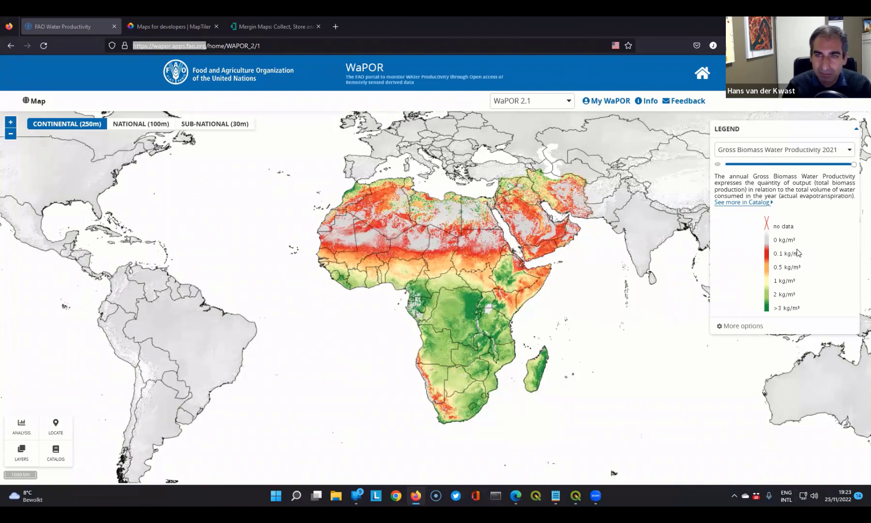
{"action": "left_click", "coordinate": [850, 152]}
{"action": "left_click", "coordinate": [850, 150]}
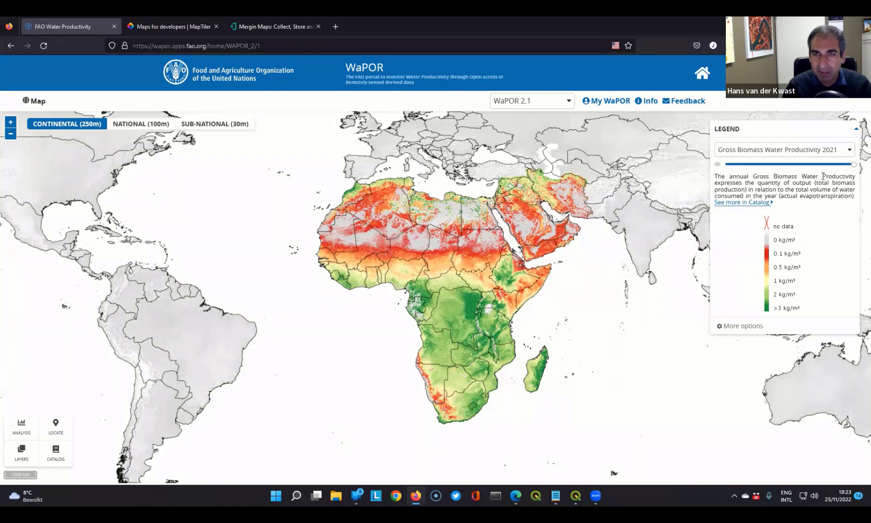
{"action": "mouse_move", "coordinate": [853, 165]}
{"action": "left_mouse_down"}
{"action": "mouse_move", "coordinate": [752, 167]}
{"action": "mouse_move", "coordinate": [857, 172]}
{"action": "left_mouse_up"}
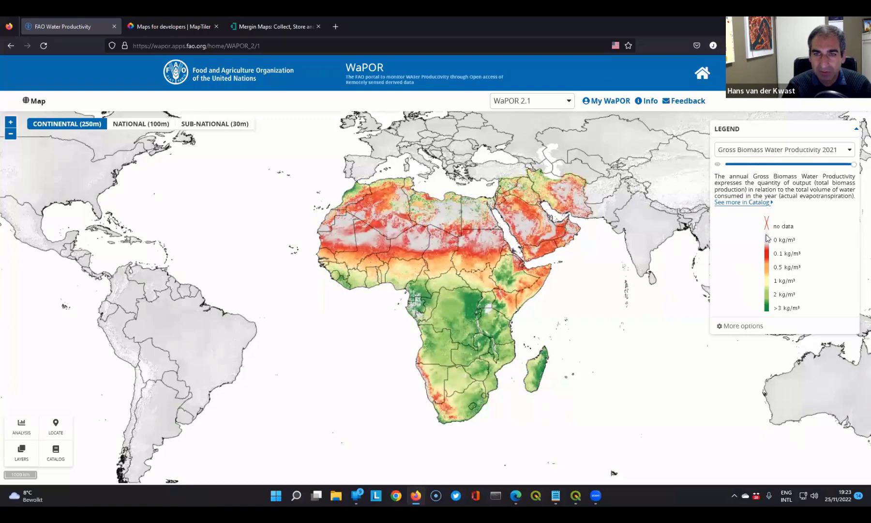
- Set the map's base layer to NASA Bluemarble, hide the country boundaries and show the basins
{"action": "left_click", "coordinate": [746, 326]}
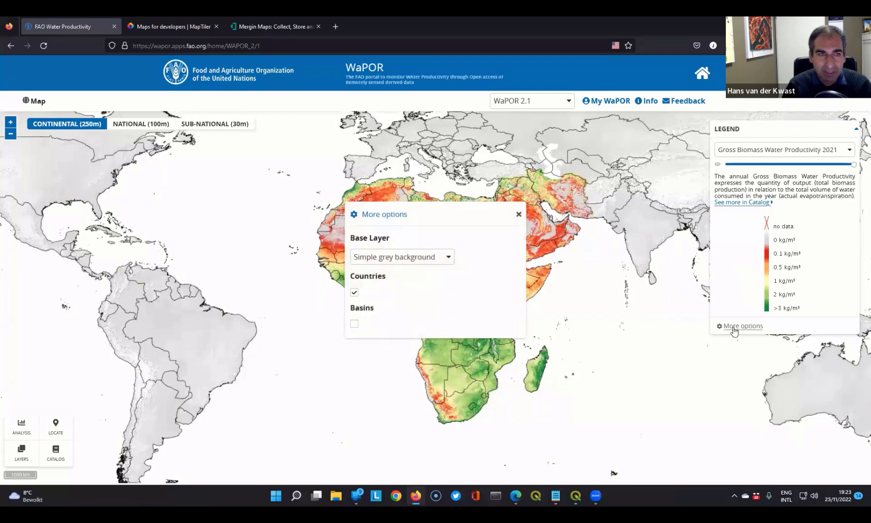
{"action": "left_click", "coordinate": [447, 257]}
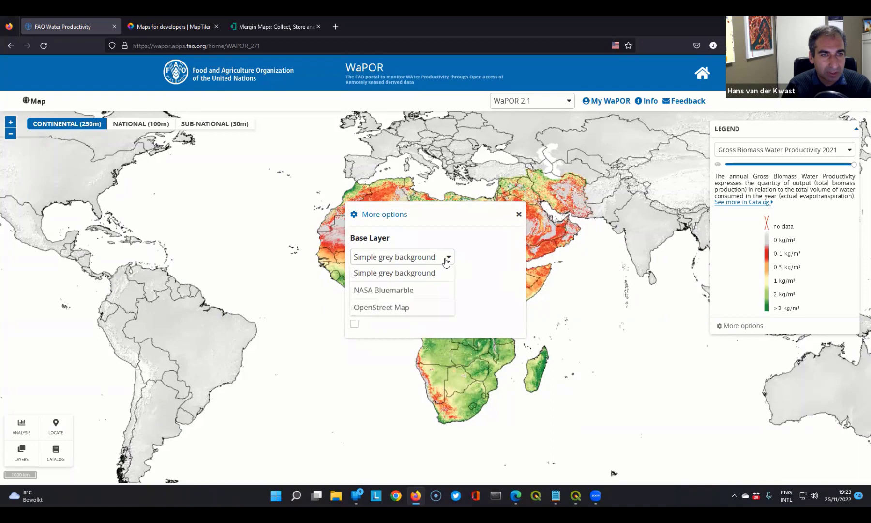
{"action": "left_click", "coordinate": [397, 292]}
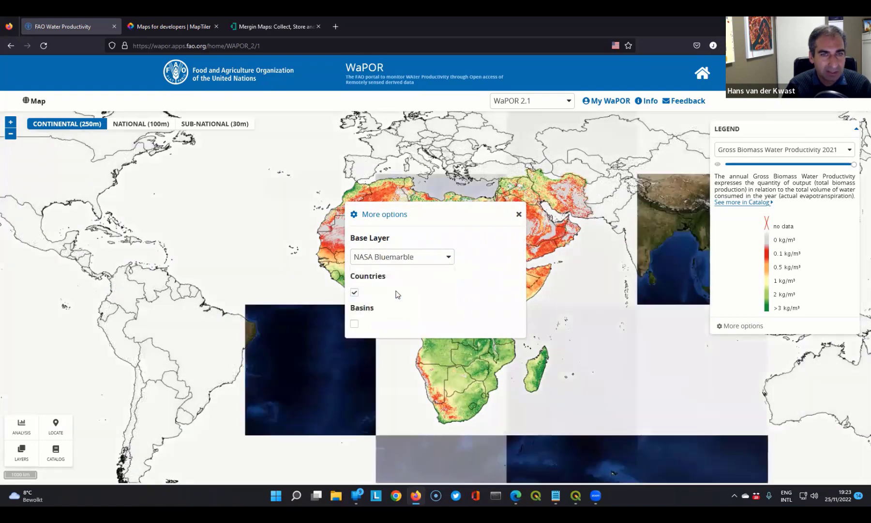
{"action": "left_click", "coordinate": [354, 293]}
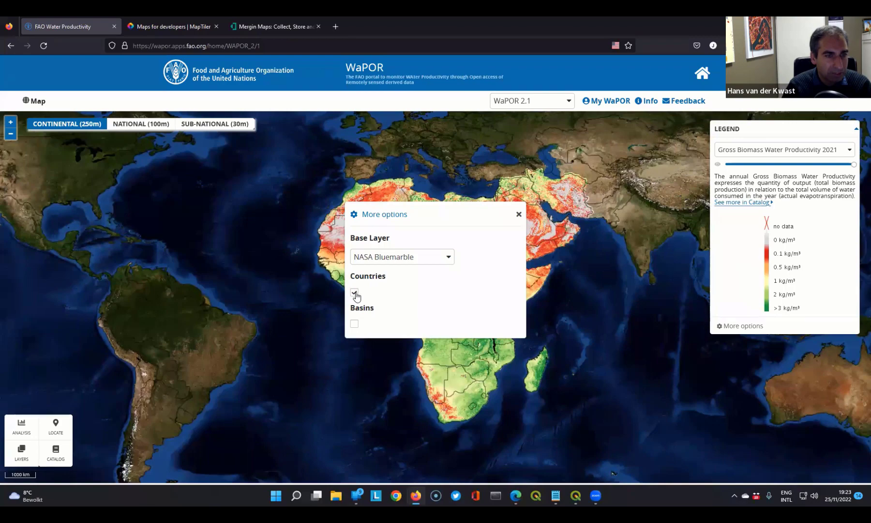
{"action": "left_click", "coordinate": [354, 324]}
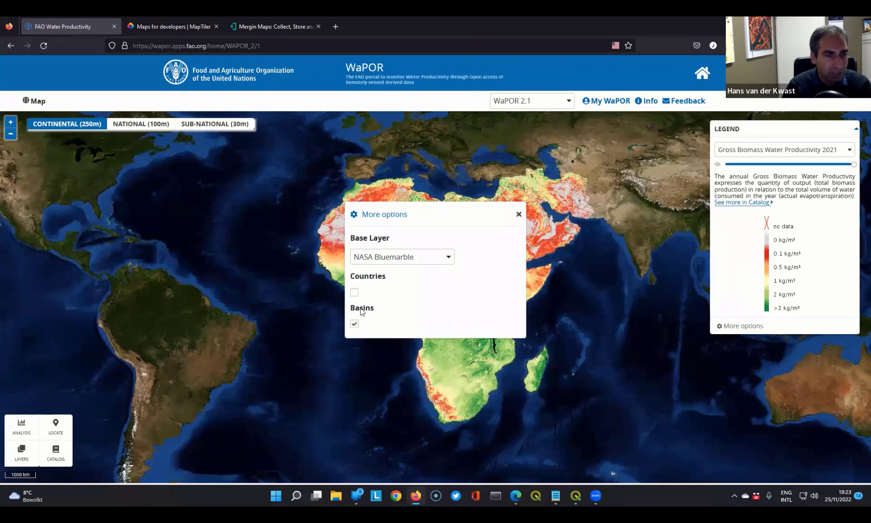
{"action": "left_click", "coordinate": [518, 214]}
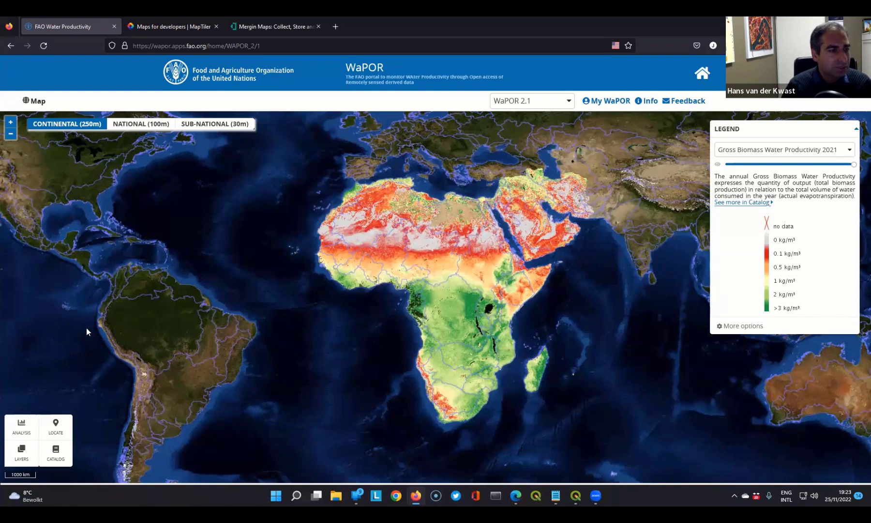
- Add the Actual EvapoTranspiration and Interception (Monthly) theme to the map and check which months are offered
{"action": "left_click", "coordinate": [19, 459]}
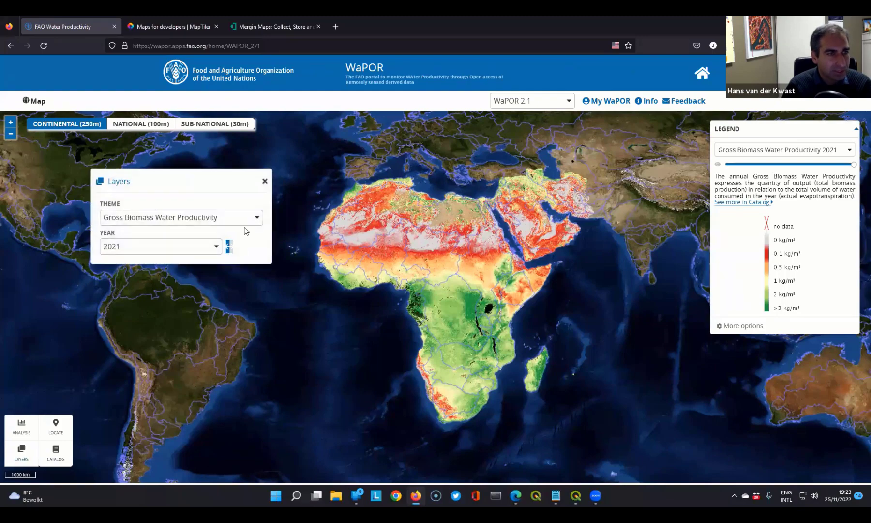
{"action": "left_click", "coordinate": [256, 218]}
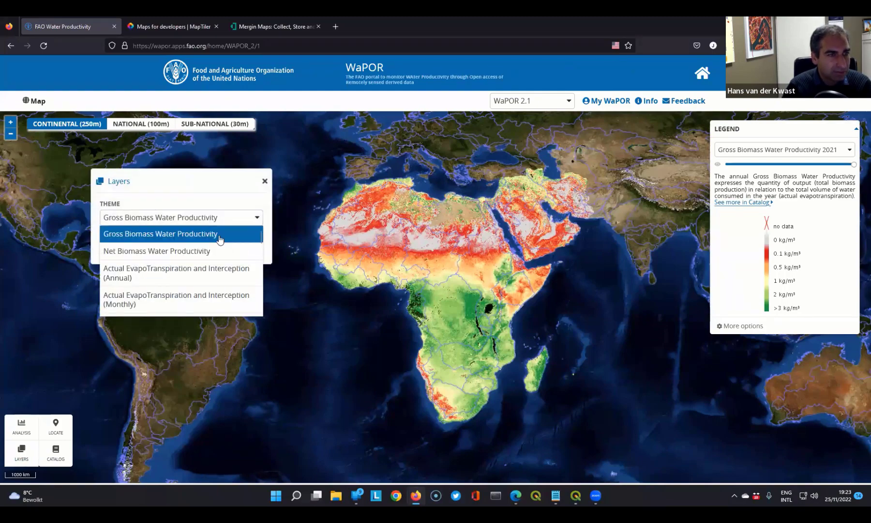
{"action": "scroll", "coordinate": [214, 259], "scroll_direction": "down", "scroll_amount": 5}
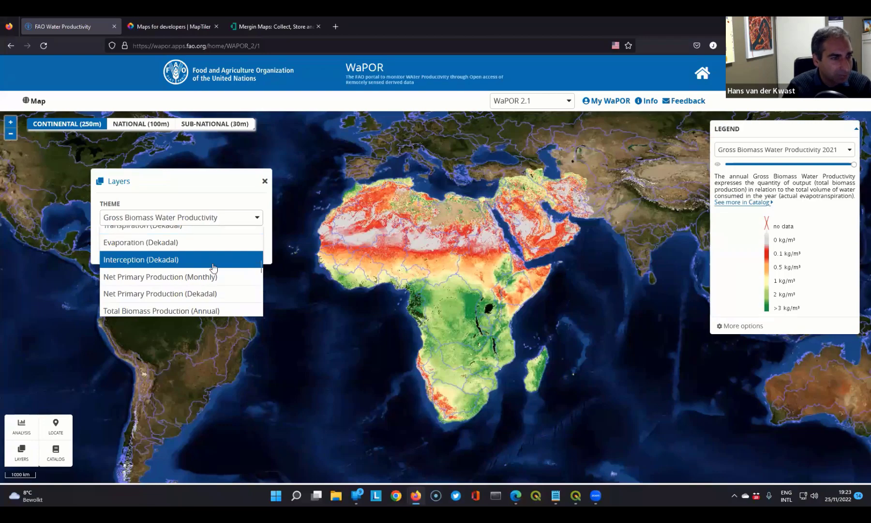
{"action": "scroll", "coordinate": [214, 268], "scroll_direction": "up", "scroll_amount": 5}
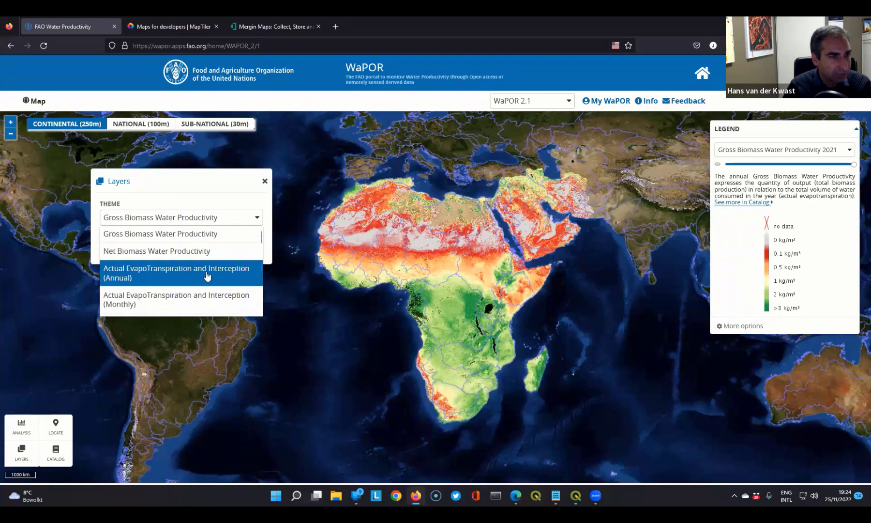
{"action": "left_click", "coordinate": [152, 304]}
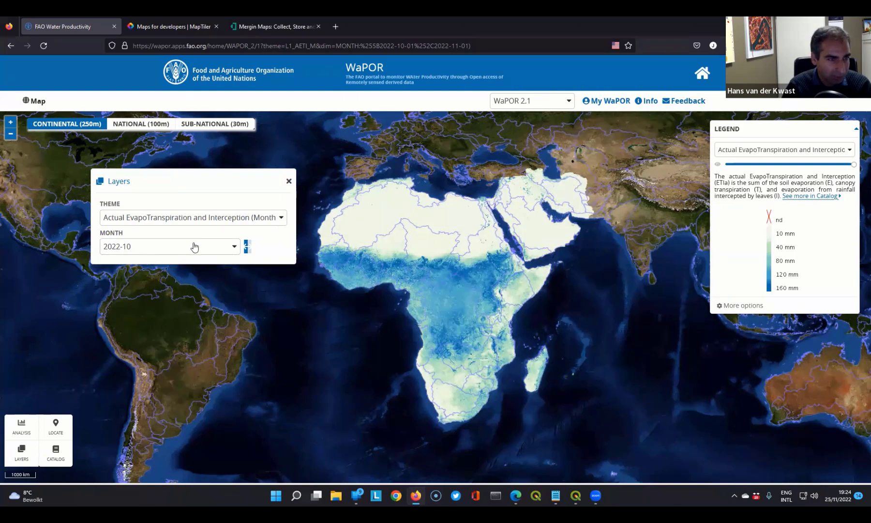
{"action": "left_click", "coordinate": [224, 248]}
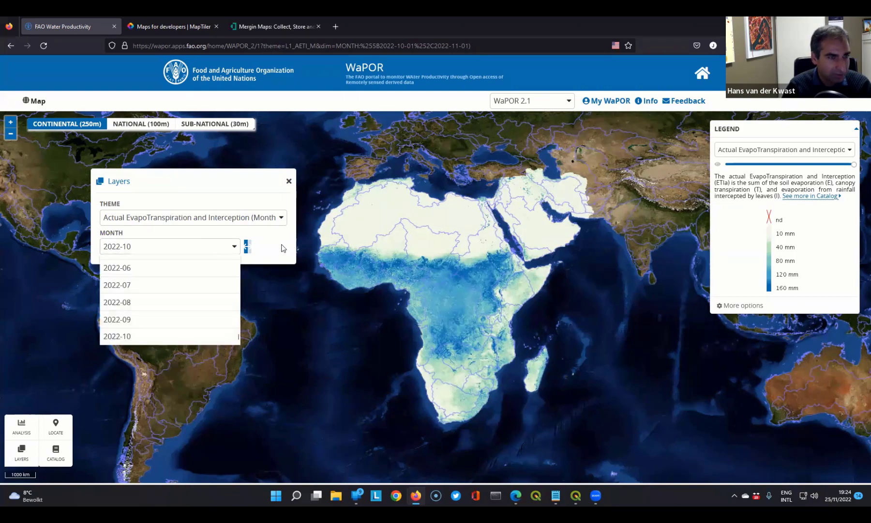
{"action": "left_click", "coordinate": [283, 248]}
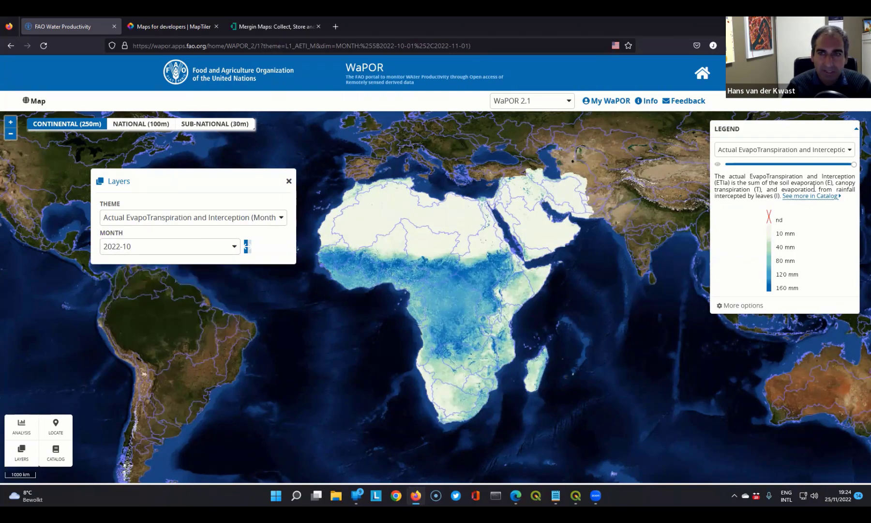
- Compare the Gross Biomass Water Productivity 2021 layer with Actual EvapoTranspiration and Interception (Monthly) 2022-10, then close the layer settings
{"action": "left_click", "coordinate": [850, 151]}
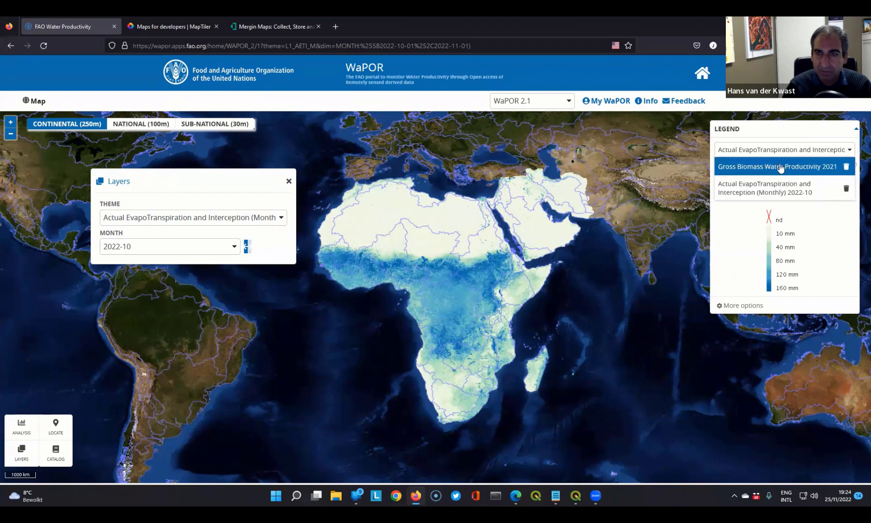
{"action": "left_click", "coordinate": [750, 167]}
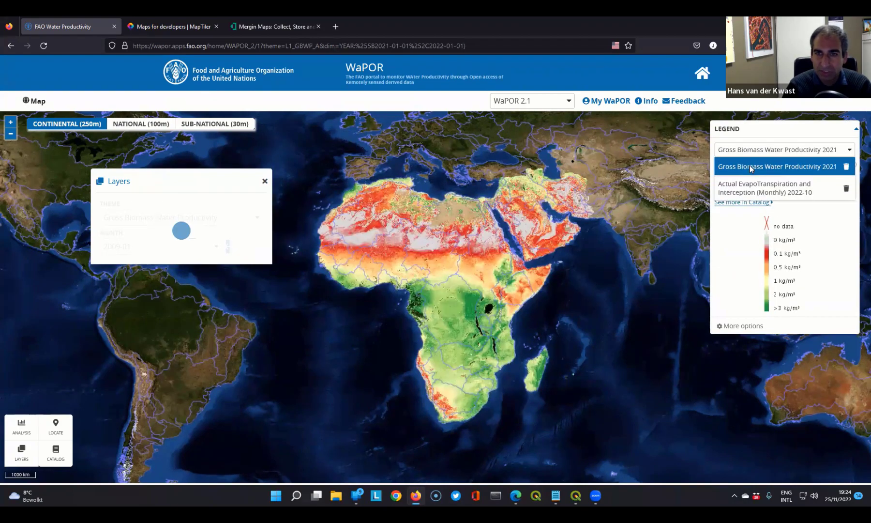
{"action": "left_click", "coordinate": [849, 150]}
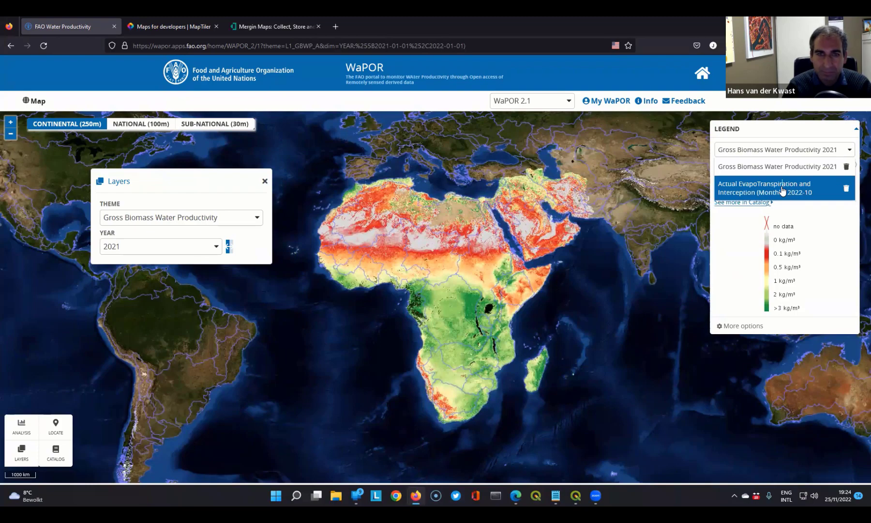
{"action": "left_click", "coordinate": [783, 190]}
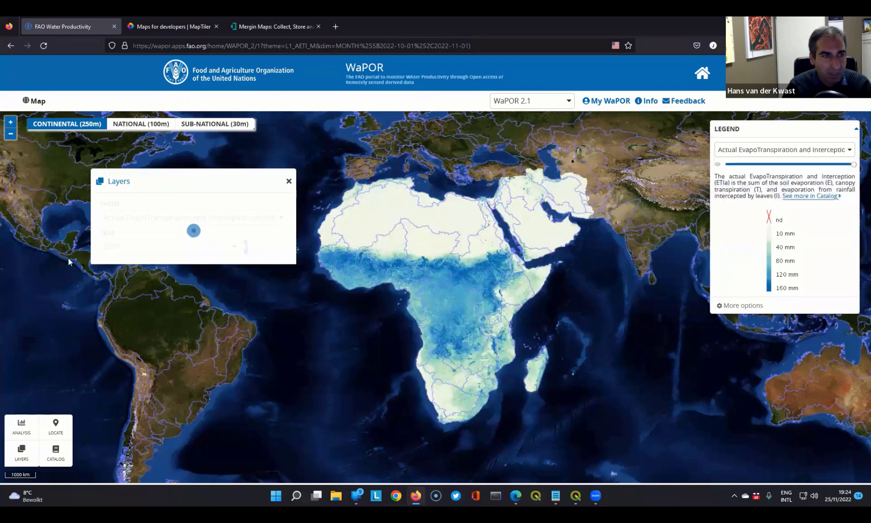
{"action": "left_click", "coordinate": [289, 182]}
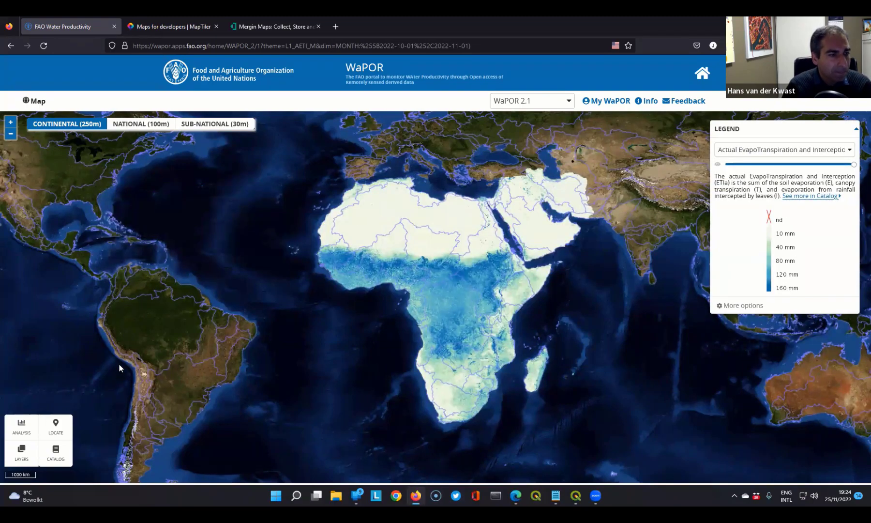
{"action": "left_click", "coordinate": [59, 427]}
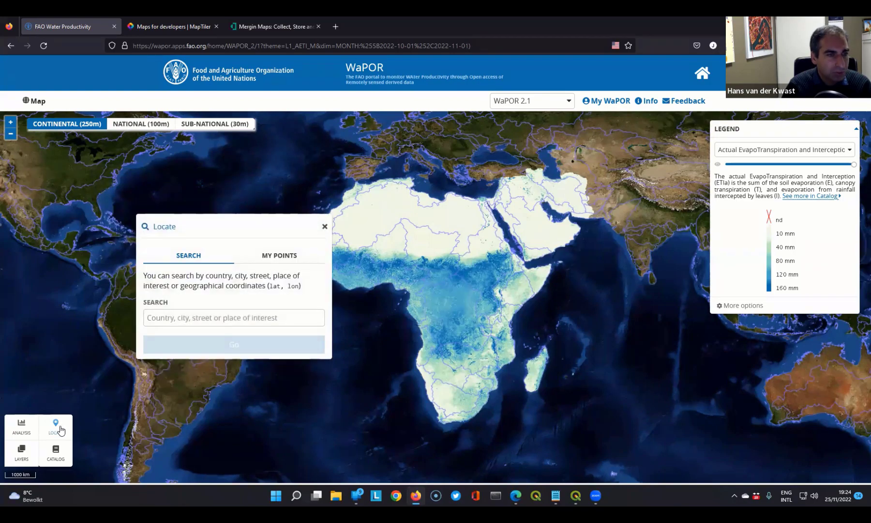
{"action": "left_click", "coordinate": [325, 226]}
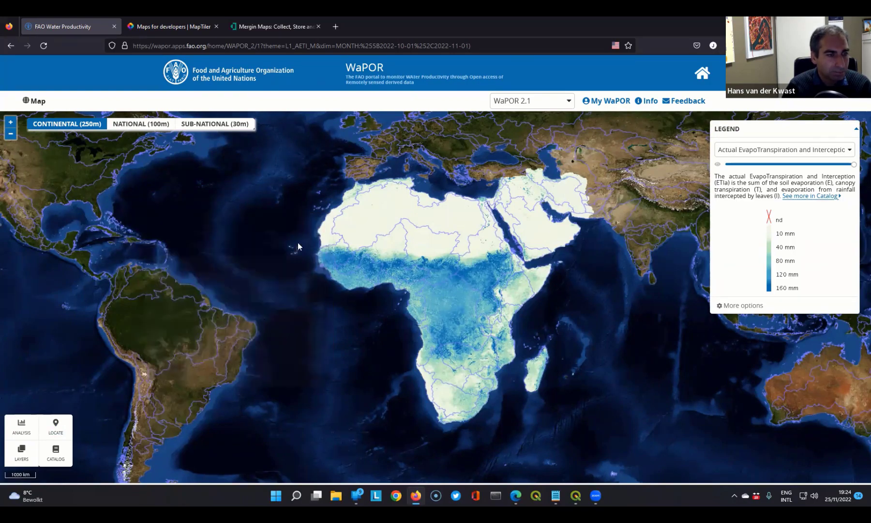
{"action": "left_click", "coordinate": [22, 429]}
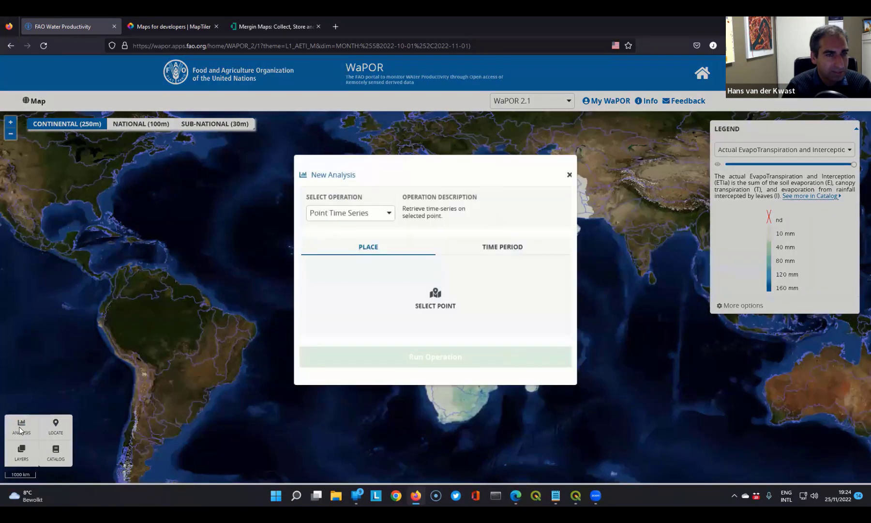
{"action": "left_click", "coordinate": [435, 300]}
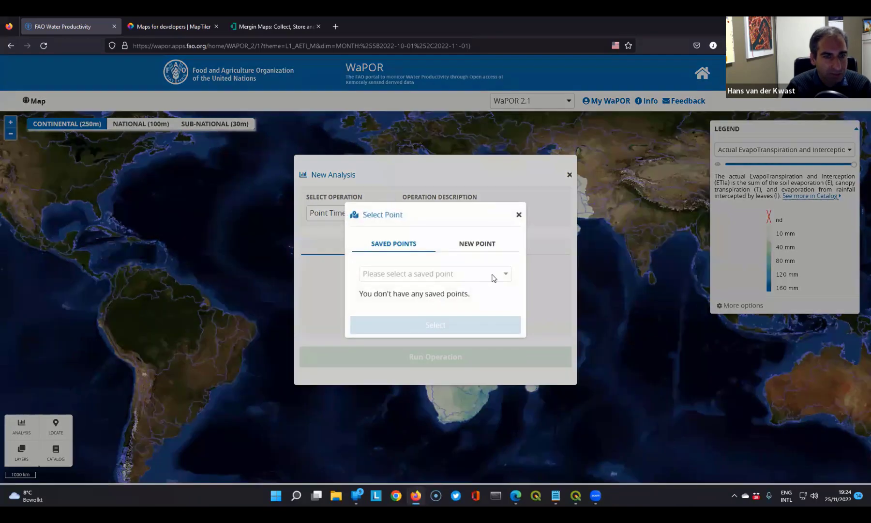
{"action": "left_click", "coordinate": [492, 245]}
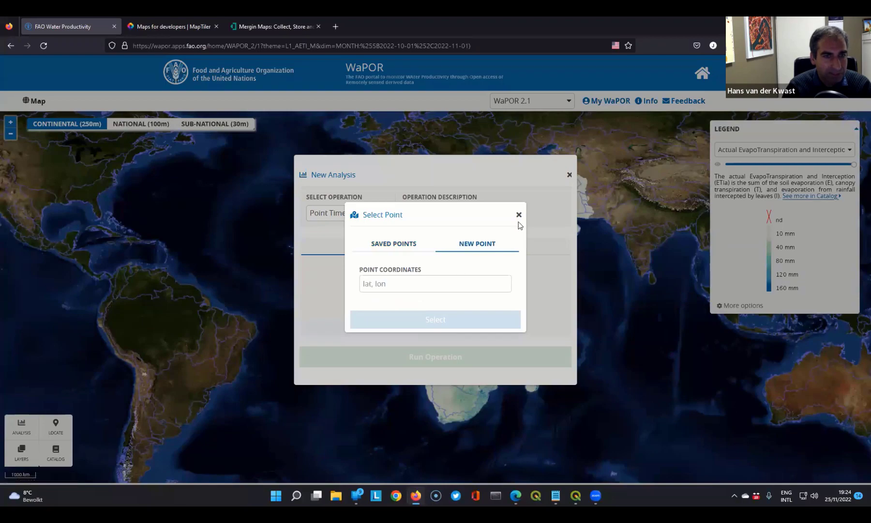
{"action": "left_click", "coordinate": [519, 214]}
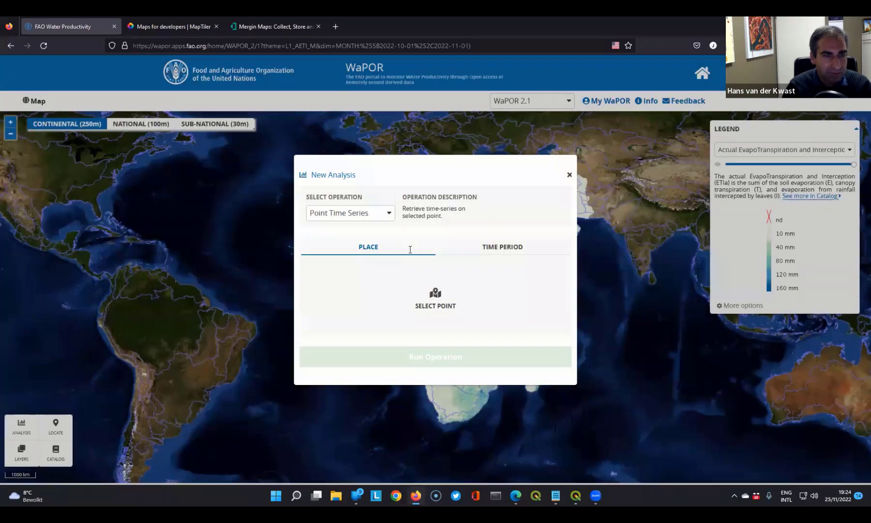
{"action": "left_click", "coordinate": [569, 175]}
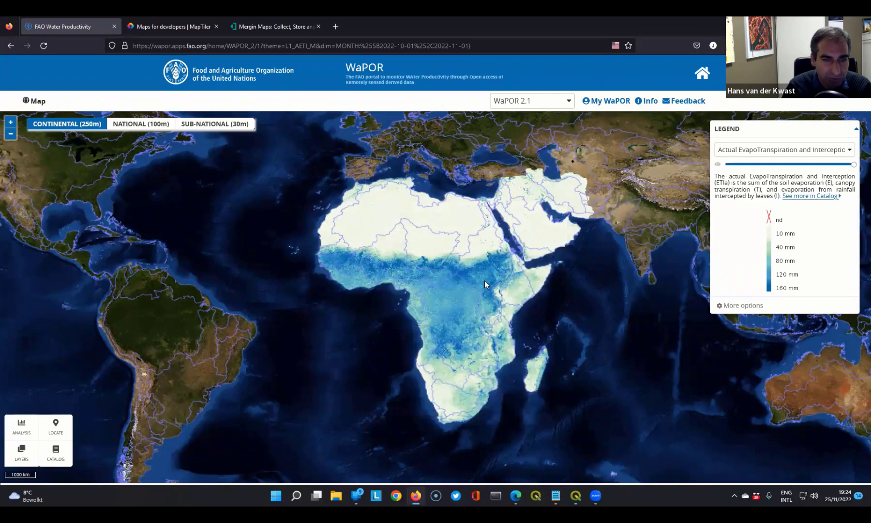
- Try to run a Point Time Series for a map point at about 6.93, 31.93, with the period starting 01/10/2020
{"action": "left_click", "coordinate": [485, 284]}
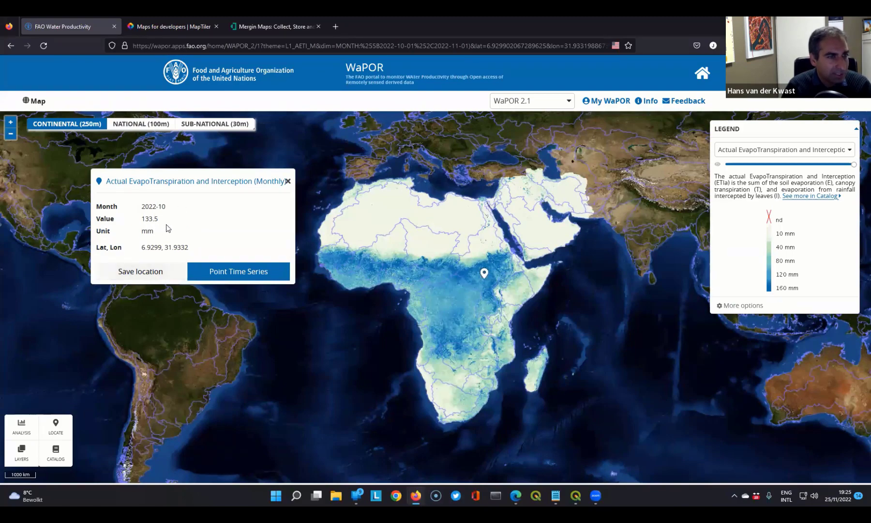
{"action": "left_click", "coordinate": [244, 272]}
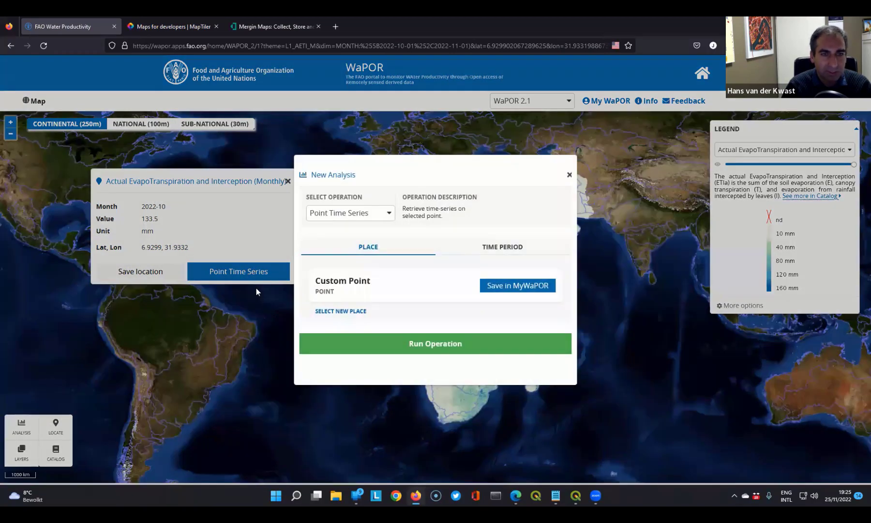
{"action": "left_click", "coordinate": [518, 249]}
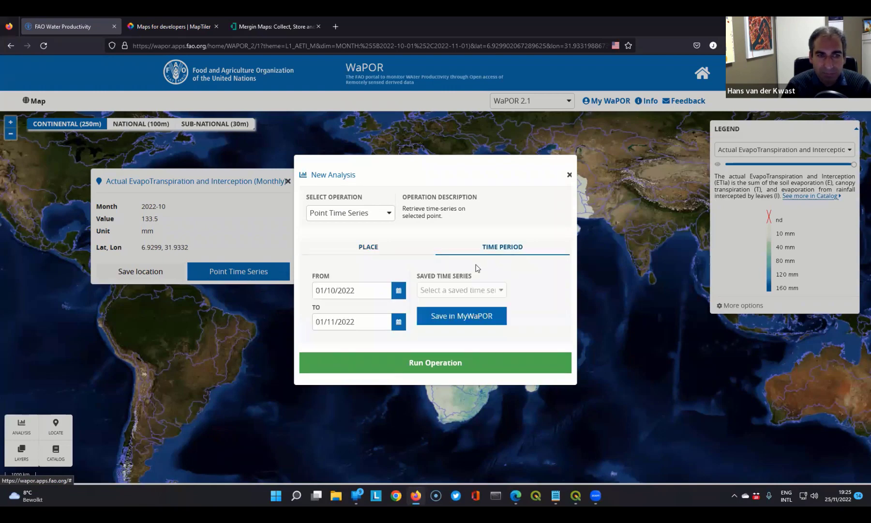
{"action": "left_click", "coordinate": [359, 291]}
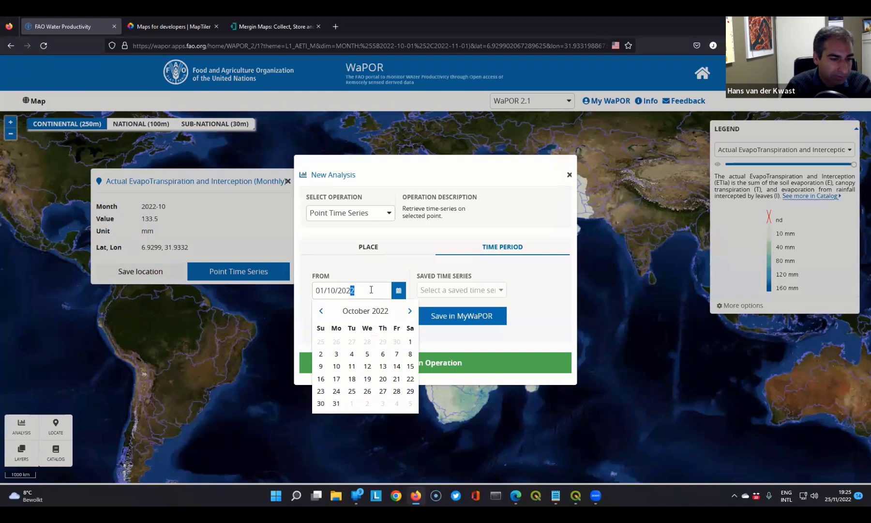
{"action": "type", "text": "0"}
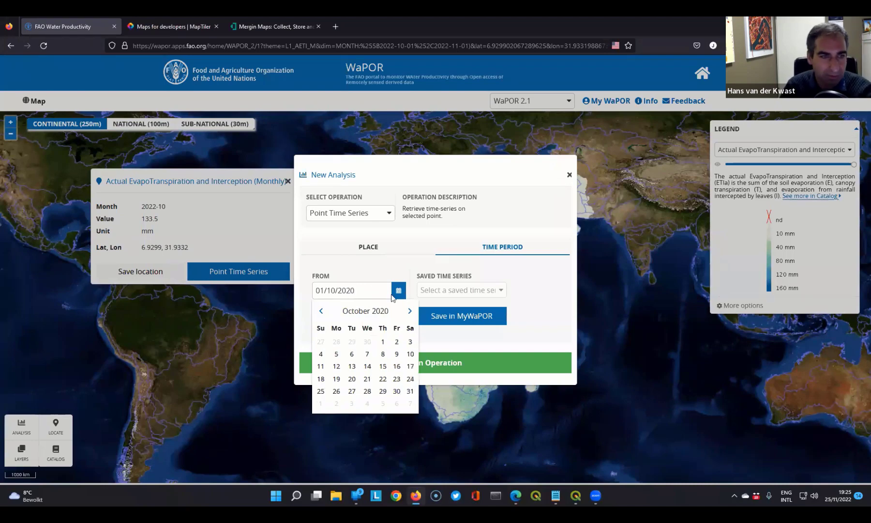
{"action": "left_click", "coordinate": [392, 269]}
{"action": "left_click", "coordinate": [427, 362]}
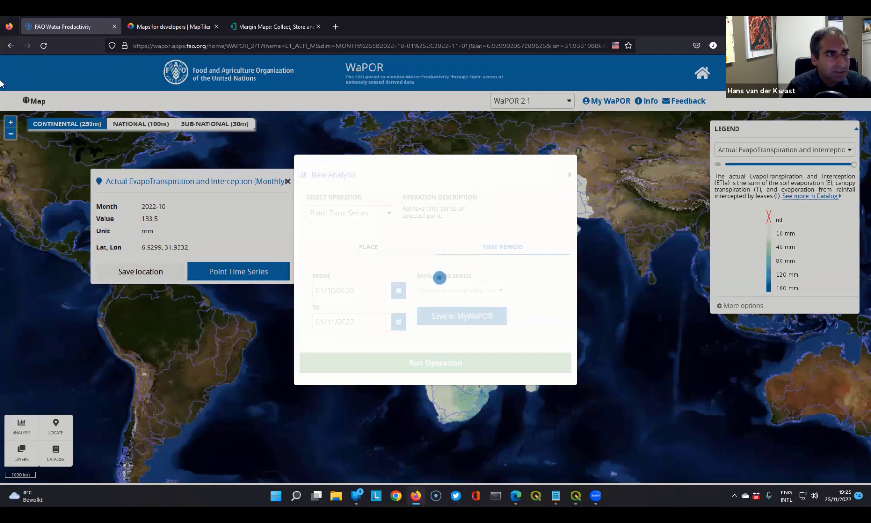
- Return to the previous Gross Biomass Water Productivity 2021 page address and reload the portal
{"action": "left_click", "coordinate": [11, 47]}
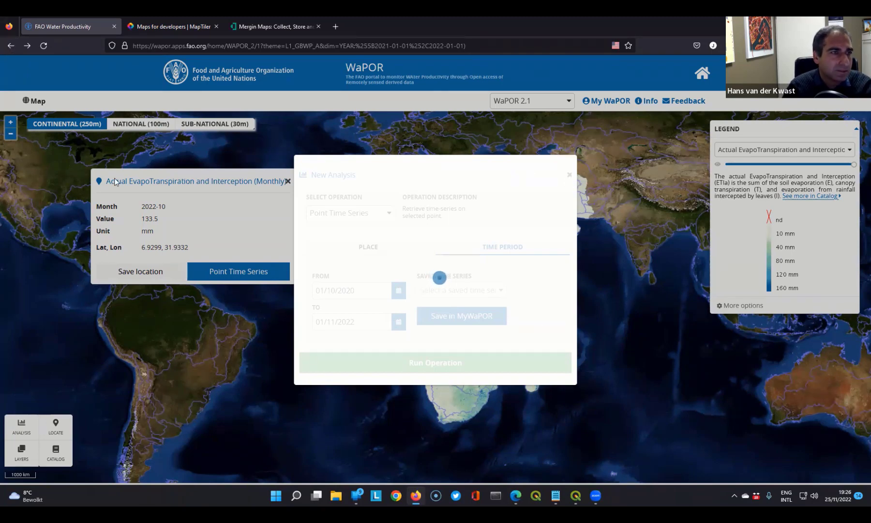
{"action": "left_click", "coordinate": [42, 46]}
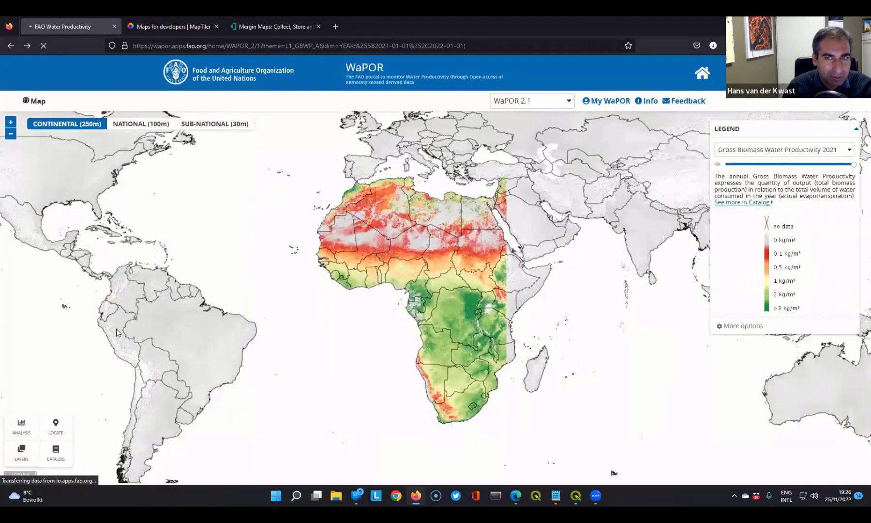
- Run a Point Time Series of Gross Biomass Water Productivity at about 15.68, 19.61 from 01/01/2020 to 01/01/2022, then close the chart and analysis
{"action": "left_click", "coordinate": [443, 253]}
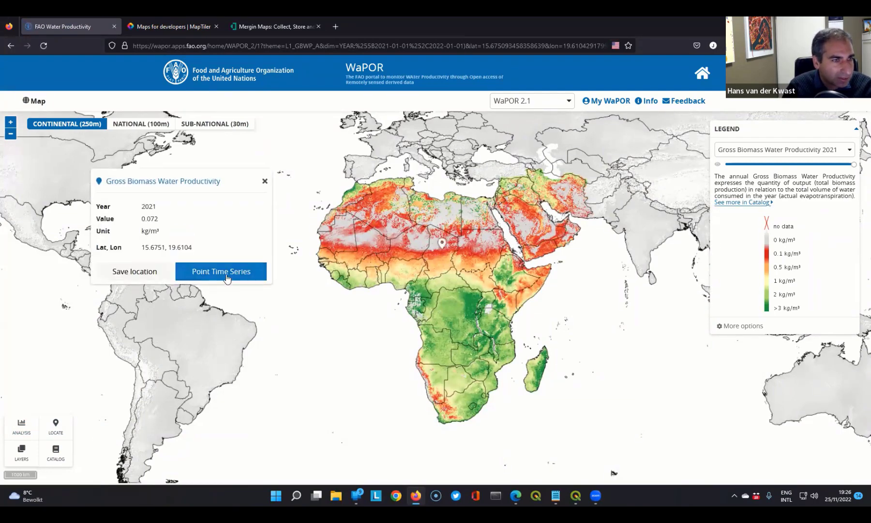
{"action": "left_click", "coordinate": [225, 273]}
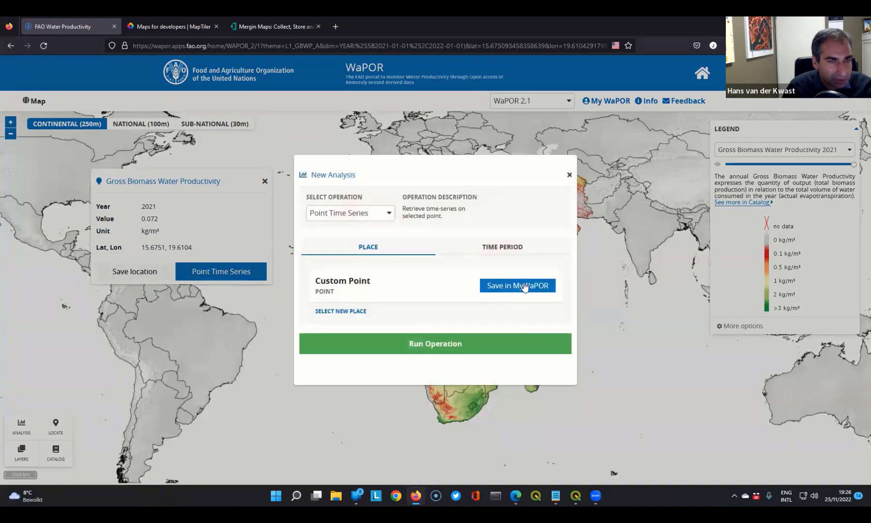
{"action": "left_click", "coordinate": [511, 248]}
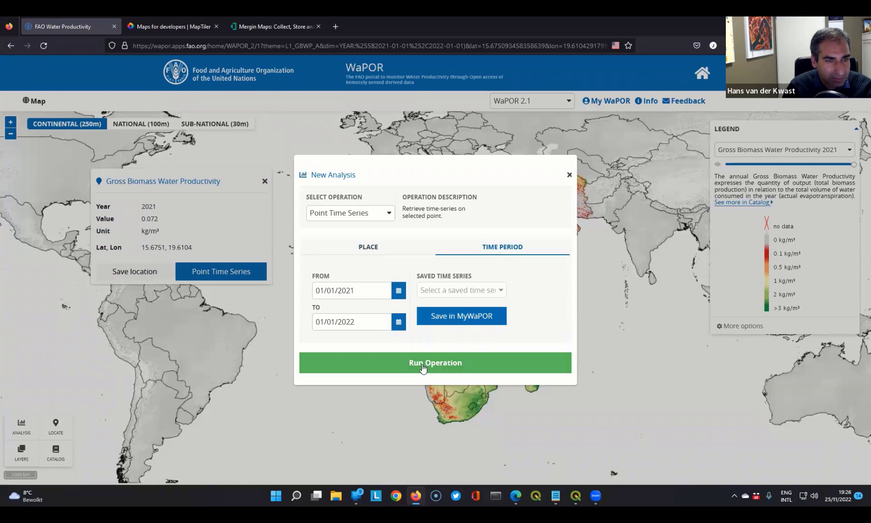
{"action": "left_click", "coordinate": [354, 290]}
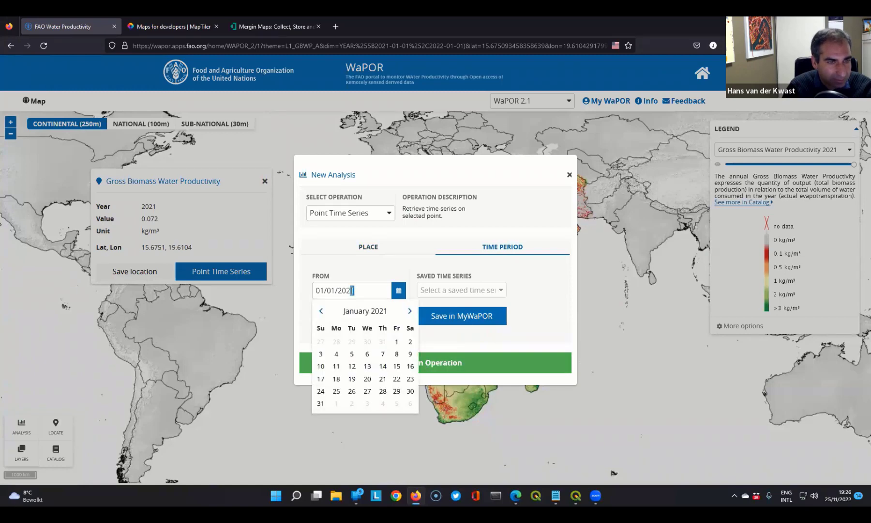
{"action": "type", "text": "0"}
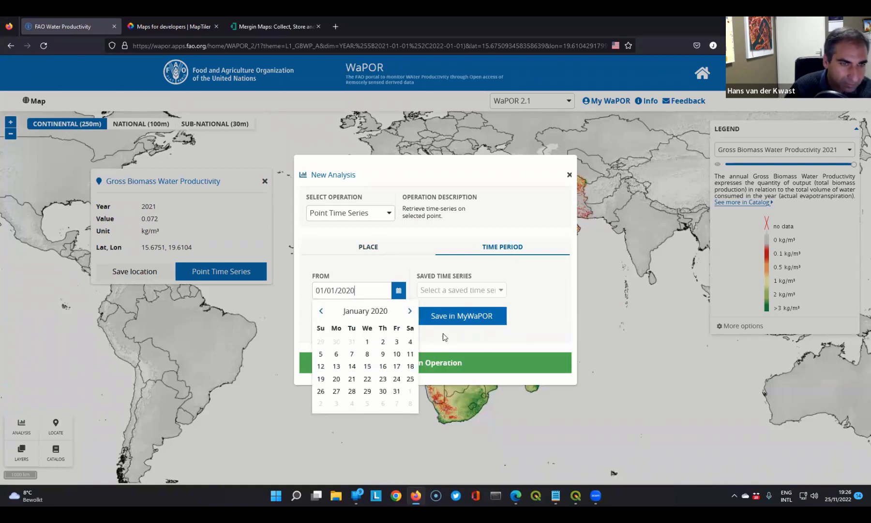
{"action": "left_click", "coordinate": [547, 331]}
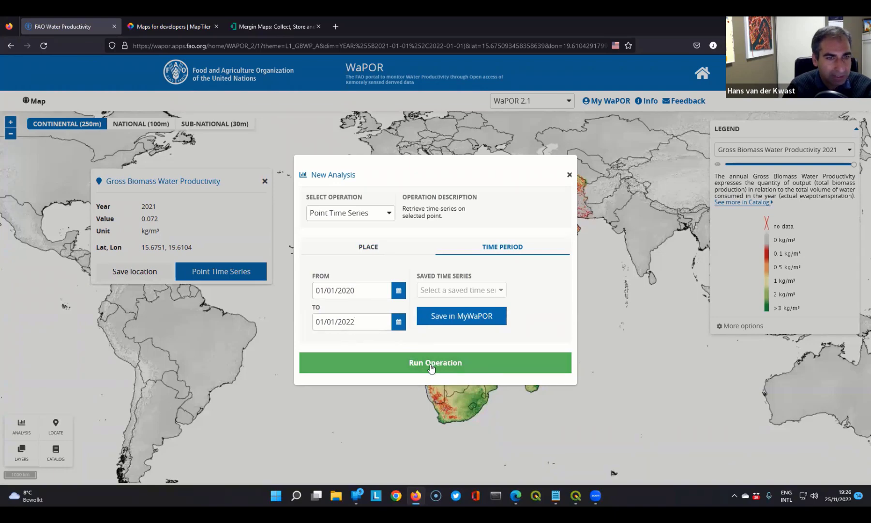
{"action": "left_click", "coordinate": [430, 364]}
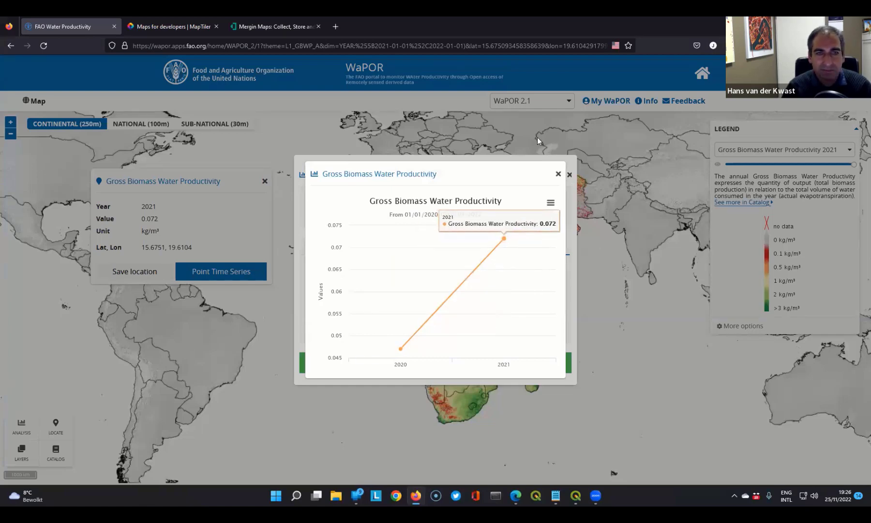
{"action": "left_click", "coordinate": [558, 174]}
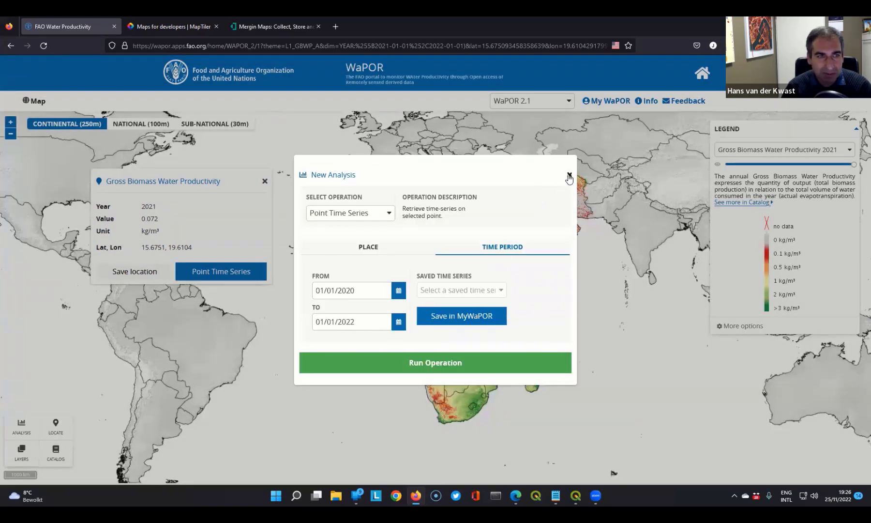
{"action": "left_click", "coordinate": [569, 175]}
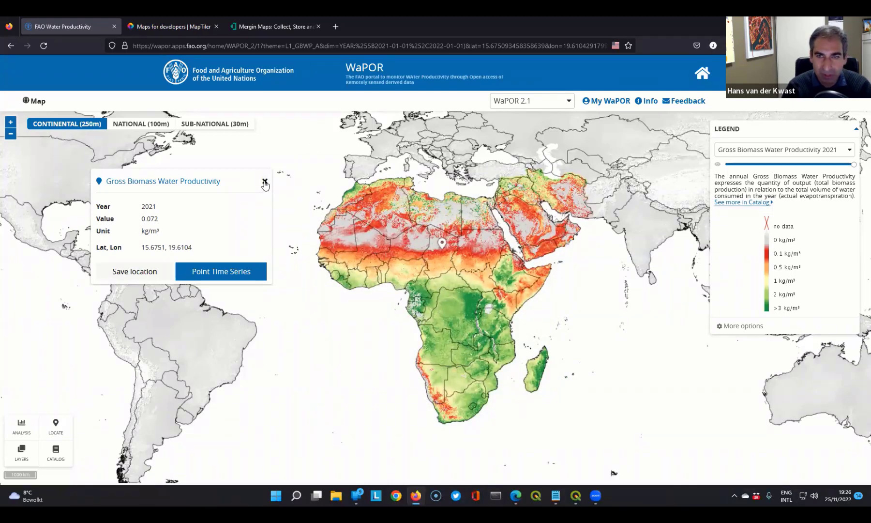
{"action": "left_click", "coordinate": [264, 182]}
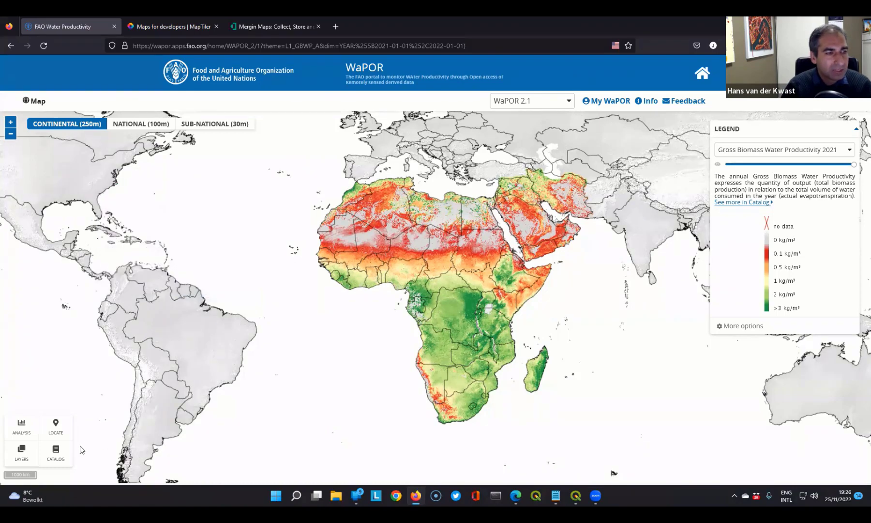
- Browse the continental (250m) data catalog and open the Actual EvapoTranspiration and Interception (Monthly) dataset
{"action": "left_click", "coordinate": [55, 454]}
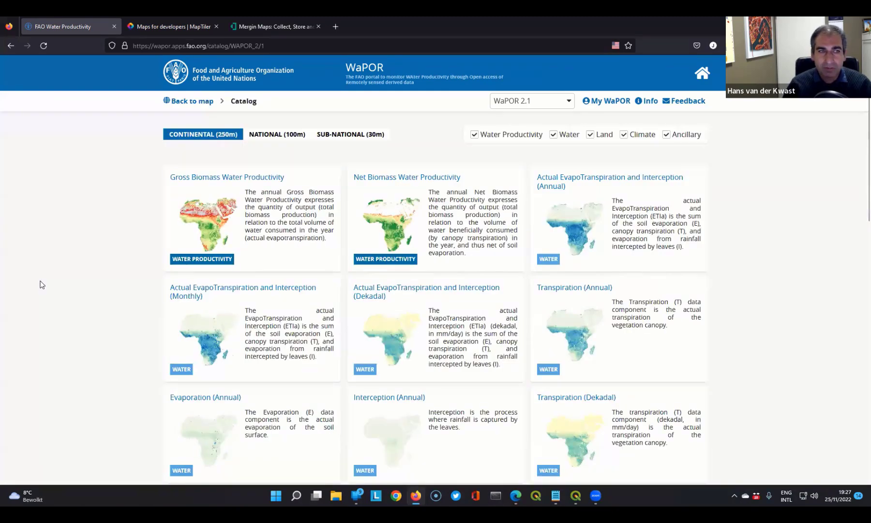
{"action": "left_click", "coordinate": [238, 137]}
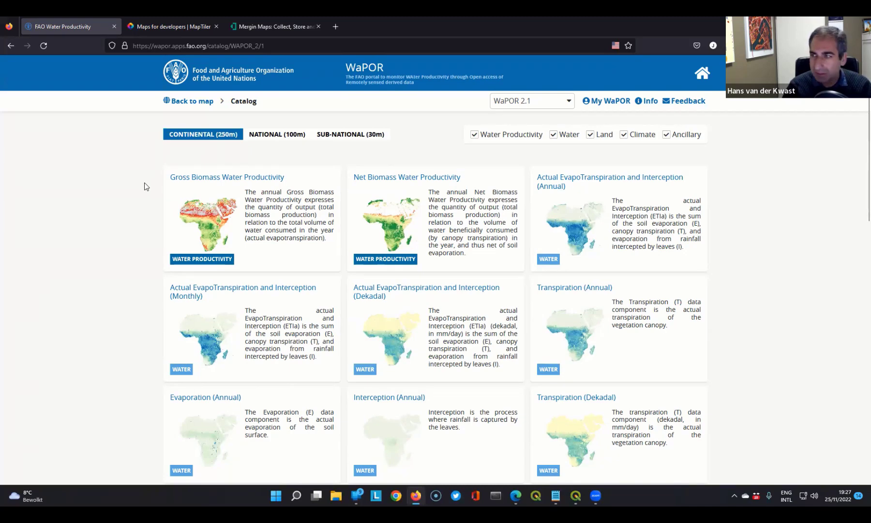
{"action": "scroll", "coordinate": [142, 184], "scroll_direction": "down", "scroll_amount": 1}
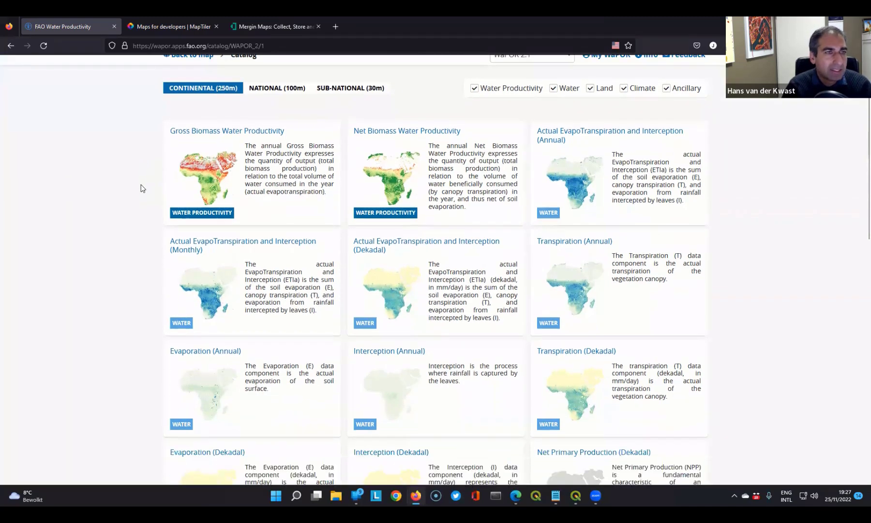
{"action": "scroll", "coordinate": [170, 154], "scroll_direction": "down", "scroll_amount": 1}
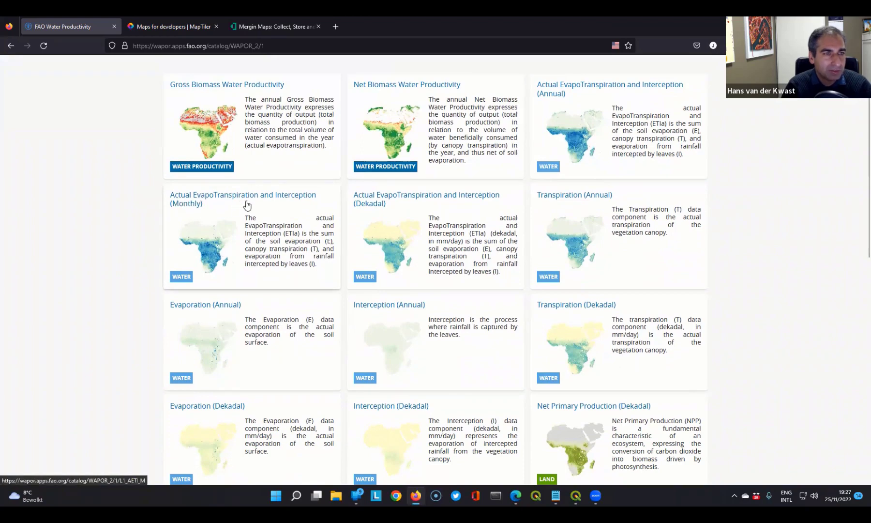
{"action": "left_click", "coordinate": [287, 242]}
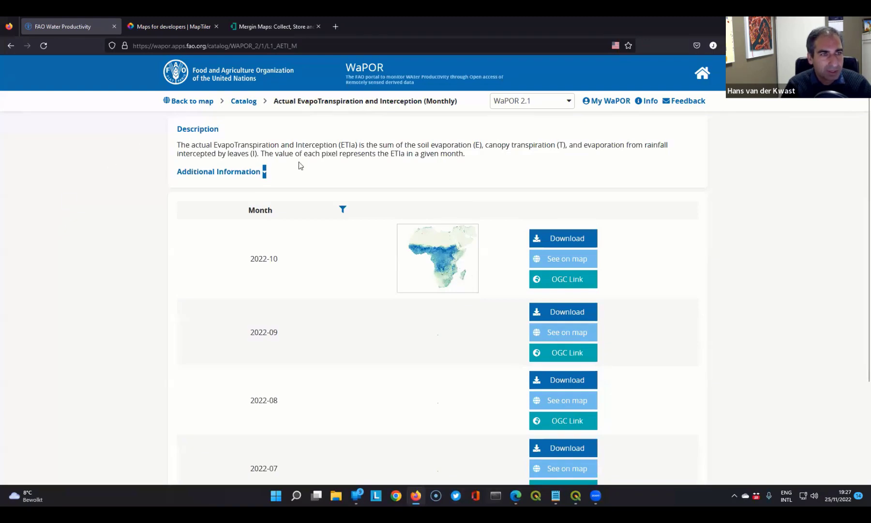
- Expand the dataset's additional information and examine the conversion factor for downloaded pixel values
{"action": "left_click", "coordinate": [265, 173]}
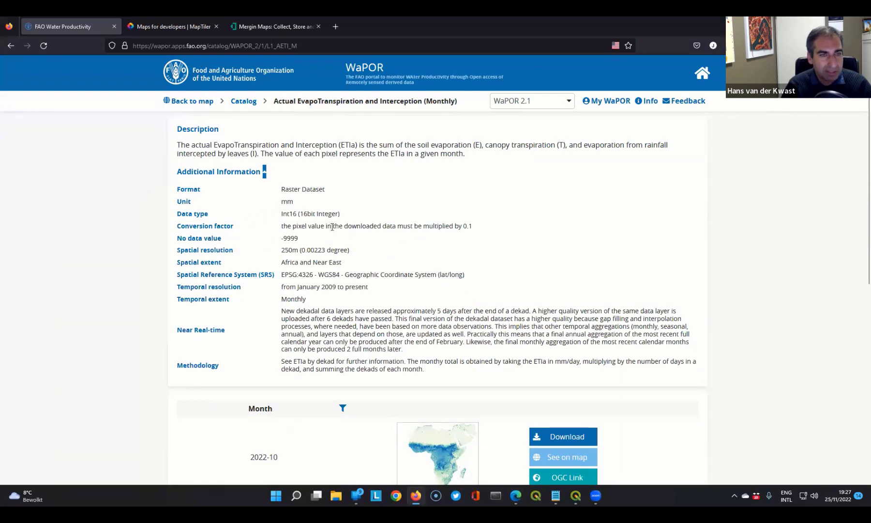
{"action": "left_click_drag", "start_coordinate": [331, 226], "coordinate": [489, 231]}
{"action": "left_click", "coordinate": [485, 230]}
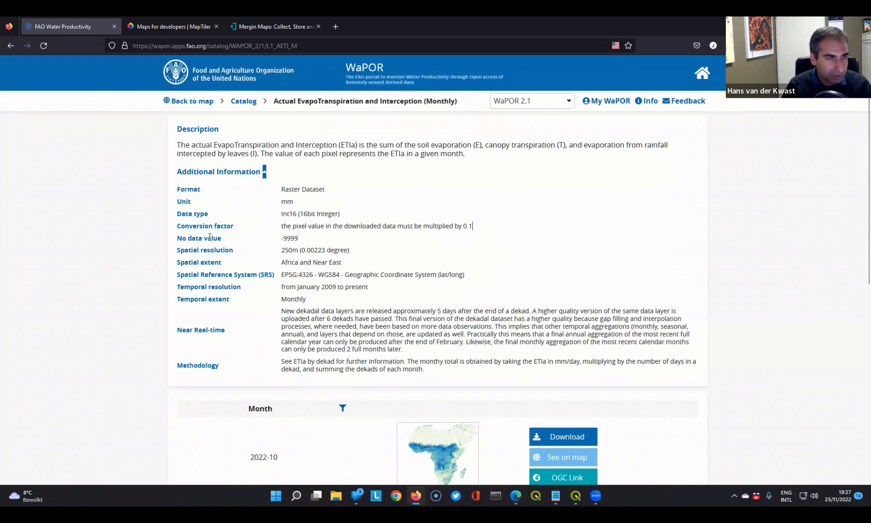
- Review the remaining metadata and the monthly rasters, then open the download prompt for 2022-10 and dismiss it
{"action": "scroll", "coordinate": [212, 235], "scroll_direction": "down", "scroll_amount": 1}
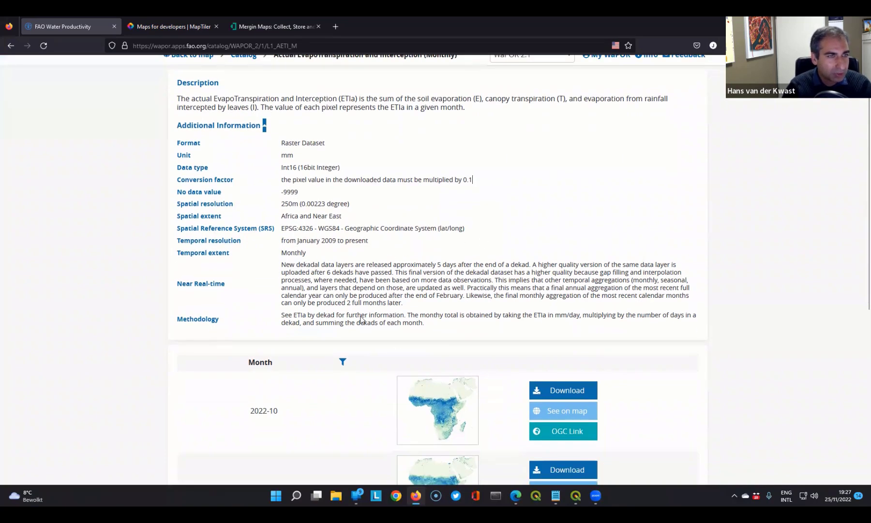
{"action": "scroll", "coordinate": [271, 202], "scroll_direction": "down", "scroll_amount": 1}
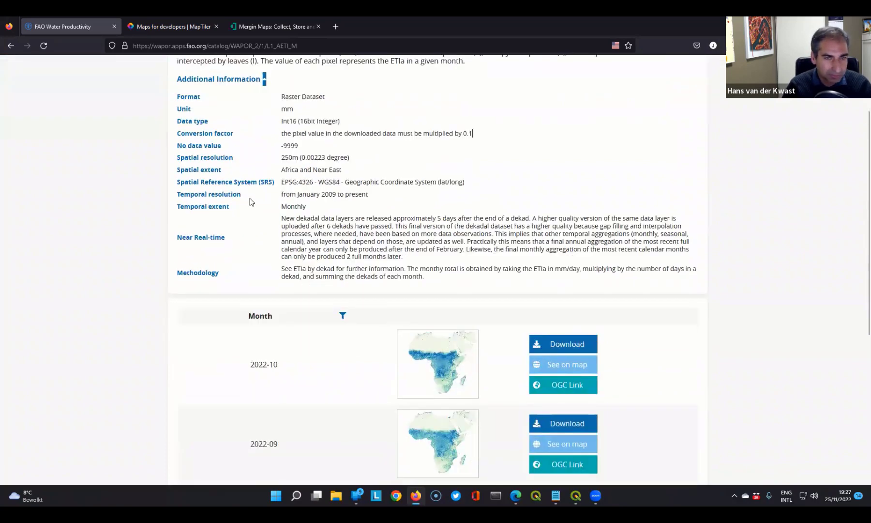
{"action": "scroll", "coordinate": [250, 202], "scroll_direction": "down", "scroll_amount": 4}
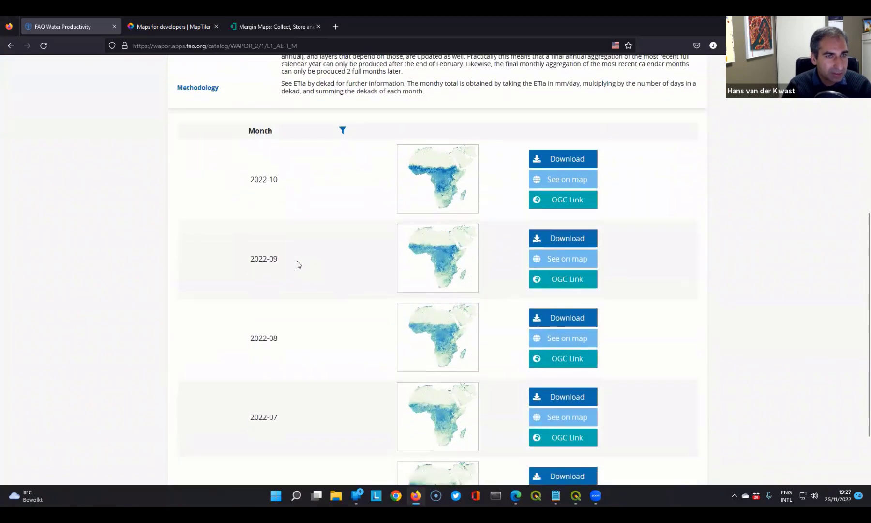
{"action": "scroll", "coordinate": [297, 264], "scroll_direction": "down", "scroll_amount": 2}
{"action": "scroll", "coordinate": [294, 265], "scroll_direction": "up", "scroll_amount": 4}
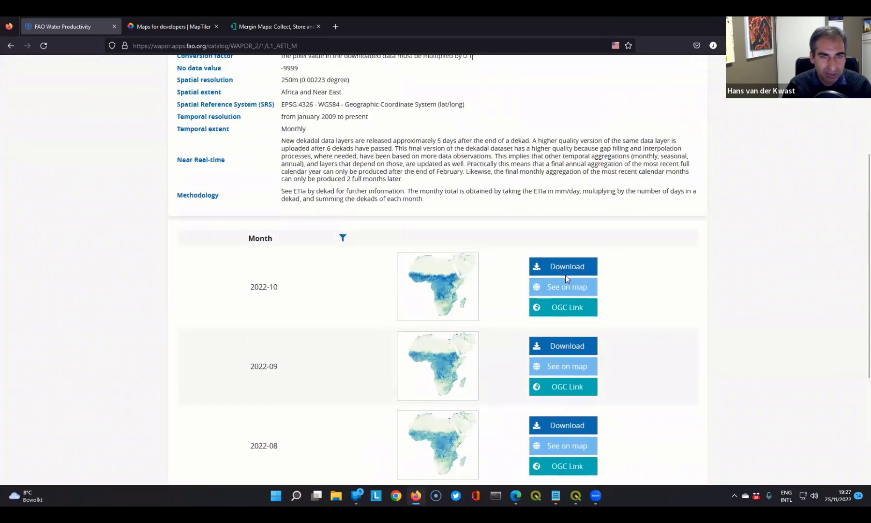
{"action": "left_click", "coordinate": [562, 267]}
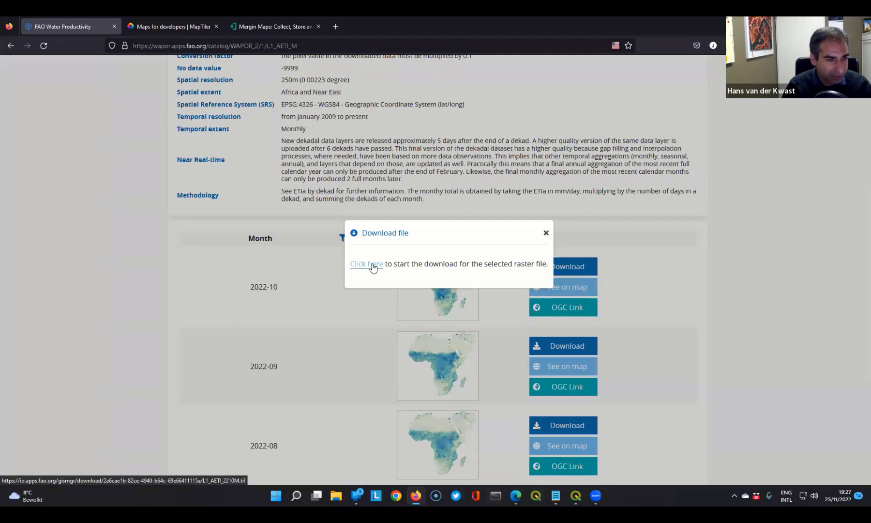
{"action": "left_click", "coordinate": [546, 235]}
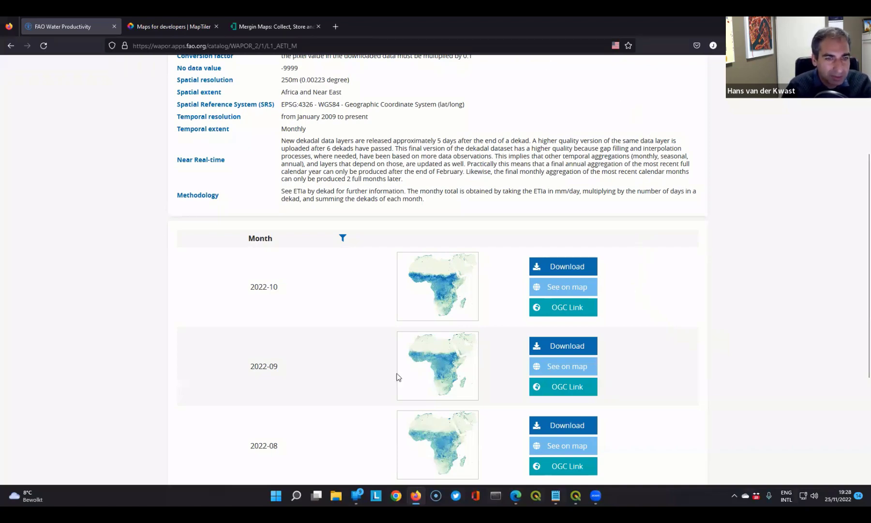
- Switch to the TAG NG Webinar presentation in PowerPoint, start the slide show from slide 15 and advance to the Spatial Data Infrastructure slide
{"action": "left_click", "coordinate": [516, 496]}
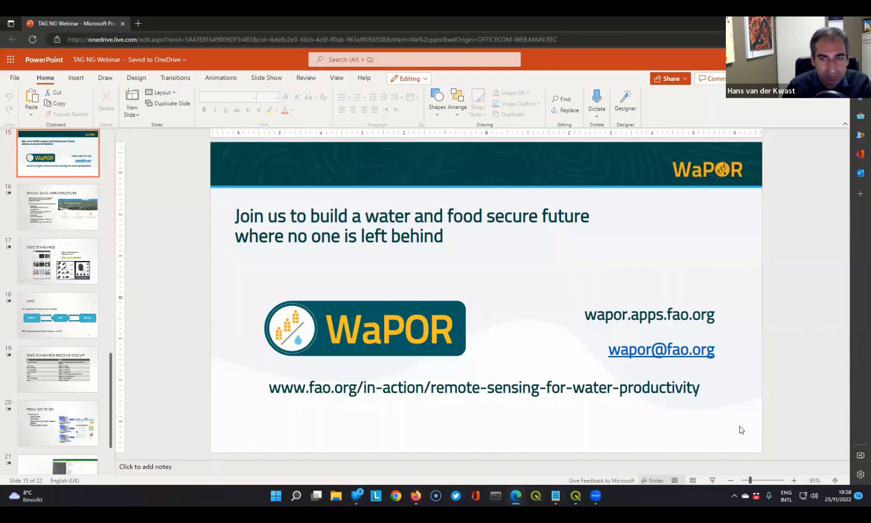
{"action": "left_click", "coordinate": [713, 480]}
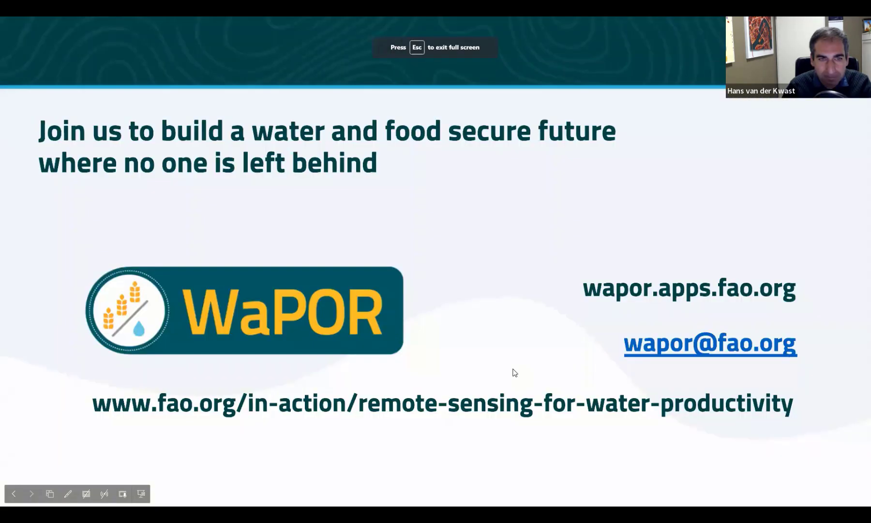
{"action": "left_click", "coordinate": [521, 319]}
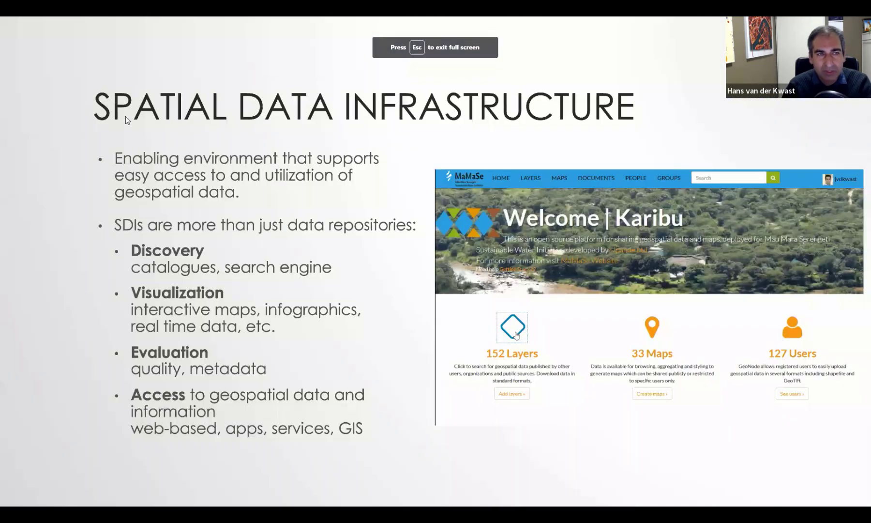
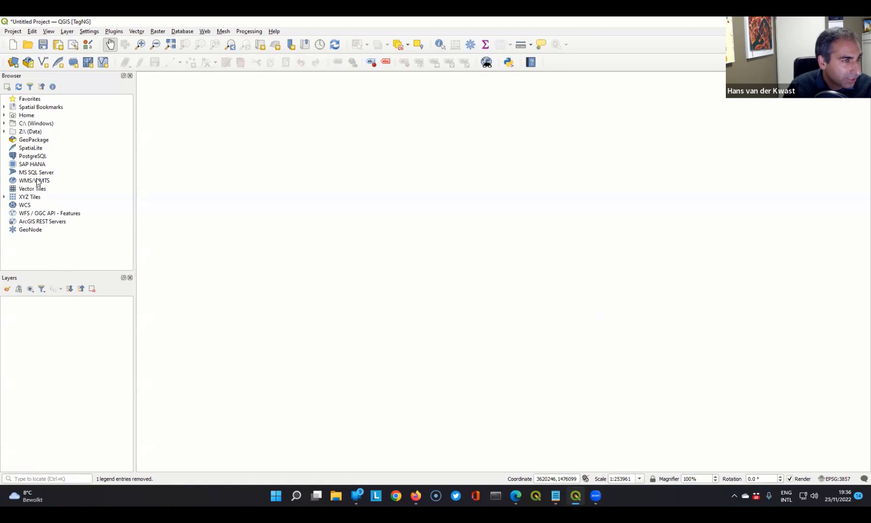
- Add the OpenStreetMap XYZ tile layer to the project as a base map
{"action": "left_click", "coordinate": [4, 197]}
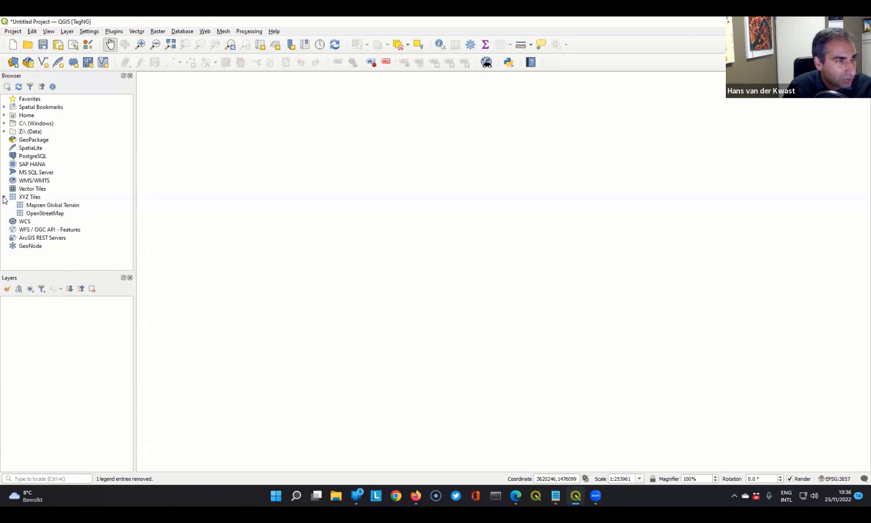
{"action": "left_click", "coordinate": [42, 214]}
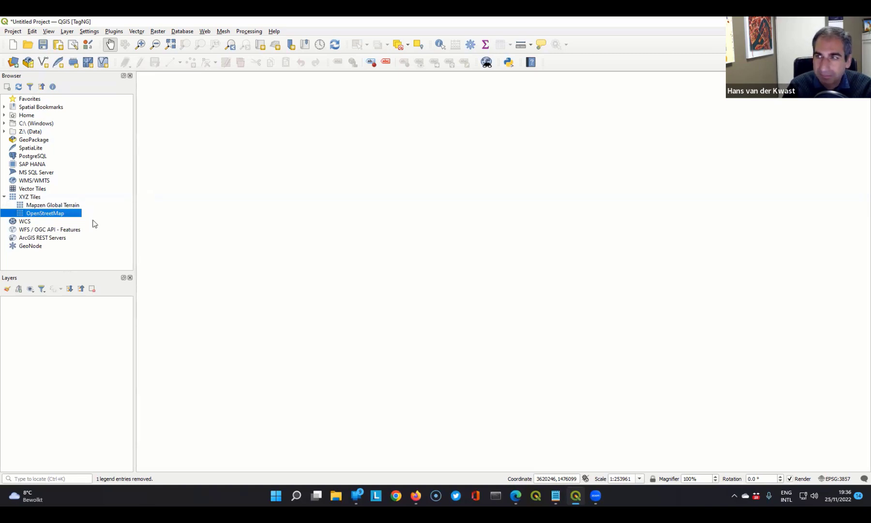
{"action": "right_click", "coordinate": [36, 213]}
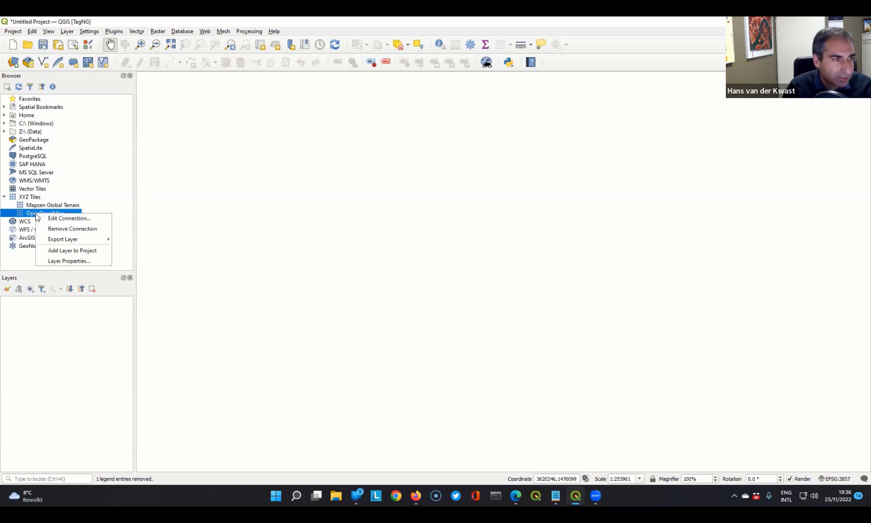
{"action": "left_click", "coordinate": [63, 252]}
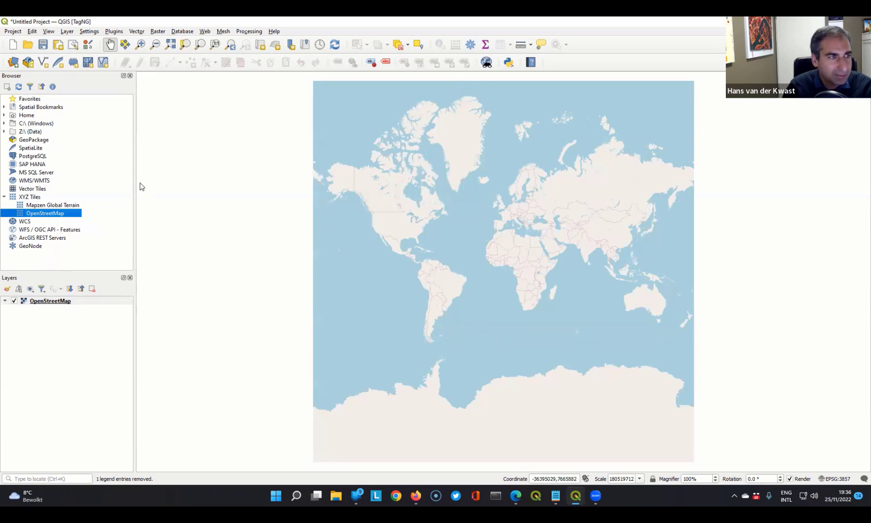
- Zoom the map to the Example spatial bookmark in the Areas group of the user bookmarks
{"action": "left_click", "coordinate": [4, 107]}
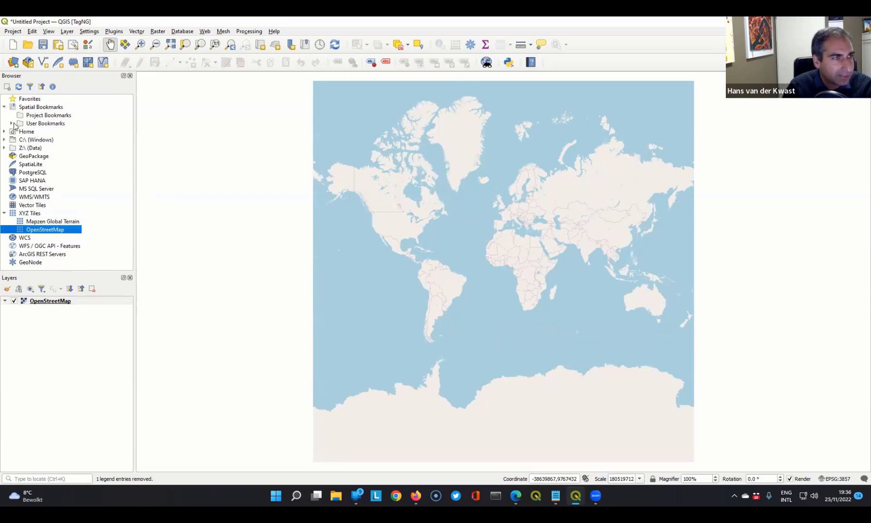
{"action": "left_click", "coordinate": [11, 123]}
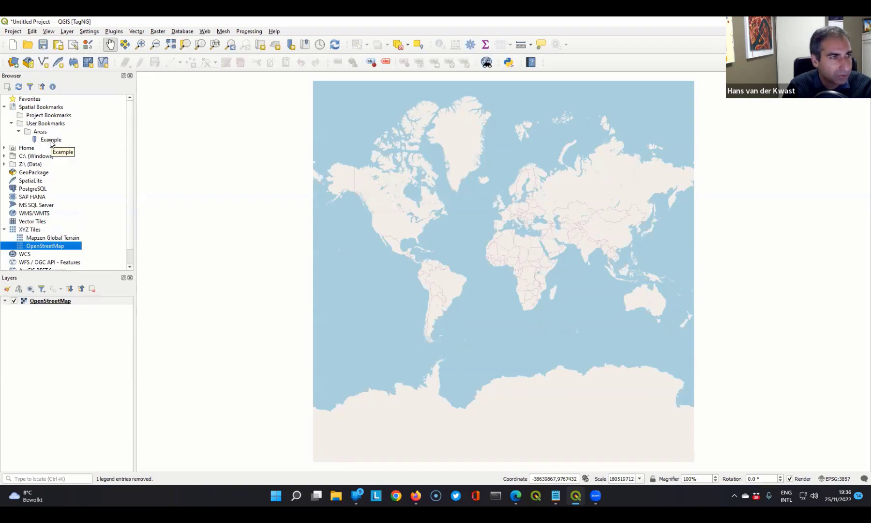
{"action": "left_click", "coordinate": [52, 140]}
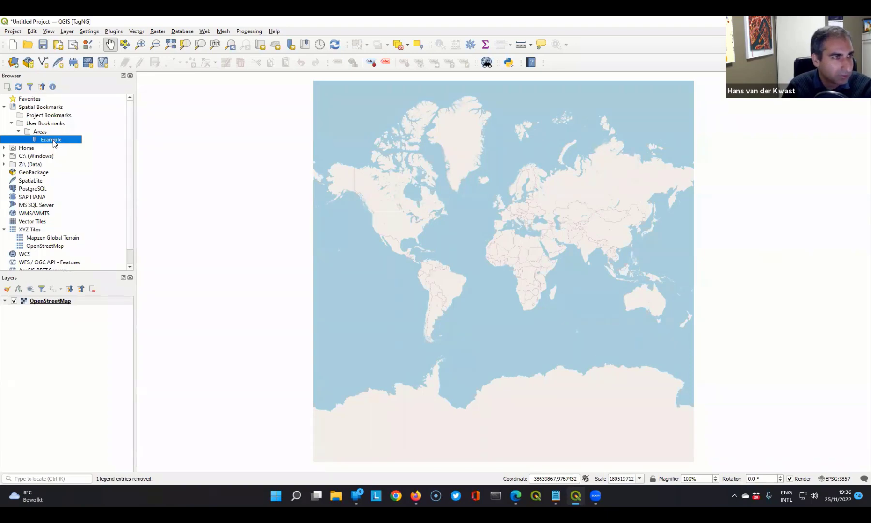
{"action": "double_click", "coordinate": [54, 140]}
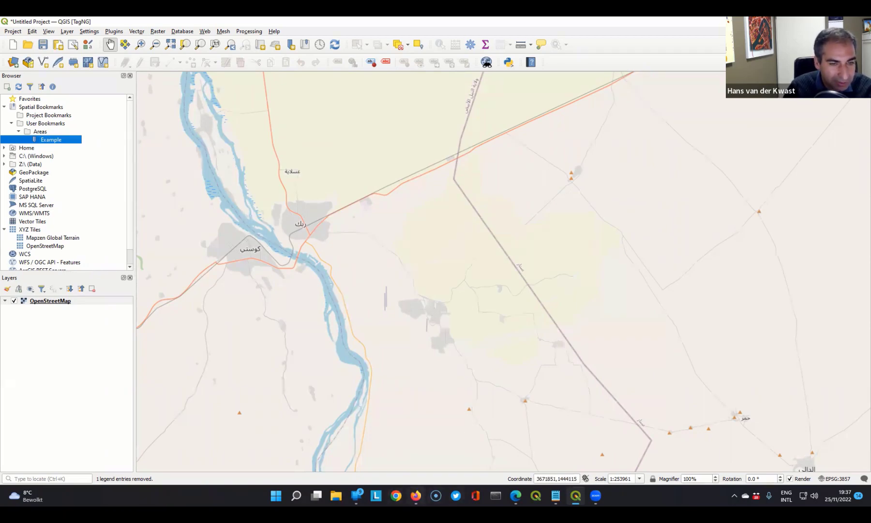
- Switch to Firefox, bring up the MapTiler website and select its web address
{"action": "mouse_move", "coordinate": [416, 495]}
{"action": "left_click", "coordinate": [415, 450]}
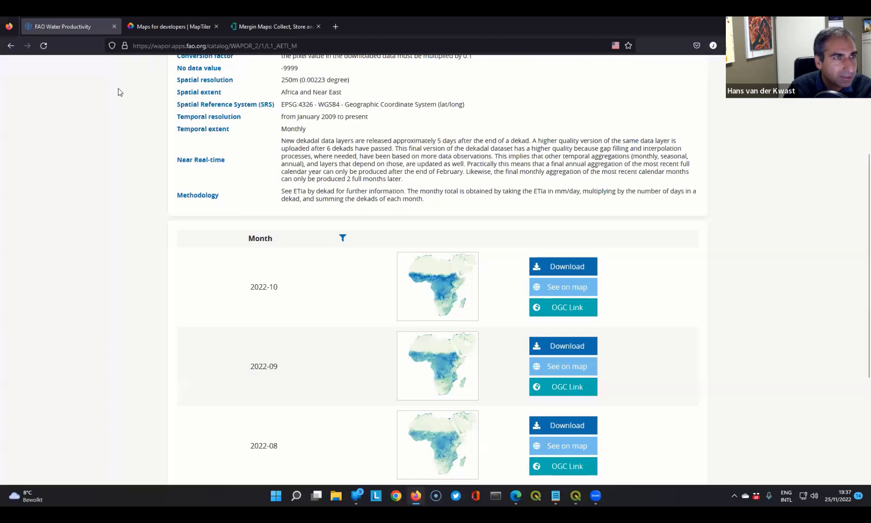
{"action": "left_click", "coordinate": [171, 27]}
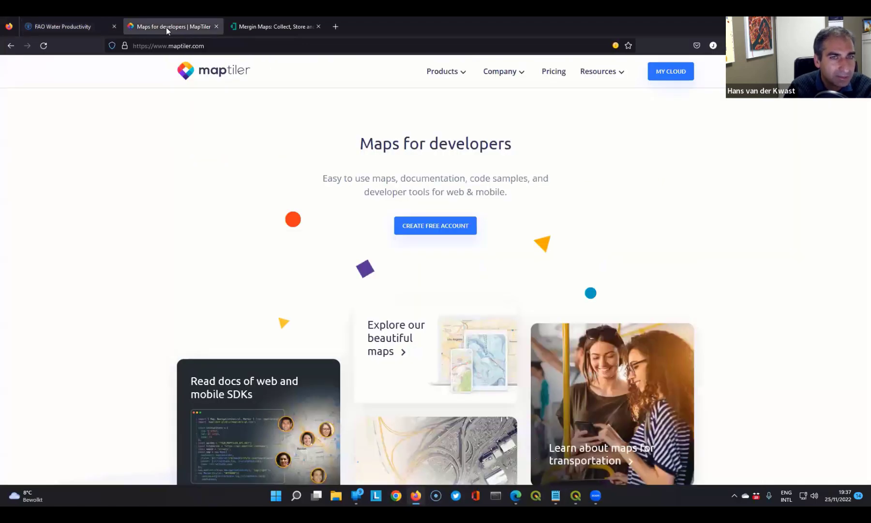
{"action": "left_click", "coordinate": [160, 46]}
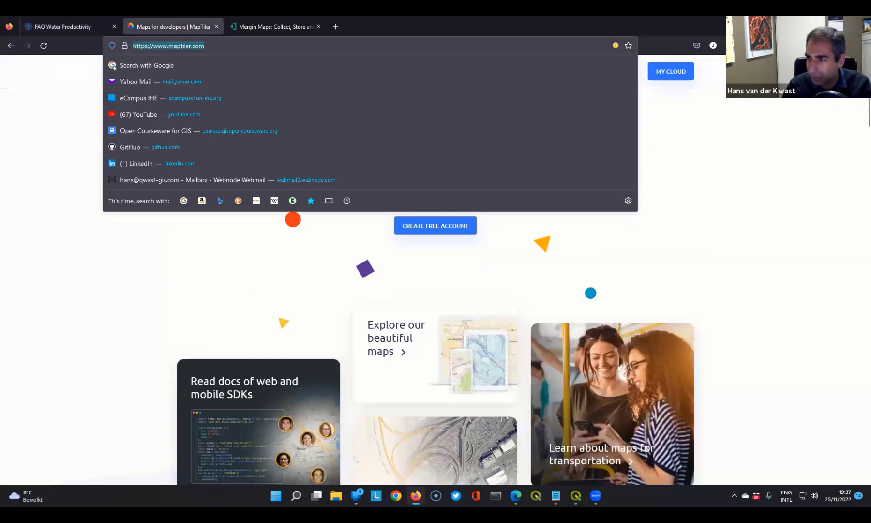
{"action": "key", "text": "alt+Tab"}
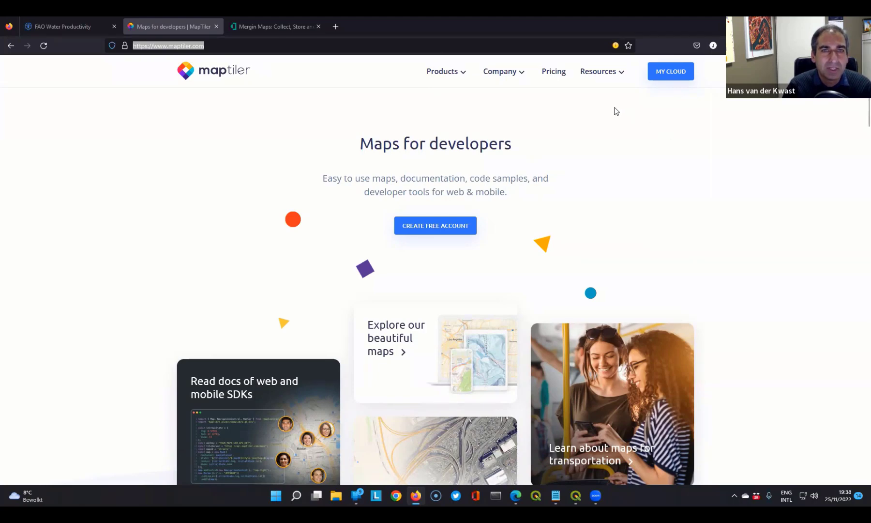
- Sign in to MapTiler Cloud with Google and open the Satellite tileset from the standard tiles
{"action": "left_click", "coordinate": [672, 71]}
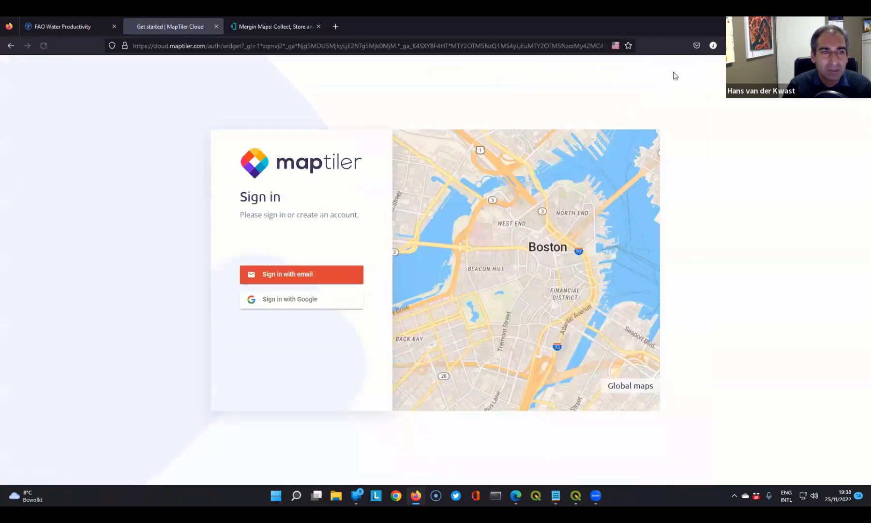
{"action": "left_click", "coordinate": [286, 303]}
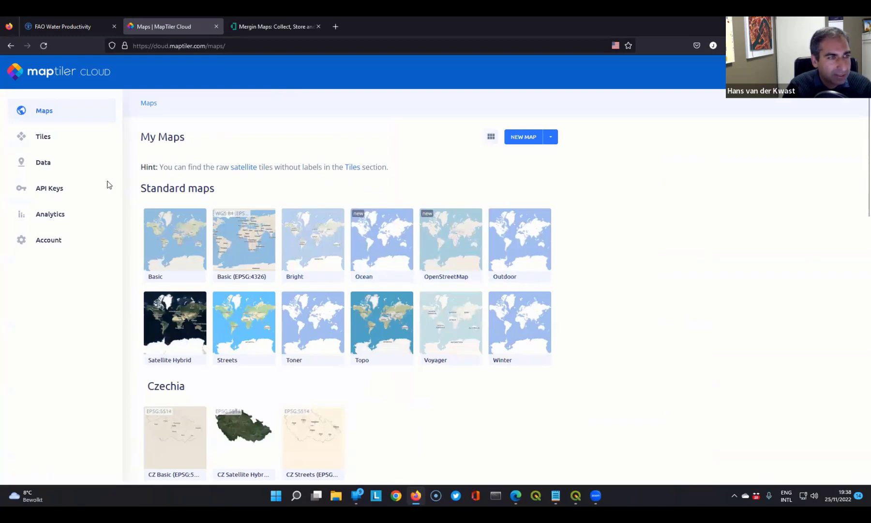
{"action": "left_click", "coordinate": [43, 164]}
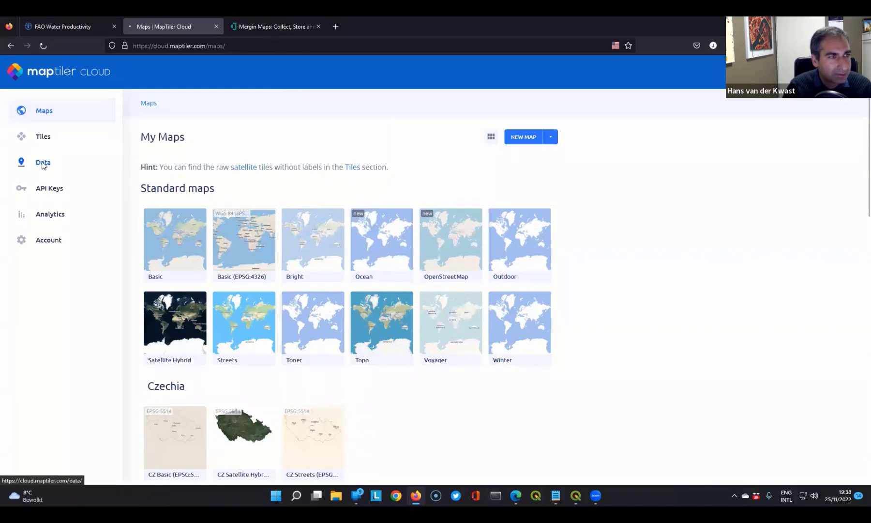
{"action": "left_click", "coordinate": [40, 138]}
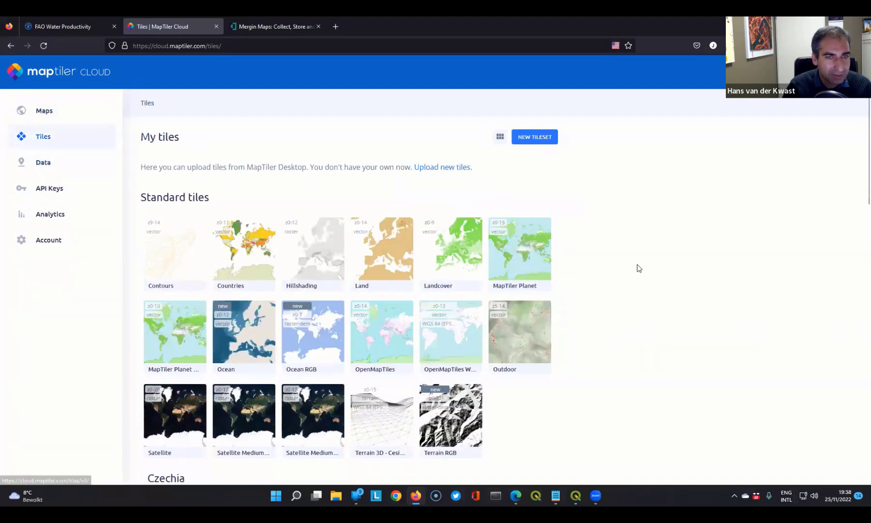
{"action": "scroll", "coordinate": [615, 270], "scroll_direction": "down", "scroll_amount": 1}
{"action": "scroll", "coordinate": [615, 269], "scroll_direction": "down", "scroll_amount": 4}
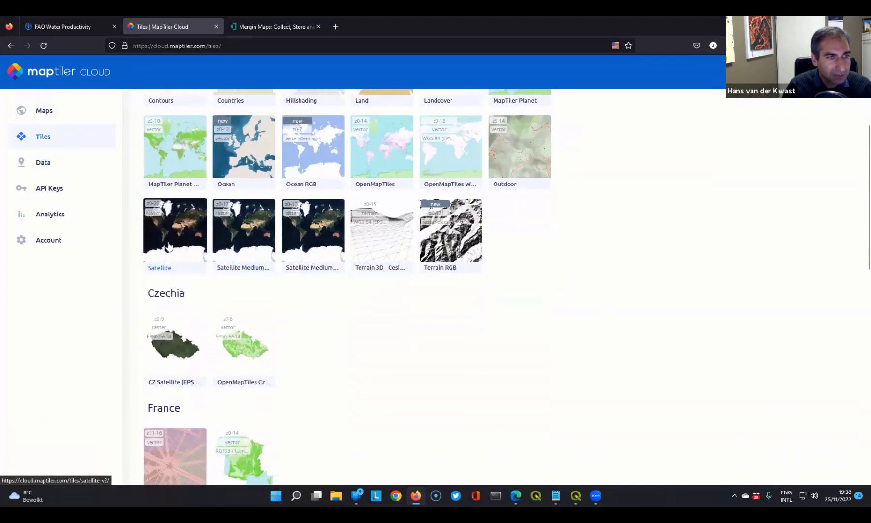
{"action": "left_click", "coordinate": [169, 244]}
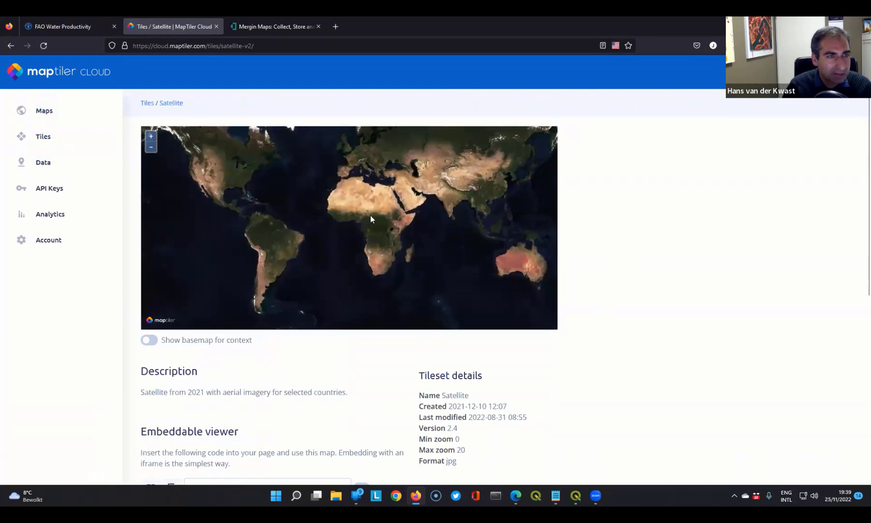
- Examine the satellite imagery of Africa at different zoom levels in the tileset preview
{"action": "scroll", "coordinate": [388, 226], "scroll_direction": "up", "scroll_amount": 3}
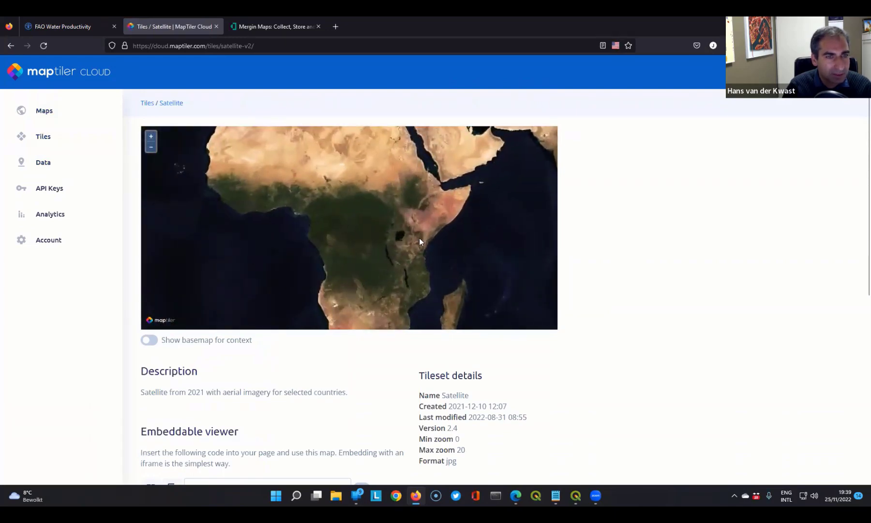
{"action": "scroll", "coordinate": [419, 238], "scroll_direction": "up", "scroll_amount": 2}
{"action": "scroll", "coordinate": [334, 184], "scroll_direction": "up", "scroll_amount": 3}
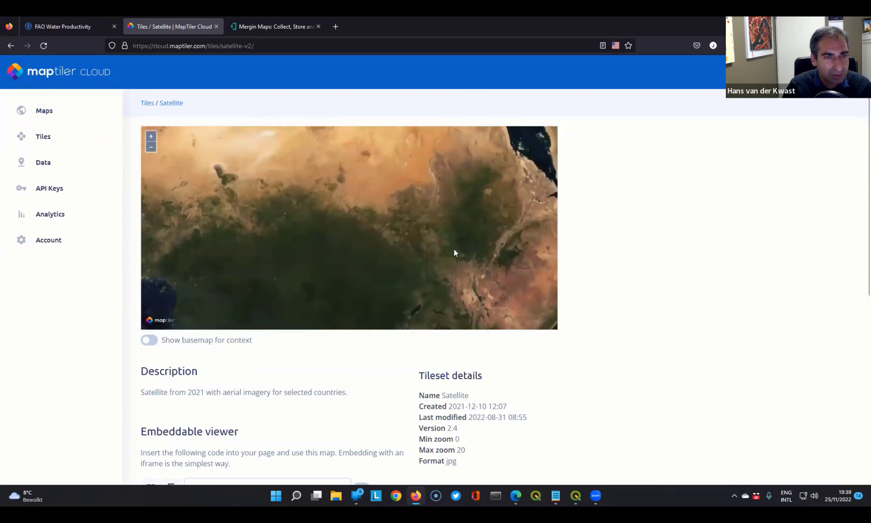
{"action": "scroll", "coordinate": [454, 249], "scroll_direction": "up", "scroll_amount": 2}
{"action": "scroll", "coordinate": [430, 251], "scroll_direction": "up", "scroll_amount": 2}
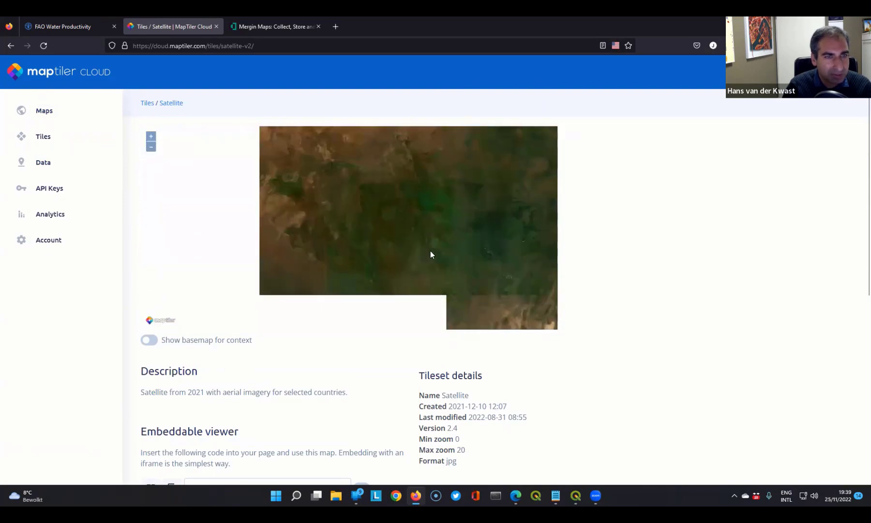
{"action": "scroll", "coordinate": [430, 251], "scroll_direction": "down", "scroll_amount": 5}
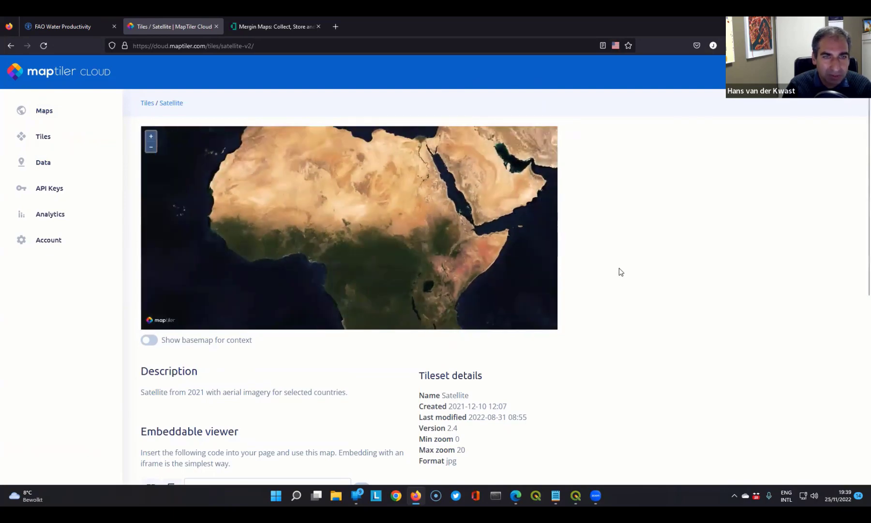
- Review the tileset's details and copy the XYZ URL of its raster tiles
{"action": "scroll", "coordinate": [657, 278], "scroll_direction": "down", "scroll_amount": 2}
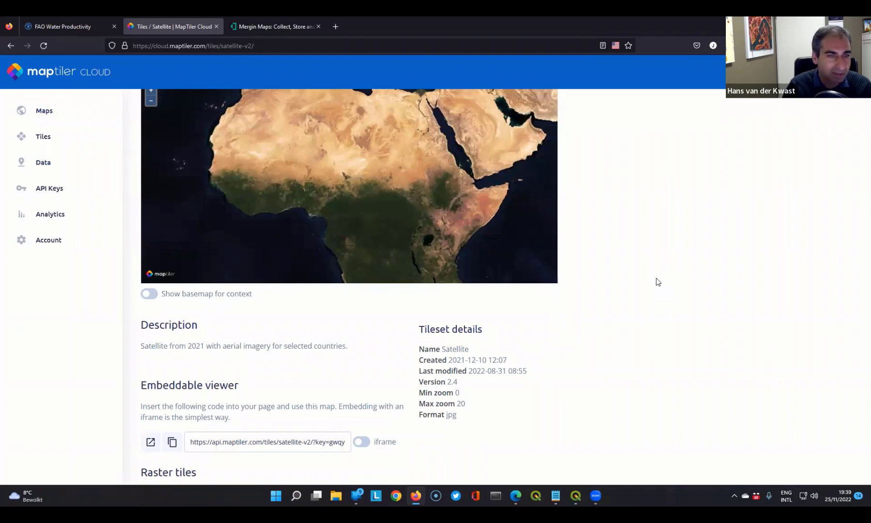
{"action": "scroll", "coordinate": [657, 278], "scroll_direction": "down", "scroll_amount": 4}
{"action": "scroll", "coordinate": [656, 279], "scroll_direction": "down", "scroll_amount": 4}
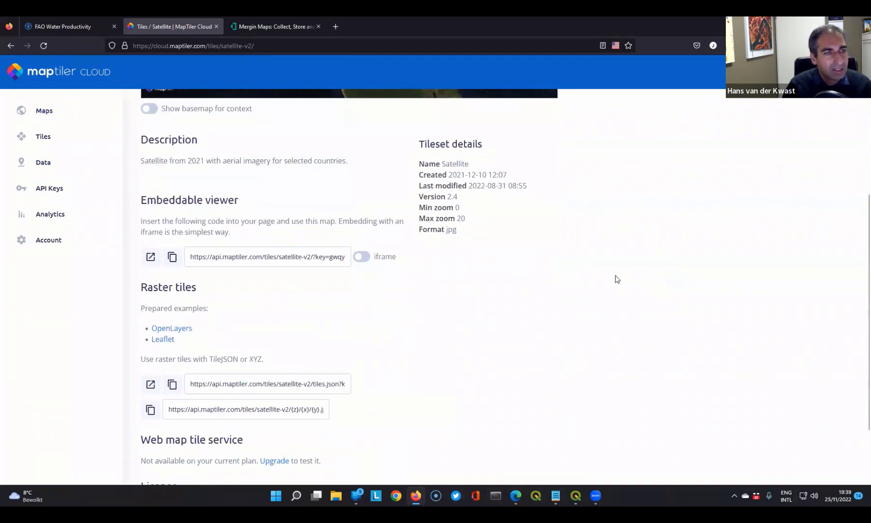
{"action": "scroll", "coordinate": [617, 279], "scroll_direction": "down", "scroll_amount": 4}
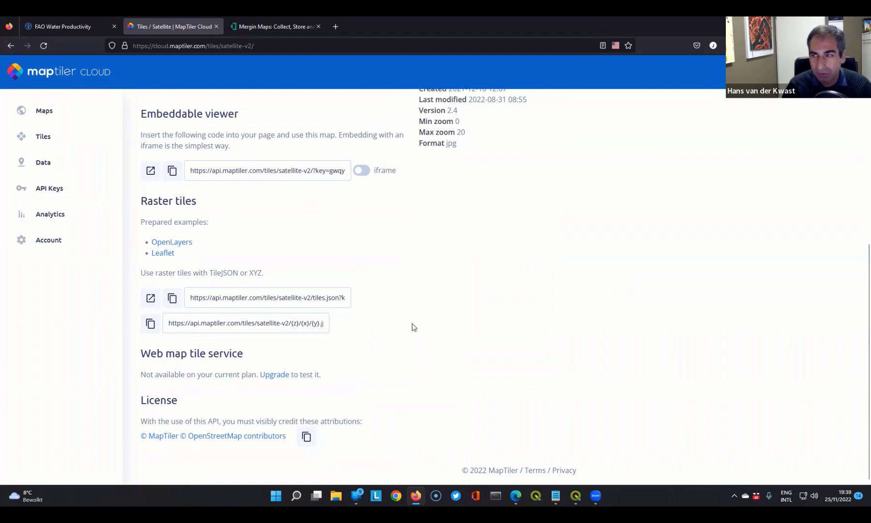
{"action": "left_click", "coordinate": [149, 328]}
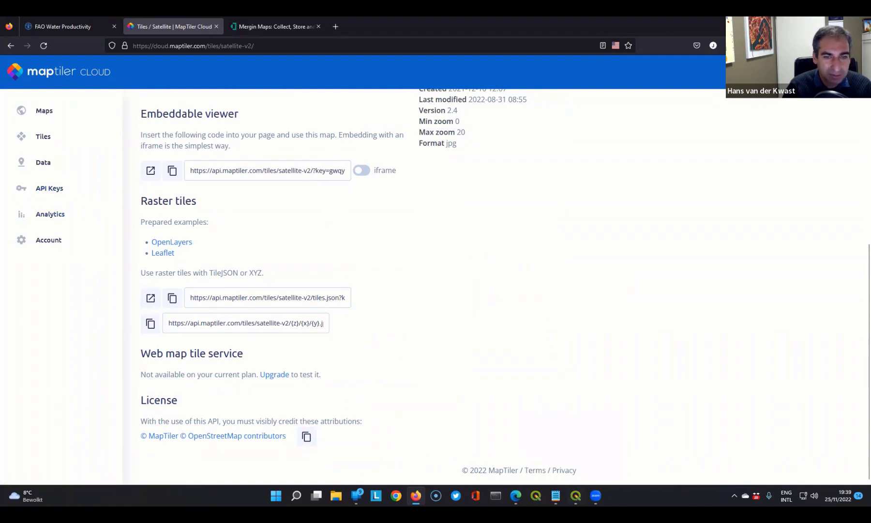
- Switch to QGIS and create an XYZ Tiles connection named MapTiler Satellite, pasting the copied tile URL with its API key
{"action": "left_click", "coordinate": [575, 496]}
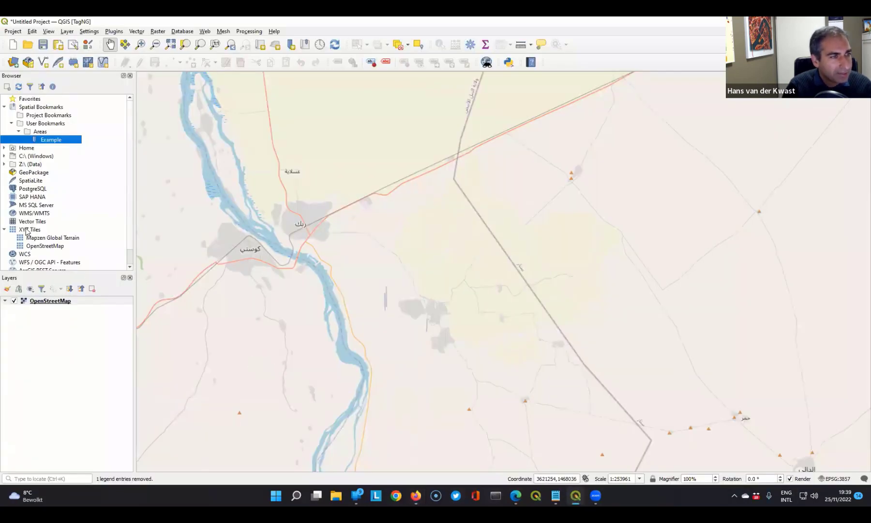
{"action": "left_click", "coordinate": [33, 231]}
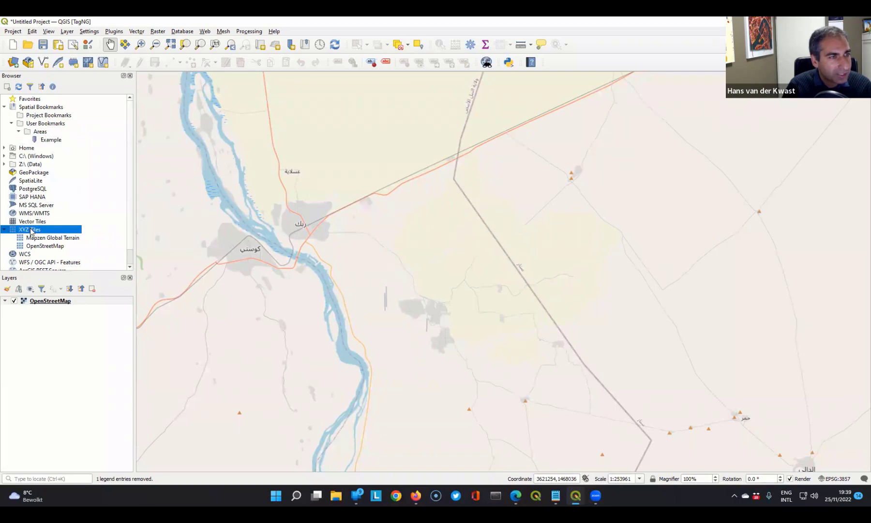
{"action": "right_click", "coordinate": [33, 231]}
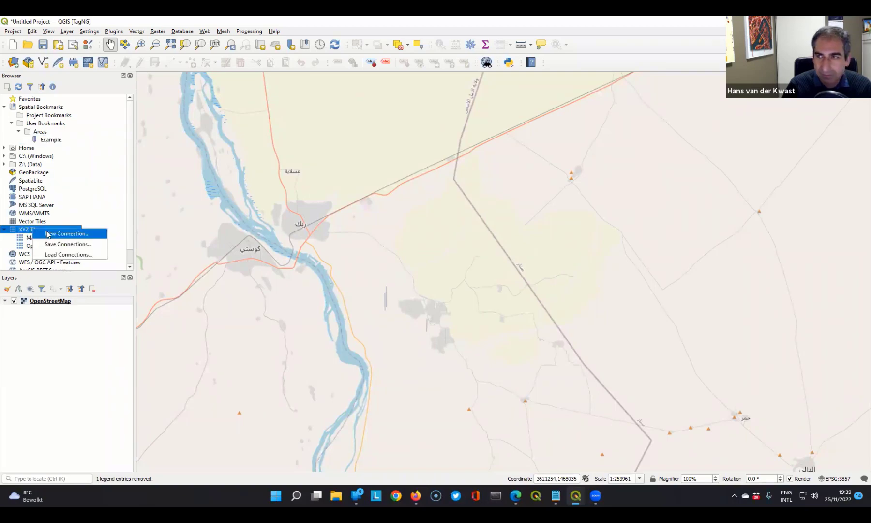
{"action": "left_click", "coordinate": [47, 234]}
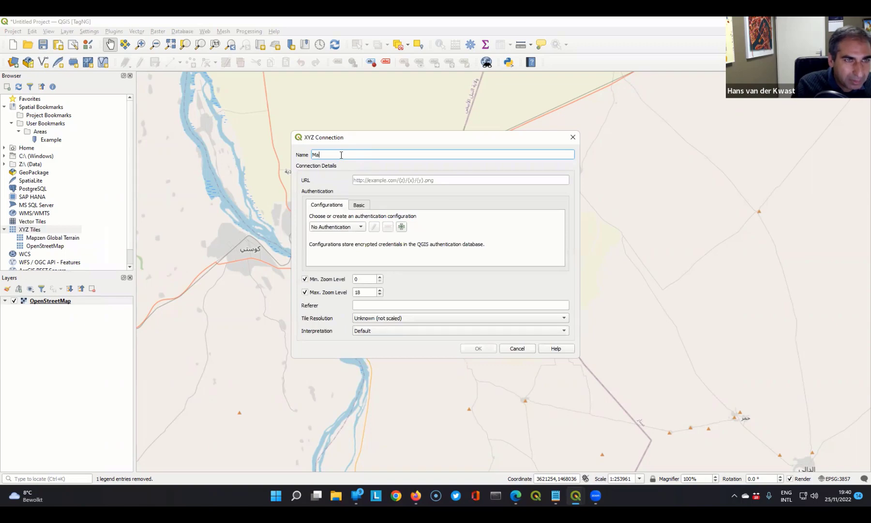
{"action": "type", "text": "MapTiler Satellite"}
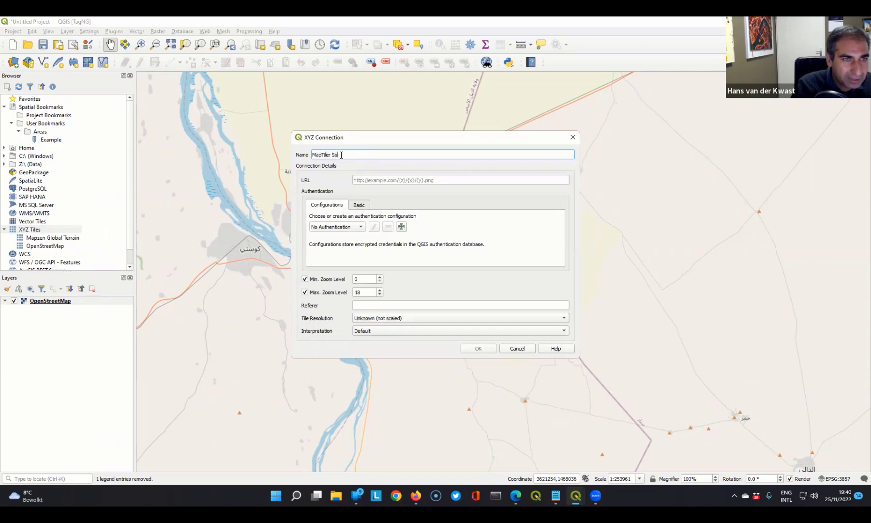
{"action": "left_click", "coordinate": [379, 184]}
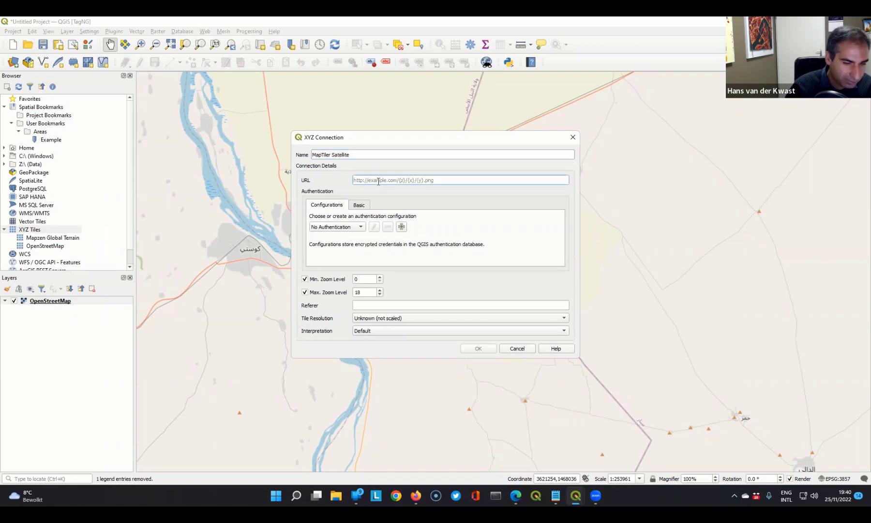
{"action": "key", "text": "ctrl+v"}
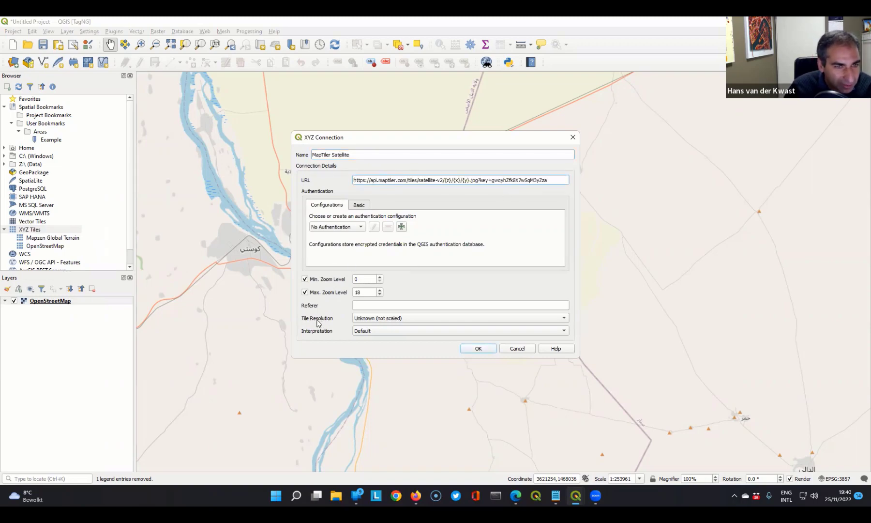
{"action": "left_click", "coordinate": [479, 349]}
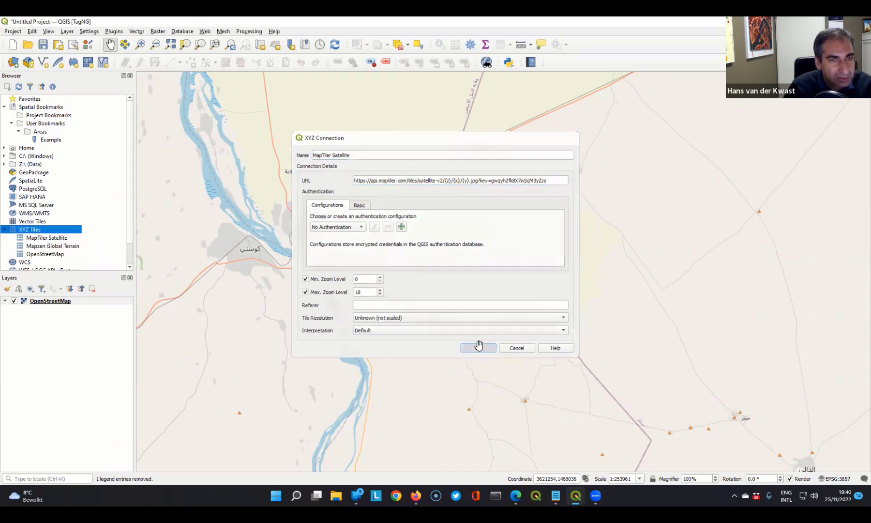
- Add the MapTiler Satellite tiles to the project and view the imagery at a small scale and at the Example bookmark
{"action": "right_click", "coordinate": [47, 237]}
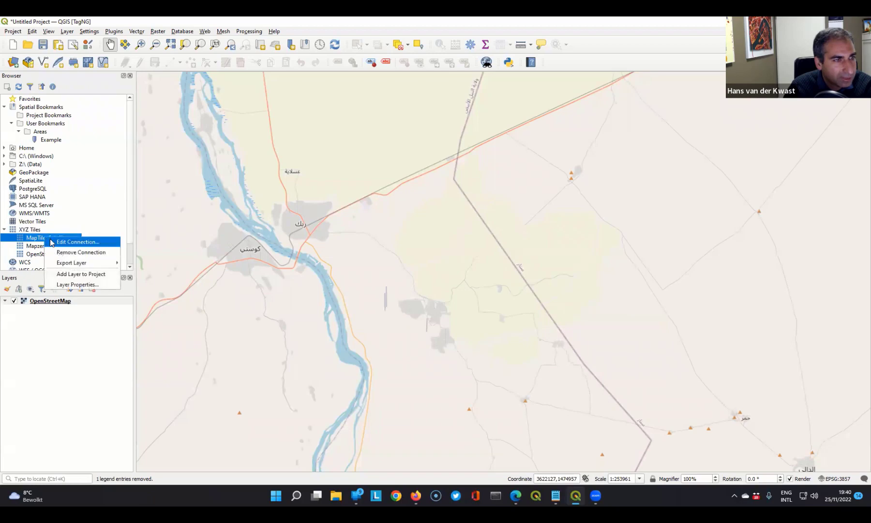
{"action": "left_click", "coordinate": [81, 274]}
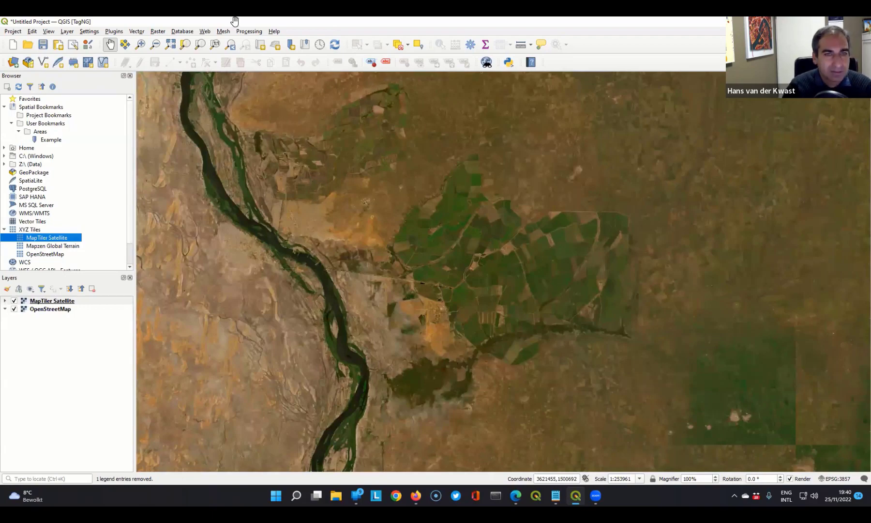
{"action": "scroll", "coordinate": [505, 220], "scroll_direction": "down", "scroll_amount": 4}
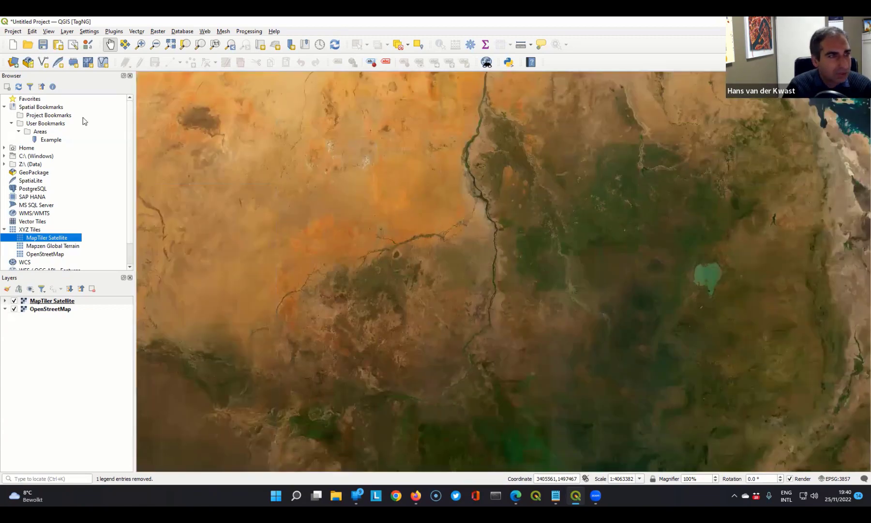
{"action": "double_click", "coordinate": [43, 140]}
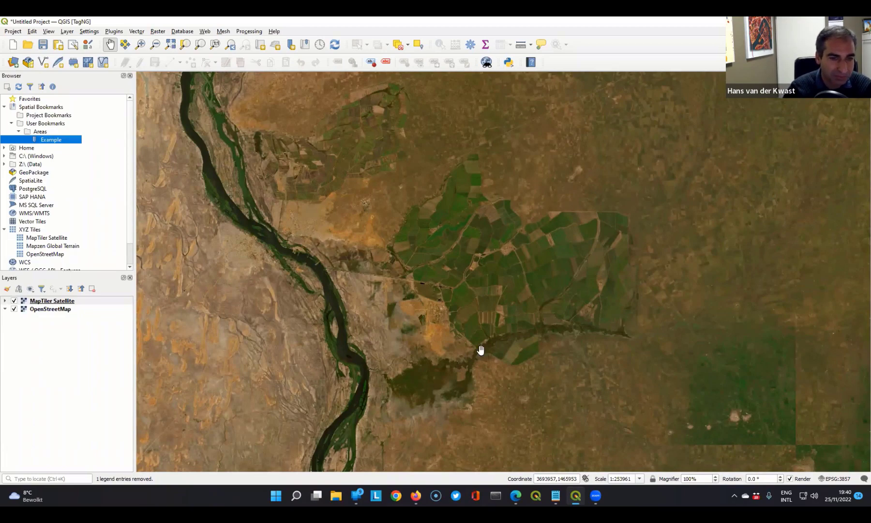
- Switch to Firefox, open the OGC link of the 2022-10 monthly evapotranspiration raster in the WaPOR catalog and copy its URL
{"action": "left_click", "coordinate": [416, 495]}
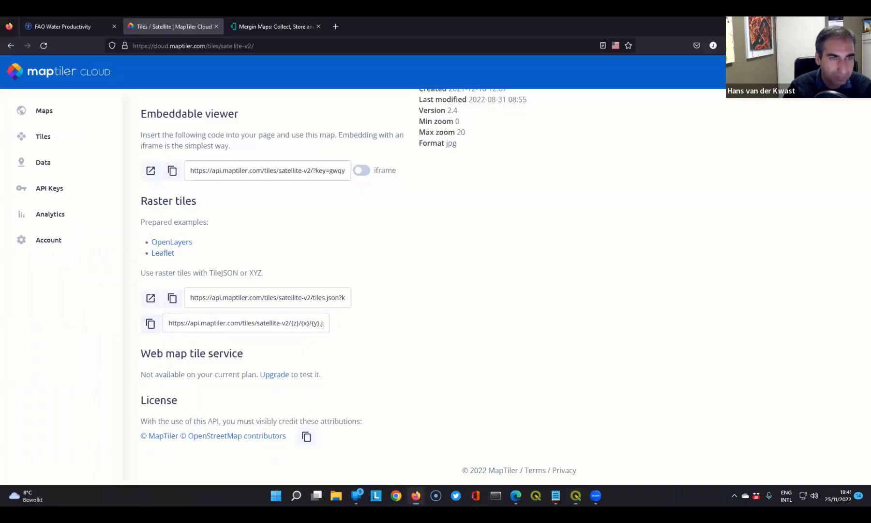
{"action": "left_click", "coordinate": [66, 21]}
{"action": "scroll", "coordinate": [103, 171], "scroll_direction": "up", "scroll_amount": 3}
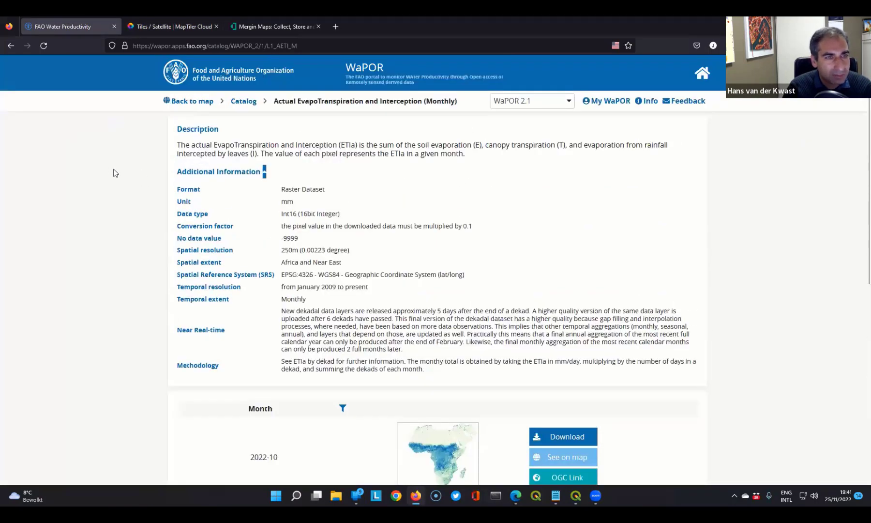
{"action": "scroll", "coordinate": [115, 173], "scroll_direction": "down", "scroll_amount": 3}
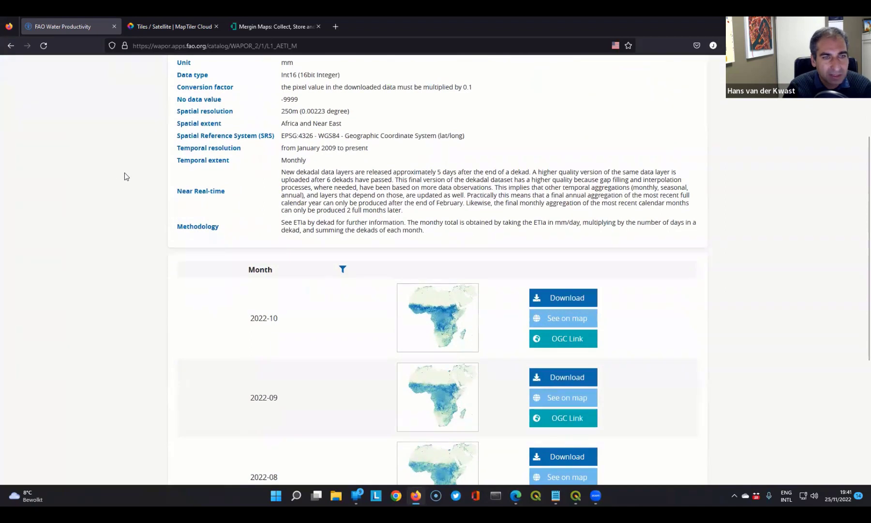
{"action": "left_click", "coordinate": [566, 343]}
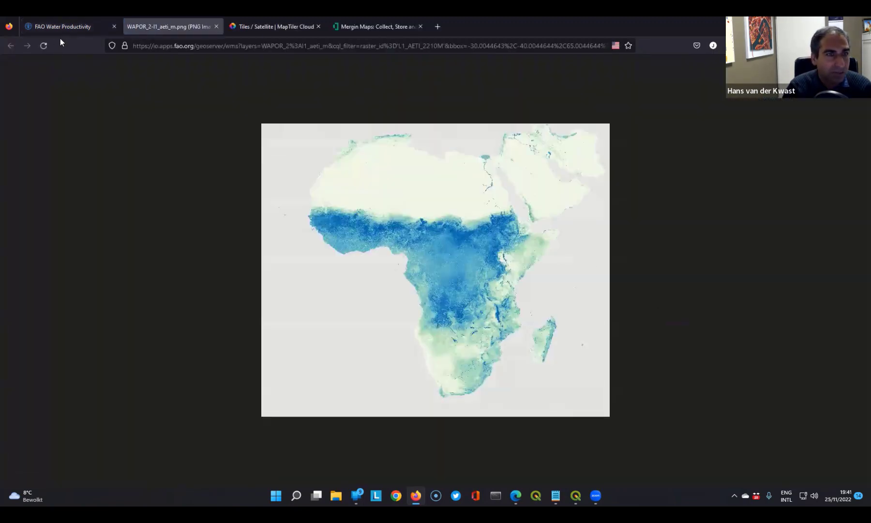
{"action": "left_click", "coordinate": [199, 45]}
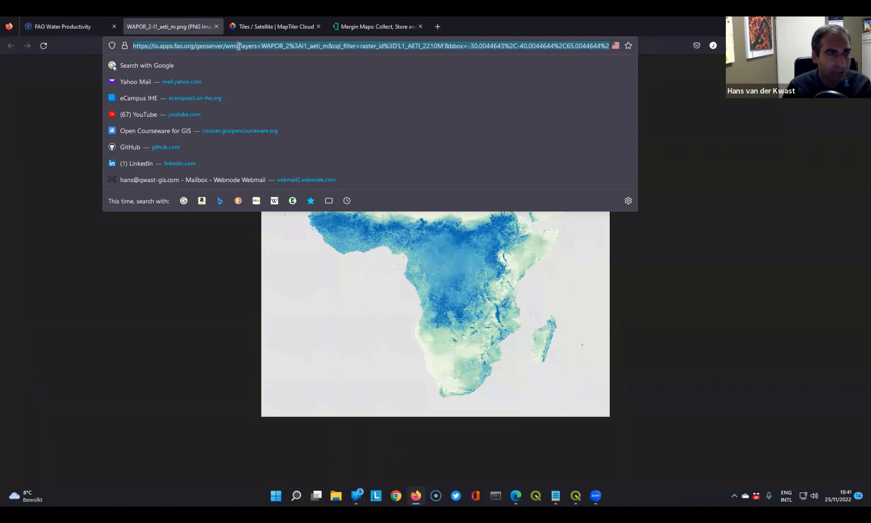
{"action": "left_click", "coordinate": [703, 203]}
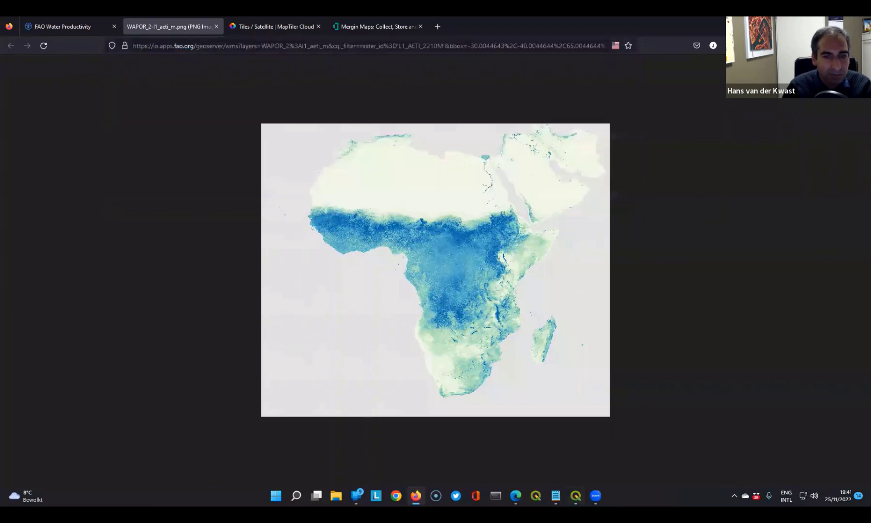
- Switch to QGIS and set up a new WMS/WMTS connection named FAO WaPOR with the copied OGC URL
{"action": "left_click", "coordinate": [576, 495]}
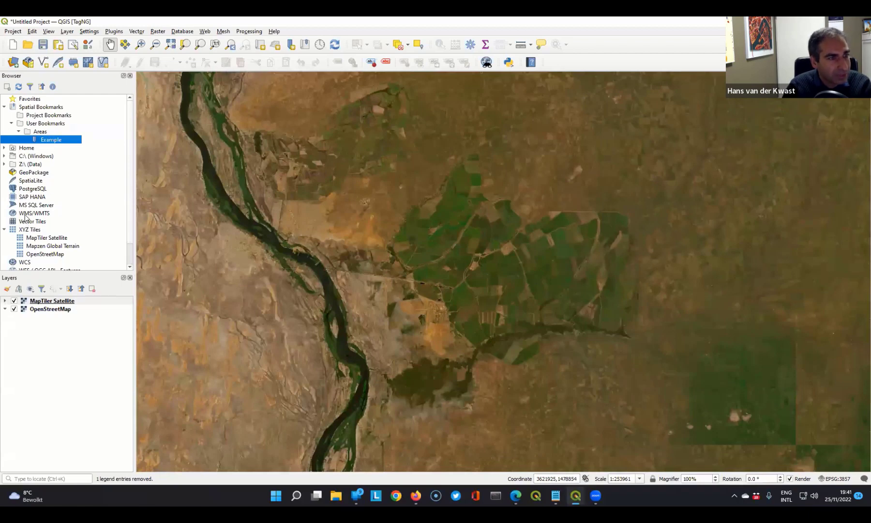
{"action": "left_click", "coordinate": [23, 214]}
{"action": "right_click", "coordinate": [24, 213]}
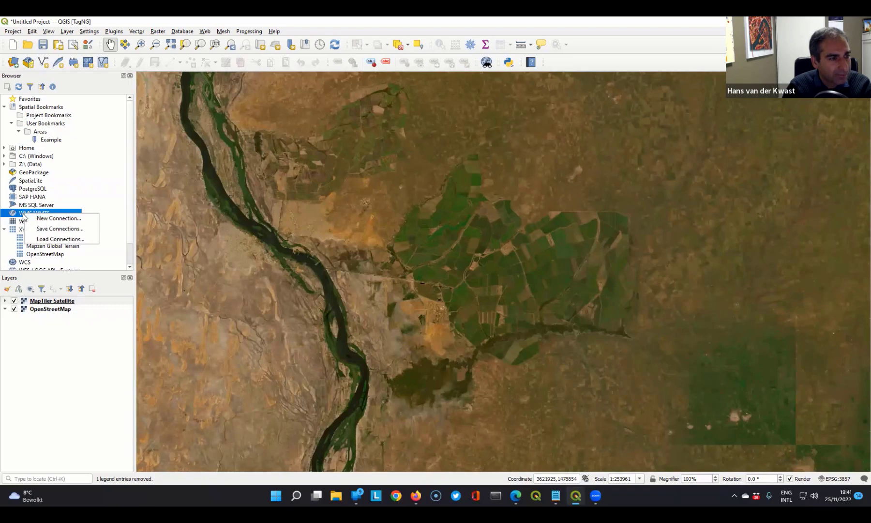
{"action": "left_click", "coordinate": [50, 219]}
{"action": "left_click", "coordinate": [355, 80]}
{"action": "type", "text": "FAO WaPOR"}
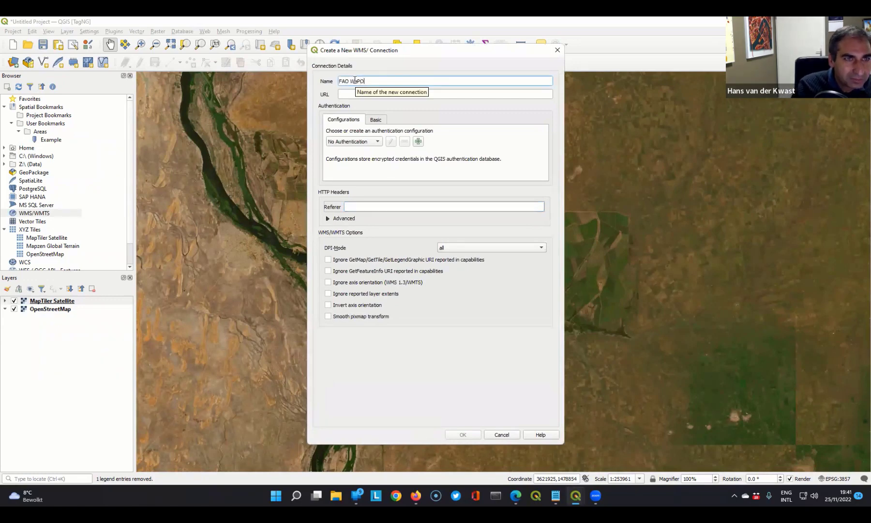
{"action": "left_click", "coordinate": [350, 95]}
{"action": "key", "text": "ctrl+v"}
- Check the base address and the layer parameters in the pasted URL and save the FAO WaPOR connection
{"action": "left_click_drag", "start_coordinate": [404, 91], "coordinate": [304, 93]}
{"action": "left_click", "coordinate": [373, 92]}
{"action": "left_click_drag", "start_coordinate": [426, 92], "coordinate": [265, 95]}
{"action": "left_click", "coordinate": [395, 91]}
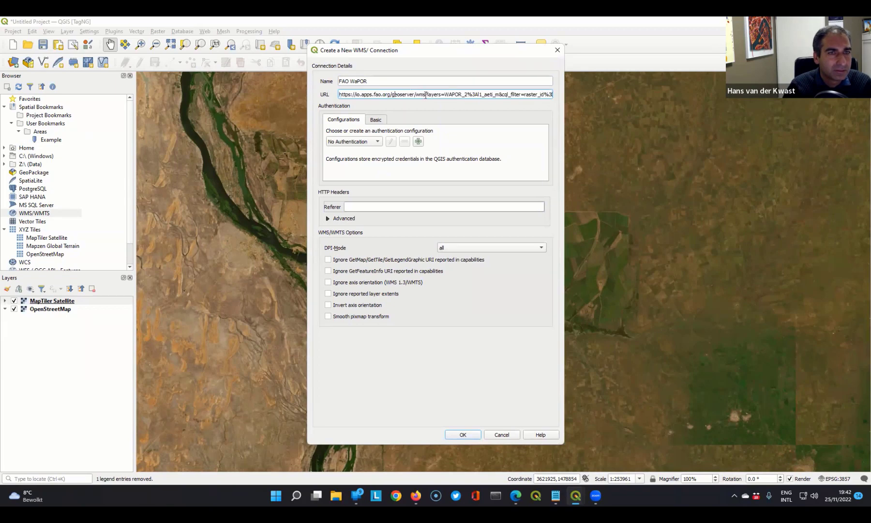
{"action": "left_click_drag", "start_coordinate": [423, 93], "coordinate": [479, 95]}
{"action": "left_click", "coordinate": [431, 93]}
{"action": "left_click_drag", "start_coordinate": [426, 95], "coordinate": [339, 97]}
{"action": "left_click", "coordinate": [436, 94]}
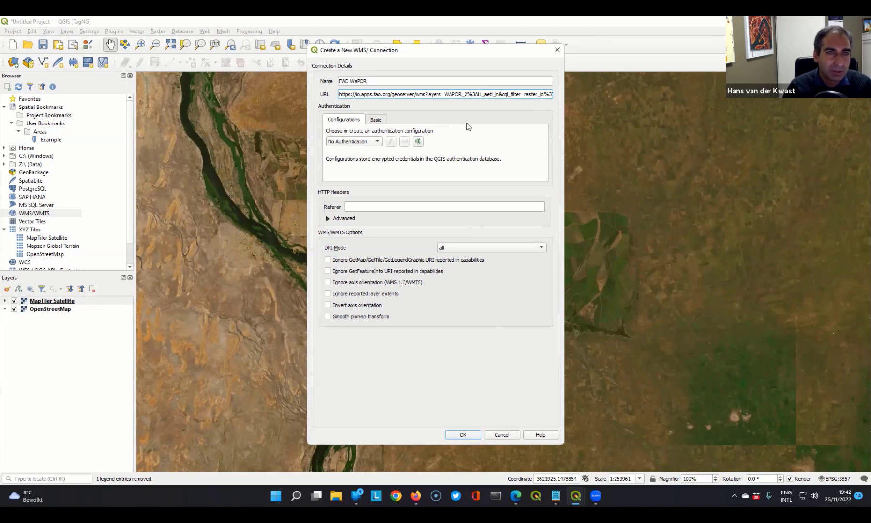
{"action": "left_click", "coordinate": [463, 435]}
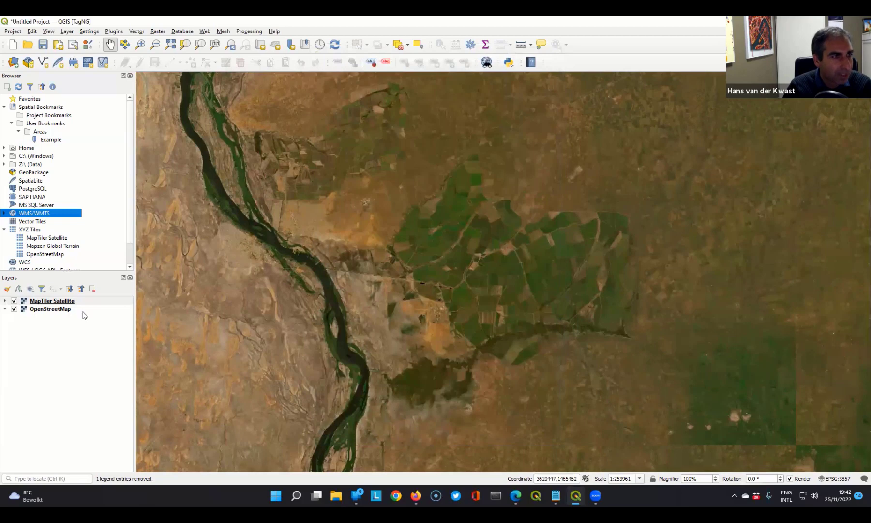
- Expand the FAO WaPOR GeoServer Web Map Service and widen the browser so the full layer names fit
{"action": "left_click", "coordinate": [4, 213]}
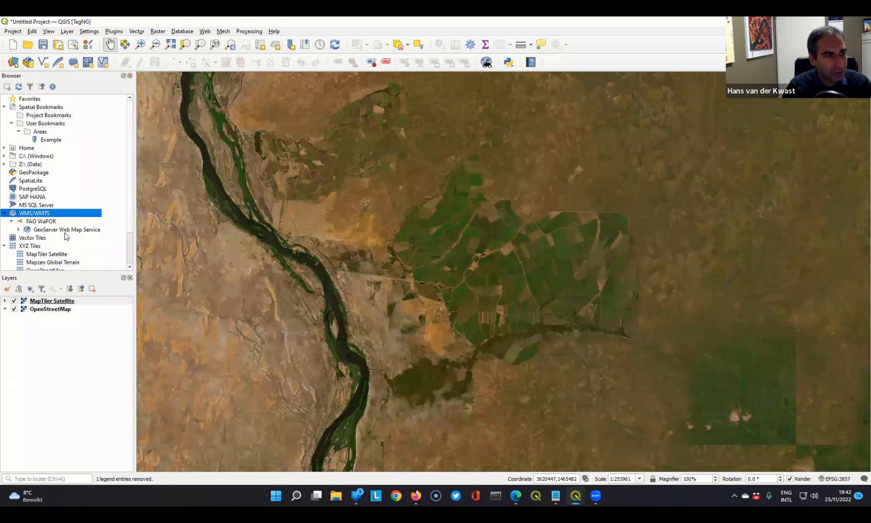
{"action": "left_click", "coordinate": [18, 231]}
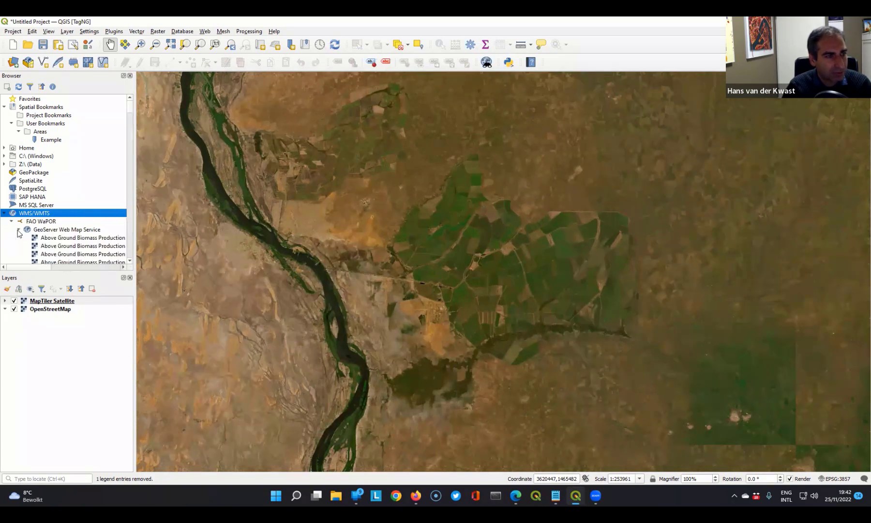
{"action": "scroll", "coordinate": [131, 228], "scroll_direction": "down", "scroll_amount": 4}
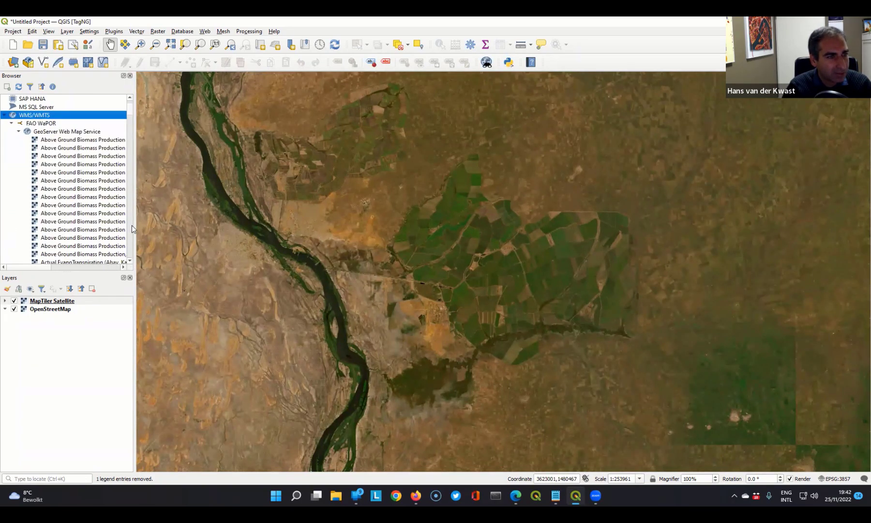
{"action": "left_click_drag", "start_coordinate": [135, 228], "coordinate": [334, 228]}
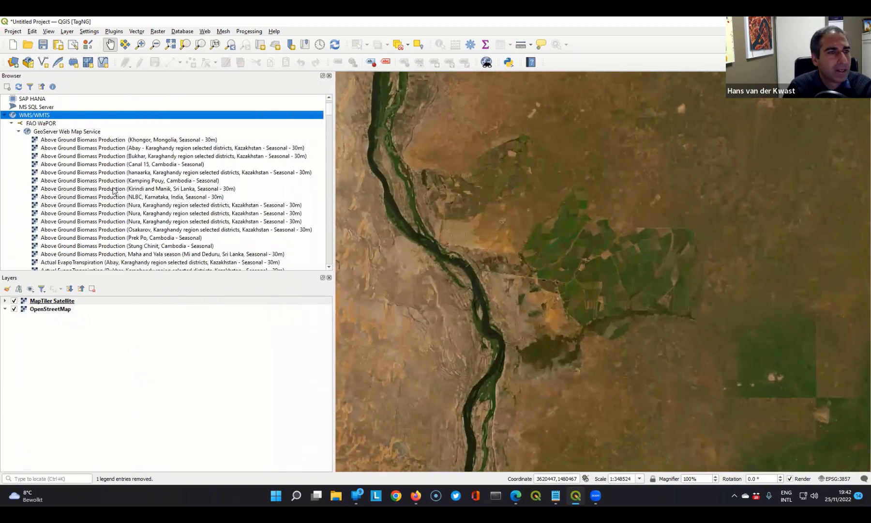
- Find the Actual EvapoTranspiration and Interception (Monthly, 250m) layer in the FAO WaPOR service and add it to the project
{"action": "scroll", "coordinate": [105, 196], "scroll_direction": "down", "scroll_amount": 3}
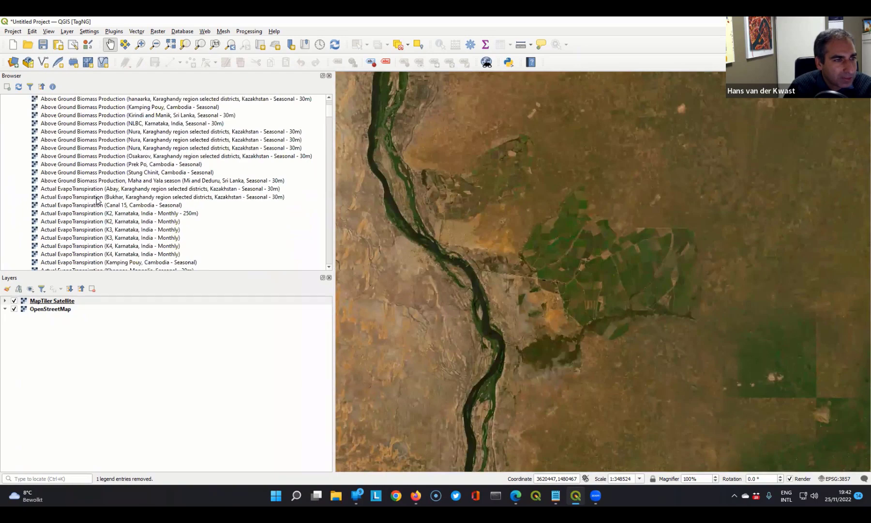
{"action": "scroll", "coordinate": [97, 199], "scroll_direction": "down", "scroll_amount": 6}
{"action": "scroll", "coordinate": [76, 208], "scroll_direction": "down", "scroll_amount": 3}
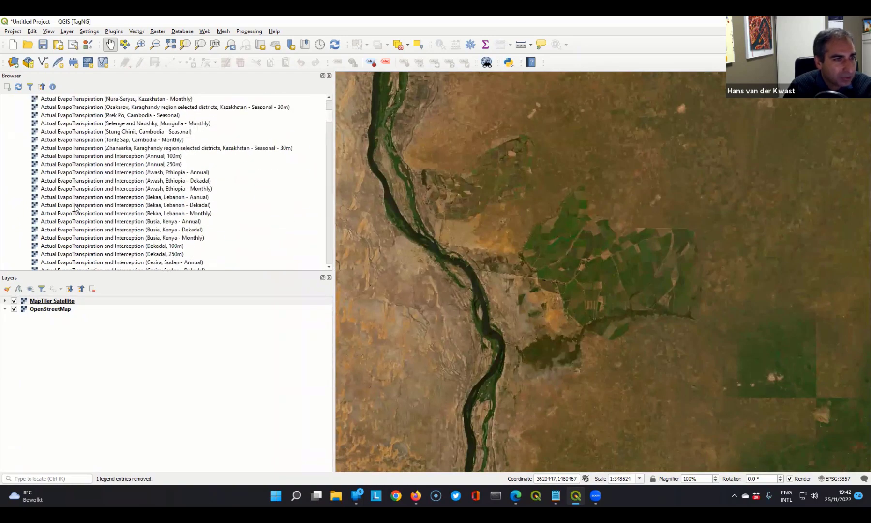
{"action": "scroll", "coordinate": [93, 198], "scroll_direction": "down", "scroll_amount": 1}
{"action": "scroll", "coordinate": [93, 197], "scroll_direction": "down", "scroll_amount": 3}
{"action": "scroll", "coordinate": [88, 201], "scroll_direction": "down", "scroll_amount": 1}
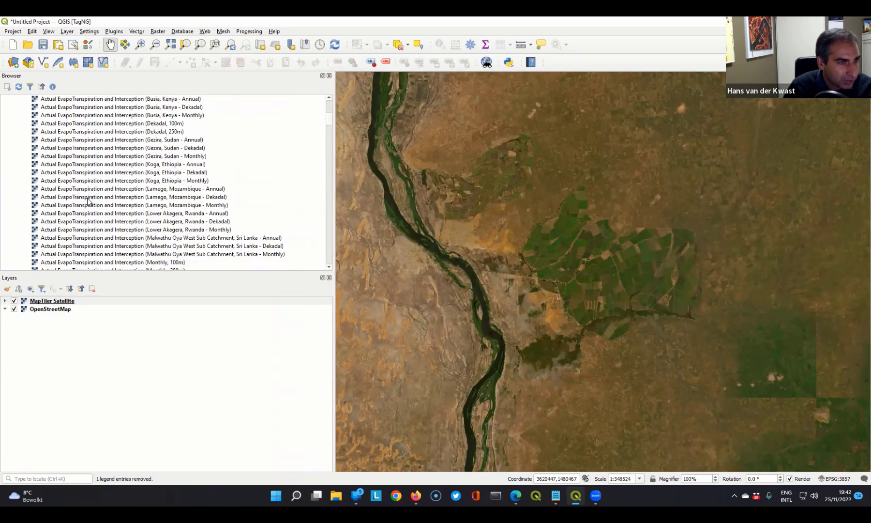
{"action": "scroll", "coordinate": [88, 202], "scroll_direction": "down", "scroll_amount": 1}
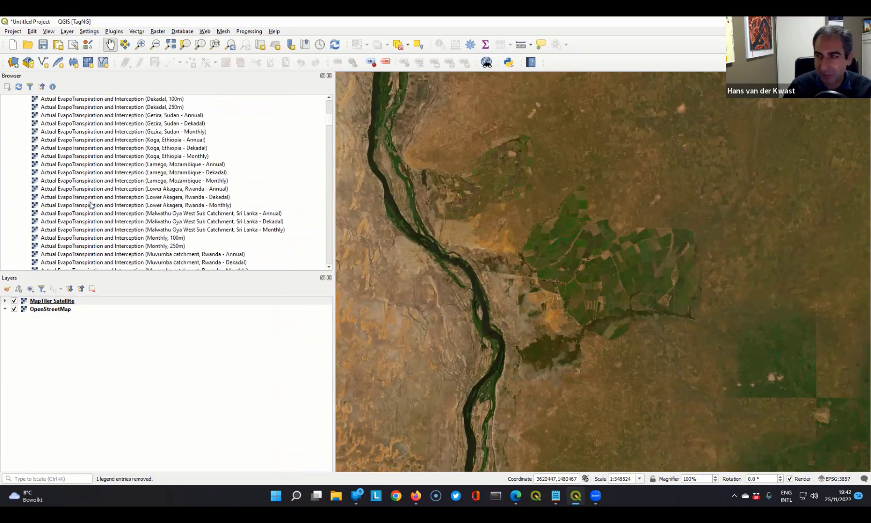
{"action": "left_click", "coordinate": [49, 247]}
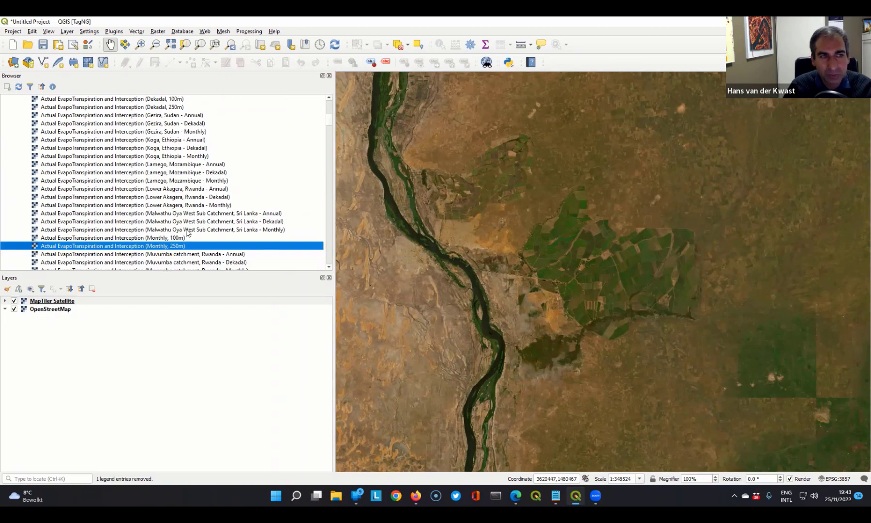
{"action": "right_click", "coordinate": [165, 248]}
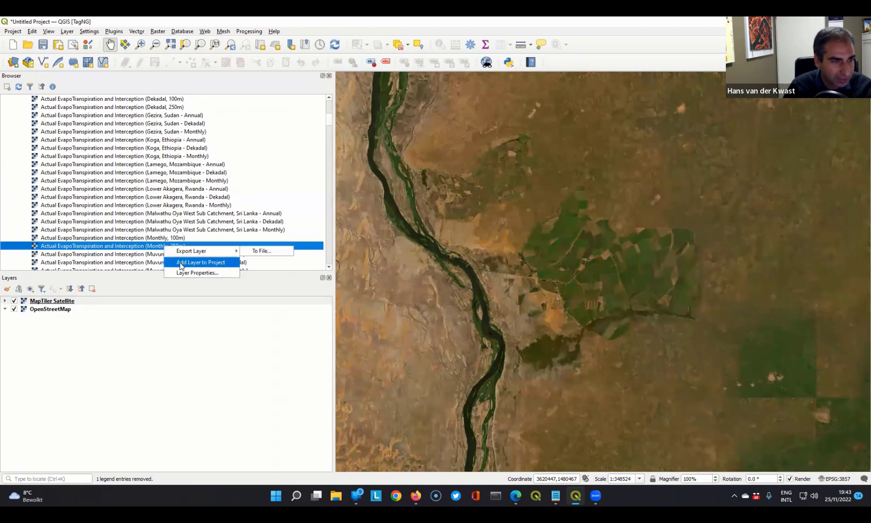
{"action": "left_click", "coordinate": [190, 263]}
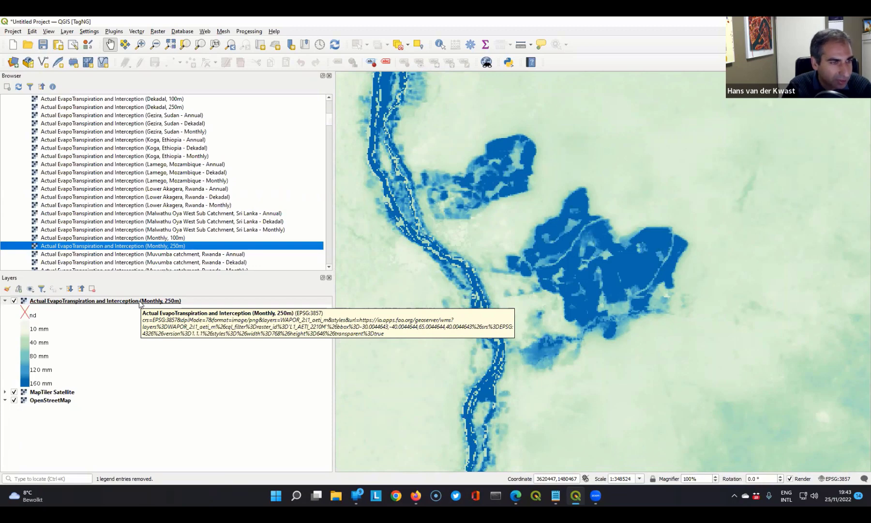
{"action": "left_click", "coordinate": [149, 303]}
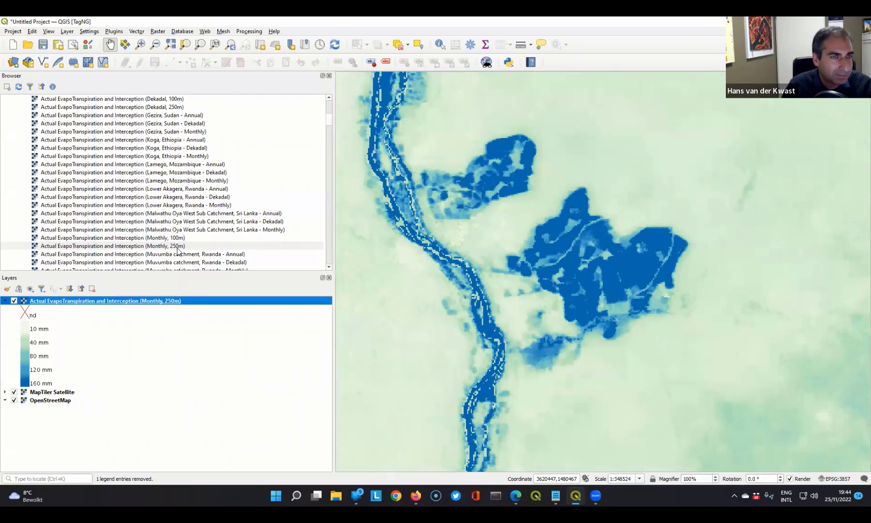
- Collapse the WMS/WMTS and XYZ Tiles entries in the browser tree and start a new project, discarding the current one
{"action": "scroll", "coordinate": [107, 163], "scroll_direction": "up", "scroll_amount": 10}
{"action": "scroll", "coordinate": [107, 163], "scroll_direction": "up", "scroll_amount": 8}
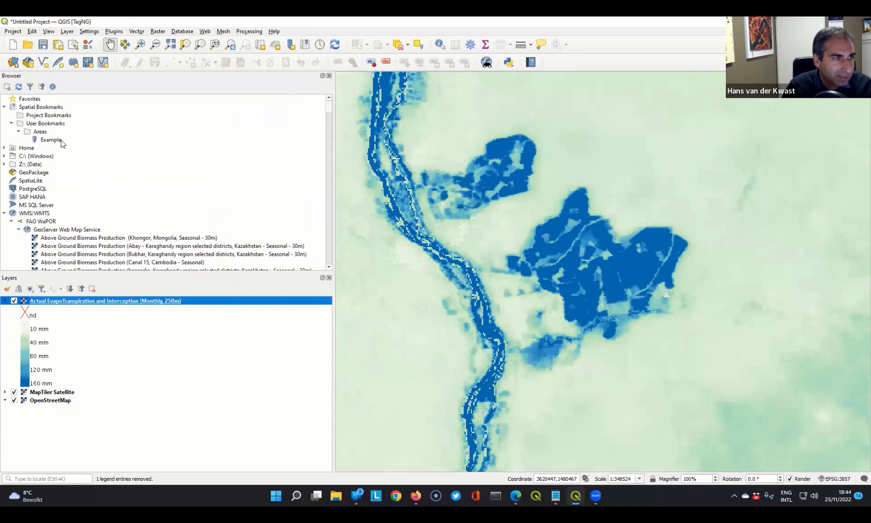
{"action": "left_click", "coordinate": [4, 216]}
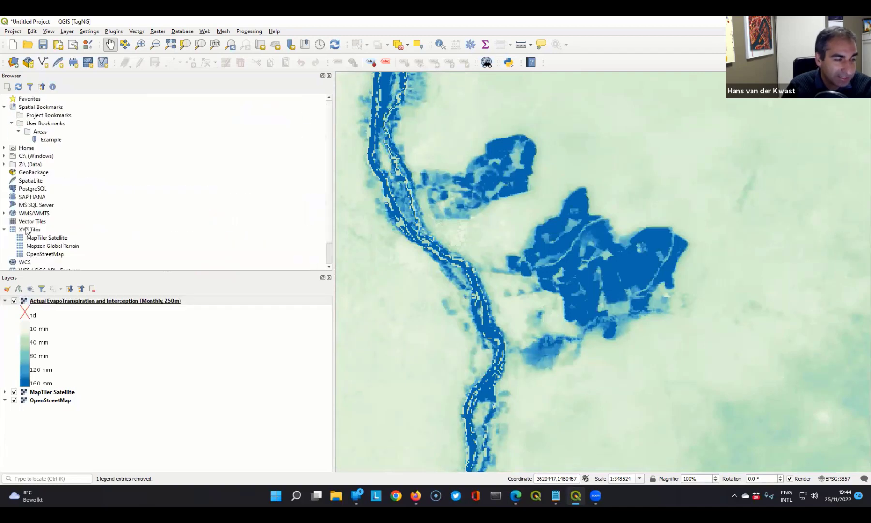
{"action": "left_click", "coordinate": [4, 229]}
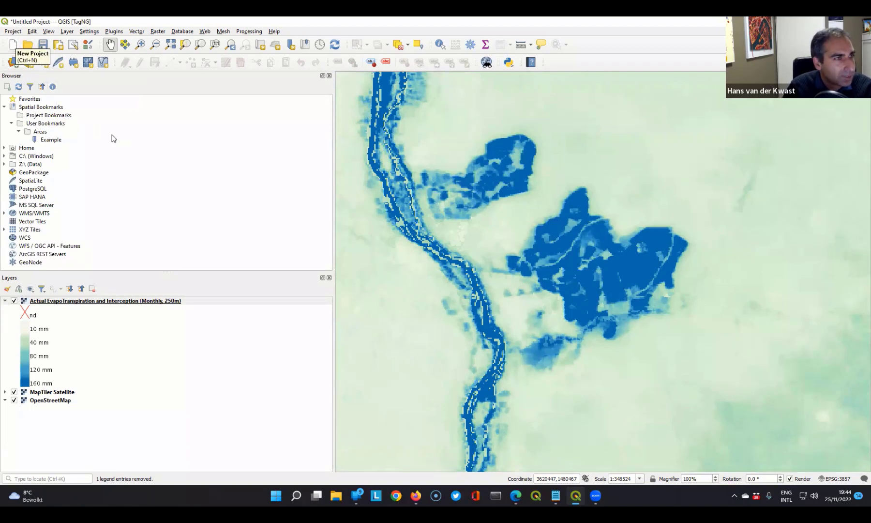
{"action": "left_click", "coordinate": [13, 45]}
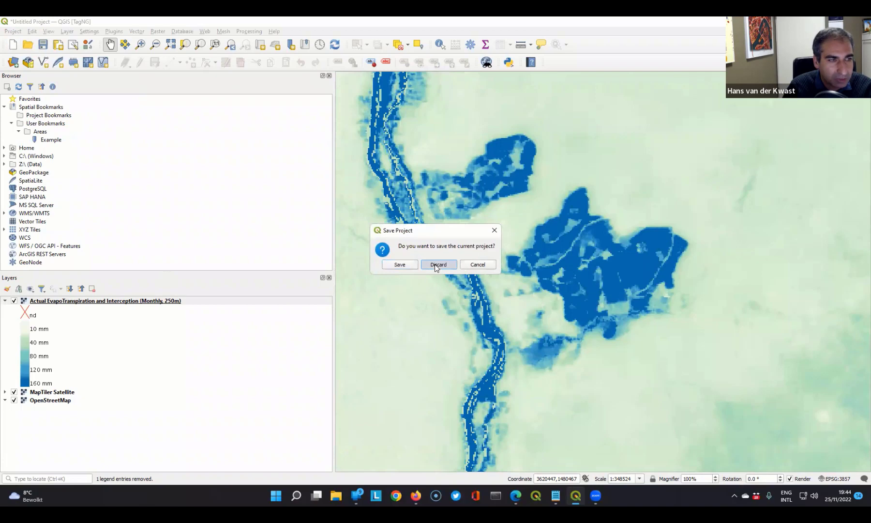
{"action": "left_click", "coordinate": [439, 265]}
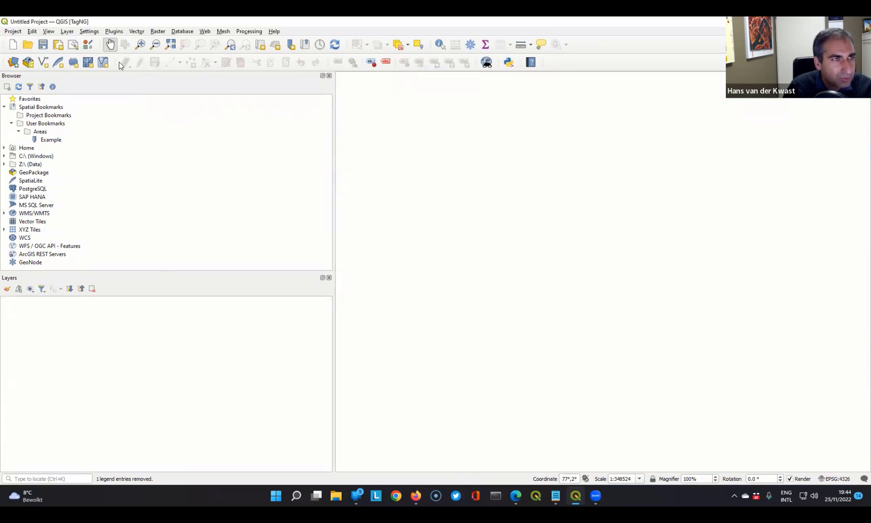
- Find the Mergin plugin in the plugin manager, install it and close the manager
{"action": "left_click", "coordinate": [119, 33]}
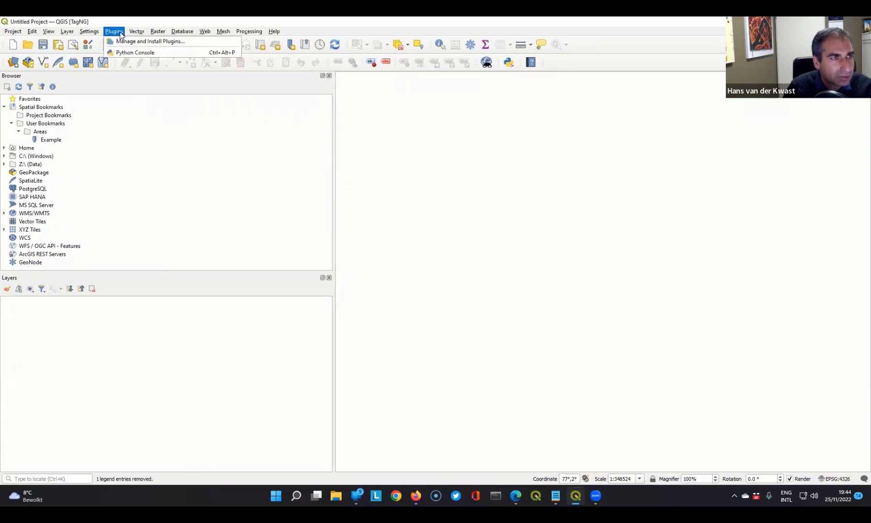
{"action": "left_click", "coordinate": [125, 43]}
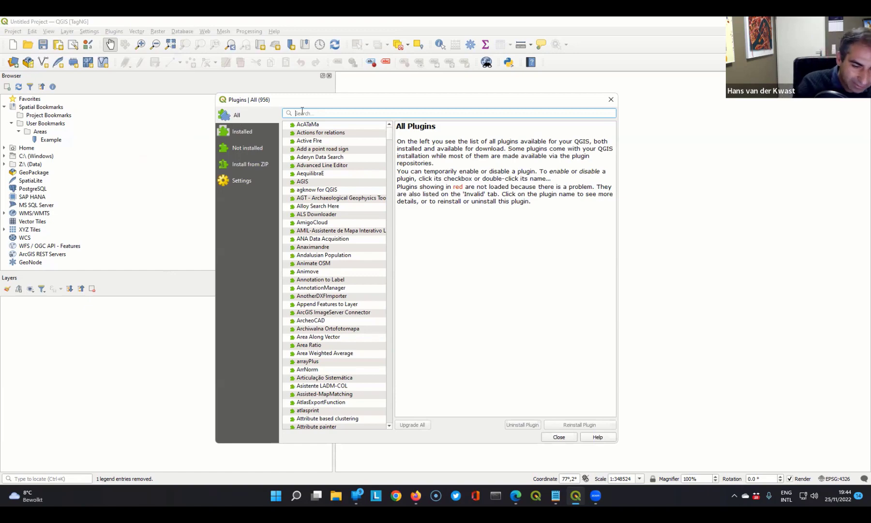
{"action": "type", "text": "mergin"}
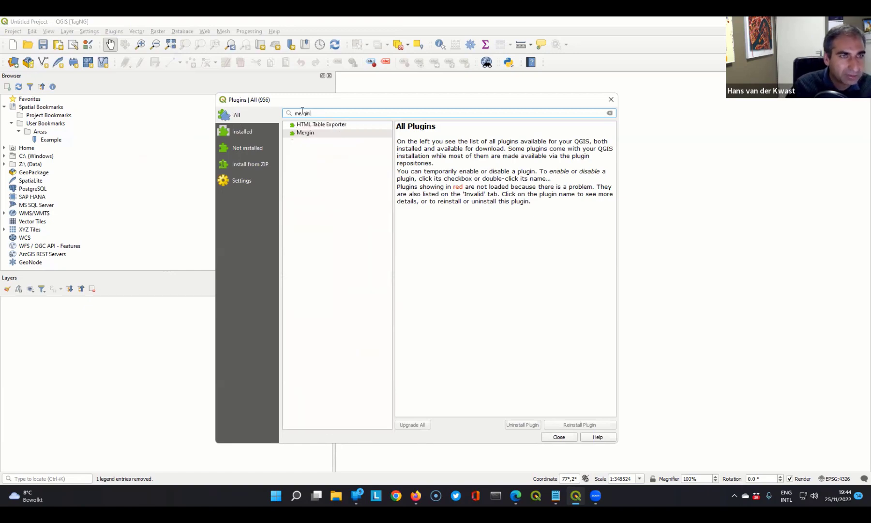
{"action": "left_click", "coordinate": [300, 134]}
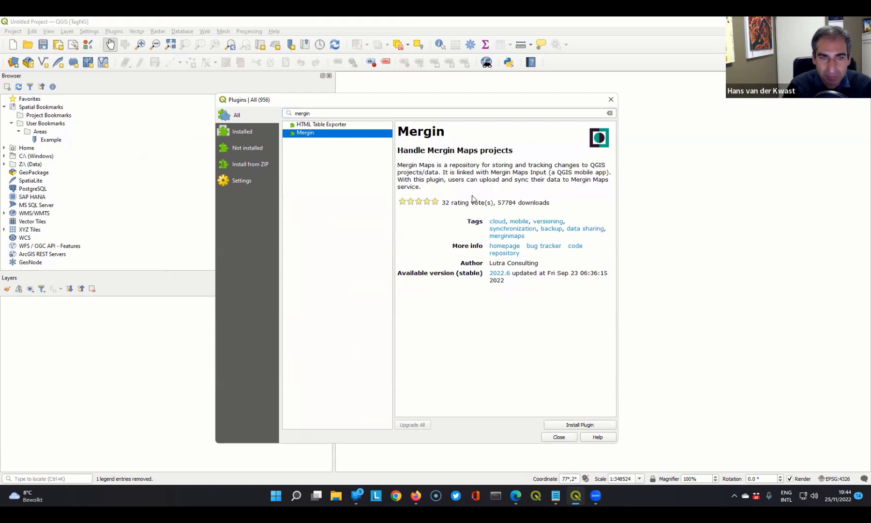
{"action": "left_click", "coordinate": [579, 425]}
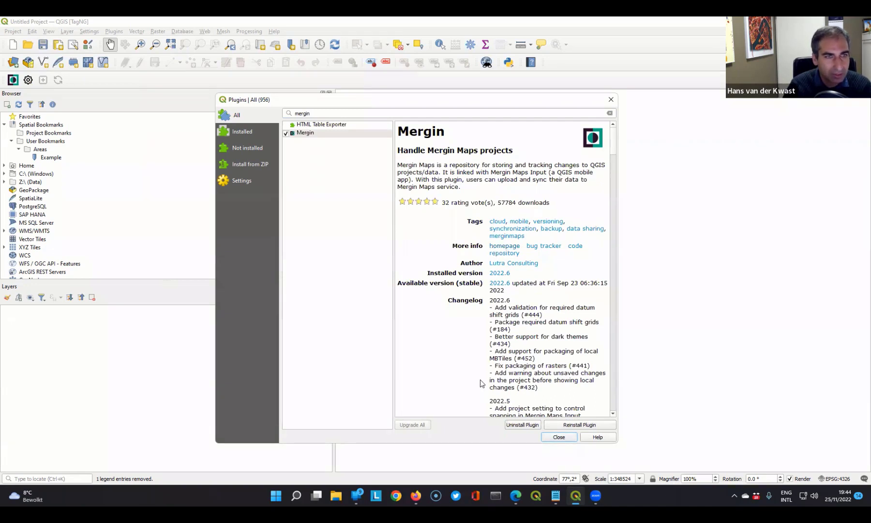
{"action": "left_click", "coordinate": [558, 437]}
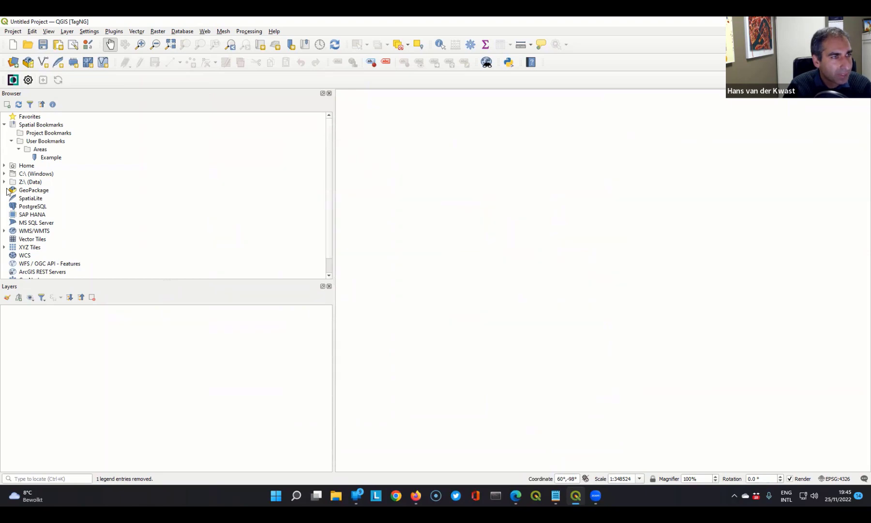
- Expand the Mergin Maps entry in the browser tree
{"action": "scroll", "coordinate": [26, 217], "scroll_direction": "down", "scroll_amount": 1}
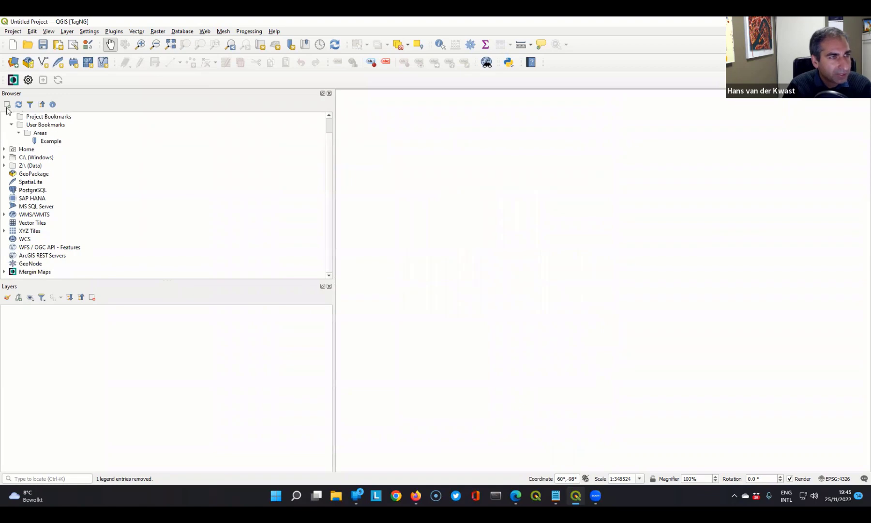
{"action": "left_click", "coordinate": [4, 272]}
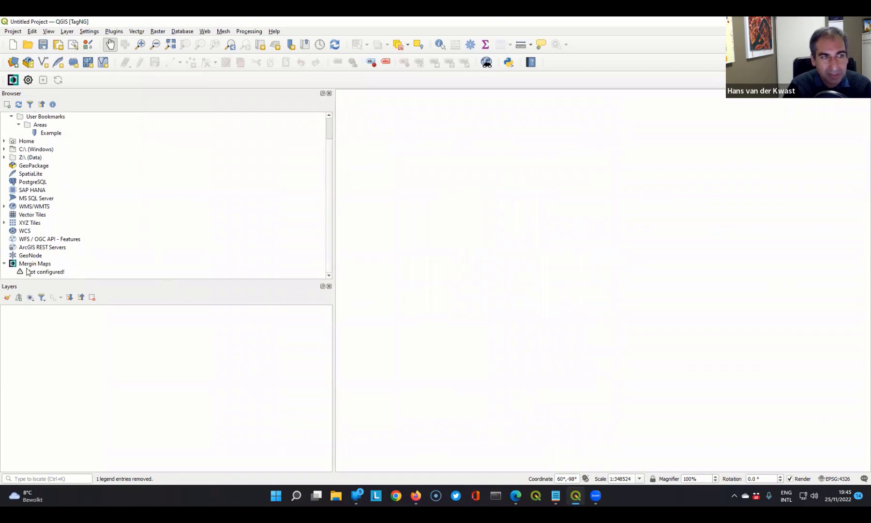
{"action": "left_click", "coordinate": [33, 264]}
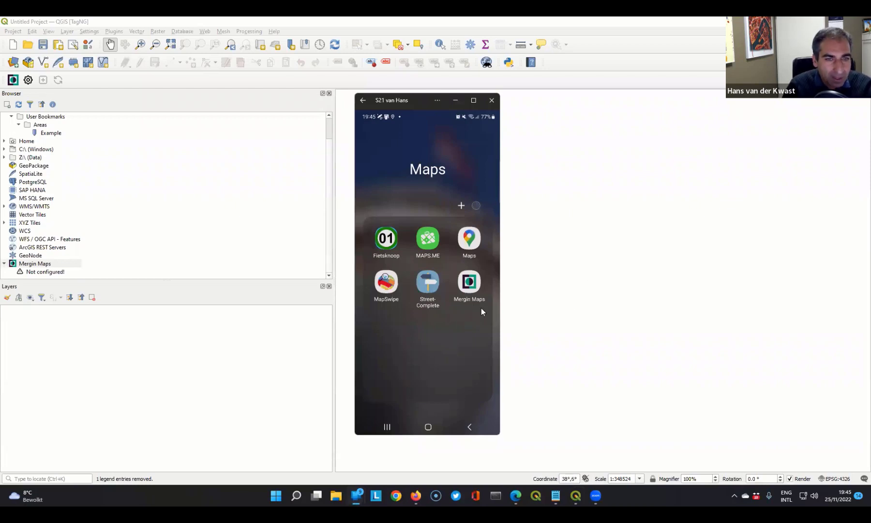
- Open Mergin Maps on the mirrored phone, check its project list and the account details, and return to the projects
{"action": "left_click", "coordinate": [468, 284]}
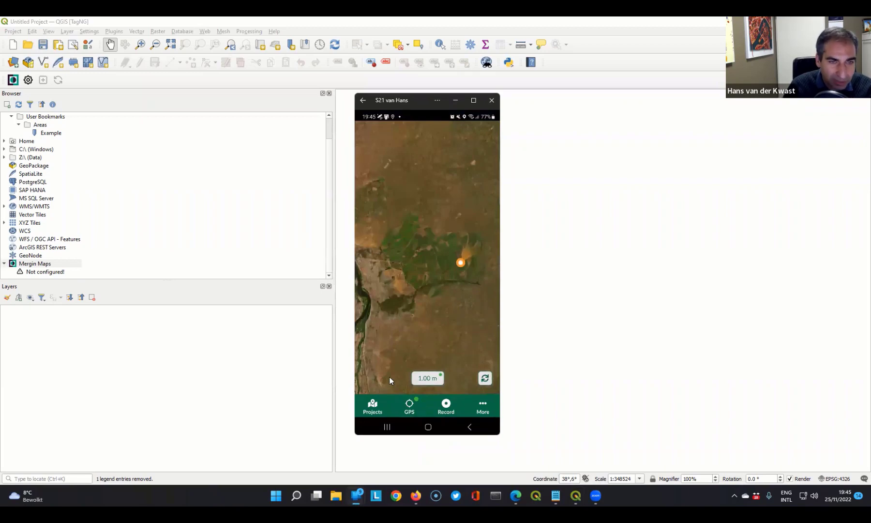
{"action": "left_click", "coordinate": [373, 410]}
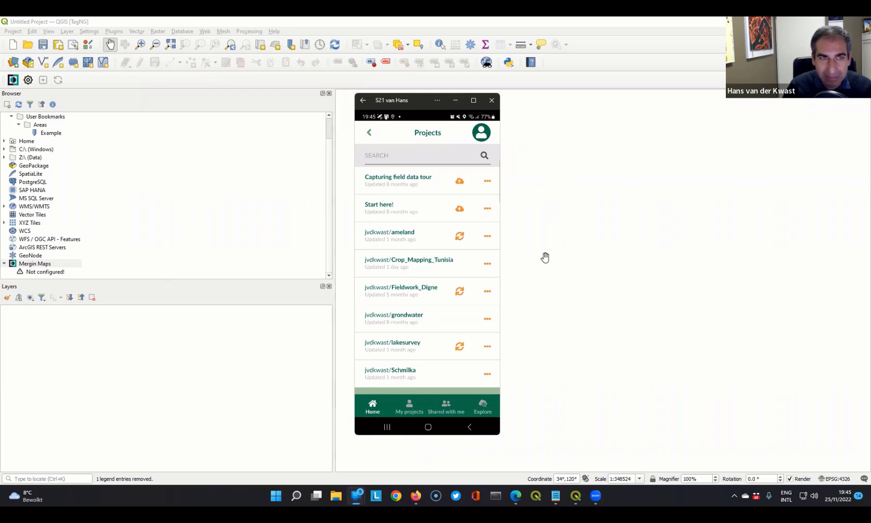
{"action": "left_click", "coordinate": [482, 133]}
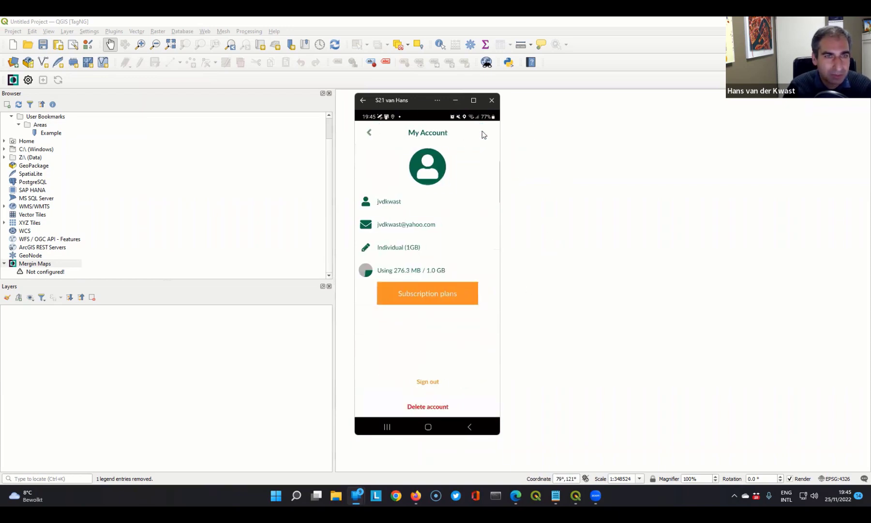
{"action": "left_click", "coordinate": [368, 134]}
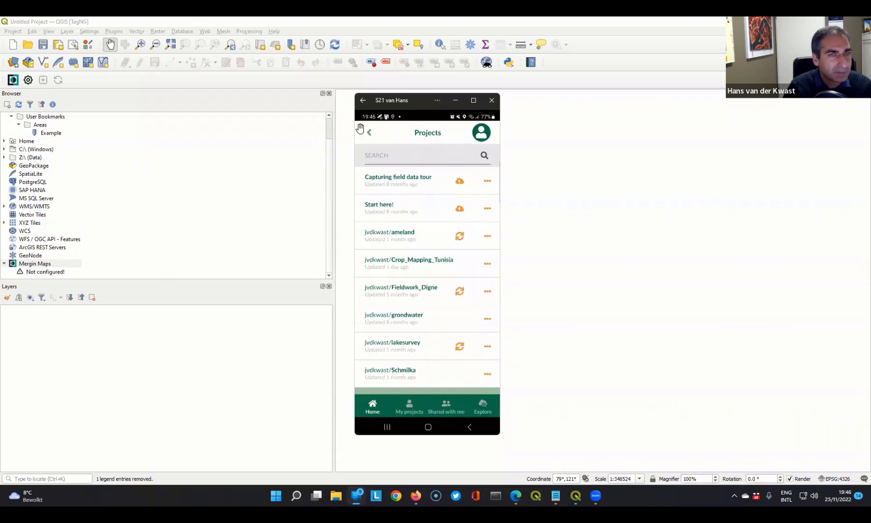
- Open the Mergin Maps configuration in QGIS and enter the account's e-mail address
{"action": "right_click", "coordinate": [36, 266]}
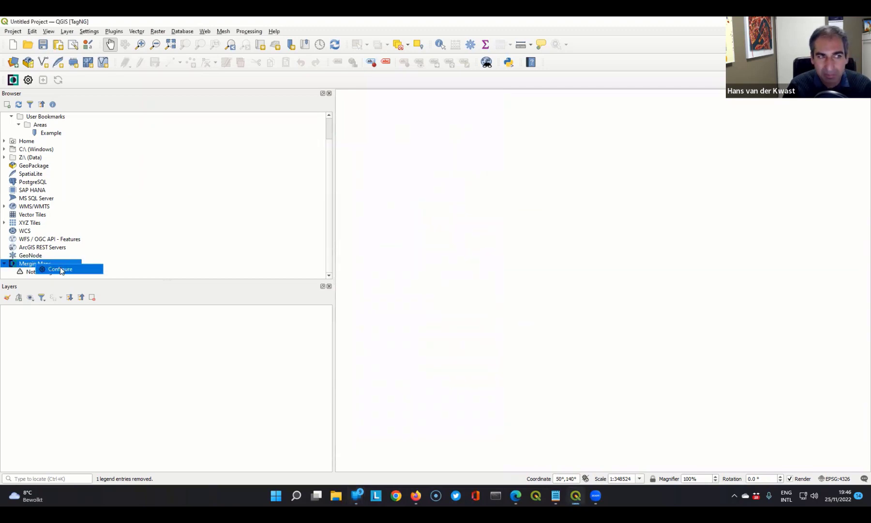
{"action": "left_click", "coordinate": [60, 269]}
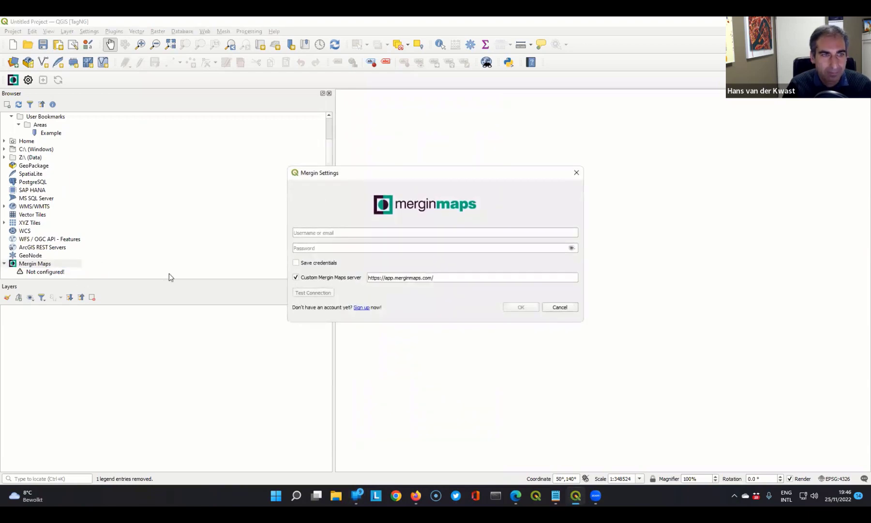
{"action": "left_click", "coordinate": [328, 233]}
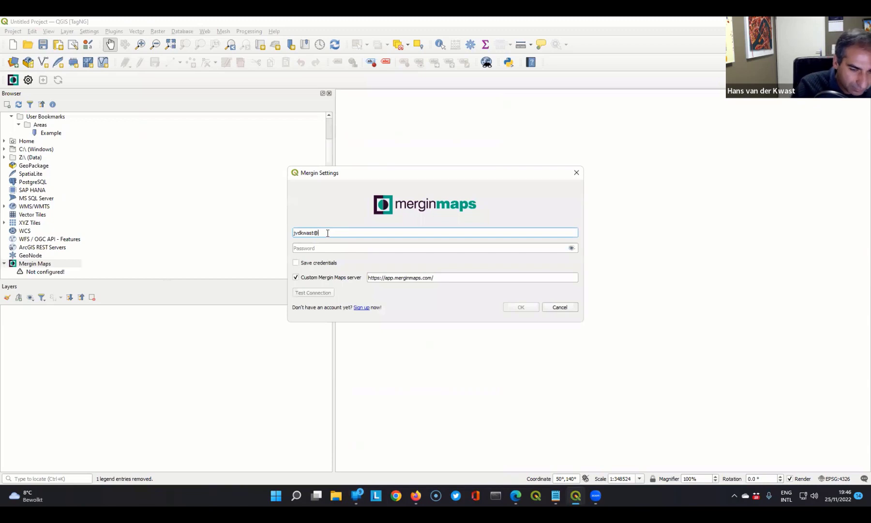
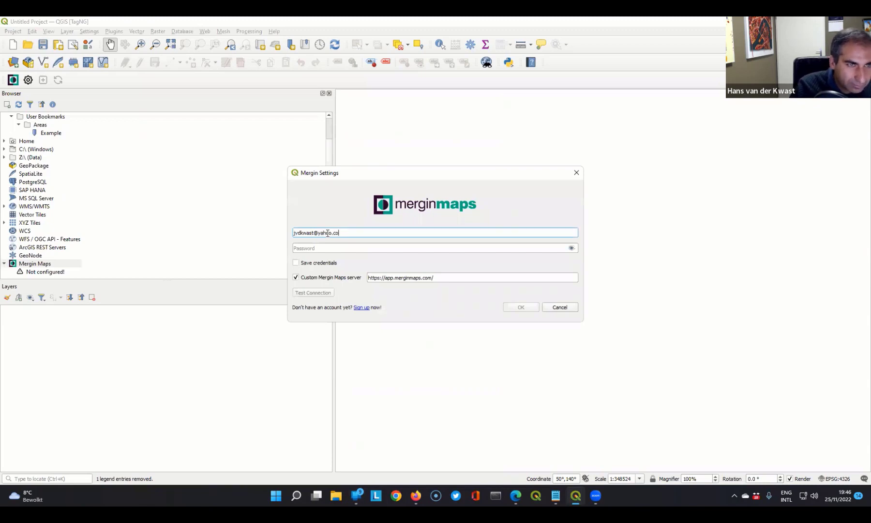
- Enter the account password, enable saving the credentials, test the connection and accept the Mergin settings
{"action": "left_click", "coordinate": [346, 248]}
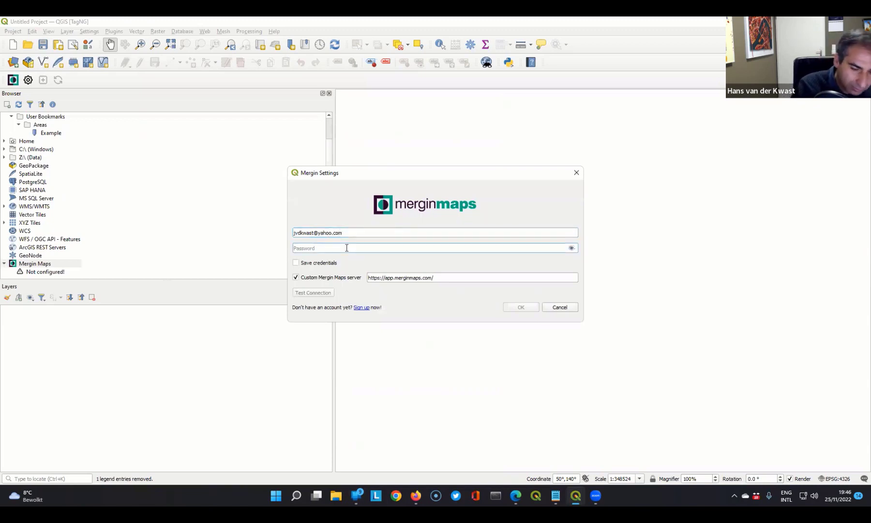
{"action": "type", "text": "•••••••••"}
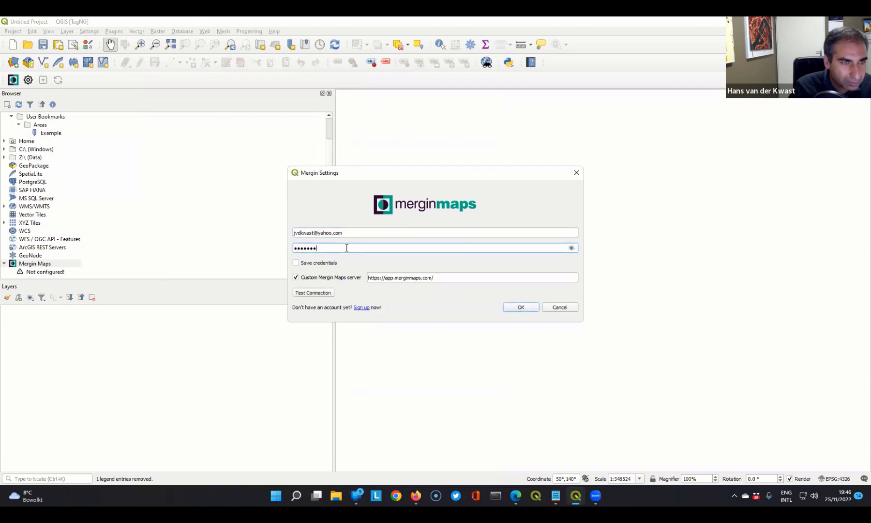
{"action": "type", "text": "*"}
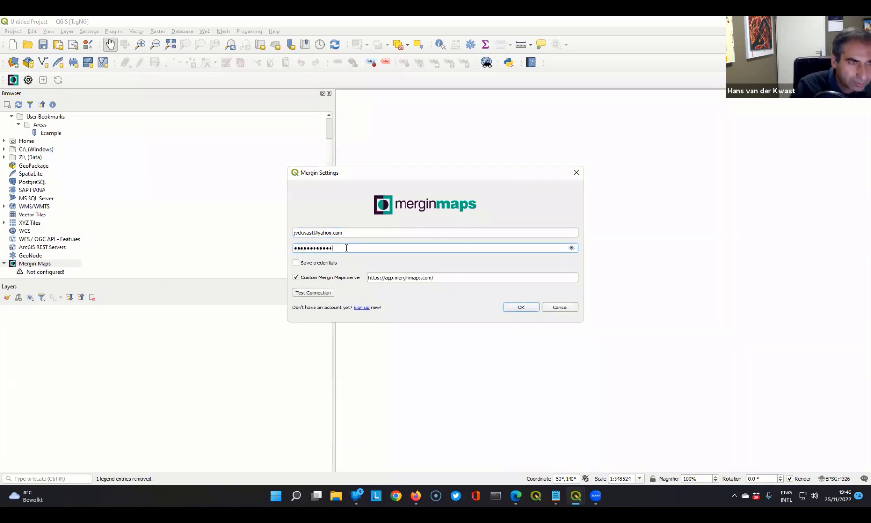
{"action": "left_click", "coordinate": [297, 263]}
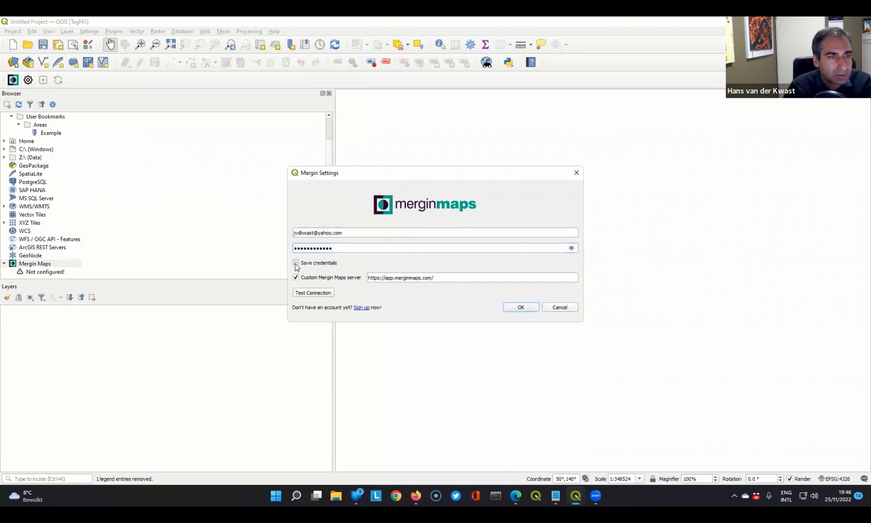
{"action": "left_click", "coordinate": [315, 292]}
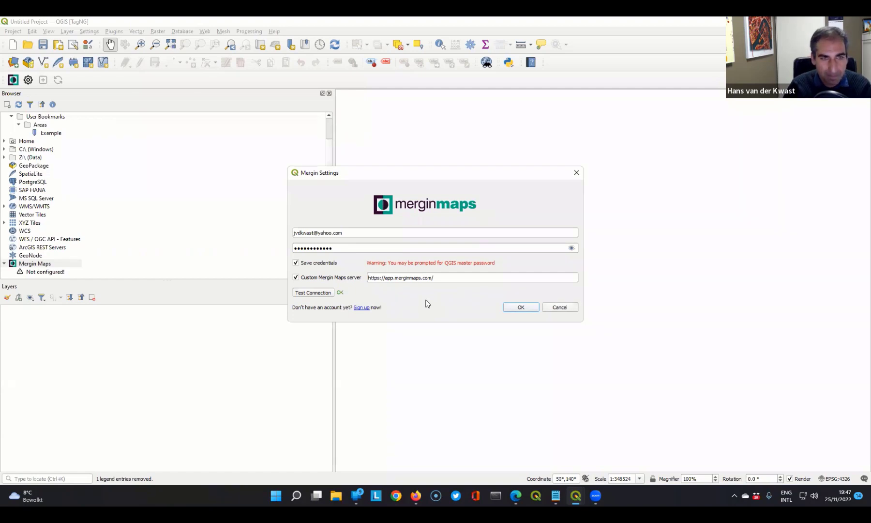
{"action": "left_click", "coordinate": [522, 308]}
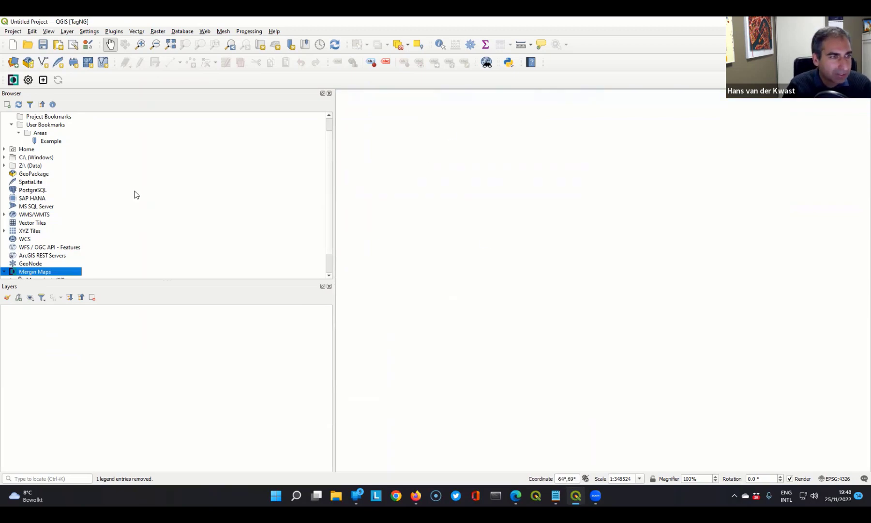
- Create a public Mergin Maps project named TagNg from a new basic QGIS project
{"action": "scroll", "coordinate": [135, 196], "scroll_direction": "down", "scroll_amount": 1}
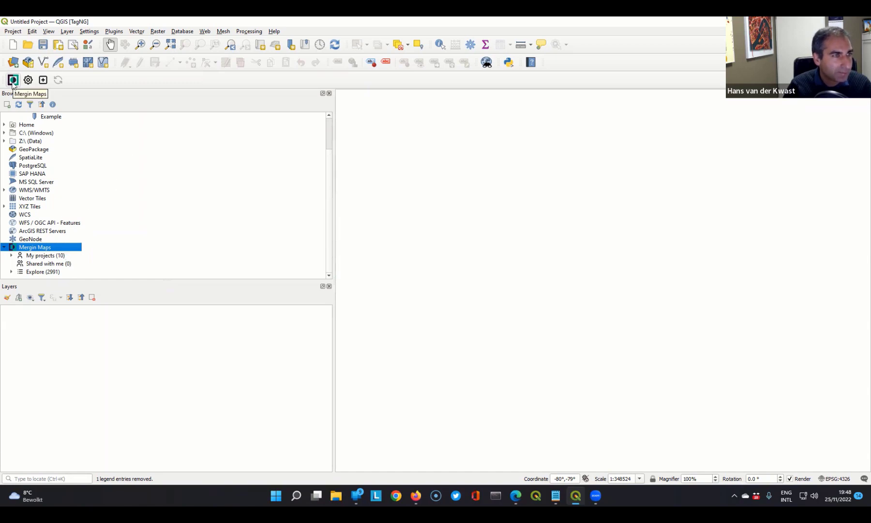
{"action": "left_click", "coordinate": [42, 80]}
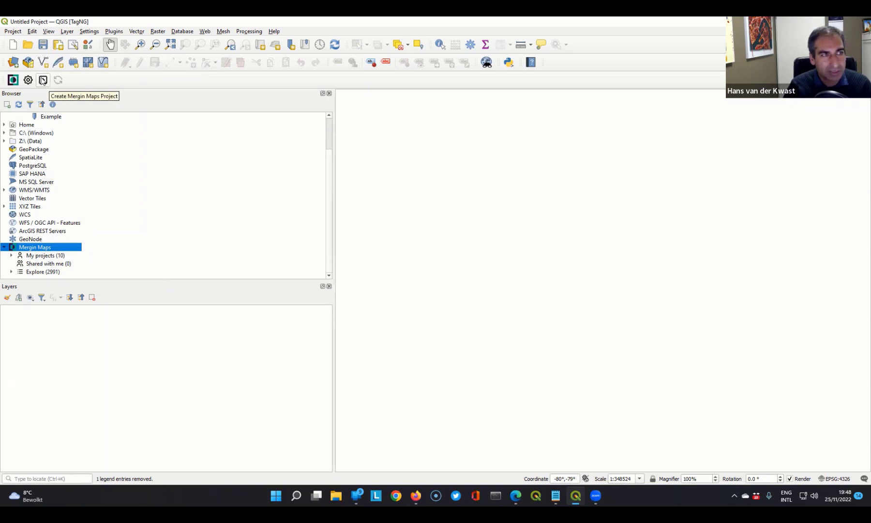
{"action": "left_click", "coordinate": [42, 79]}
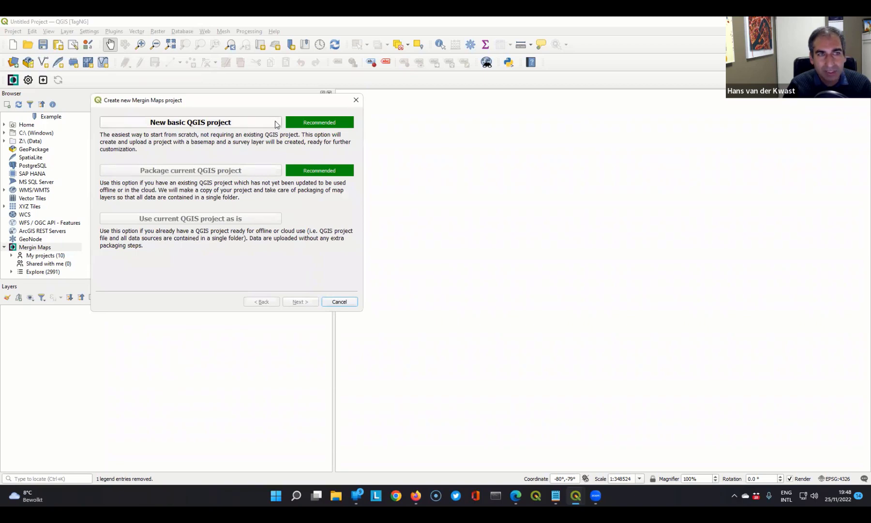
{"action": "left_click", "coordinate": [208, 123]}
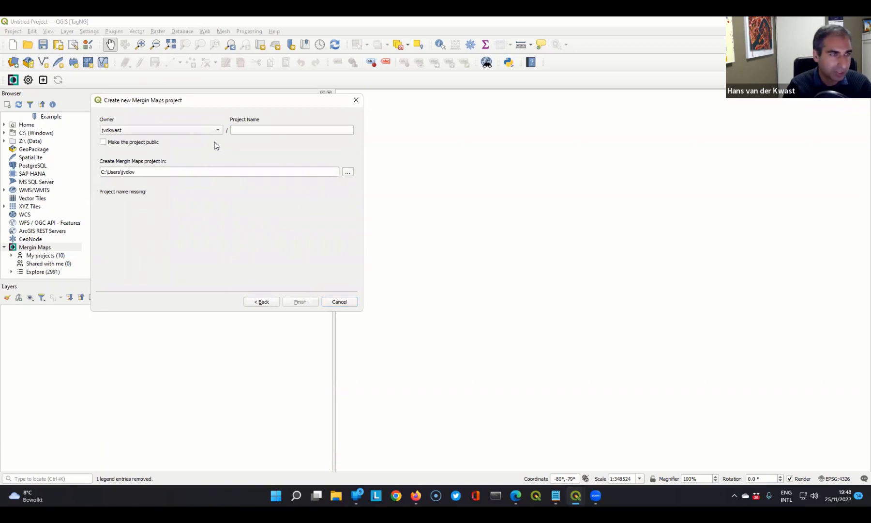
{"action": "left_click", "coordinate": [261, 129]}
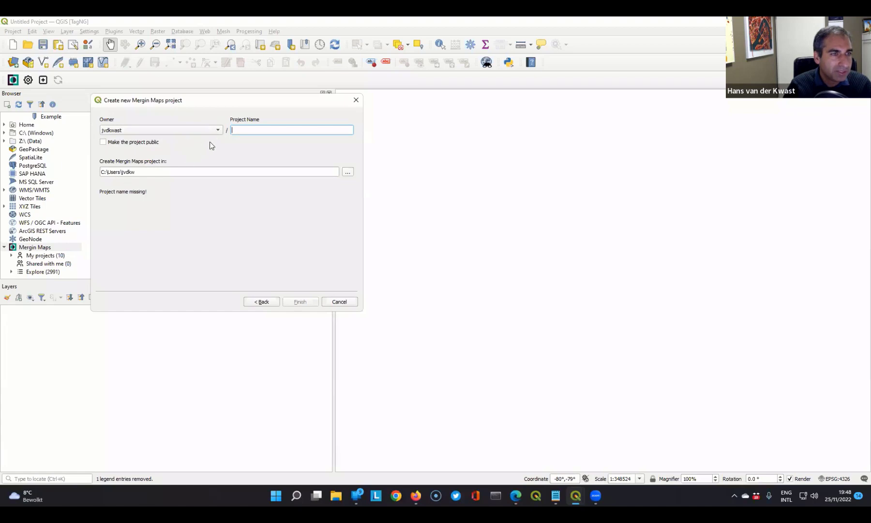
{"action": "left_click", "coordinate": [102, 142]}
{"action": "left_click", "coordinate": [246, 130]}
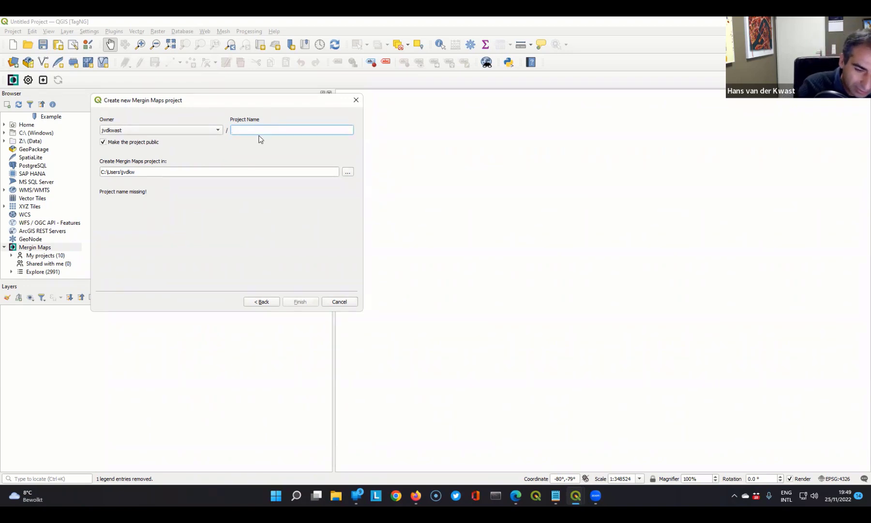
{"action": "type", "text": "Ta"}
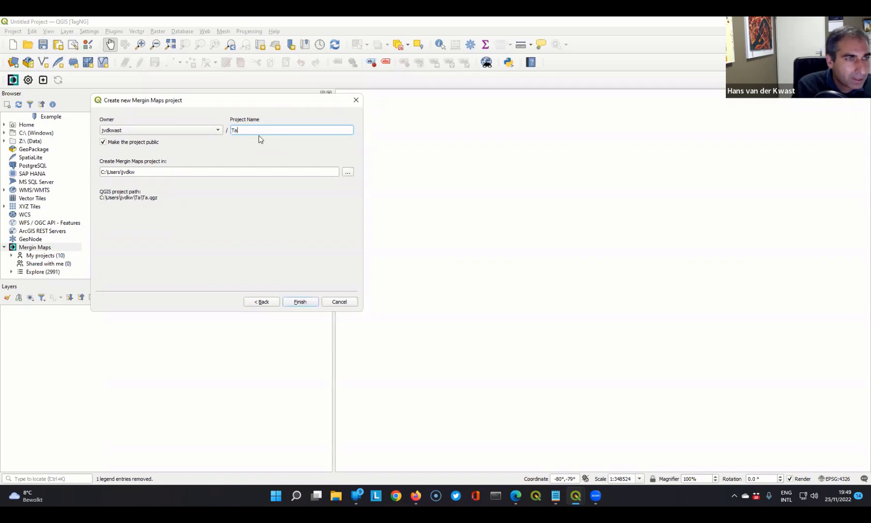
{"action": "type", "text": "gNg"}
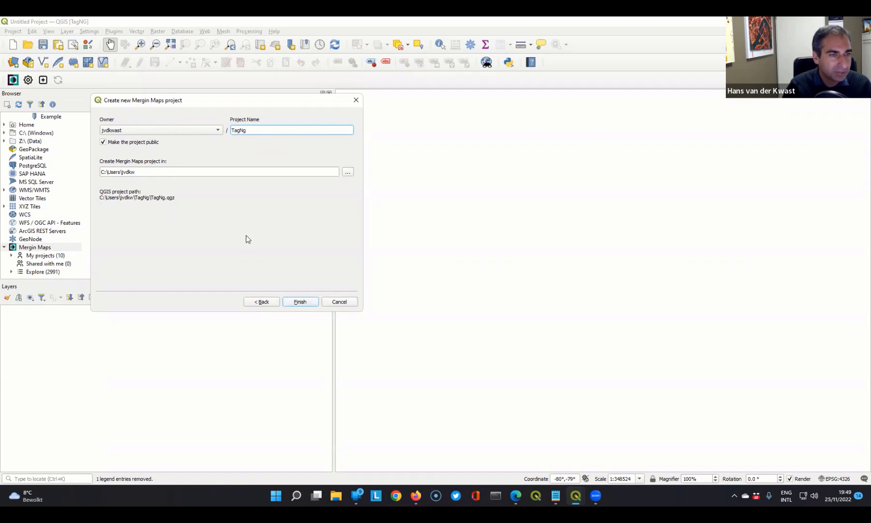
{"action": "left_click", "coordinate": [300, 302]}
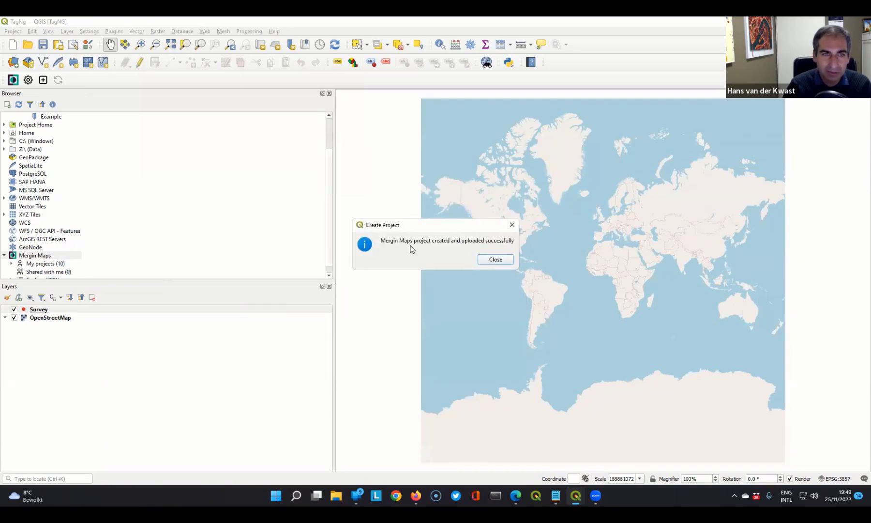
{"action": "left_click", "coordinate": [497, 260]}
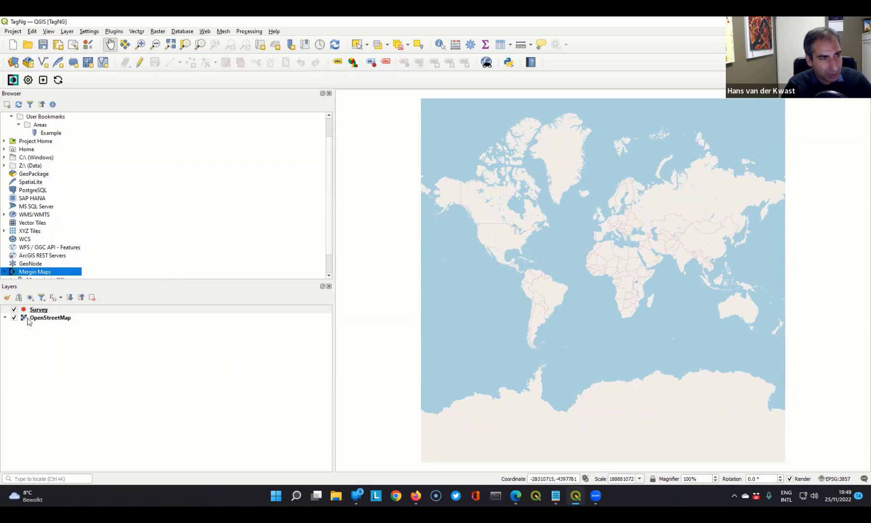
- Zoom the map to the Example spatial bookmark in the Areas group
{"action": "mouse_move", "coordinate": [28, 321]}
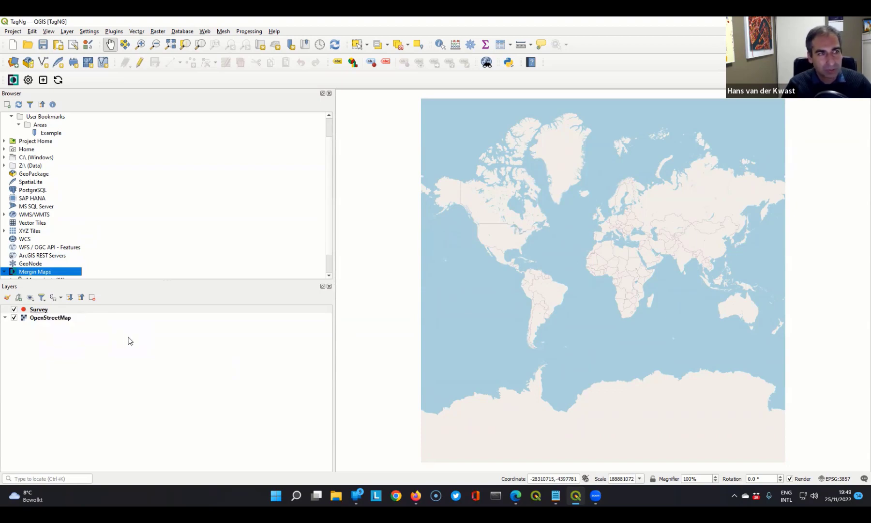
{"action": "left_click", "coordinate": [49, 135]}
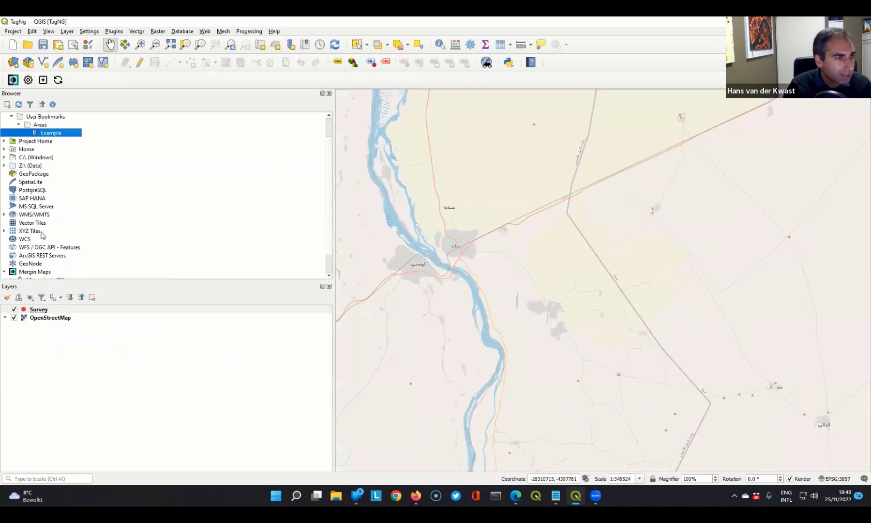
- Add the Actual EvapoTranspiration and Interception (Monthly, 250m) layer from the FAO WaPOR WMS connection to the project
{"action": "left_click", "coordinate": [4, 214]}
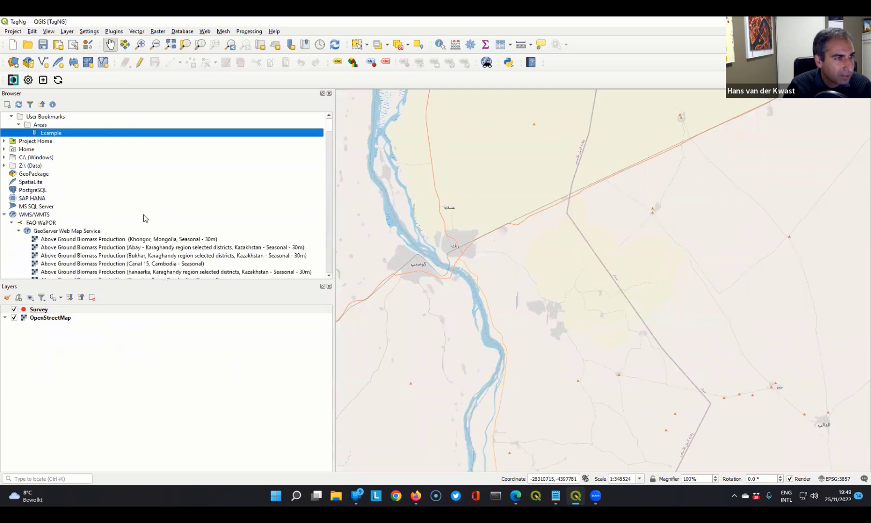
{"action": "scroll", "coordinate": [143, 217], "scroll_direction": "down", "scroll_amount": 15}
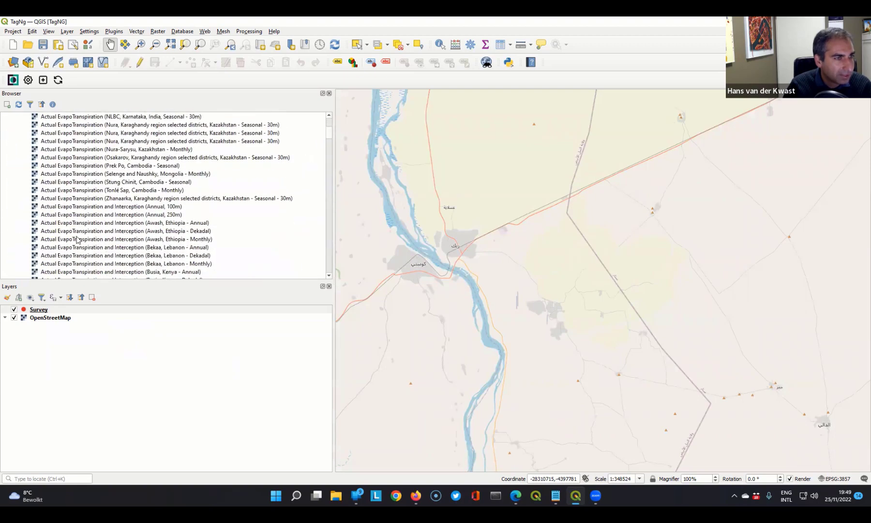
{"action": "scroll", "coordinate": [81, 225], "scroll_direction": "down", "scroll_amount": 3}
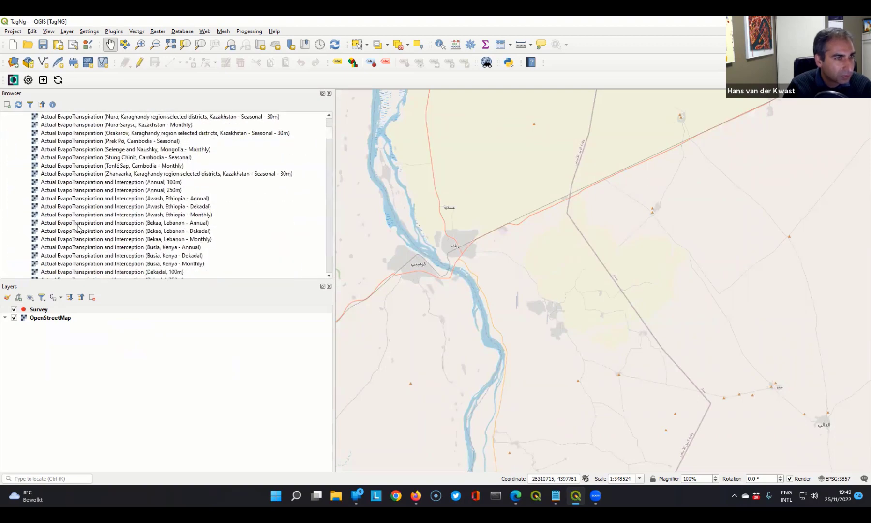
{"action": "scroll", "coordinate": [85, 232], "scroll_direction": "down", "scroll_amount": 3}
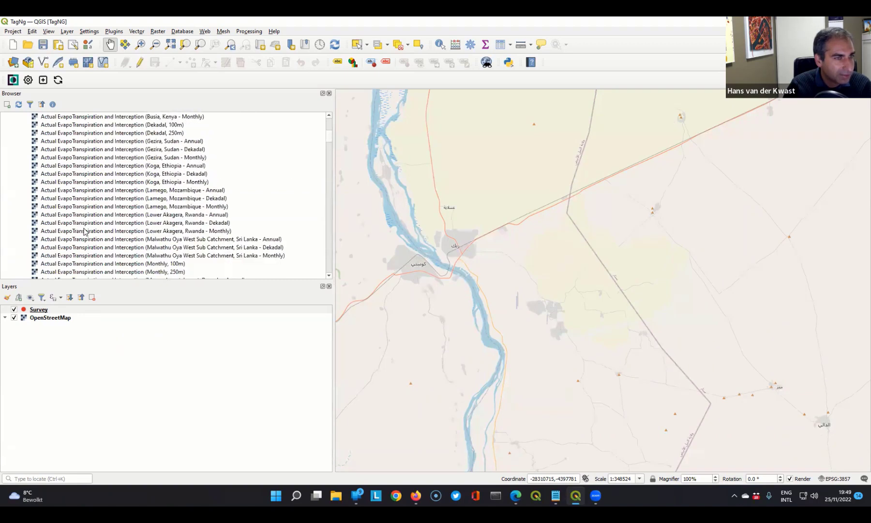
{"action": "left_click", "coordinate": [136, 272]}
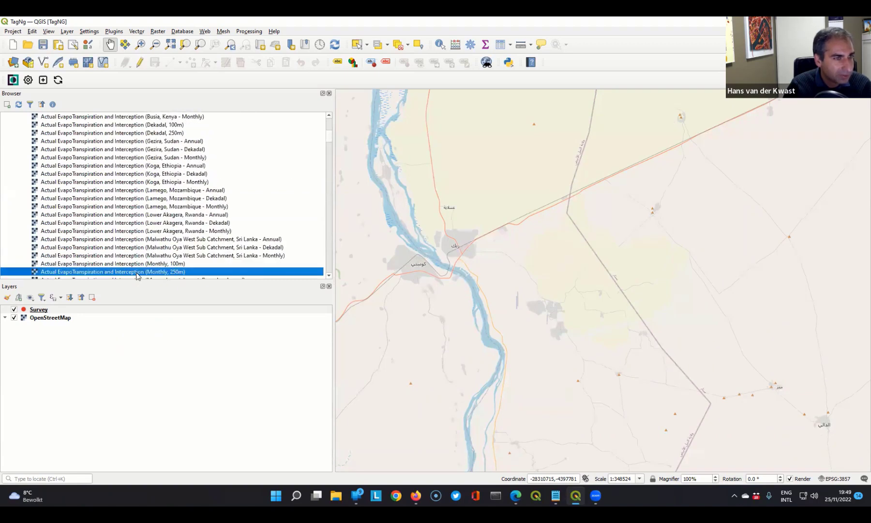
{"action": "right_click", "coordinate": [137, 274]}
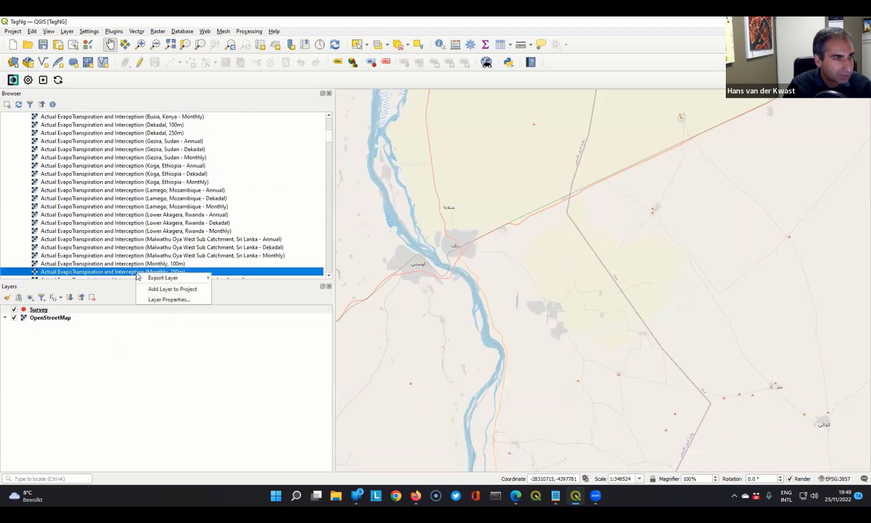
{"action": "left_click", "coordinate": [156, 289]}
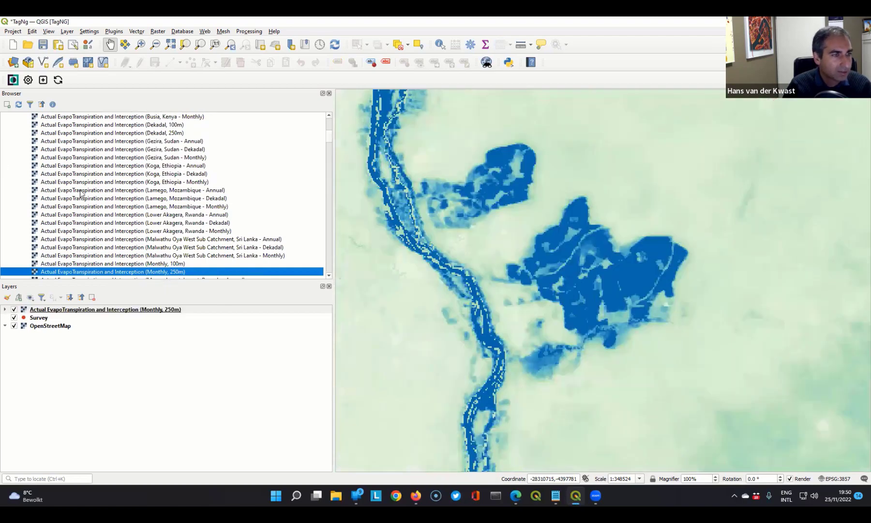
- Add the MapTiler Satellite layer from the XYZ Tiles connections to the project
{"action": "scroll", "coordinate": [81, 193], "scroll_direction": "down", "scroll_amount": 1}
{"action": "scroll", "coordinate": [80, 192], "scroll_direction": "down", "scroll_amount": 11}
{"action": "left_click_drag", "start_coordinate": [328, 146], "coordinate": [320, 271]}
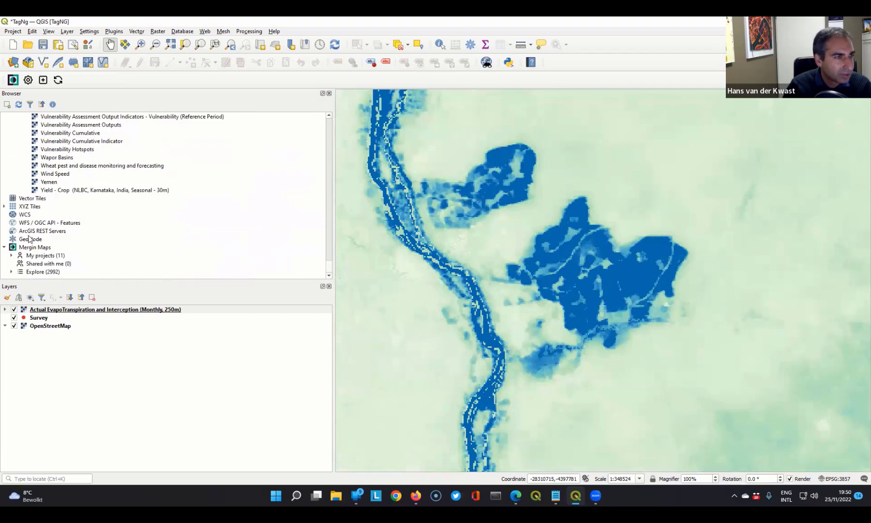
{"action": "left_click", "coordinate": [4, 206]}
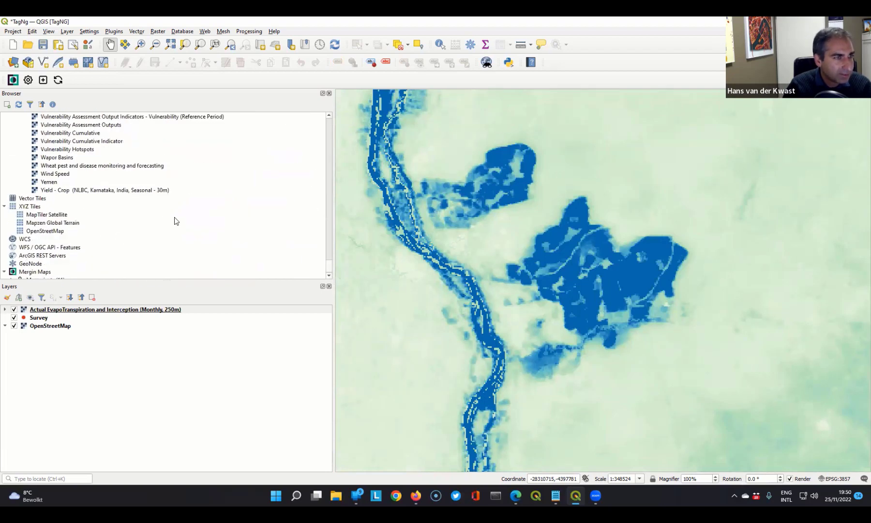
{"action": "left_click", "coordinate": [33, 231]}
{"action": "left_click", "coordinate": [39, 216]}
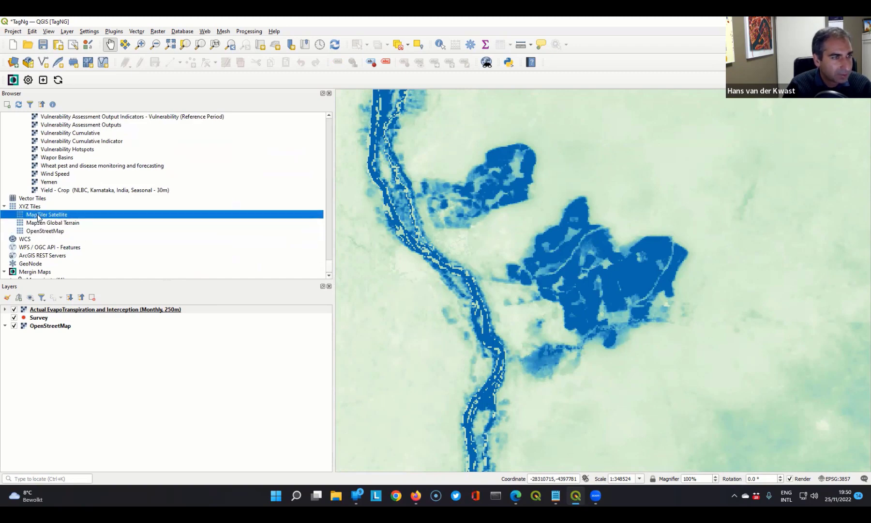
{"action": "right_click", "coordinate": [60, 217]}
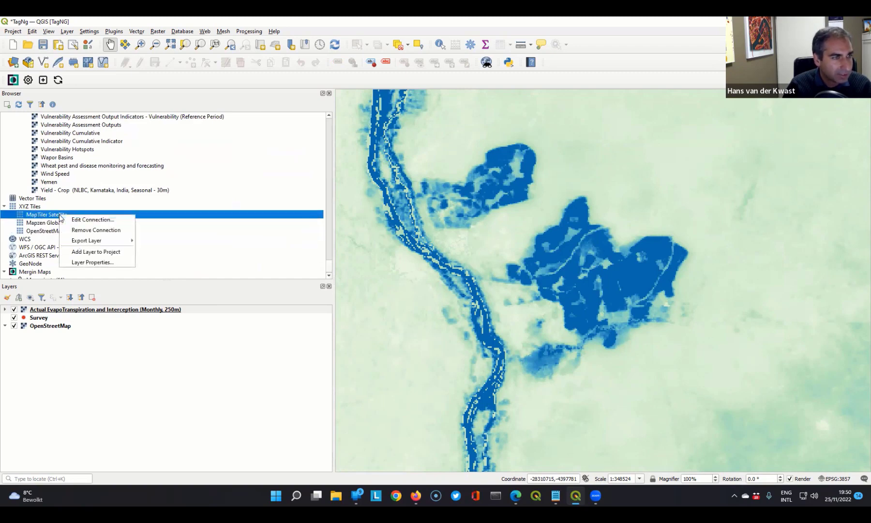
{"action": "left_click", "coordinate": [87, 252]}
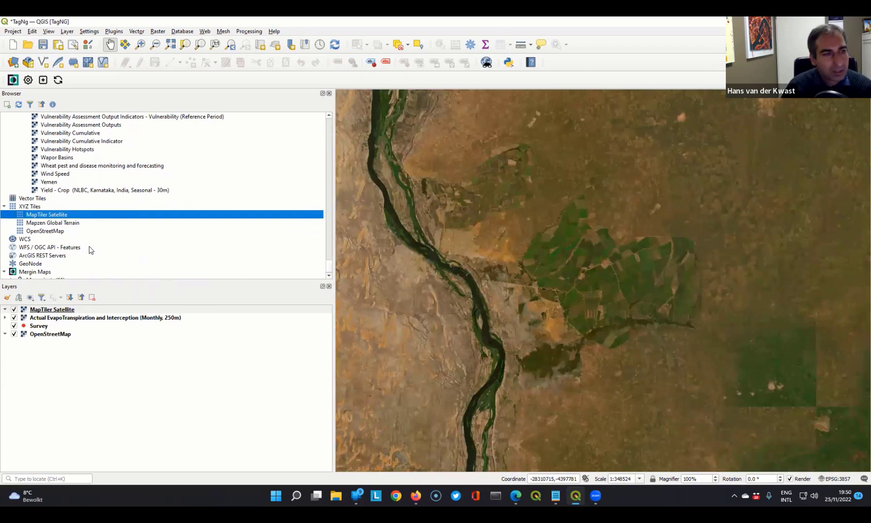
- Move the Survey layer to the top of the layer order and save the project
{"action": "right_click", "coordinate": [37, 328]}
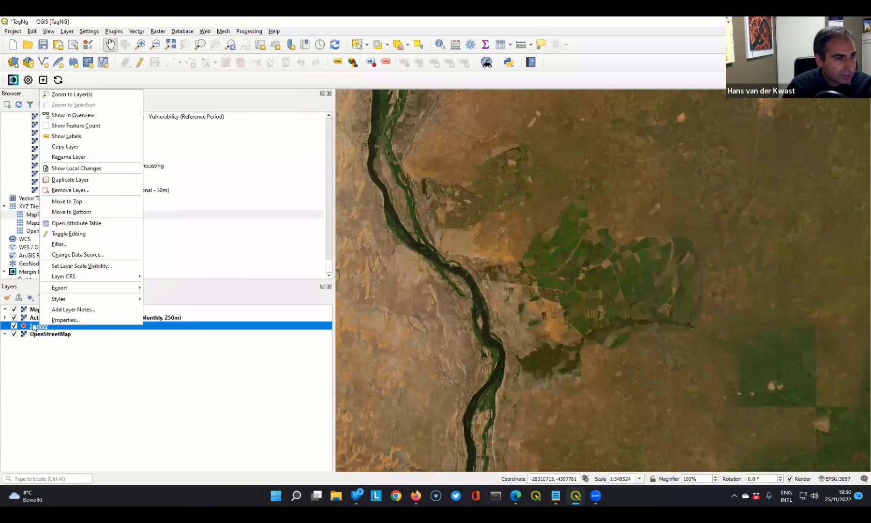
{"action": "left_click", "coordinate": [70, 203]}
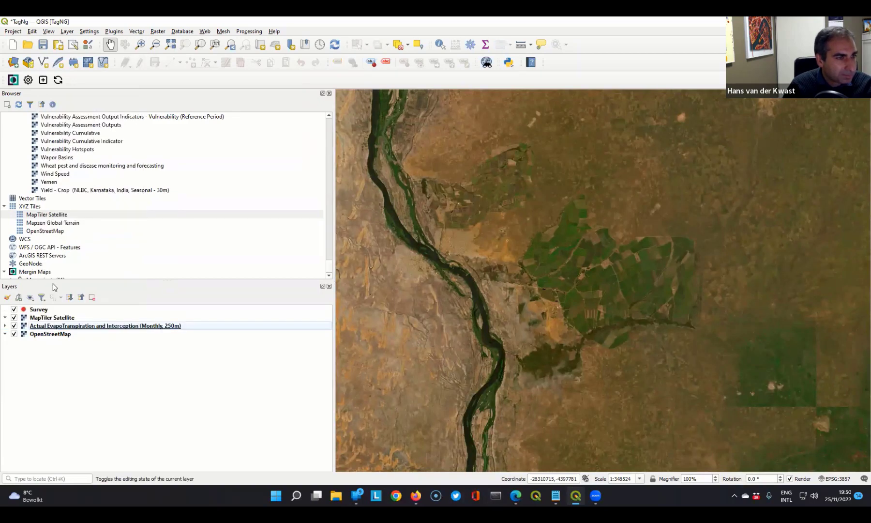
{"action": "left_click", "coordinate": [53, 318]}
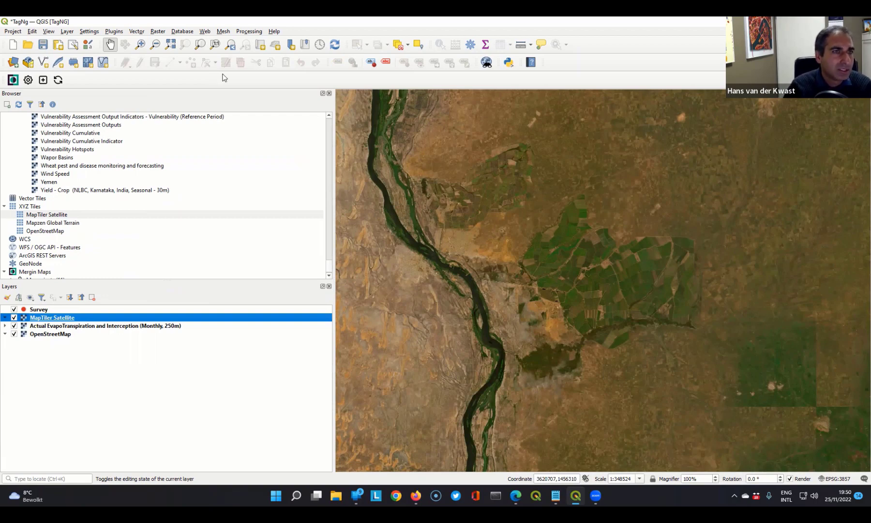
{"action": "left_click", "coordinate": [249, 31]}
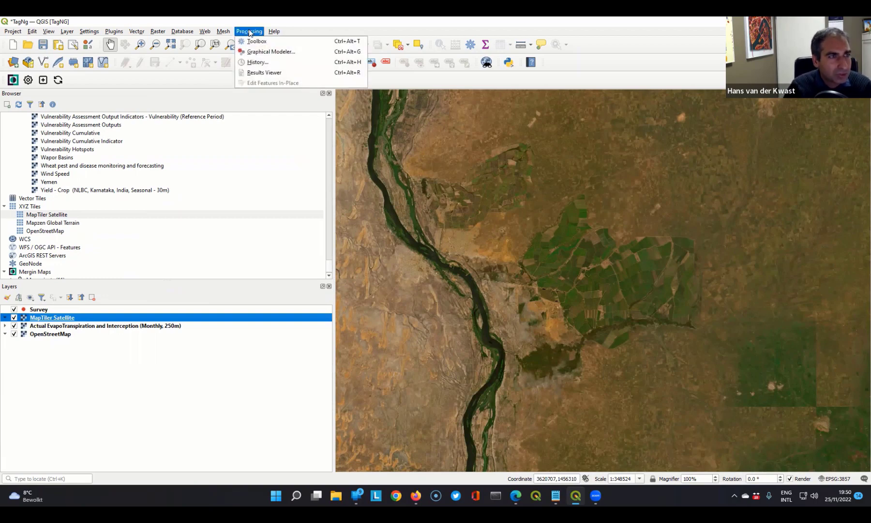
{"action": "left_click", "coordinate": [181, 23]}
{"action": "left_click", "coordinate": [43, 44]}
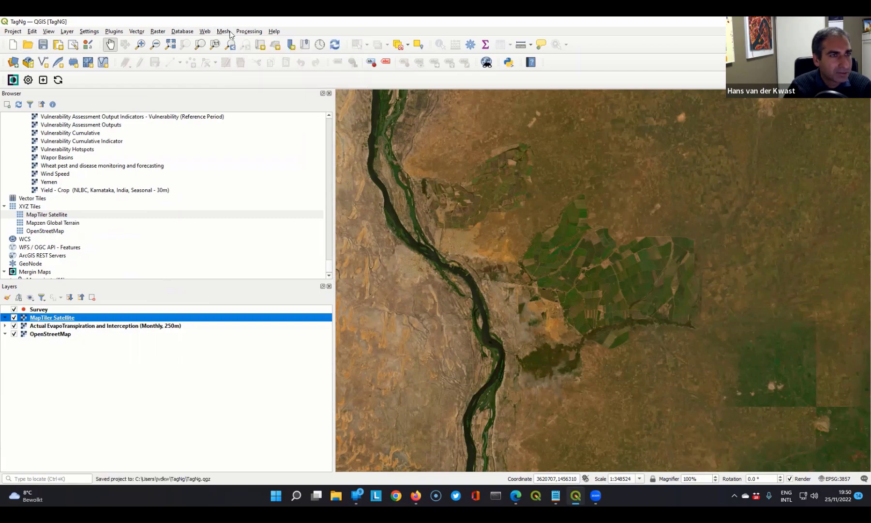
- Open the Processing Toolbox and search for xyz tools
{"action": "left_click", "coordinate": [249, 32]}
{"action": "left_click", "coordinate": [256, 42]}
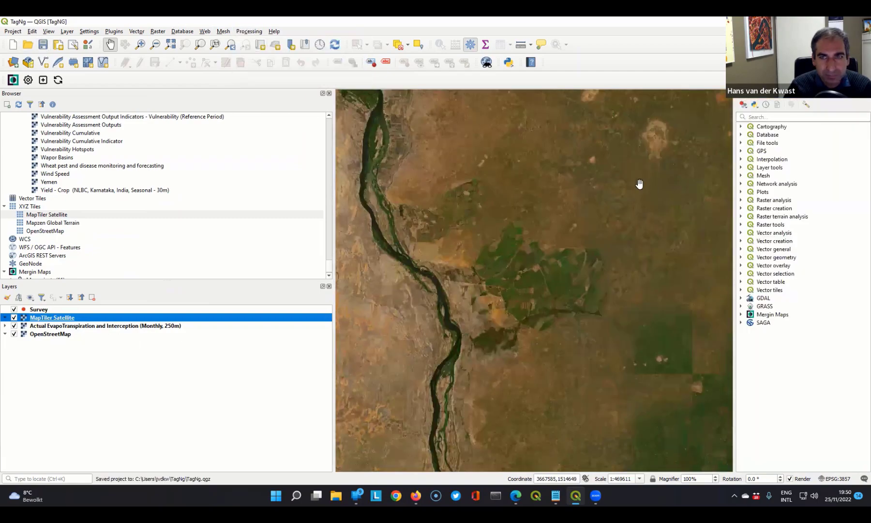
{"action": "left_click", "coordinate": [769, 117]}
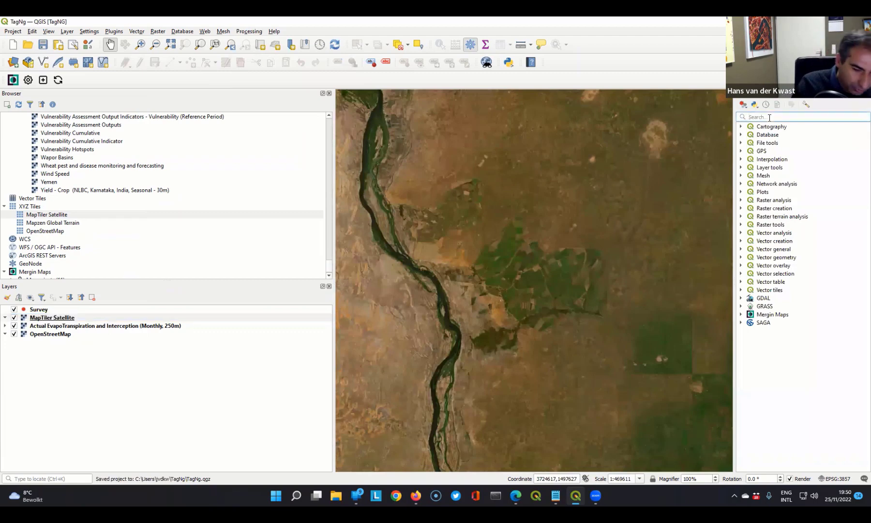
{"action": "type", "text": "xyz"}
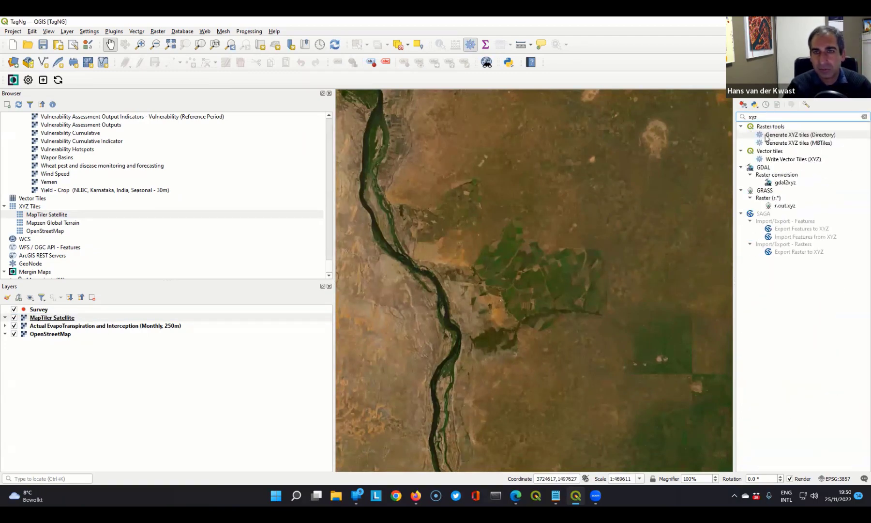
{"action": "left_click", "coordinate": [813, 143]}
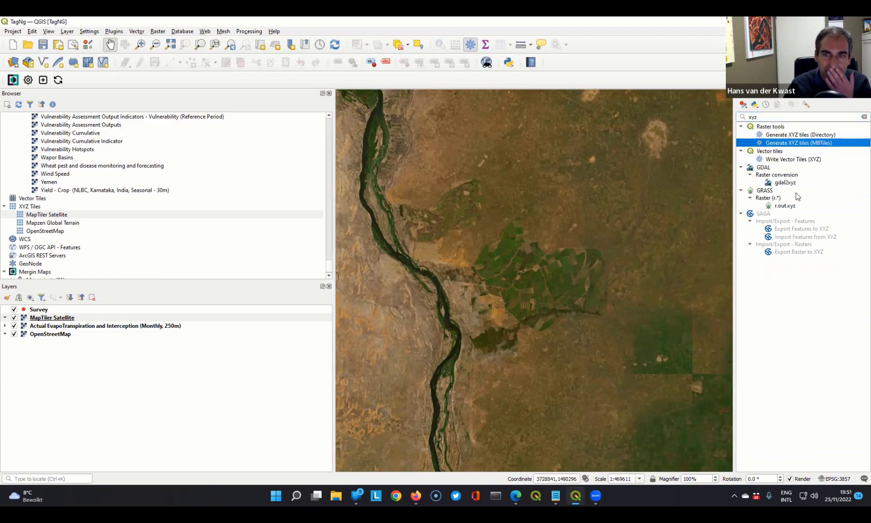
{"action": "double_click", "coordinate": [781, 143]}
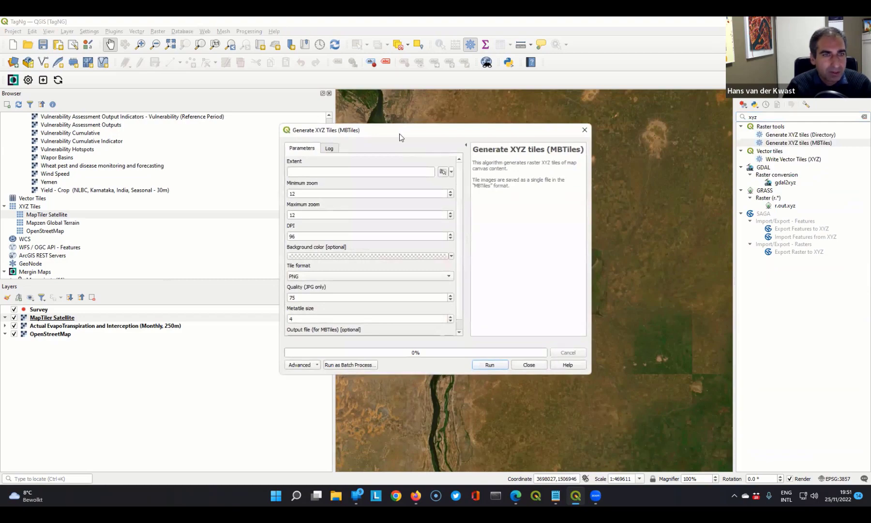
{"action": "left_click_drag", "start_coordinate": [394, 131], "coordinate": [165, 50]}
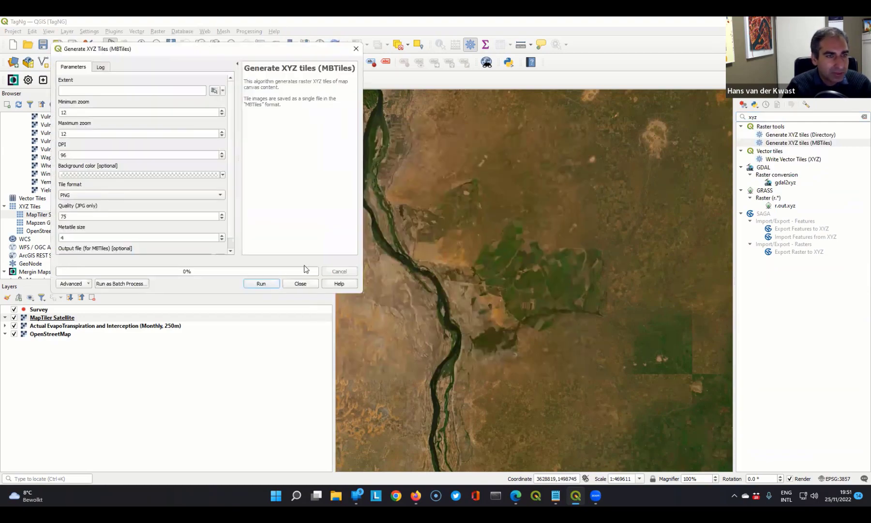
{"action": "left_click", "coordinate": [296, 287]}
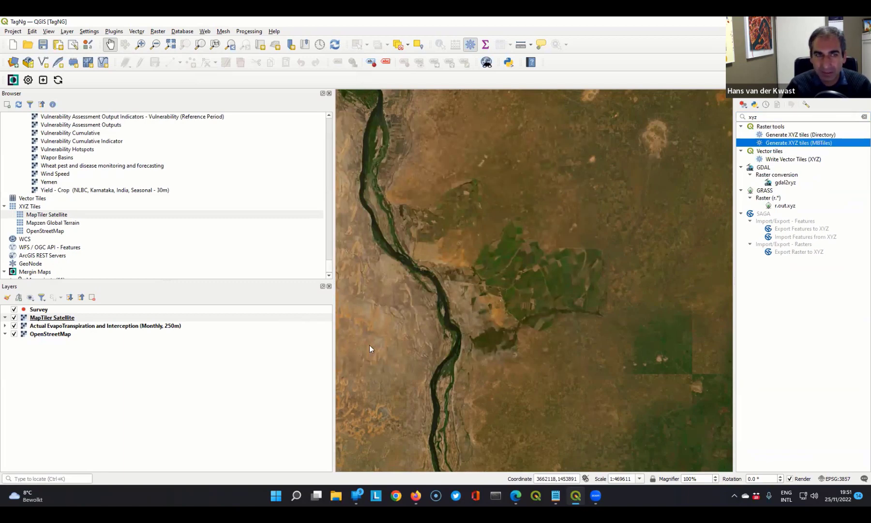
- Hide the evapotranspiration, OpenStreetMap and Survey layers, leaving only MapTiler Satellite displayed
{"action": "left_click", "coordinate": [15, 326]}
{"action": "left_click", "coordinate": [14, 334]}
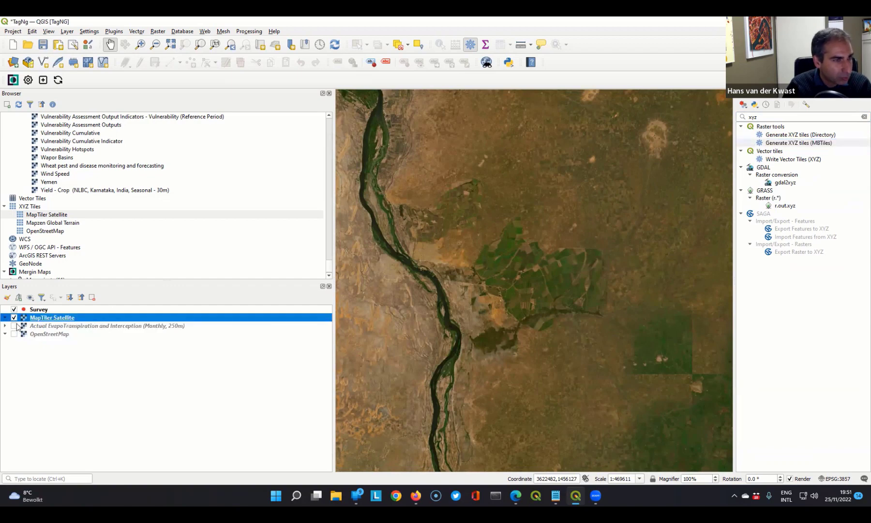
{"action": "left_click", "coordinate": [14, 309]}
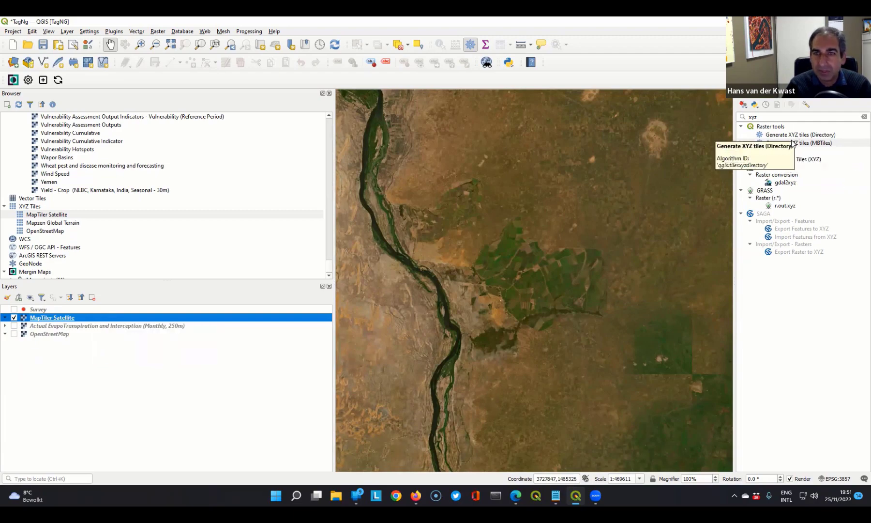
- Open Generate XYZ tiles (MBTiles), use the current map canvas extent, and set the maximum zoom to 15
{"action": "double_click", "coordinate": [823, 143]}
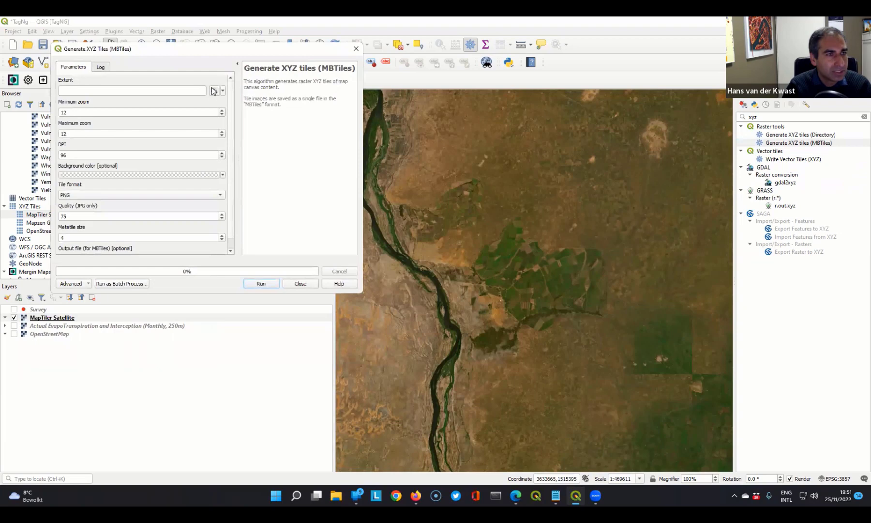
{"action": "left_click", "coordinate": [213, 91]}
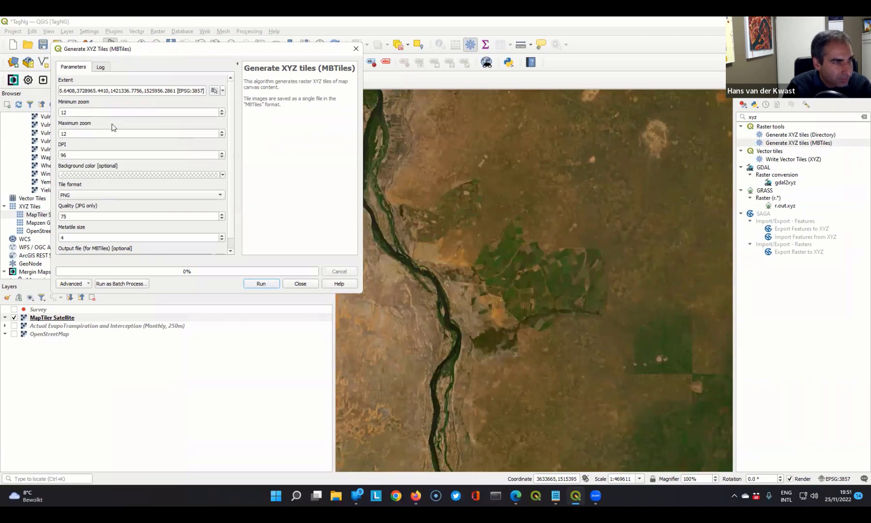
{"action": "left_click", "coordinate": [64, 132]}
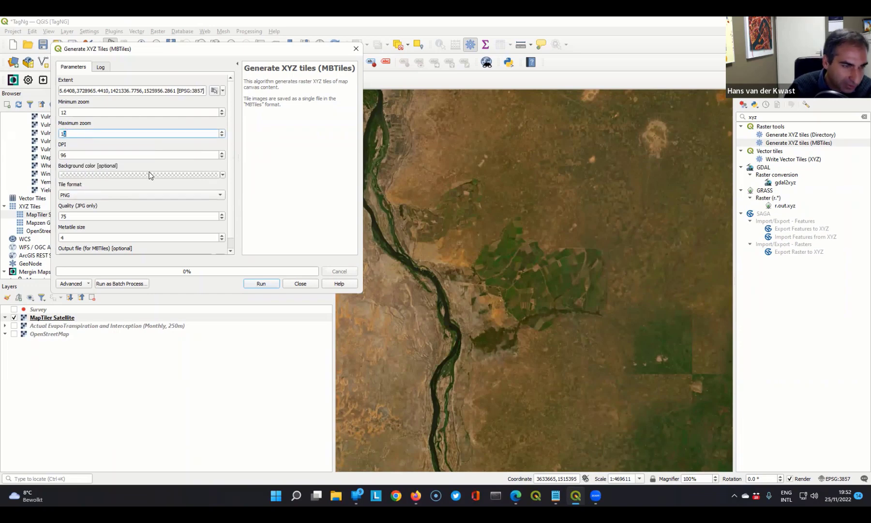
{"action": "type", "text": "15"}
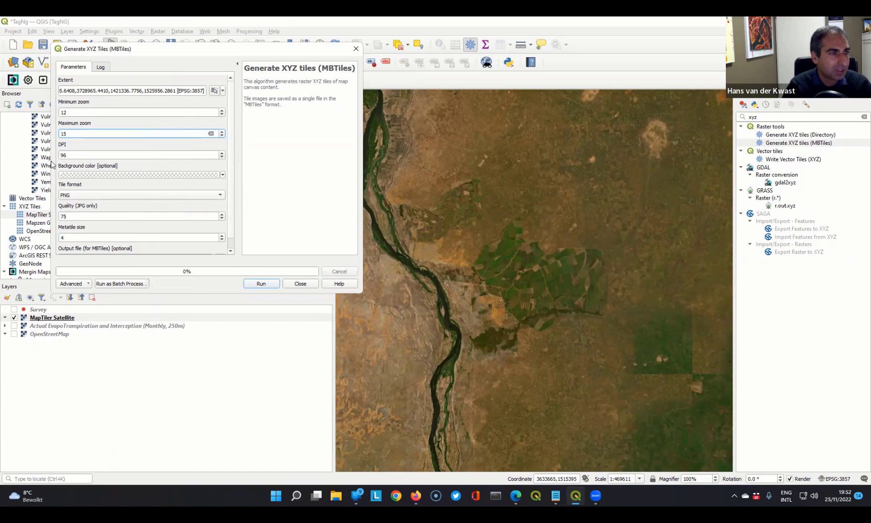
- Choose to save the MBTiles output to a file and browse to the TagNg project folder in the user's home folder
{"action": "scroll", "coordinate": [231, 145], "scroll_direction": "down", "scroll_amount": 1}
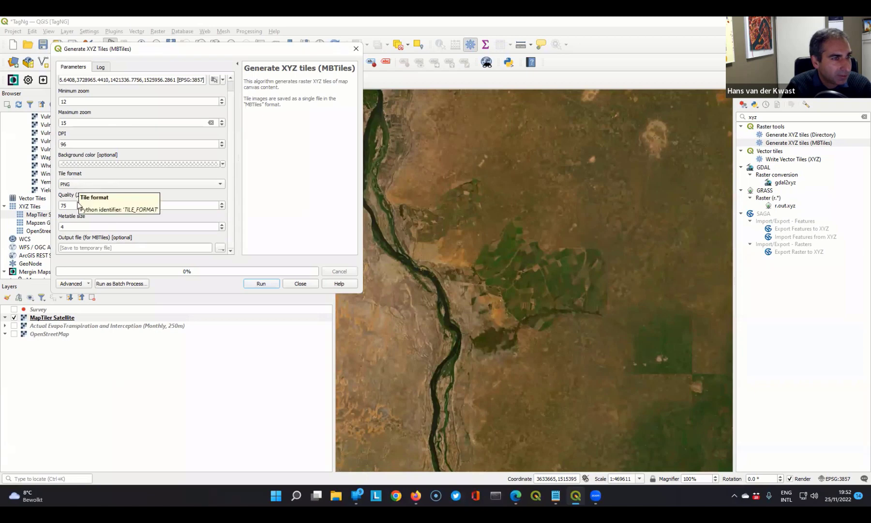
{"action": "left_click", "coordinate": [220, 249]}
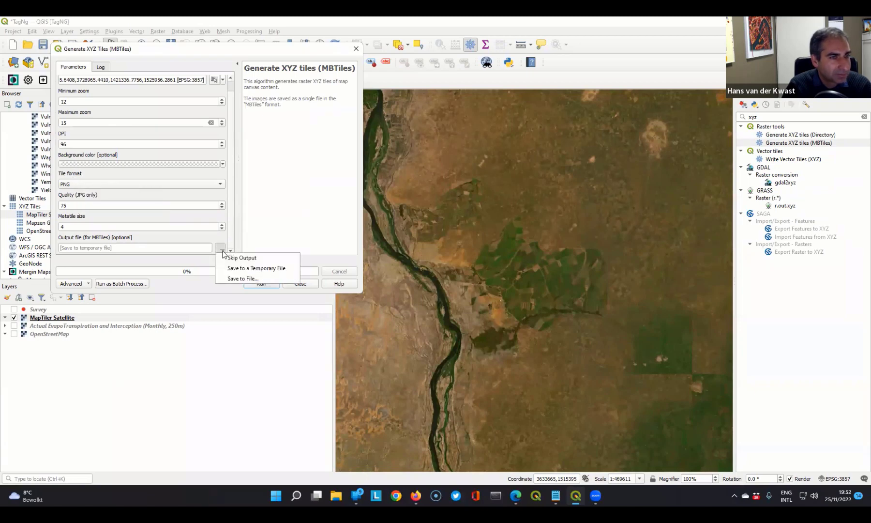
{"action": "left_click", "coordinate": [247, 279]}
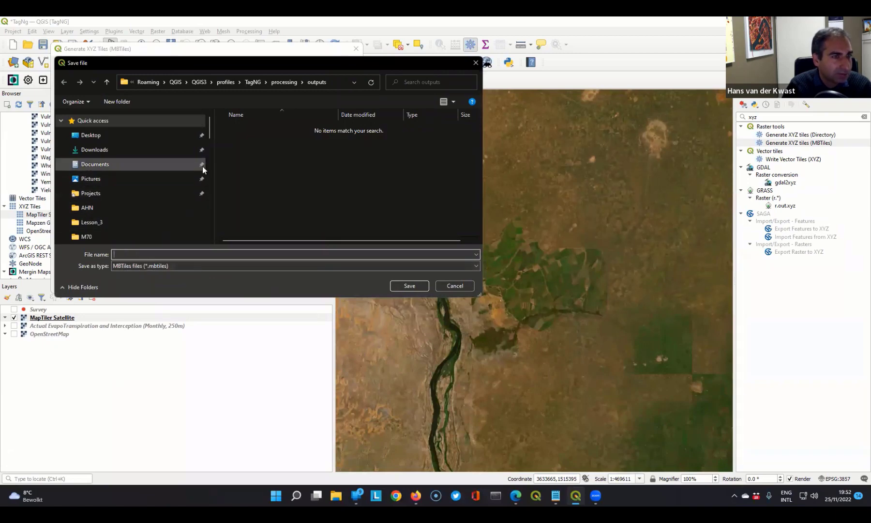
{"action": "scroll", "coordinate": [98, 195], "scroll_direction": "down", "scroll_amount": 10}
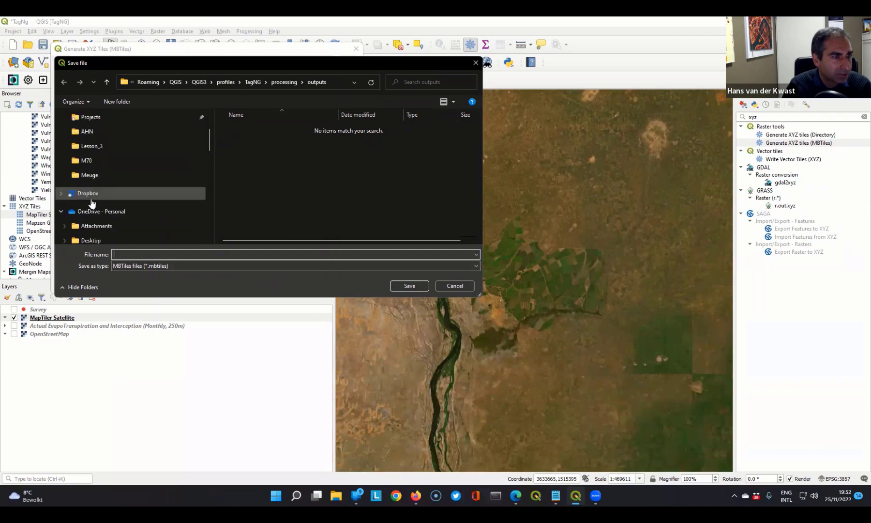
{"action": "scroll", "coordinate": [90, 218], "scroll_direction": "down", "scroll_amount": 3}
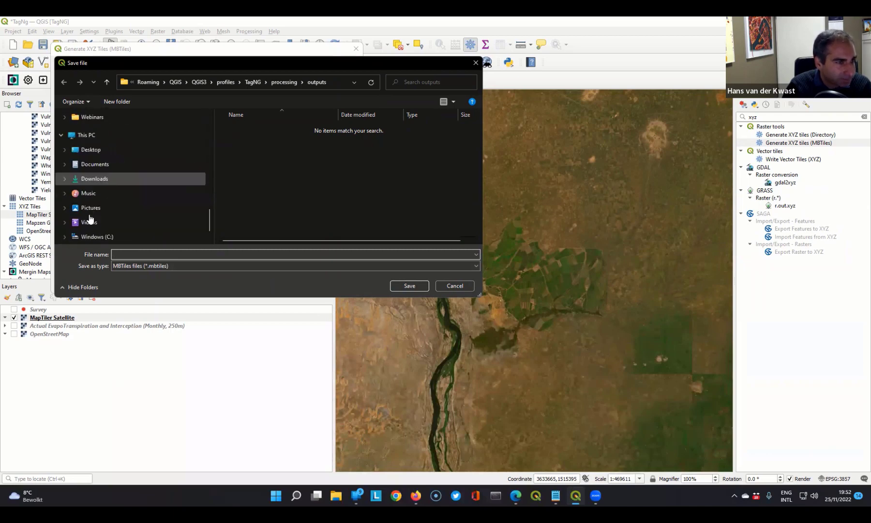
{"action": "left_click", "coordinate": [66, 204]}
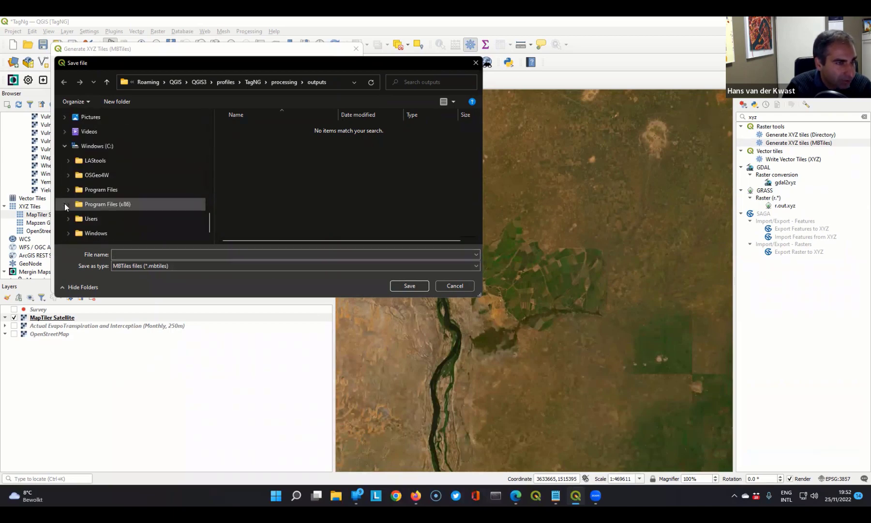
{"action": "left_click", "coordinate": [69, 218]}
{"action": "left_click", "coordinate": [96, 221]}
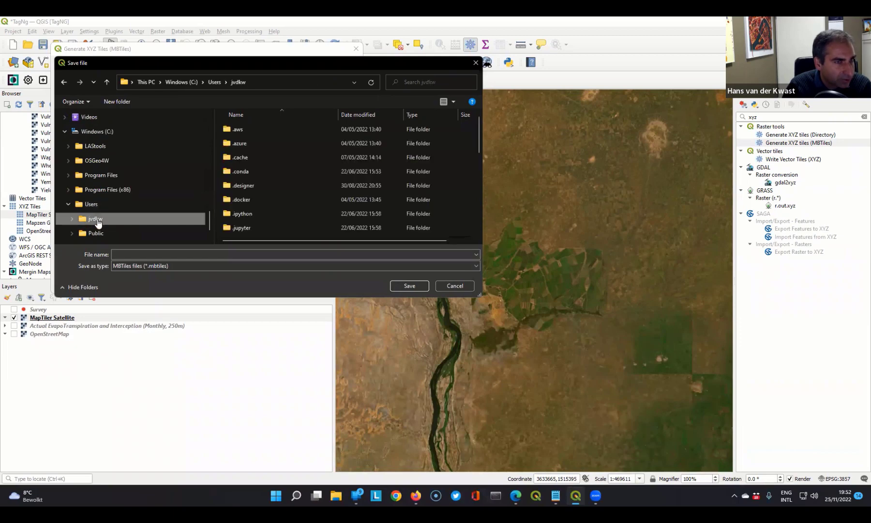
{"action": "scroll", "coordinate": [270, 192], "scroll_direction": "down", "scroll_amount": 5}
{"action": "double_click", "coordinate": [234, 219]}
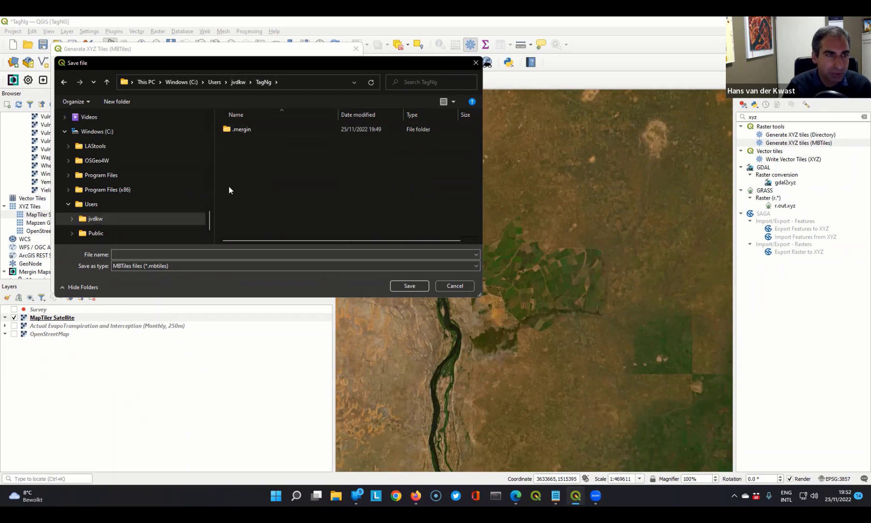
- Name the output satellite.mbtiles, generate the tiles, and close the tool
{"action": "left_click", "coordinate": [148, 255]}
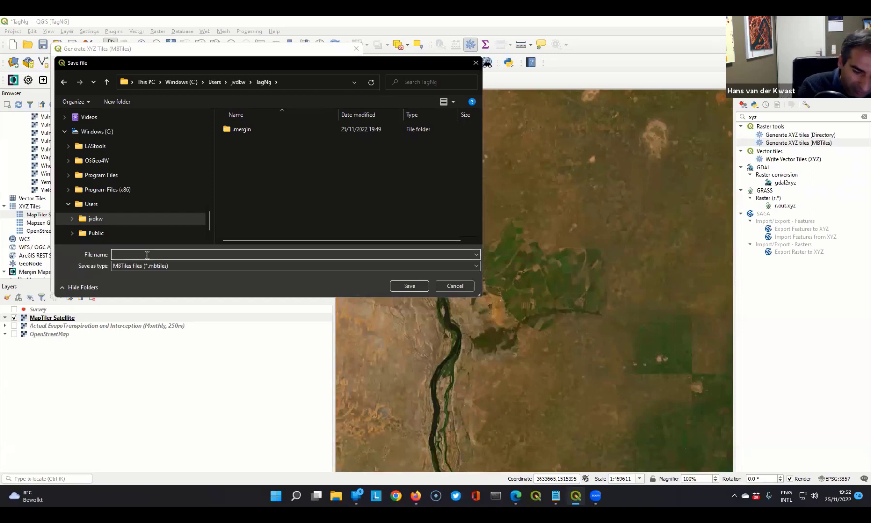
{"action": "left_click", "coordinate": [408, 284]}
{"action": "left_click", "coordinate": [260, 284]}
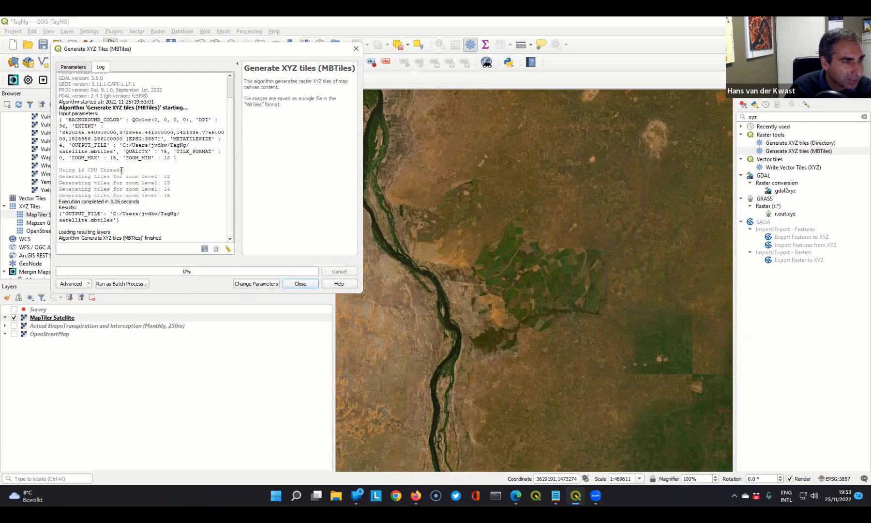
{"action": "left_click", "coordinate": [300, 283]}
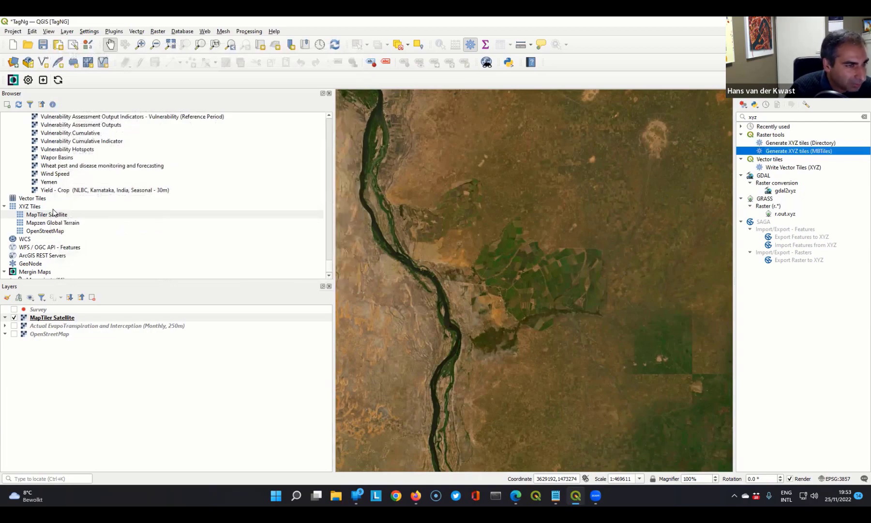
- Collapse the WMS/WMTS and XYZ Tiles entries in the Browser
{"action": "scroll", "coordinate": [53, 215], "scroll_direction": "up", "scroll_amount": 6}
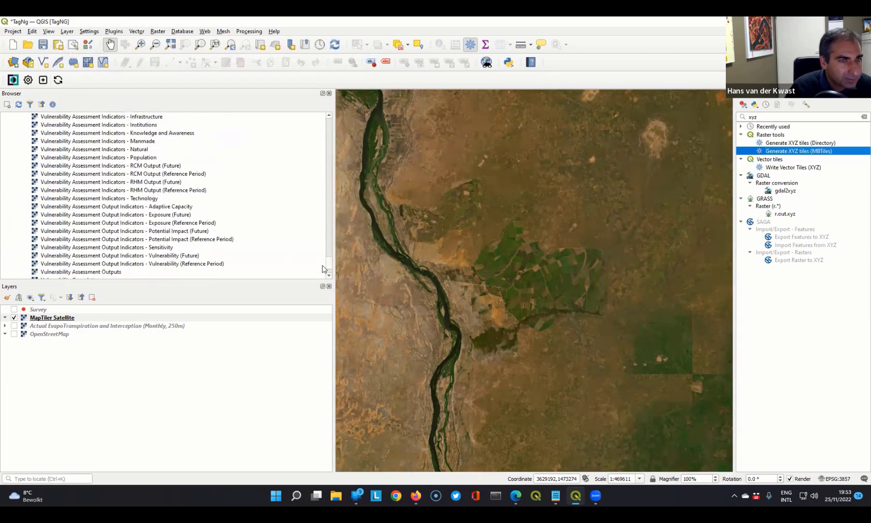
{"action": "left_click_drag", "start_coordinate": [331, 271], "coordinate": [302, 127]}
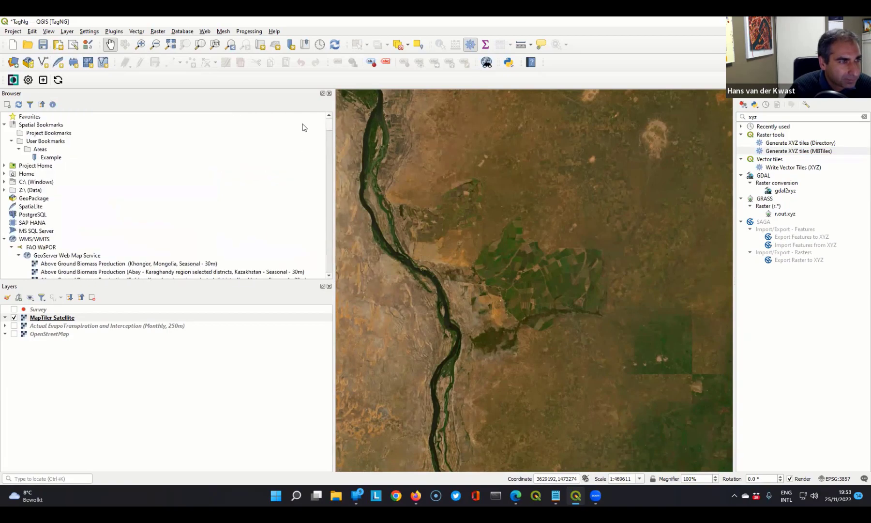
{"action": "left_click", "coordinate": [5, 239]}
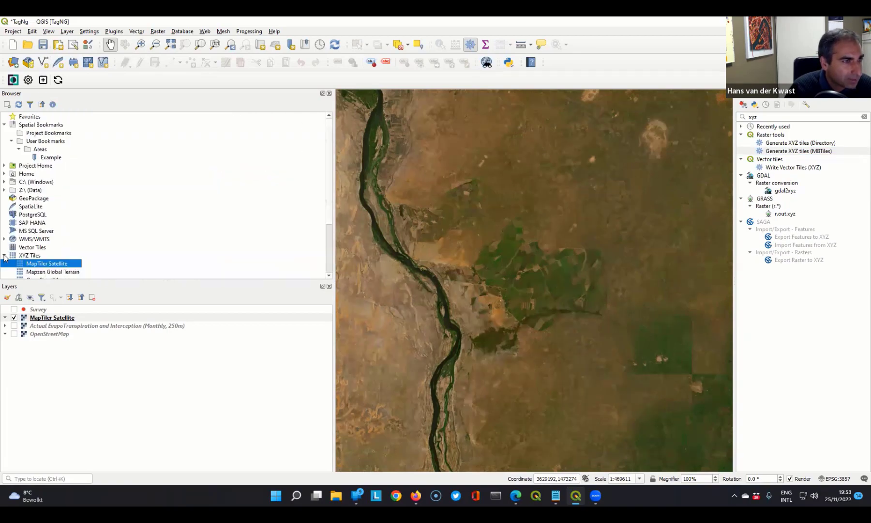
{"action": "left_click", "coordinate": [4, 255]}
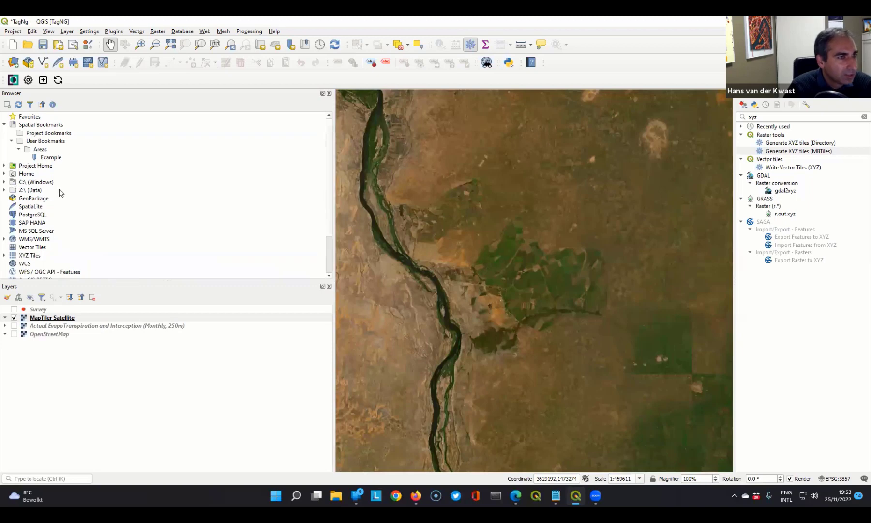
- Add satellite.mbtiles from Project Home to the project as a layer
{"action": "left_click", "coordinate": [5, 165]}
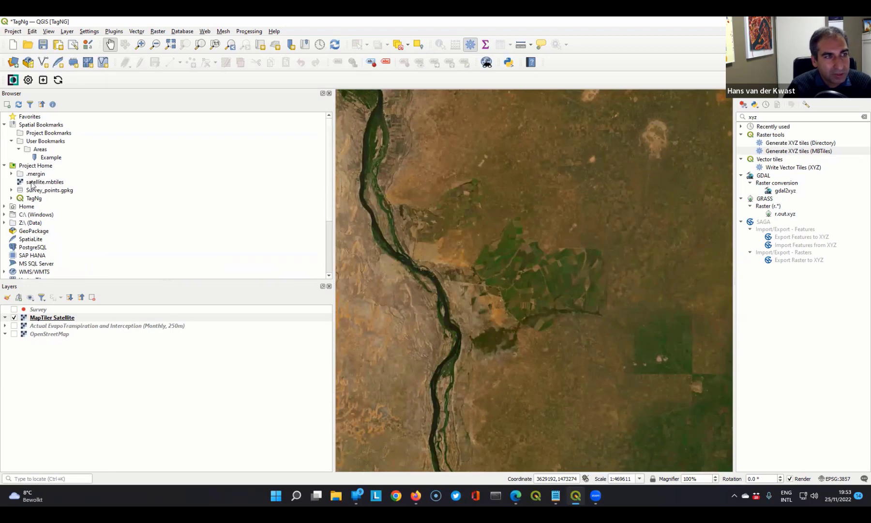
{"action": "left_click", "coordinate": [49, 184]}
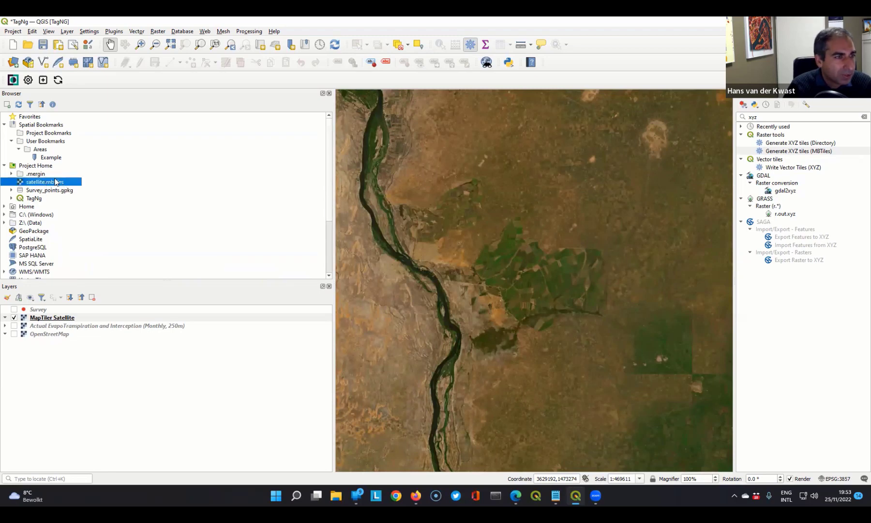
{"action": "right_click", "coordinate": [50, 183]}
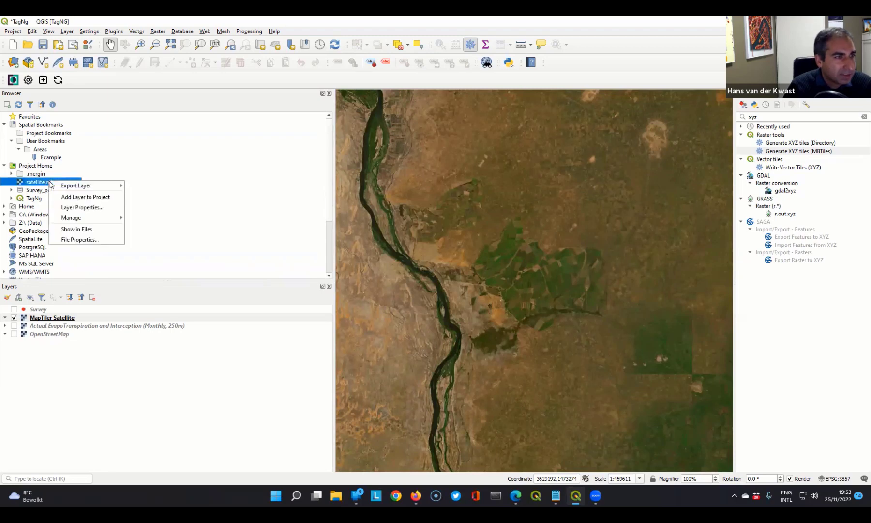
{"action": "left_click", "coordinate": [71, 198]}
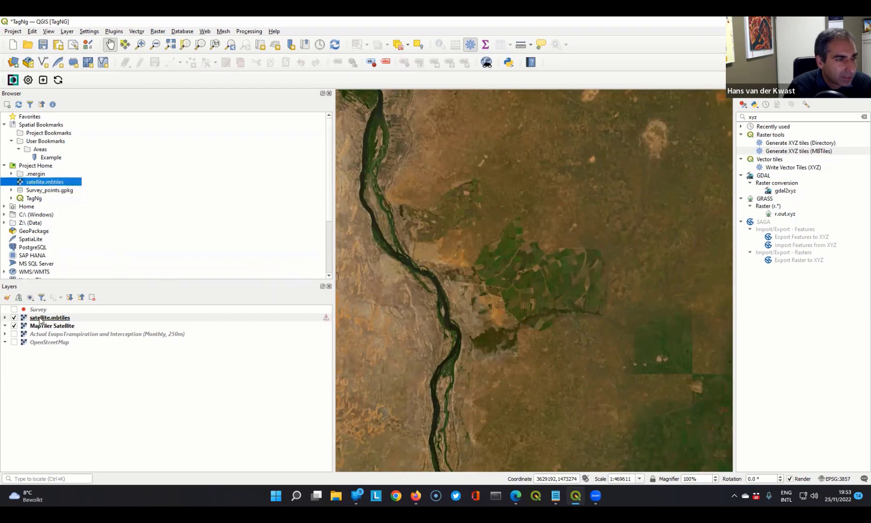
- Check satellite.mbtiles without MapTiler Satellite, then remove the satellite.mbtiles layer, leaving MapTiler Satellite displayed
{"action": "left_click", "coordinate": [14, 326]}
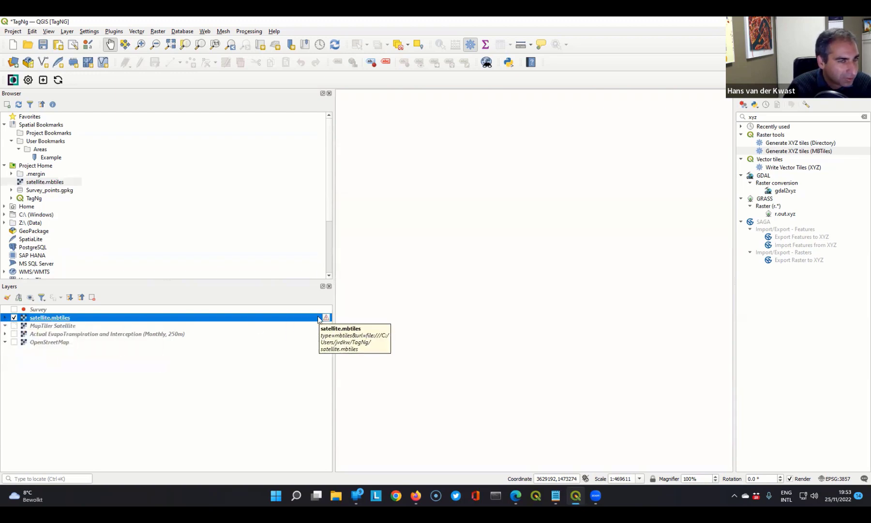
{"action": "right_click", "coordinate": [36, 317]}
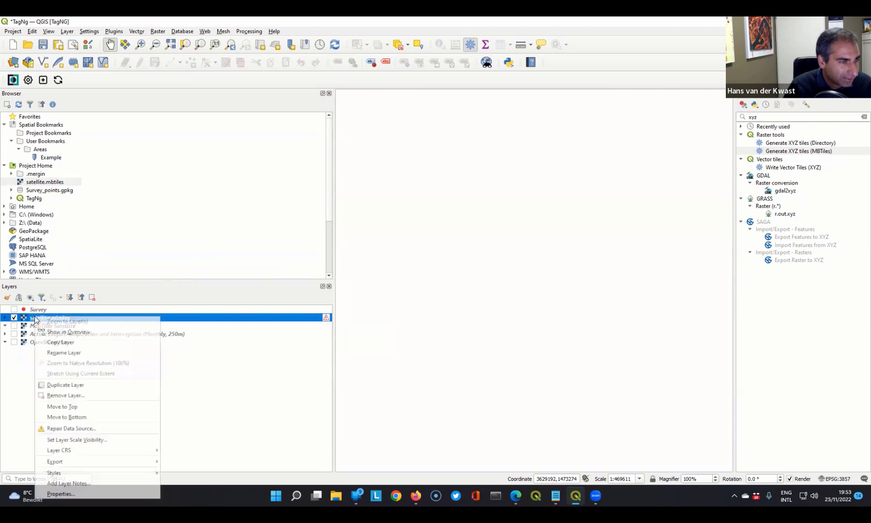
{"action": "left_click", "coordinate": [65, 396]}
{"action": "left_click", "coordinate": [420, 264]}
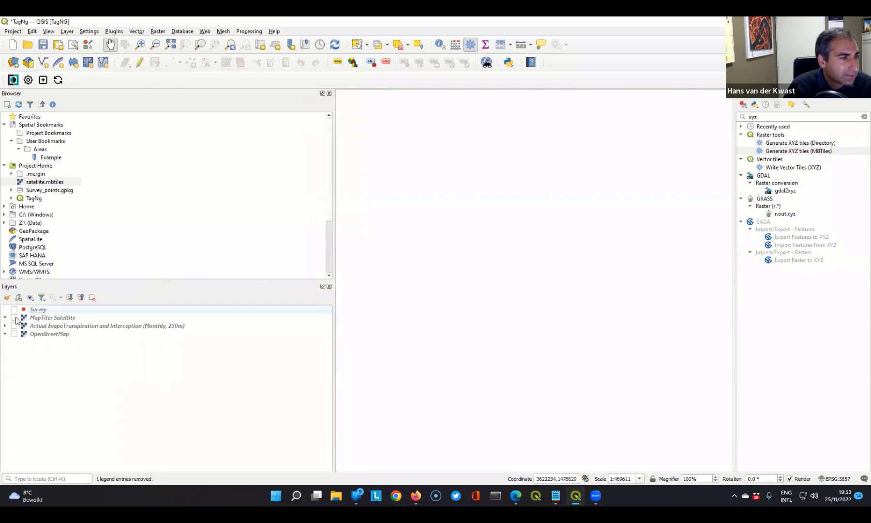
{"action": "left_click", "coordinate": [14, 318]}
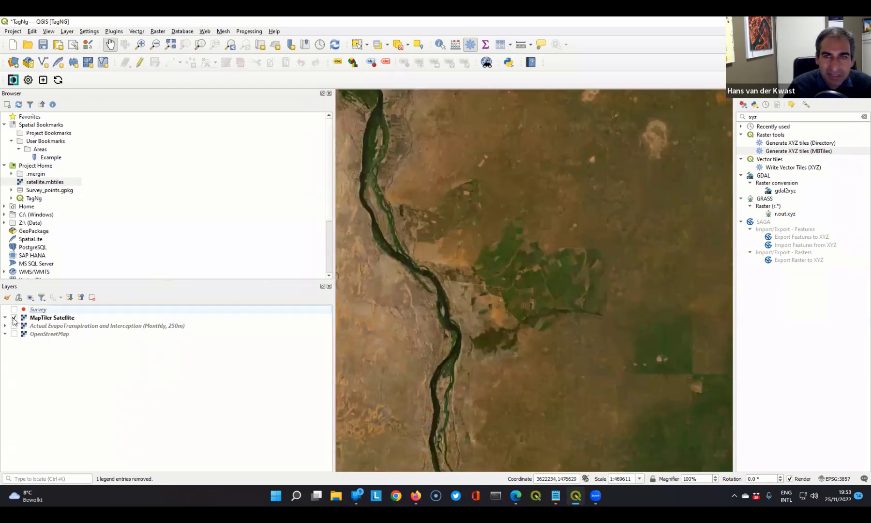
- Open Generate XYZ tiles (MBTiles) and use a map canvas extent closely framing the irrigated fields east of the river
{"action": "scroll", "coordinate": [580, 286], "scroll_direction": "up", "scroll_amount": 1}
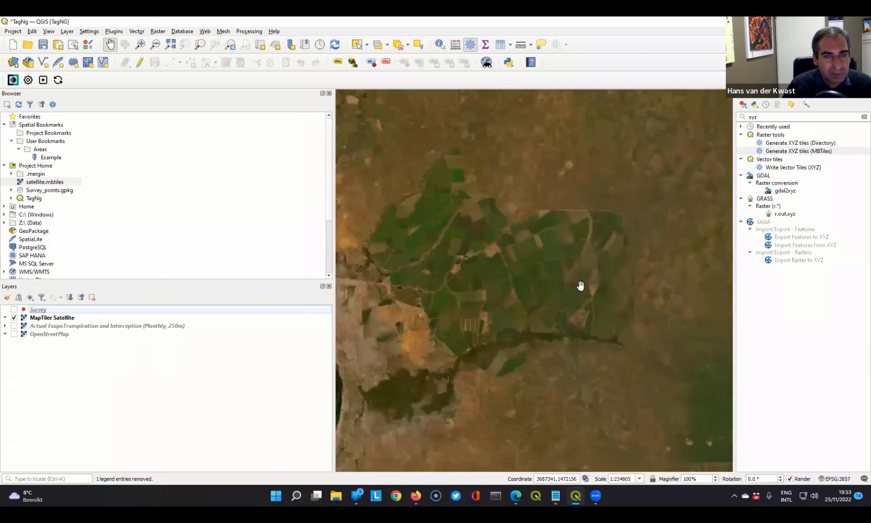
{"action": "left_click_drag", "start_coordinate": [539, 270], "coordinate": [573, 279]}
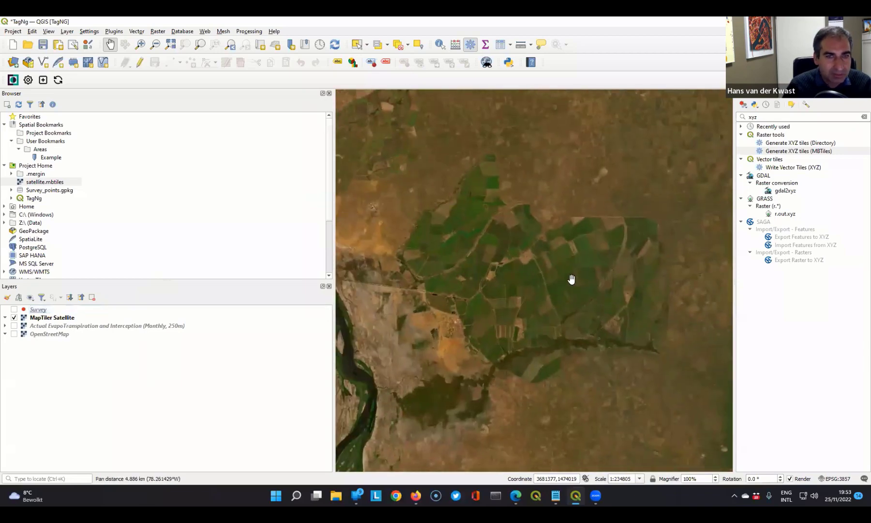
{"action": "scroll", "coordinate": [574, 279], "scroll_direction": "up", "scroll_amount": 1}
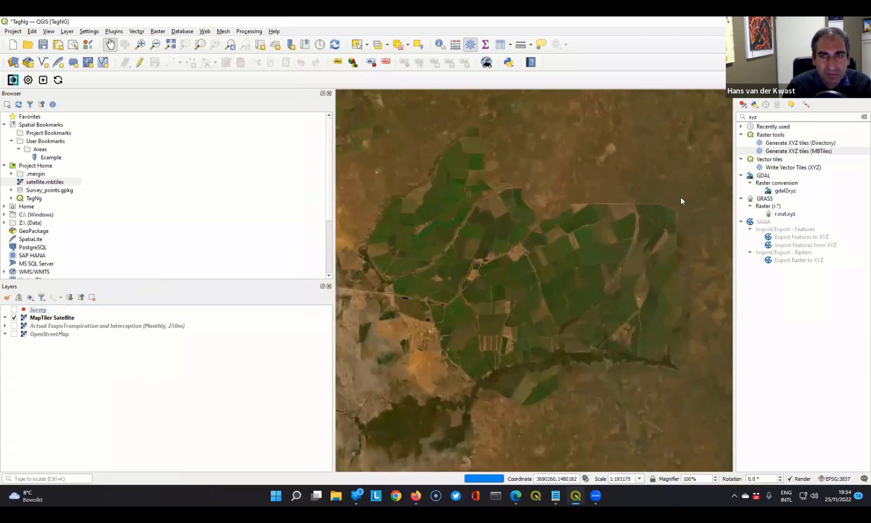
{"action": "left_click", "coordinate": [798, 151]}
{"action": "double_click", "coordinate": [799, 151]}
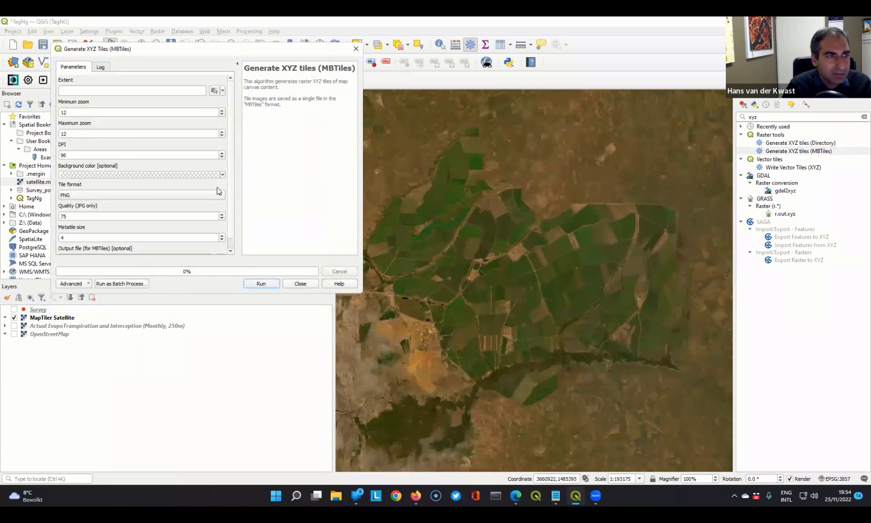
{"action": "left_click", "coordinate": [215, 92]}
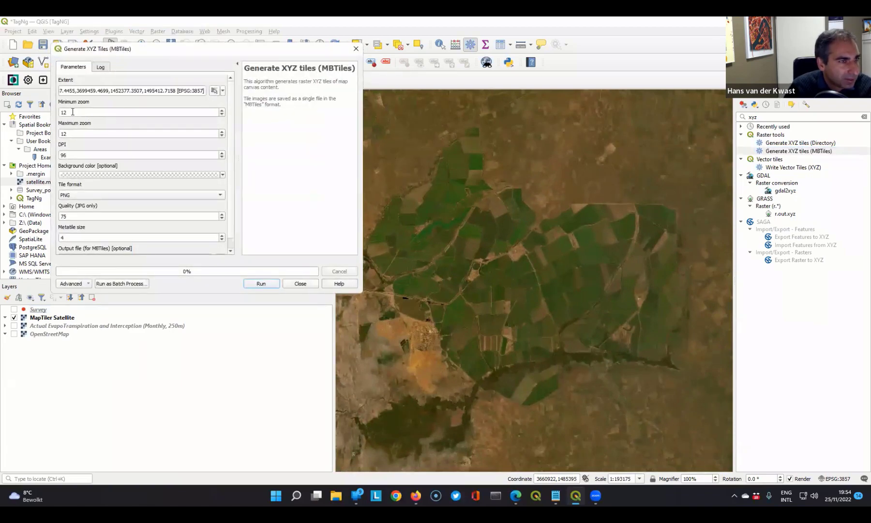
- Set the tiles' minimum zoom to 10 and maximum zoom to 15
{"action": "left_click_drag", "start_coordinate": [70, 133], "coordinate": [52, 130]}
{"action": "type", "text": "15"}
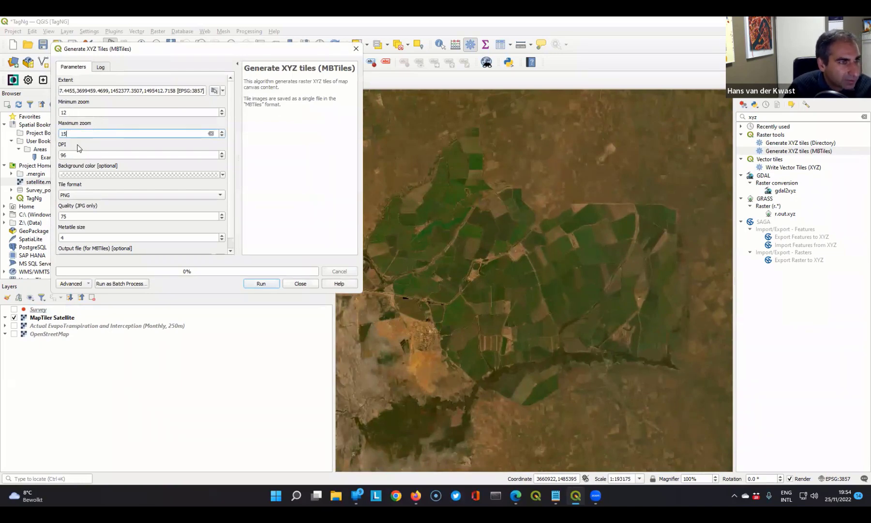
{"action": "left_click", "coordinate": [64, 112]}
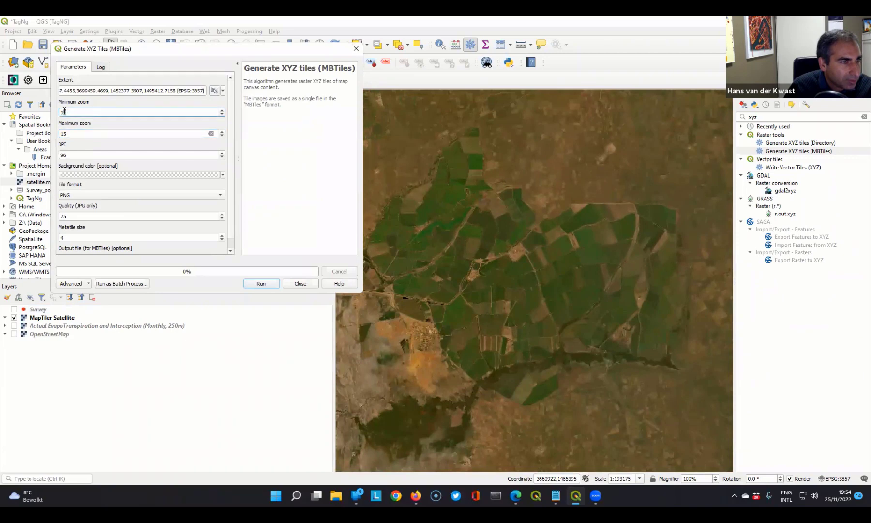
{"action": "type", "text": "10"}
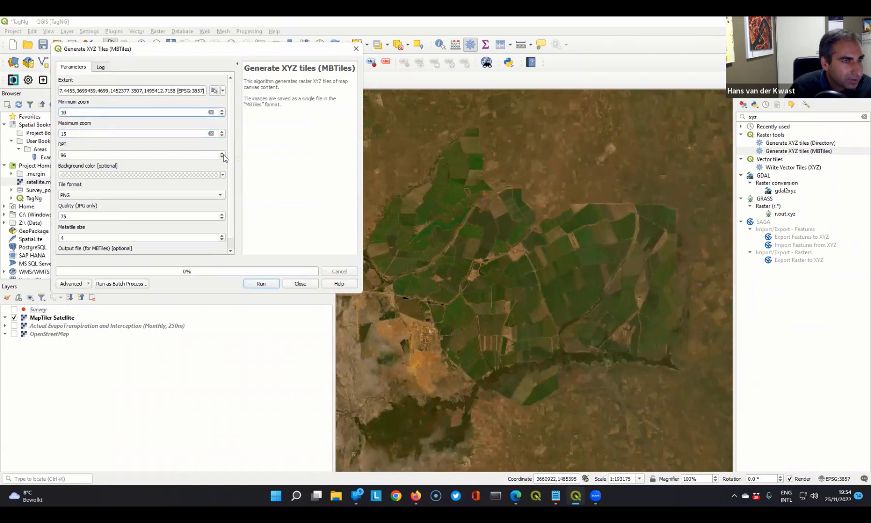
- Delete the existing satellite.mbtiles from the TagNg folder and set the tool's output file to satellite.mbtiles there
{"action": "scroll", "coordinate": [228, 174], "scroll_direction": "down", "scroll_amount": 1}
{"action": "left_click", "coordinate": [220, 249]}
{"action": "left_click", "coordinate": [233, 278]}
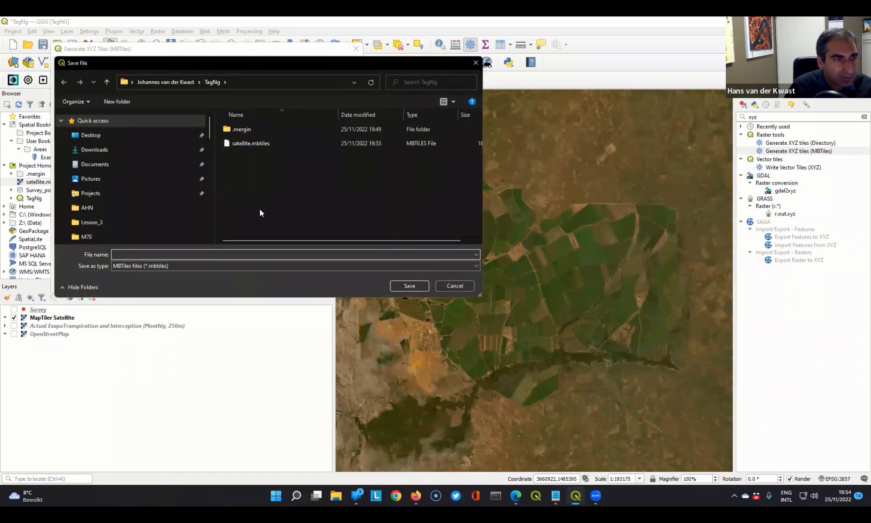
{"action": "left_click", "coordinate": [245, 144]}
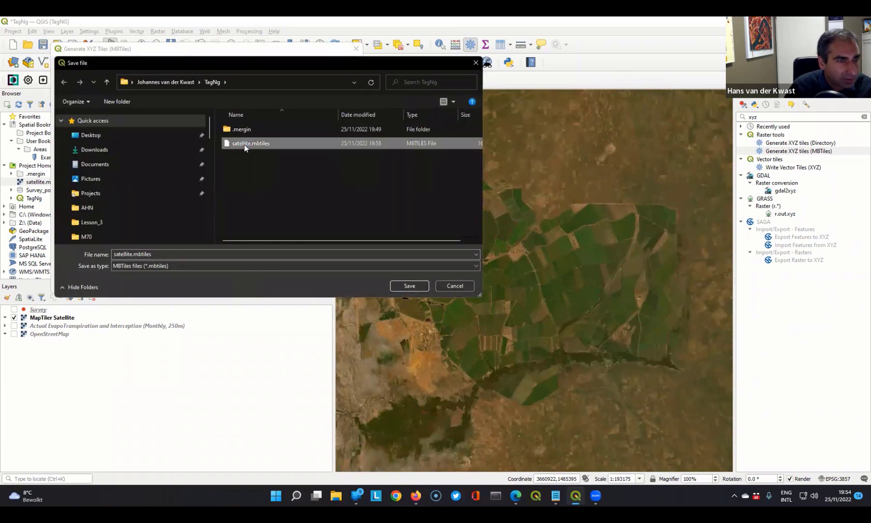
{"action": "right_click", "coordinate": [243, 146]}
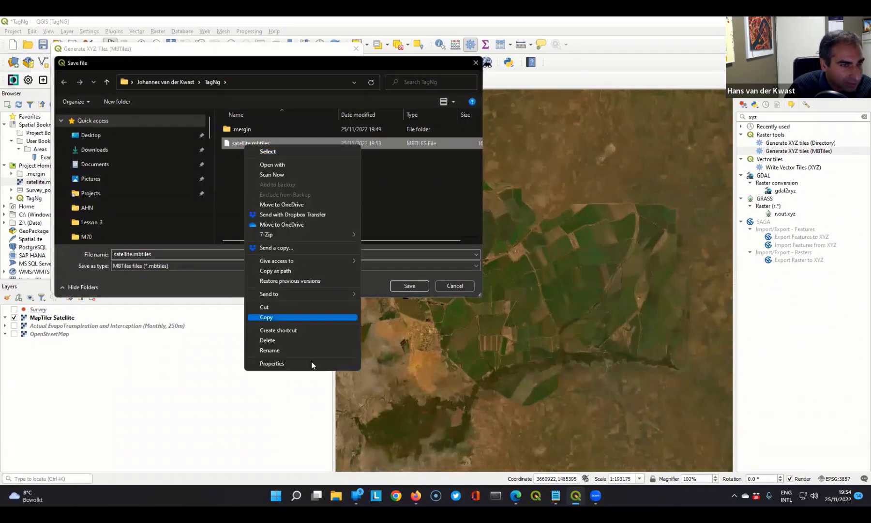
{"action": "left_click", "coordinate": [291, 340]}
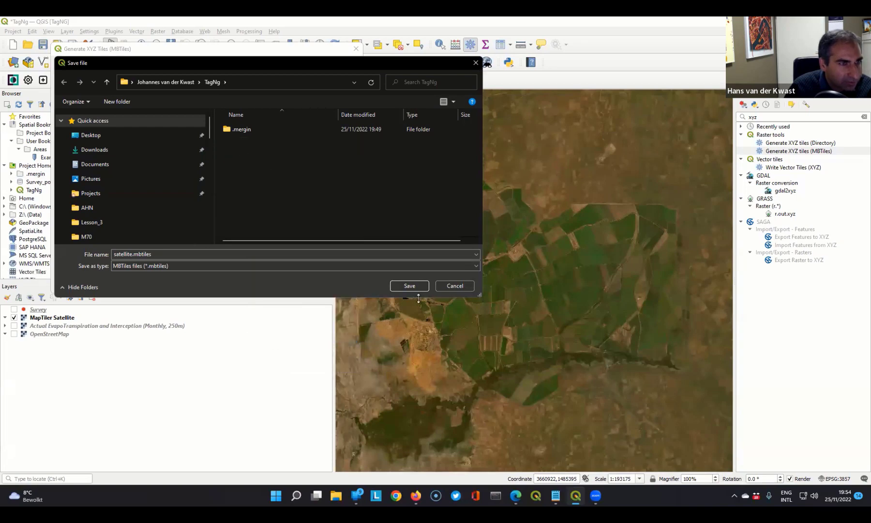
{"action": "left_click", "coordinate": [410, 285]}
{"action": "left_click", "coordinate": [458, 255]}
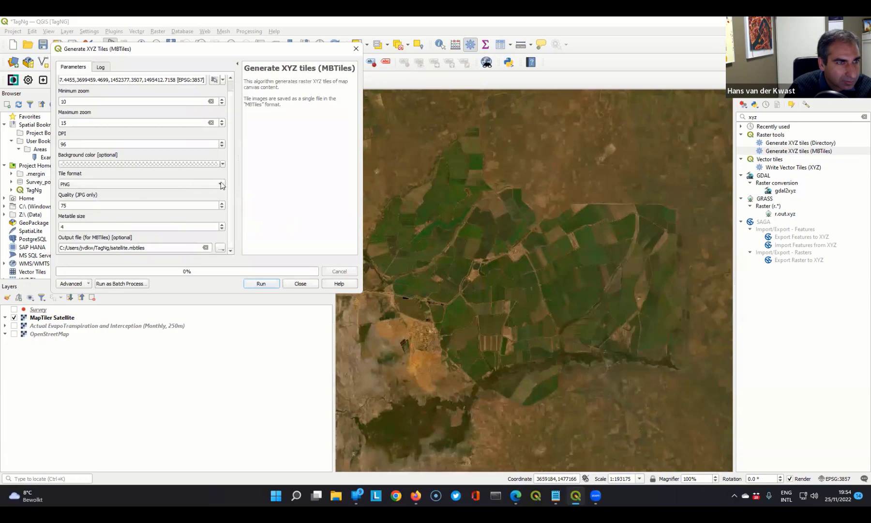
- Try to generate the MapTiler Satellite tiles with these parameters, then close the tool
{"action": "scroll", "coordinate": [231, 194], "scroll_direction": "up", "scroll_amount": 1}
{"action": "scroll", "coordinate": [229, 212], "scroll_direction": "down", "scroll_amount": 1}
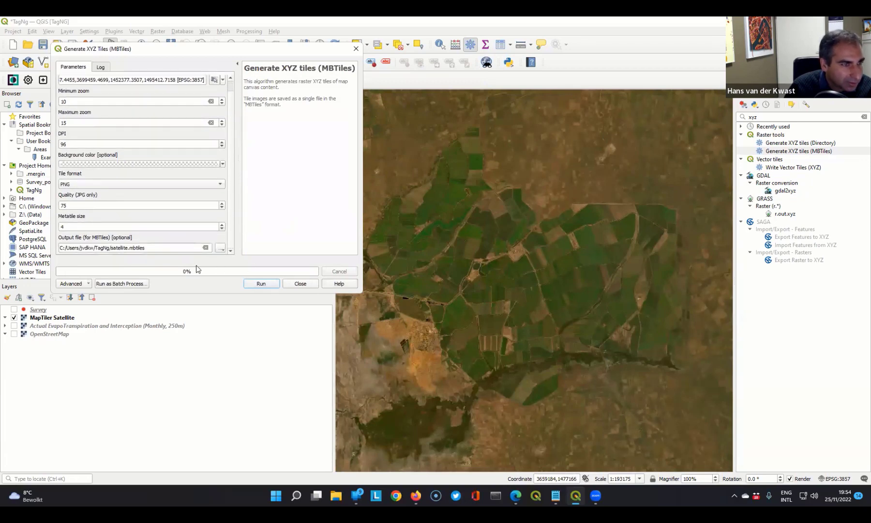
{"action": "left_click", "coordinate": [268, 285]}
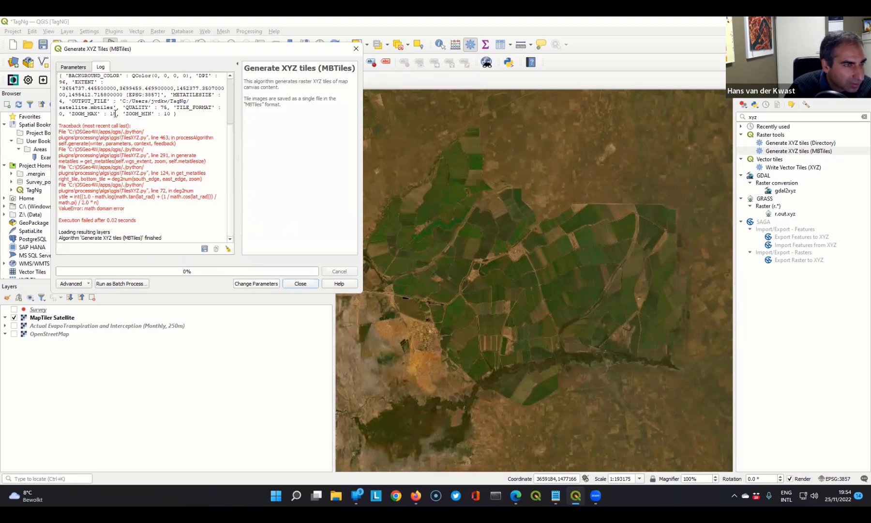
{"action": "left_click", "coordinate": [300, 284]}
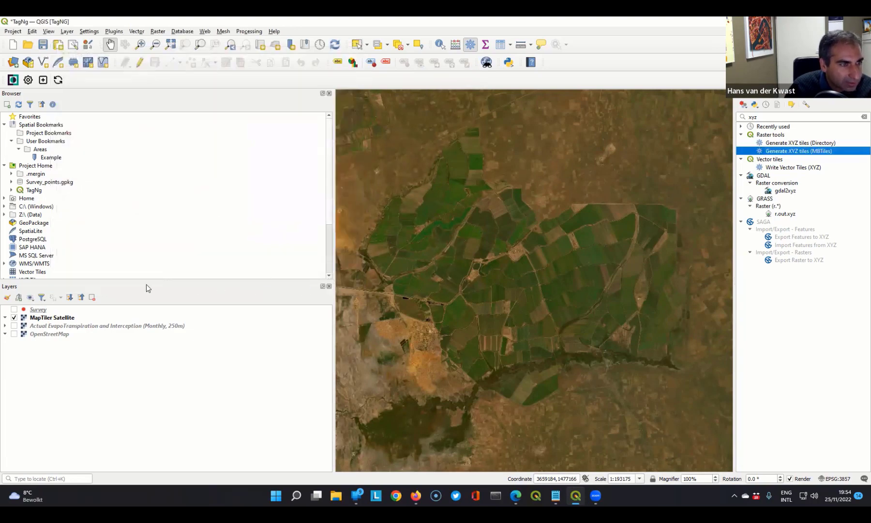
- Hide MapTiler Satellite and display Actual EvapoTranspiration and Interception (Monthly, 250m) over the whole irrigated area
{"action": "left_click", "coordinate": [14, 318]}
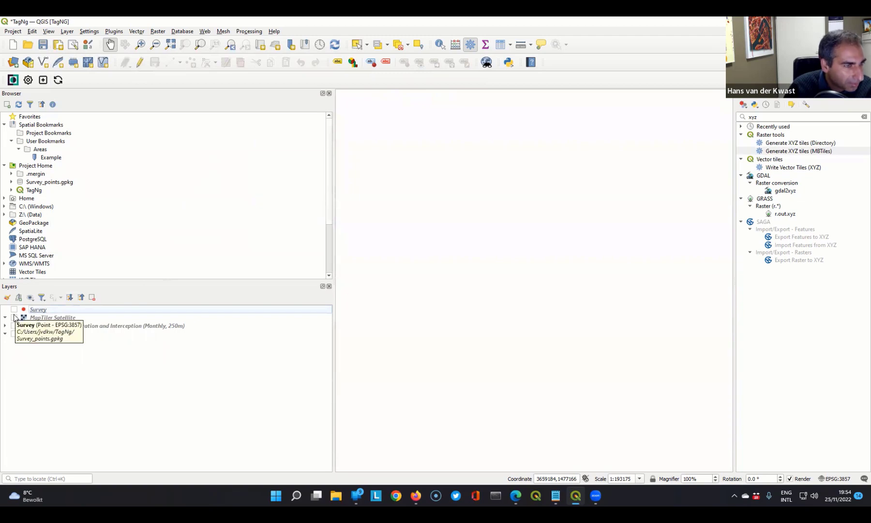
{"action": "left_click", "coordinate": [14, 326]}
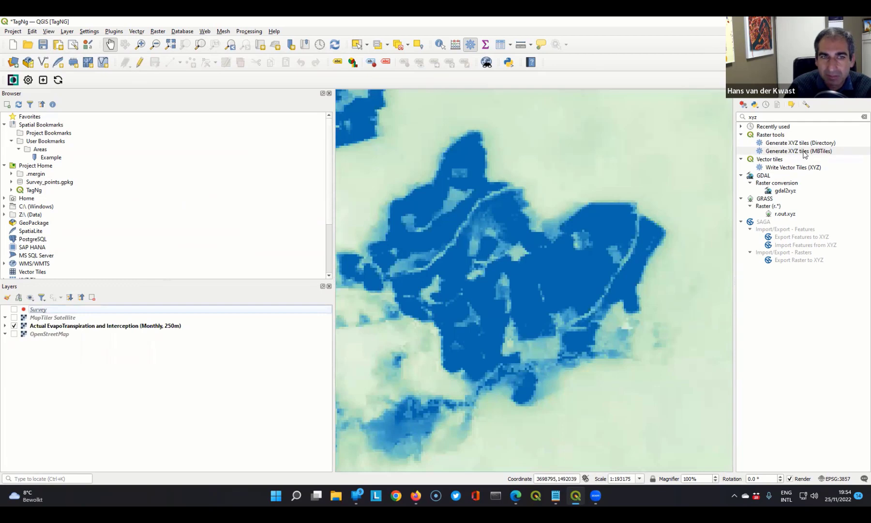
{"action": "scroll", "coordinate": [479, 224], "scroll_direction": "down", "scroll_amount": 1}
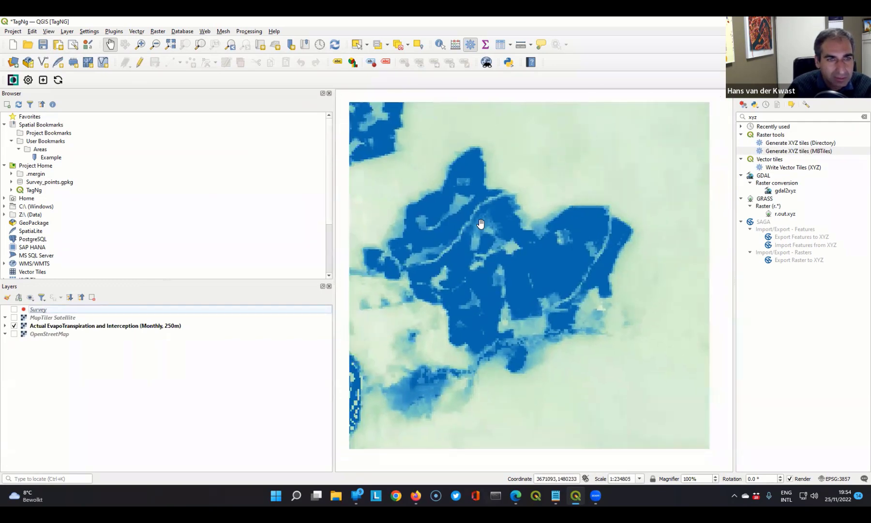
- Try to generate AETI.mbtiles in the TagNg folder from the current map canvas extent with Generate XYZ tiles (MBTiles), then close the tool
{"action": "double_click", "coordinate": [794, 151]}
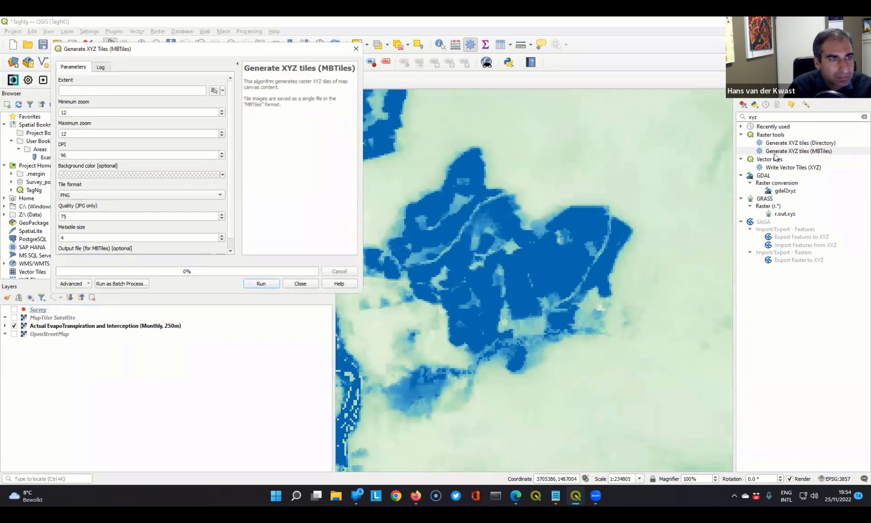
{"action": "left_click", "coordinate": [214, 92]}
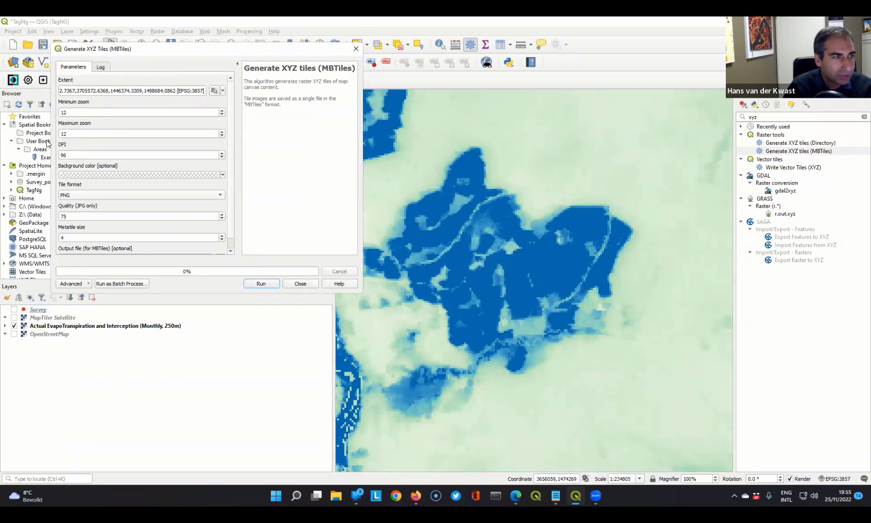
{"action": "scroll", "coordinate": [231, 201], "scroll_direction": "down", "scroll_amount": 1}
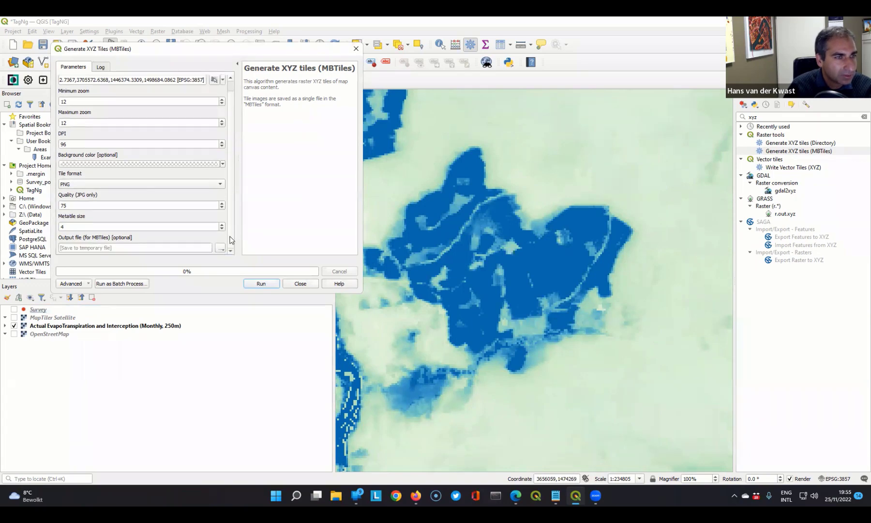
{"action": "left_click", "coordinate": [221, 248]}
{"action": "left_click", "coordinate": [237, 278]}
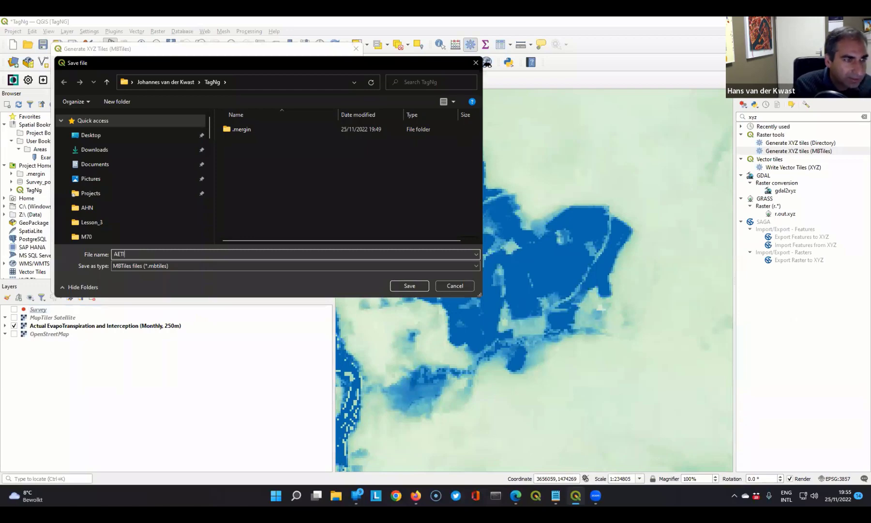
{"action": "left_click", "coordinate": [405, 287]}
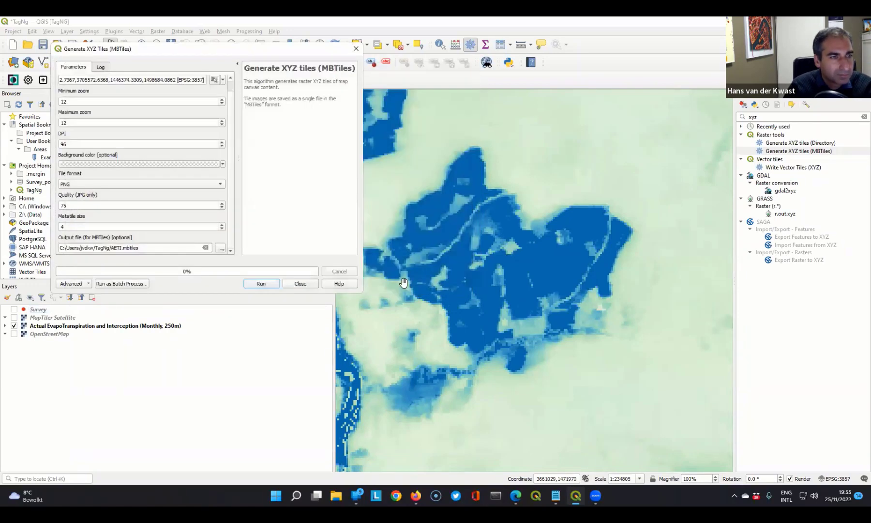
{"action": "left_click", "coordinate": [261, 283]}
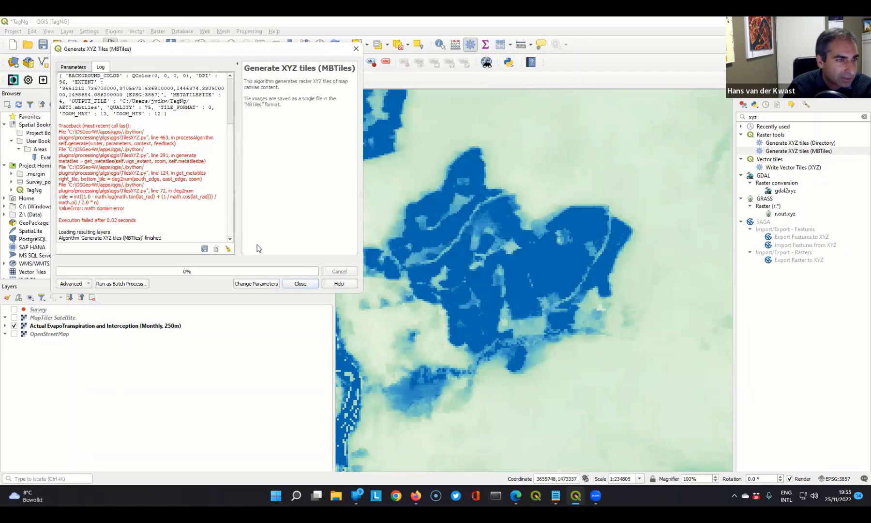
{"action": "left_click", "coordinate": [306, 283]}
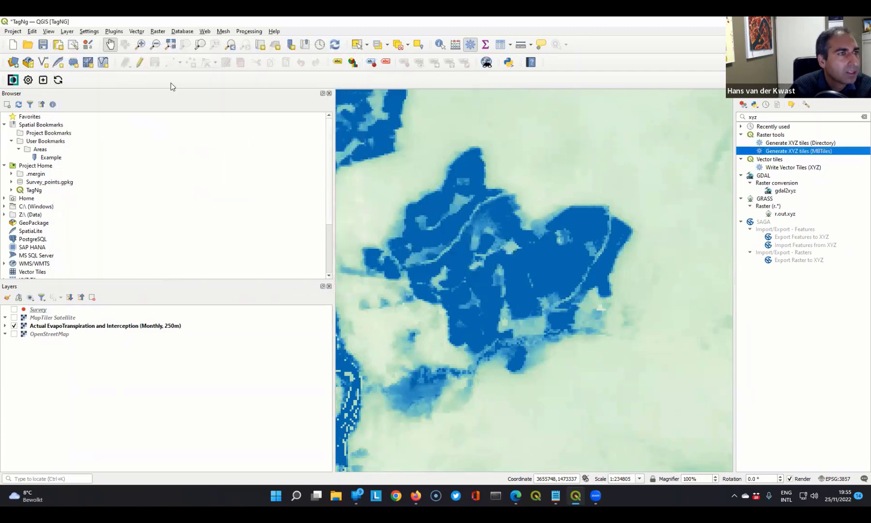
- Save the project, restart QGIS using QGIS Desktop 3.28.1, and reopen the TagNg project
{"action": "left_click", "coordinate": [42, 46]}
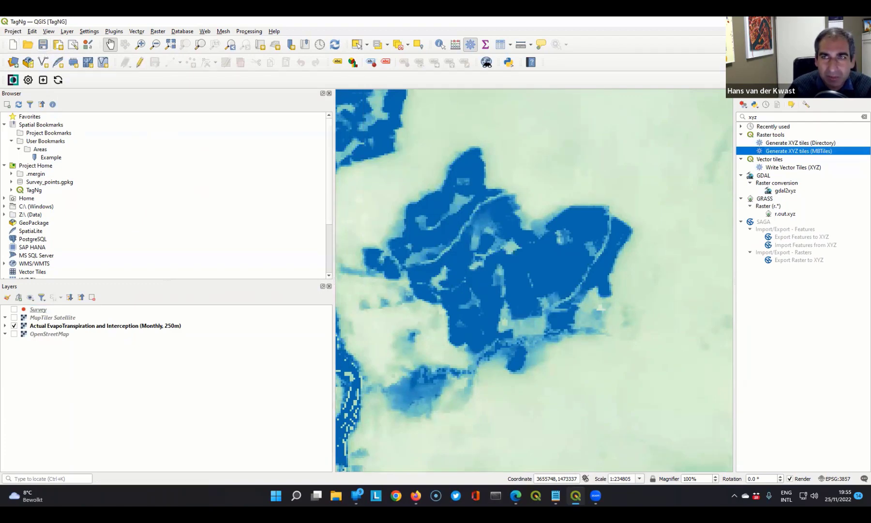
{"action": "left_click", "coordinate": [861, 22]}
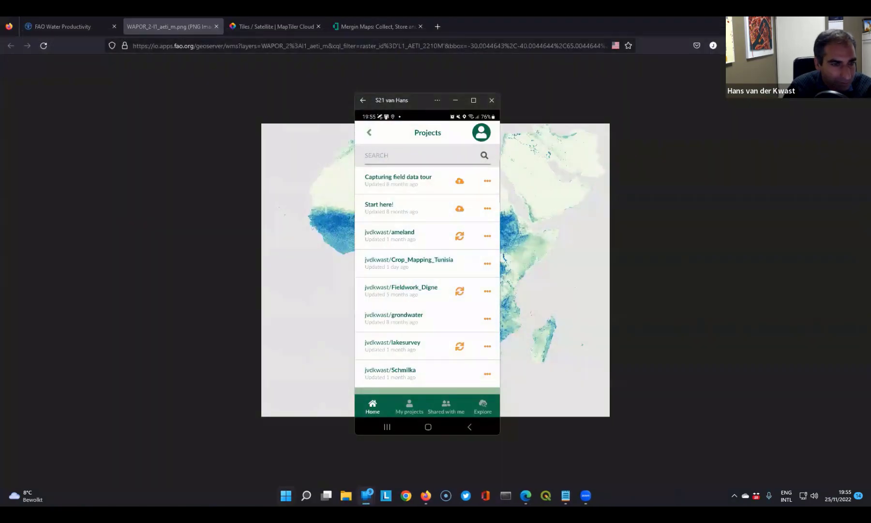
{"action": "left_click", "coordinate": [286, 496]}
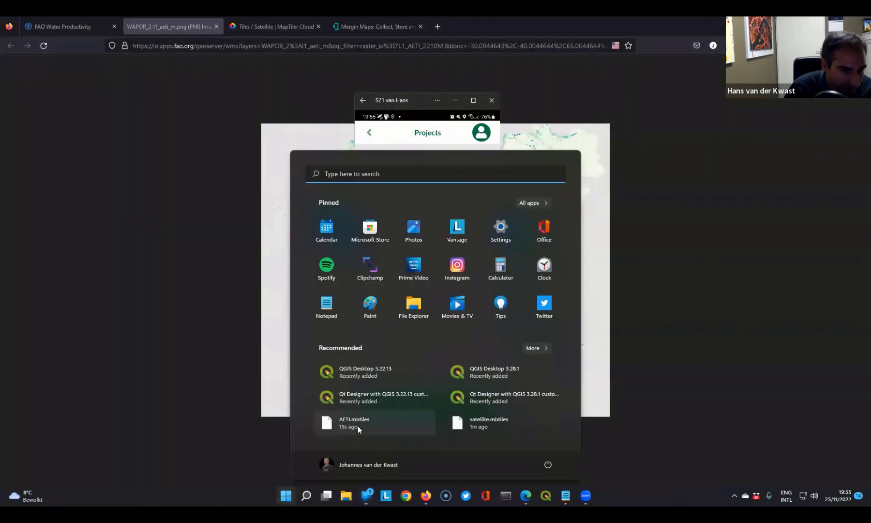
{"action": "left_click", "coordinate": [479, 375]}
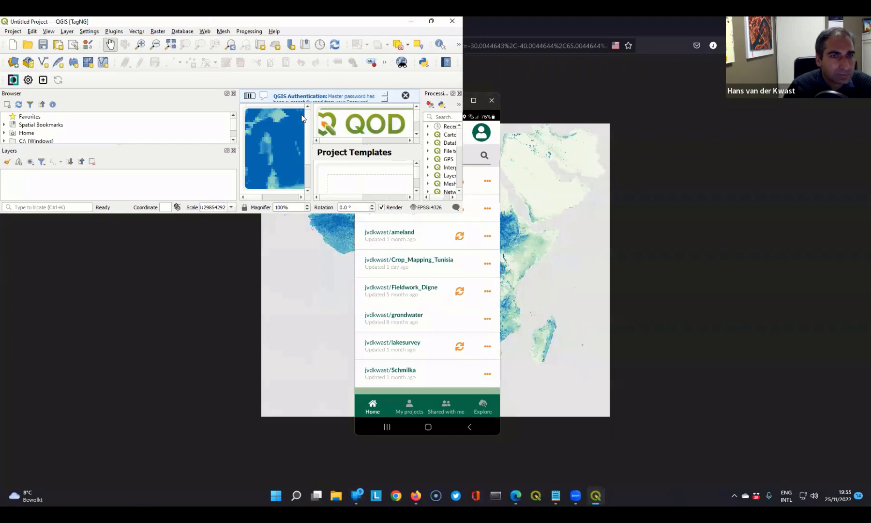
{"action": "left_click", "coordinate": [521, 112]}
{"action": "left_click", "coordinate": [309, 156]}
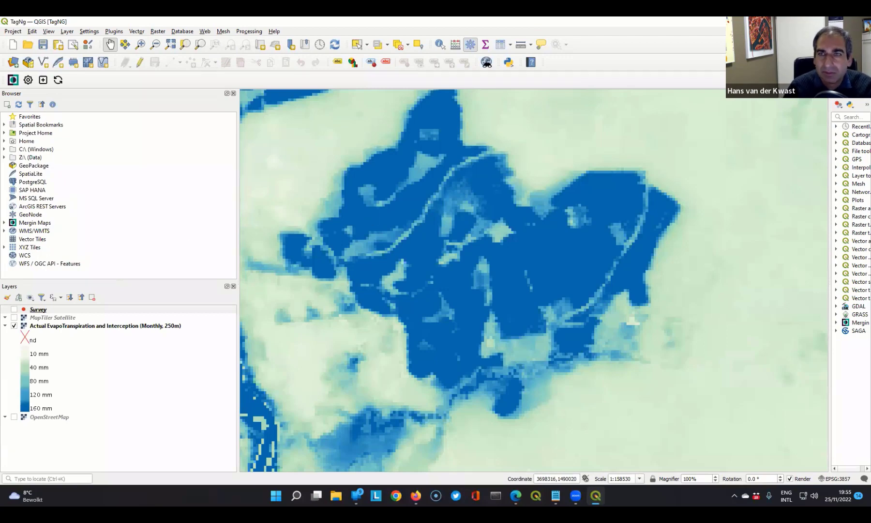
- With the Actual EvapoTranspiration layer selected, open Generate XYZ tiles (MBTiles) and set its extent to the current map canvas
{"action": "left_click_drag", "start_coordinate": [829, 168], "coordinate": [750, 157]}
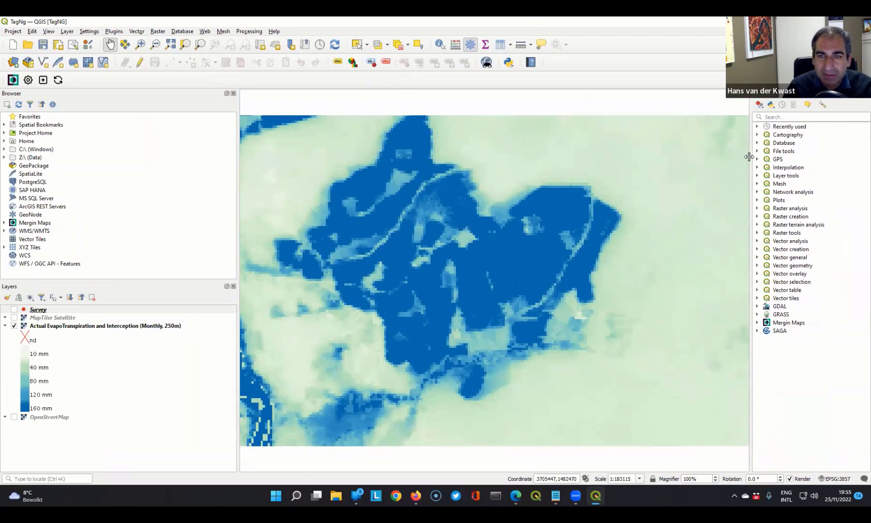
{"action": "left_click", "coordinate": [47, 329]}
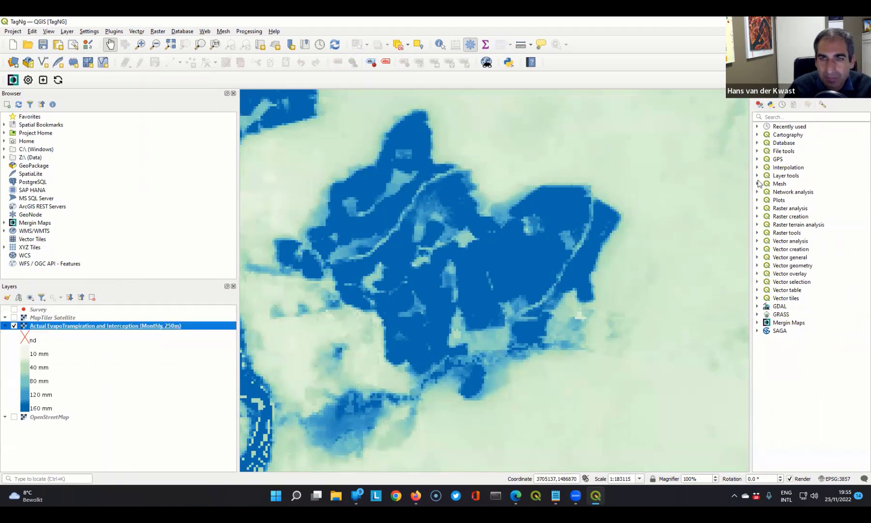
{"action": "left_click", "coordinate": [758, 126]}
{"action": "double_click", "coordinate": [807, 136]}
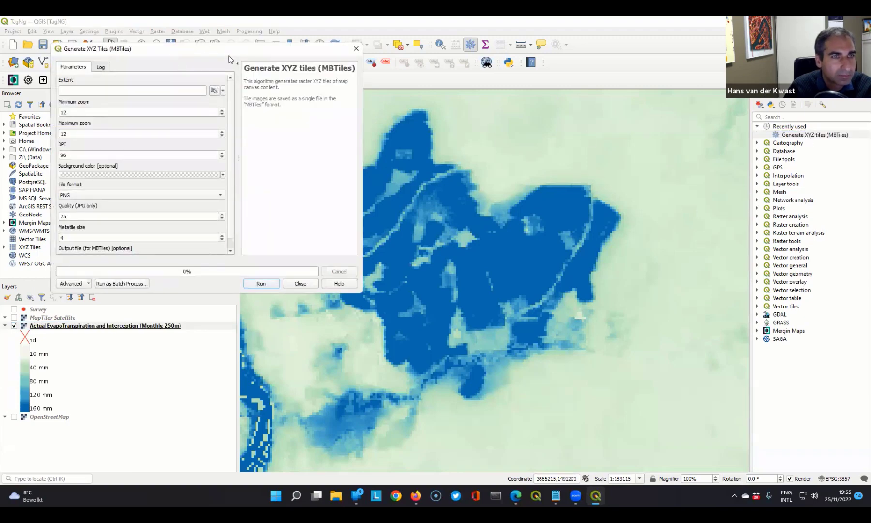
{"action": "left_click_drag", "start_coordinate": [229, 50], "coordinate": [516, 79]}
{"action": "left_click", "coordinate": [502, 119]}
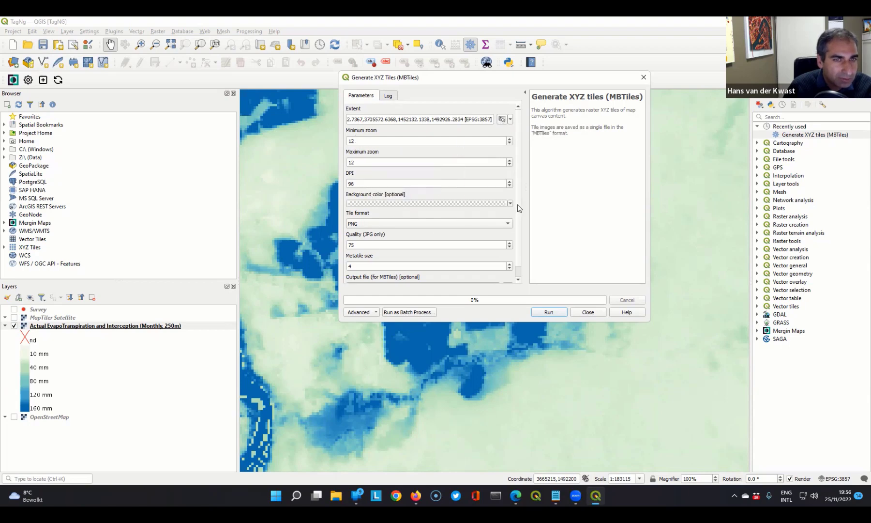
- Set the output file to AETI.mbtiles in the TagNg folder, generate the tiles, and close the tool
{"action": "scroll", "coordinate": [518, 204], "scroll_direction": "down", "scroll_amount": 1}
{"action": "left_click", "coordinate": [507, 276]}
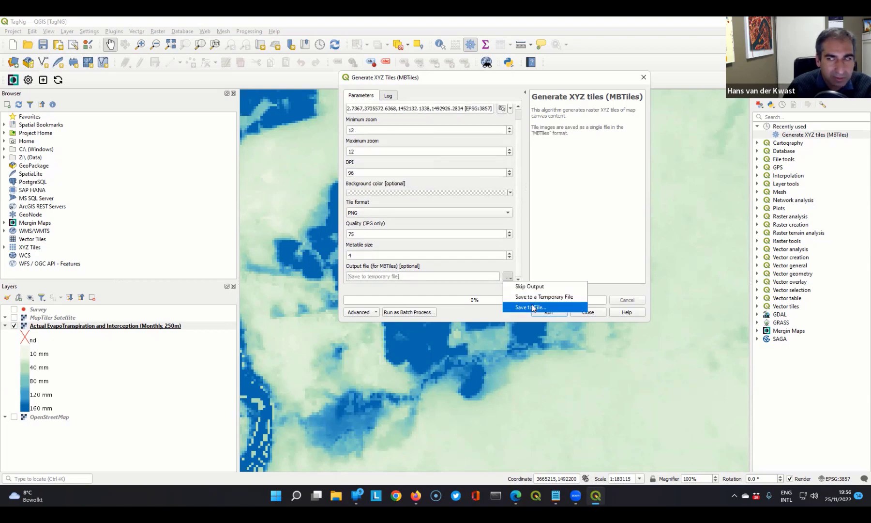
{"action": "left_click", "coordinate": [531, 305]}
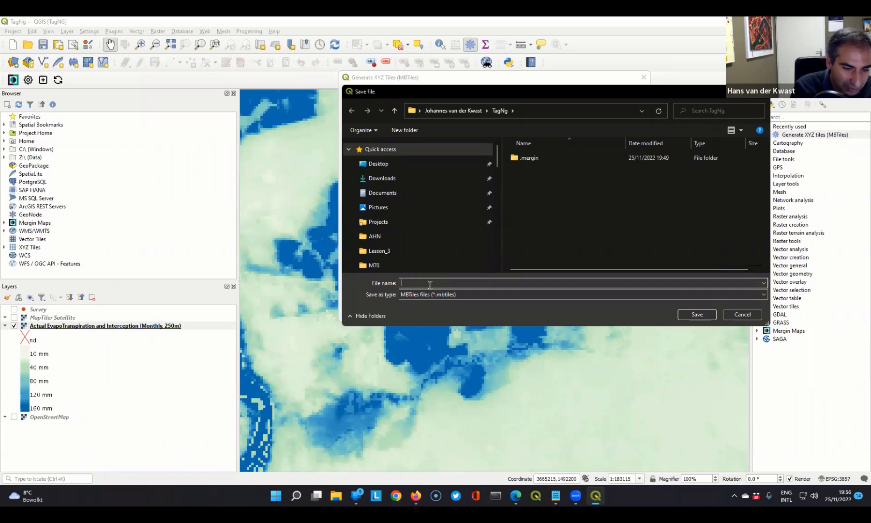
{"action": "type", "text": "a"}
{"action": "key", "text": "Menu"}
{"action": "key", "text": "Escape"}
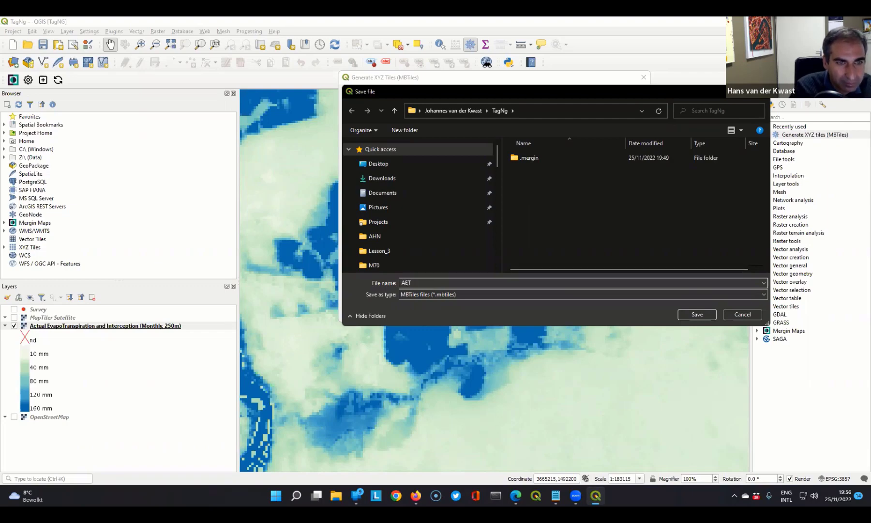
{"action": "left_click", "coordinate": [693, 315]}
{"action": "left_click", "coordinate": [548, 312]}
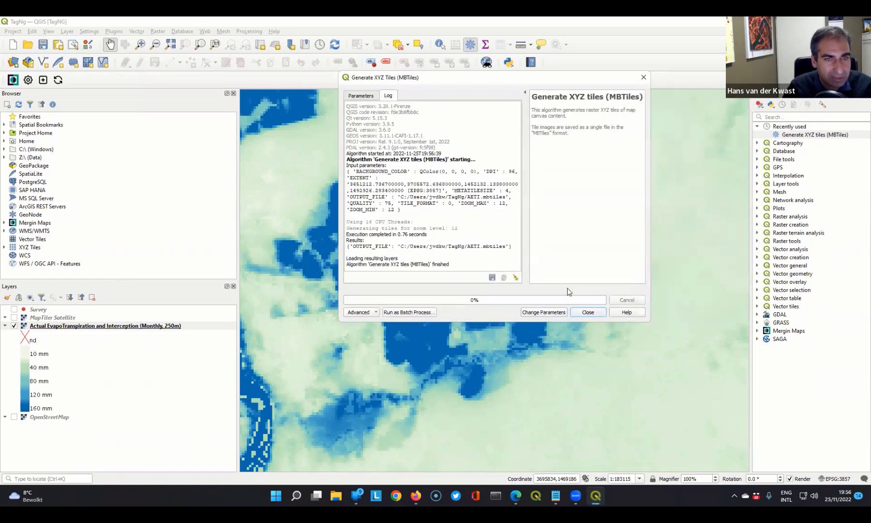
{"action": "left_click", "coordinate": [588, 313]}
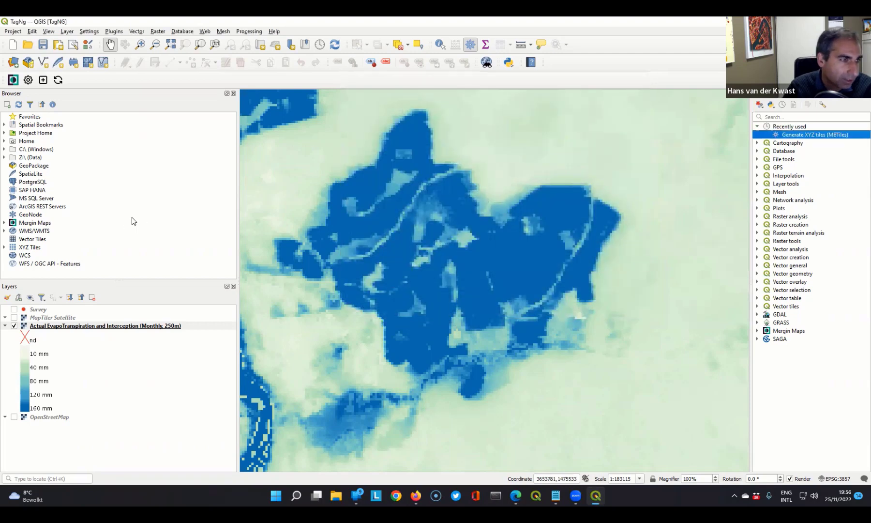
- Add AETI.mbtiles from Project Home to the project as a layer
{"action": "left_click", "coordinate": [4, 133]}
{"action": "right_click", "coordinate": [35, 149]}
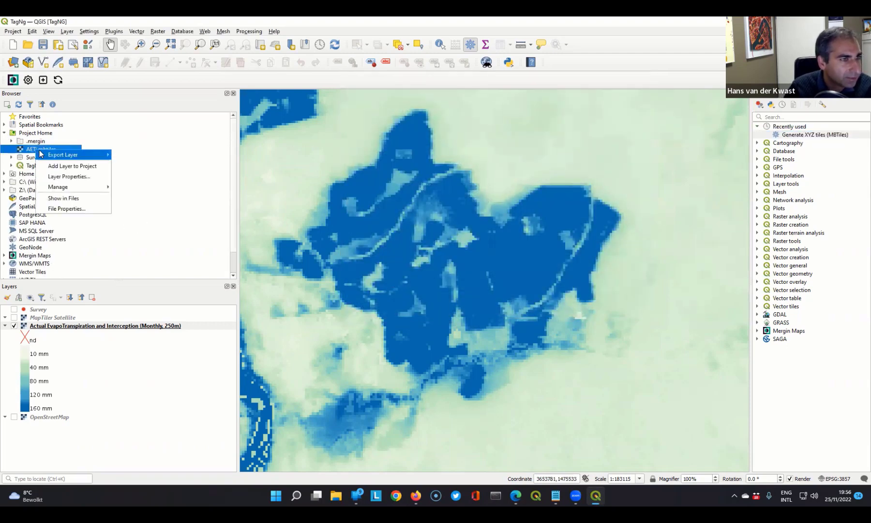
{"action": "left_click", "coordinate": [68, 166]}
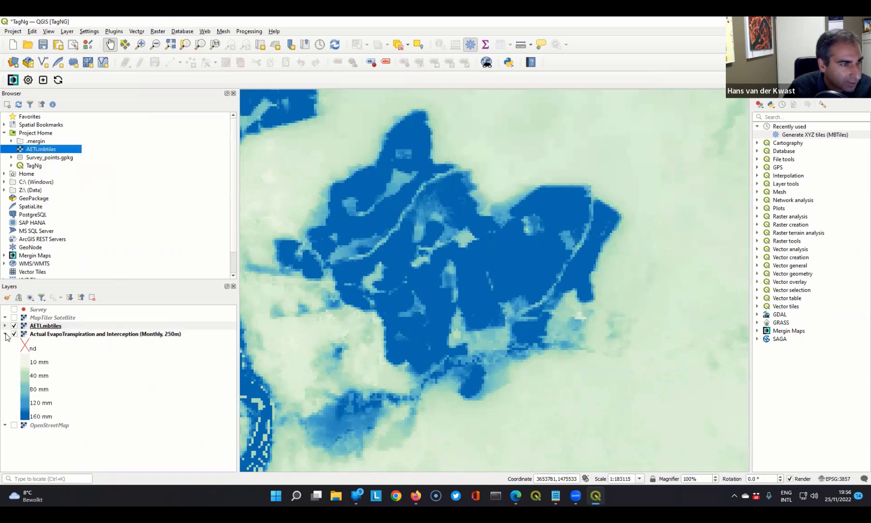
- Compare AETI.mbtiles with the online Actual EvapoTranspiration layer by toggling their visibility, leaving the online layer hidden
{"action": "left_click", "coordinate": [14, 334]}
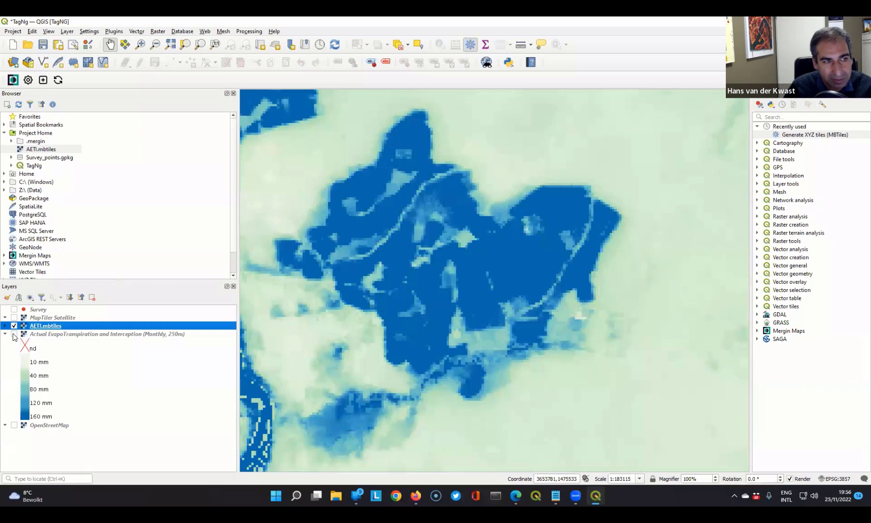
{"action": "left_click", "coordinate": [14, 334]}
{"action": "left_click", "coordinate": [14, 325]}
{"action": "left_click", "coordinate": [14, 334]}
{"action": "left_click", "coordinate": [14, 326]}
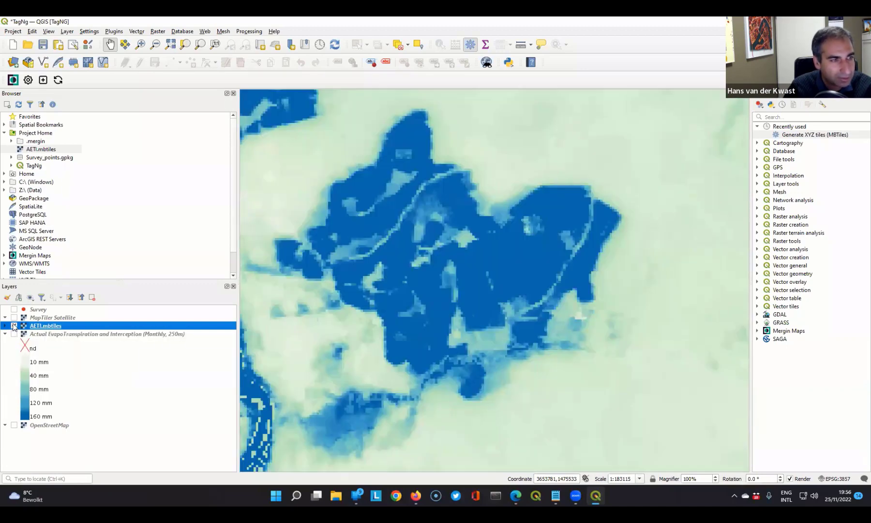
- Hide AETI.mbtiles and the online Actual EvapoTranspiration layer, and show only the OpenStreetMap layer
{"action": "left_click", "coordinate": [14, 334]}
{"action": "left_click", "coordinate": [14, 325]}
{"action": "left_click", "coordinate": [14, 334]}
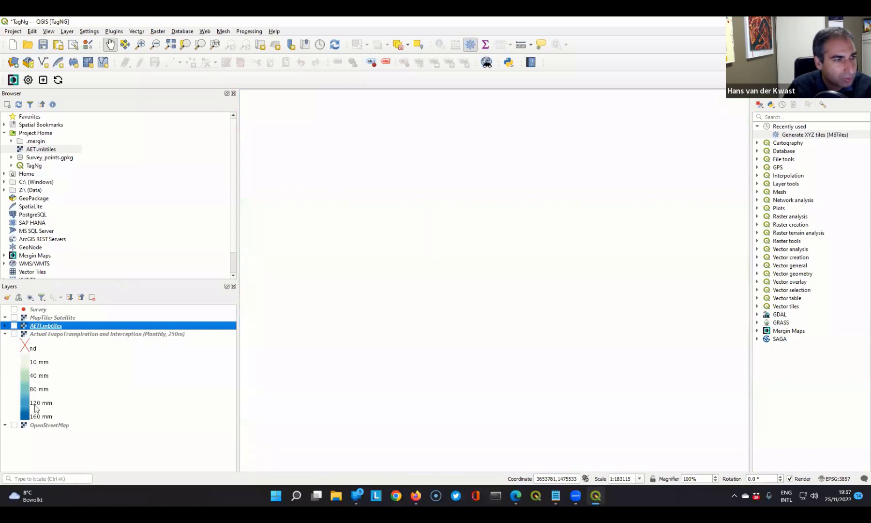
{"action": "left_click", "coordinate": [14, 425]}
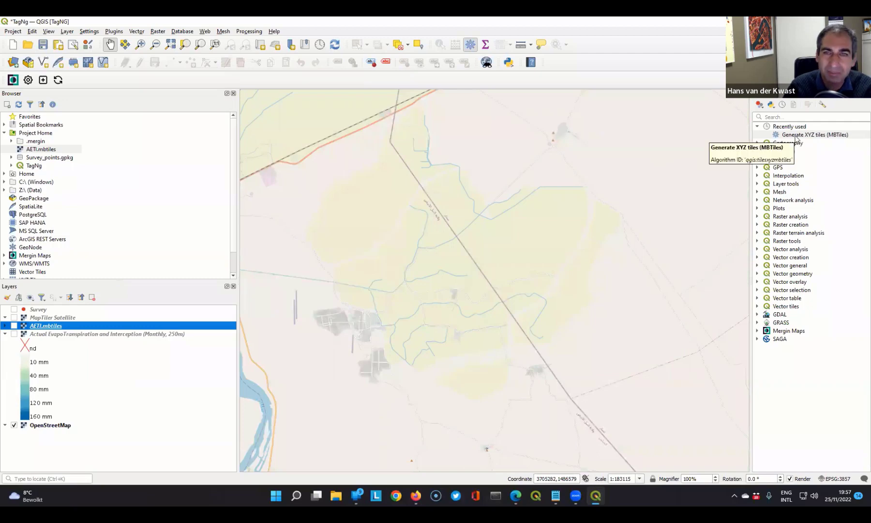
- Open Generate XYZ tiles (MBTiles), set the extent to the current map canvas, and set minimum zoom 10 and maximum zoom 15
{"action": "double_click", "coordinate": [796, 136]}
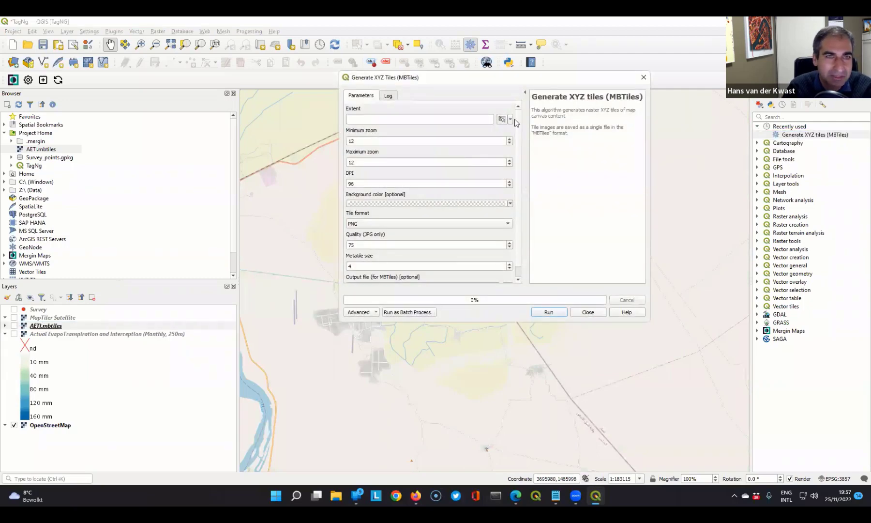
{"action": "left_click", "coordinate": [502, 119]}
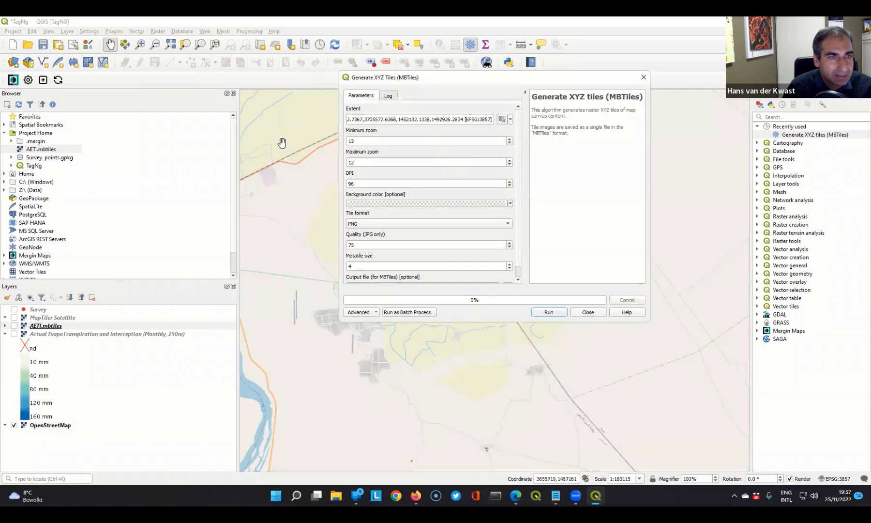
{"action": "double_click", "coordinate": [356, 141]}
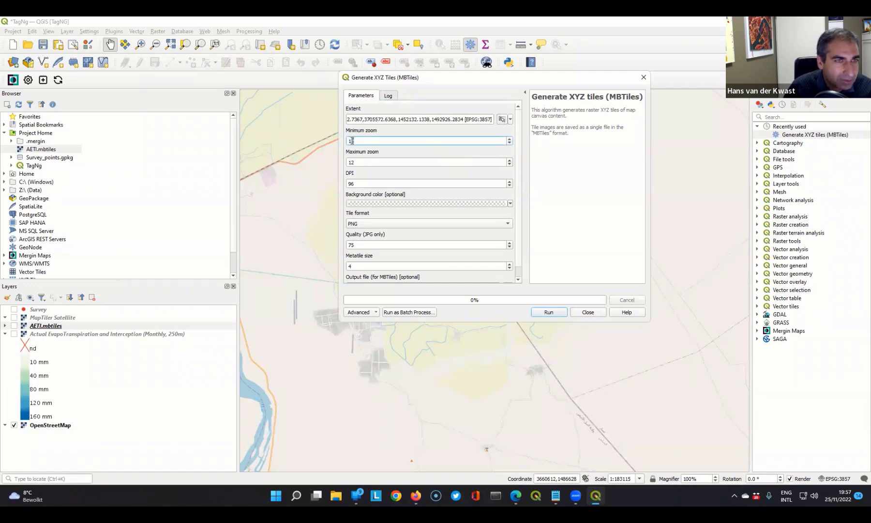
{"action": "type", "text": "10"}
{"action": "double_click", "coordinate": [353, 162]}
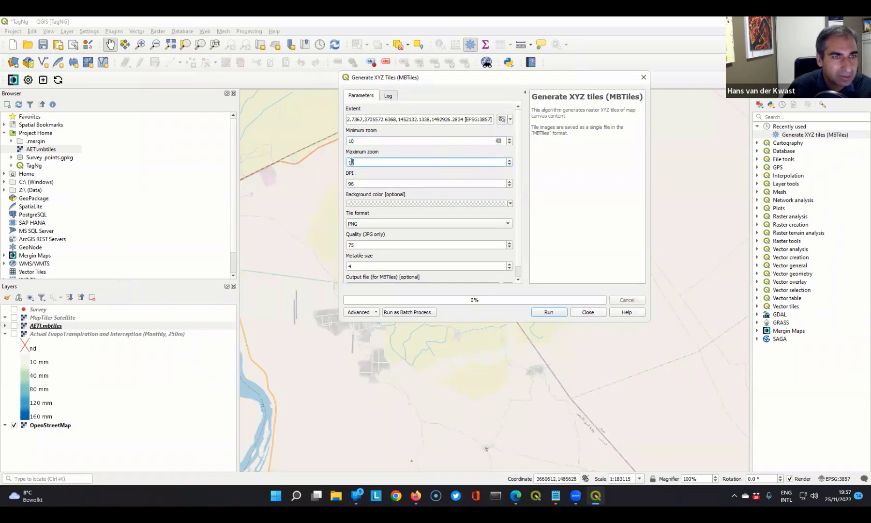
{"action": "type", "text": "15"}
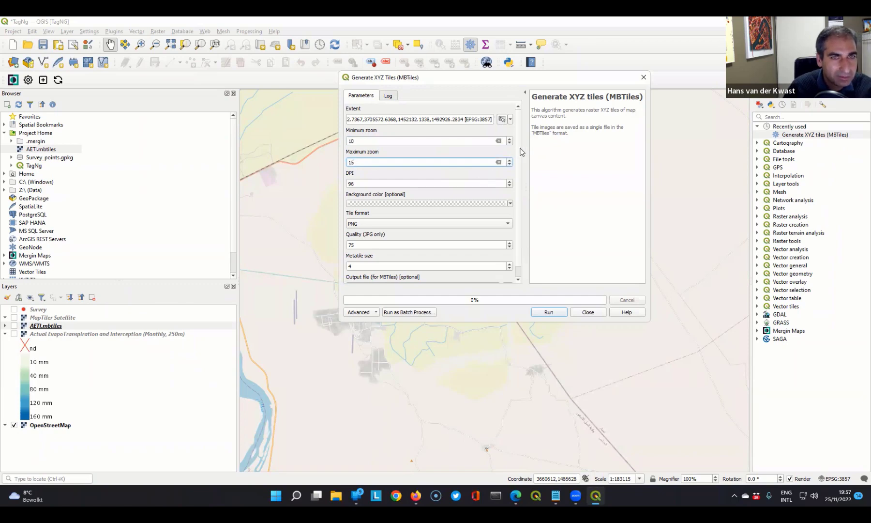
- Set the output file to OSM.mbtiles in the TagNg folder, generate the tiles, and close the tool
{"action": "scroll", "coordinate": [518, 175], "scroll_direction": "down", "scroll_amount": 1}
{"action": "left_click", "coordinate": [506, 277]}
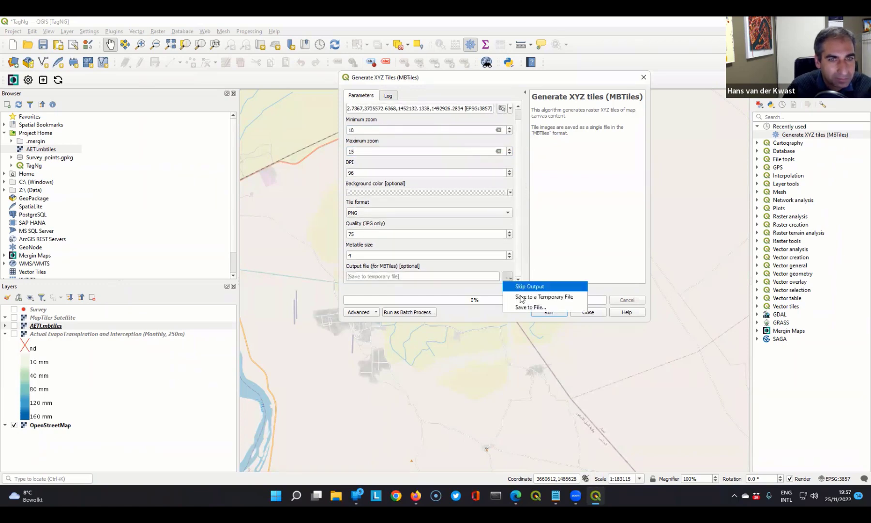
{"action": "left_click", "coordinate": [521, 306]}
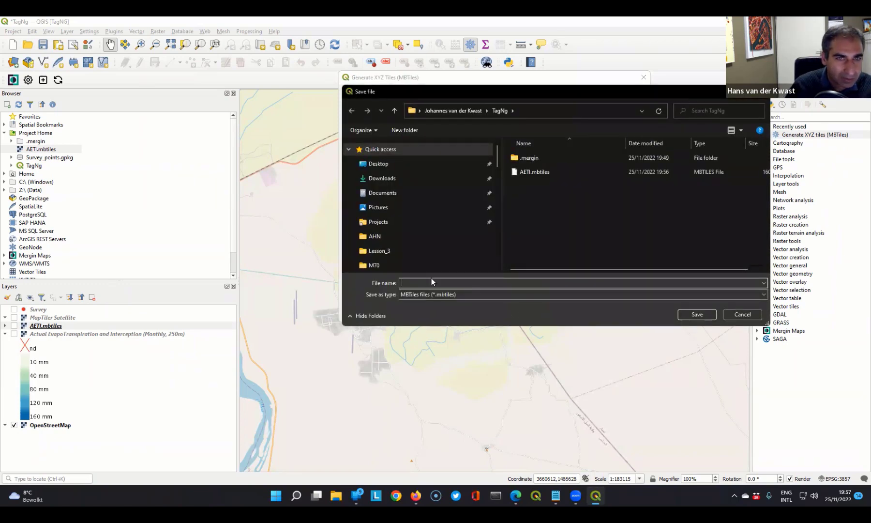
{"action": "type", "text": "OSM"}
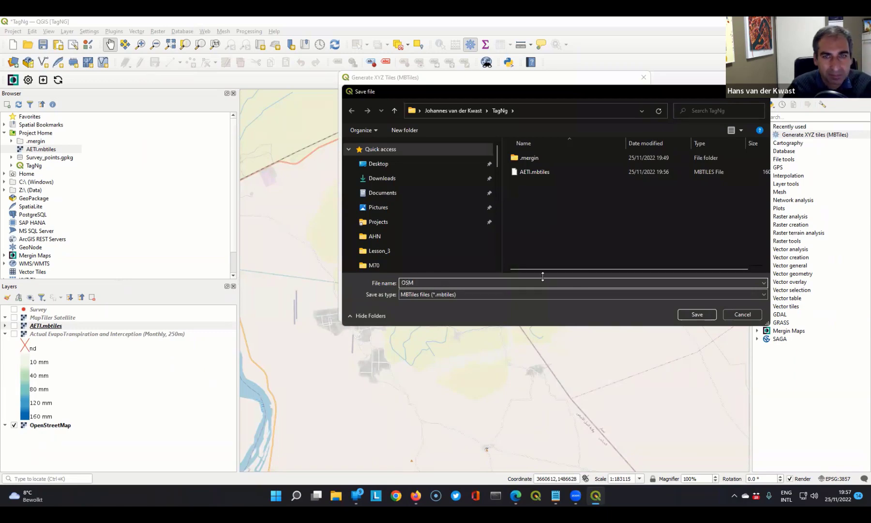
{"action": "left_click", "coordinate": [697, 314]}
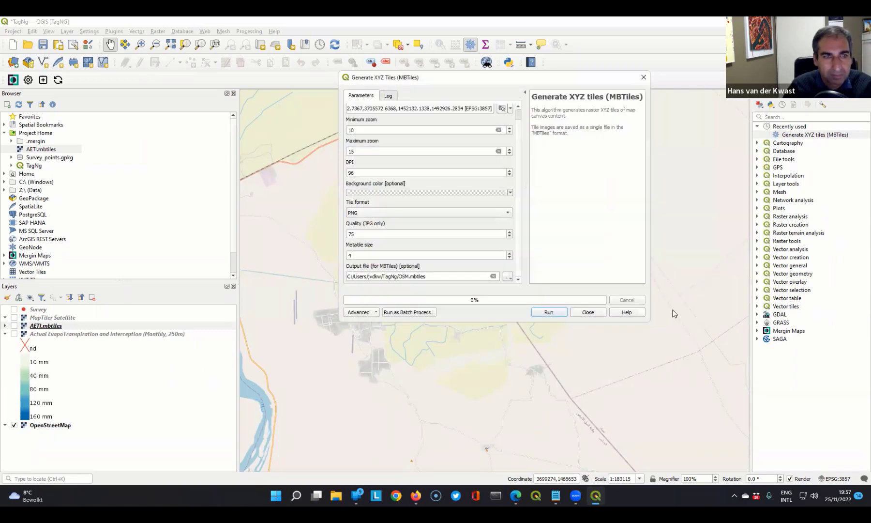
{"action": "left_click", "coordinate": [550, 313]}
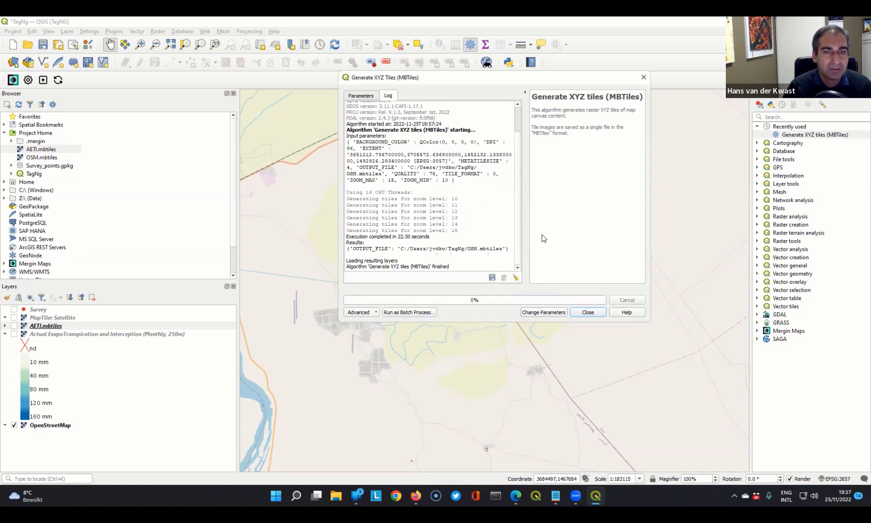
{"action": "left_click", "coordinate": [589, 312]}
- Check the file size of OSM.mbtiles in its file properties
{"action": "left_click", "coordinate": [51, 156]}
{"action": "right_click", "coordinate": [49, 157]}
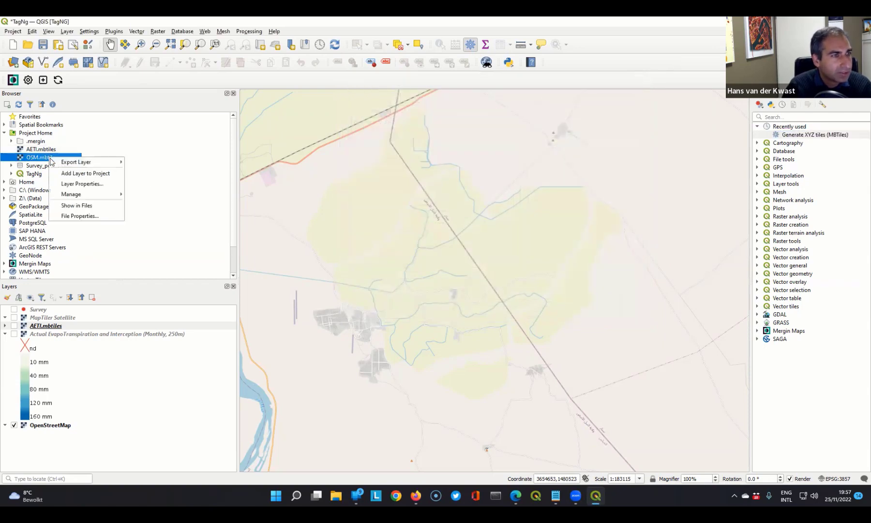
{"action": "left_click", "coordinate": [83, 216]}
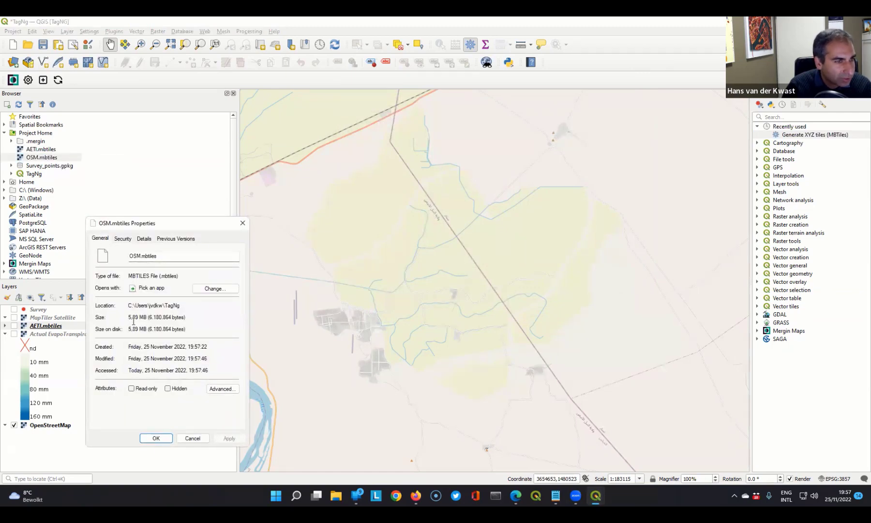
{"action": "left_click", "coordinate": [192, 439]}
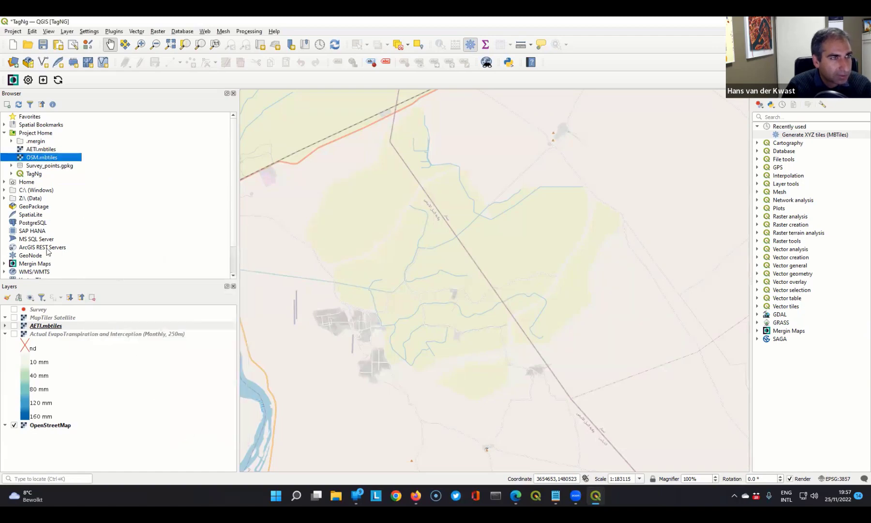
- Add OSM.mbtiles from Project Home to the project, hide the online OpenStreetMap layer, and check the offline tiles by toggling their visibility
{"action": "right_click", "coordinate": [37, 159]}
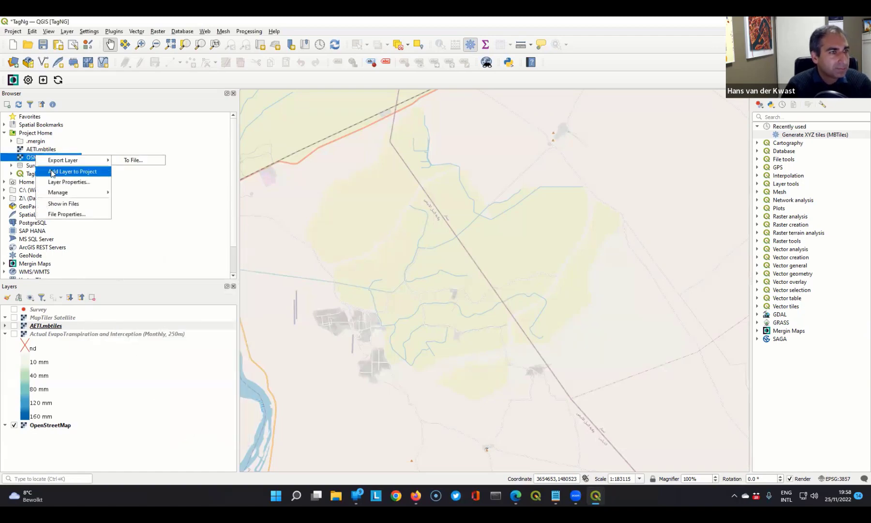
{"action": "left_click", "coordinate": [52, 174]}
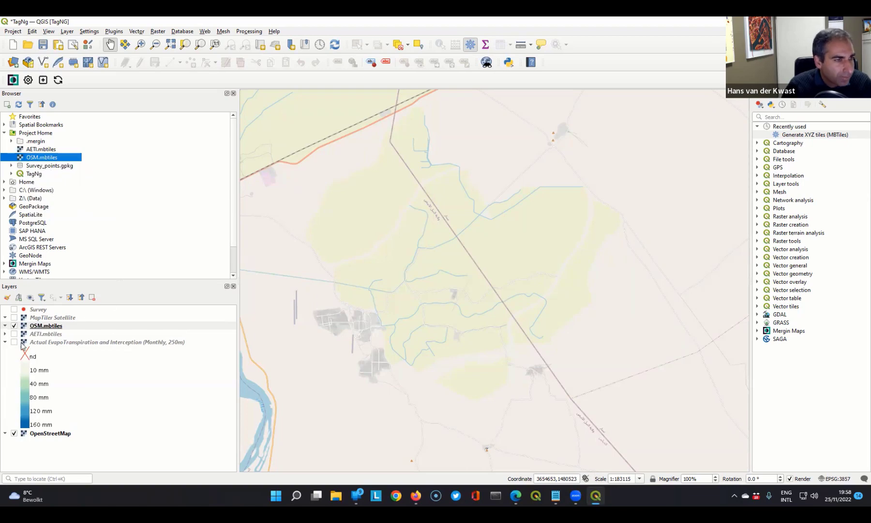
{"action": "left_click", "coordinate": [14, 433]}
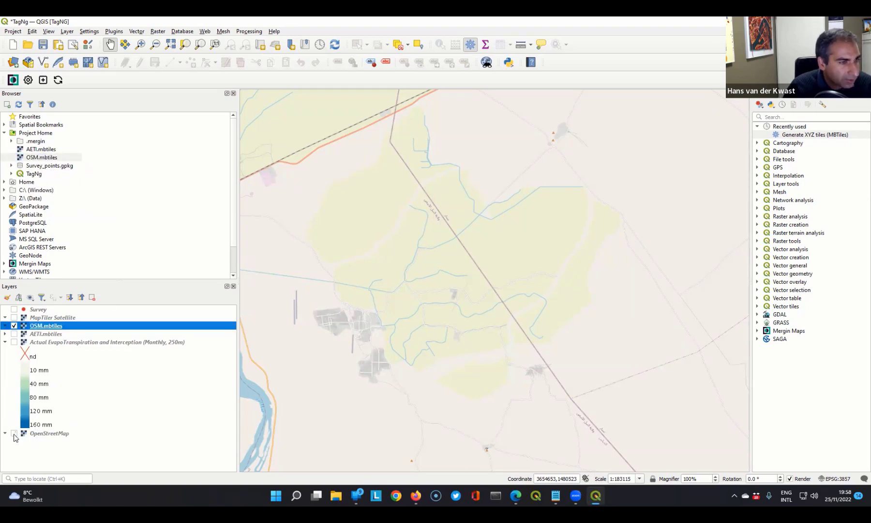
{"action": "left_click", "coordinate": [14, 326]}
{"action": "left_click", "coordinate": [14, 326]}
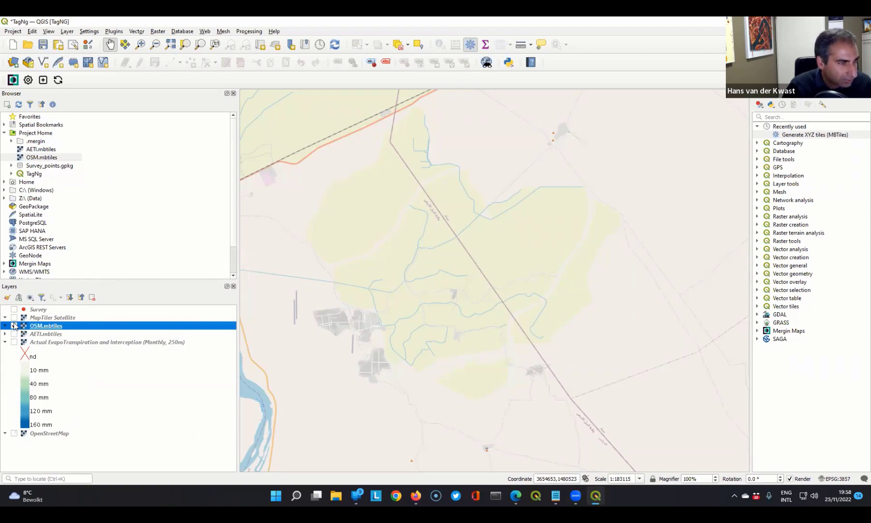
- Show only MapTiler Satellite, then open Generate XYZ tiles (MBTiles) with the current map canvas as extent and a DPI of 96
{"action": "left_click", "coordinate": [14, 326]}
{"action": "left_click", "coordinate": [14, 317]}
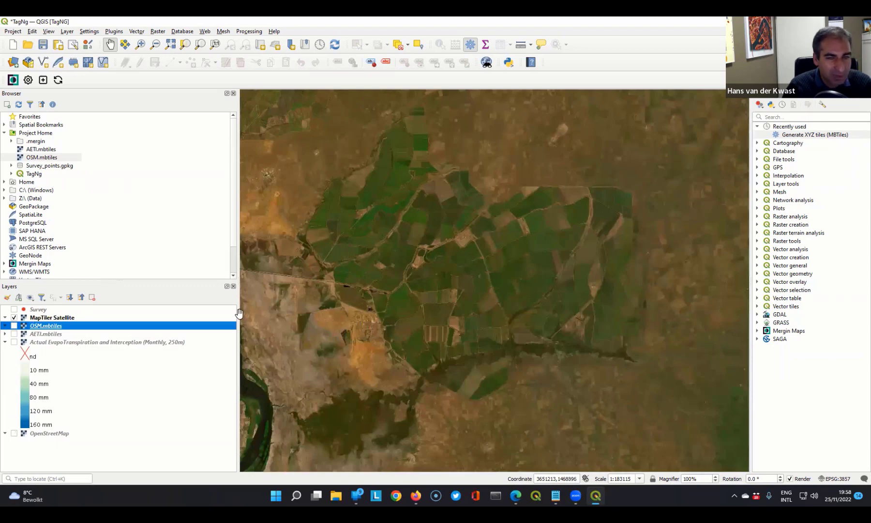
{"action": "double_click", "coordinate": [811, 136]}
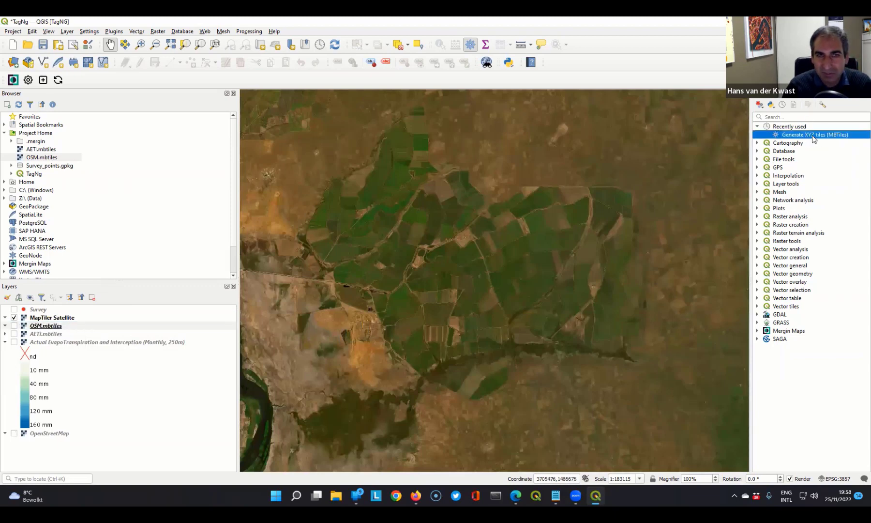
{"action": "left_click", "coordinate": [502, 119]}
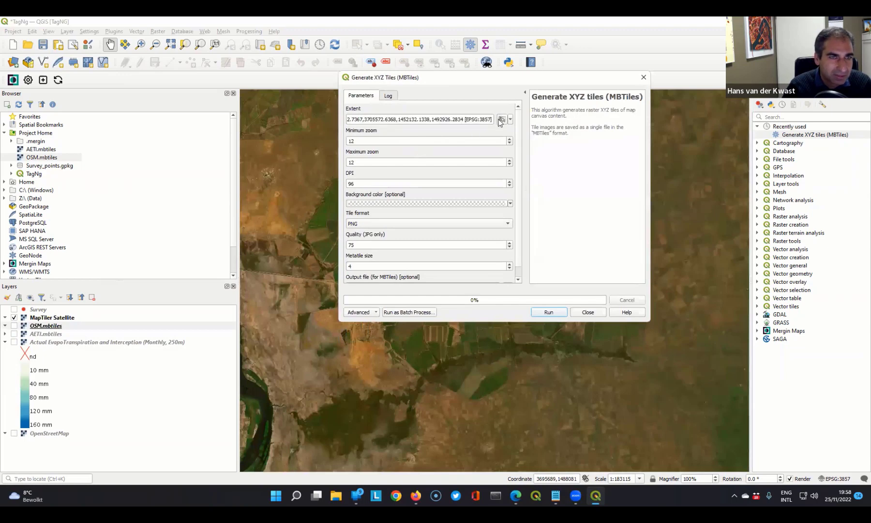
{"action": "double_click", "coordinate": [350, 182]}
{"action": "key", "text": "BackSpace"}
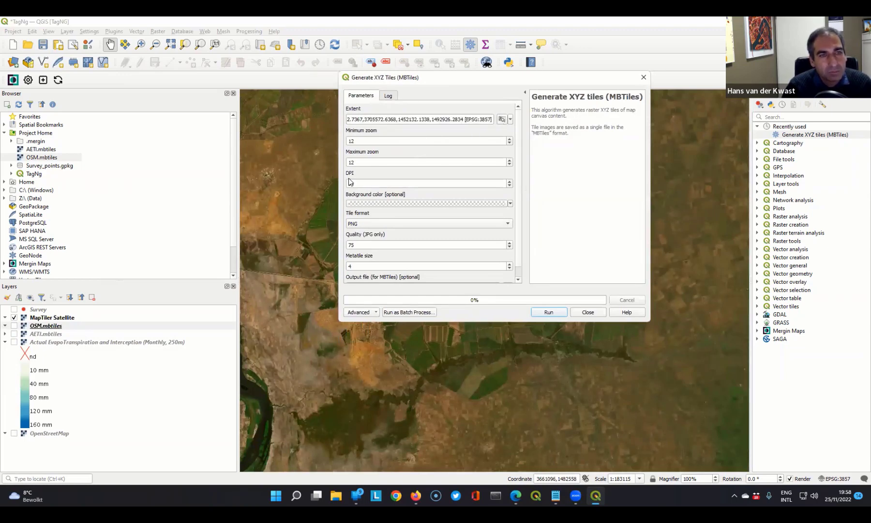
{"action": "type", "text": "96"}
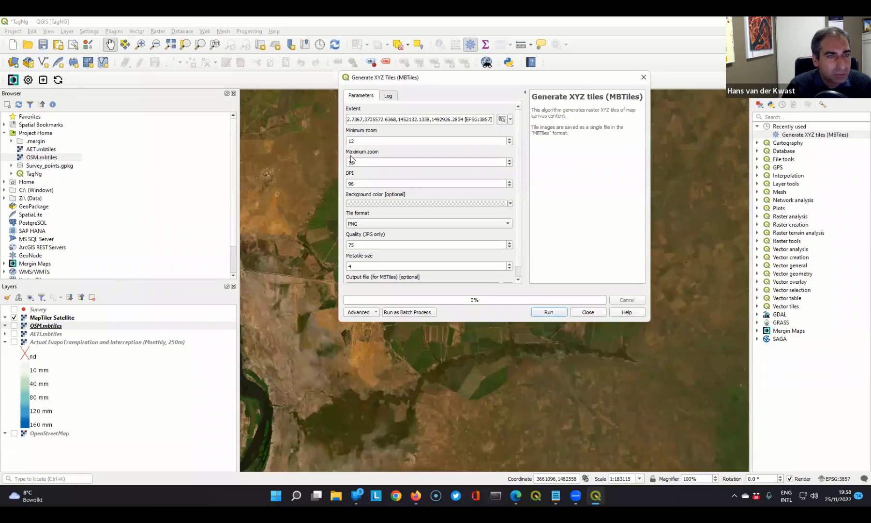
- Set the output file to satellite.mbtiles in the TagNg folder, generate the tiles, and close the tool
{"action": "scroll", "coordinate": [522, 242], "scroll_direction": "down", "scroll_amount": 1}
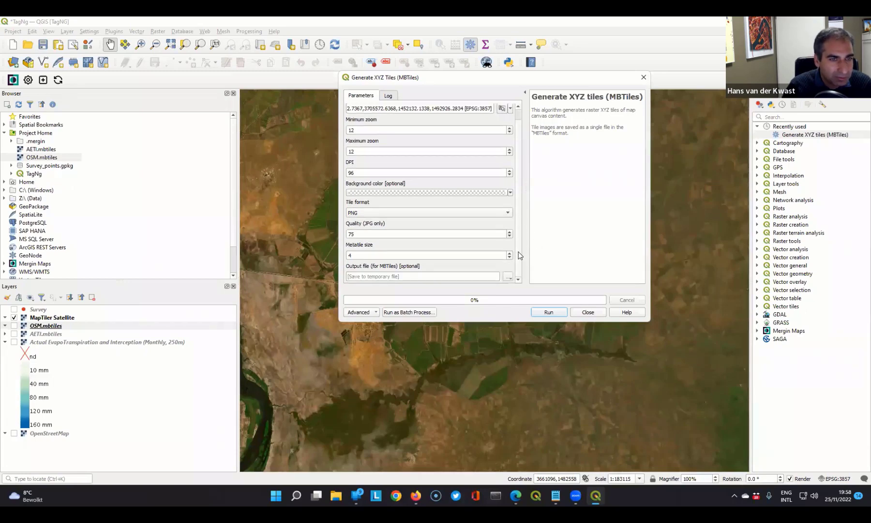
{"action": "left_click", "coordinate": [510, 279]}
{"action": "left_click", "coordinate": [535, 307]}
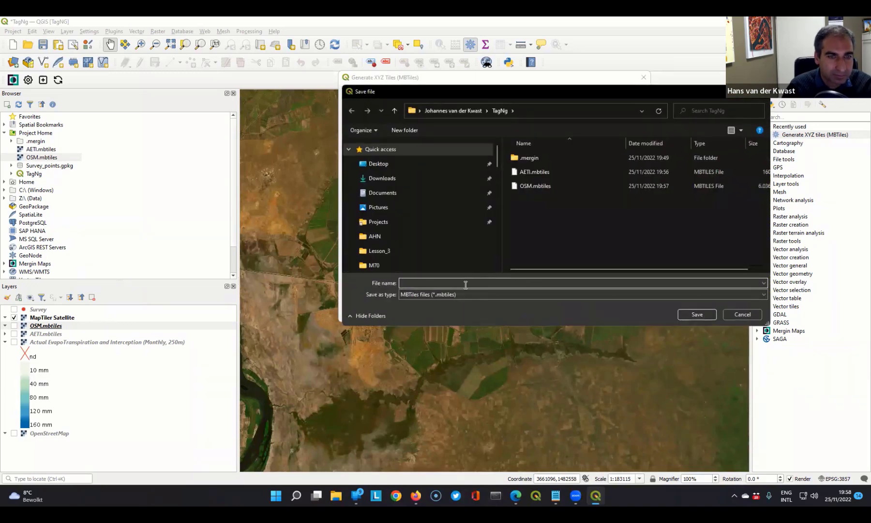
{"action": "type", "text": "mapt"}
{"action": "key", "text": "BackSpace"}
{"action": "key", "text": "BackSpace"}
{"action": "key", "text": "BackSpace"}
{"action": "key", "text": "BackSpace"}
{"action": "type", "text": "satellit"}
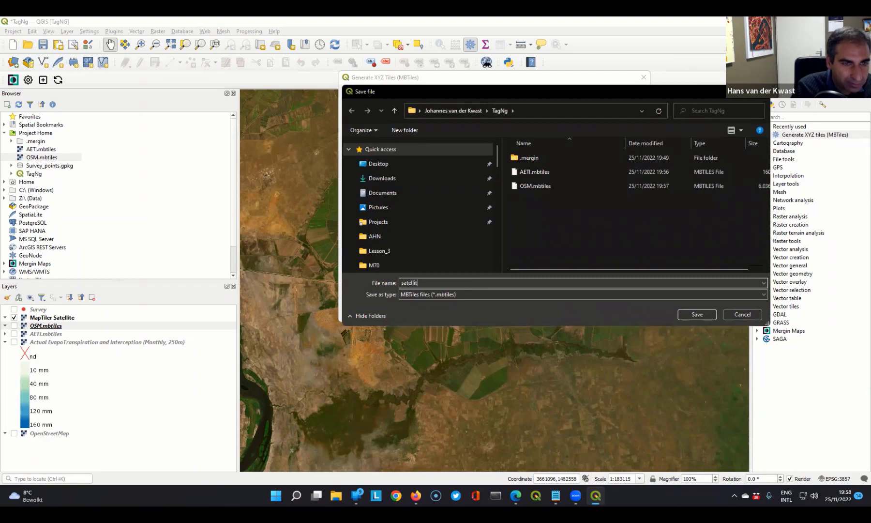
{"action": "type", "text": "e"}
{"action": "left_click", "coordinate": [698, 313]}
{"action": "left_click", "coordinate": [548, 313]}
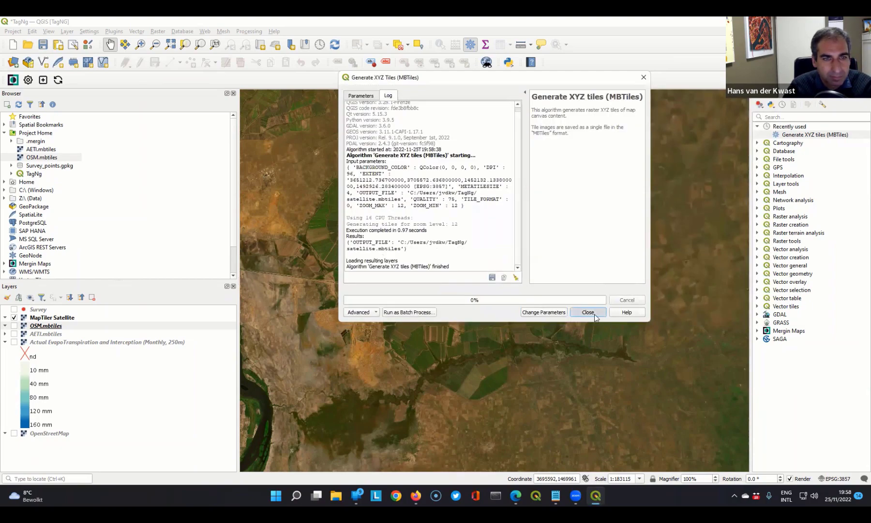
{"action": "left_click", "coordinate": [595, 316]}
- Refresh the browser, add satellite.mbtiles from Project Home to the project, and hide the online MapTiler Satellite layer
{"action": "left_click", "coordinate": [19, 104]}
{"action": "left_click", "coordinate": [51, 165]}
{"action": "right_click", "coordinate": [51, 165]}
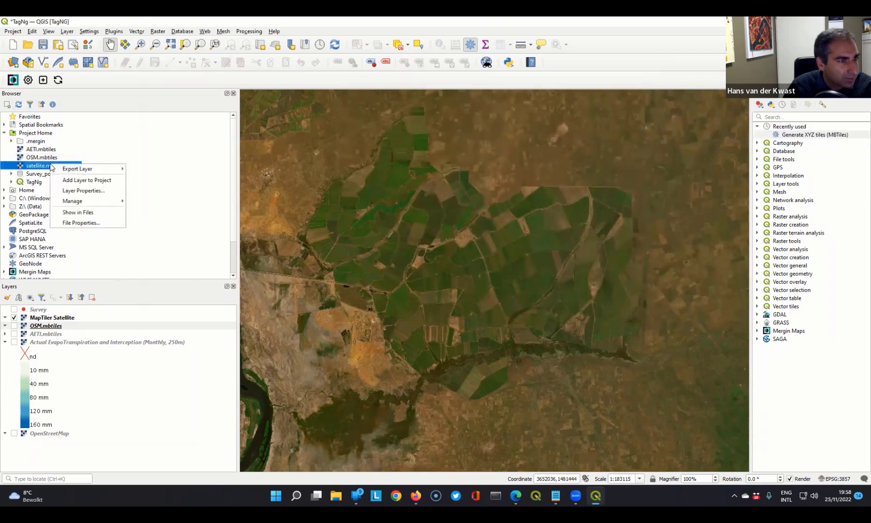
{"action": "left_click", "coordinate": [71, 181]}
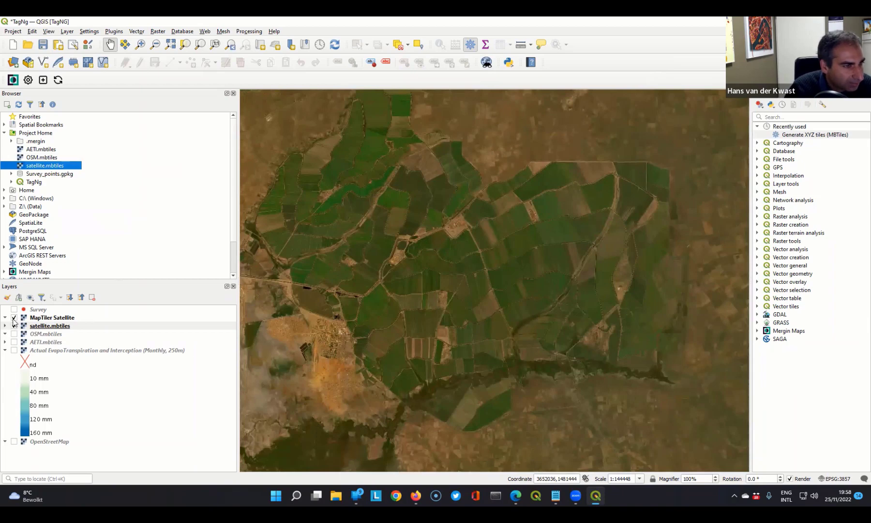
{"action": "left_click", "coordinate": [14, 318]}
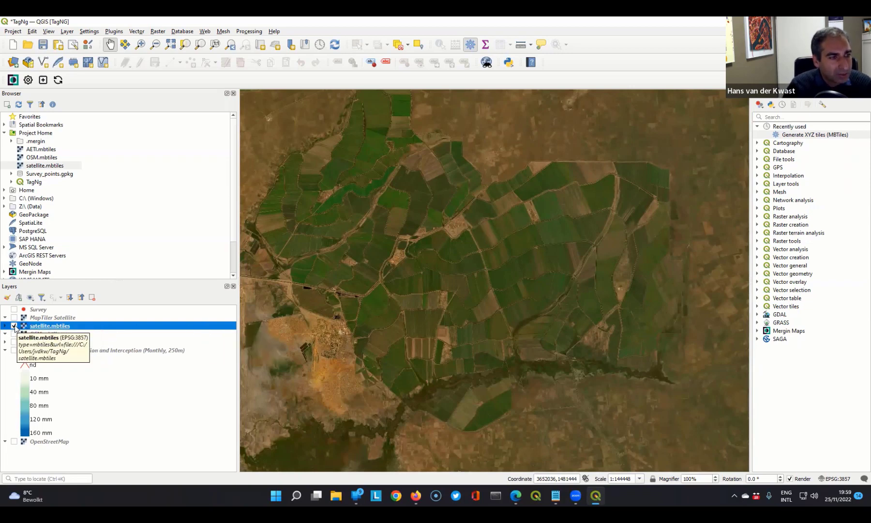
- Show only the Survey and MapTiler Satellite layers and save this view as a map theme named Satellite (online)
{"action": "left_click", "coordinate": [14, 326]}
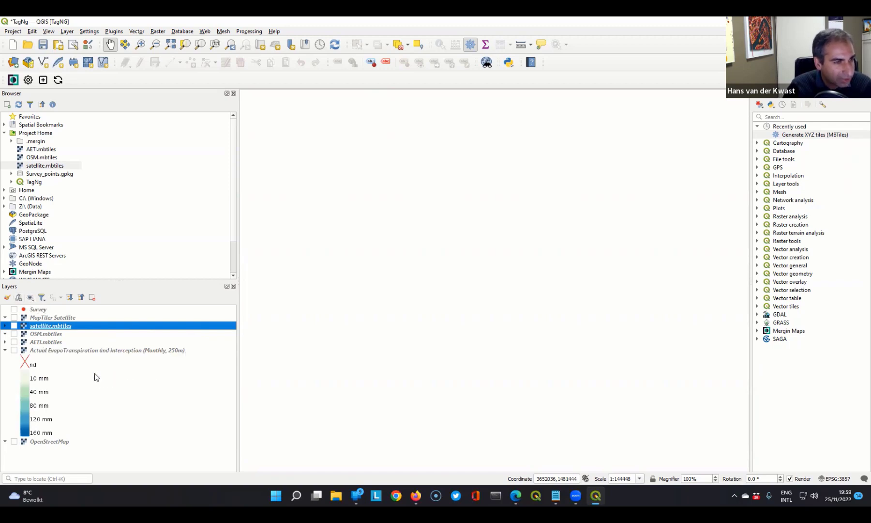
{"action": "left_click", "coordinate": [15, 309]}
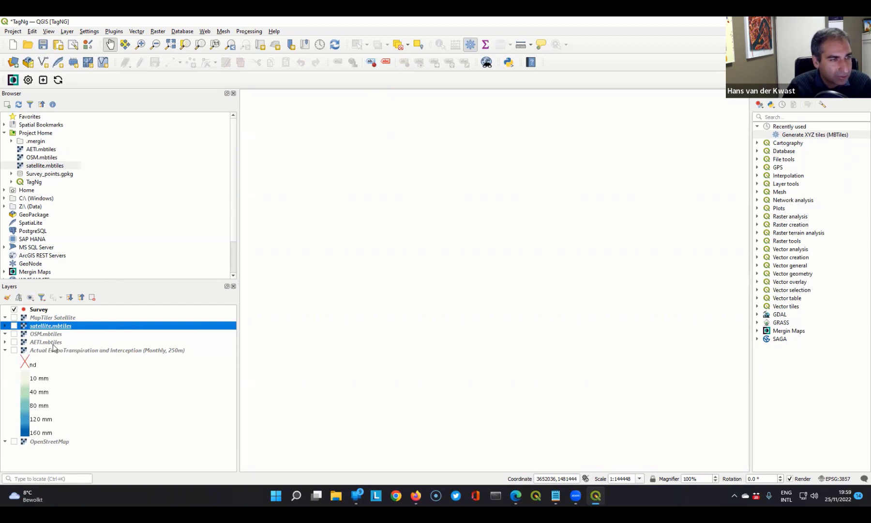
{"action": "left_click", "coordinate": [14, 317]}
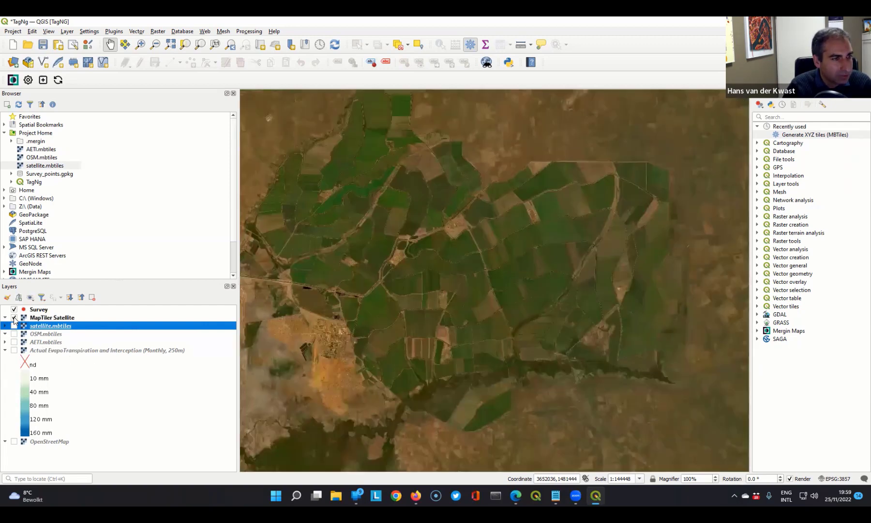
{"action": "left_click", "coordinate": [30, 297]}
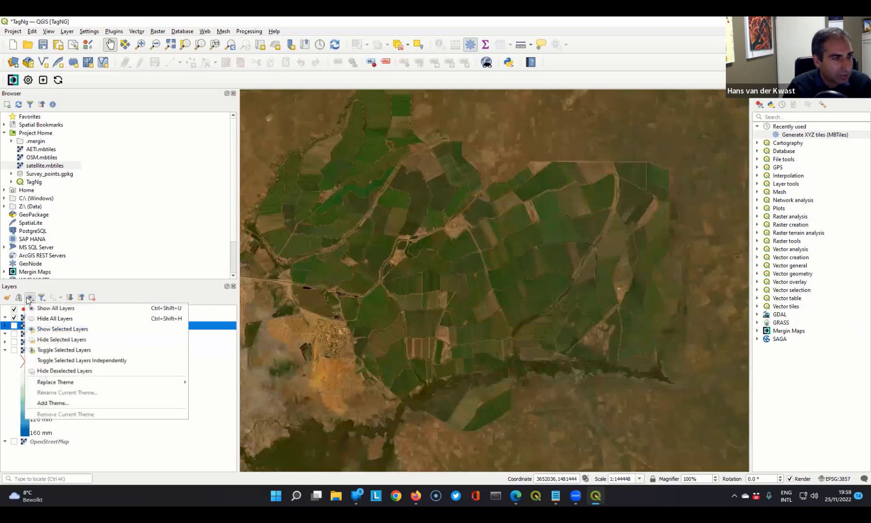
{"action": "left_click", "coordinate": [53, 403]}
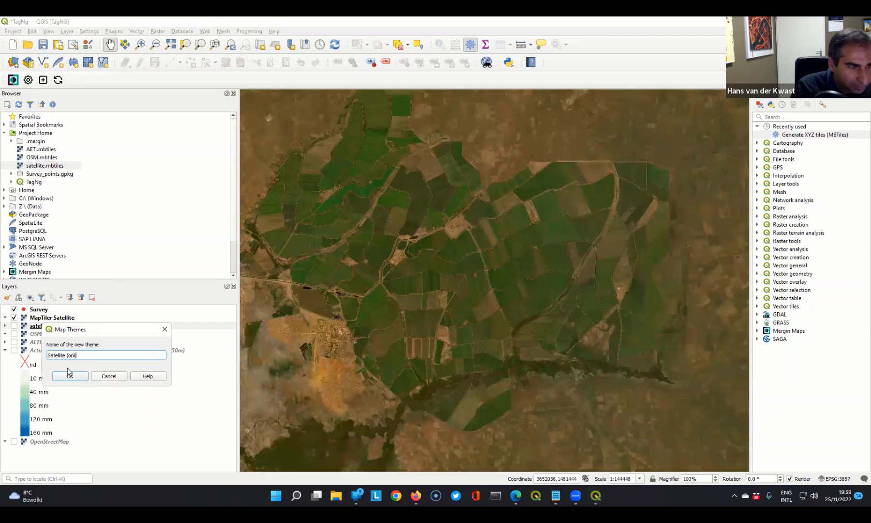
{"action": "left_click", "coordinate": [65, 376]}
- Replace MapTiler Satellite with satellite.mbtiles as the visible background and add a map theme named Satellite (offline)
{"action": "left_click", "coordinate": [14, 317]}
{"action": "left_click", "coordinate": [14, 325]}
{"action": "left_click", "coordinate": [30, 297]}
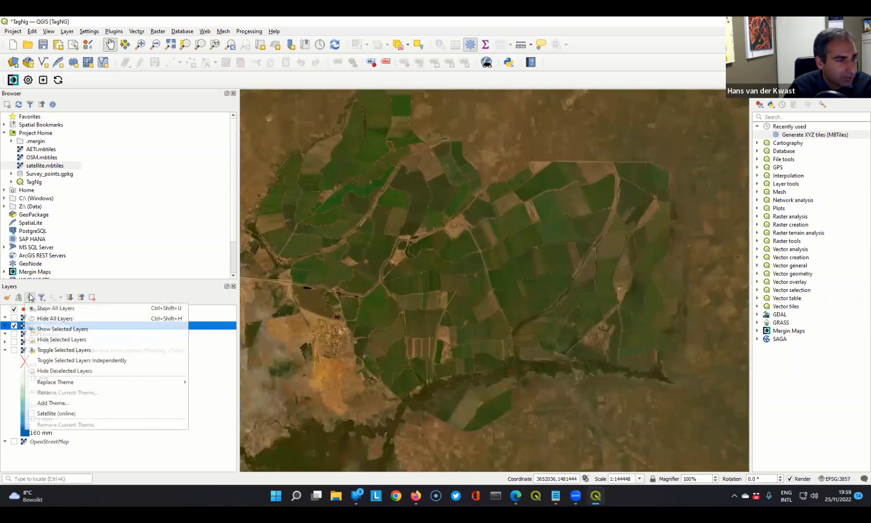
{"action": "left_click", "coordinate": [53, 402]}
{"action": "type", "text": "Satellite (offline"}
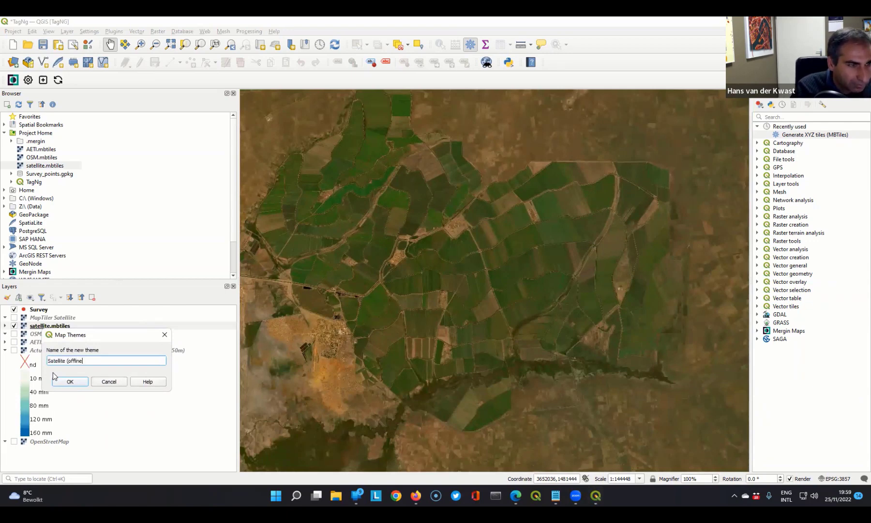
{"action": "left_click", "coordinate": [62, 383]}
- Show OSM.mbtiles instead of satellite.mbtiles and add a map theme named OpenStreetMap (offline)
{"action": "left_click", "coordinate": [14, 326]}
{"action": "left_click", "coordinate": [14, 333]}
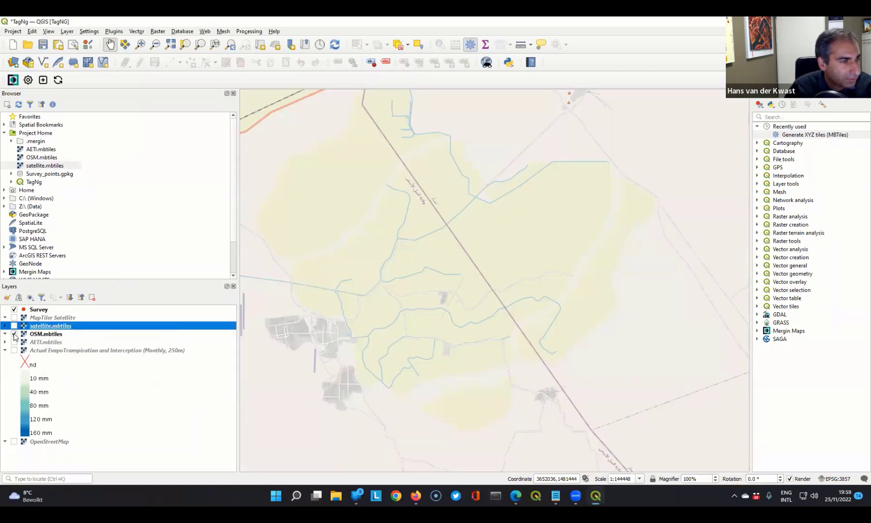
{"action": "left_click", "coordinate": [30, 298]}
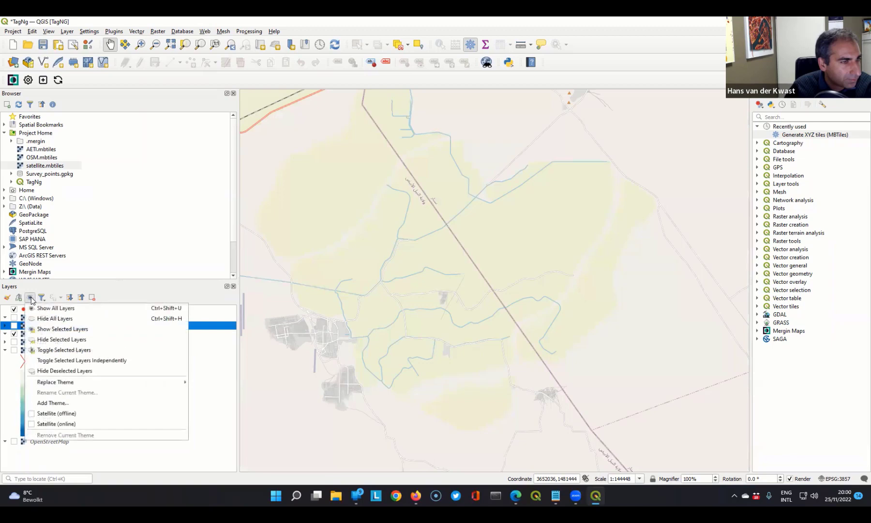
{"action": "left_click", "coordinate": [43, 403]}
{"action": "type", "text": "Open"}
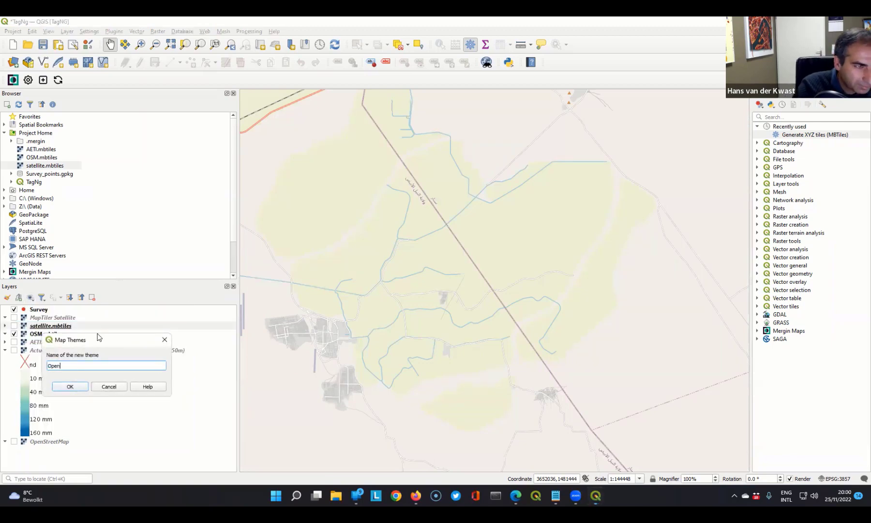
{"action": "type", "text": "StreetMap"}
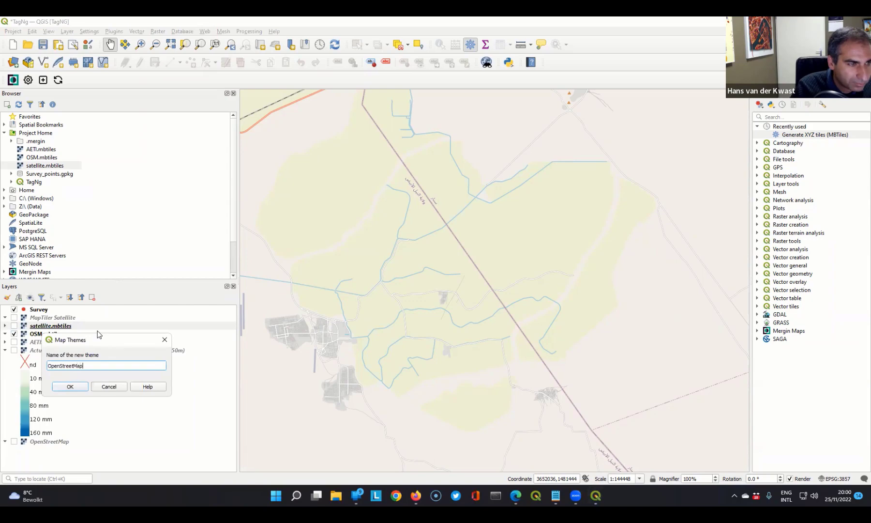
{"action": "type", "text": " (offline"}
{"action": "left_click", "coordinate": [80, 388]}
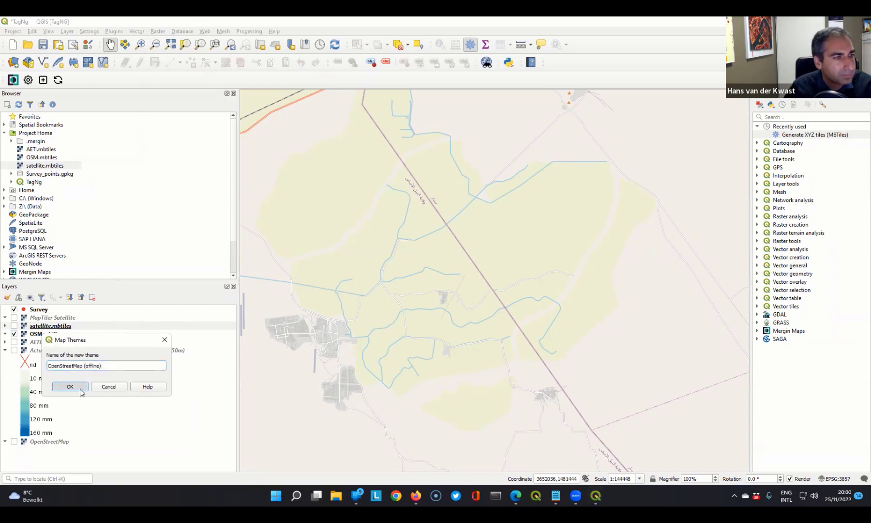
- Hide OSM.mbtiles, show the online OpenStreetMap layer, and add a map theme named OpenStreetMap (online)
{"action": "left_click", "coordinate": [14, 334]}
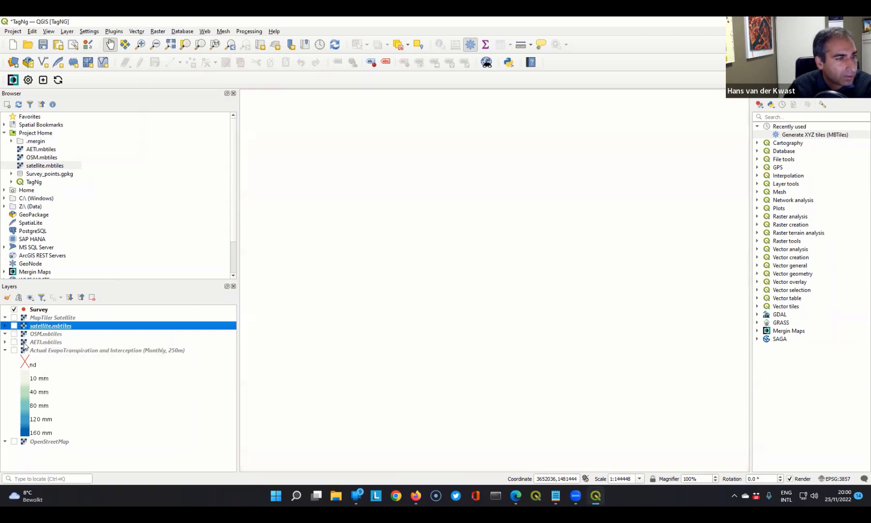
{"action": "left_click", "coordinate": [14, 441]}
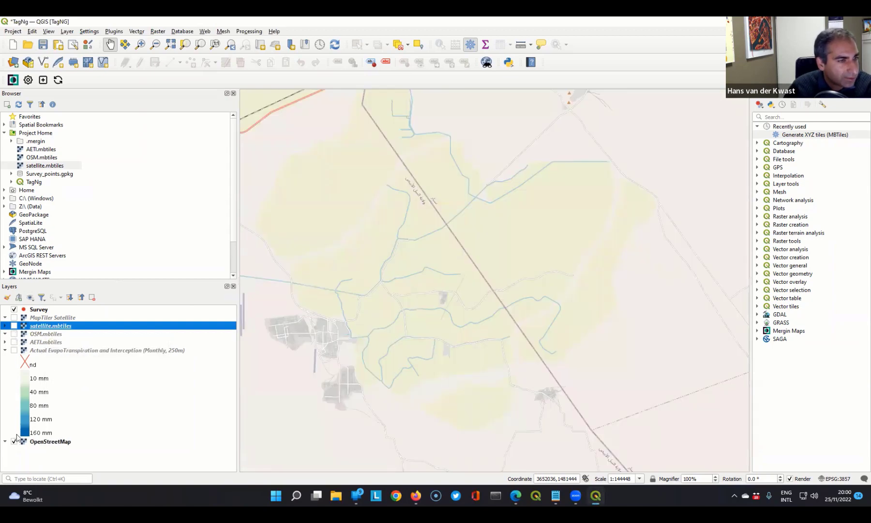
{"action": "left_click", "coordinate": [30, 297]}
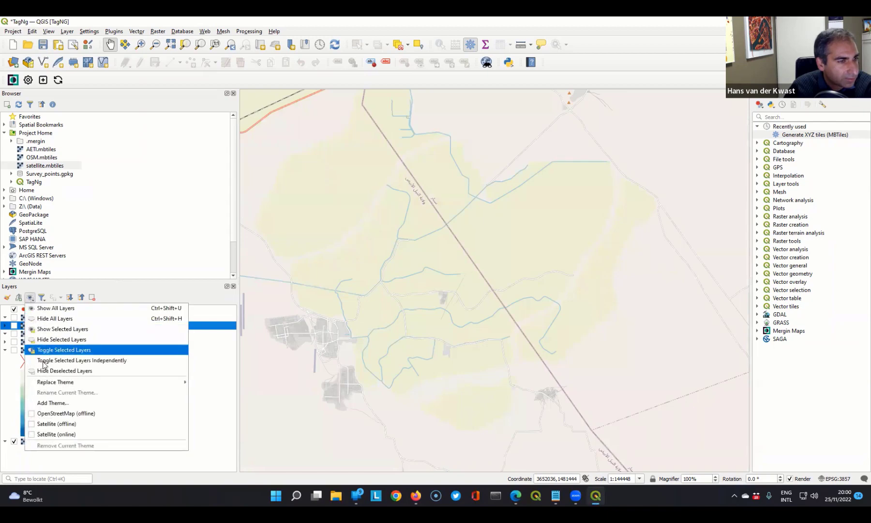
{"action": "left_click", "coordinate": [53, 403]}
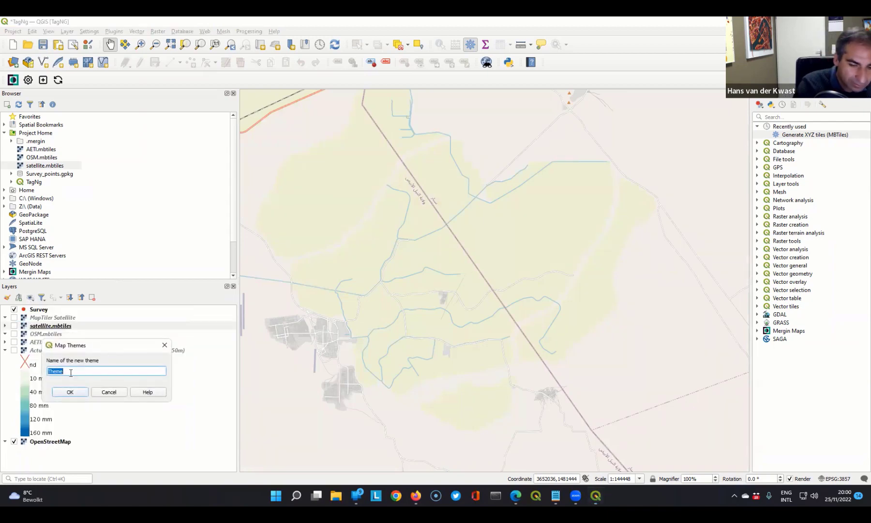
{"action": "type", "text": "OpenStre"}
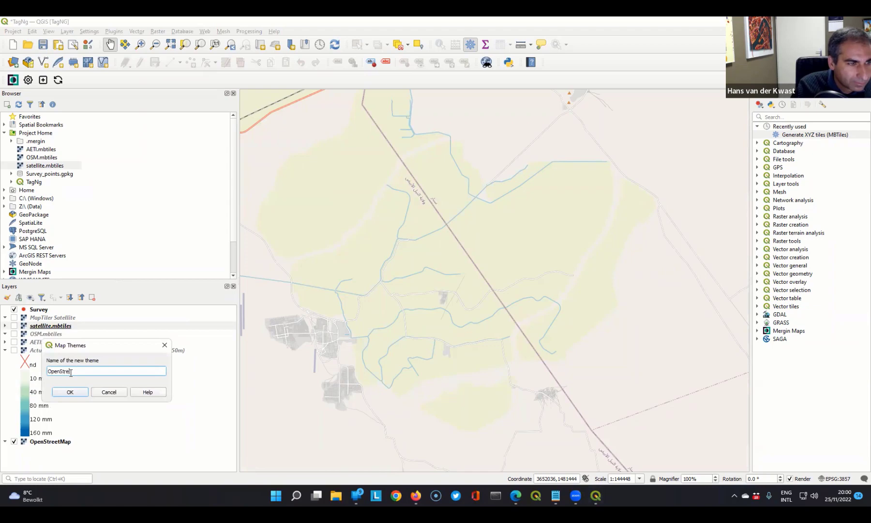
{"action": "type", "text": "etMap ("}
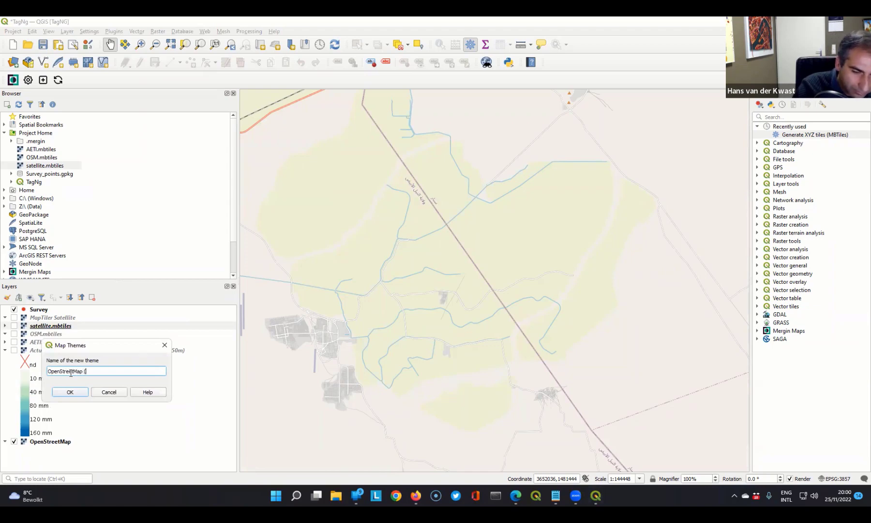
{"action": "type", "text": "online"}
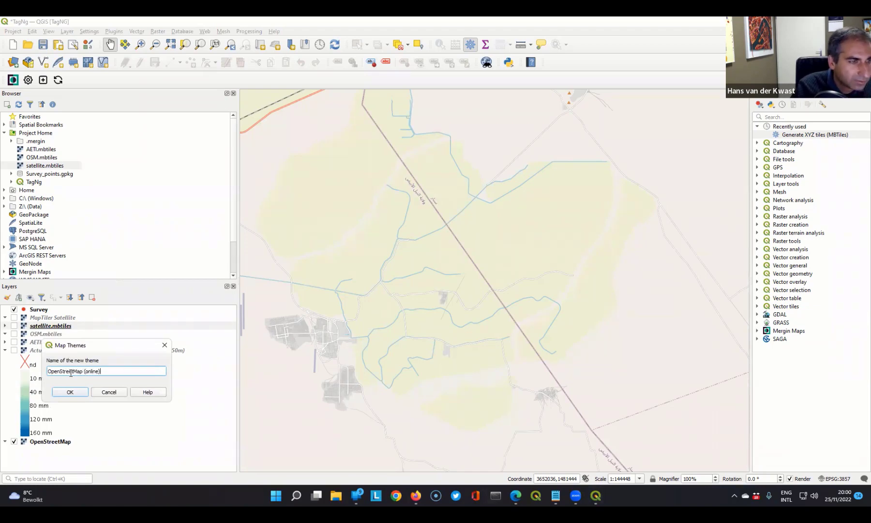
{"action": "left_click", "coordinate": [77, 392]}
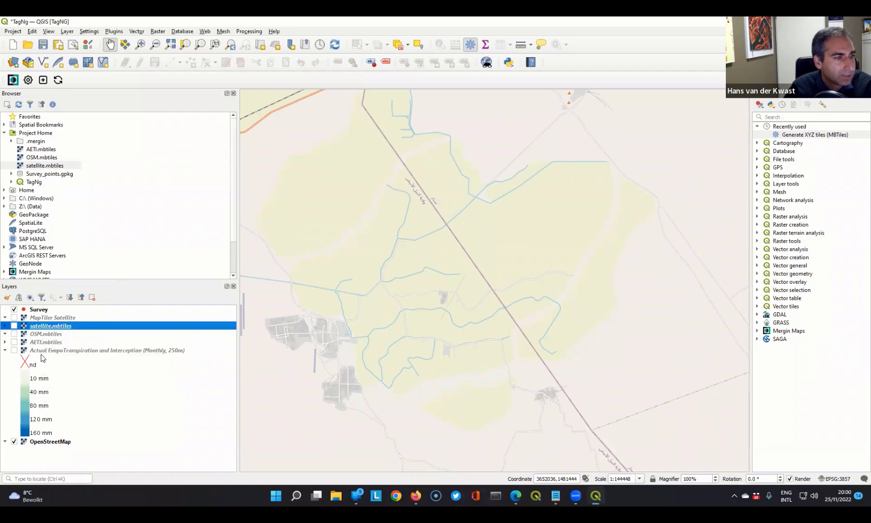
- Swap OpenStreetMap for the Actual EvapoTranspiration and Interception layer and add a map theme named AETI (online)
{"action": "left_click", "coordinate": [14, 441]}
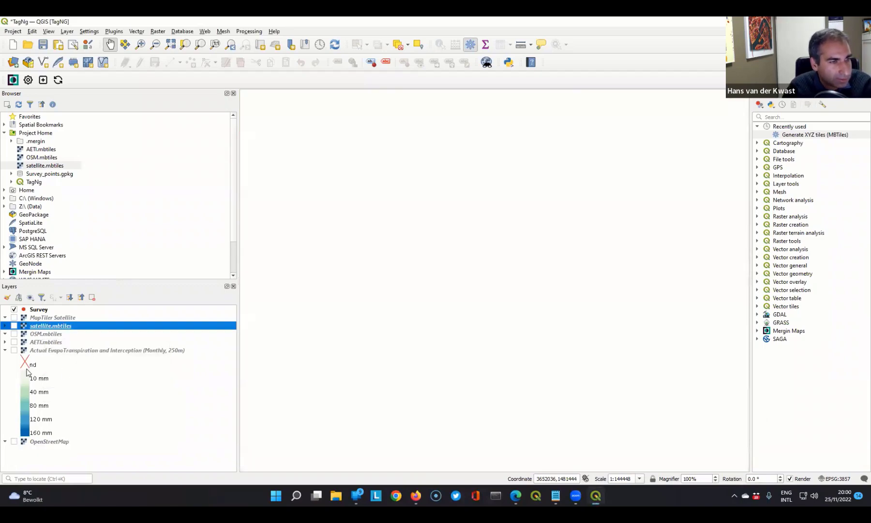
{"action": "left_click", "coordinate": [14, 350]}
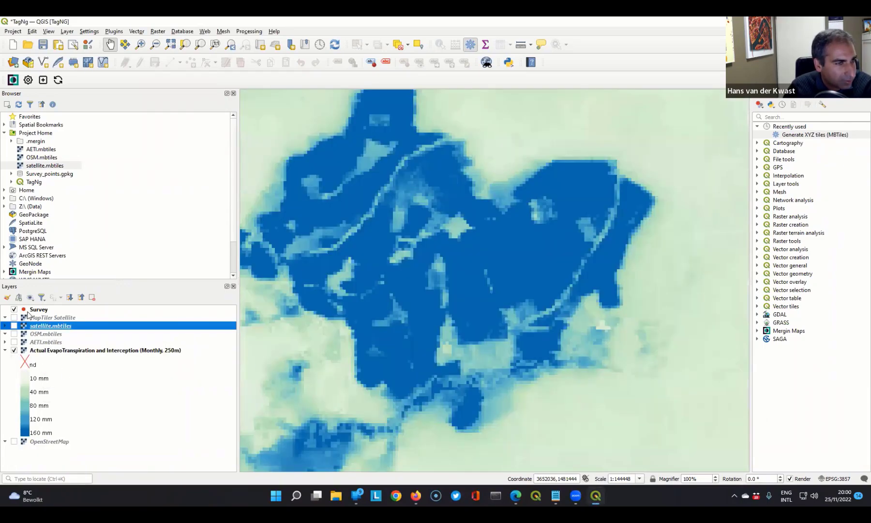
{"action": "left_click", "coordinate": [30, 297]}
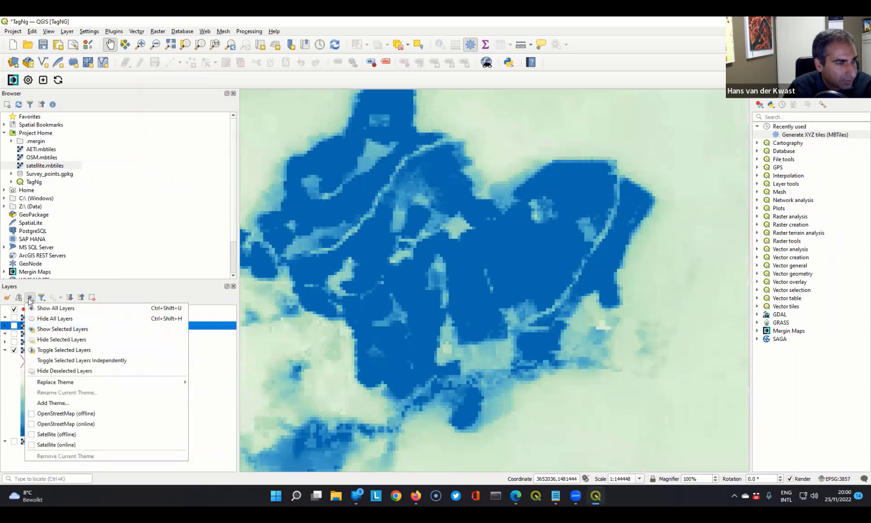
{"action": "left_click", "coordinate": [51, 403]}
{"action": "type", "text": "AE"}
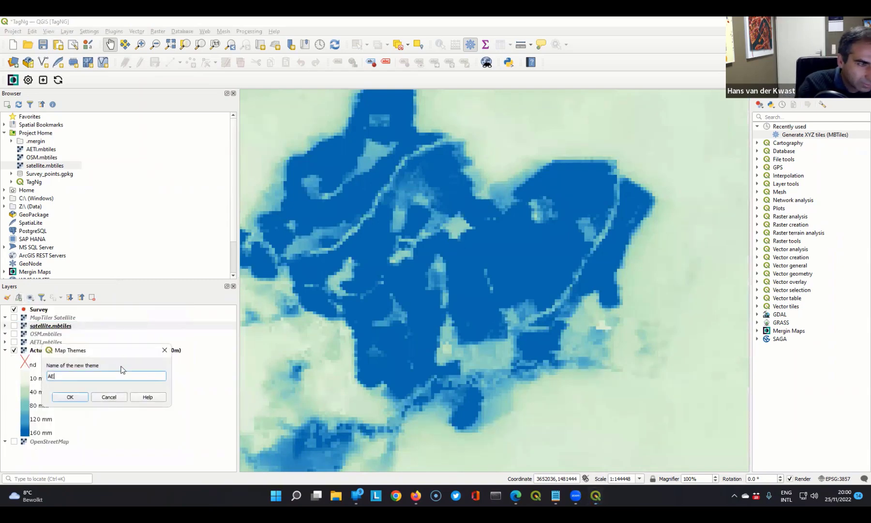
{"action": "type", "text": "TI (online)"}
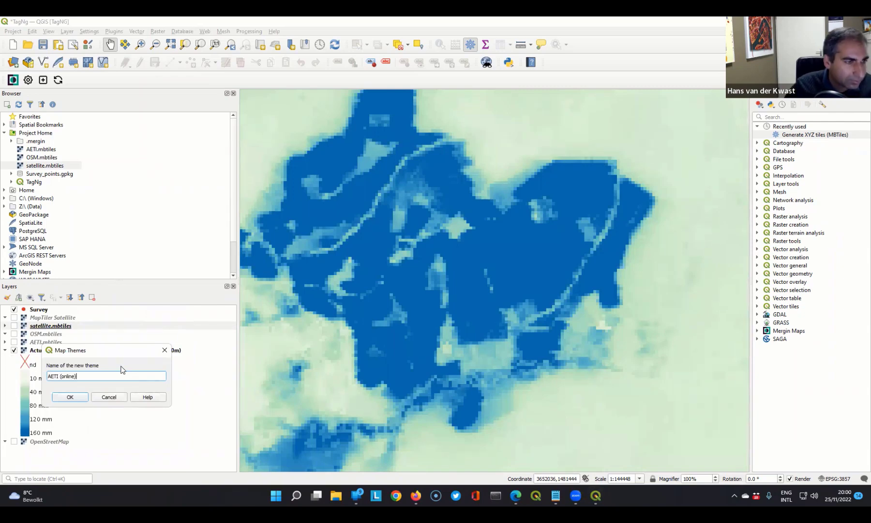
{"action": "left_click", "coordinate": [80, 395]}
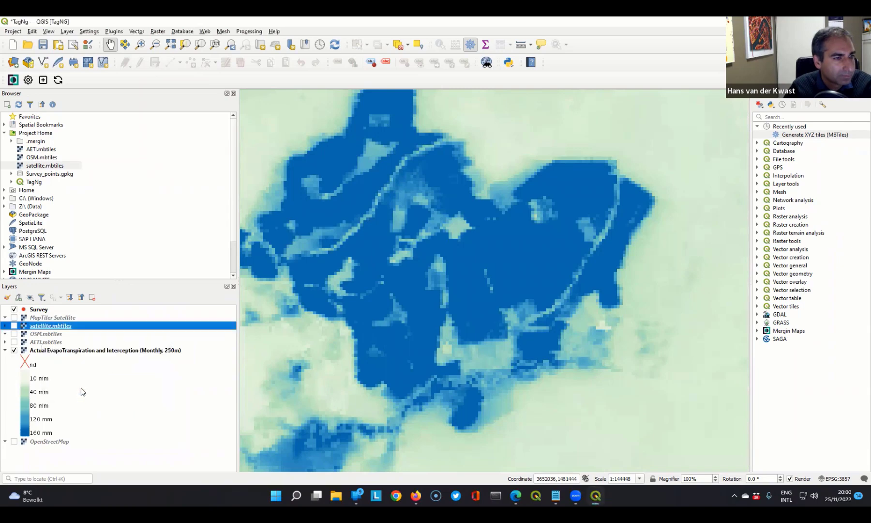
- Show AETI.mbtiles instead of the online evapotranspiration layer and add a map theme named AETI (offline)
{"action": "left_click", "coordinate": [14, 350]}
{"action": "left_click", "coordinate": [14, 342]}
{"action": "left_click", "coordinate": [30, 298]}
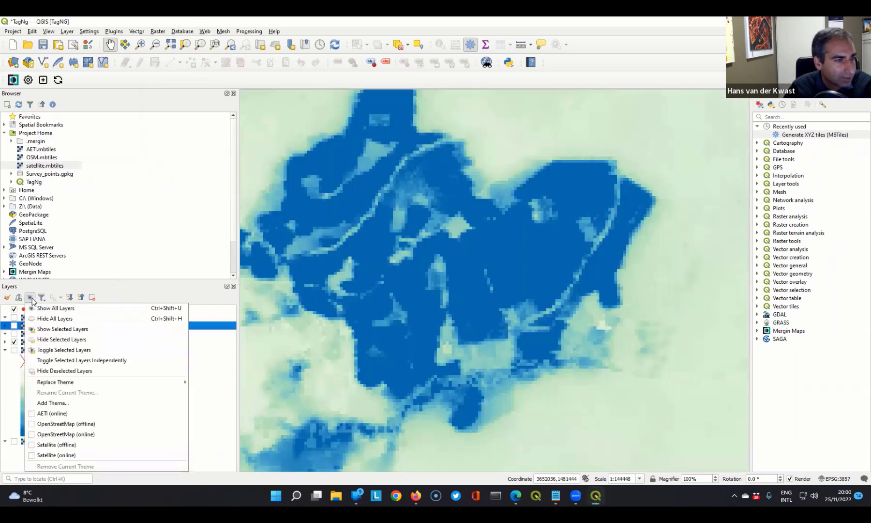
{"action": "left_click", "coordinate": [57, 403]}
{"action": "type", "text": "A"}
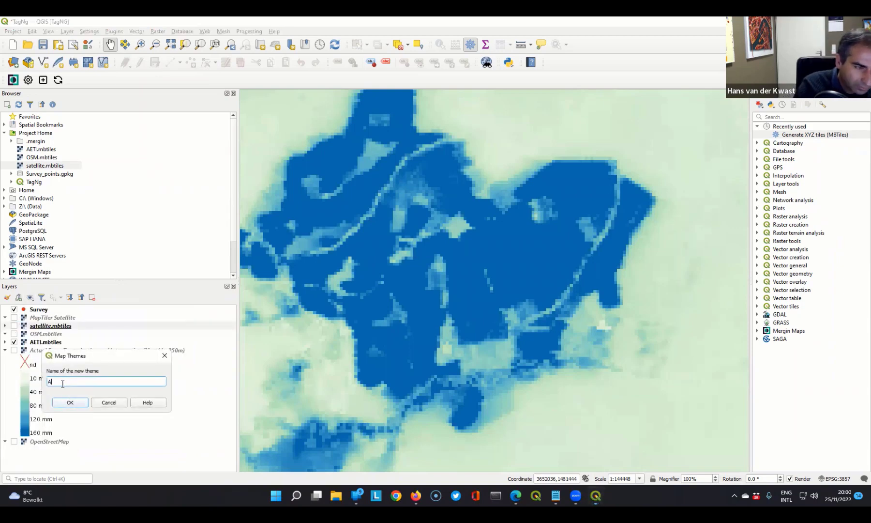
{"action": "type", "text": "ETI (o"}
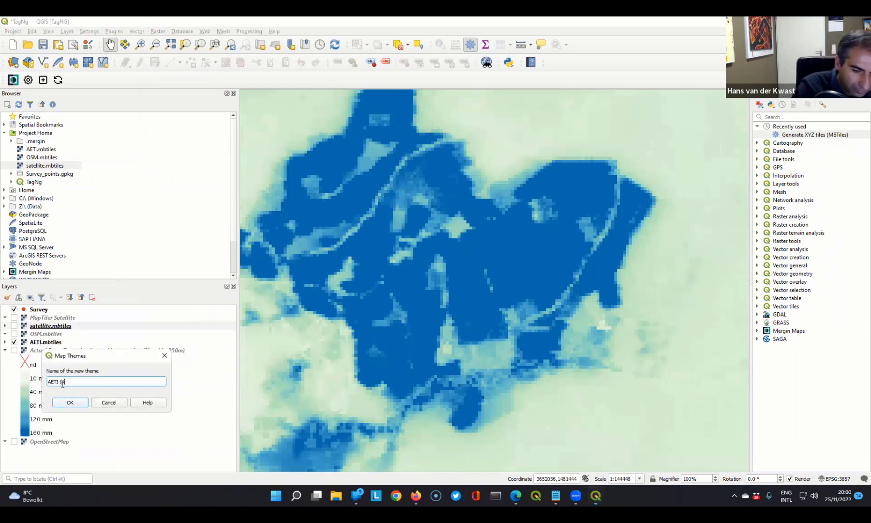
{"action": "type", "text": "ffline)"}
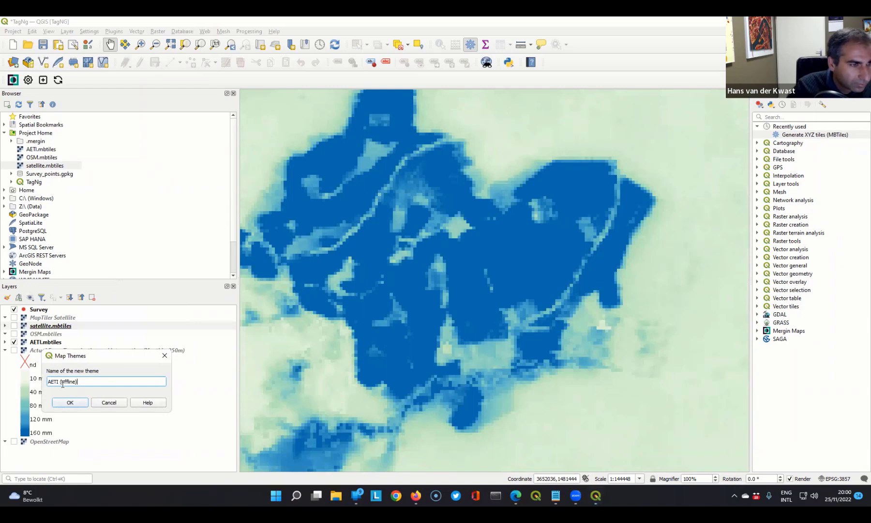
{"action": "left_click", "coordinate": [70, 402]}
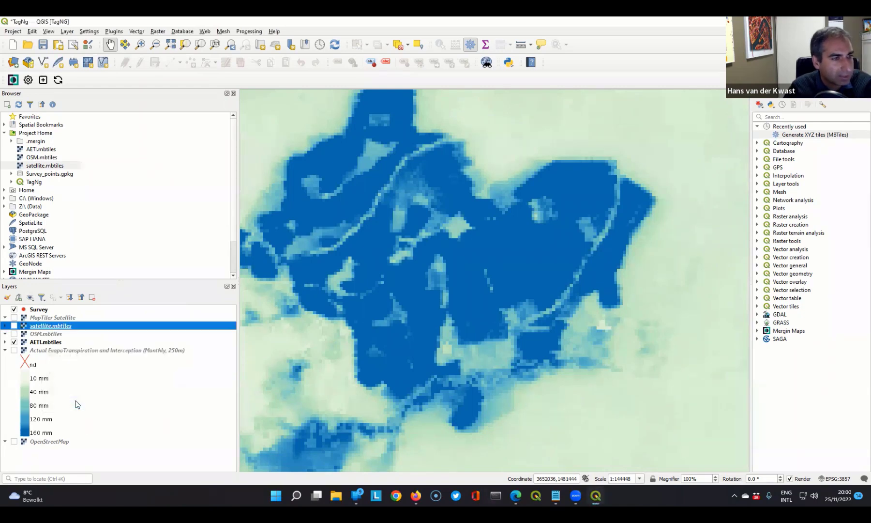
- Test the saved map themes by switching to OpenStreetMap (offline) and then to Satellite (offline)
{"action": "left_click", "coordinate": [30, 297]}
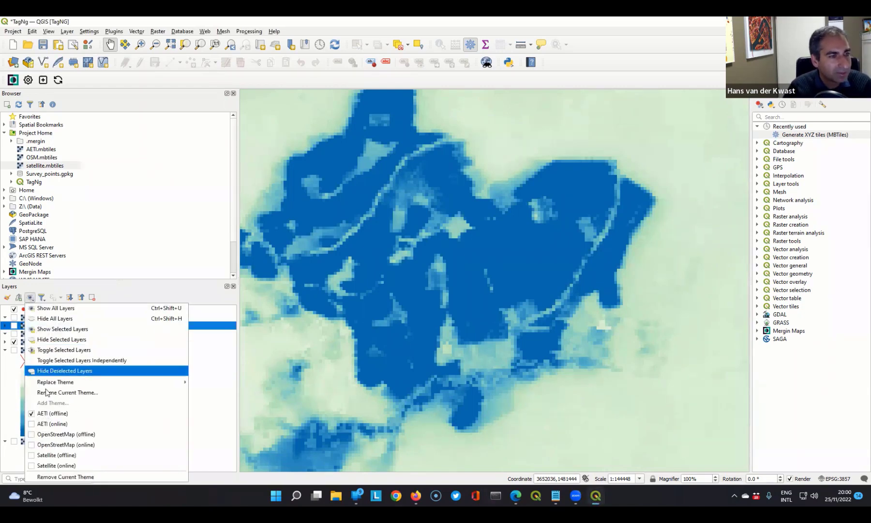
{"action": "left_click", "coordinate": [47, 434]}
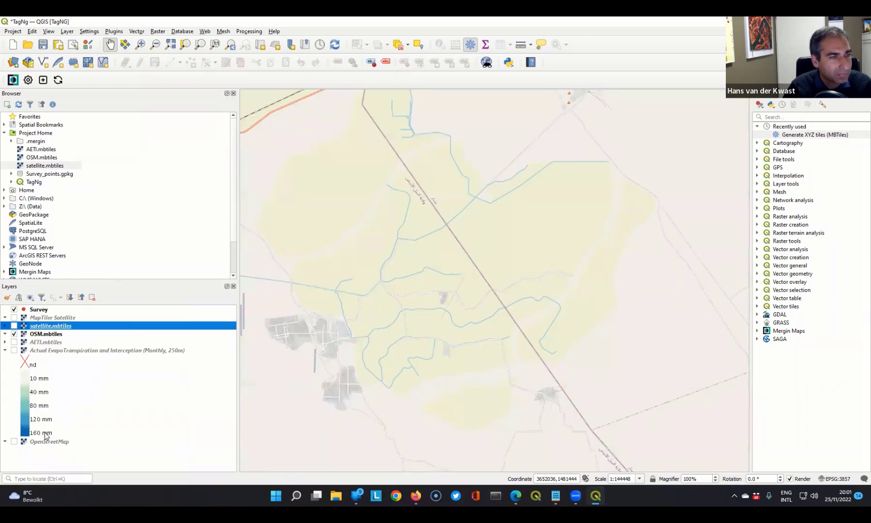
{"action": "left_click", "coordinate": [30, 298]}
{"action": "left_click", "coordinate": [46, 454]}
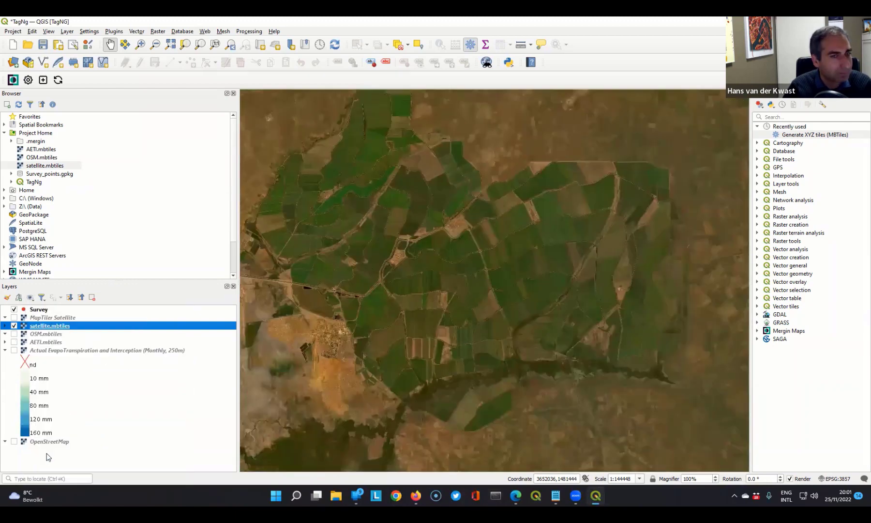
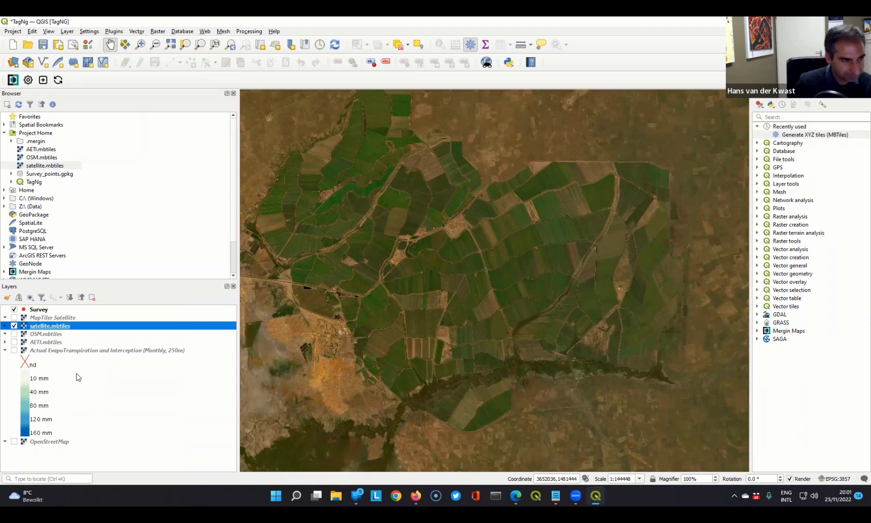
- Open the attribute table of the Survey layer and save the TagNg project
{"action": "left_click", "coordinate": [37, 309]}
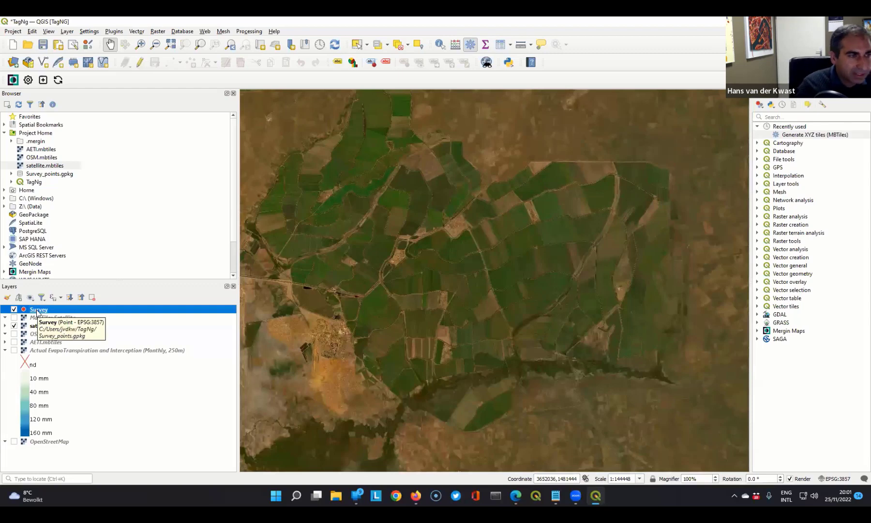
{"action": "right_click", "coordinate": [36, 310]}
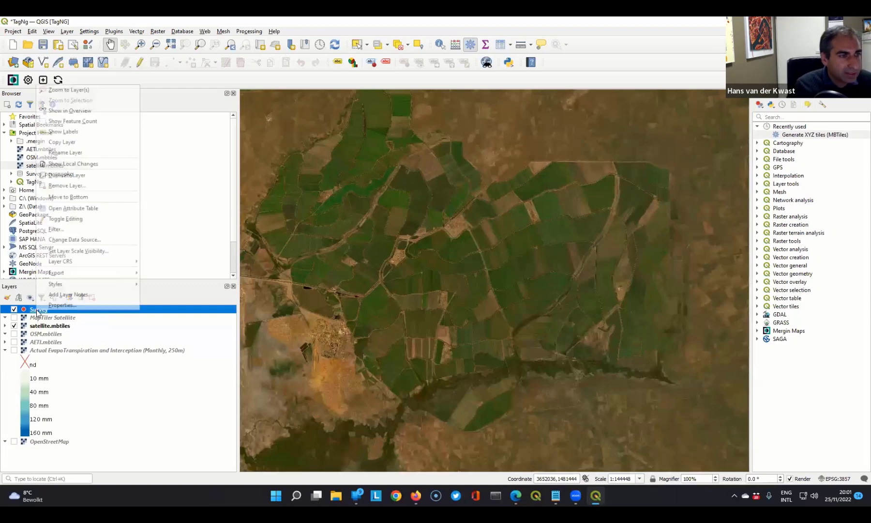
{"action": "left_click", "coordinate": [68, 209]}
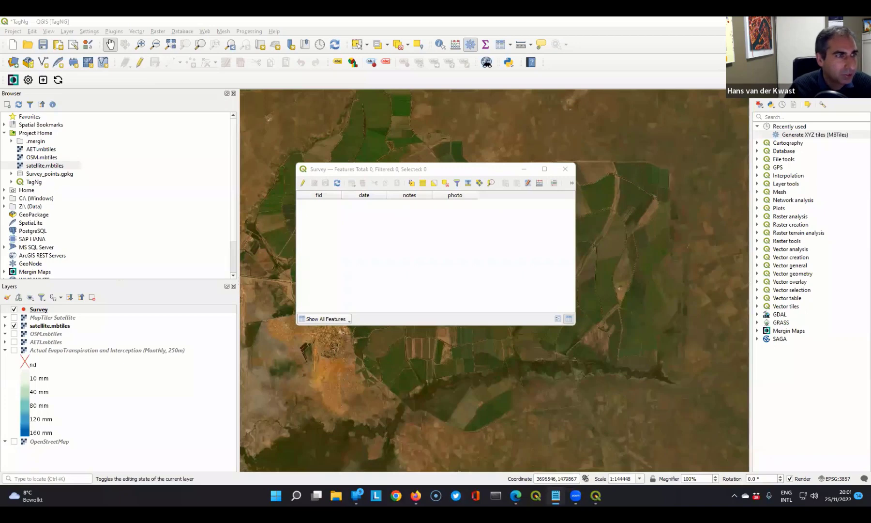
{"action": "left_click", "coordinate": [44, 45]}
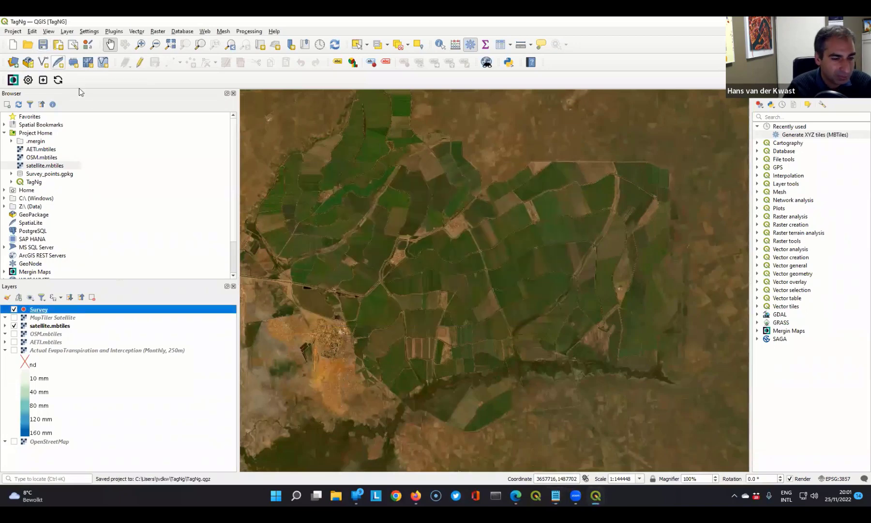
- Bring the Survey attribute table back to the front and enable editing in an enlarged table window
{"action": "key", "text": "alt+Tab"}
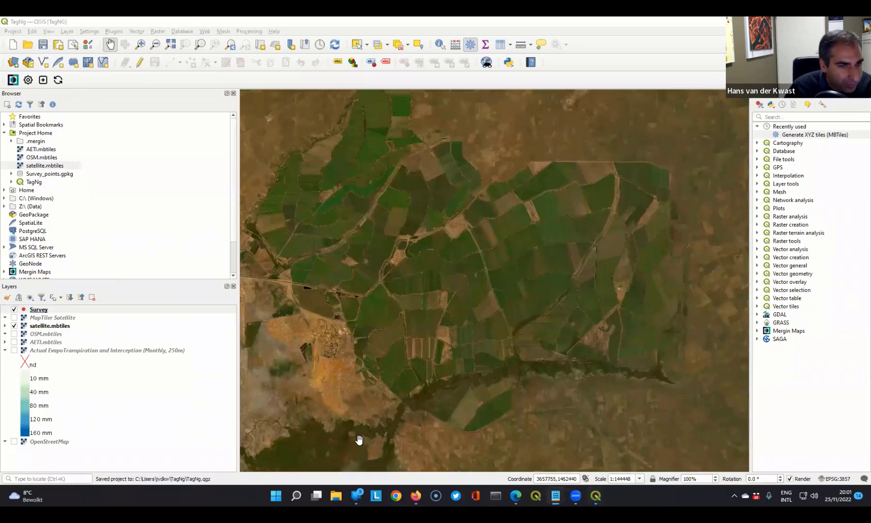
{"action": "mouse_move", "coordinate": [596, 495]}
{"action": "left_click", "coordinate": [632, 457]}
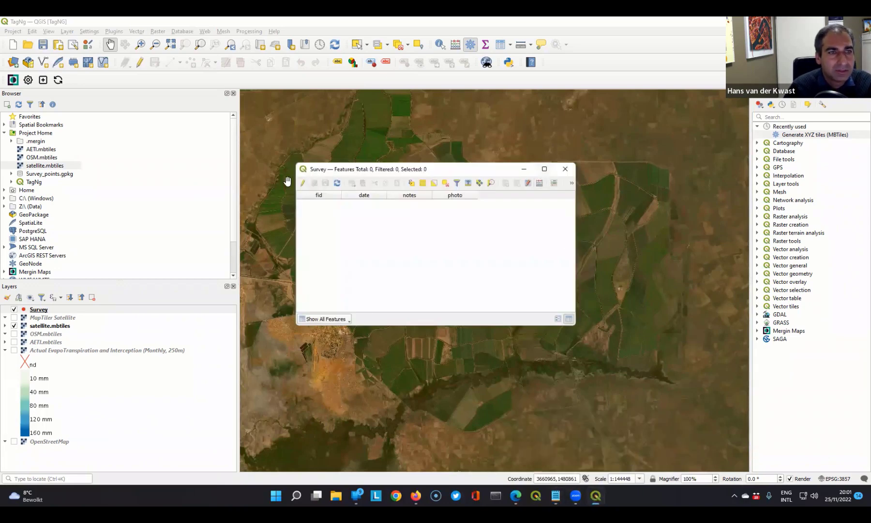
{"action": "left_click", "coordinate": [301, 184]}
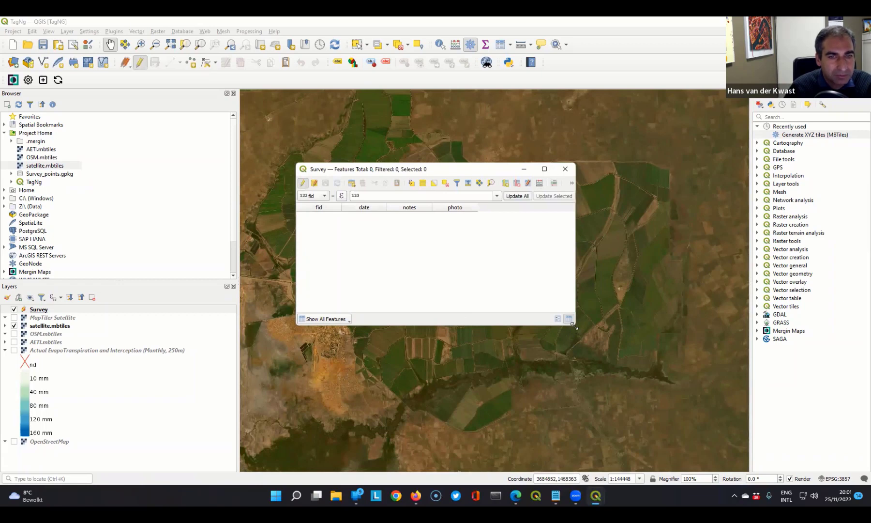
{"action": "left_click_drag", "start_coordinate": [574, 326], "coordinate": [735, 433]}
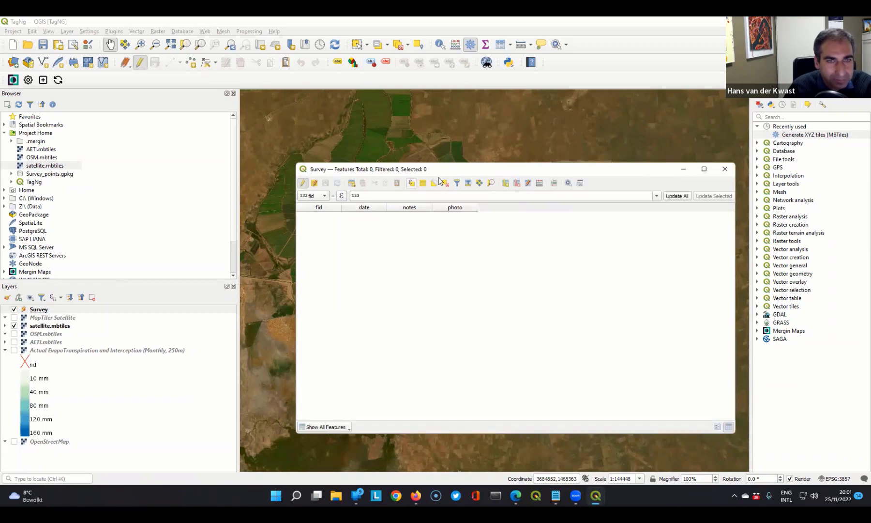
- Add a Text (string) field named ObsNr with a length of 10 to the Survey layer
{"action": "left_click", "coordinate": [504, 183]}
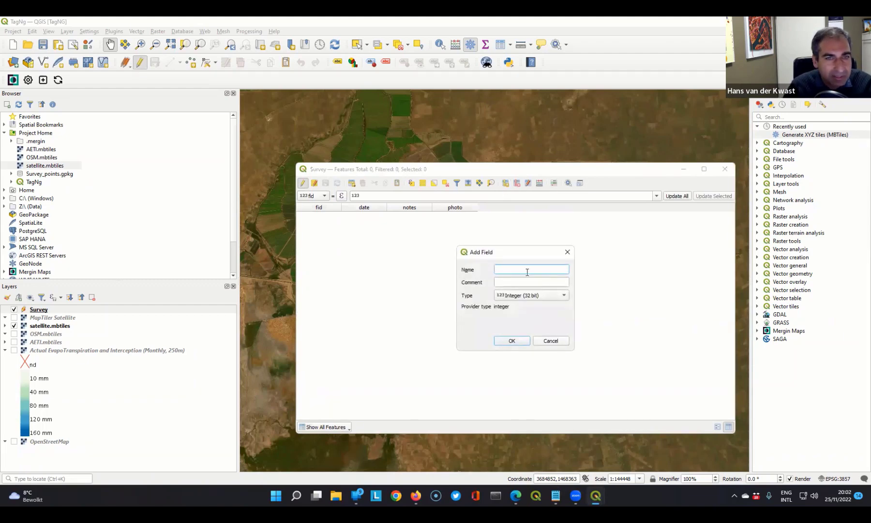
{"action": "type", "text": "O"}
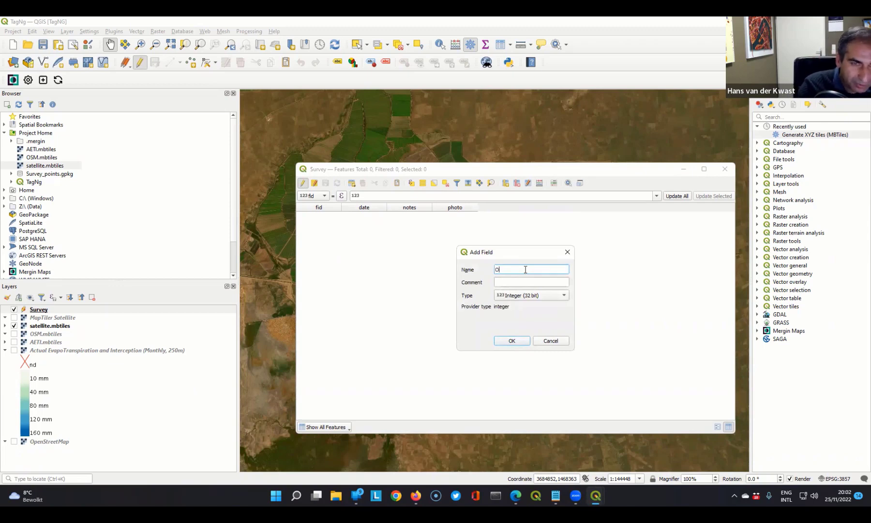
{"action": "type", "text": "bsNr"}
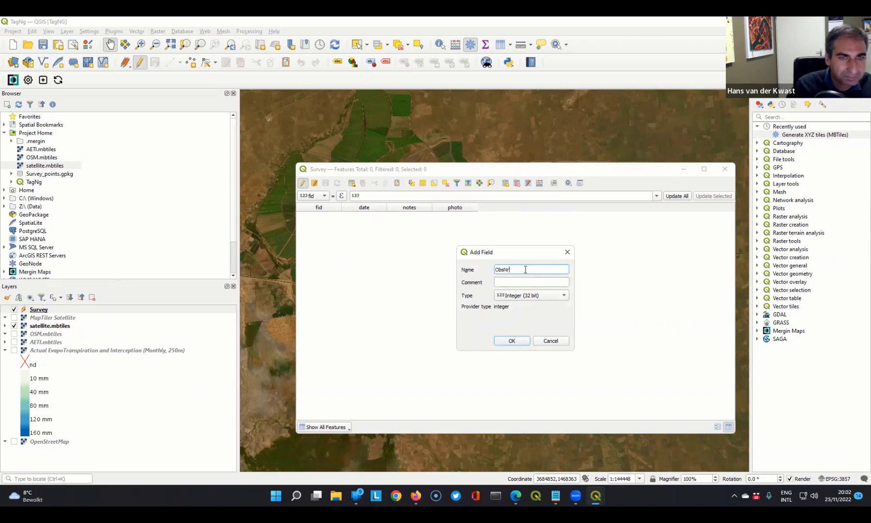
{"action": "left_click", "coordinate": [511, 296]}
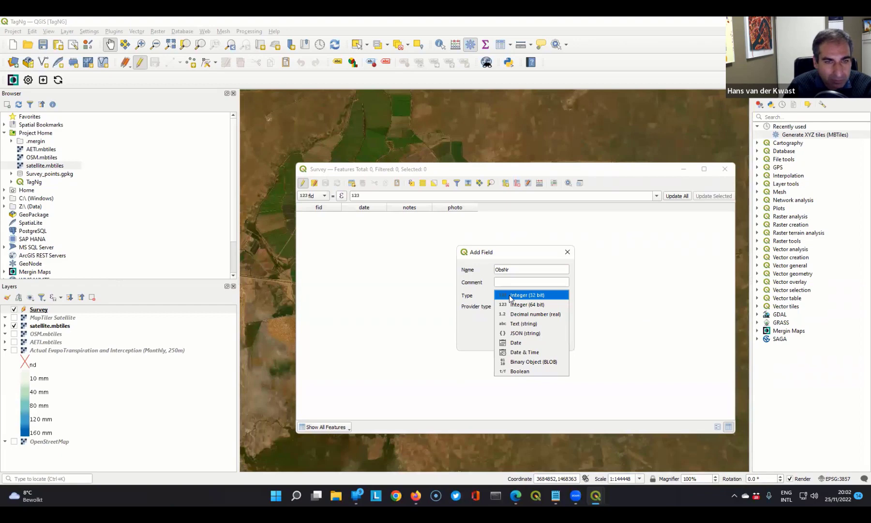
{"action": "left_click", "coordinate": [525, 324]}
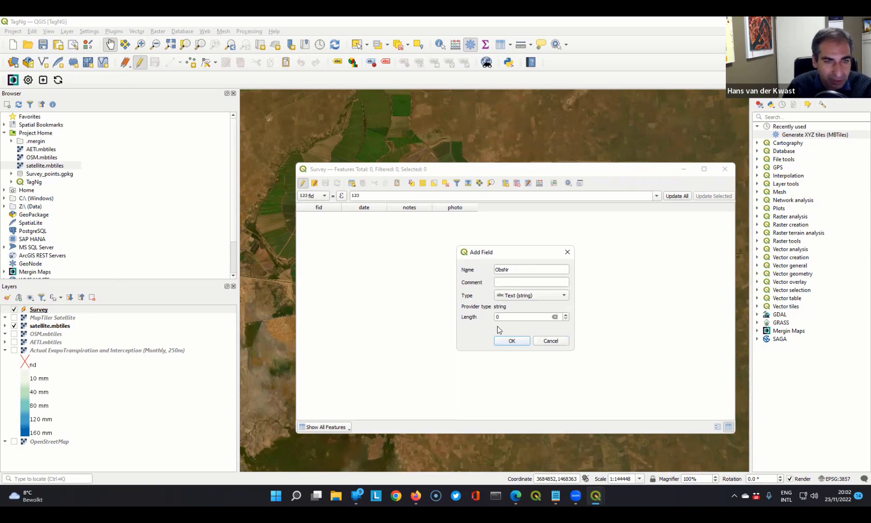
{"action": "left_click_drag", "start_coordinate": [507, 317], "coordinate": [488, 318]}
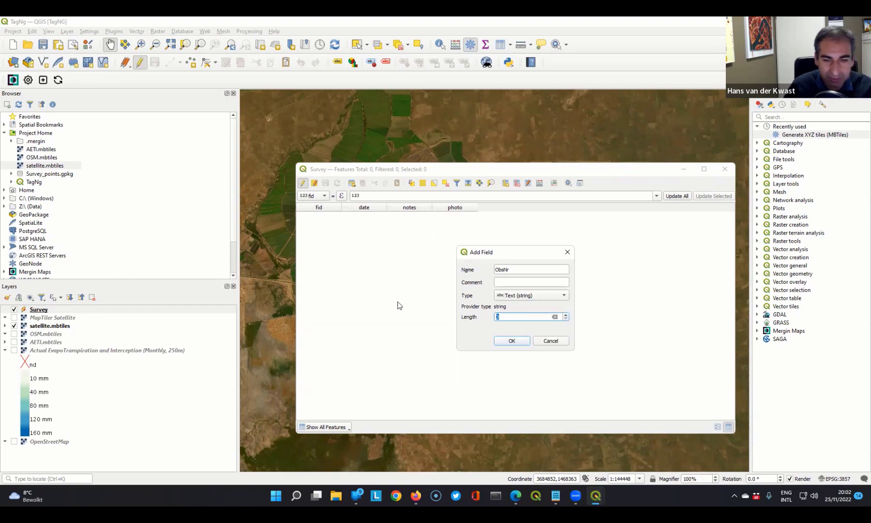
{"action": "type", "text": "10"}
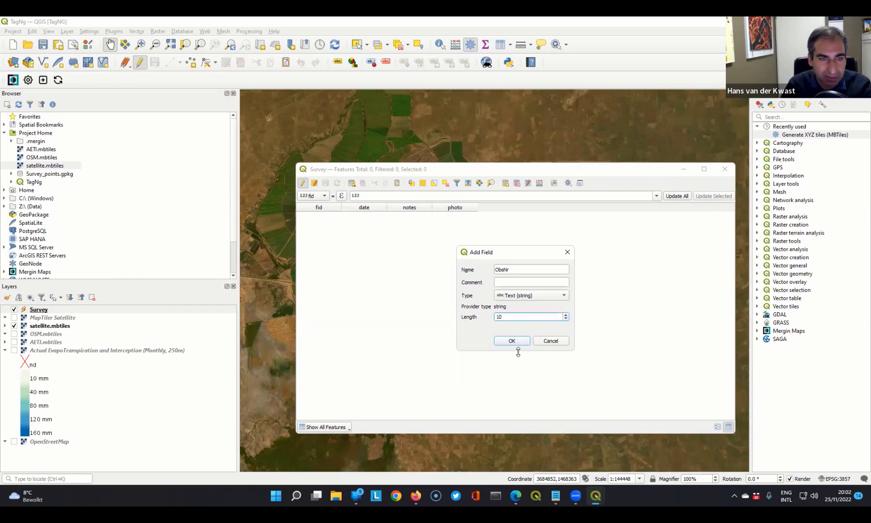
{"action": "left_click", "coordinate": [516, 342]}
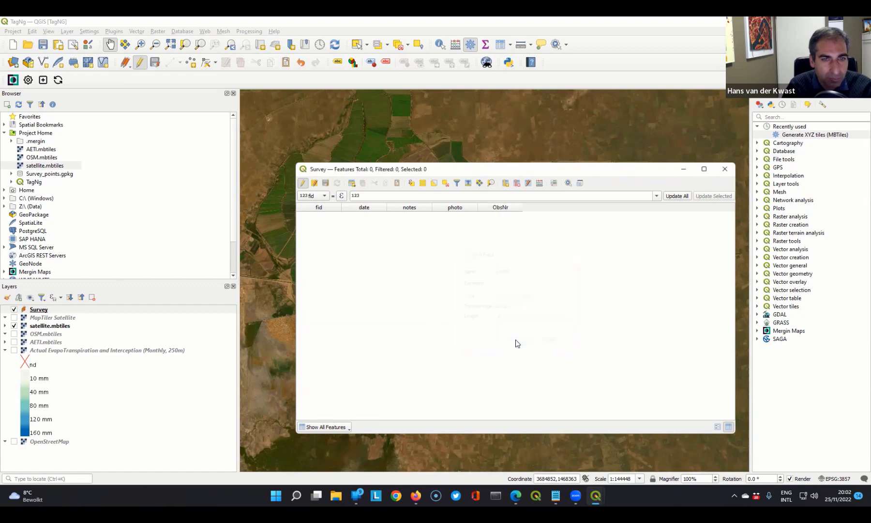
- Add a Text (string) field called Name with a length of 20 to the Survey layer
{"action": "left_click", "coordinate": [505, 183]}
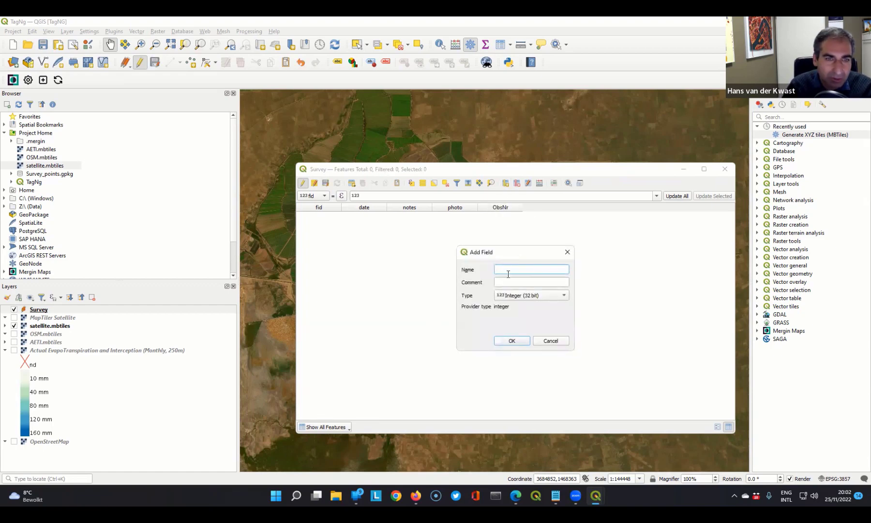
{"action": "type", "text": "Name"}
{"action": "left_click", "coordinate": [515, 295]}
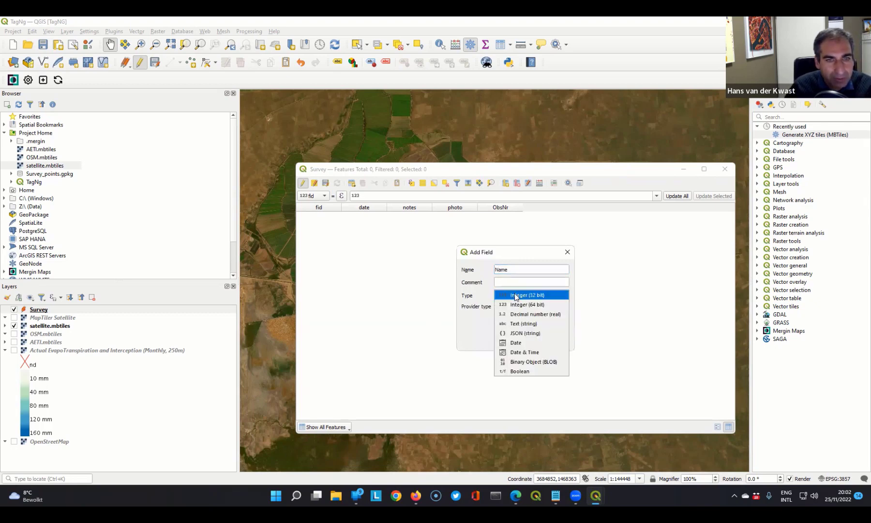
{"action": "left_click", "coordinate": [516, 327]}
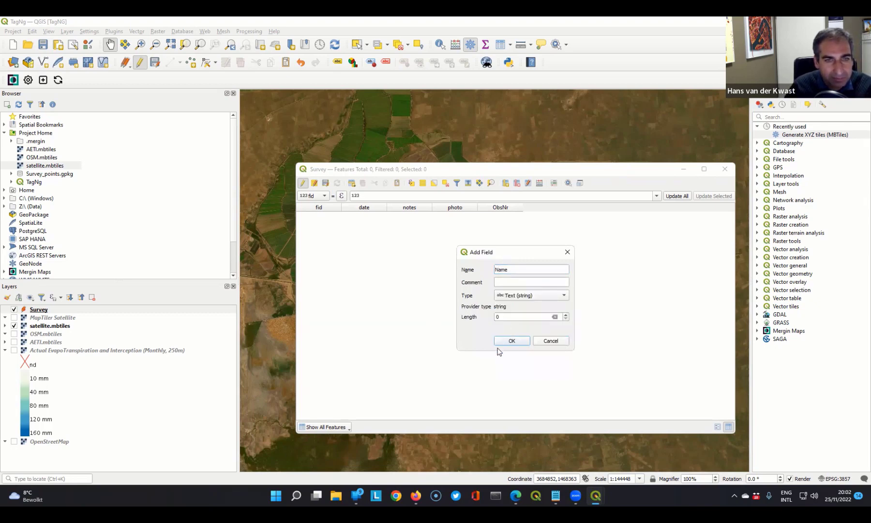
{"action": "key", "text": "Tab"}
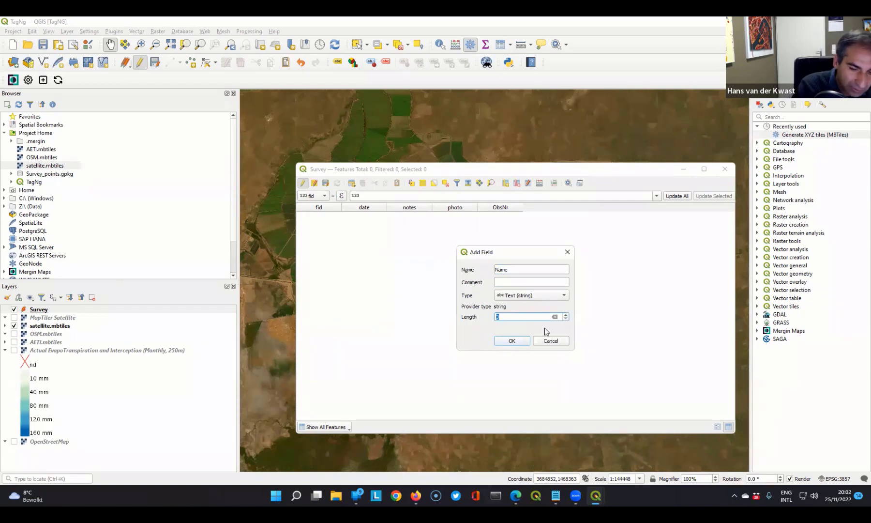
{"action": "type", "text": "20"}
{"action": "left_click", "coordinate": [497, 339]}
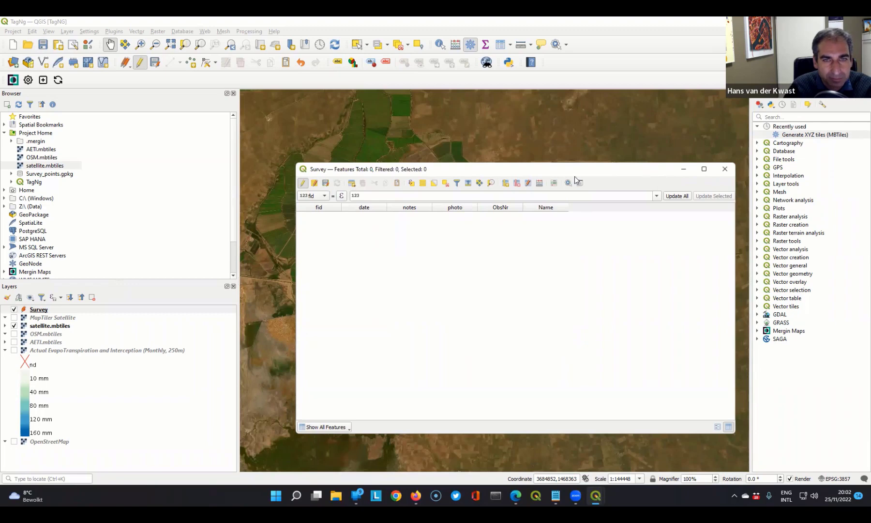
- Add two Integer (32 bit) fields named LandCover and Crop to the Survey layer
{"action": "left_click", "coordinate": [505, 184]}
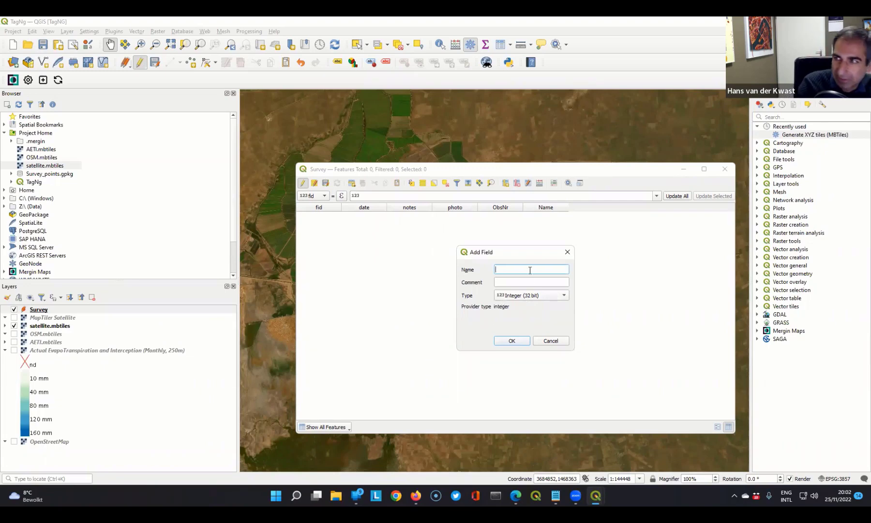
{"action": "type", "text": "LandCover"}
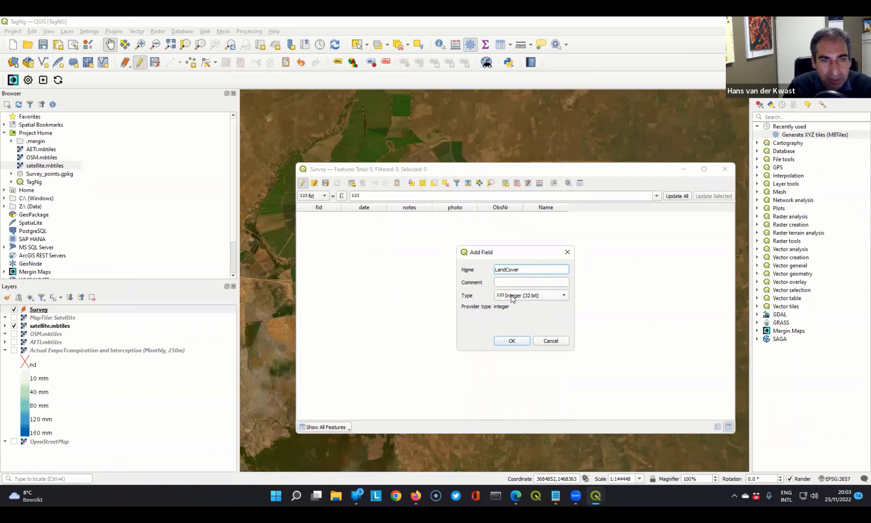
{"action": "left_click", "coordinate": [515, 341]}
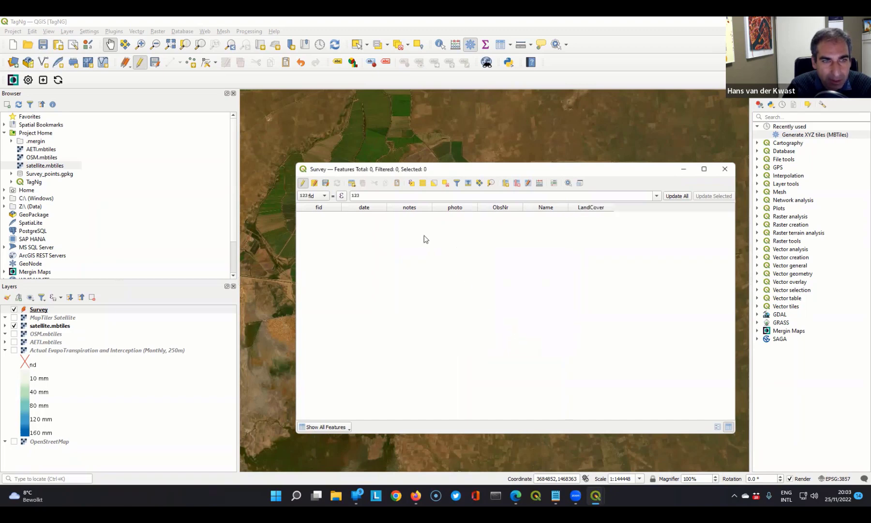
{"action": "left_click", "coordinate": [504, 184]}
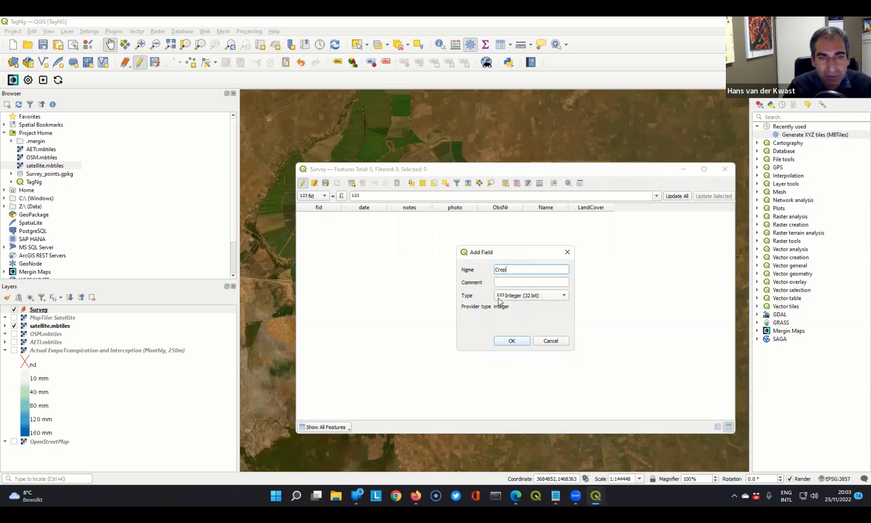
{"action": "left_click", "coordinate": [509, 342]}
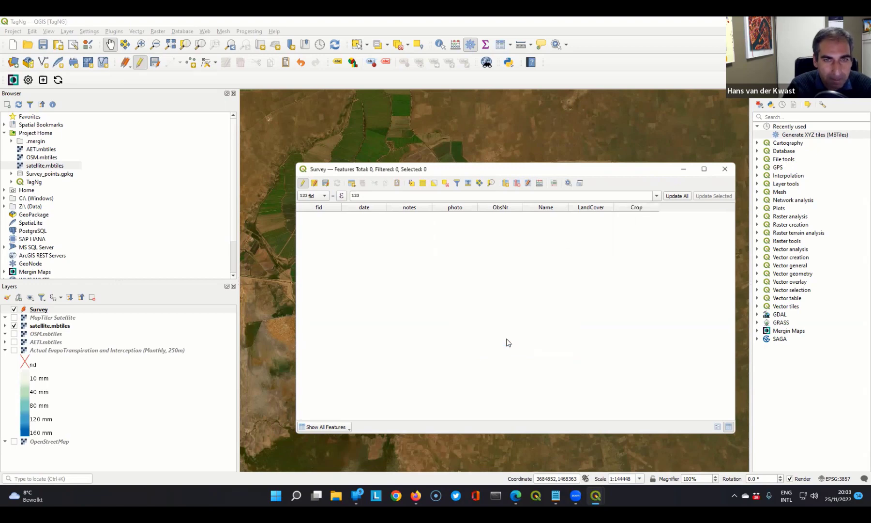
- Add two more Integer (32 bit) fields, WaterSource and Method, to the Survey layer
{"action": "left_click", "coordinate": [505, 183]}
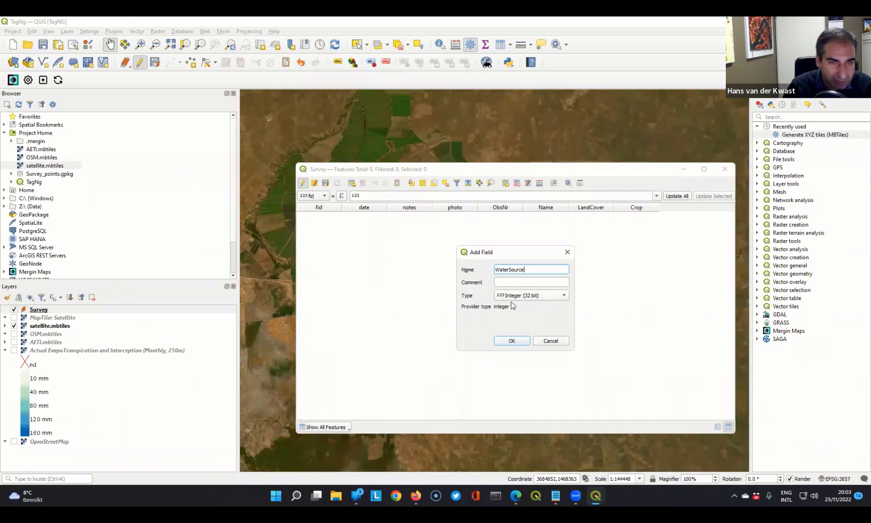
{"action": "left_click", "coordinate": [511, 340]}
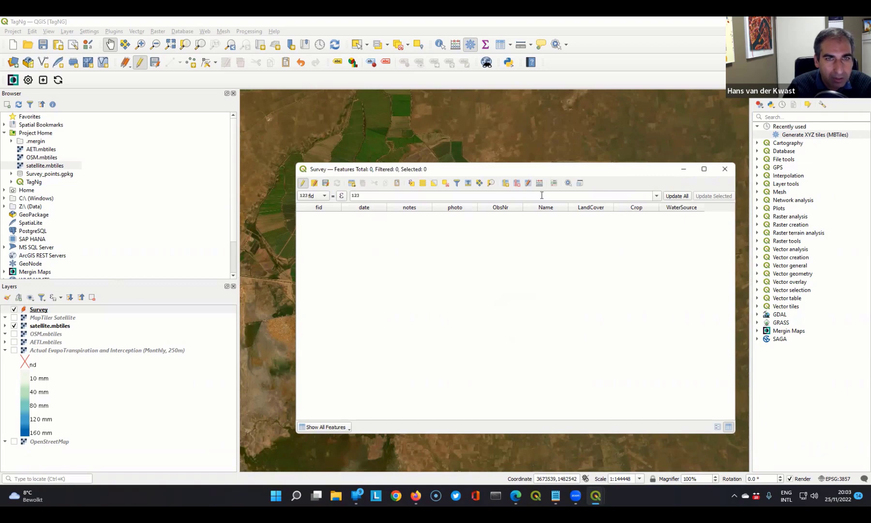
{"action": "left_click", "coordinate": [505, 183]}
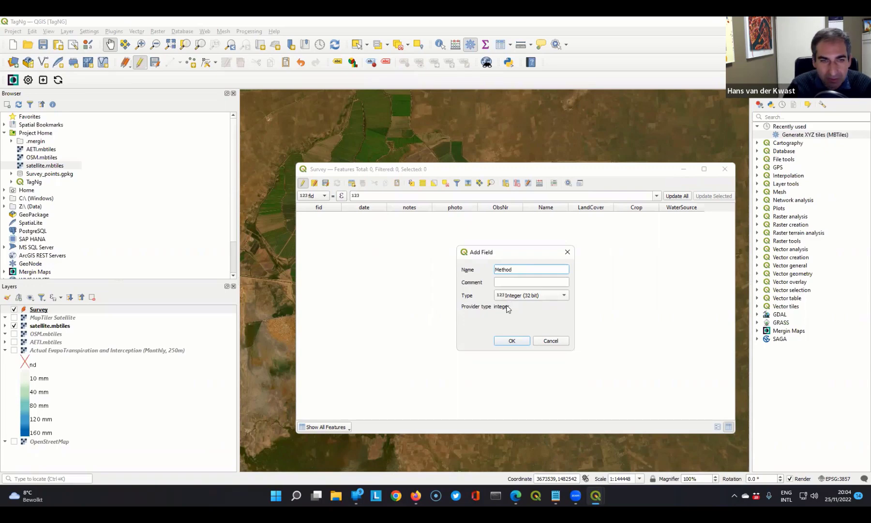
{"action": "left_click", "coordinate": [511, 341]}
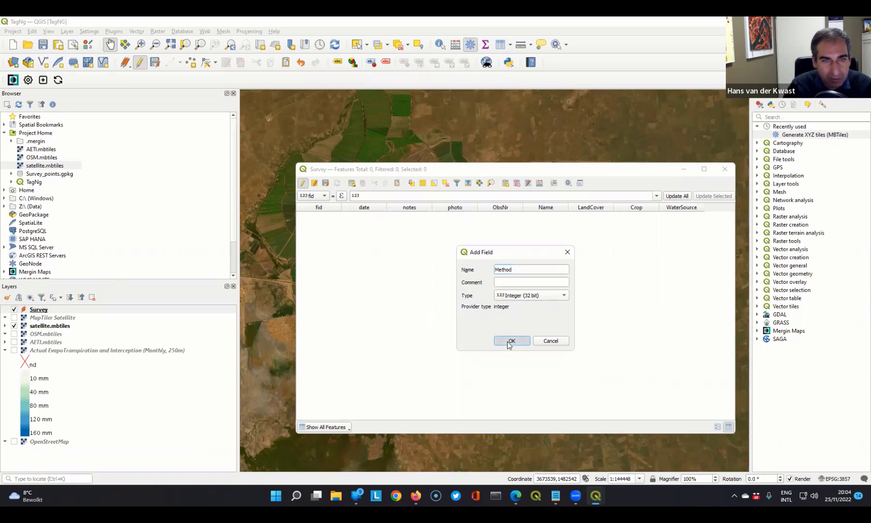
- Add a Decimal number (real) field named Coverage to the Survey layer
{"action": "left_click", "coordinate": [505, 182]}
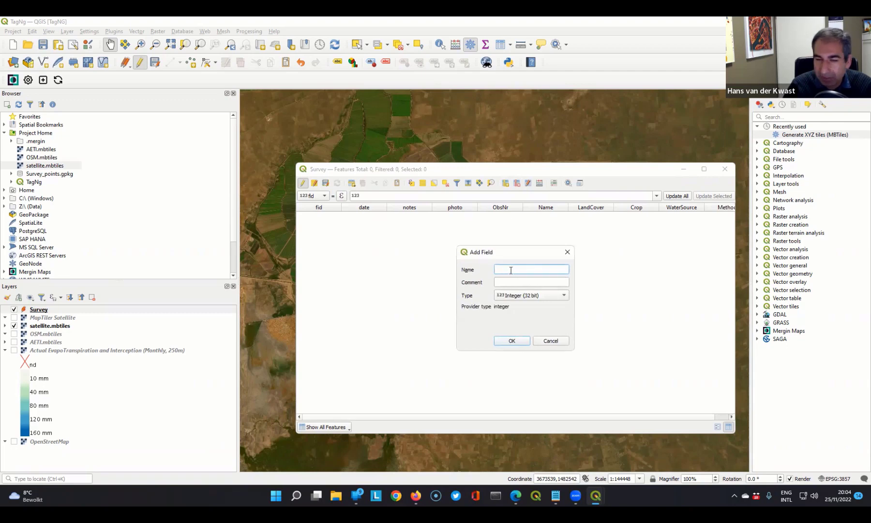
{"action": "type", "text": "Con"}
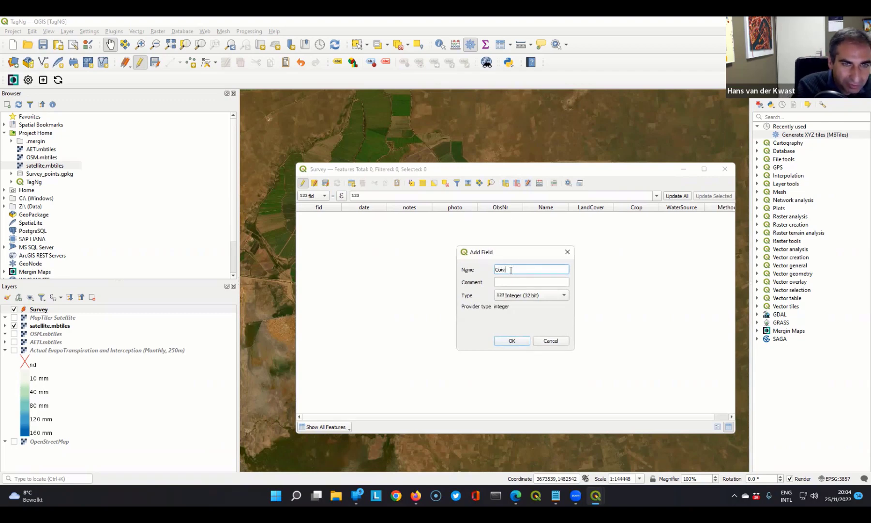
{"action": "type", "text": "erage"}
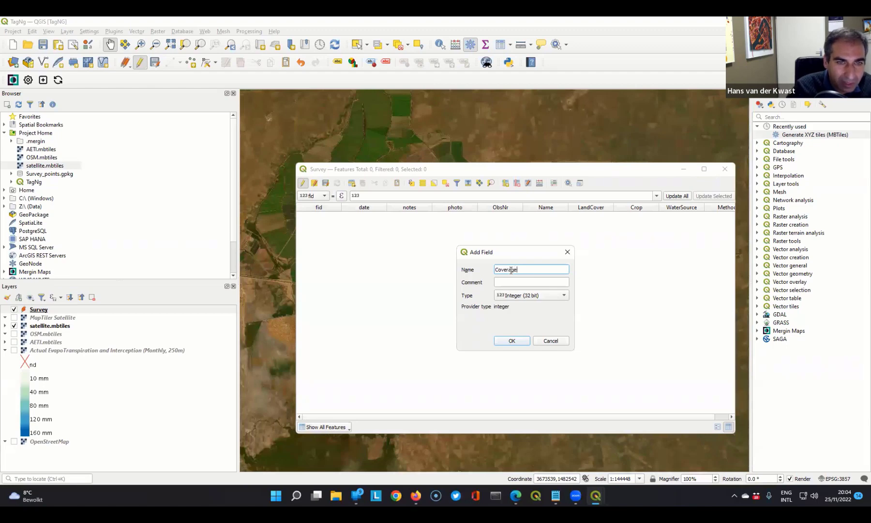
{"action": "left_click", "coordinate": [518, 299]}
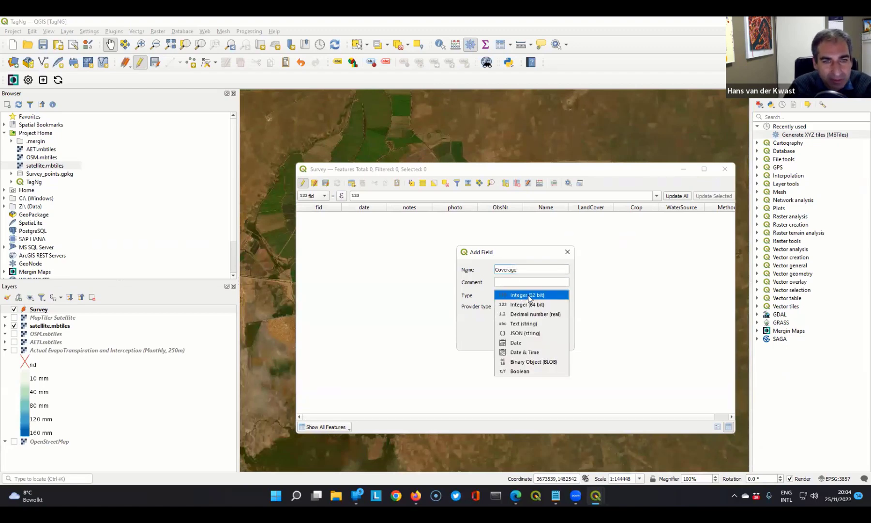
{"action": "left_click", "coordinate": [512, 317]}
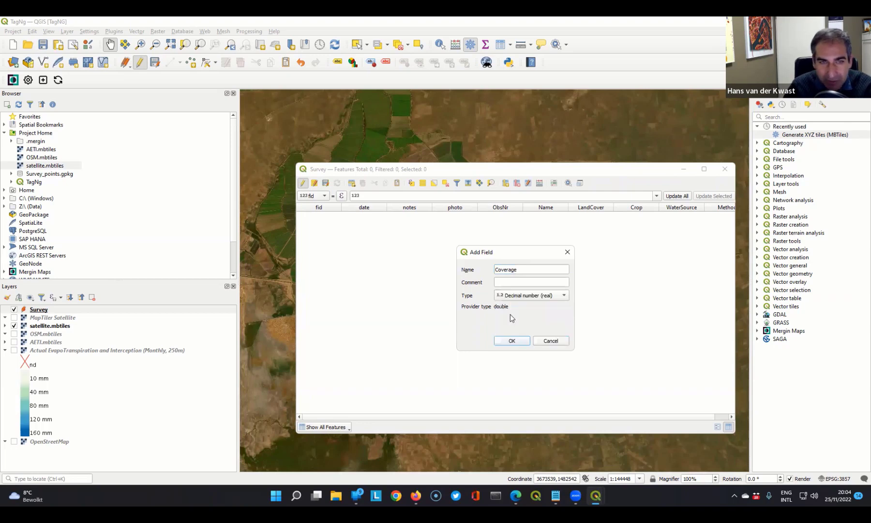
{"action": "left_click", "coordinate": [512, 341]}
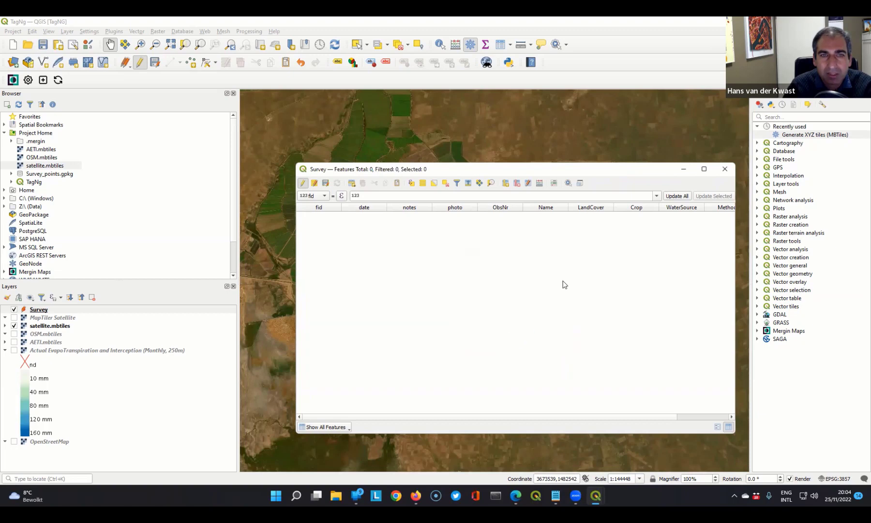
- Add a Text (string) field named Notes with a length of 500 to the Survey layer
{"action": "left_click", "coordinate": [506, 182]}
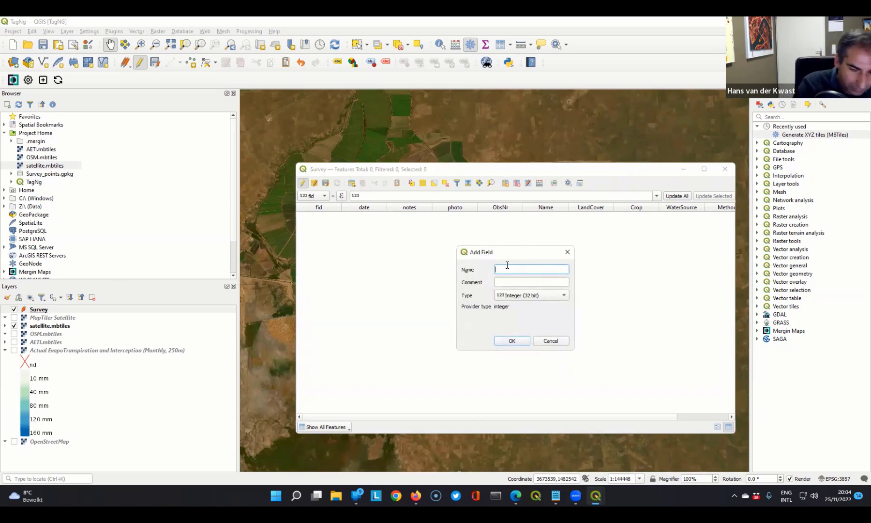
{"action": "type", "text": "Notes"}
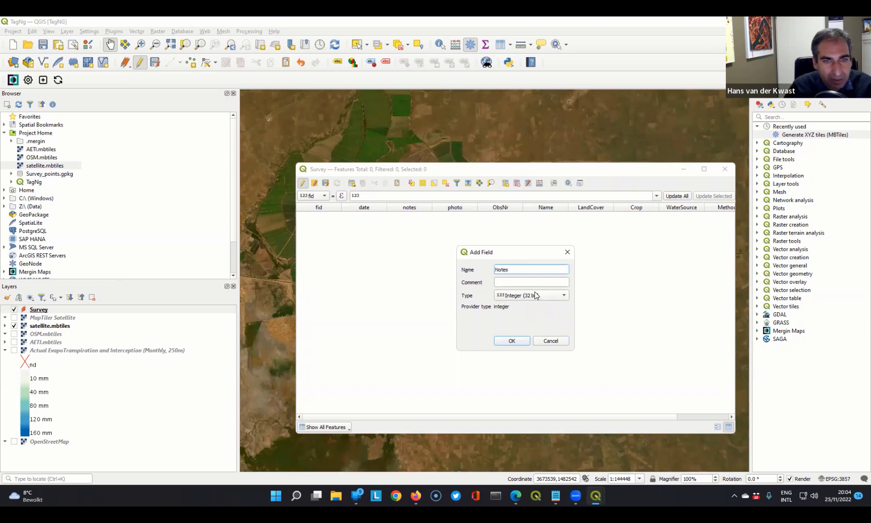
{"action": "left_click", "coordinate": [530, 295]}
{"action": "left_click", "coordinate": [526, 324]}
{"action": "key", "text": "Tab"}
{"action": "type", "text": "500"}
{"action": "left_click", "coordinate": [509, 341]}
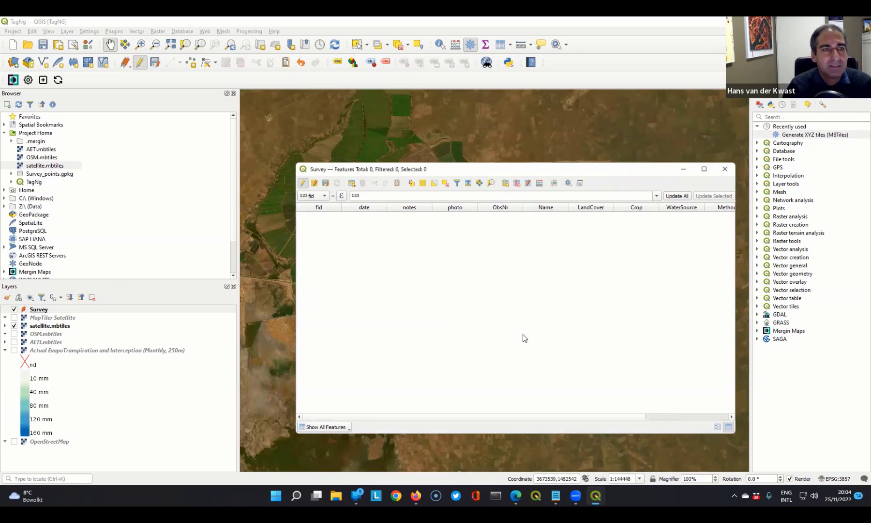
- Try to stop editing the Survey layer with its changes saved, and read the commit error details
{"action": "left_click", "coordinate": [303, 184]}
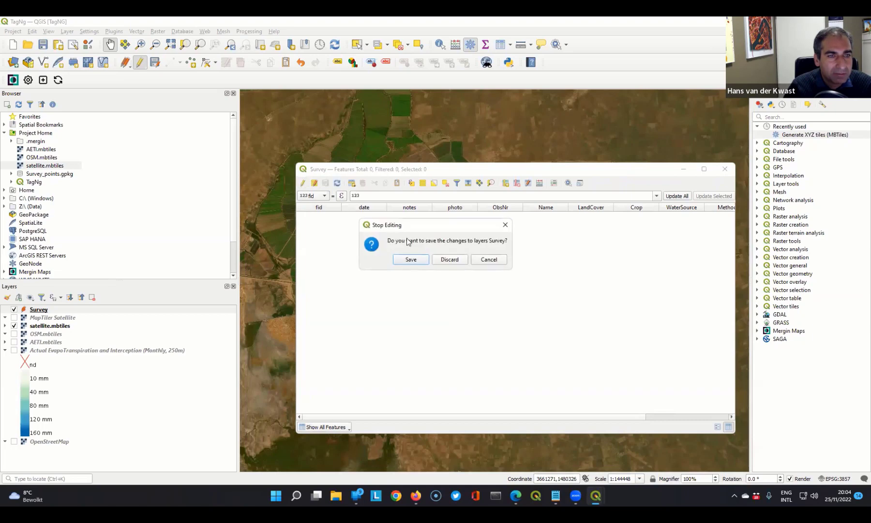
{"action": "left_click", "coordinate": [411, 260]}
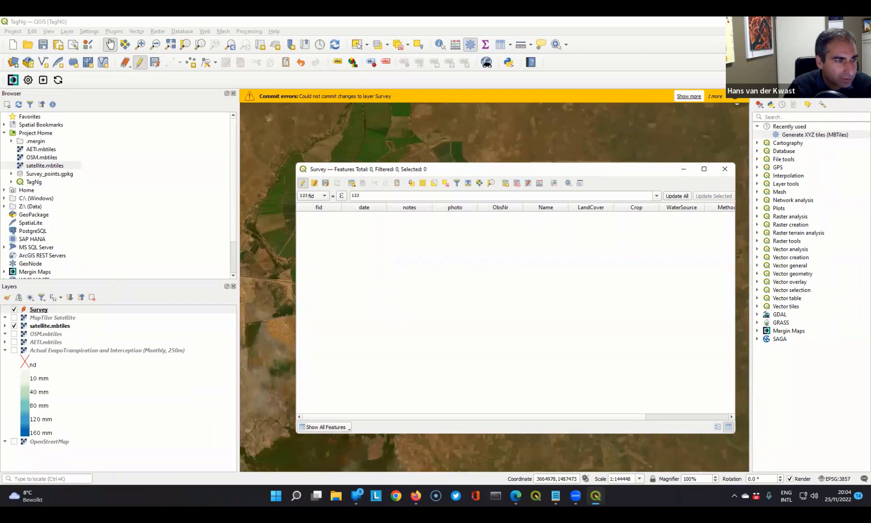
{"action": "left_click", "coordinate": [692, 96]}
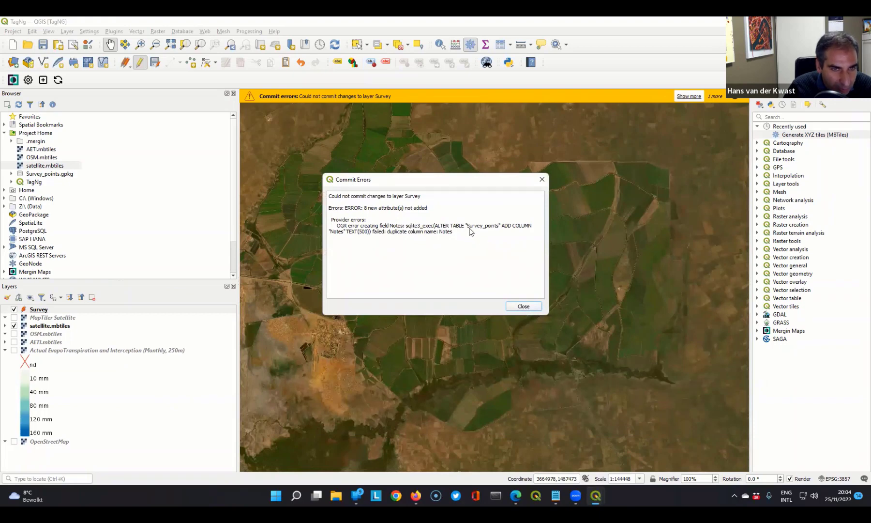
{"action": "left_click", "coordinate": [522, 308]}
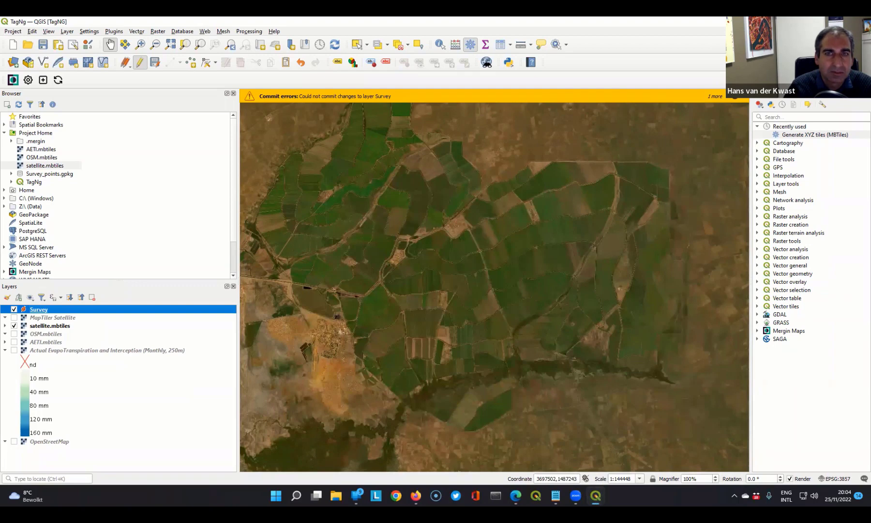
- Reopen the Survey layer's attribute table, widen it to show all columns, and delete the Notes field
{"action": "right_click", "coordinate": [48, 308]}
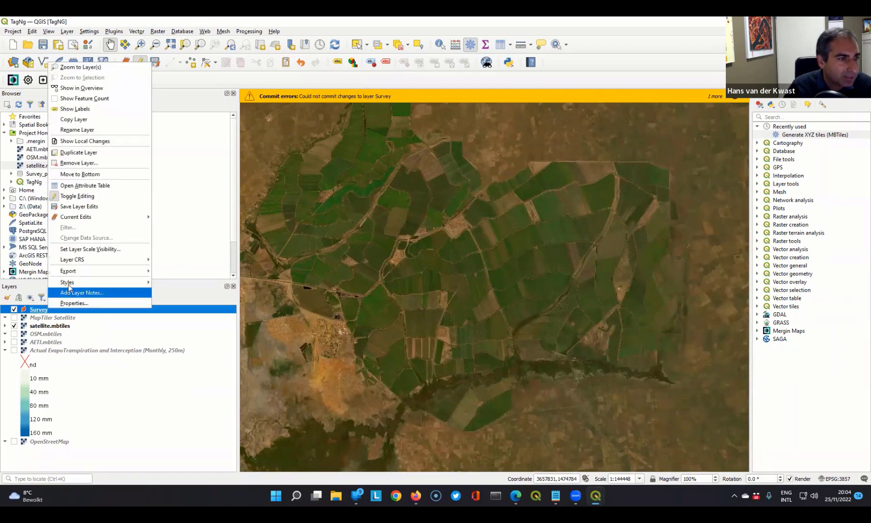
{"action": "left_click", "coordinate": [83, 186]}
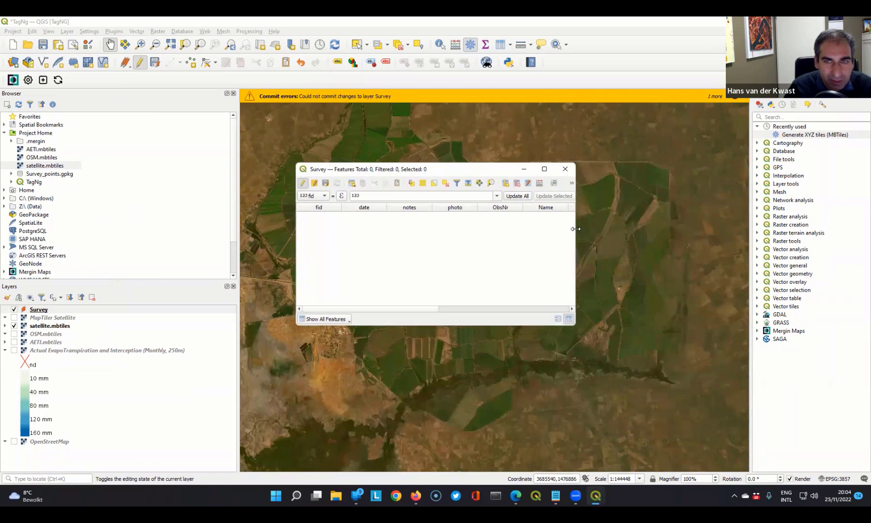
{"action": "left_click_drag", "start_coordinate": [576, 229], "coordinate": [839, 229]}
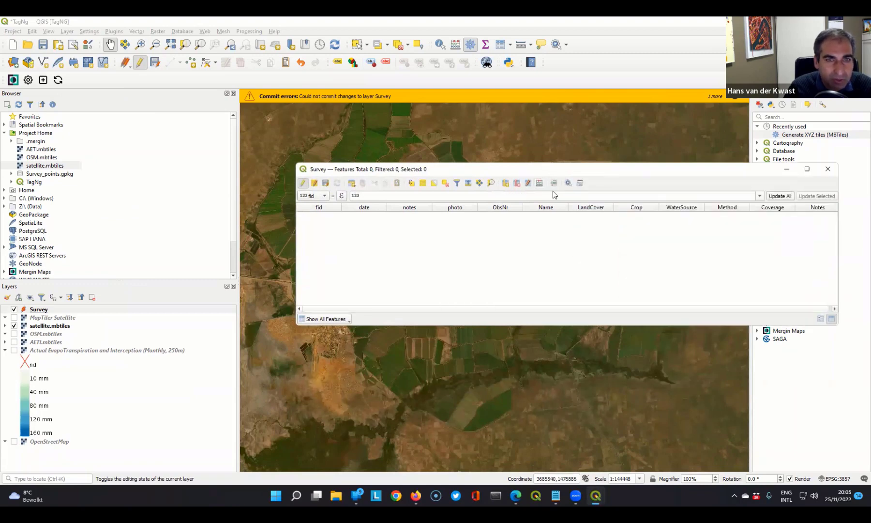
{"action": "left_click", "coordinate": [518, 184]}
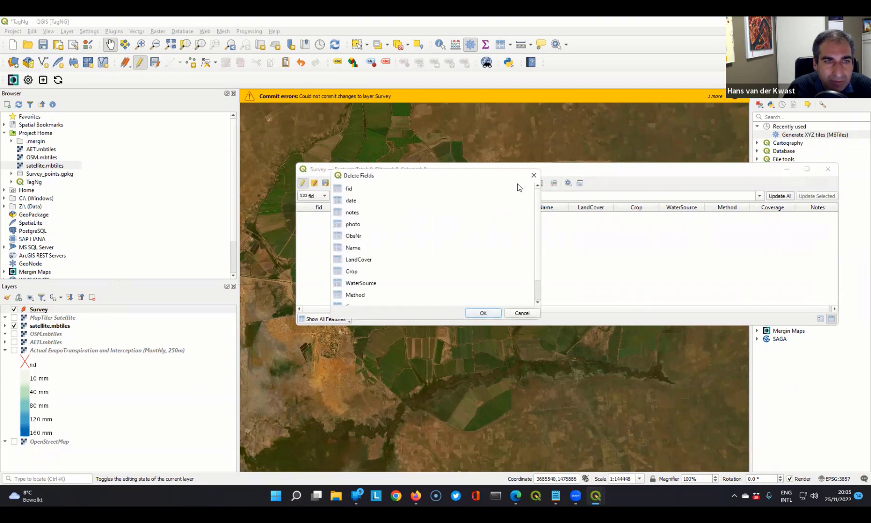
{"action": "scroll", "coordinate": [368, 279], "scroll_direction": "down", "scroll_amount": 1}
{"action": "left_click", "coordinate": [347, 297]}
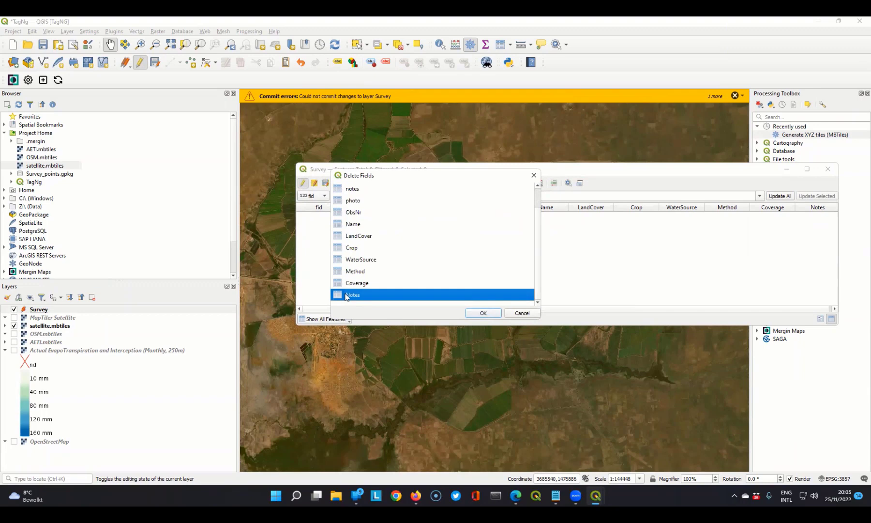
{"action": "left_click", "coordinate": [484, 313]}
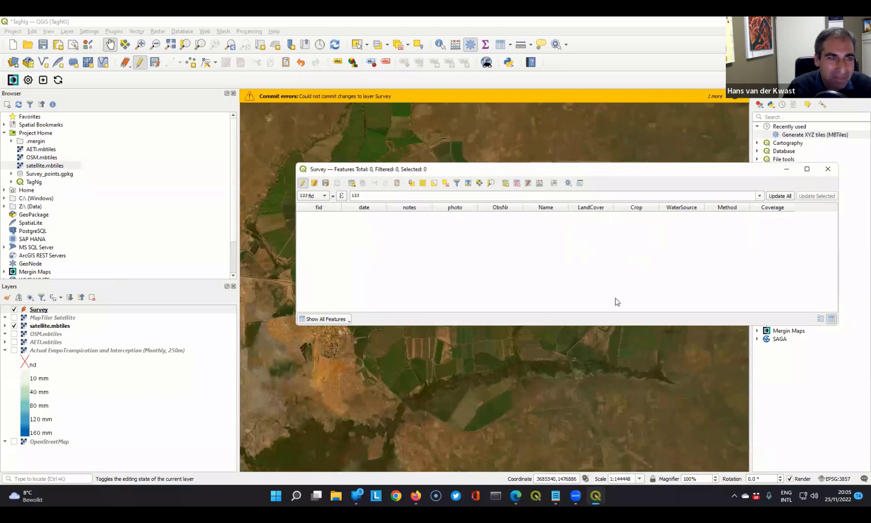
- Try again to stop editing the Survey layer and save its changes, closing the attribute table
{"action": "left_click", "coordinate": [303, 182]}
{"action": "left_click", "coordinate": [413, 260]}
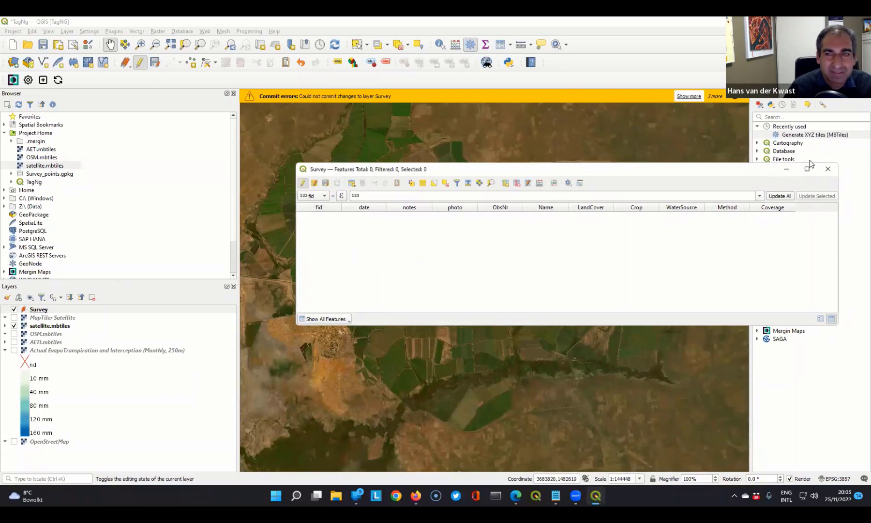
{"action": "left_click", "coordinate": [826, 170]}
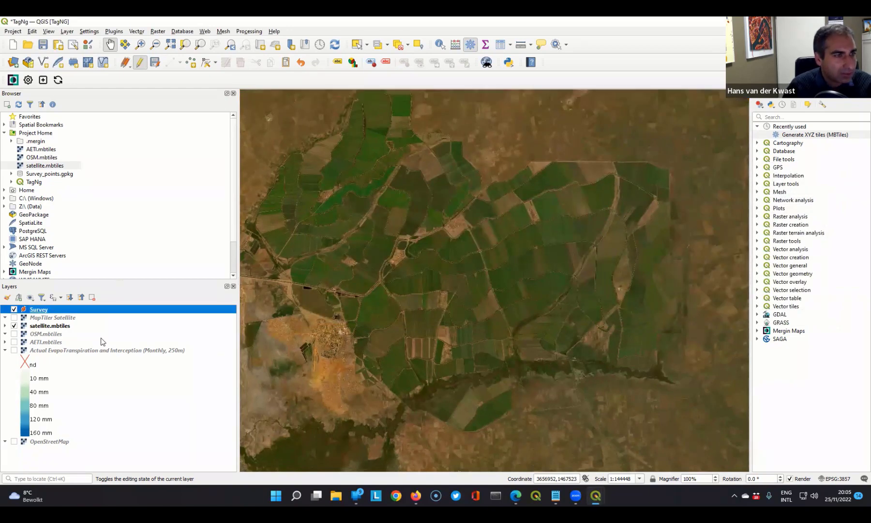
{"action": "left_click", "coordinate": [140, 63]}
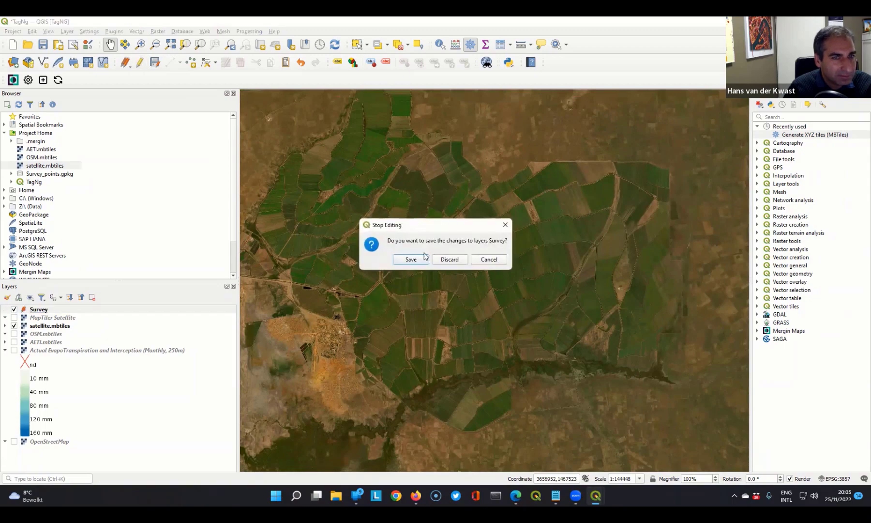
{"action": "left_click", "coordinate": [411, 259]}
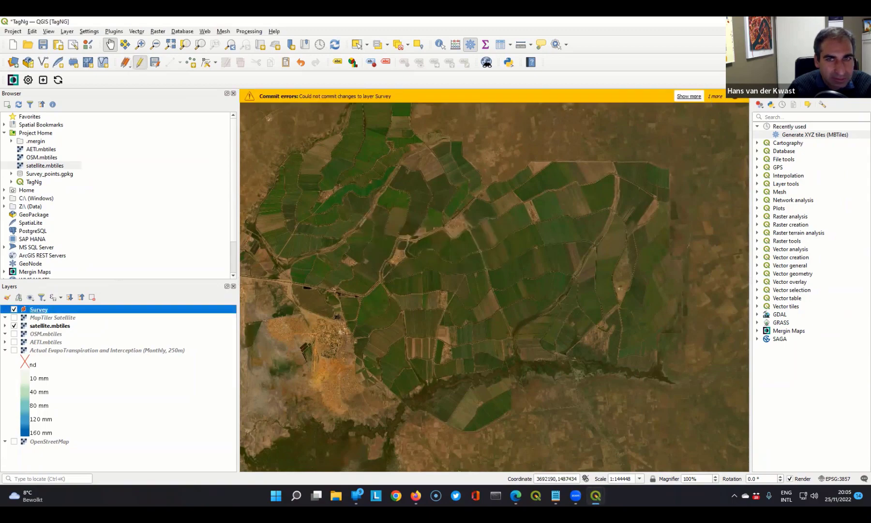
- Reopen the Survey layer's attribute table and delete the ObsNr field
{"action": "right_click", "coordinate": [32, 311]}
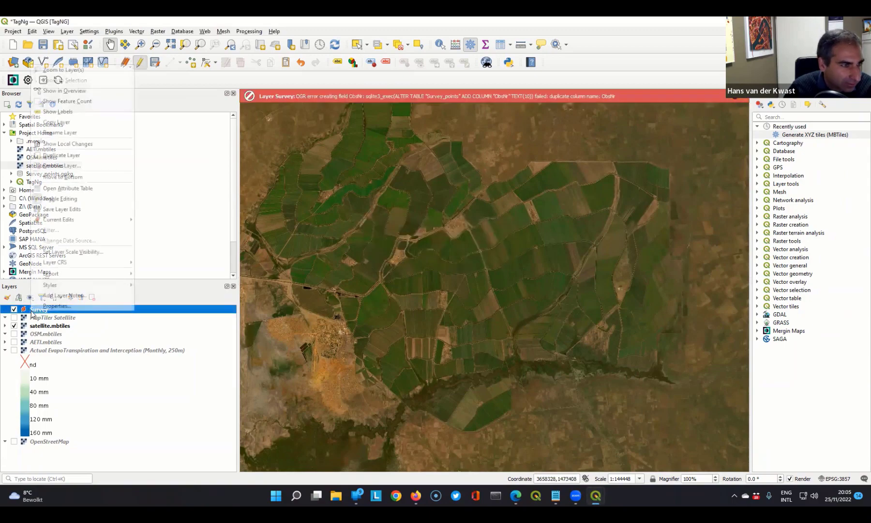
{"action": "left_click", "coordinate": [66, 189]}
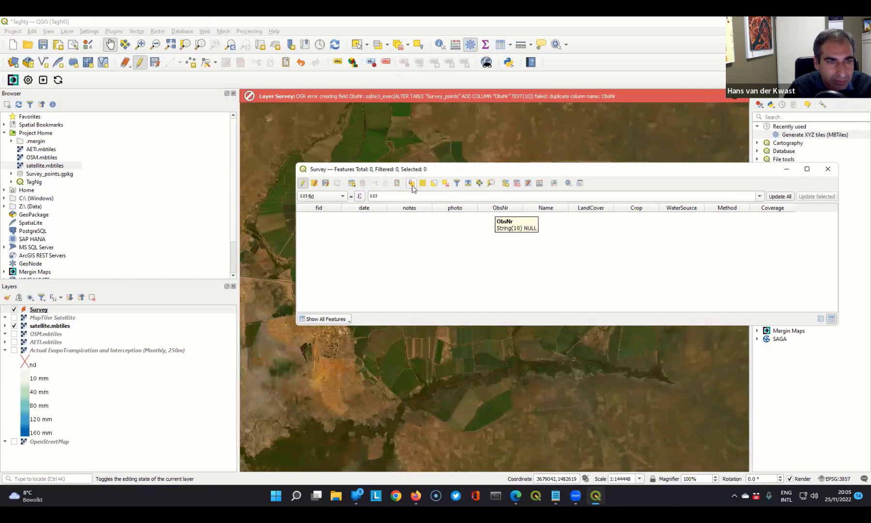
{"action": "left_click", "coordinate": [505, 184]}
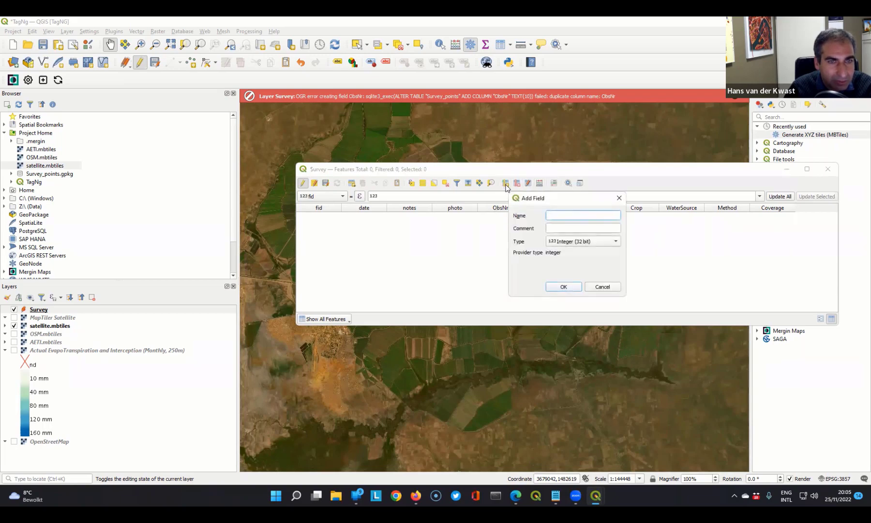
{"action": "left_click", "coordinate": [619, 198]}
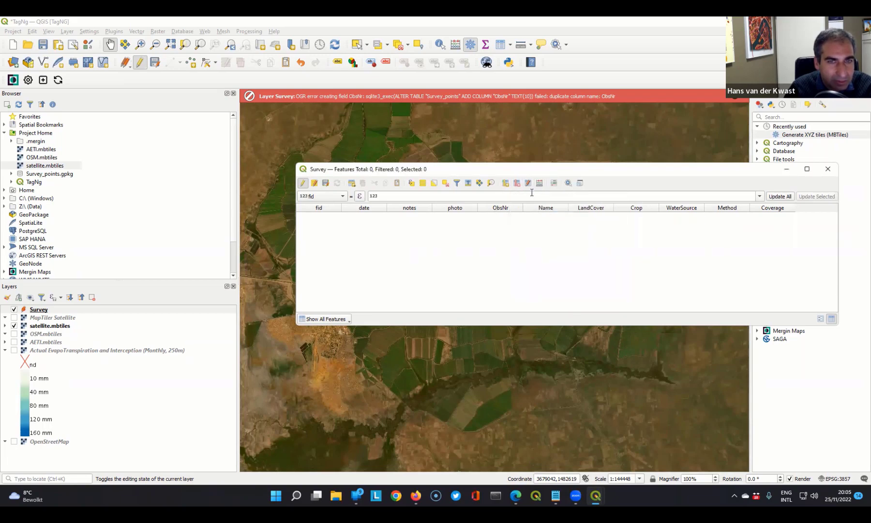
{"action": "left_click", "coordinate": [517, 184]}
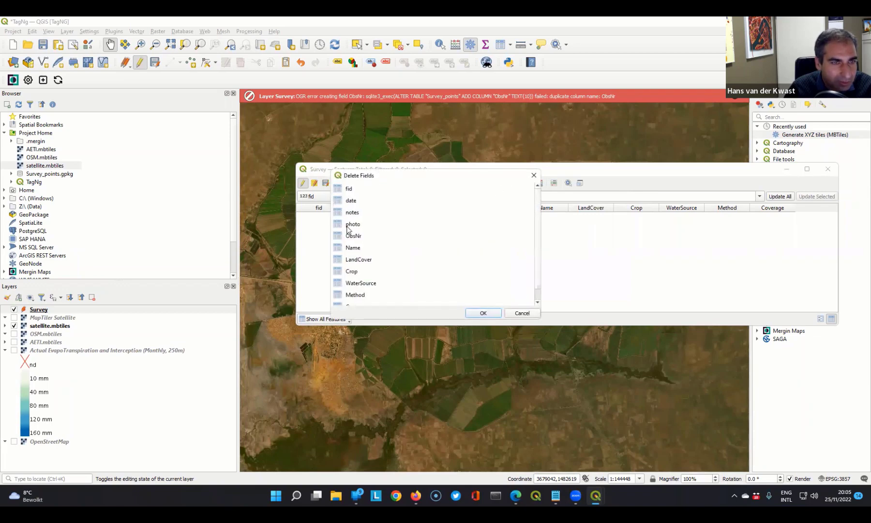
{"action": "left_click", "coordinate": [358, 238]}
{"action": "left_click", "coordinate": [484, 312]}
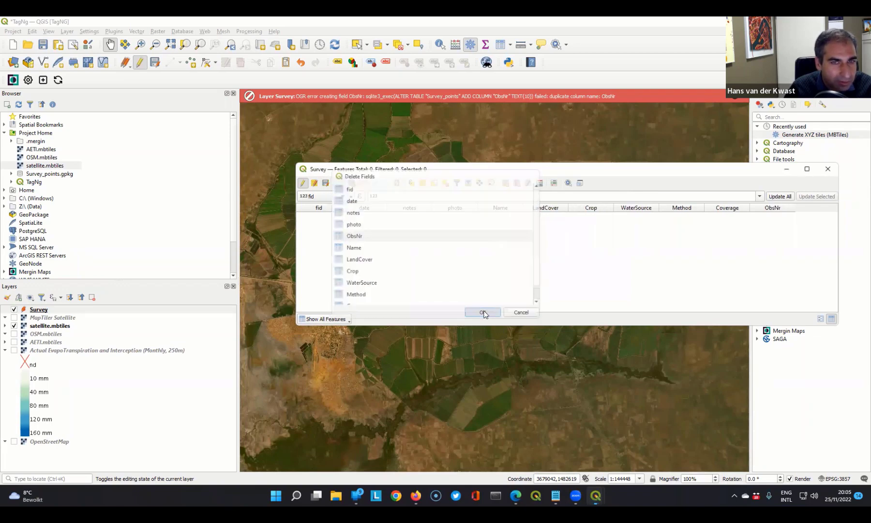
- Try to save the Survey layer edits with ObsNr deleted, and dismiss the commit error message
{"action": "left_click", "coordinate": [302, 184]}
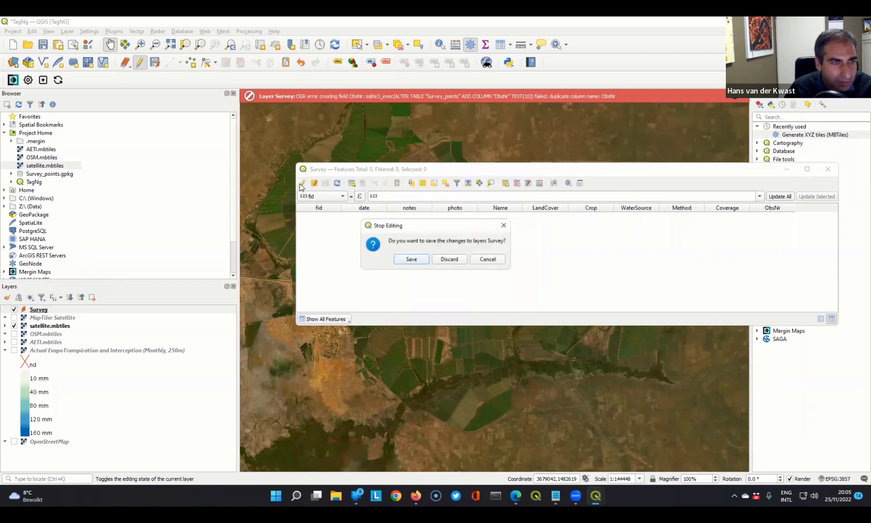
{"action": "left_click", "coordinate": [411, 259]}
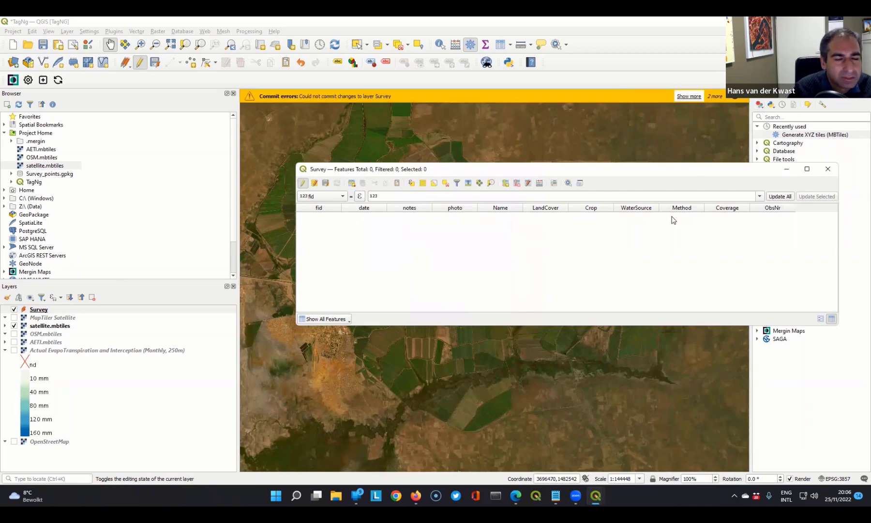
{"action": "left_click", "coordinate": [735, 96]}
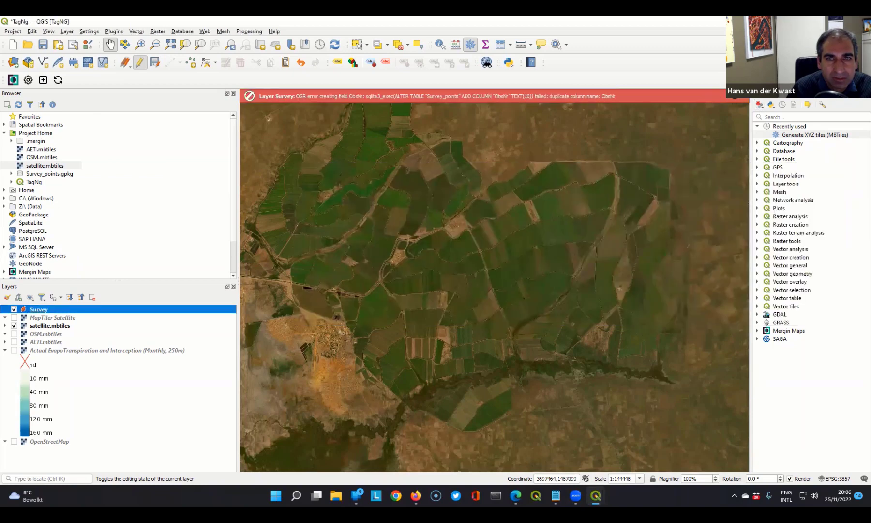
- Save the TagNg project
{"action": "left_click", "coordinate": [44, 45]}
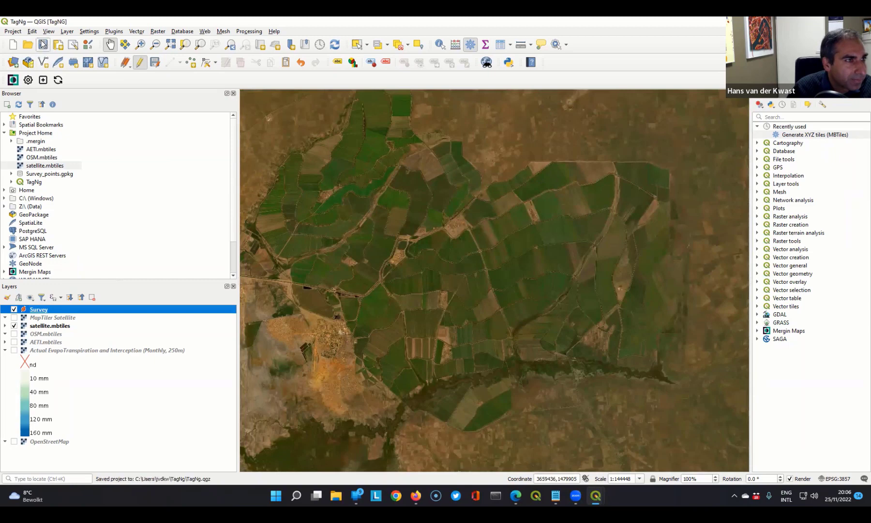
{"action": "right_click", "coordinate": [34, 311]}
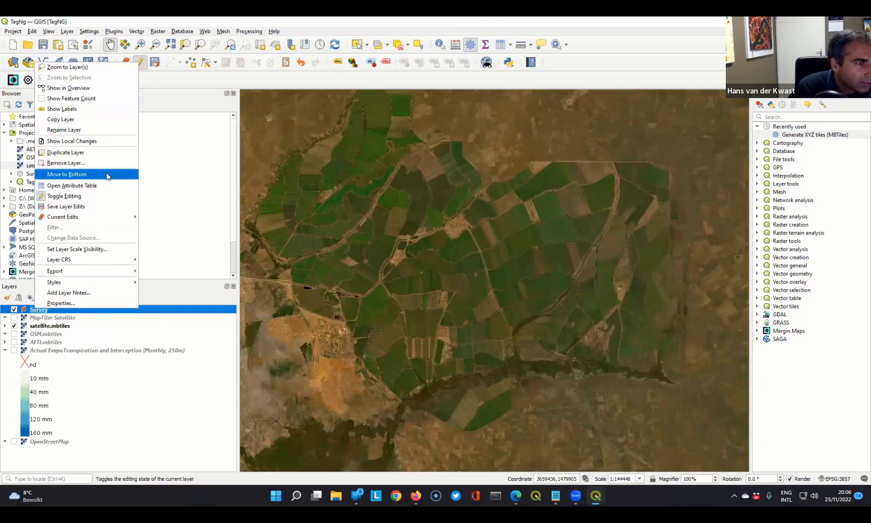
{"action": "left_click", "coordinate": [152, 403]}
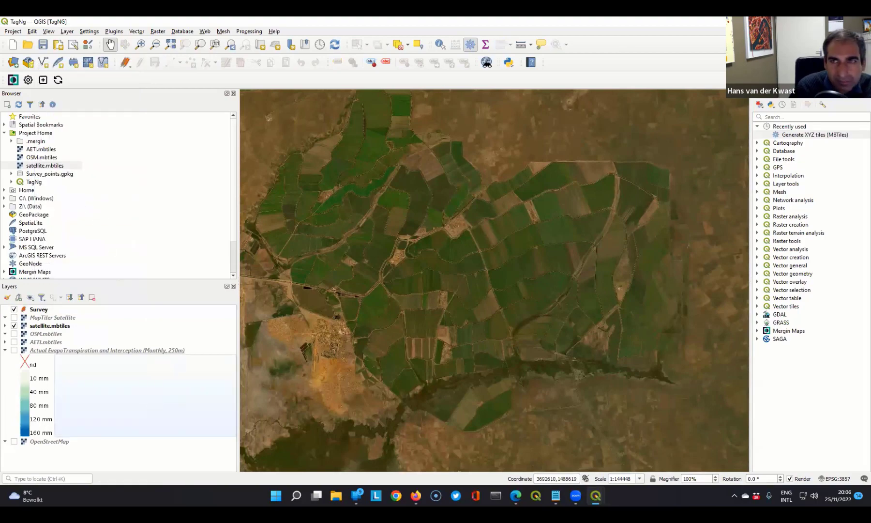
- Close and restart QGIS, and reopen the recent TagNg project
{"action": "left_click", "coordinate": [860, 22]}
{"action": "left_click", "coordinate": [450, 259]}
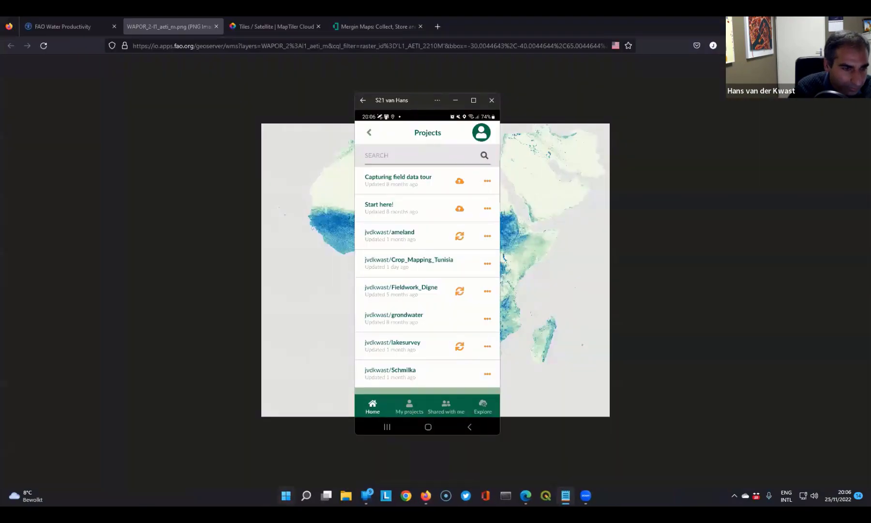
{"action": "left_click", "coordinate": [286, 495]}
{"action": "left_click", "coordinate": [493, 371]}
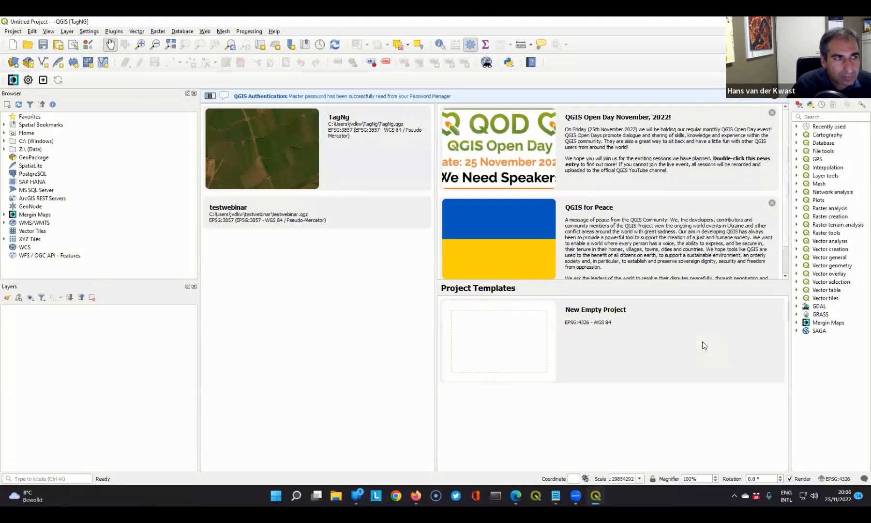
{"action": "left_click", "coordinate": [283, 156]}
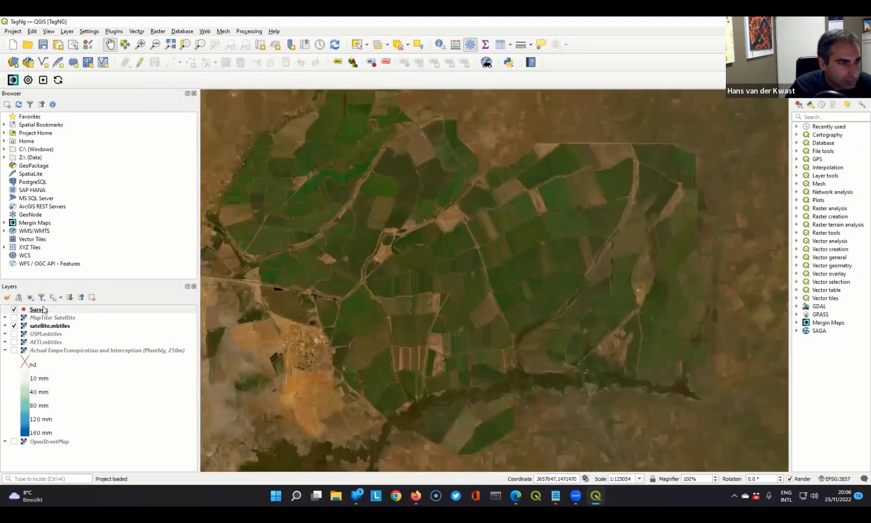
- Check which fields the Survey layer has in its attribute table, and close the table
{"action": "right_click", "coordinate": [41, 309]}
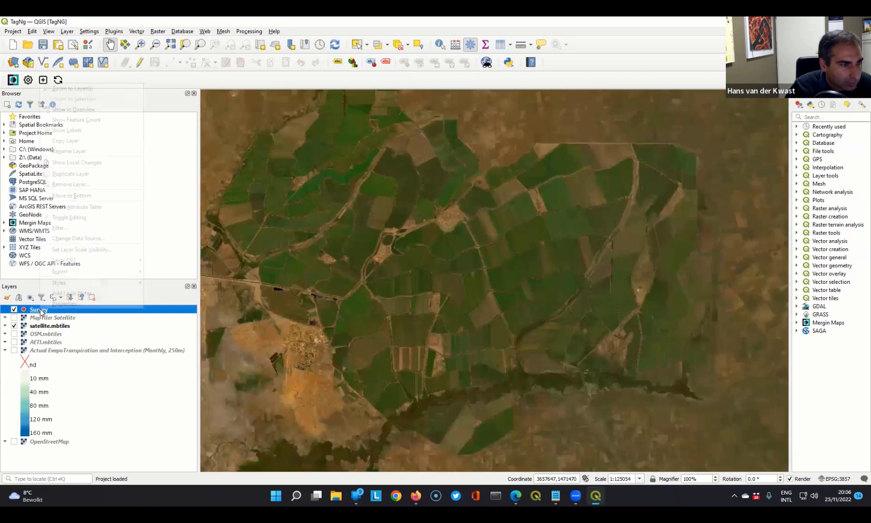
{"action": "left_click", "coordinate": [77, 207]}
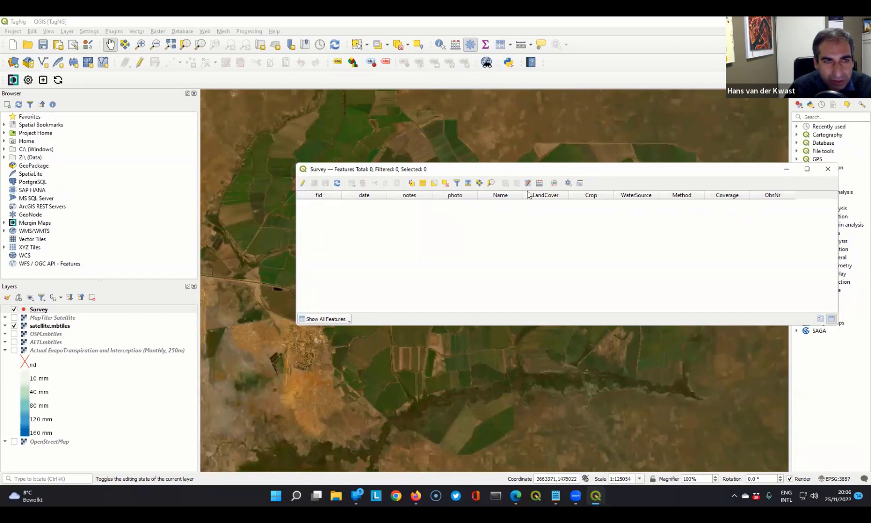
{"action": "left_click", "coordinate": [828, 168]}
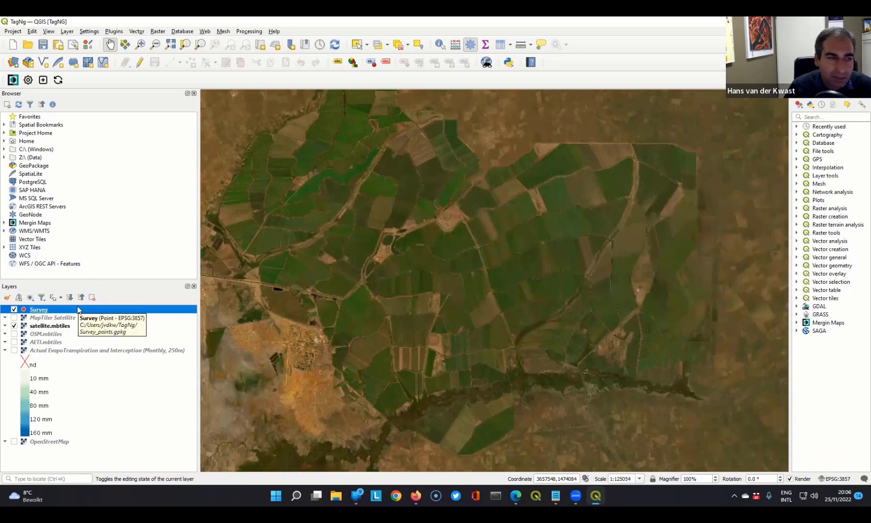
- Switch the Survey layer's attributes form to the Drag and Drop Designer and widen the layer properties dialog
{"action": "right_click", "coordinate": [40, 312]}
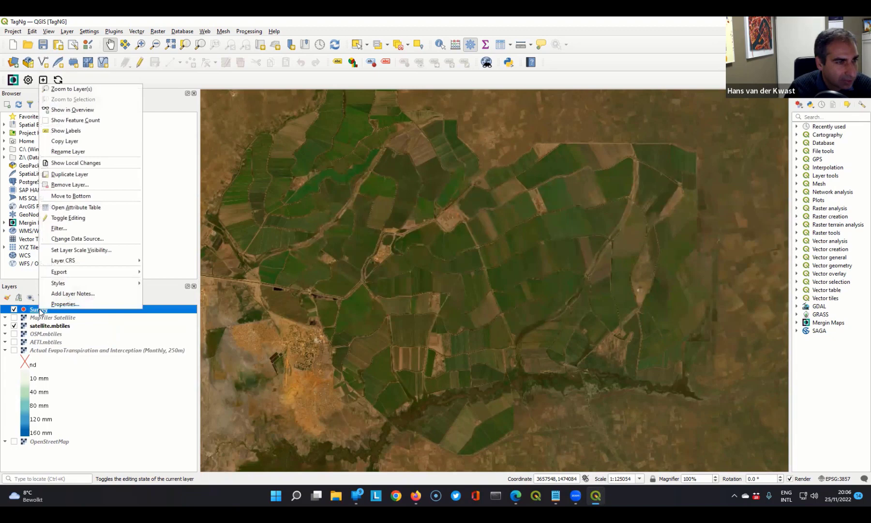
{"action": "left_click", "coordinate": [63, 304]}
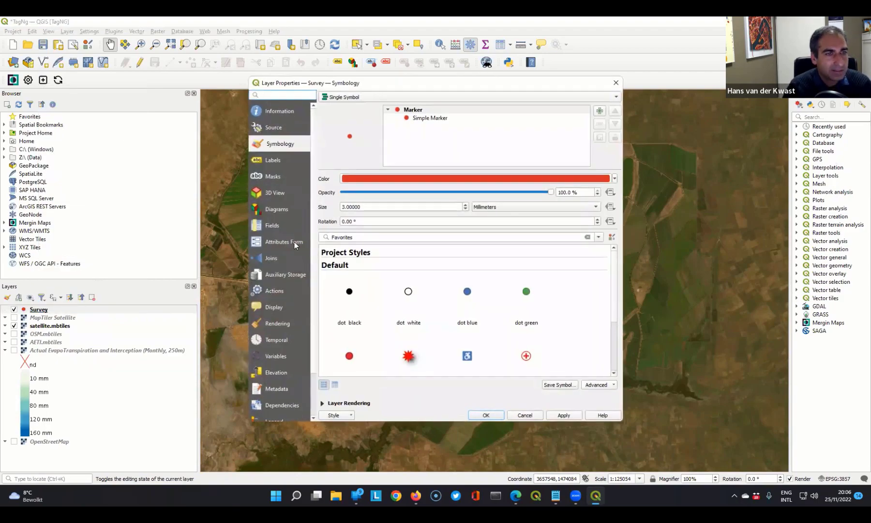
{"action": "left_click", "coordinate": [278, 242]}
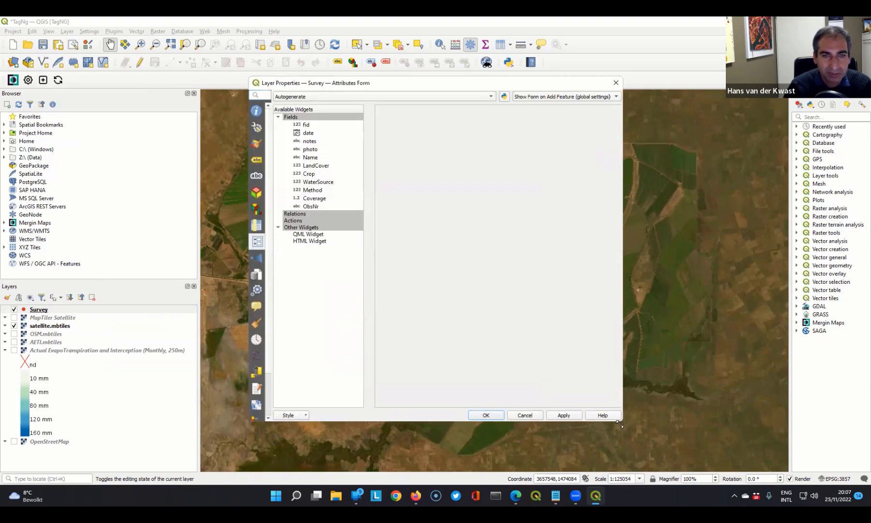
{"action": "left_click", "coordinate": [309, 99]}
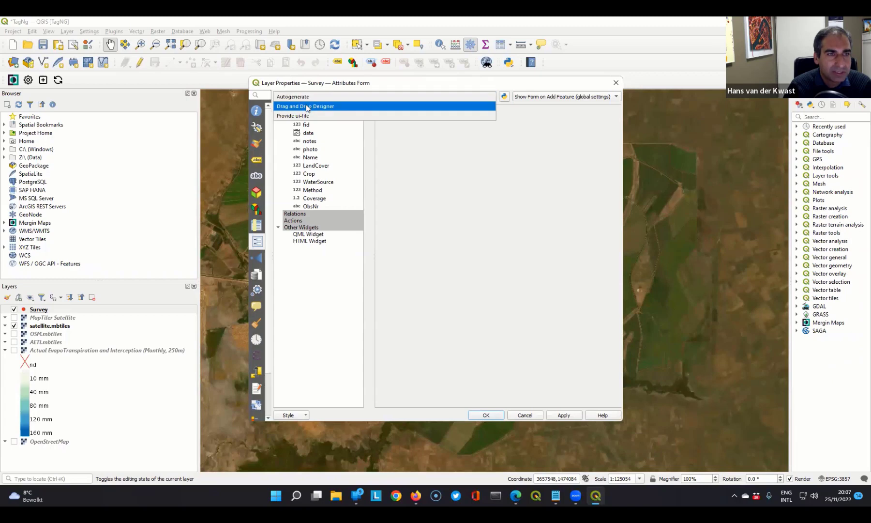
{"action": "left_click", "coordinate": [306, 107]}
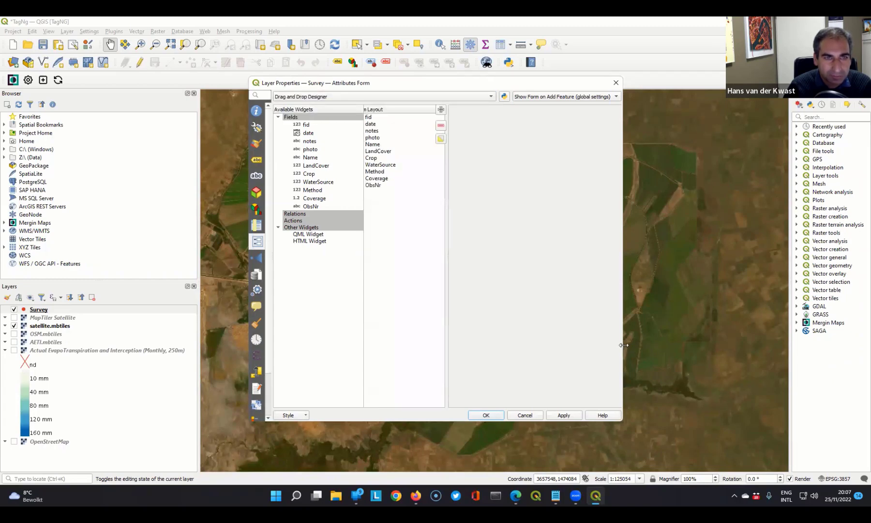
{"action": "left_click_drag", "start_coordinate": [624, 345], "coordinate": [806, 345]}
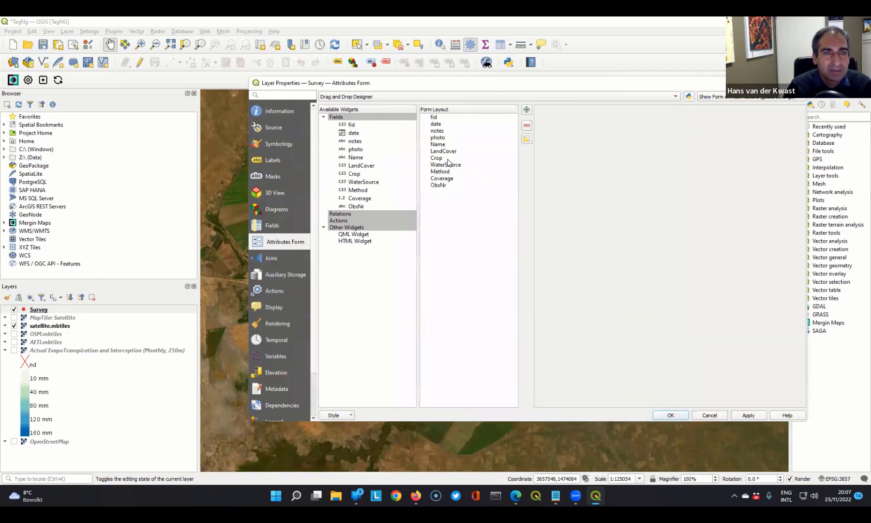
- Remove fid from the form layout and move ObsNr to the start of the layout
{"action": "left_click", "coordinate": [432, 118]}
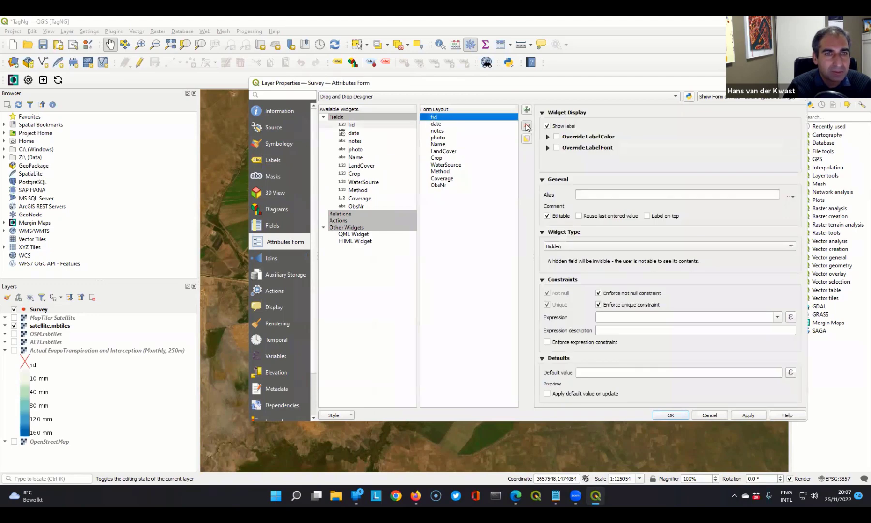
{"action": "left_click", "coordinate": [527, 126]}
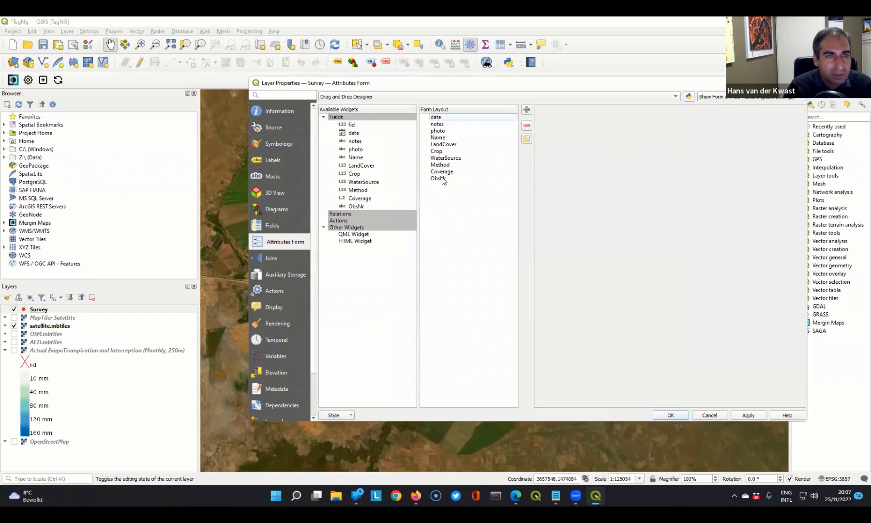
{"action": "left_click", "coordinate": [442, 179]}
{"action": "left_click_drag", "start_coordinate": [442, 179], "coordinate": [456, 120]}
- Move the notes field to the end of the form layout, after Coverage
{"action": "left_click", "coordinate": [436, 123]}
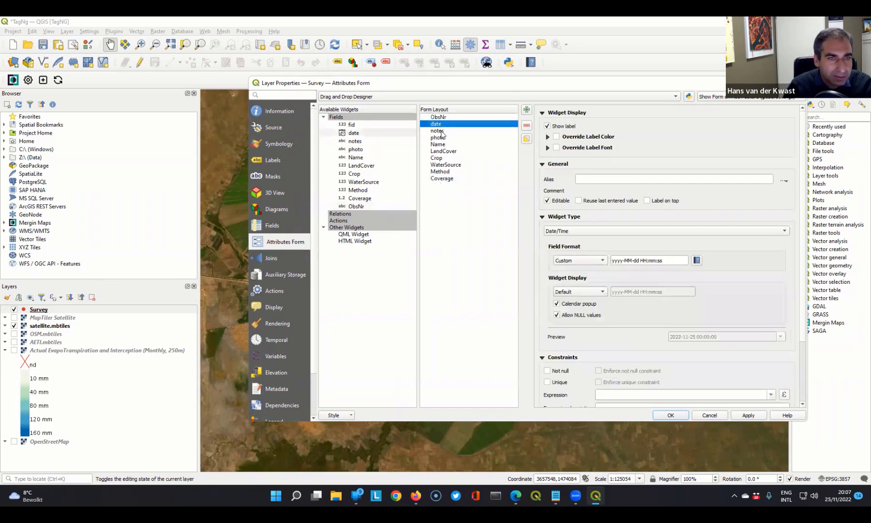
{"action": "left_click", "coordinate": [442, 132]}
{"action": "left_click_drag", "start_coordinate": [460, 134], "coordinate": [464, 182]}
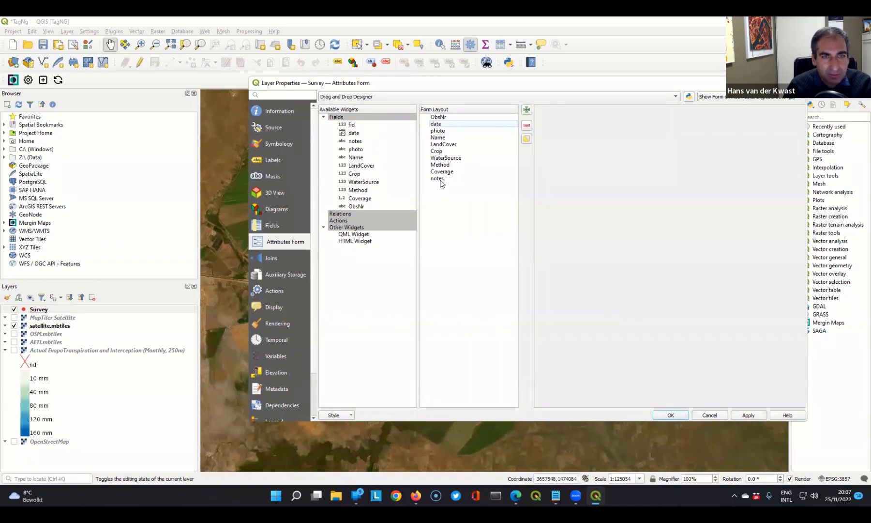
- Give the ObsNr field the alias "Observation number"
{"action": "left_click", "coordinate": [438, 118]}
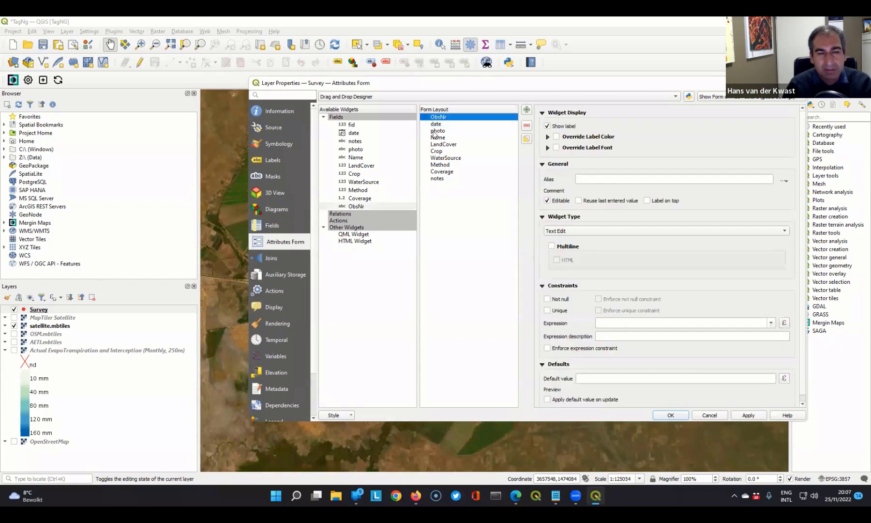
{"action": "left_click", "coordinate": [437, 123]}
{"action": "left_click", "coordinate": [438, 118]}
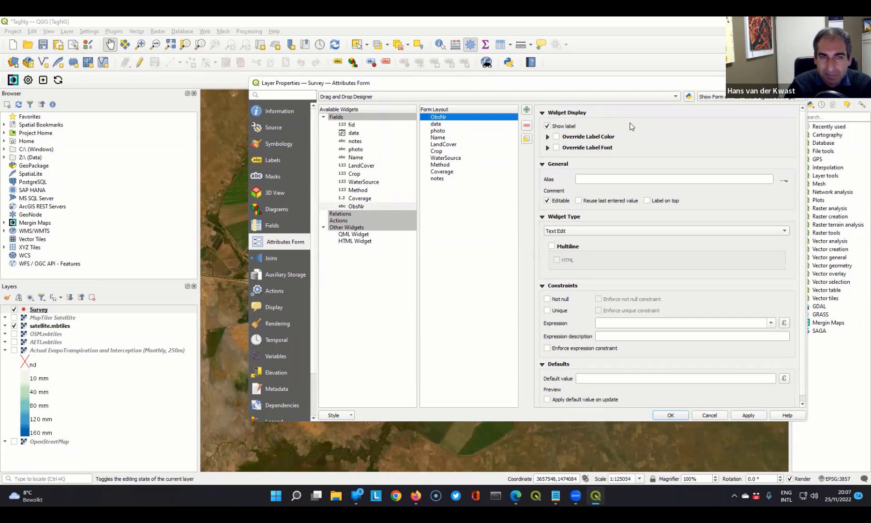
{"action": "left_click", "coordinate": [597, 179]}
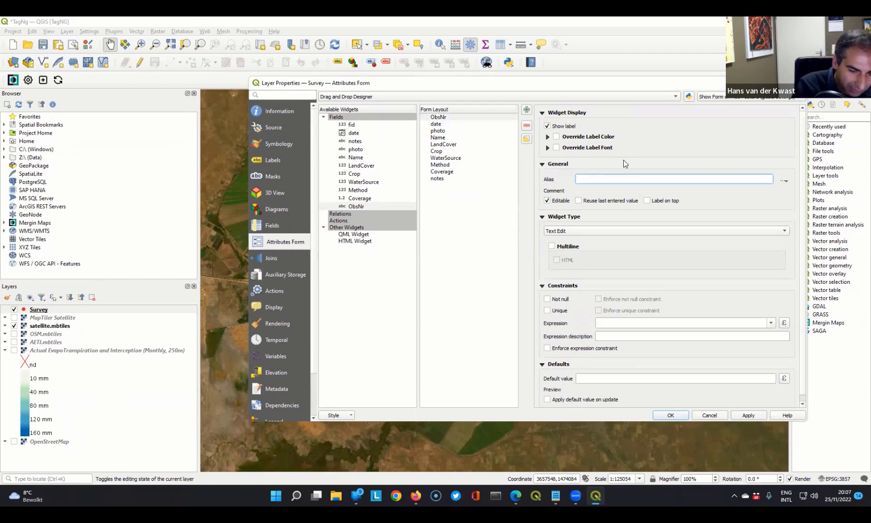
{"action": "type", "text": "O"}
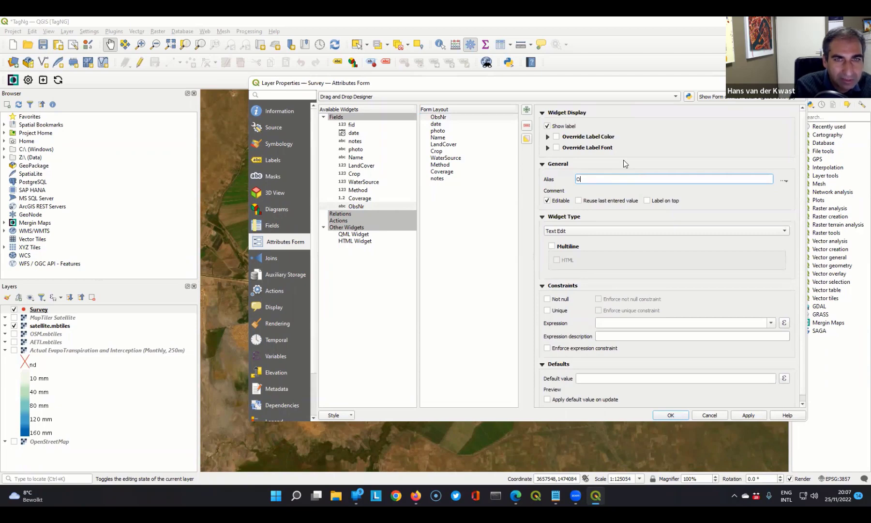
{"action": "type", "text": "bservation number"}
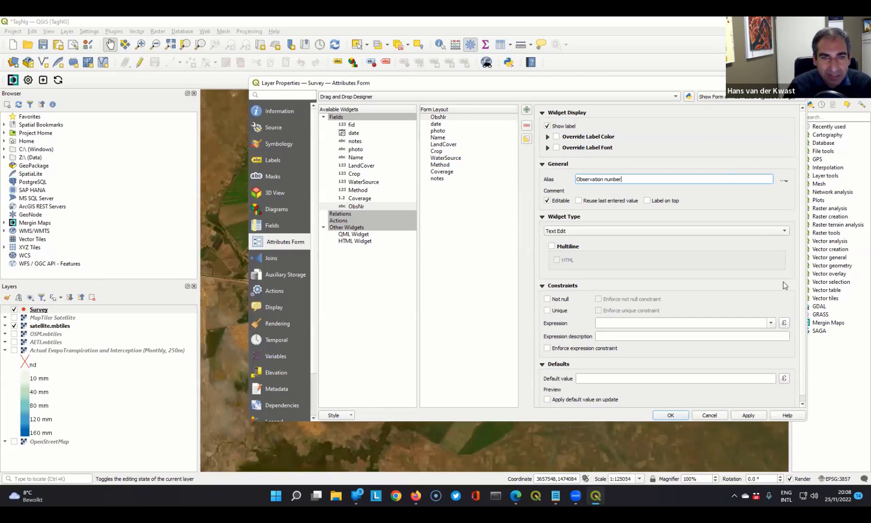
- Make the ObsNr field not null and unique, and enforce both constraints
{"action": "left_click", "coordinate": [548, 300]}
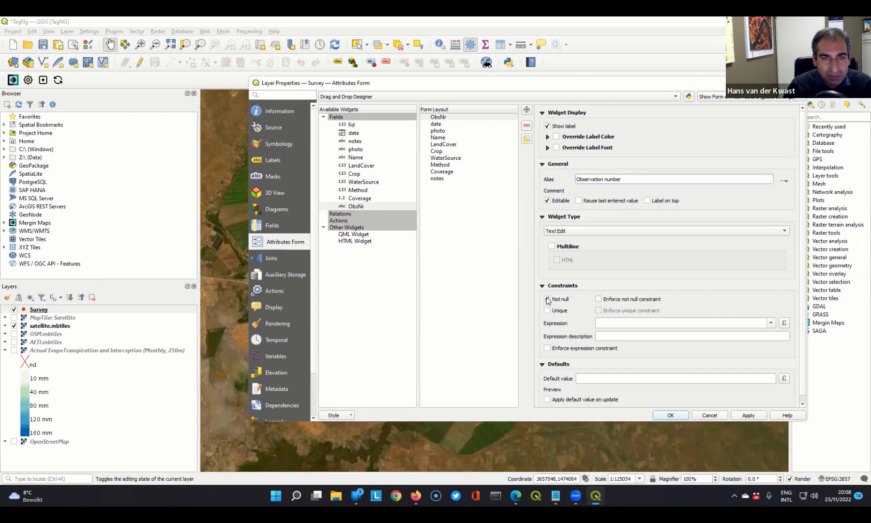
{"action": "left_click", "coordinate": [600, 300]}
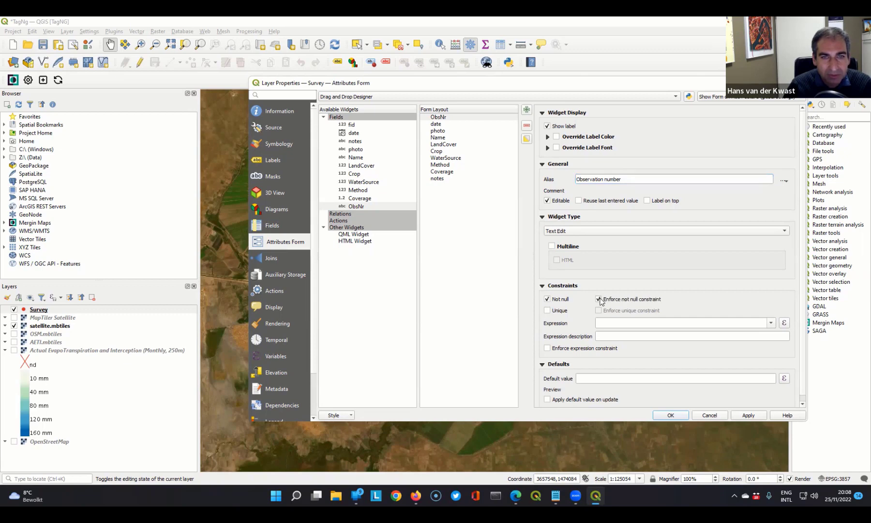
{"action": "left_click", "coordinate": [548, 311]}
{"action": "left_click", "coordinate": [599, 310]}
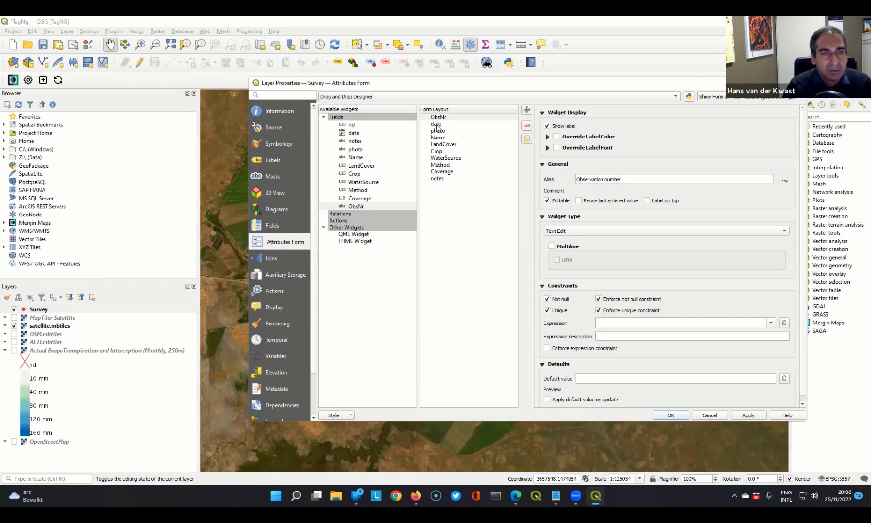
- Give the date field the alias "Date"
{"action": "left_click", "coordinate": [437, 125]}
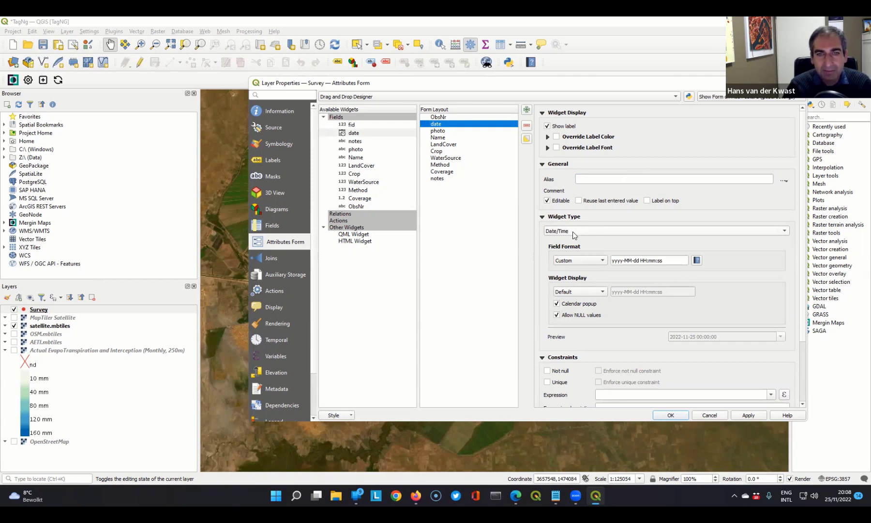
{"action": "left_click", "coordinate": [592, 177]}
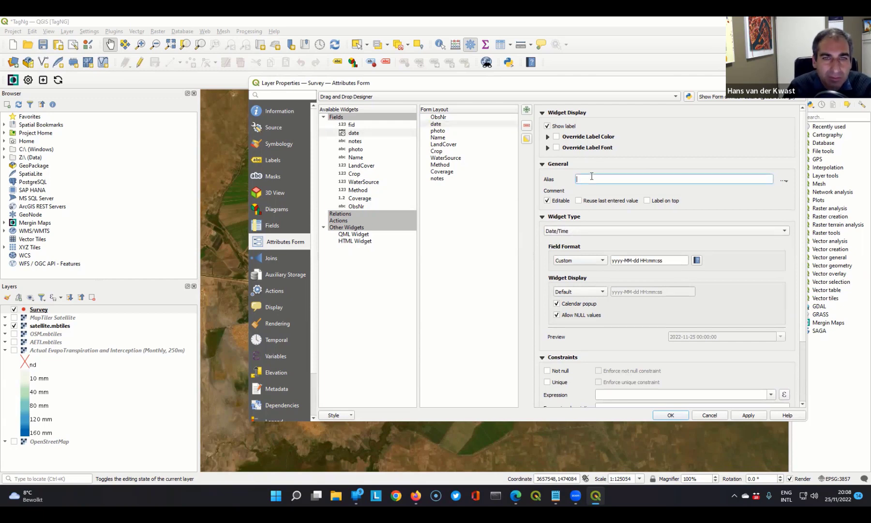
{"action": "type", "text": "Date"}
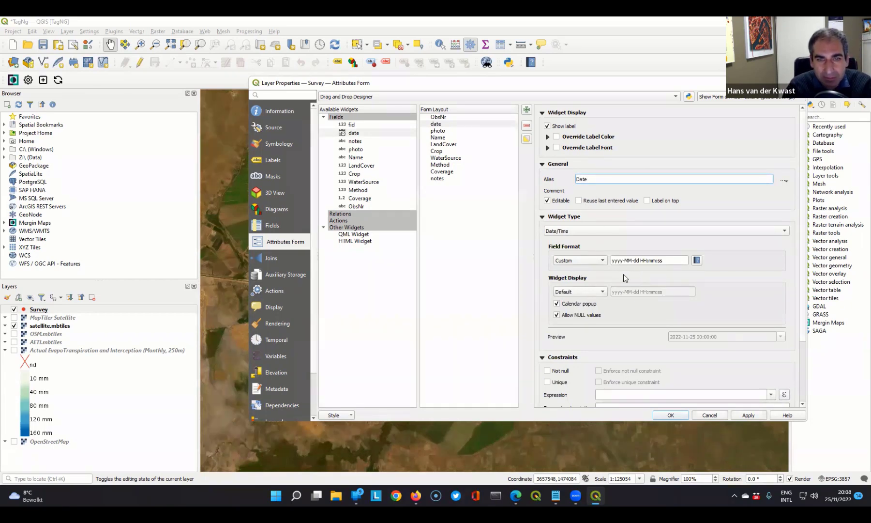
- Set the date field's widget display to a custom format, dd-MM-yyyy HH:mm:ss
{"action": "left_click", "coordinate": [600, 293]}
{"action": "left_click", "coordinate": [587, 303]}
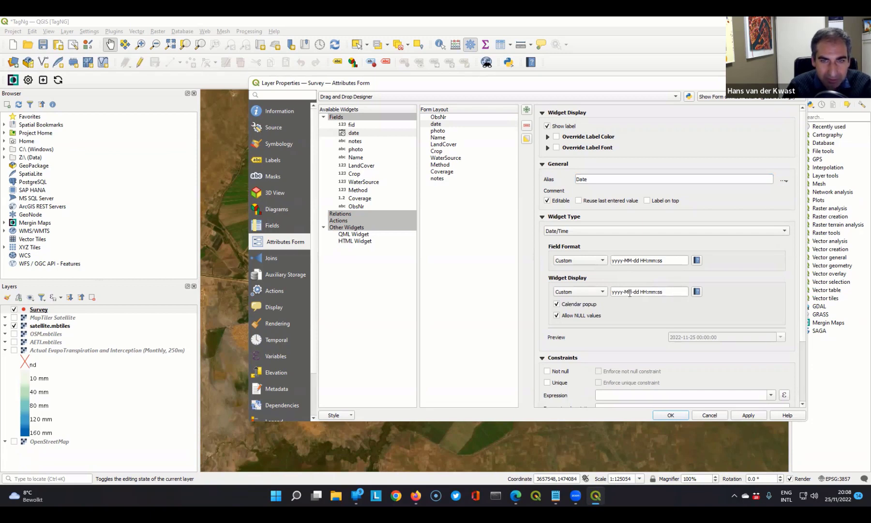
{"action": "left_click_drag", "start_coordinate": [639, 292], "coordinate": [583, 296]}
{"action": "type", "text": "dd-"}
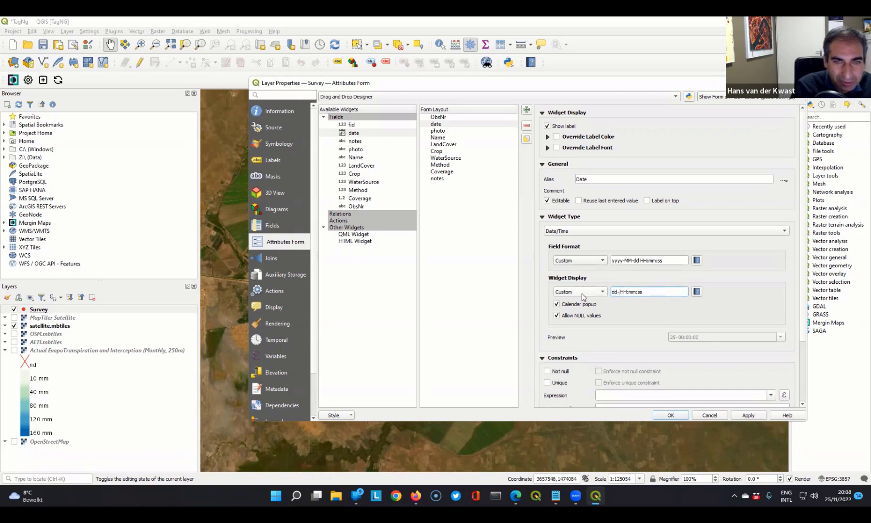
{"action": "type", "text": "MM-yyyy"}
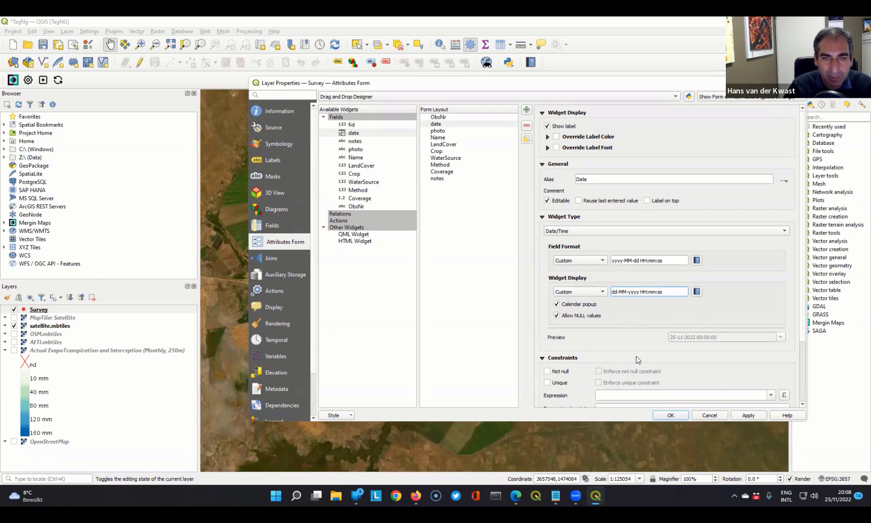
- Make the date field not null and enforce that constraint
{"action": "scroll", "coordinate": [610, 345], "scroll_direction": "down", "scroll_amount": 1}
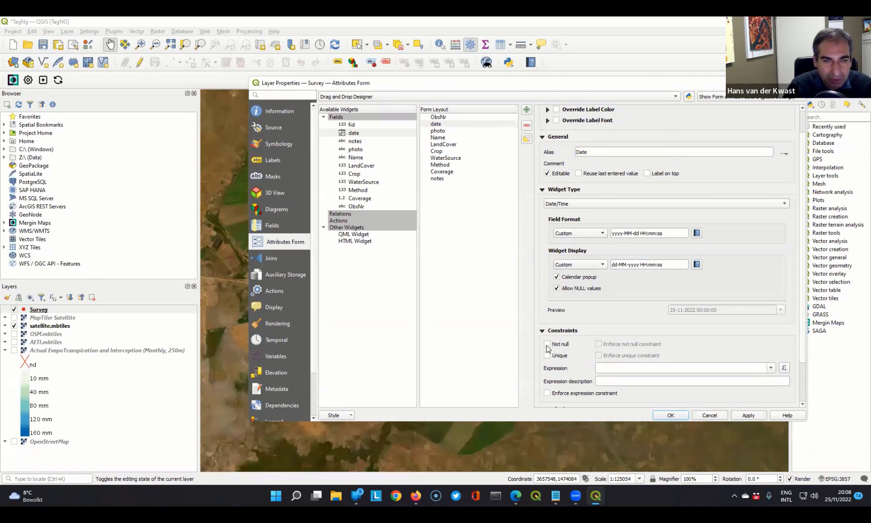
{"action": "left_click", "coordinate": [547, 344]}
{"action": "left_click", "coordinate": [599, 344]}
- Enter $now as the date field's constraint expression
{"action": "left_click", "coordinate": [604, 368]}
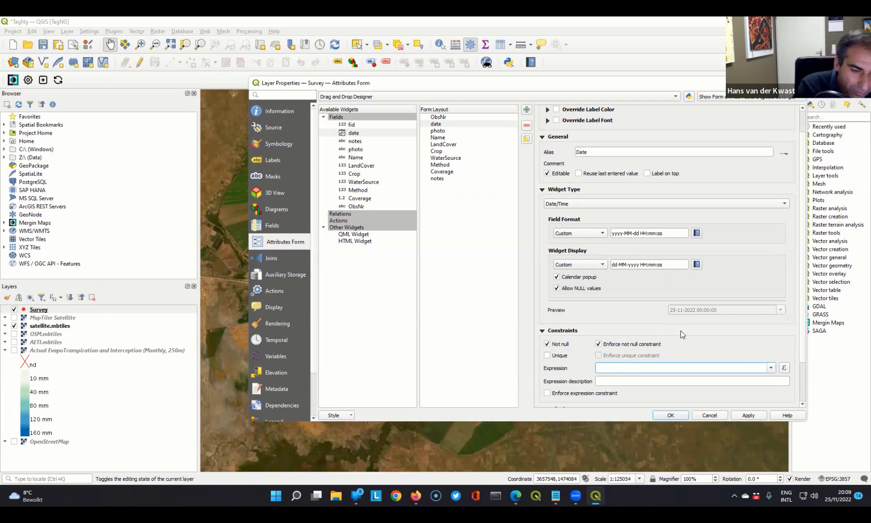
{"action": "type", "text": "$now"}
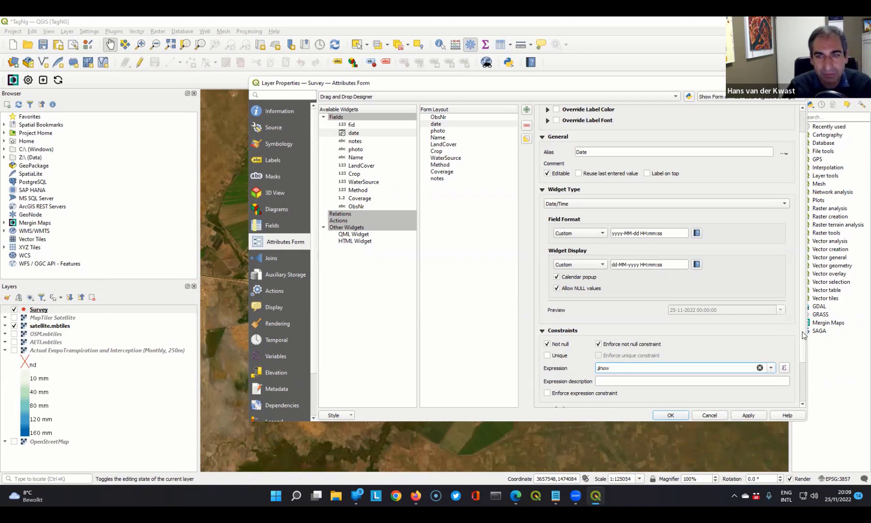
{"action": "left_click_drag", "start_coordinate": [802, 333], "coordinate": [791, 391]}
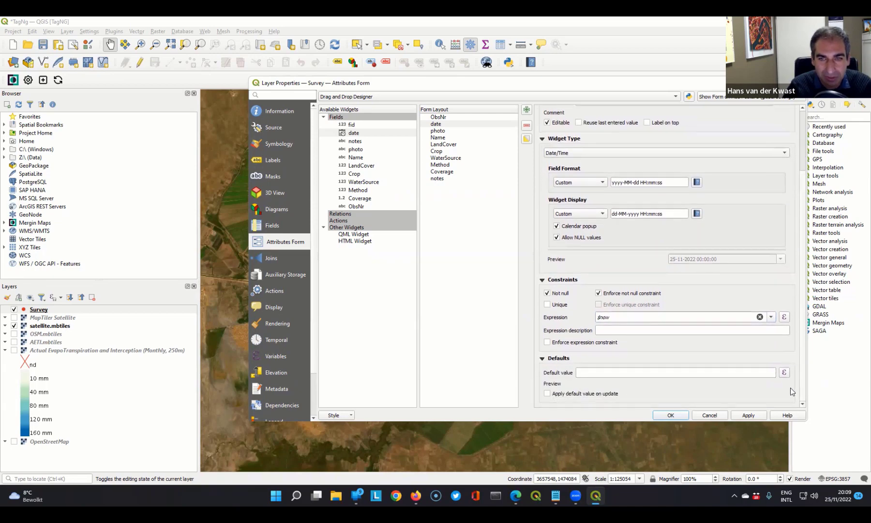
{"action": "left_click", "coordinate": [620, 329]}
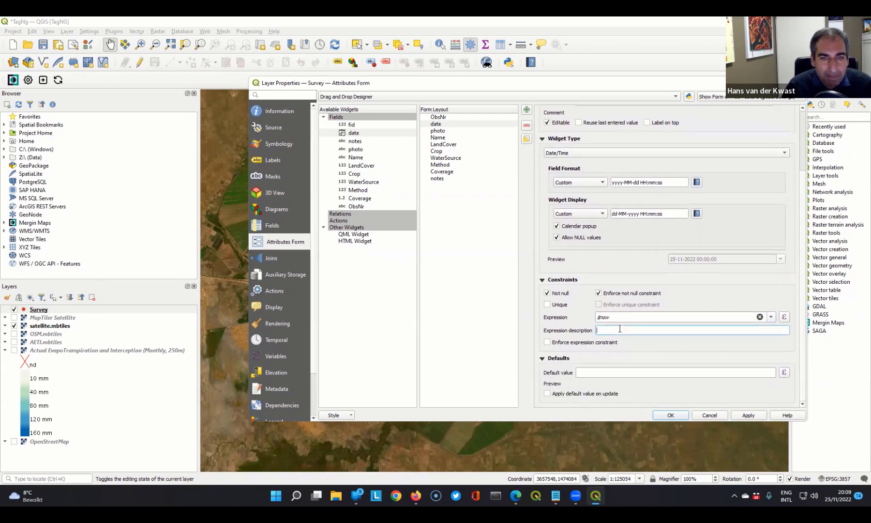
- Keep the photo field's widget type as Attachment and give the field the alias "Picture"
{"action": "left_click", "coordinate": [438, 131]}
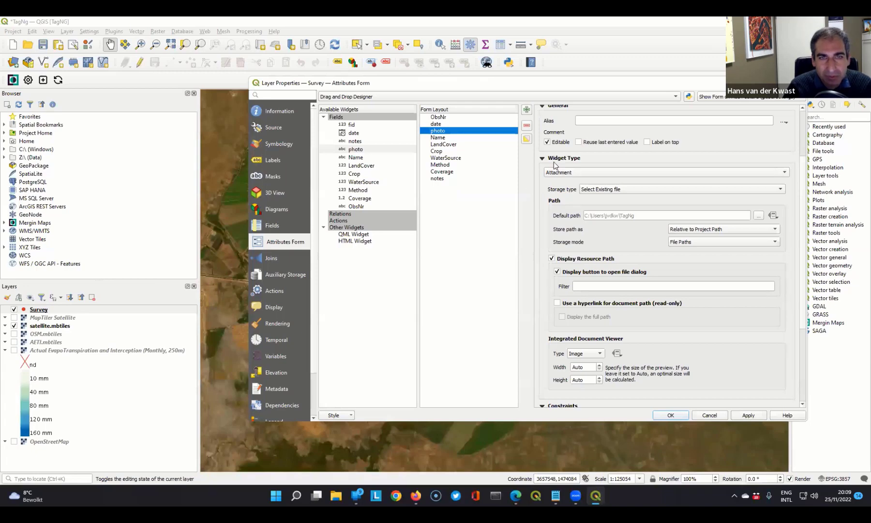
{"action": "left_click", "coordinate": [566, 173]}
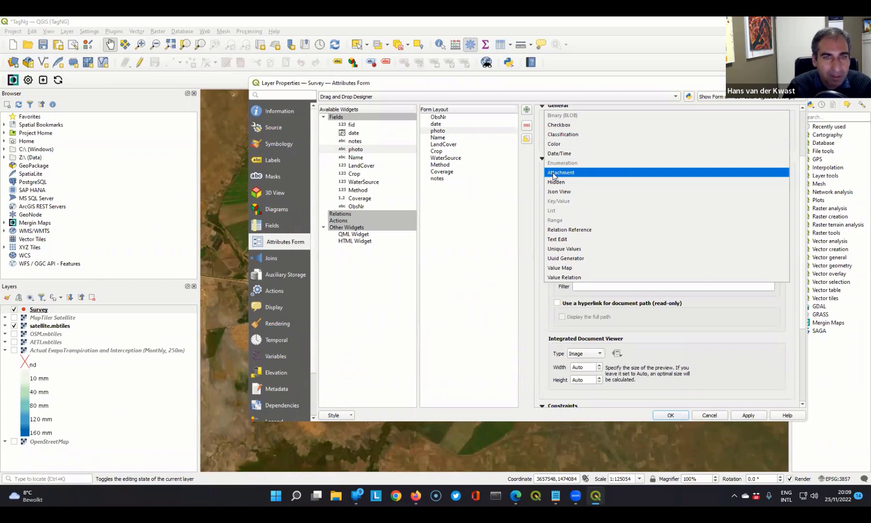
{"action": "left_click", "coordinate": [554, 173]}
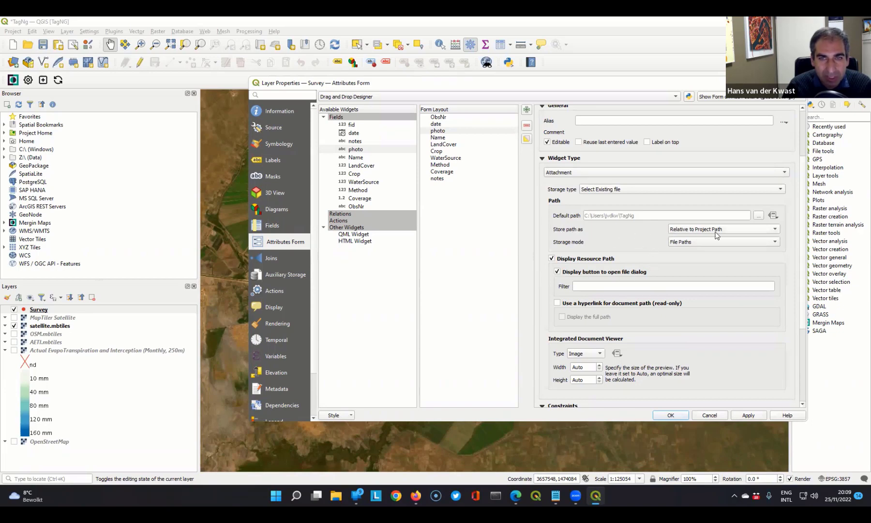
{"action": "mouse_move", "coordinate": [725, 236]}
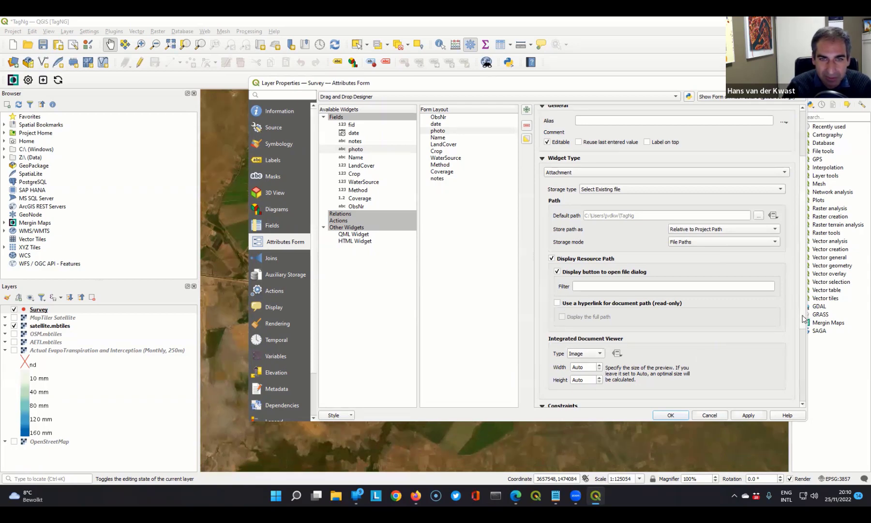
{"action": "scroll", "coordinate": [799, 314], "scroll_direction": "down", "scroll_amount": 5}
{"action": "scroll", "coordinate": [797, 394], "scroll_direction": "down", "scroll_amount": 1}
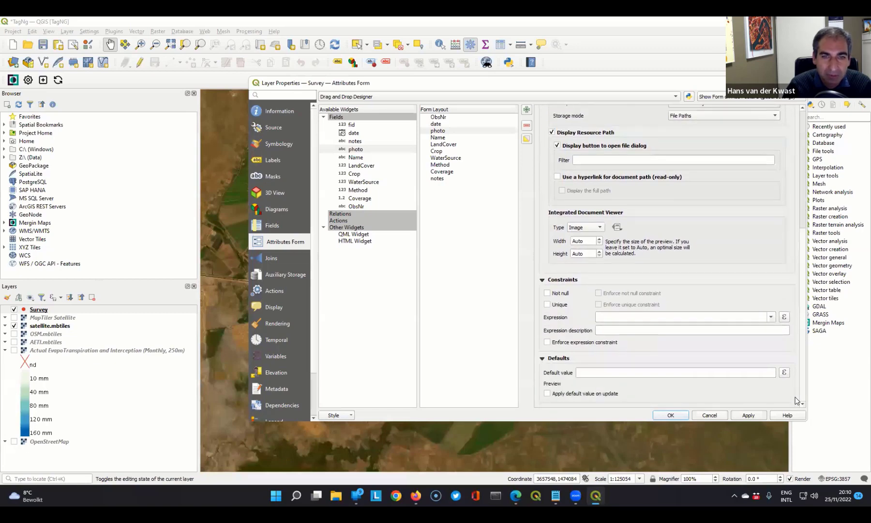
{"action": "scroll", "coordinate": [803, 370], "scroll_direction": "up", "scroll_amount": 8}
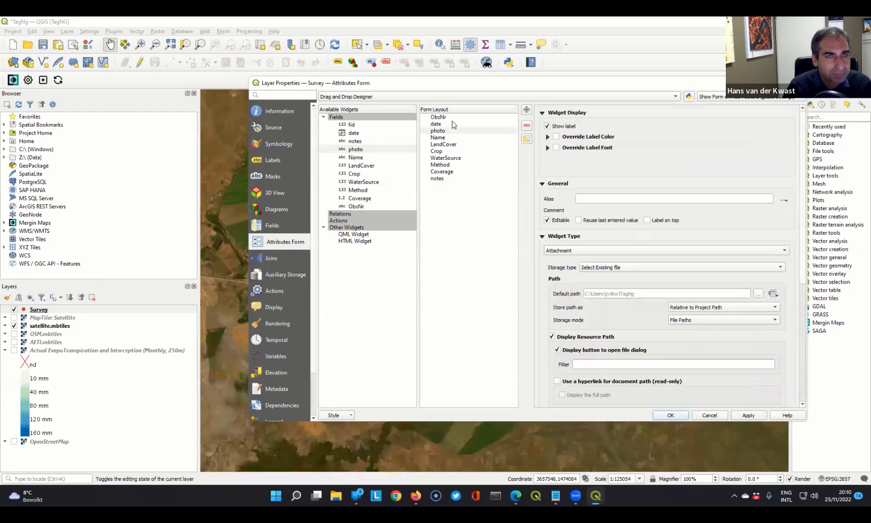
{"action": "left_click", "coordinate": [598, 200]}
{"action": "type", "text": "Picture"}
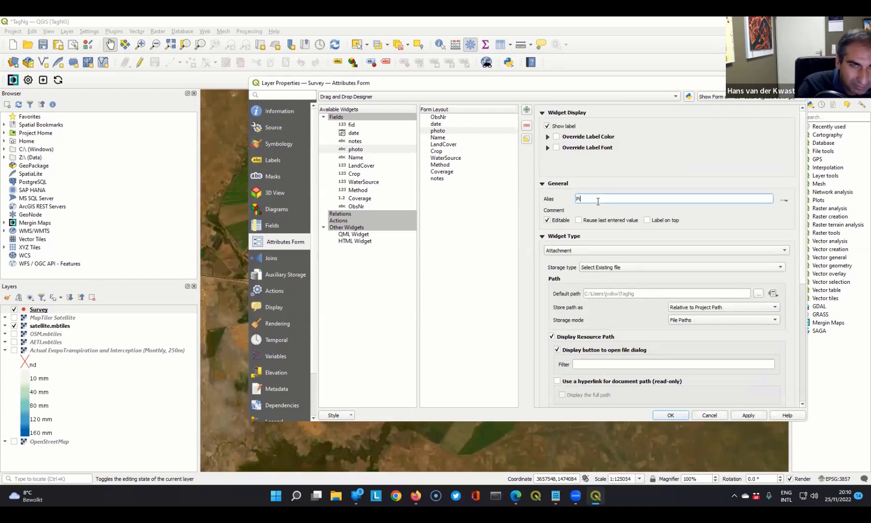
- Give the Name field the alias "Observer Name"
{"action": "left_click", "coordinate": [438, 138]}
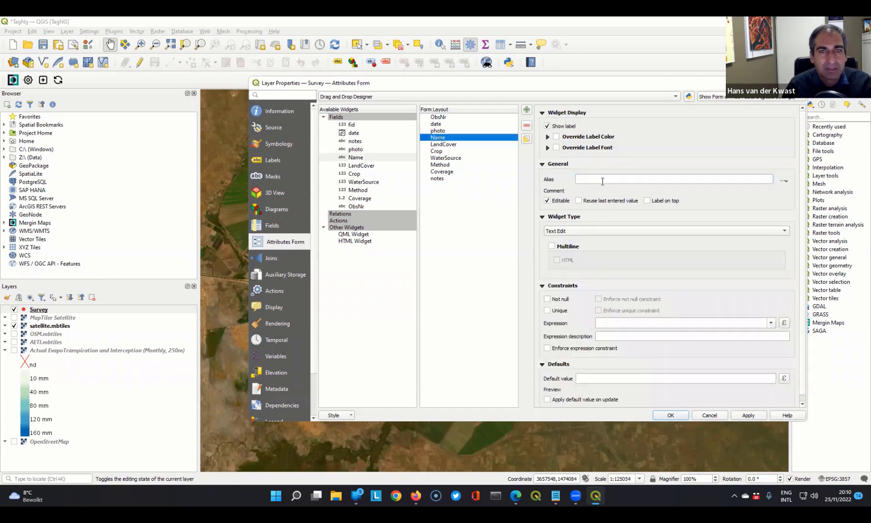
{"action": "left_click", "coordinate": [603, 180]}
{"action": "type", "text": "Observer "}
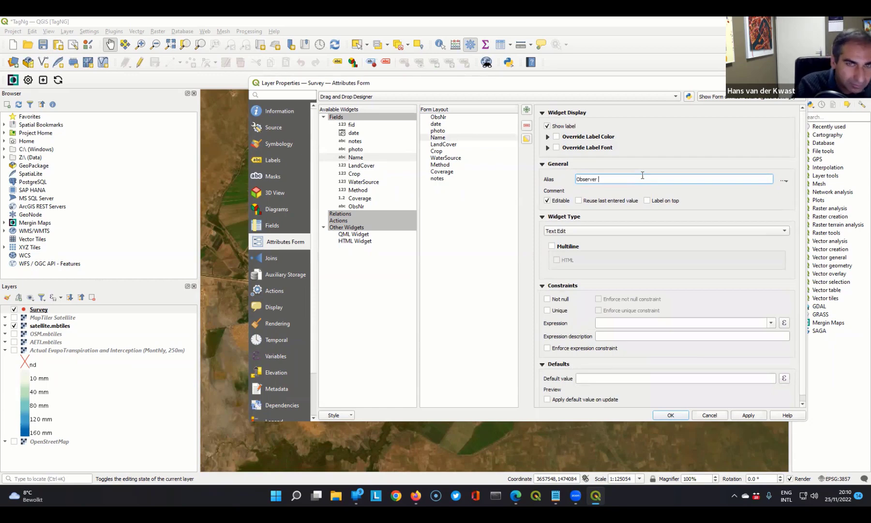
{"action": "type", "text": " nan"}
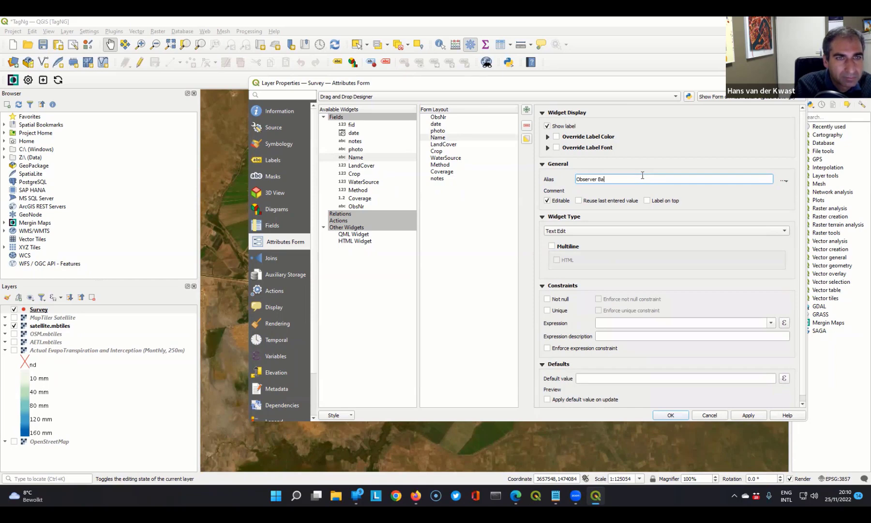
{"action": "key", "text": "BackSpace"}
{"action": "key", "text": "BackSpace"}
{"action": "key", "text": "BackSpace"}
{"action": "type", "text": "Name"}
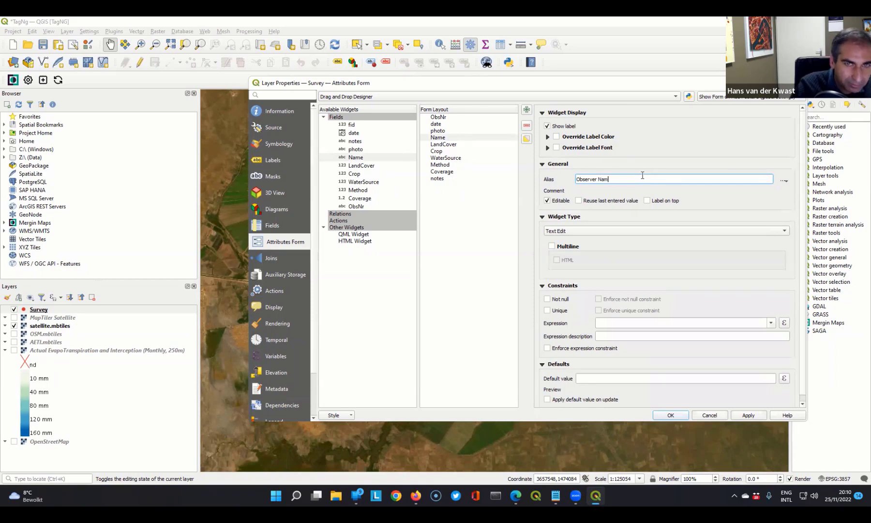
- Move the Name field directly below ObsNr in the form layout and give it an enforced not null constraint
{"action": "mouse_move", "coordinate": [438, 137]}
{"action": "left_mouse_down"}
{"action": "mouse_move", "coordinate": [452, 130]}
{"action": "mouse_move", "coordinate": [438, 125]}
{"action": "left_mouse_up"}
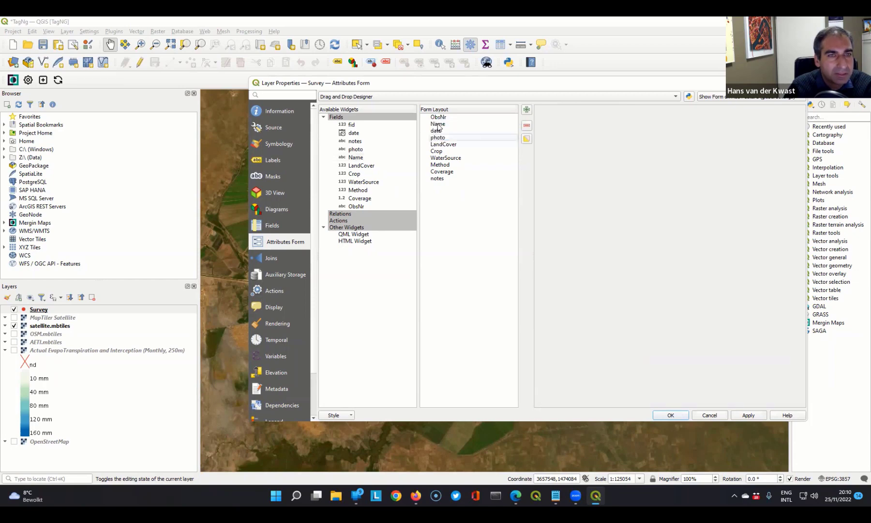
{"action": "left_click", "coordinate": [437, 125]}
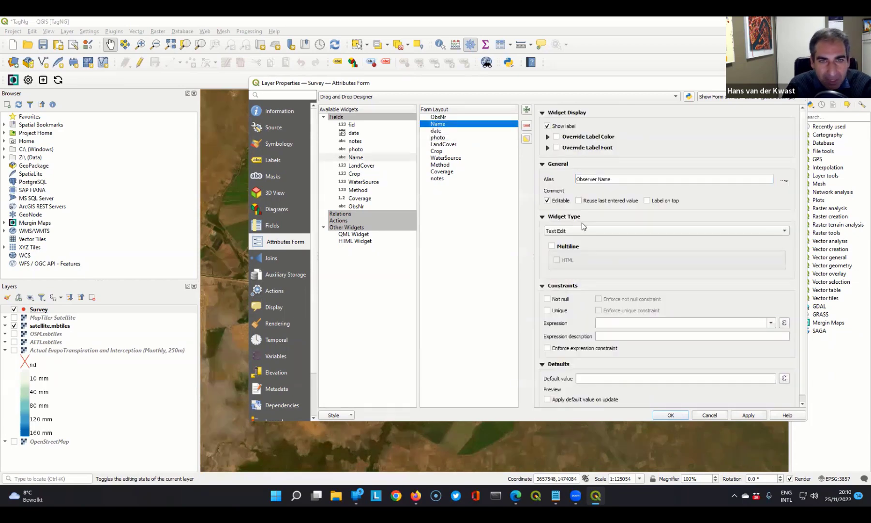
{"action": "scroll", "coordinate": [801, 252], "scroll_direction": "down", "scroll_amount": 1}
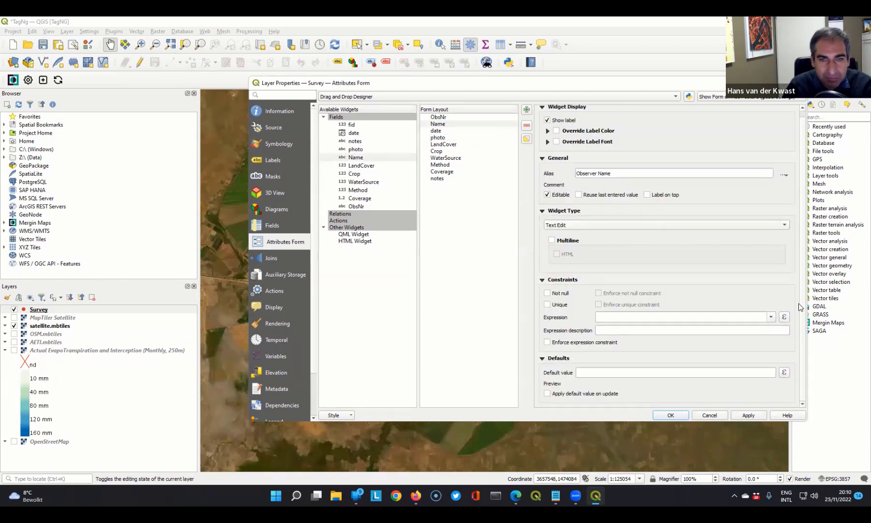
{"action": "left_click", "coordinate": [547, 293]}
{"action": "left_click", "coordinate": [599, 293]}
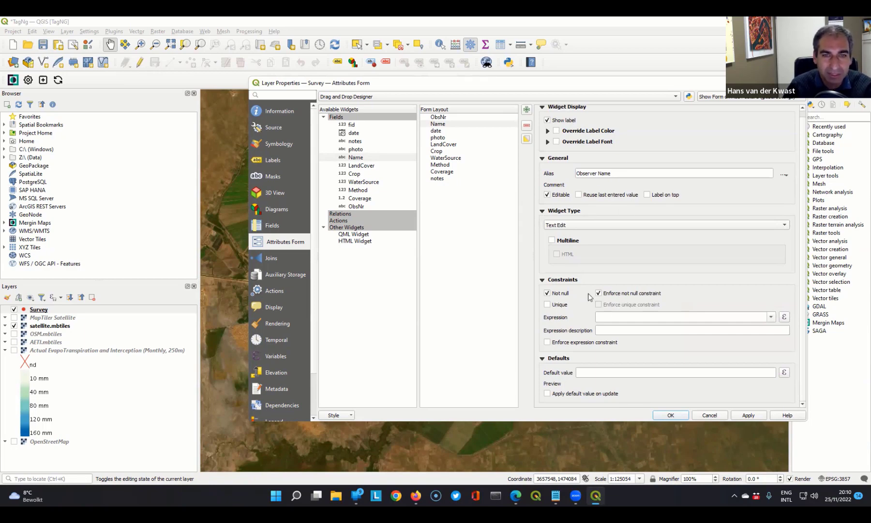
- Give the LandCover field the alias "Land Cover" and set its widget type to Value Map
{"action": "left_click", "coordinate": [437, 144]}
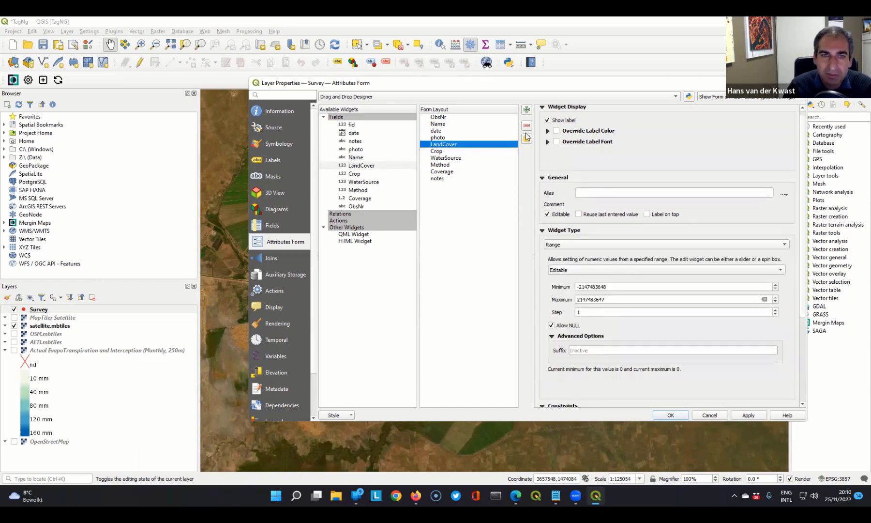
{"action": "left_click", "coordinate": [588, 193]}
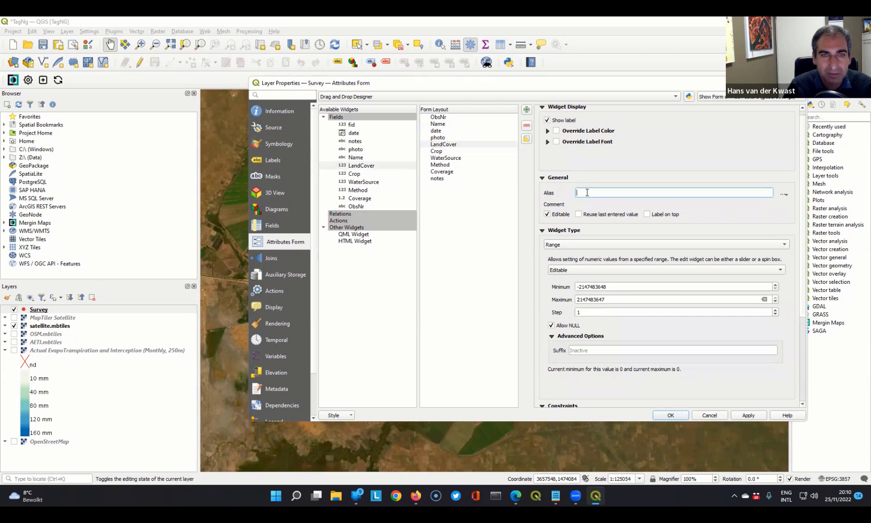
{"action": "type", "text": "Land Cover"}
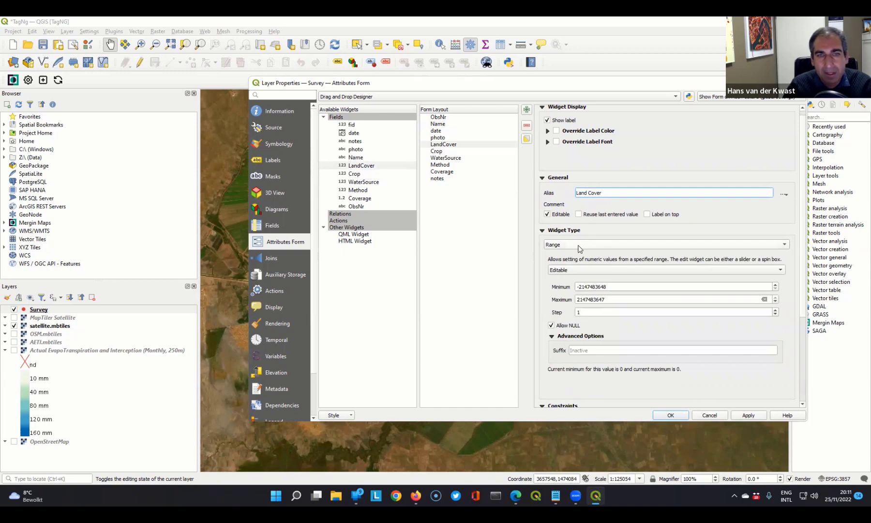
{"action": "left_click", "coordinate": [580, 248]}
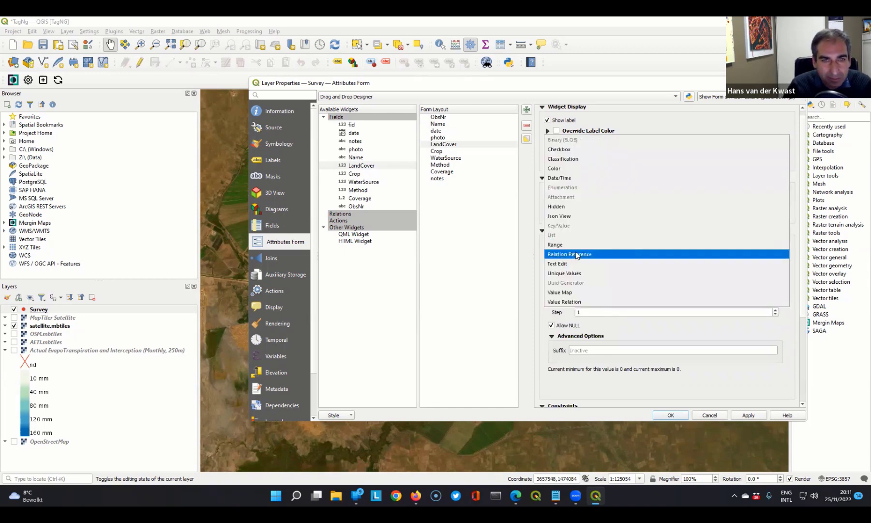
{"action": "left_click", "coordinate": [562, 294]}
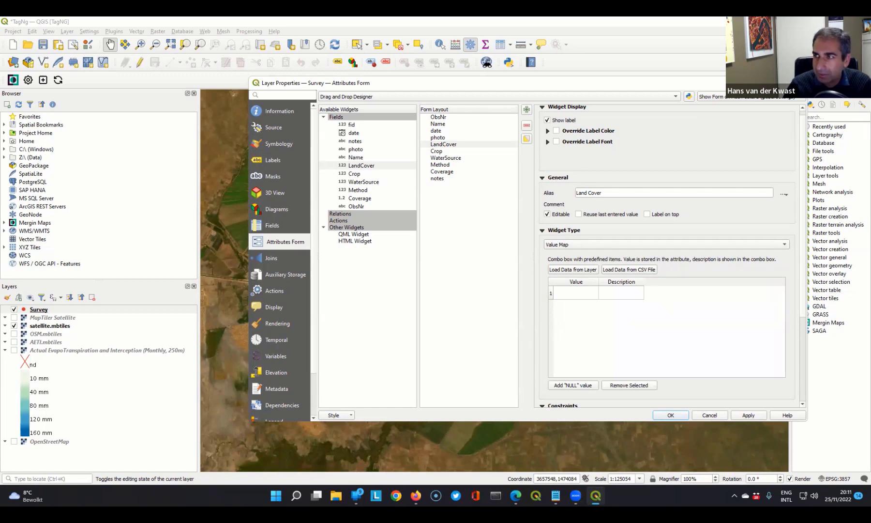
- Add value 1 with description "Cropland" and value 2 with description "Tree Cover" to the LandCover value map
{"action": "double_click", "coordinate": [577, 291]}
{"action": "type", "text": "1"}
{"action": "double_click", "coordinate": [615, 293]}
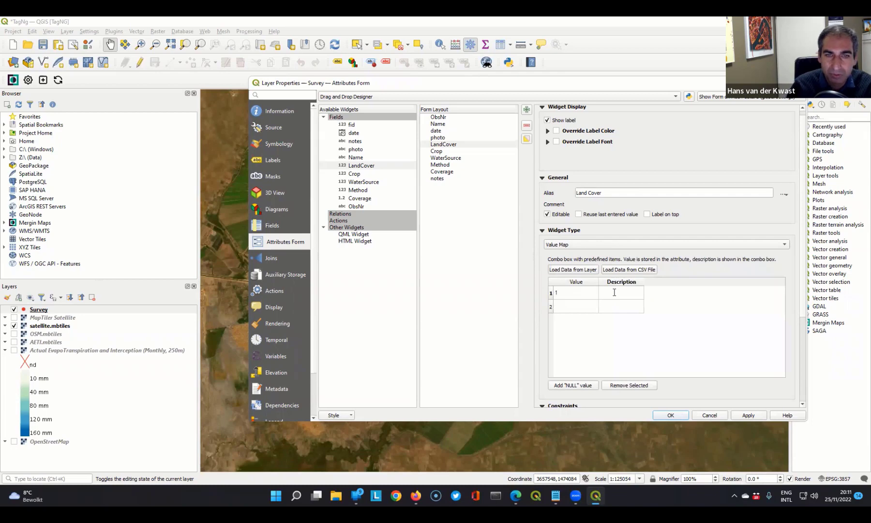
{"action": "type", "text": "Cropland"}
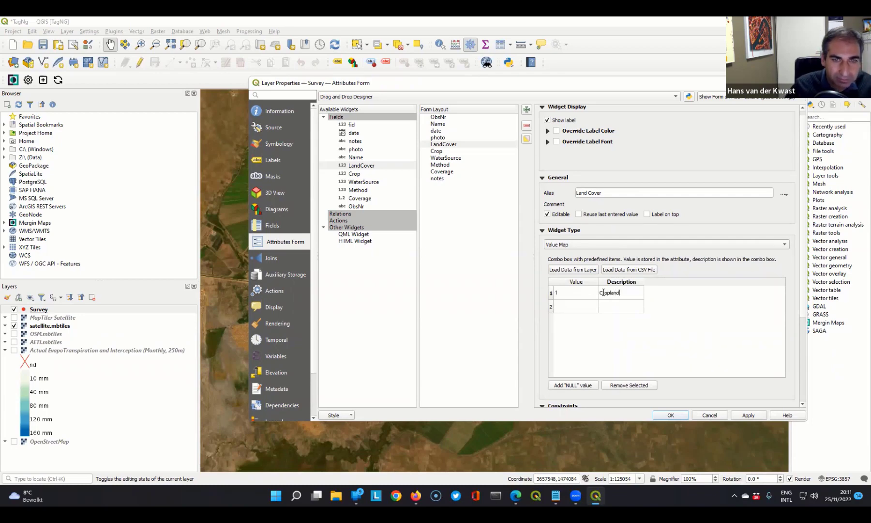
{"action": "double_click", "coordinate": [573, 312]}
{"action": "type", "text": "2"}
{"action": "double_click", "coordinate": [617, 306]}
{"action": "type", "text": "Tree"}
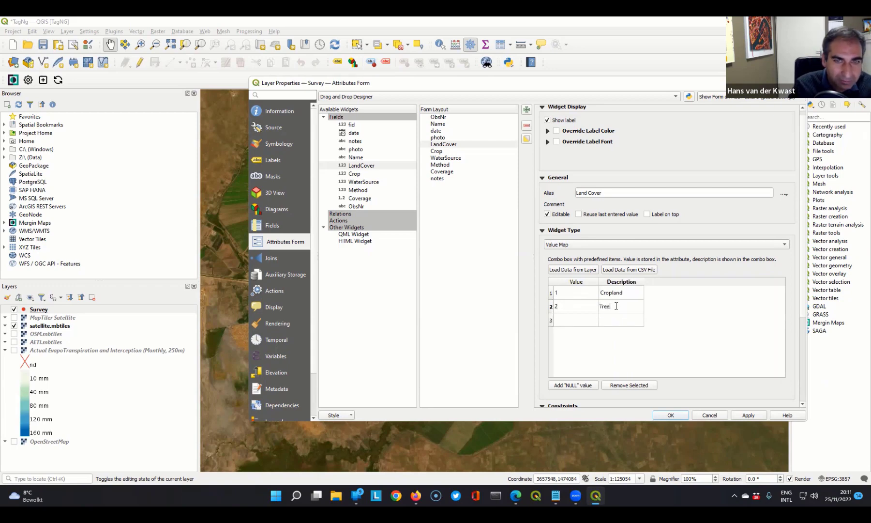
{"action": "type", "text": " Cover"}
- Add value 3 with description "Shrubland" and value 4 with description "Grassland" to the LandCover value map
{"action": "double_click", "coordinate": [574, 319]}
{"action": "type", "text": "3"}
{"action": "left_click", "coordinate": [616, 324]}
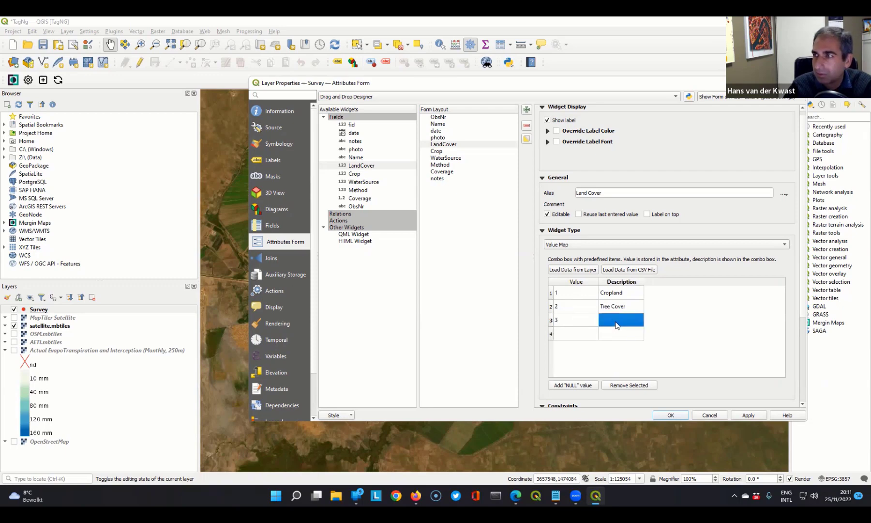
{"action": "double_click", "coordinate": [616, 320]}
{"action": "type", "text": "Shrubland"}
{"action": "double_click", "coordinate": [574, 332]}
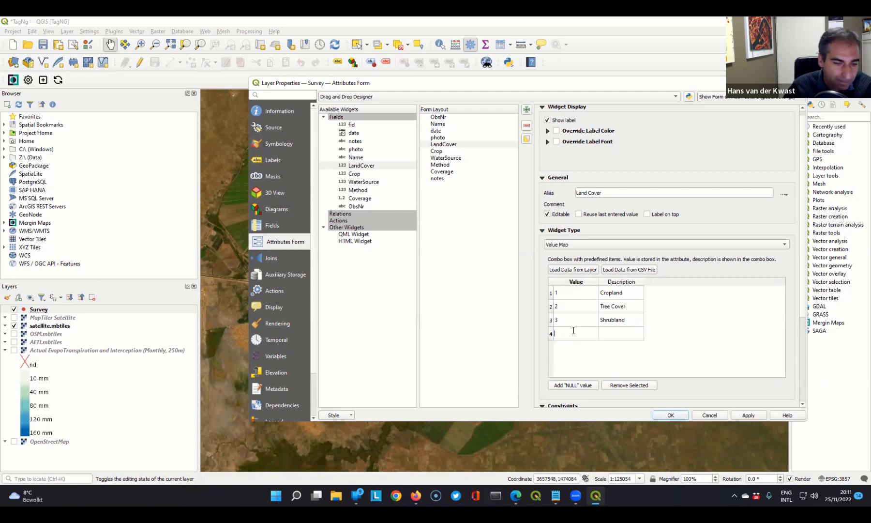
{"action": "type", "text": "4"}
{"action": "double_click", "coordinate": [617, 333]}
{"action": "type", "text": "Grassland"}
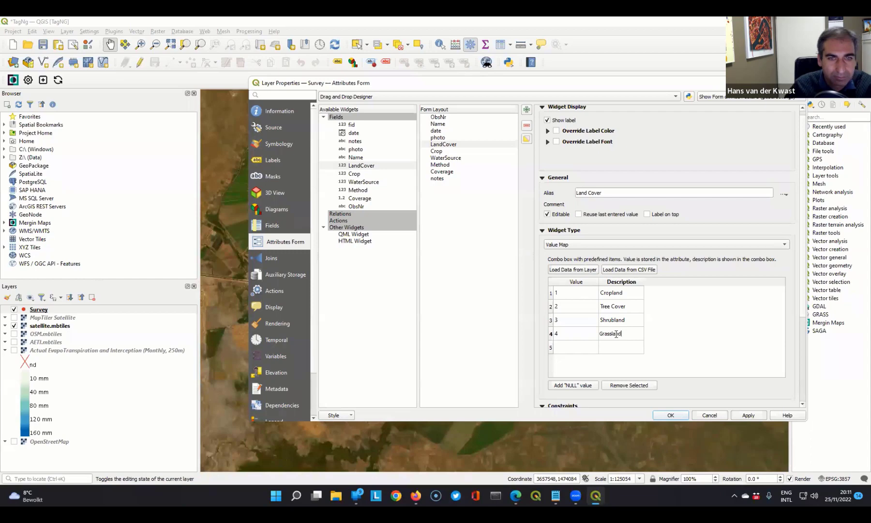
- Add value 5 with the description "Wetland" to the LandCover value map
{"action": "double_click", "coordinate": [571, 346]}
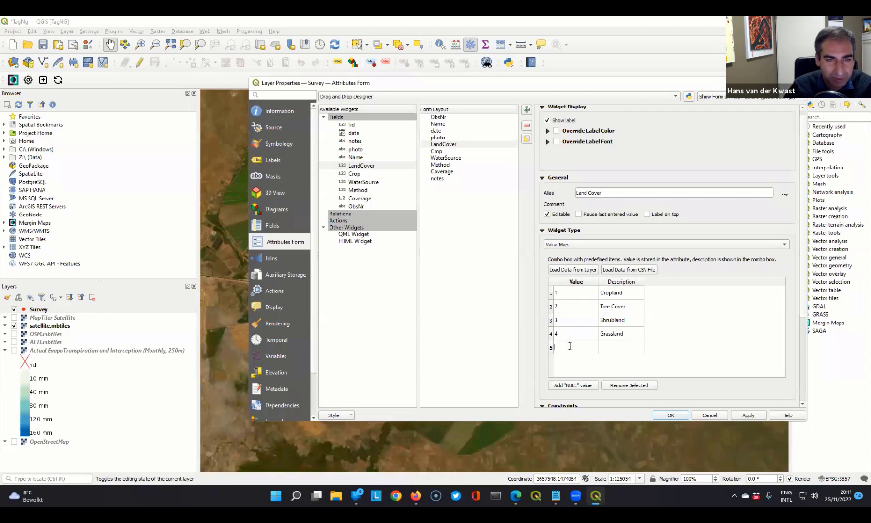
{"action": "type", "text": "5"}
{"action": "double_click", "coordinate": [614, 347]}
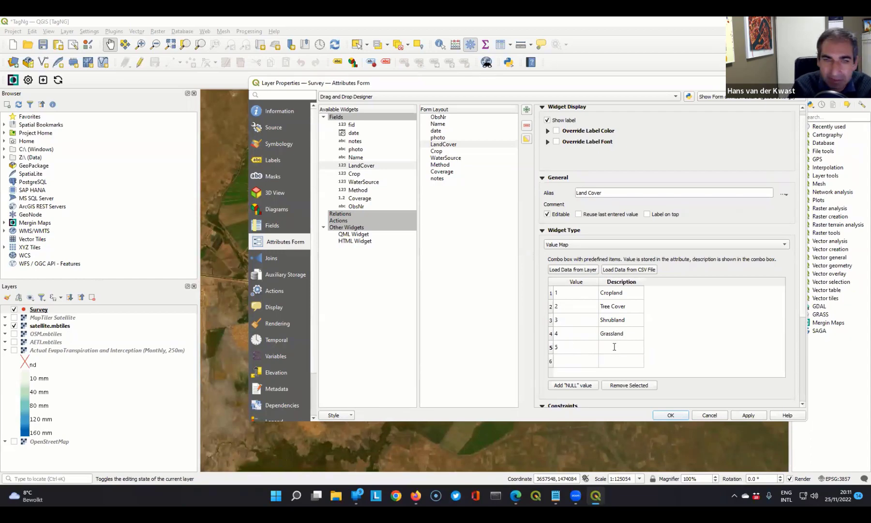
{"action": "type", "text": "Wetland"}
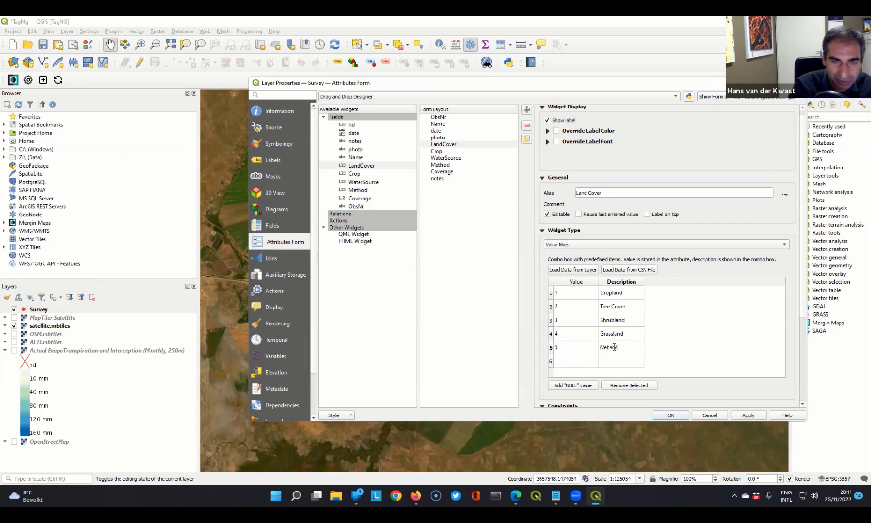
- Add value 6 with the description "Artificia;" to the LandCover value map
{"action": "double_click", "coordinate": [574, 358]}
{"action": "type", "text": "6"}
{"action": "double_click", "coordinate": [618, 359]}
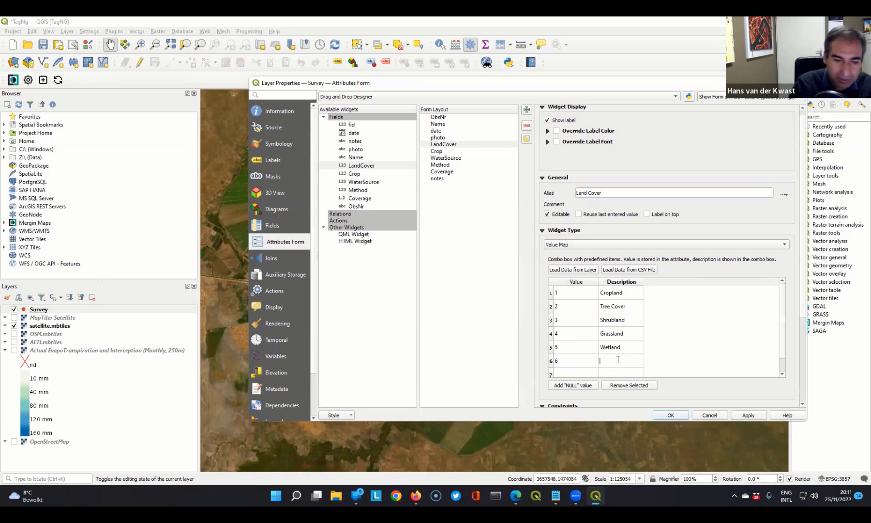
{"action": "type", "text": "\\"}
{"action": "key", "text": "Return"}
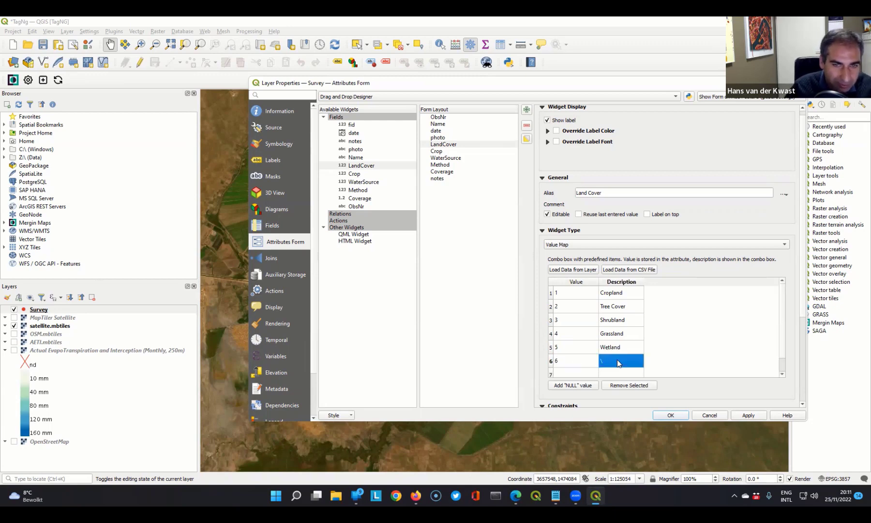
{"action": "double_click", "coordinate": [618, 361]}
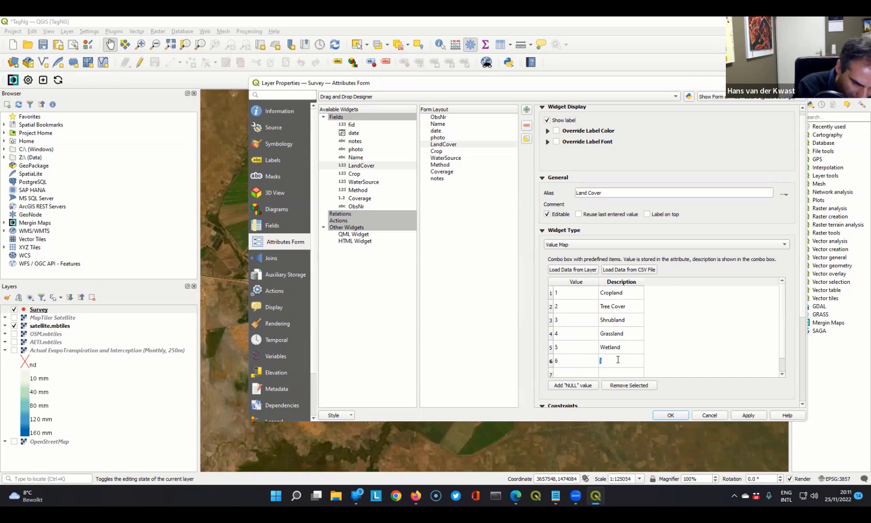
{"action": "type", "text": "Artificial"}
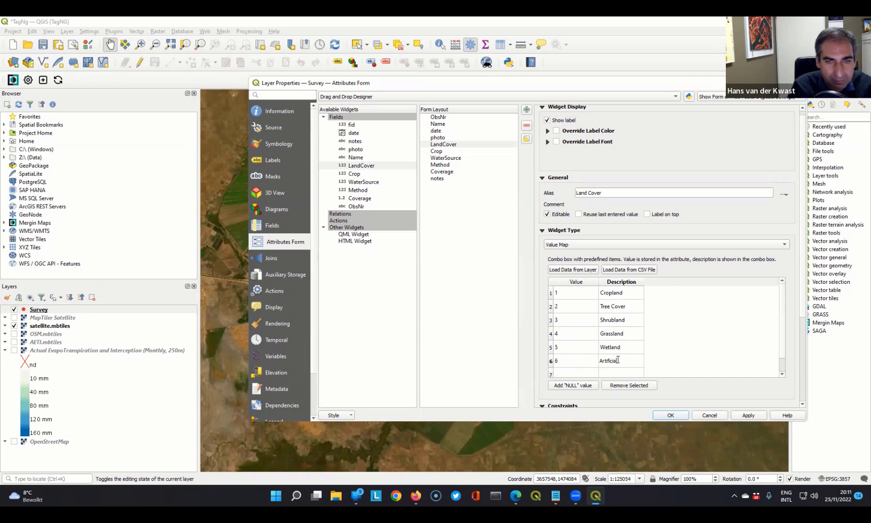
{"action": "key", "text": "Return"}
- Add value 7 with the description "Bare soil" to the LandCover value map
{"action": "left_click", "coordinate": [572, 372]}
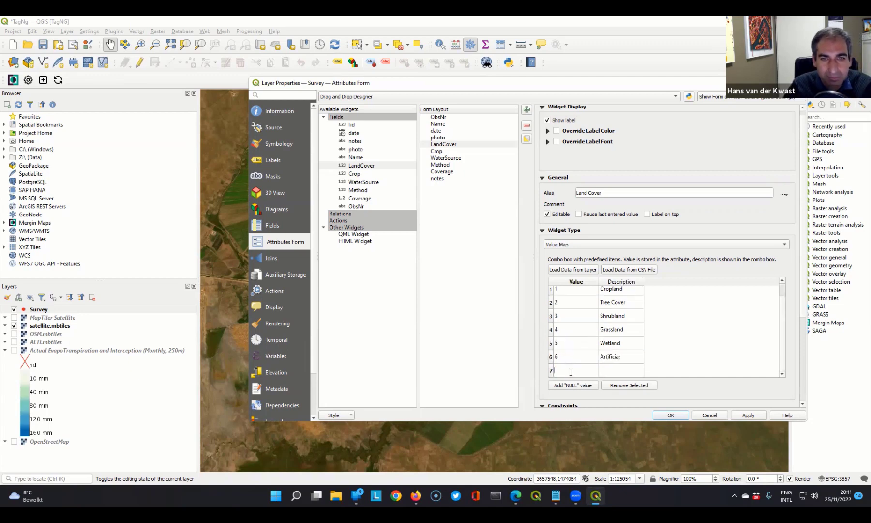
{"action": "type", "text": "7"}
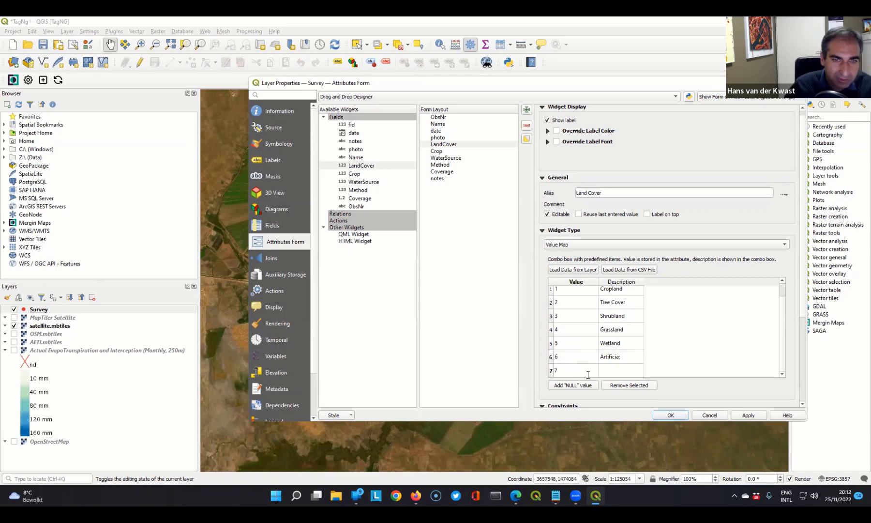
{"action": "left_click", "coordinate": [611, 370]}
{"action": "type", "text": "Bare soil"}
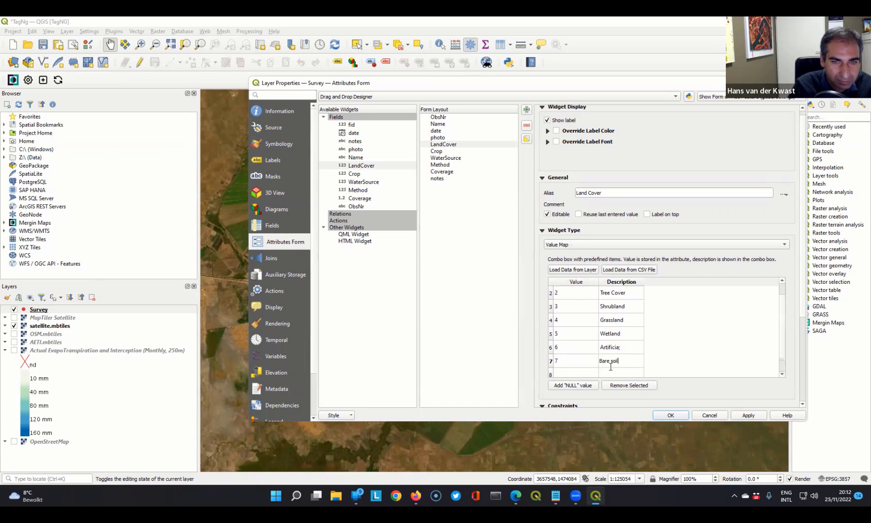
- Correct the description of value 6 in the LandCover value map to "Artificial"
{"action": "double_click", "coordinate": [625, 348]}
{"action": "left_click", "coordinate": [625, 347]}
{"action": "key", "text": "BackSpace"}
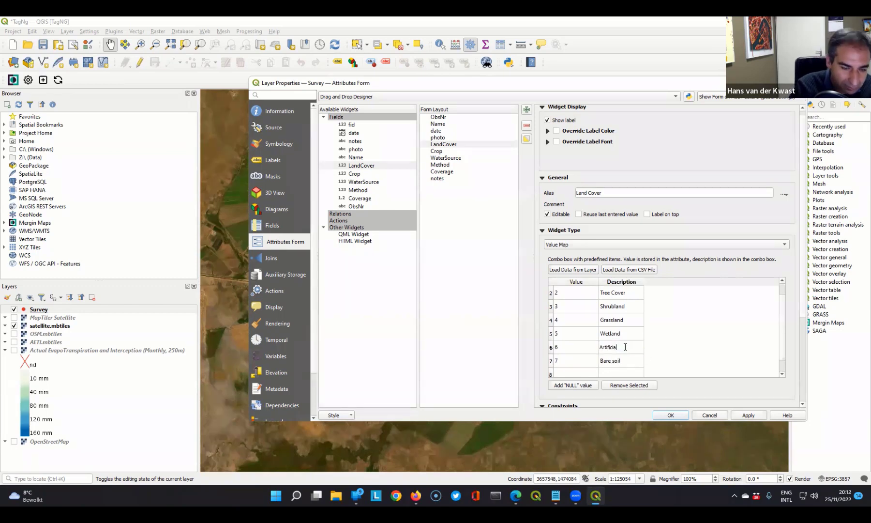
- Add value 8 with the description "Fallow land" to the LandCover value map
{"action": "left_click", "coordinate": [570, 372]}
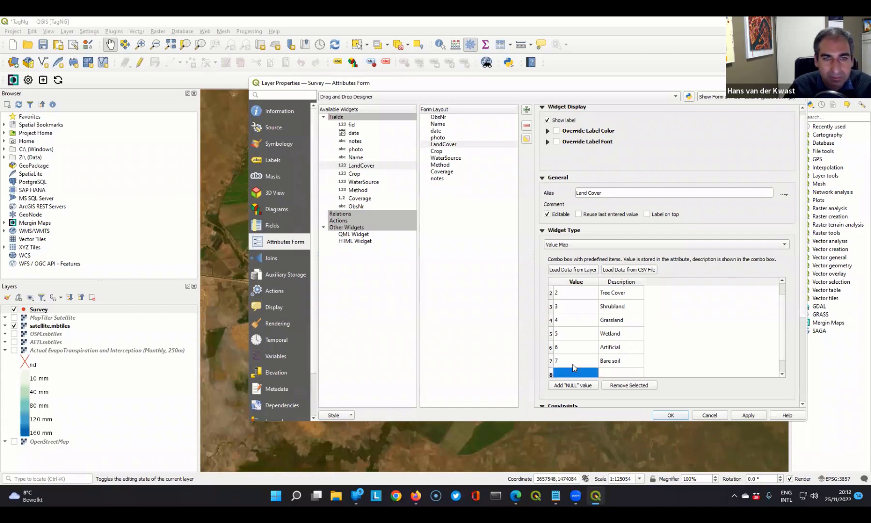
{"action": "scroll", "coordinate": [577, 331], "scroll_direction": "down", "scroll_amount": 2}
{"action": "type", "text": "8"}
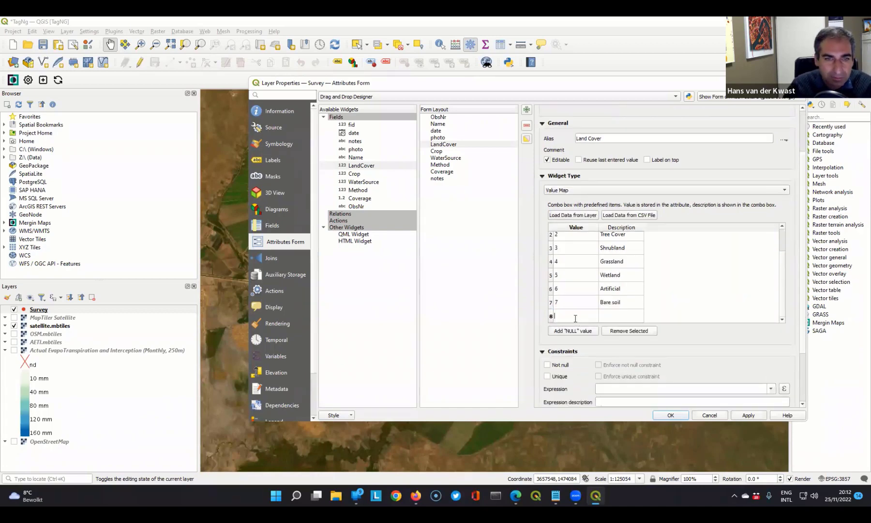
{"action": "left_click", "coordinate": [621, 317]}
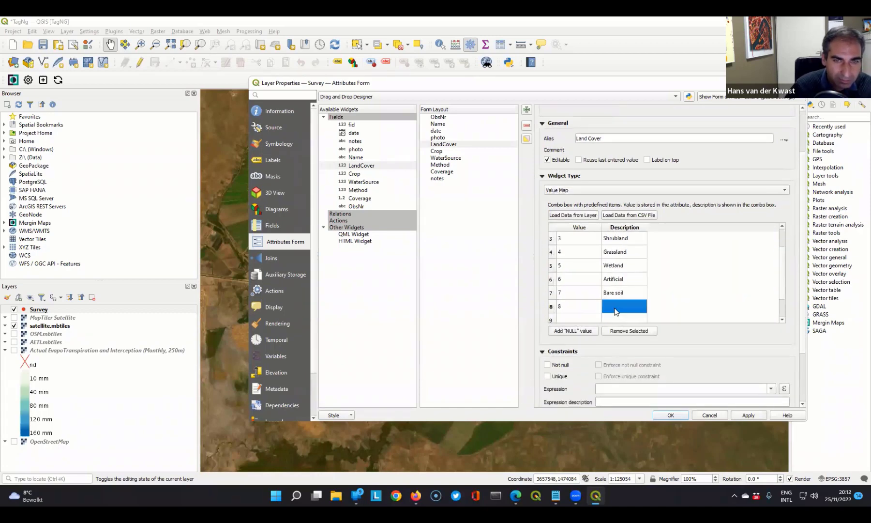
{"action": "double_click", "coordinate": [616, 310]}
{"action": "type", "text": "Fallow land"}
- Add value 9 with the description "Seasonal water" to the LandCover value map and enter 10 as the following value
{"action": "left_click", "coordinate": [590, 315]}
{"action": "left_click", "coordinate": [590, 316]}
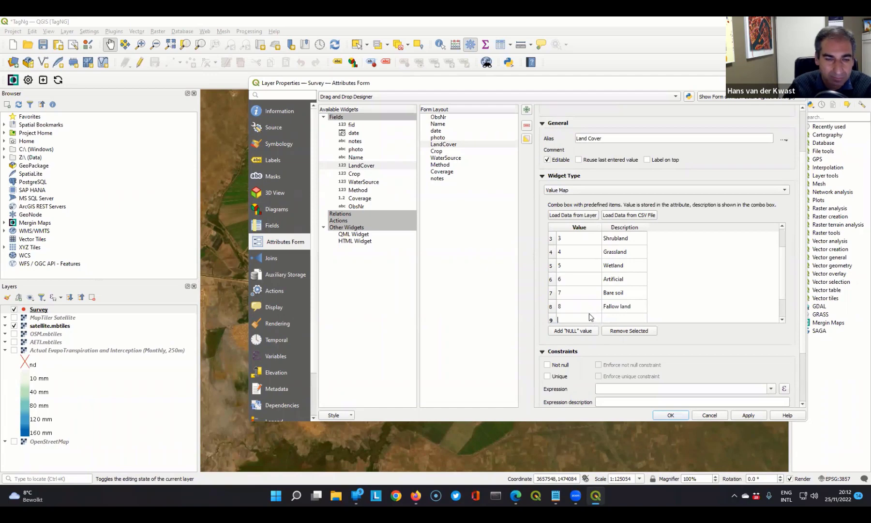
{"action": "type", "text": "9"}
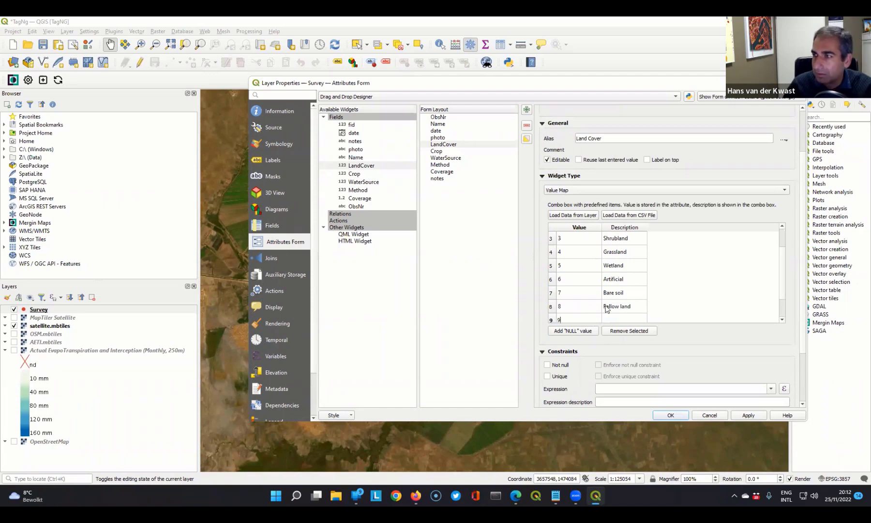
{"action": "left_click", "coordinate": [617, 319]}
{"action": "left_click", "coordinate": [617, 319]}
{"action": "scroll", "coordinate": [629, 280], "scroll_direction": "down", "scroll_amount": 3}
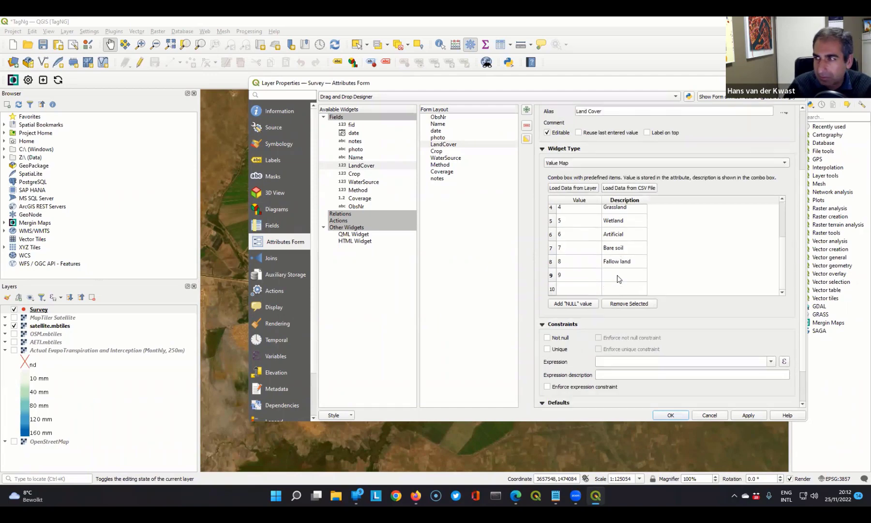
{"action": "type", "text": "Se"}
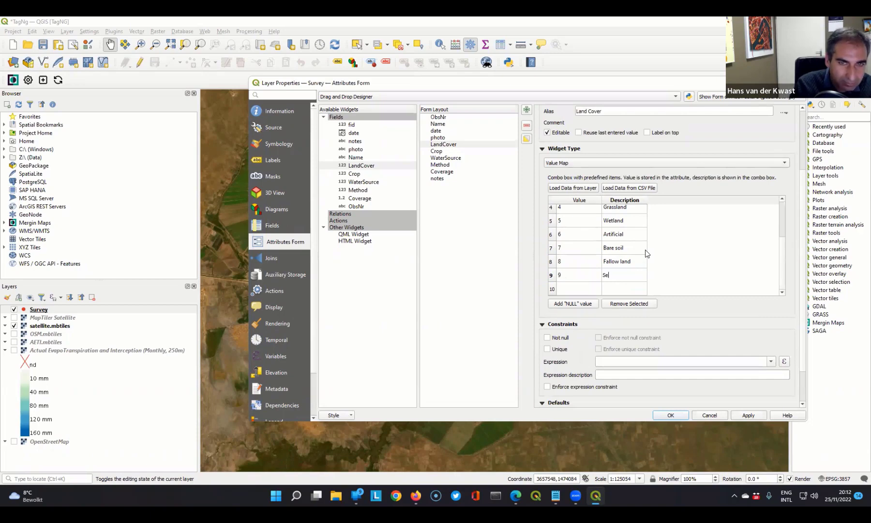
{"action": "type", "text": "asonal water"}
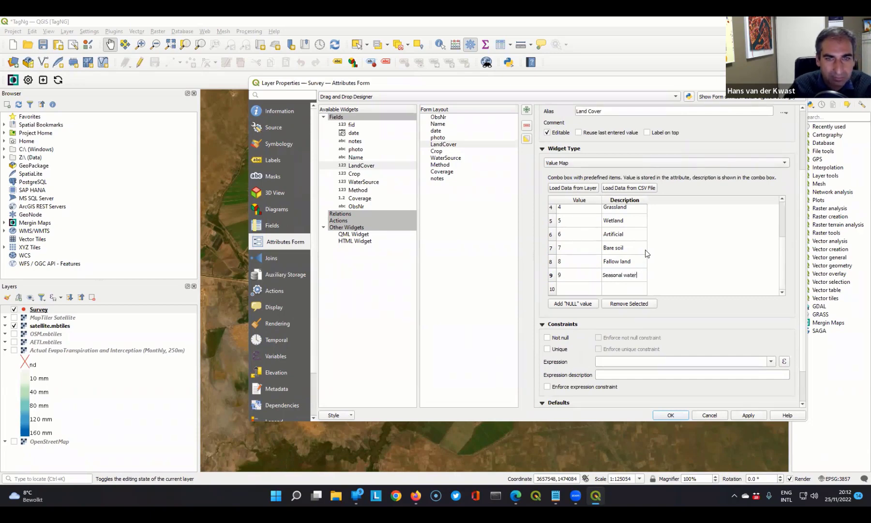
{"action": "double_click", "coordinate": [579, 287]}
{"action": "type", "text": "10"}
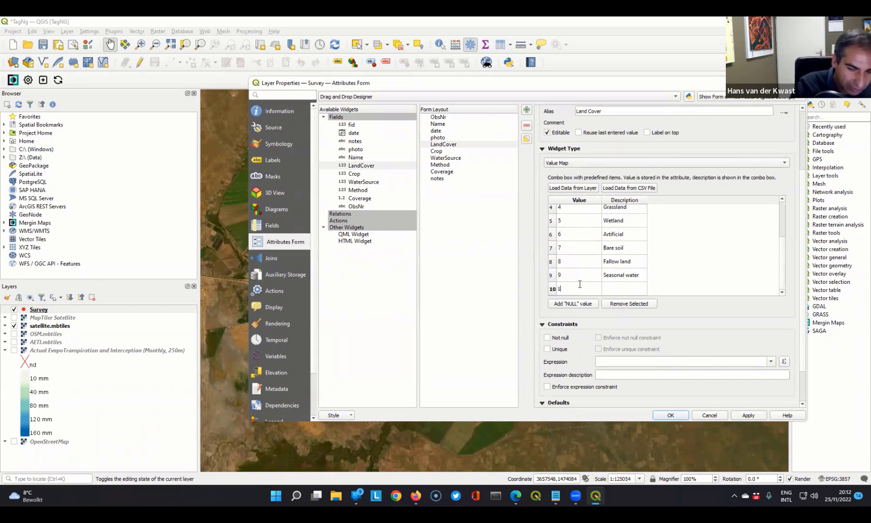
{"action": "left_click", "coordinate": [618, 292]}
{"action": "double_click", "coordinate": [617, 291]}
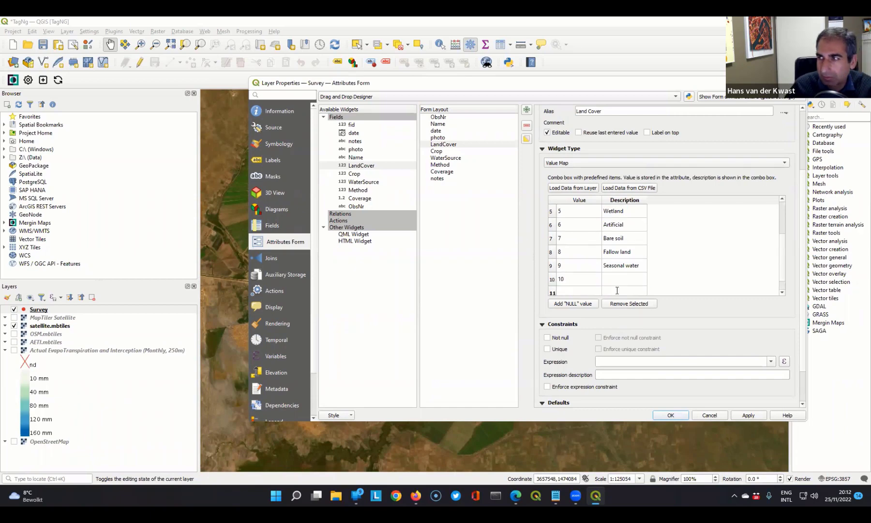
{"action": "type", "text": "Perma"}
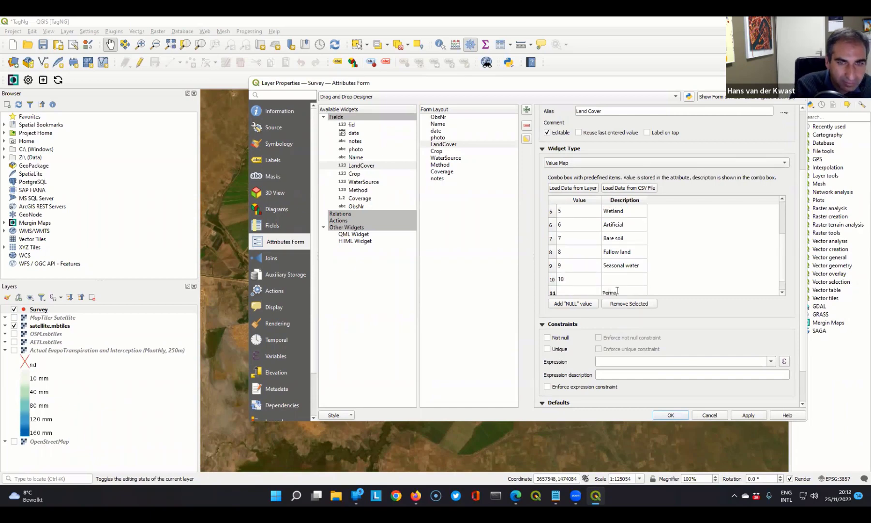
{"action": "key", "text": "BackSpace"}
{"action": "key", "text": "BackSpace"}
{"action": "key", "text": "BackSpace"}
{"action": "key", "text": "BackSpace"}
- Set the description of value 10 in the LandCover value map to "Permanent water"
{"action": "left_click", "coordinate": [619, 280]}
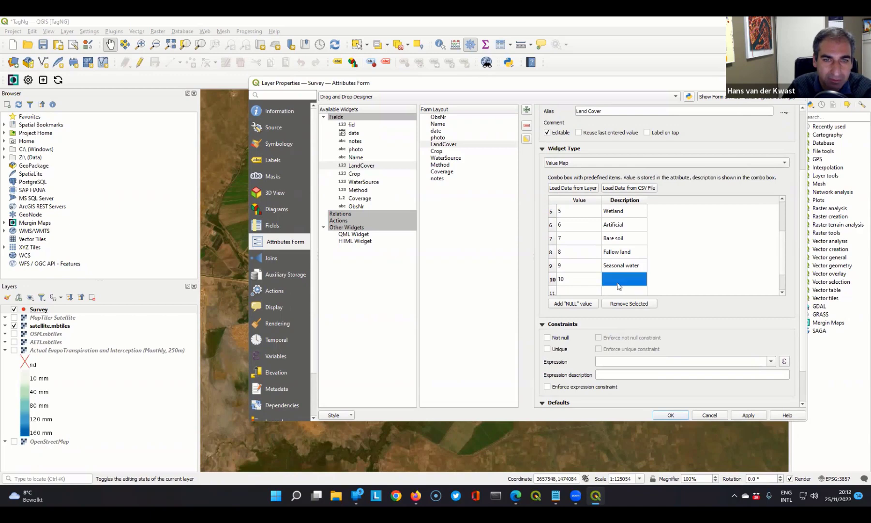
{"action": "double_click", "coordinate": [620, 279]}
{"action": "type", "text": "Pe"}
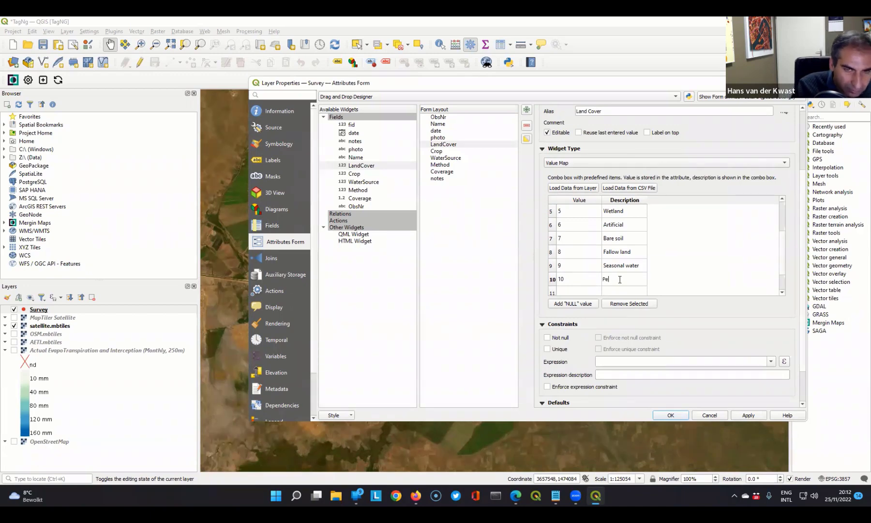
{"action": "type", "text": "rmanent water"}
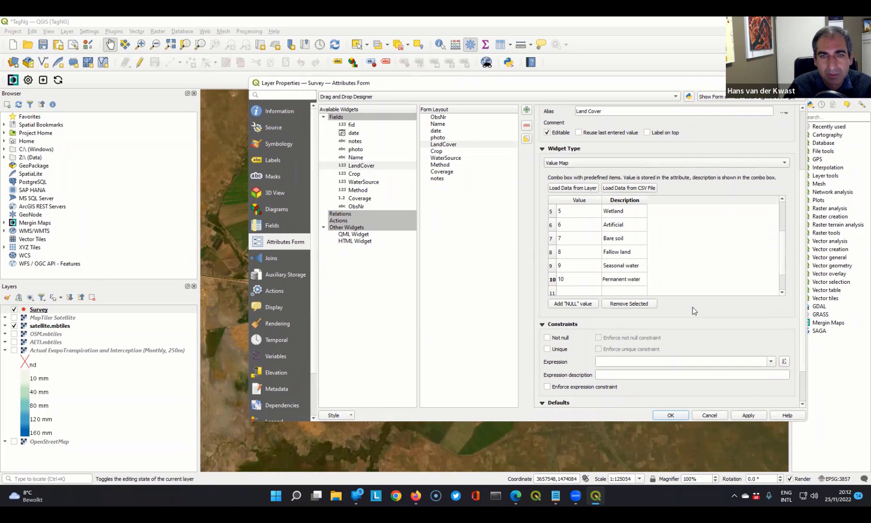
{"action": "key", "text": "Return"}
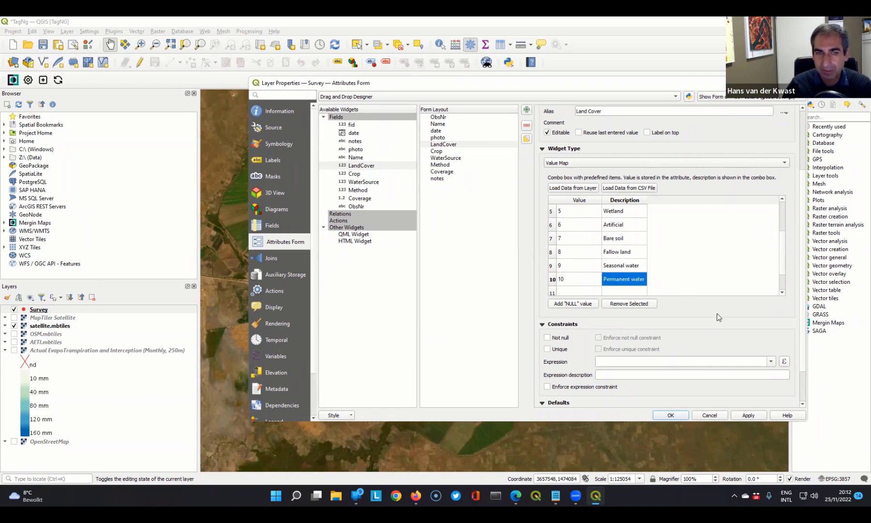
- Change the Crop field's widget type to Value Map and set its alias to "Crop Type"
{"action": "scroll", "coordinate": [708, 302], "scroll_direction": "down", "scroll_amount": 2}
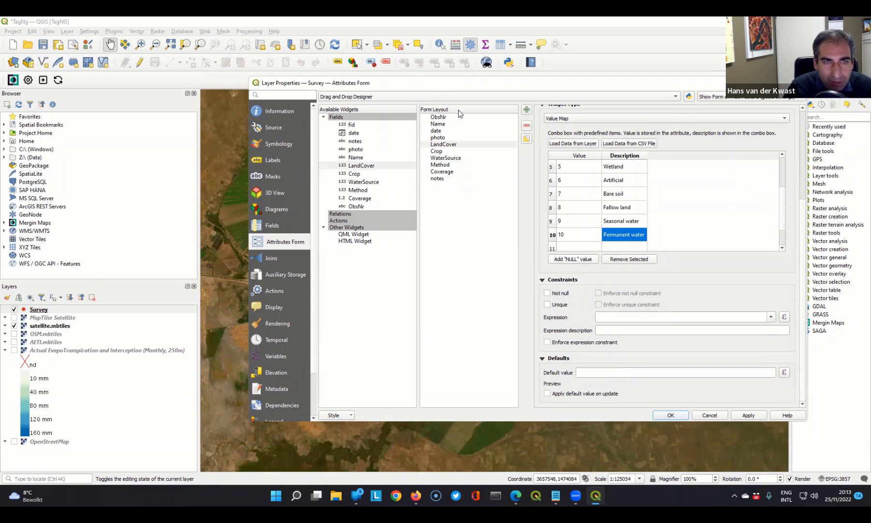
{"action": "left_click", "coordinate": [437, 152]}
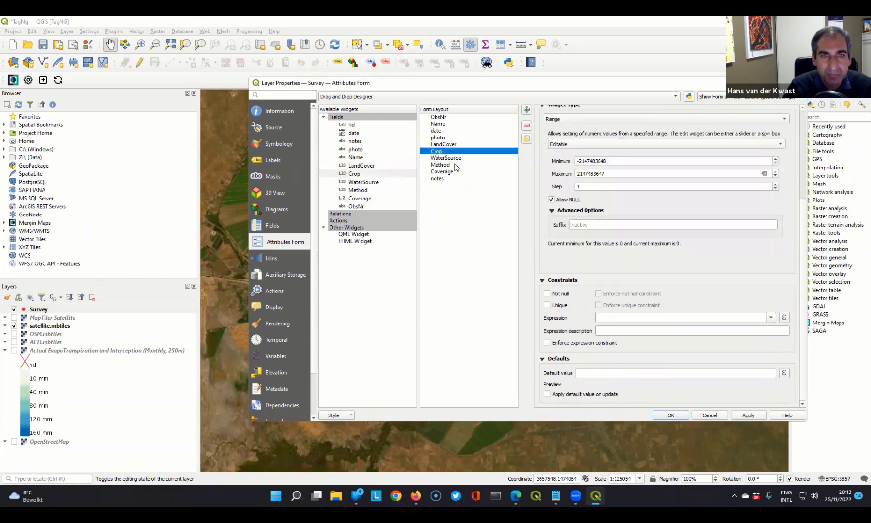
{"action": "scroll", "coordinate": [802, 218], "scroll_direction": "up", "scroll_amount": 4}
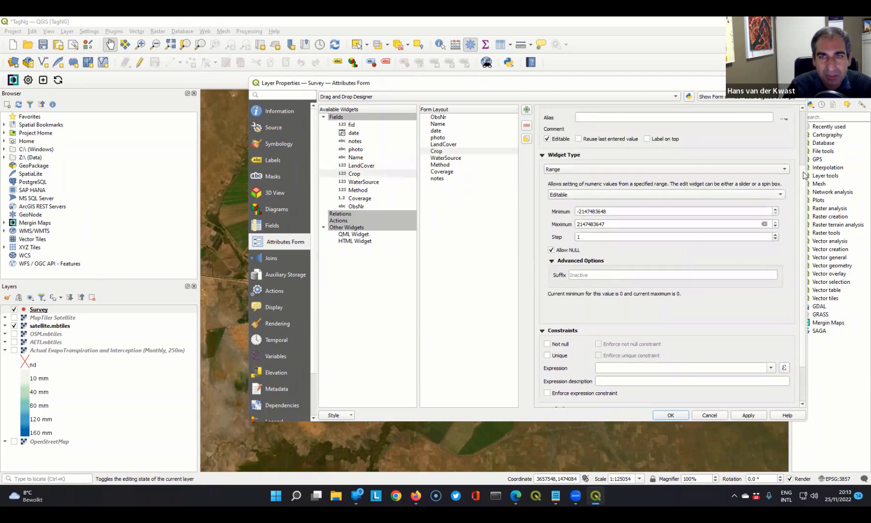
{"action": "left_click", "coordinate": [558, 225]}
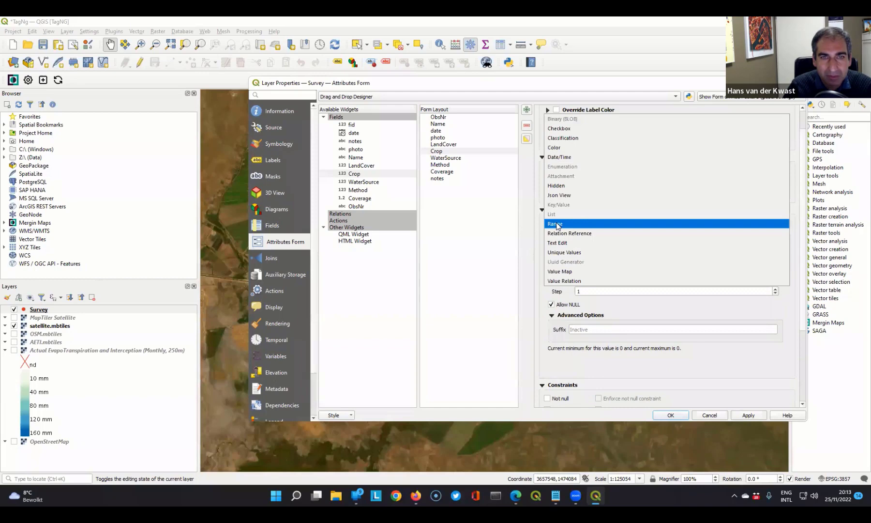
{"action": "left_click", "coordinate": [560, 271]}
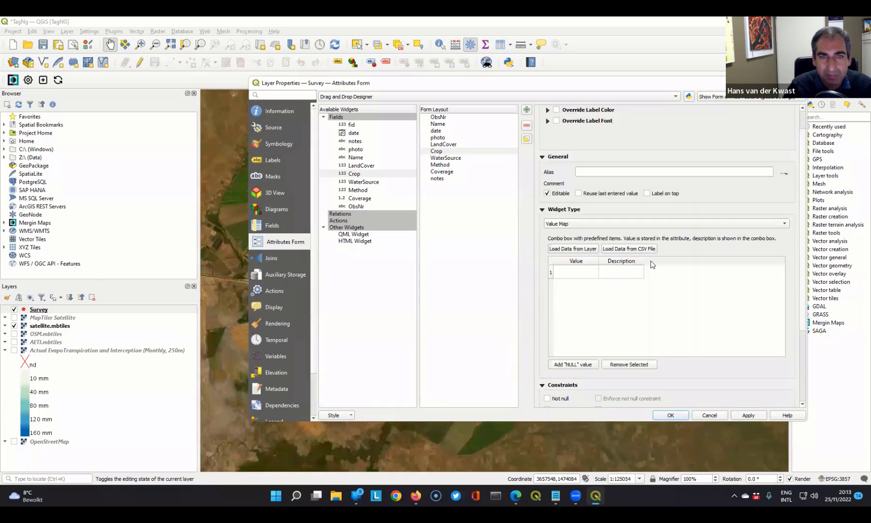
{"action": "left_click", "coordinate": [595, 170]}
{"action": "type", "text": "Crop Type"}
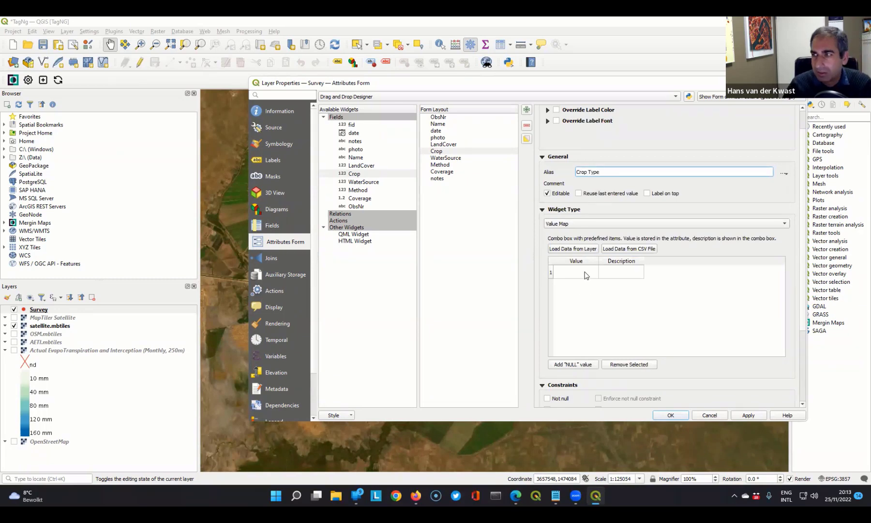
- Add value 1 with description "Wheat" and value 2 with description "Maize" to the Crop value map
{"action": "double_click", "coordinate": [586, 272]}
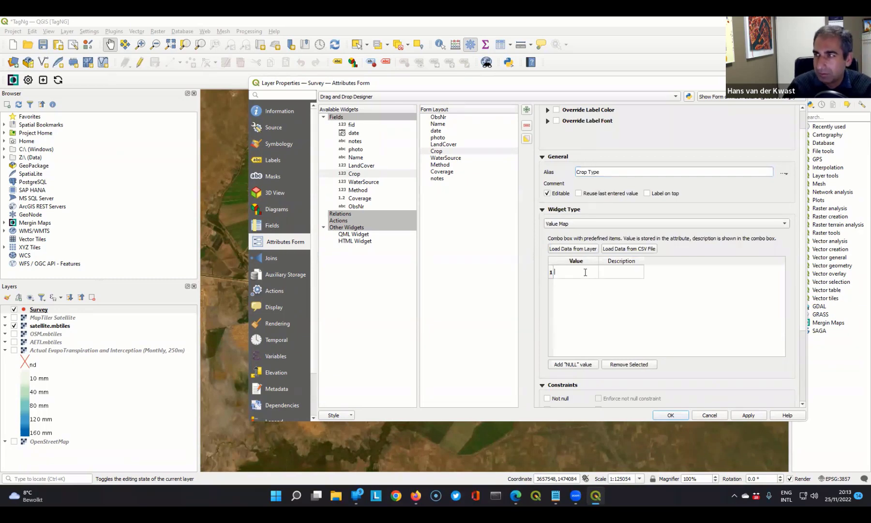
{"action": "type", "text": "1"}
{"action": "double_click", "coordinate": [610, 277]}
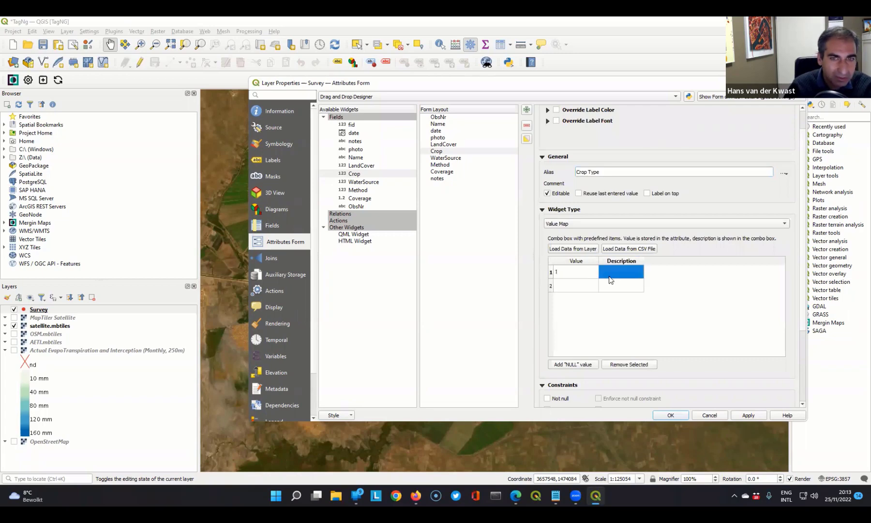
{"action": "type", "text": "Wheat"}
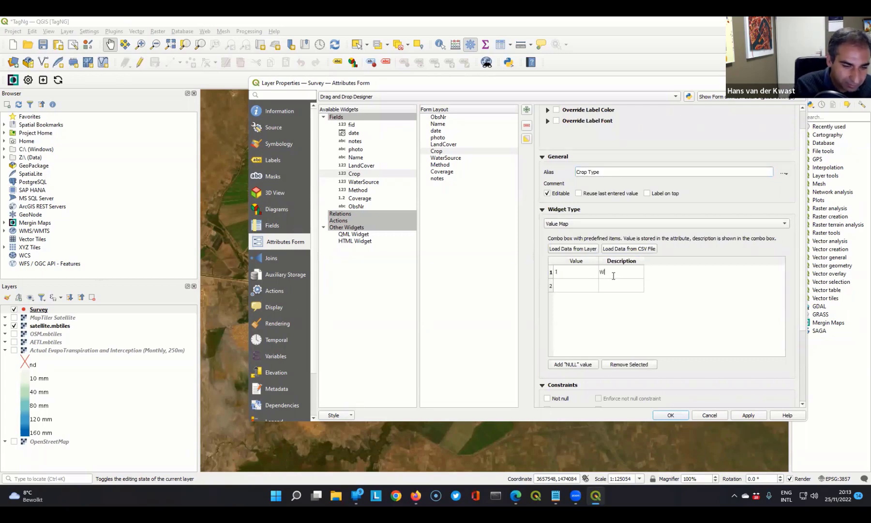
{"action": "double_click", "coordinate": [573, 290]}
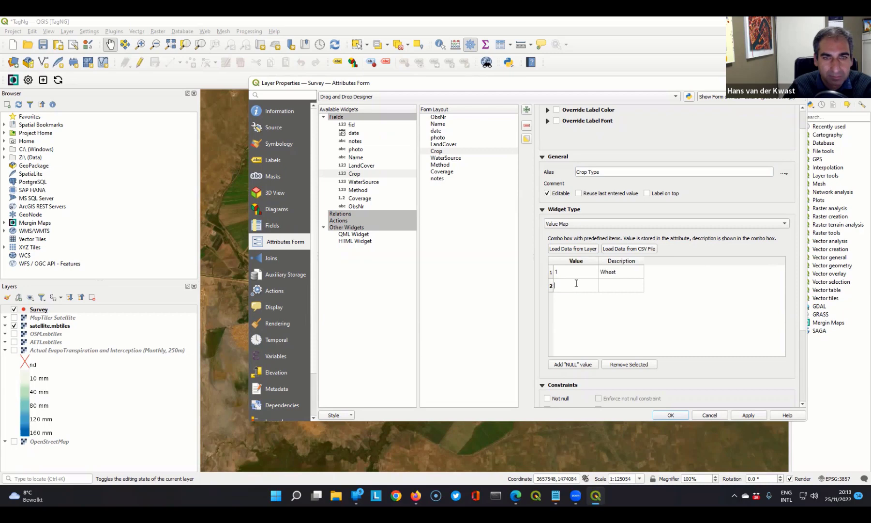
{"action": "type", "text": "2"}
{"action": "left_click", "coordinate": [616, 286]}
{"action": "double_click", "coordinate": [617, 286]}
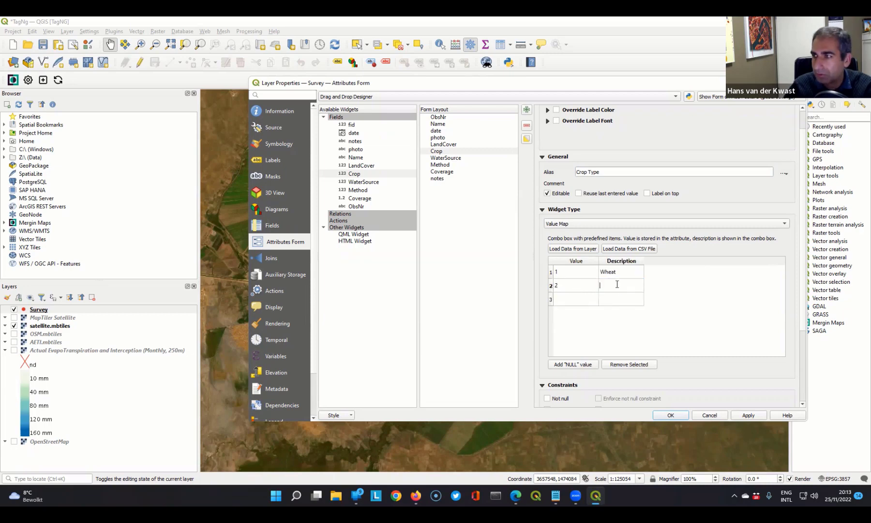
{"action": "type", "text": "Maize"}
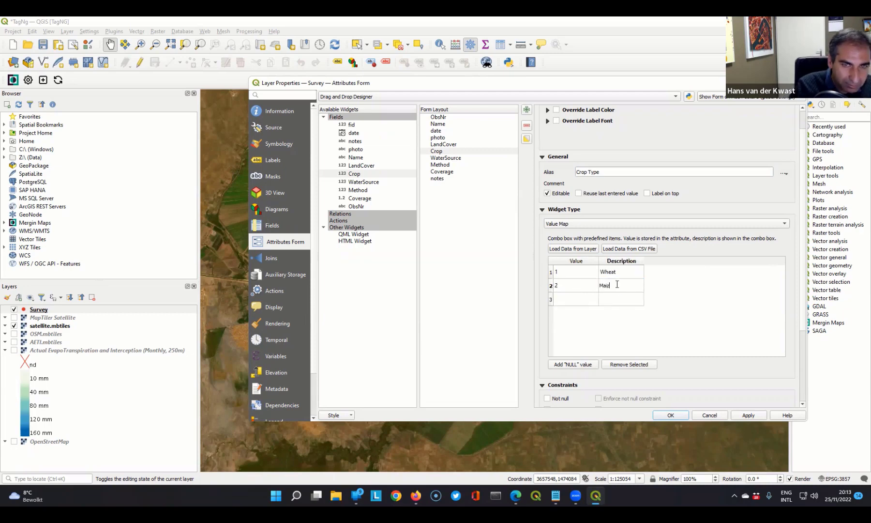
- Add value 3 with description "Rice" and value 4 with description "Barley" to the Crop value map
{"action": "double_click", "coordinate": [566, 298]}
{"action": "type", "text": "3"}
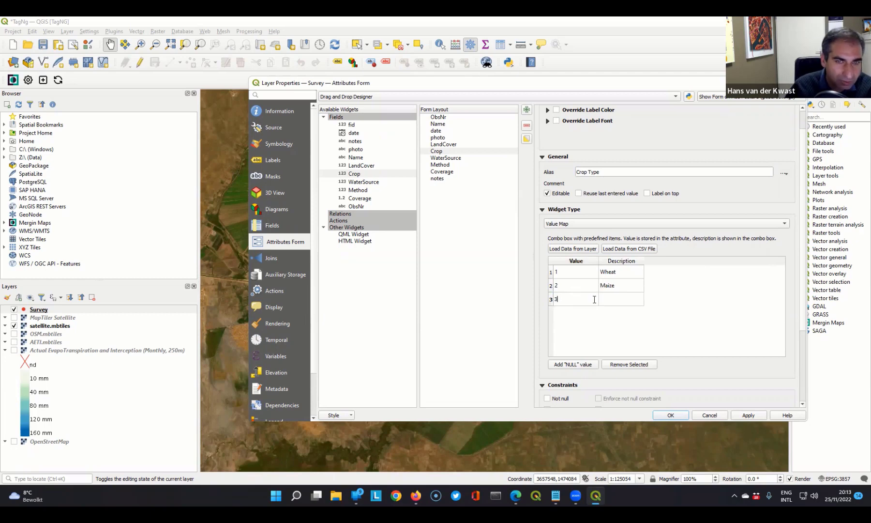
{"action": "double_click", "coordinate": [617, 299]}
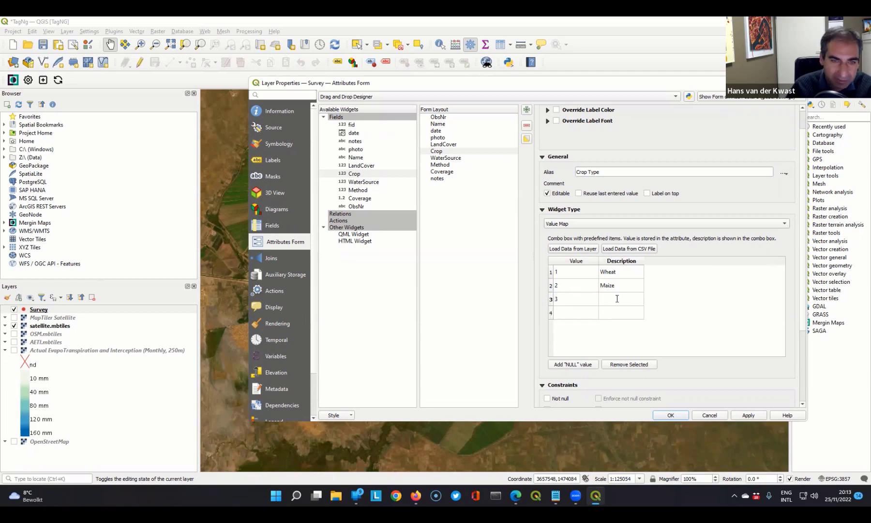
{"action": "type", "text": "Rice"}
{"action": "double_click", "coordinate": [580, 311]}
{"action": "double_click", "coordinate": [620, 310]}
{"action": "type", "text": "Barley"}
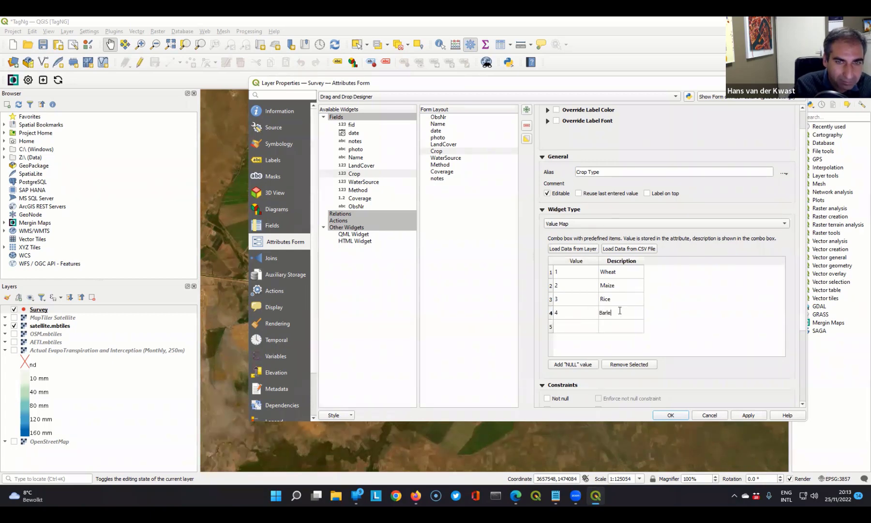
- Add value 5 with description "Soy beans" and value 6 with description "Pulses" to the Crop value map
{"action": "double_click", "coordinate": [571, 327]}
{"action": "type", "text": "5"}
{"action": "double_click", "coordinate": [610, 327]}
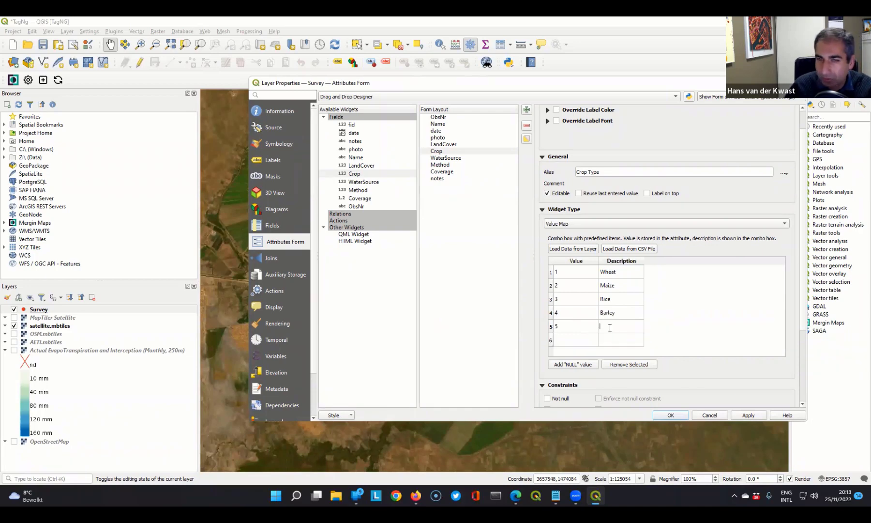
{"action": "type", "text": "Soy"}
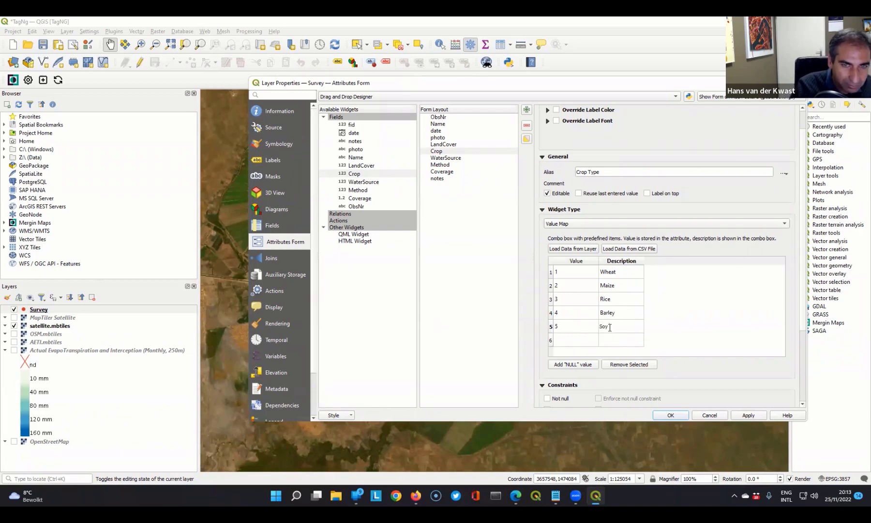
{"action": "type", "text": " beans"}
{"action": "double_click", "coordinate": [579, 341]}
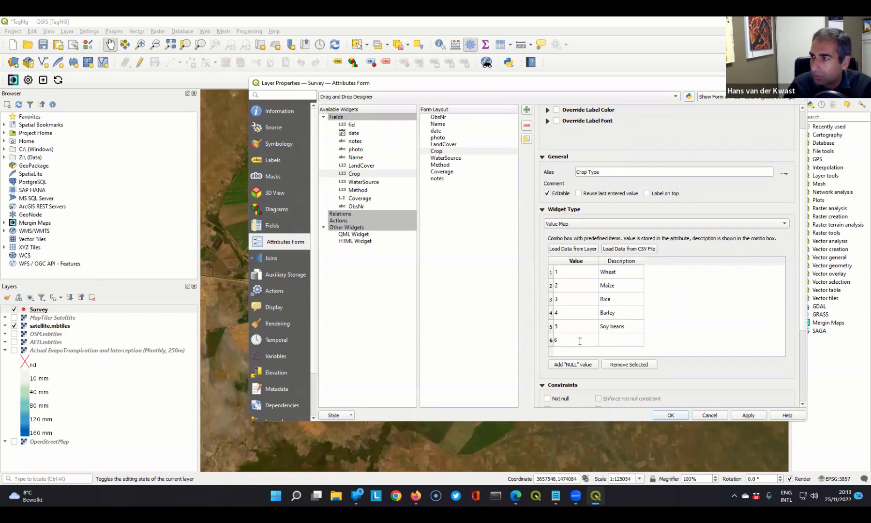
{"action": "double_click", "coordinate": [624, 338]}
{"action": "type", "text": "Pulses"}
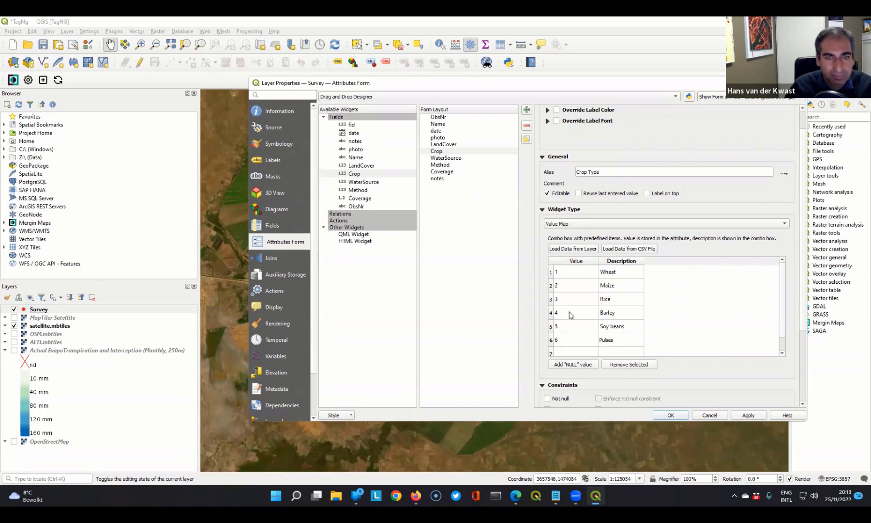
- Add value 7 with description "Cotton" to the Crop value map
{"action": "scroll", "coordinate": [571, 315], "scroll_direction": "down", "scroll_amount": 1}
{"action": "double_click", "coordinate": [567, 321]}
{"action": "type", "text": "7"}
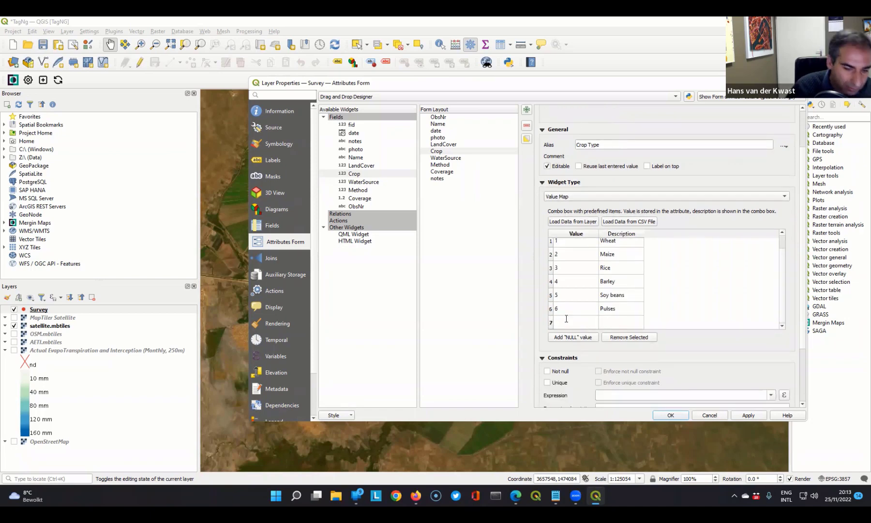
{"action": "left_click", "coordinate": [609, 323]}
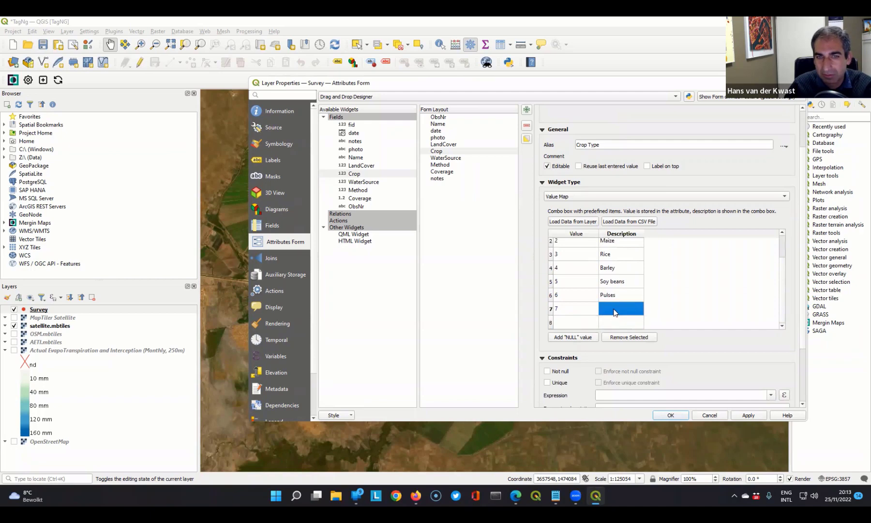
{"action": "double_click", "coordinate": [615, 309]}
{"action": "type", "text": "Cotton"}
- Add value 8 with description "Potatoes" to the Crop value map
{"action": "left_click", "coordinate": [568, 322]}
{"action": "double_click", "coordinate": [568, 322]}
{"action": "type", "text": "8"}
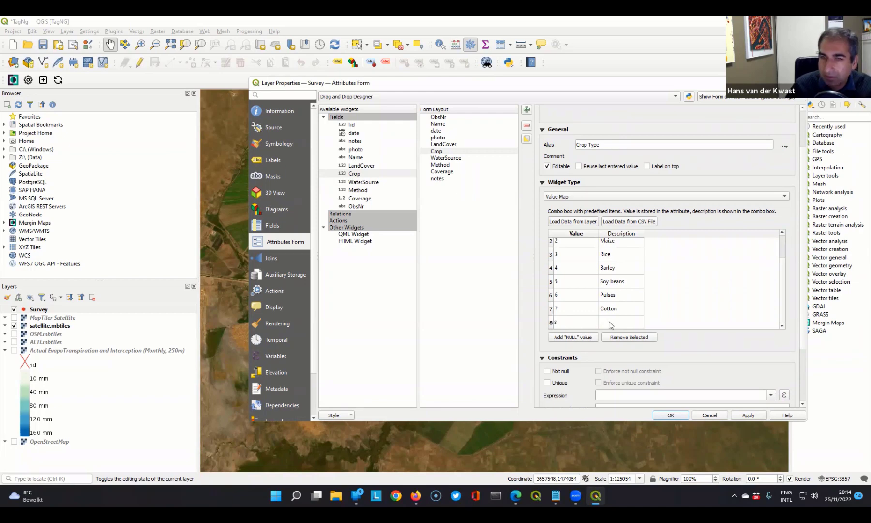
{"action": "left_click", "coordinate": [610, 324]}
{"action": "double_click", "coordinate": [610, 313]}
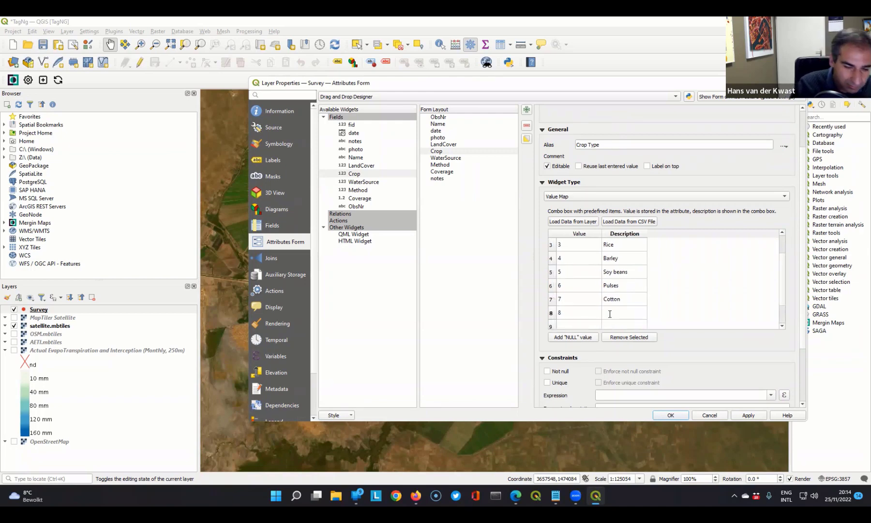
{"action": "type", "text": "Potatoes"}
{"action": "key", "text": "Return"}
- Add value 9 with description "Alfalfa" to the Crop value map
{"action": "double_click", "coordinate": [567, 323]}
{"action": "type", "text": "9"}
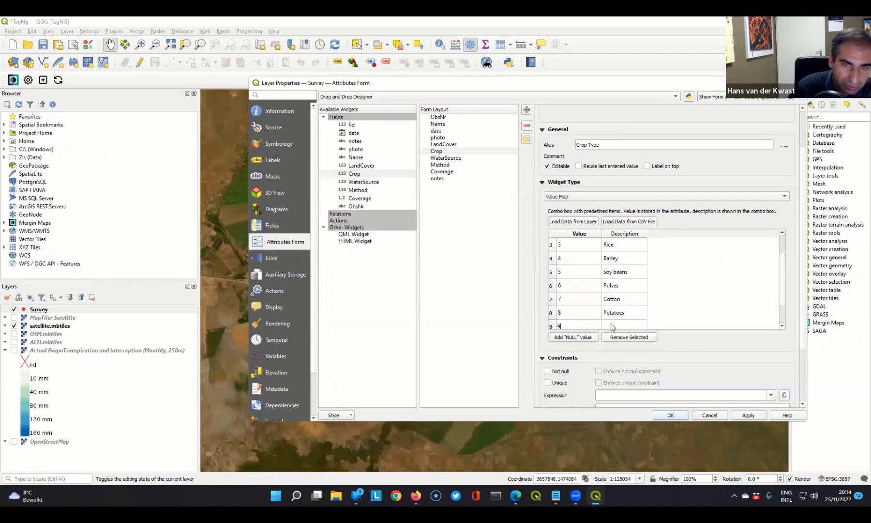
{"action": "double_click", "coordinate": [615, 325]}
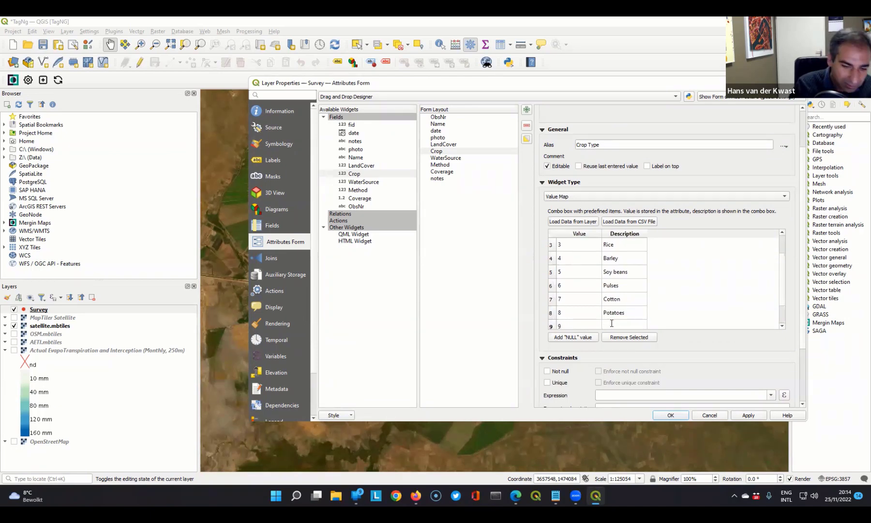
{"action": "type", "text": "Alfalfa"}
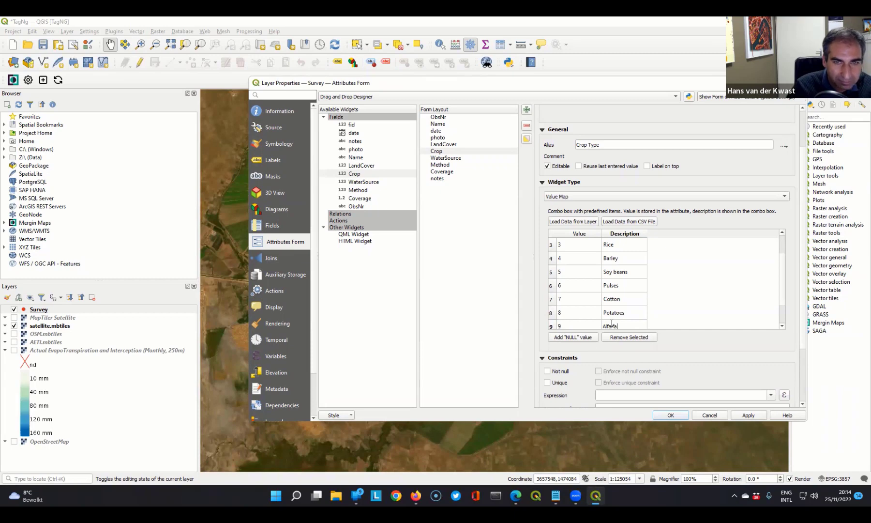
- Add value 10 with description "Sorghum" to the Crop value map
{"action": "scroll", "coordinate": [582, 294], "scroll_direction": "down", "scroll_amount": 2}
{"action": "left_click", "coordinate": [576, 296]}
{"action": "double_click", "coordinate": [574, 295]}
{"action": "type", "text": "10"}
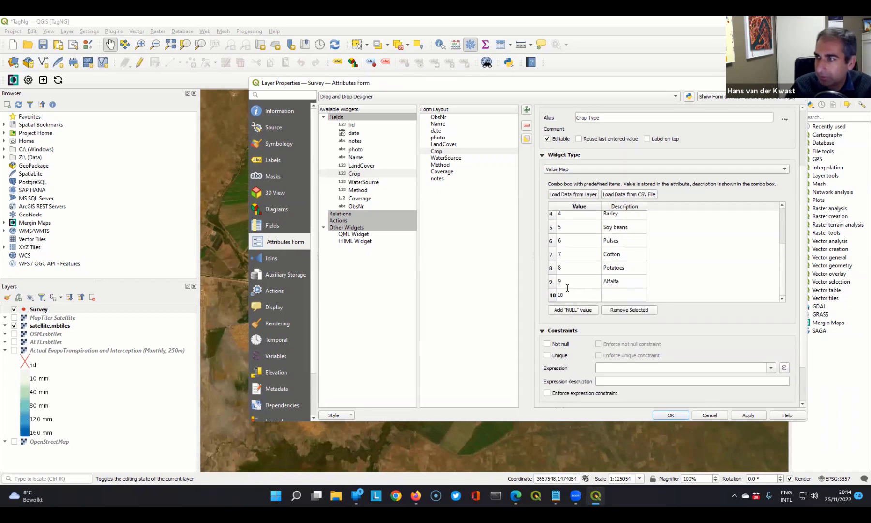
{"action": "left_click", "coordinate": [610, 294]}
{"action": "double_click", "coordinate": [609, 285]}
{"action": "type", "text": "Sorghum"}
{"action": "key", "text": "Return"}
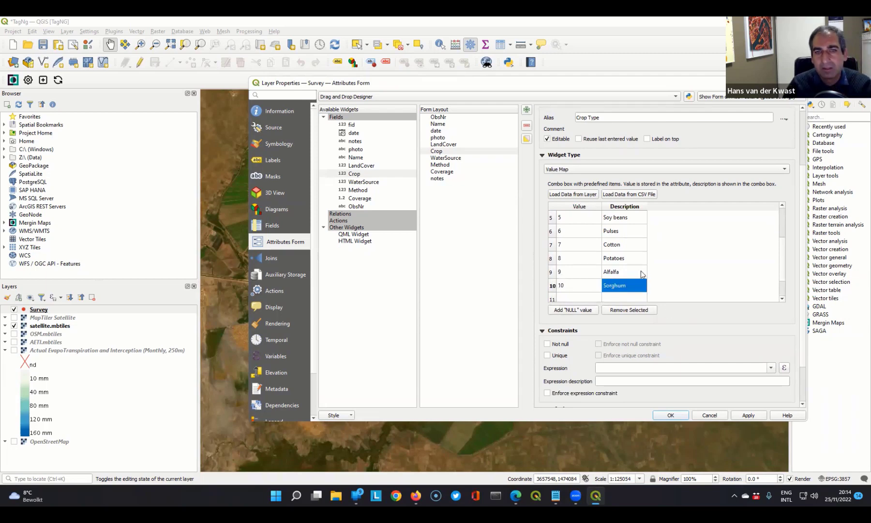
- Build the constraint expression "LandCover" = 1 for the Crop field in the expression builder
{"action": "scroll", "coordinate": [641, 271], "scroll_direction": "up", "scroll_amount": 3}
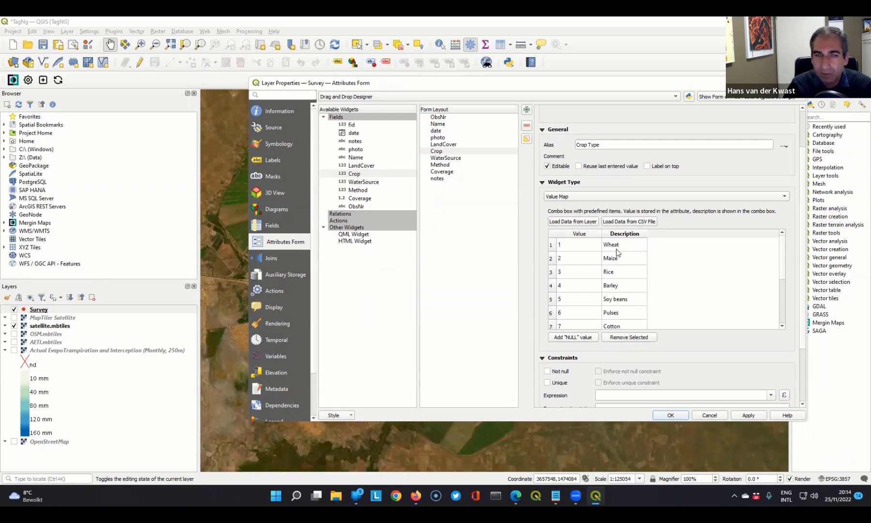
{"action": "scroll", "coordinate": [703, 349], "scroll_direction": "down", "scroll_amount": 1}
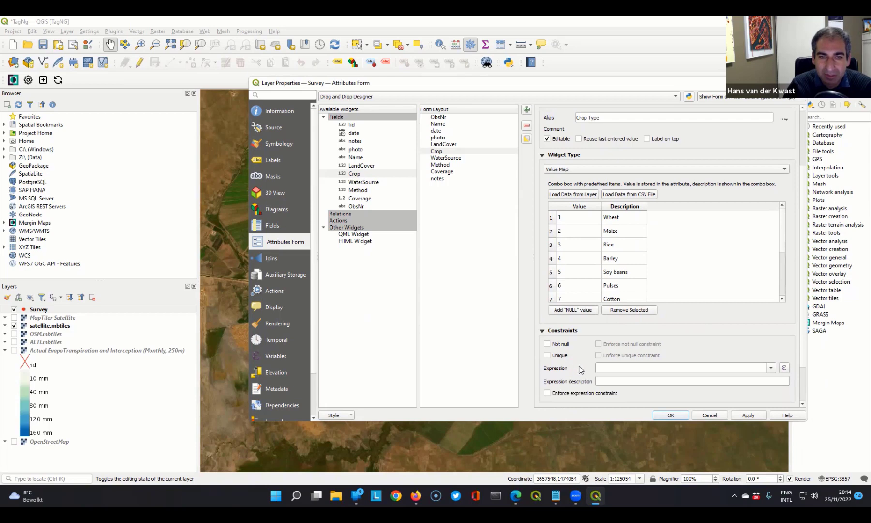
{"action": "scroll", "coordinate": [580, 365], "scroll_direction": "down", "scroll_amount": 1}
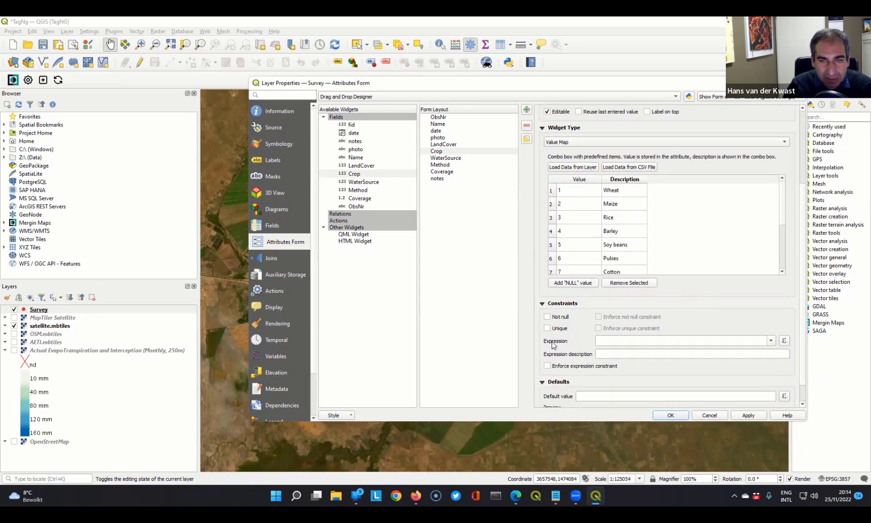
{"action": "left_click", "coordinate": [784, 341]}
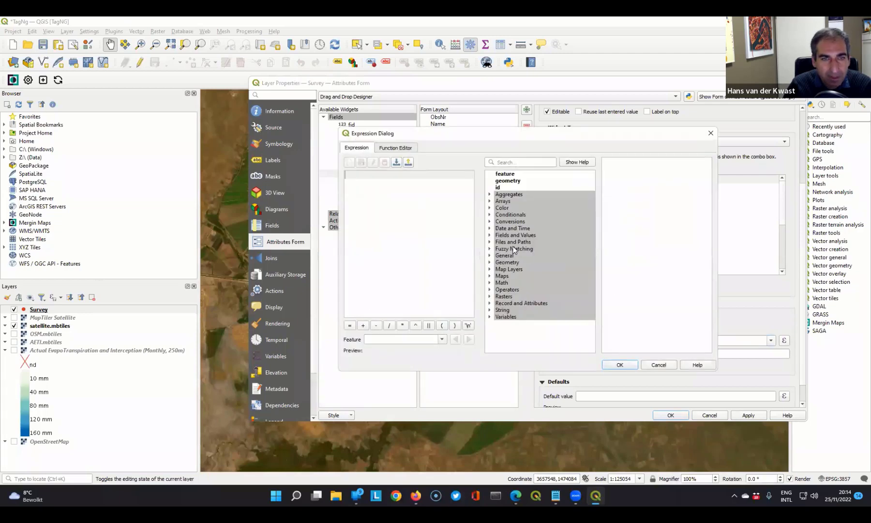
{"action": "left_click", "coordinate": [490, 235]}
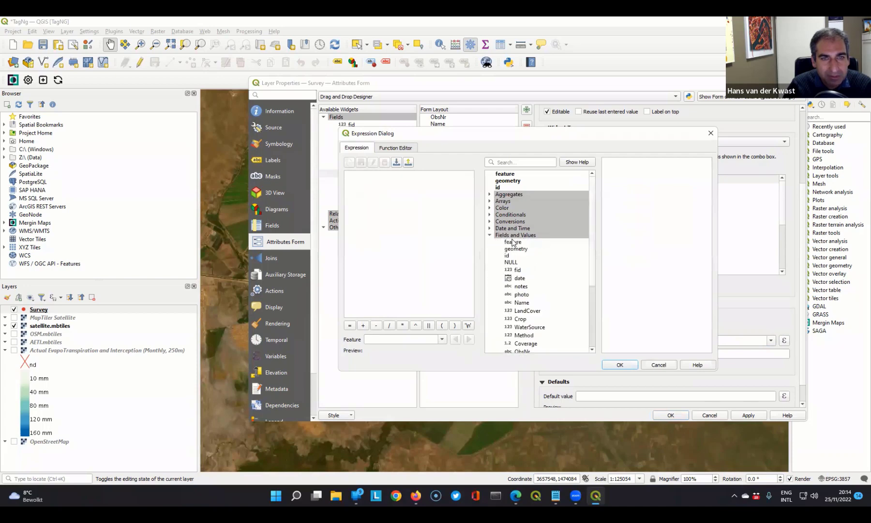
{"action": "scroll", "coordinate": [516, 245], "scroll_direction": "down", "scroll_amount": 1}
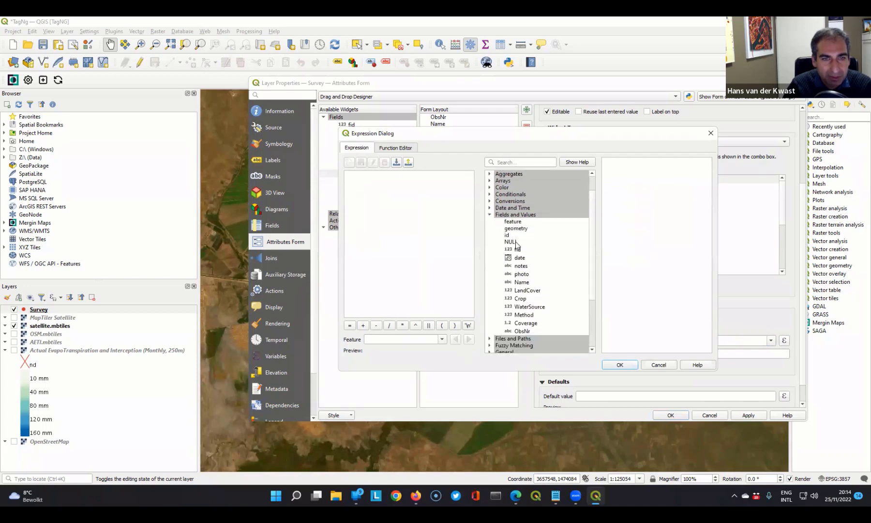
{"action": "double_click", "coordinate": [522, 290]}
{"action": "left_click", "coordinate": [350, 325]}
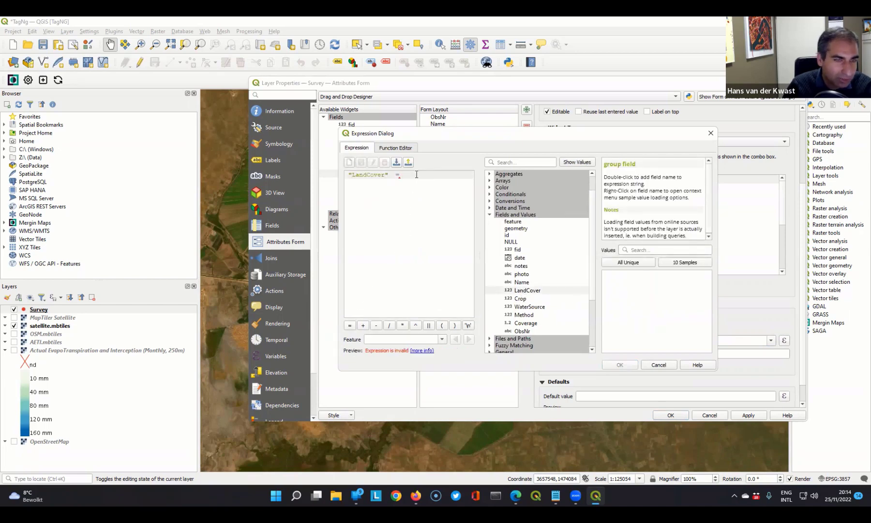
{"action": "type", "text": "1"}
{"action": "left_click", "coordinate": [622, 366]}
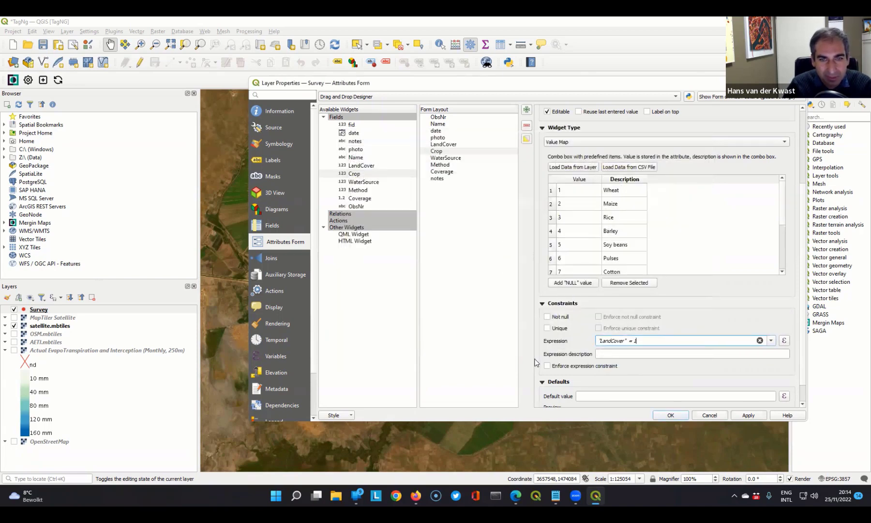
- Describe the Crop constraint expression as "Only for crops" and enforce the expression constraint
{"action": "left_click", "coordinate": [618, 353]}
{"action": "type", "text": "O"}
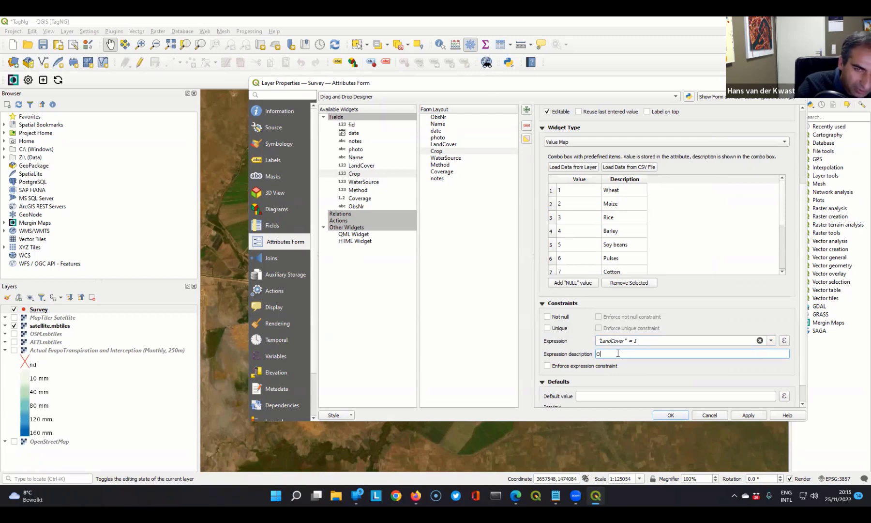
{"action": "type", "text": "nly for crops"}
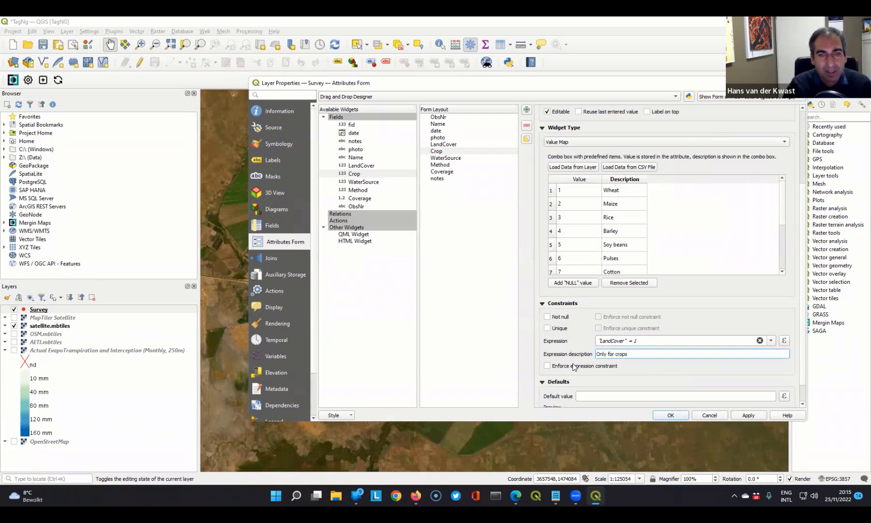
{"action": "left_click", "coordinate": [548, 366]}
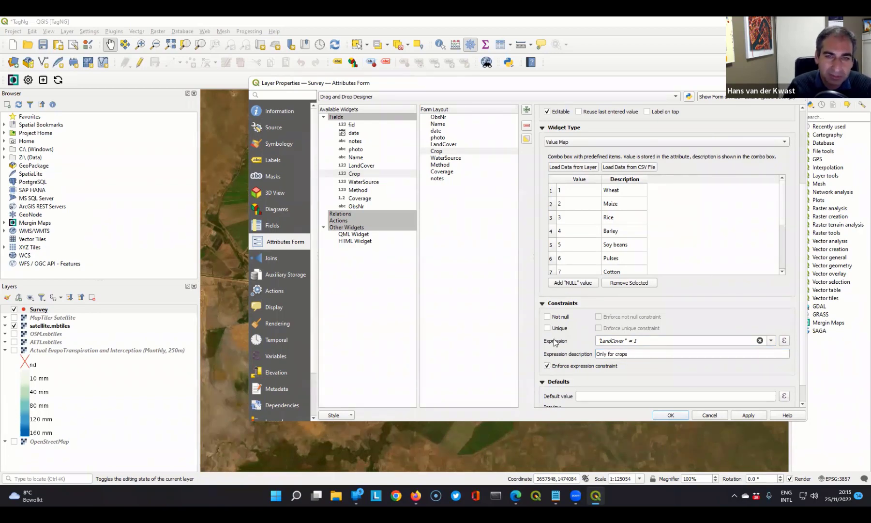
{"action": "scroll", "coordinate": [805, 329], "scroll_direction": "down", "scroll_amount": 2}
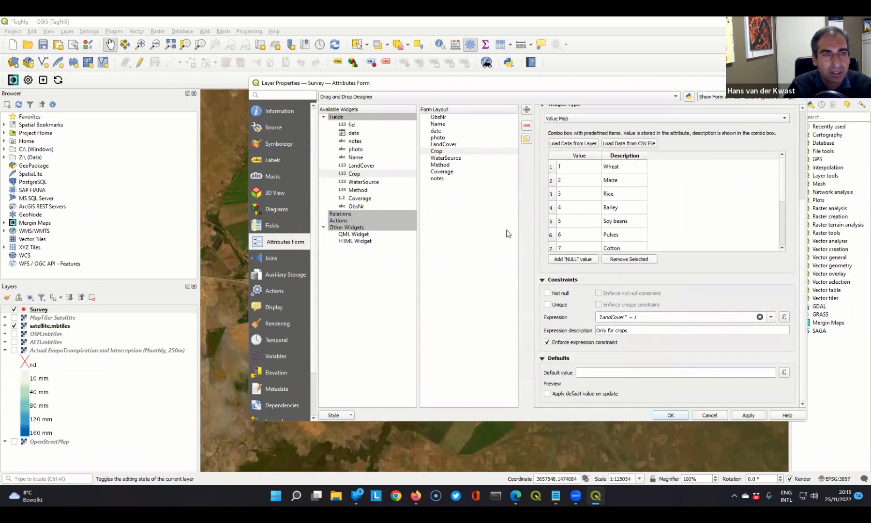
- Change the WaterSource field's widget type to Value Map
{"action": "left_click", "coordinate": [446, 159]}
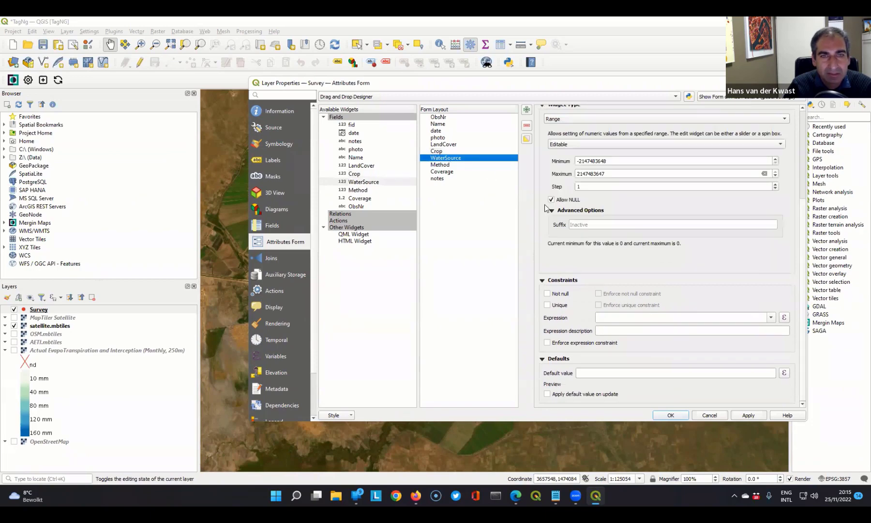
{"action": "scroll", "coordinate": [543, 205], "scroll_direction": "up", "scroll_amount": 4}
{"action": "left_click", "coordinate": [569, 174]}
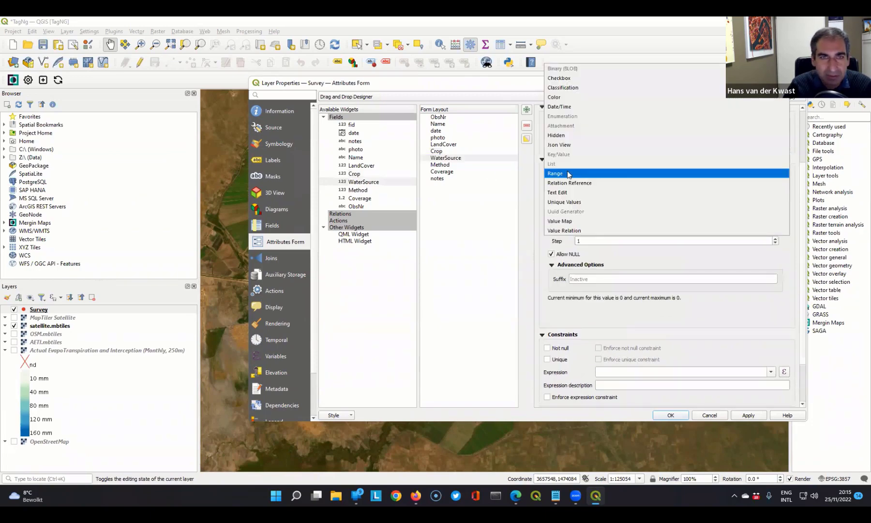
{"action": "left_click", "coordinate": [566, 221]}
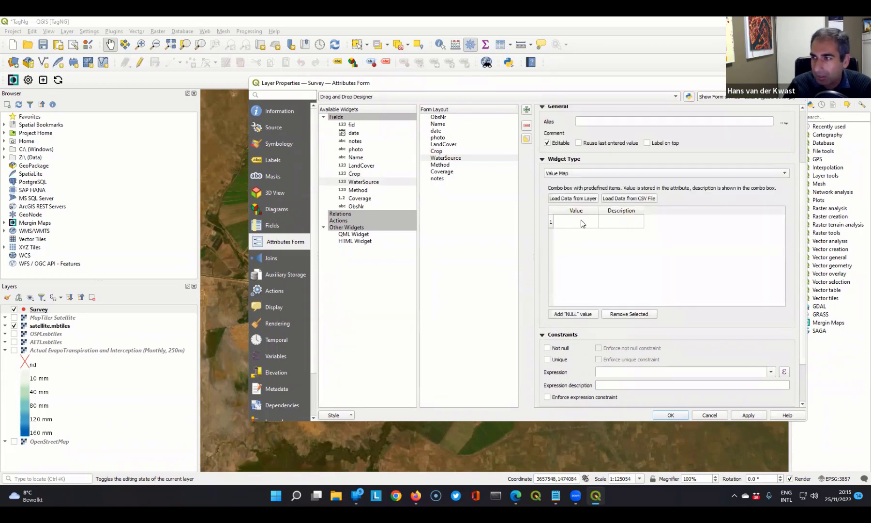
- Add value 1 with description "Rainfed" and value 2 with description "Irrigated" to the WaterSource value map
{"action": "type", "text": "1"}
{"action": "left_click", "coordinate": [609, 224]}
{"action": "type", "text": "Rainfed"}
{"action": "left_click", "coordinate": [576, 234]}
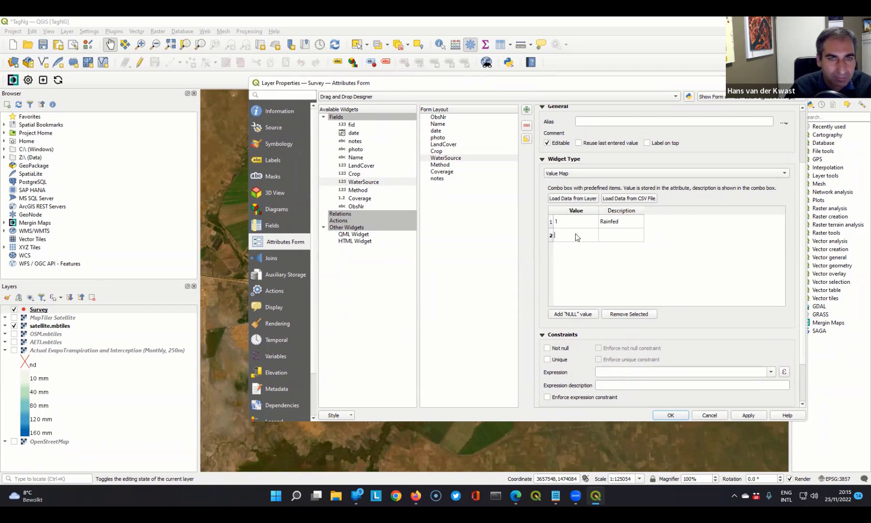
{"action": "type", "text": "2"}
{"action": "left_click", "coordinate": [614, 236]}
{"action": "left_click", "coordinate": [613, 235]}
{"action": "type", "text": "Irrigat"}
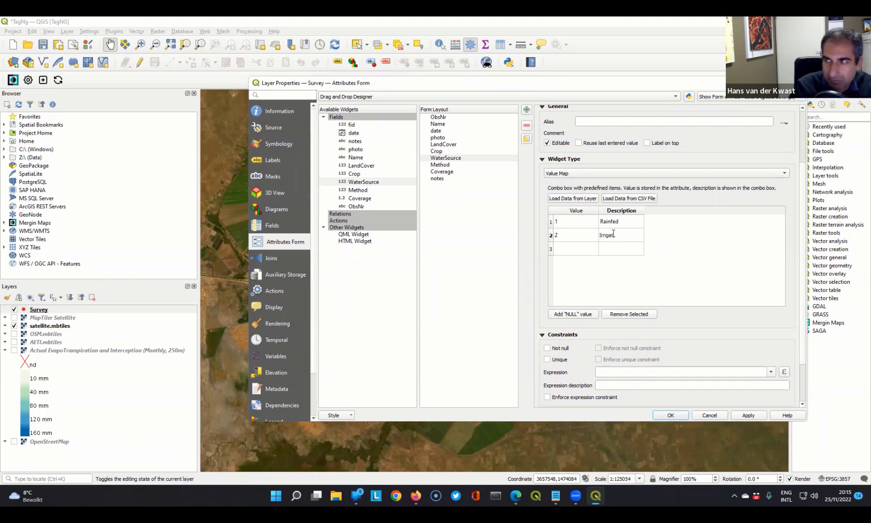
{"action": "type", "text": "ed"}
- Add value 3 with description "Supplementary irrigation" to the WaterSource value map
{"action": "left_click", "coordinate": [580, 249]}
{"action": "left_click", "coordinate": [580, 249]}
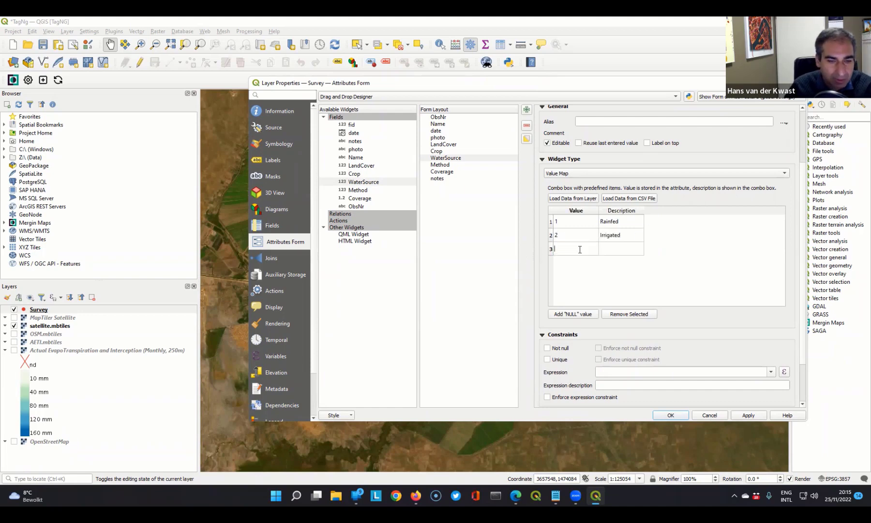
{"action": "type", "text": "3"}
{"action": "left_click", "coordinate": [607, 248]}
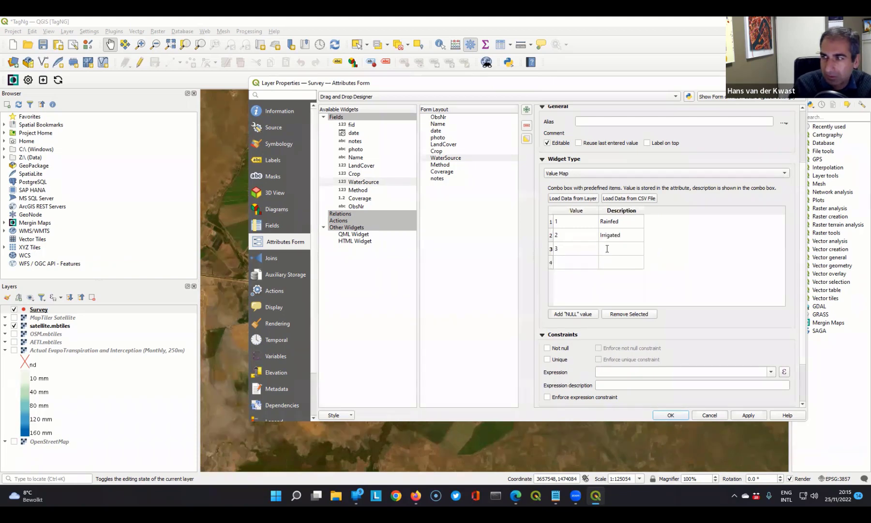
{"action": "type", "text": "Supplem"}
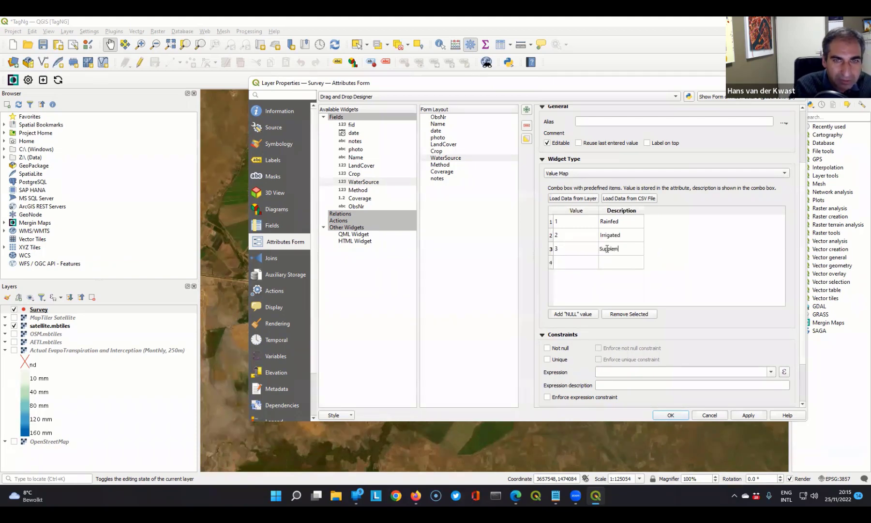
{"action": "type", "text": "entary "}
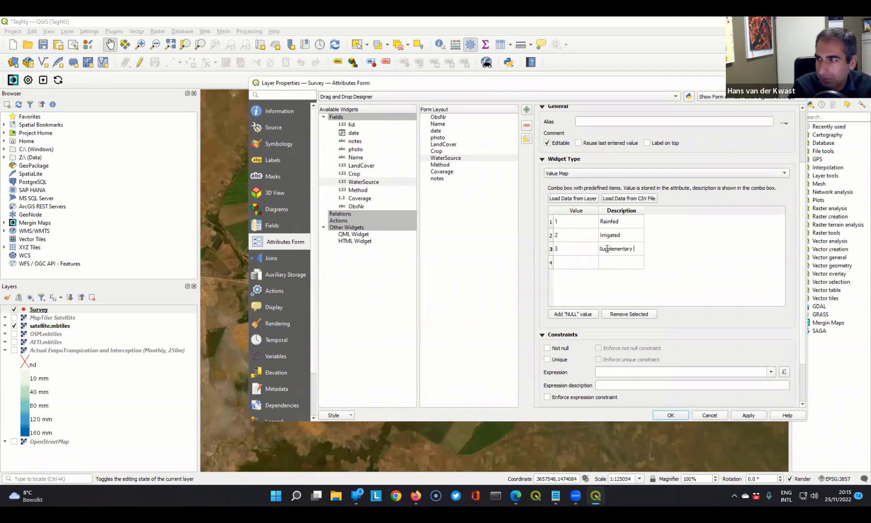
{"action": "type", "text": "irrigation"}
{"action": "key", "text": "Return"}
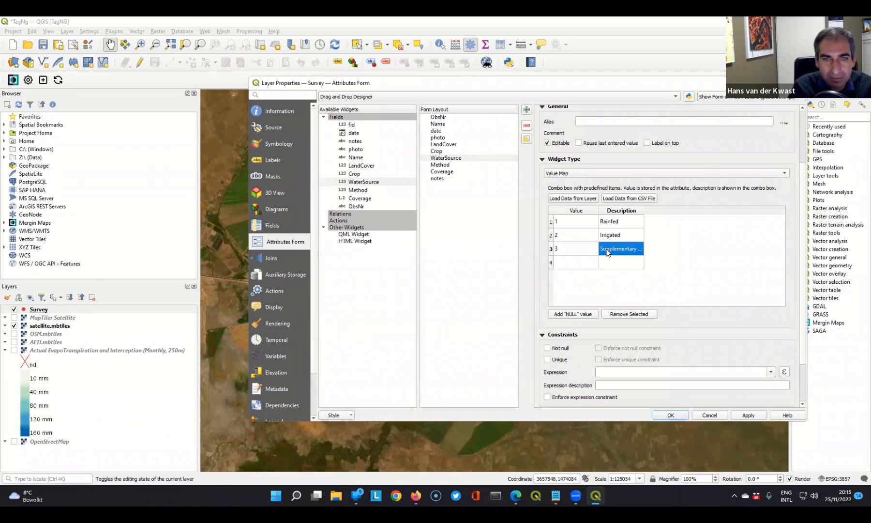
- Add value 4 with description "Unknown" to the WaterSource value map
{"action": "double_click", "coordinate": [565, 257]}
{"action": "type", "text": "4"}
{"action": "double_click", "coordinate": [620, 263]}
{"action": "type", "text": "Un"}
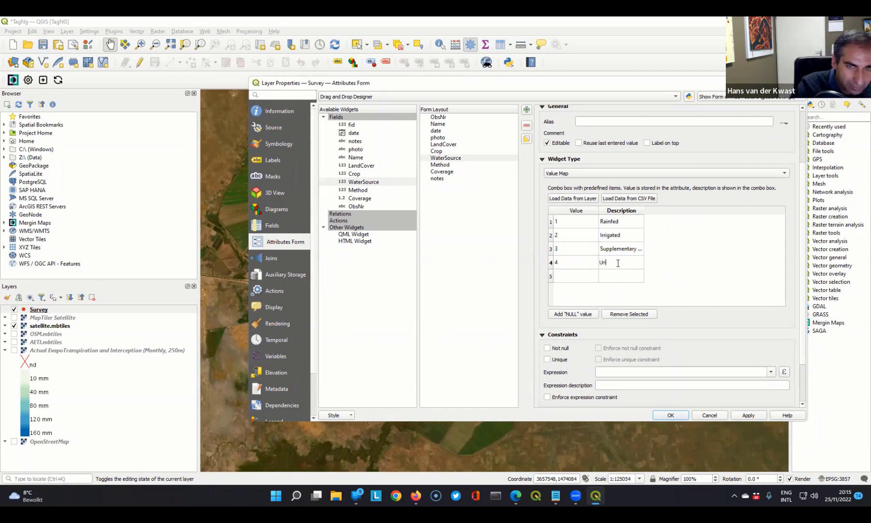
{"action": "type", "text": "known"}
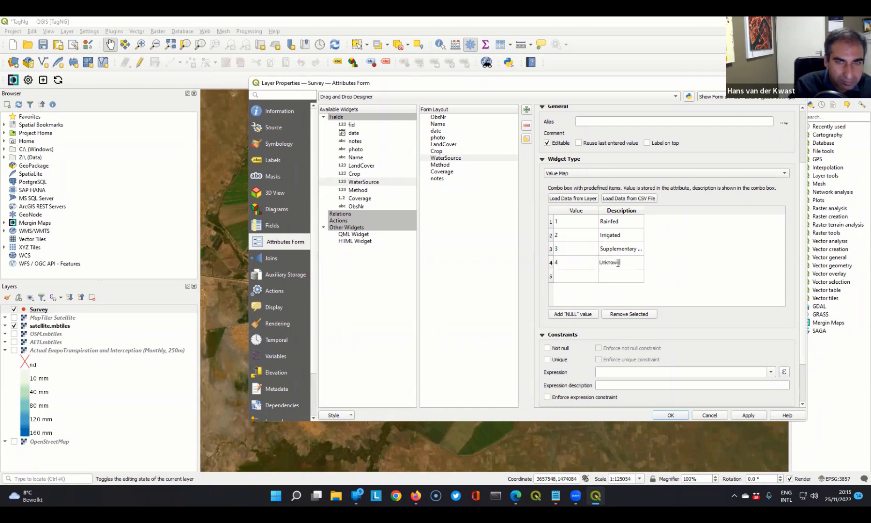
{"action": "key", "text": "Return"}
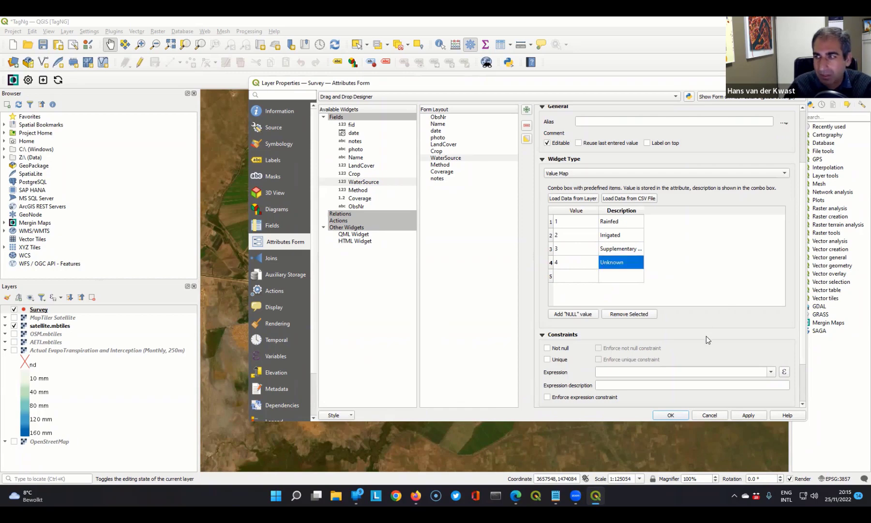
- Set the WaterSource constraint expression to the recently used "LandCover" = 1
{"action": "scroll", "coordinate": [697, 319], "scroll_direction": "down", "scroll_amount": 1}
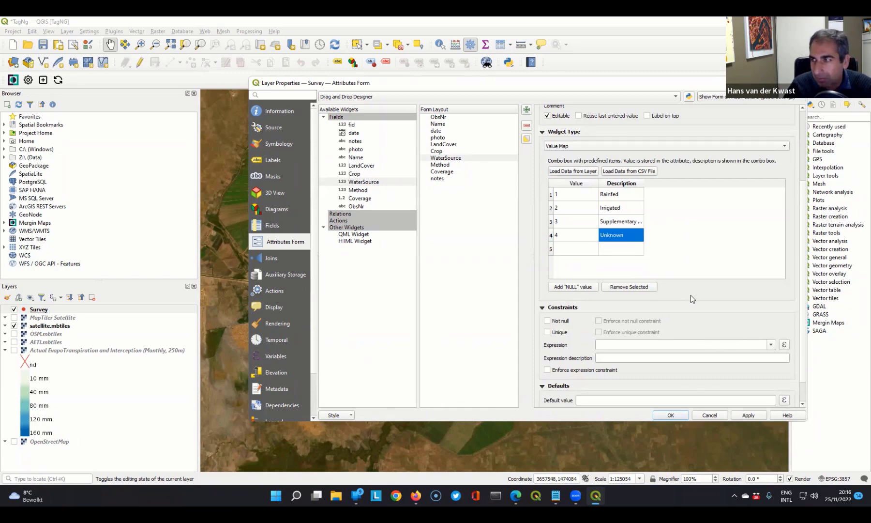
{"action": "left_click", "coordinate": [784, 345]}
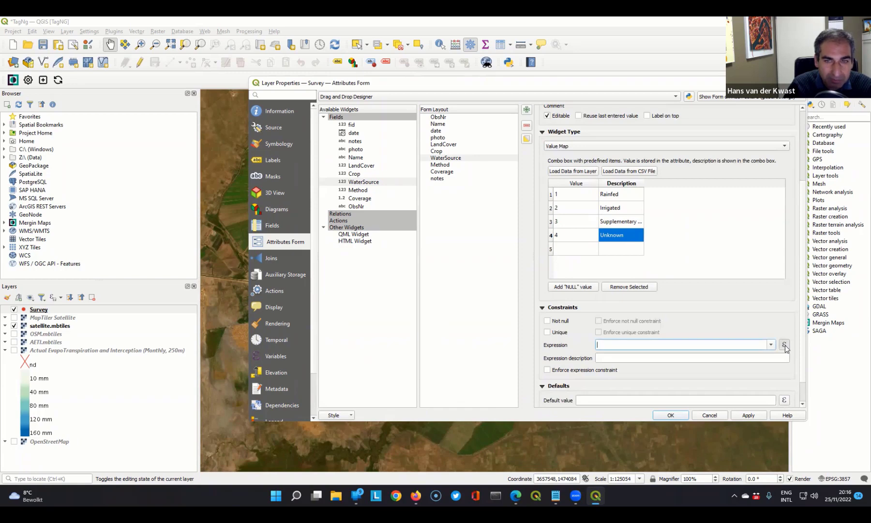
{"action": "left_click", "coordinate": [784, 344]}
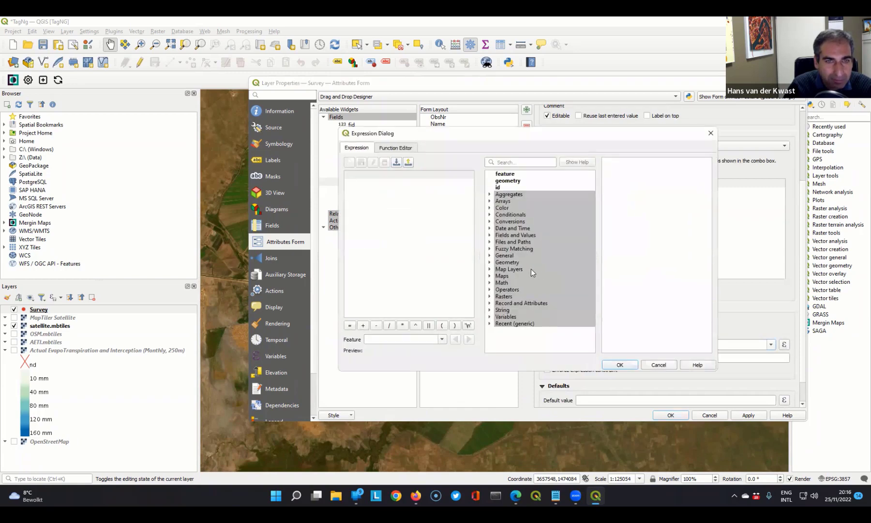
{"action": "left_click", "coordinate": [489, 324]}
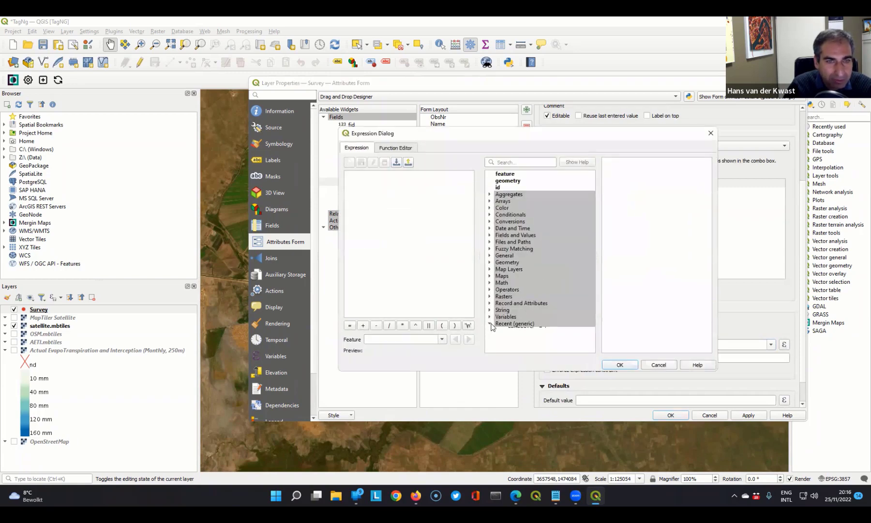
{"action": "double_click", "coordinate": [520, 331]}
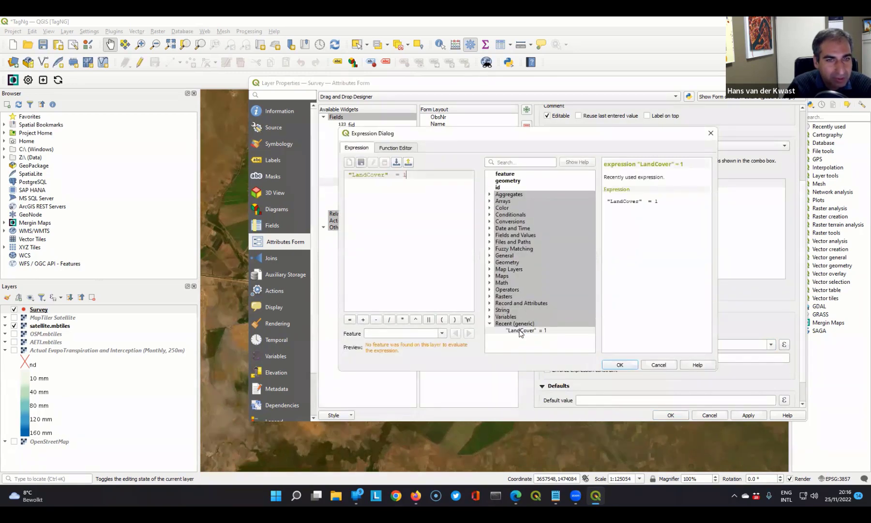
{"action": "left_click", "coordinate": [620, 364]}
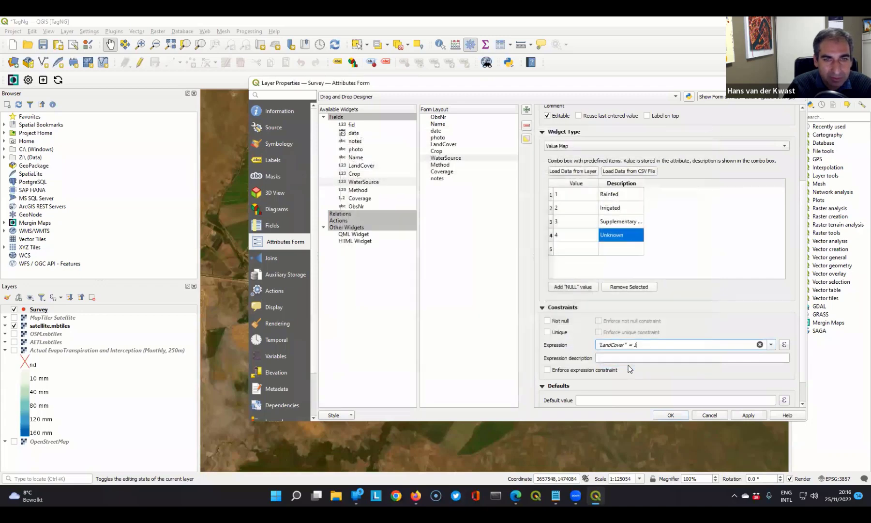
- Enforce the WaterSource expression constraint and describe it as "Only for crops"
{"action": "left_click", "coordinate": [548, 370]}
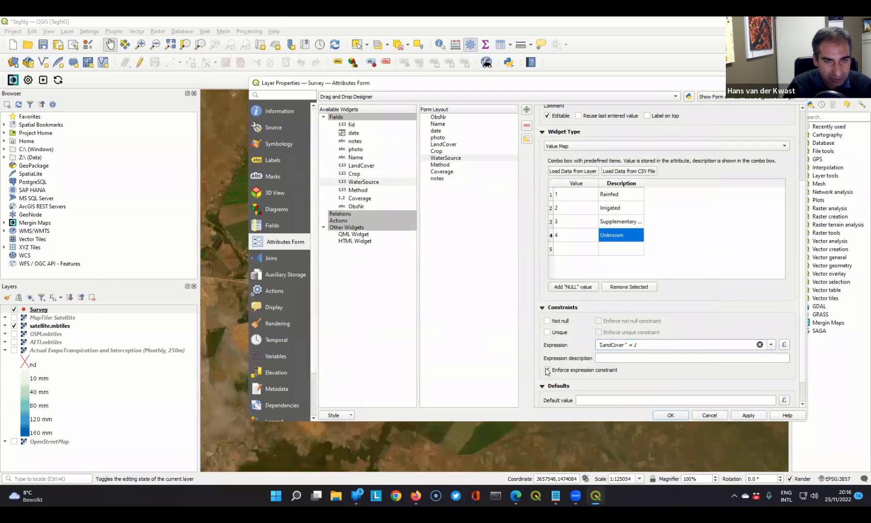
{"action": "left_click", "coordinate": [611, 358]}
{"action": "type", "text": "Only for crops"}
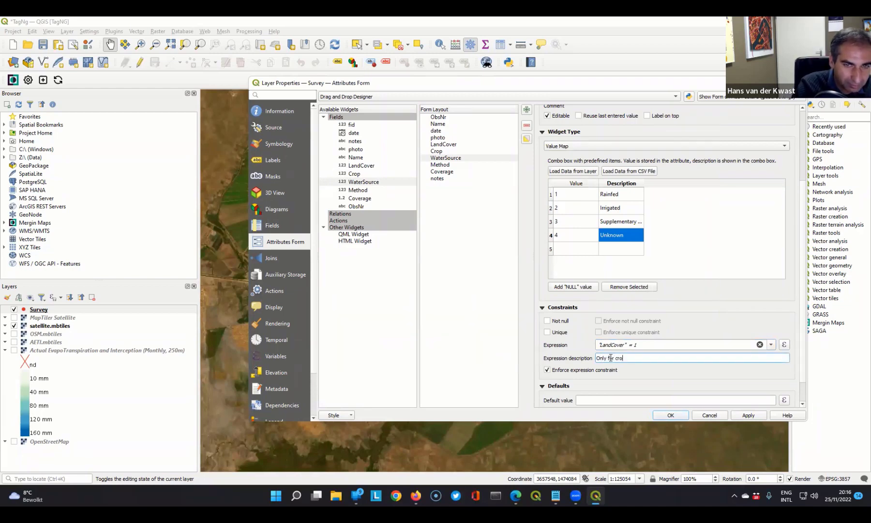
- Change the Method field's widget type to Value Map and set its alias to "Irrigation method"
{"action": "left_click", "coordinate": [440, 166]}
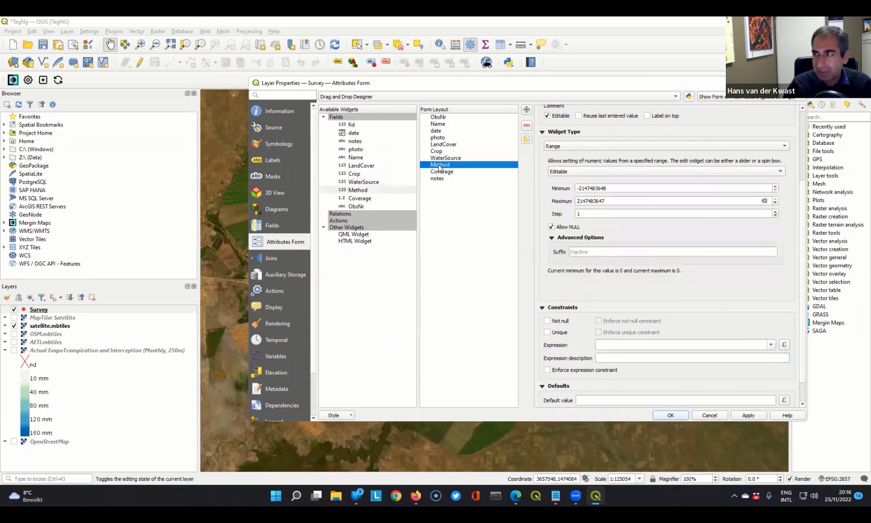
{"action": "left_click", "coordinate": [562, 146]}
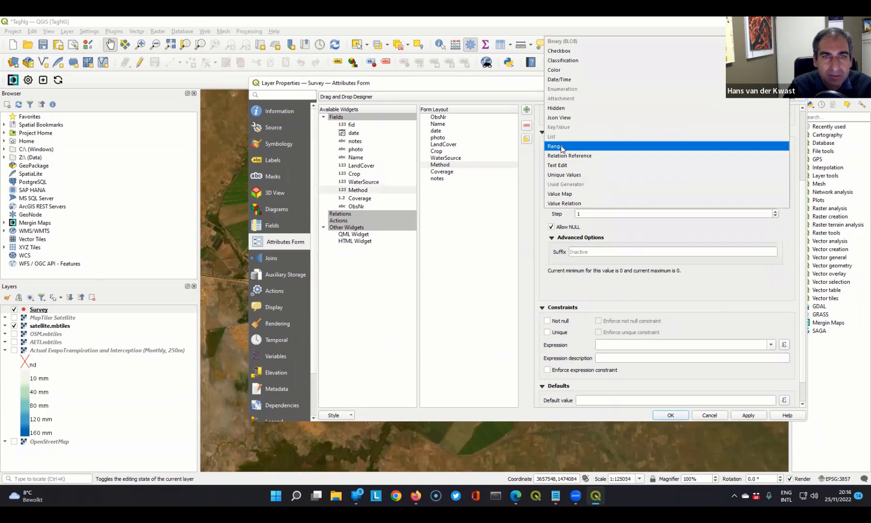
{"action": "left_click", "coordinate": [561, 193]}
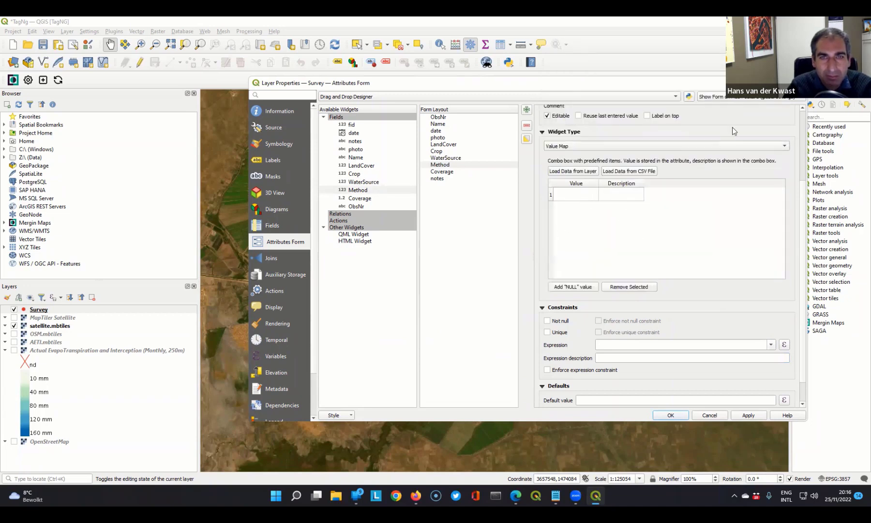
{"action": "scroll", "coordinate": [732, 127], "scroll_direction": "up", "scroll_amount": 2}
{"action": "left_click", "coordinate": [602, 176]}
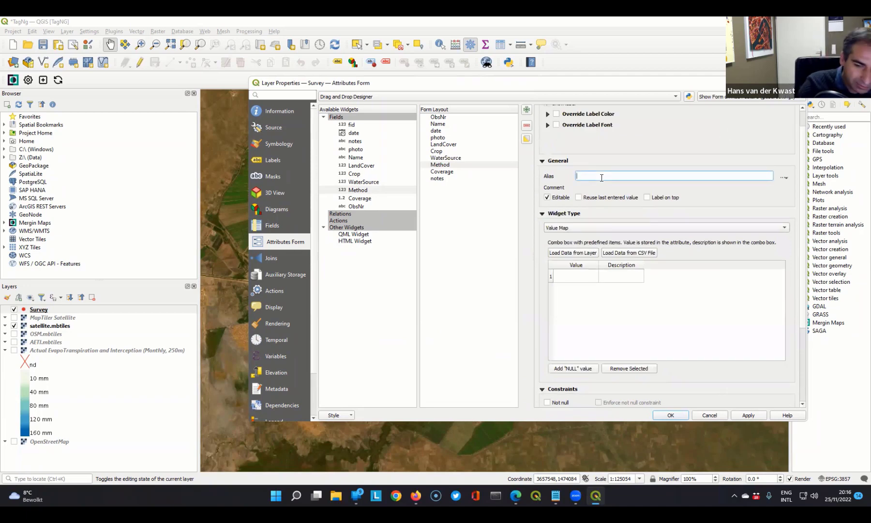
{"action": "type", "text": "Irrigation method"}
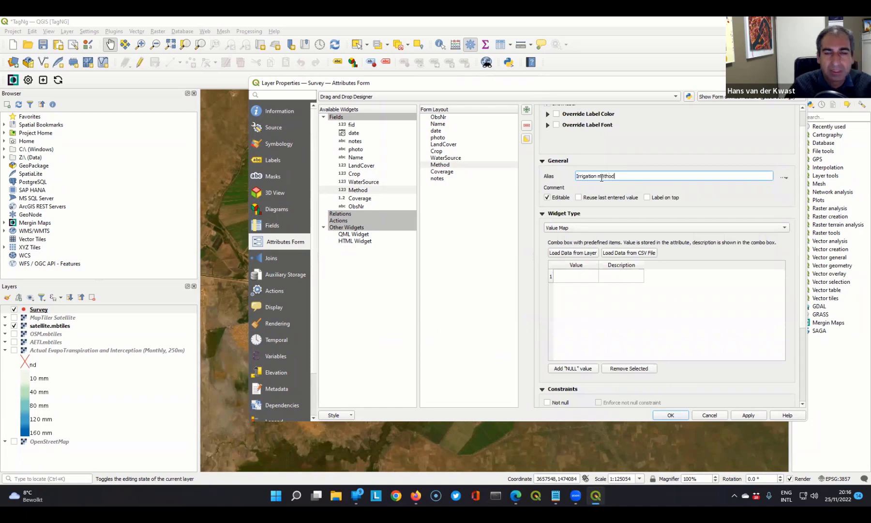
- Add value 1 with description "Surface" and value 2 with description "Sprinkler" to the Method value map
{"action": "scroll", "coordinate": [580, 276], "scroll_direction": "down", "scroll_amount": 1}
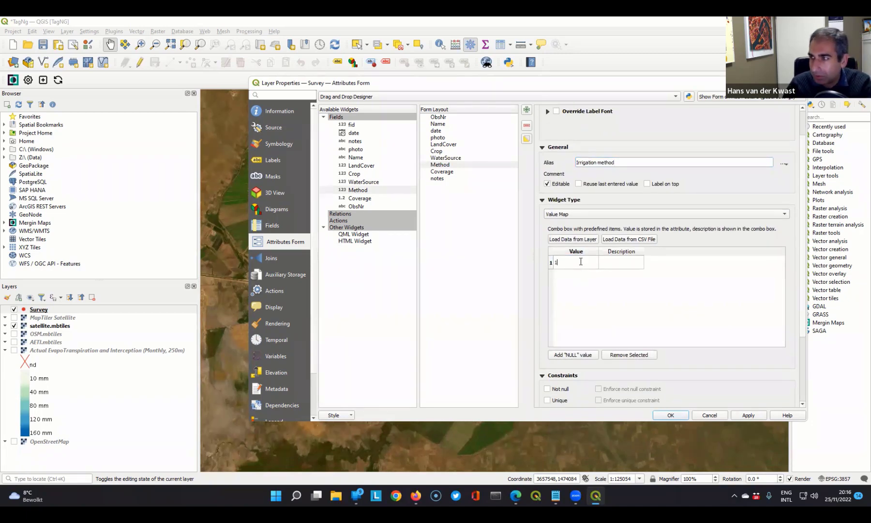
{"action": "left_click", "coordinate": [612, 261]}
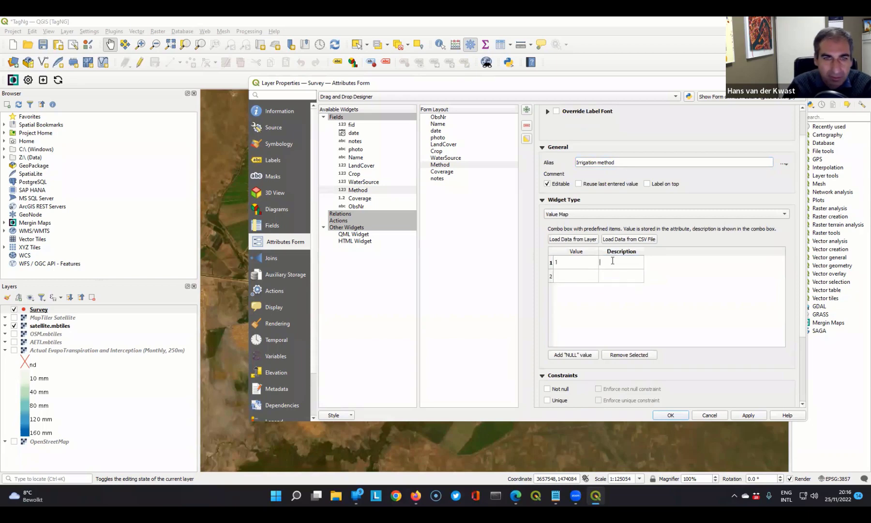
{"action": "type", "text": "Surface"}
{"action": "left_click", "coordinate": [578, 278]}
{"action": "type", "text": "2"}
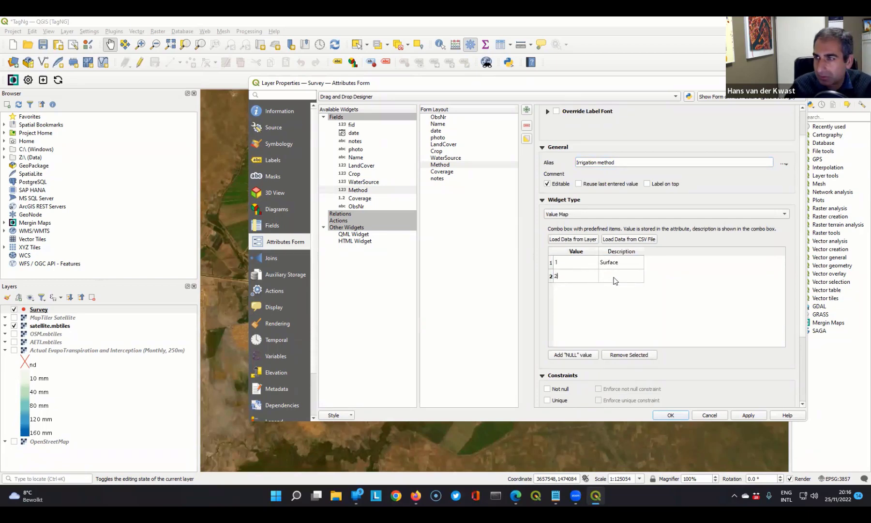
{"action": "left_click", "coordinate": [614, 276]}
{"action": "left_click", "coordinate": [615, 277]}
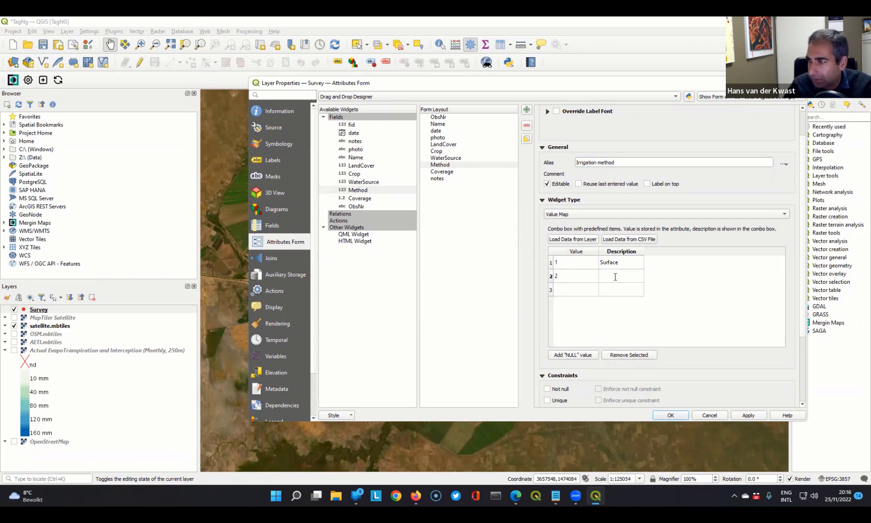
{"action": "type", "text": "Sprinkler"}
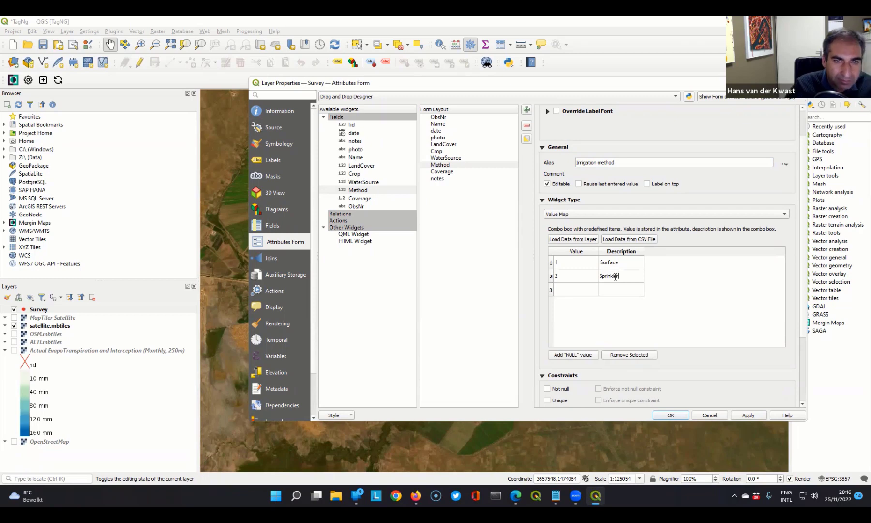
- Add value 3 with description "Drip" and value 4 with description "Unknown" to the Method value map
{"action": "left_click", "coordinate": [580, 290]}
{"action": "type", "text": "3"}
{"action": "left_click", "coordinate": [612, 287]}
{"action": "left_click", "coordinate": [612, 287]}
{"action": "type", "text": "Drip"}
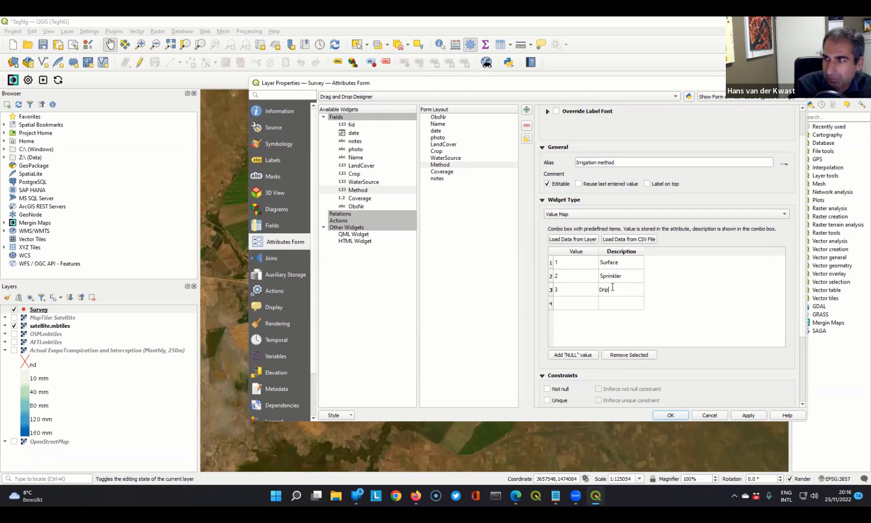
{"action": "double_click", "coordinate": [562, 303]}
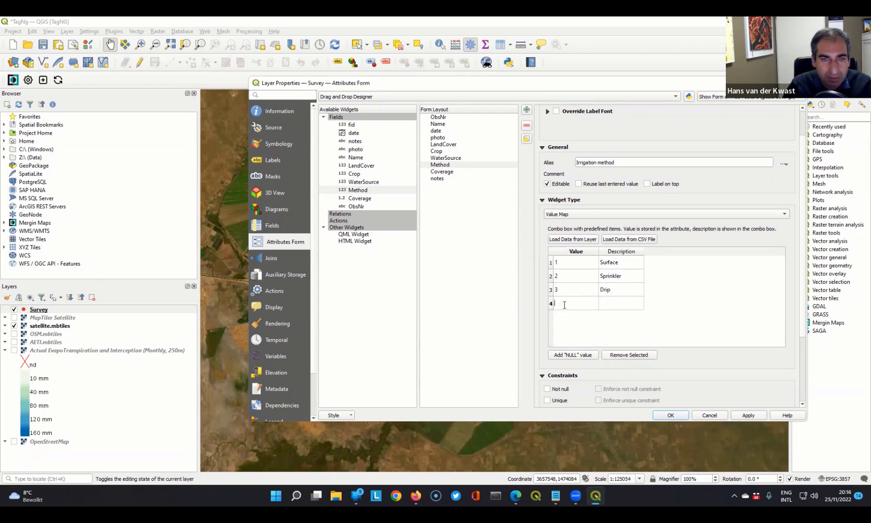
{"action": "type", "text": "4"}
{"action": "double_click", "coordinate": [610, 303]}
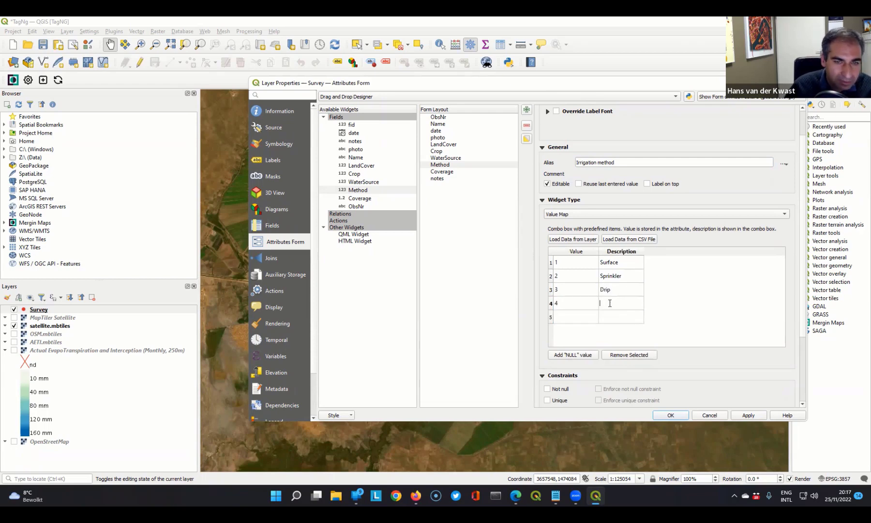
{"action": "type", "text": "Unknown"}
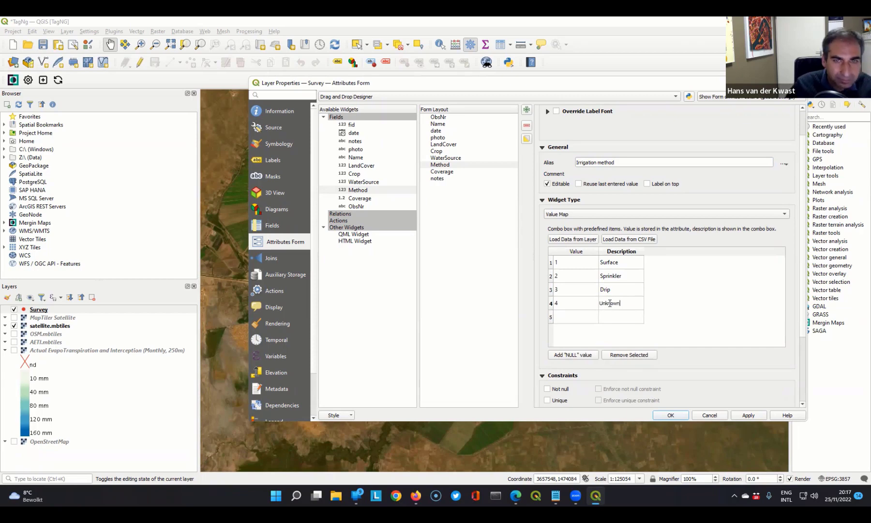
{"action": "left_click", "coordinate": [695, 298]}
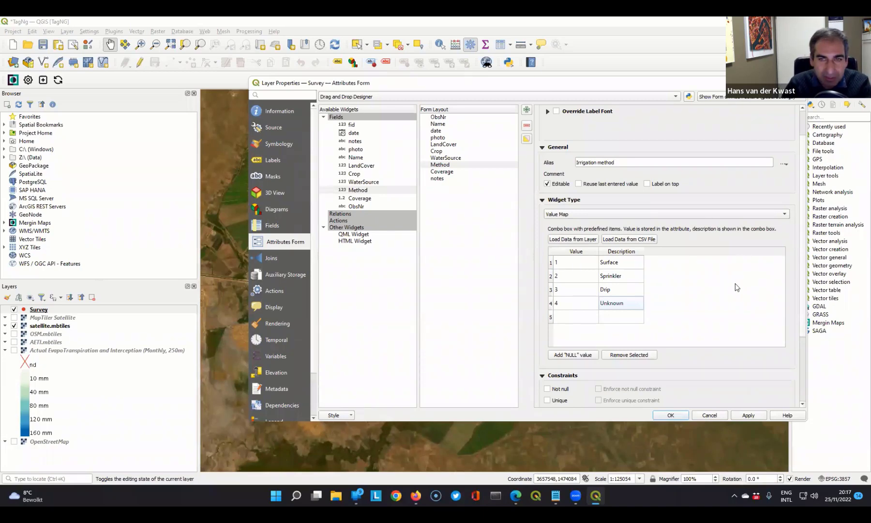
- Start a constraint expression for the Method field by inserting the recently used "LandCover" = 1
{"action": "scroll", "coordinate": [801, 320], "scroll_direction": "down", "scroll_amount": 2}
{"action": "scroll", "coordinate": [799, 341], "scroll_direction": "down", "scroll_amount": 2}
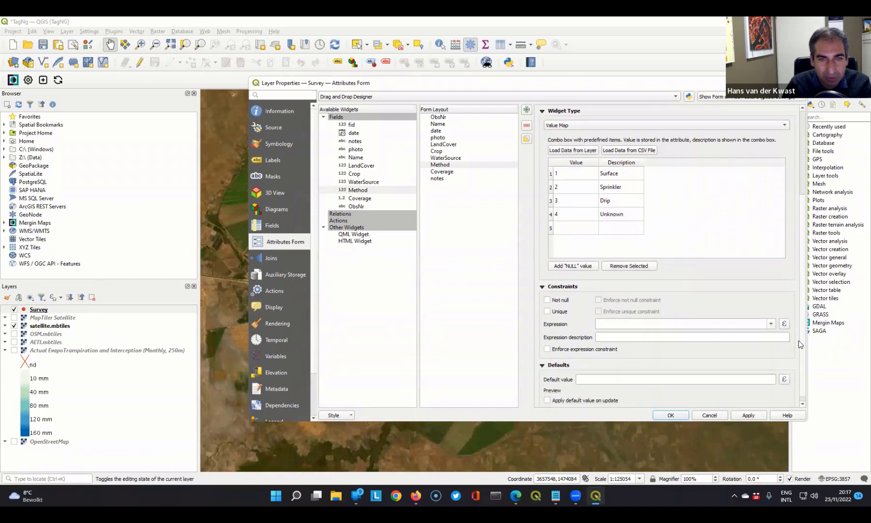
{"action": "left_click", "coordinate": [785, 317]}
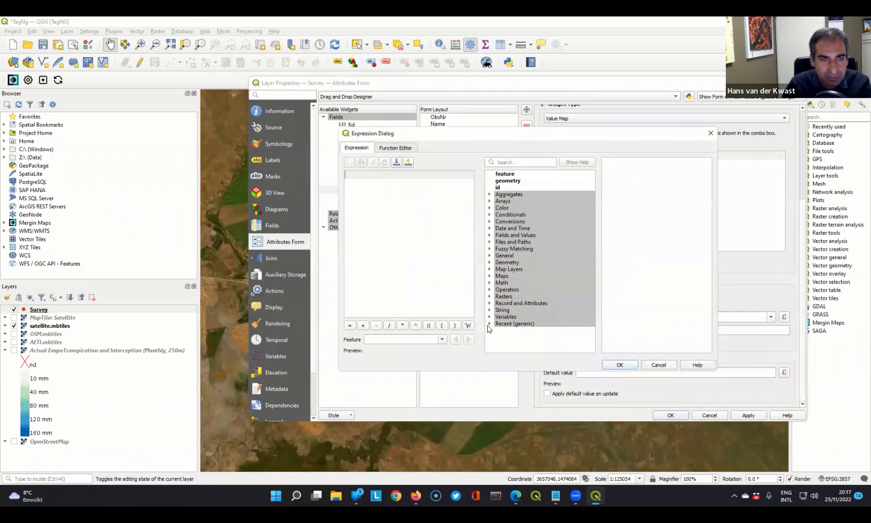
{"action": "left_click", "coordinate": [489, 323]}
{"action": "left_click", "coordinate": [532, 332]}
{"action": "double_click", "coordinate": [532, 332]}
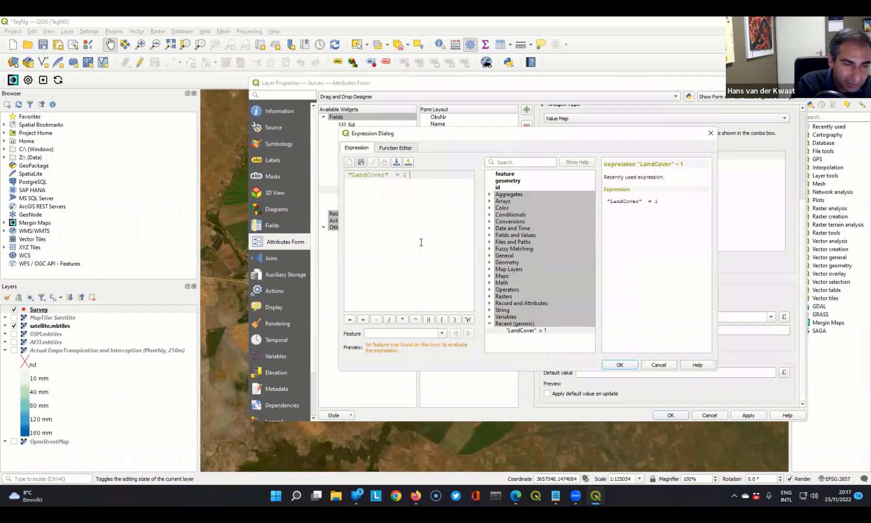
- Extend the Method constraint expression with AND "WaterSource" = 2 and accept it
{"action": "type", "text": "AND"}
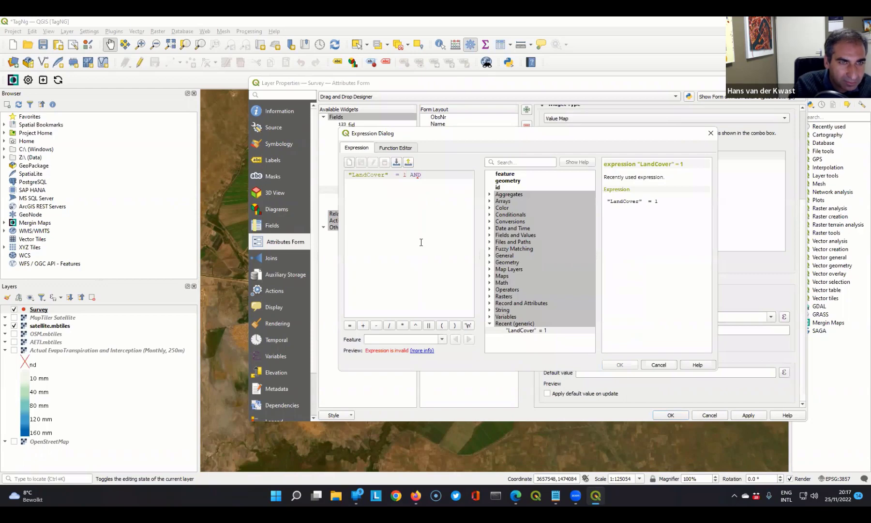
{"action": "left_click", "coordinate": [490, 235]}
{"action": "scroll", "coordinate": [533, 262], "scroll_direction": "down", "scroll_amount": 1}
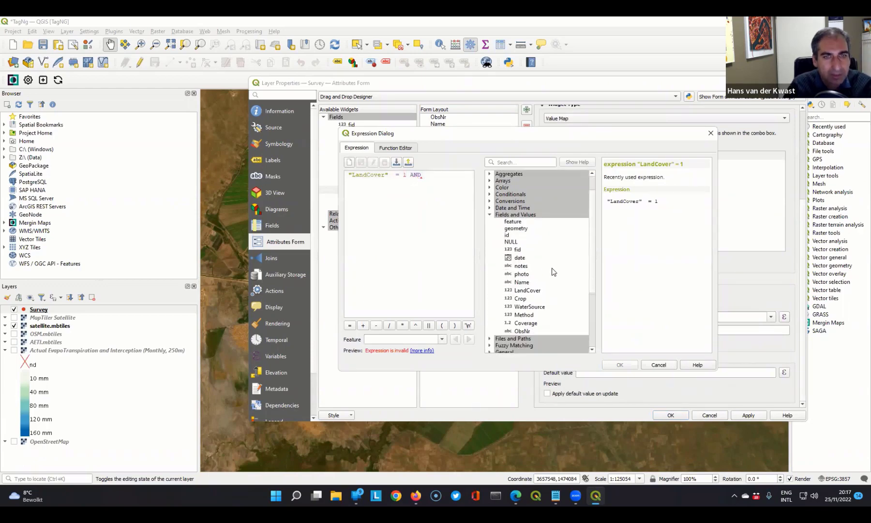
{"action": "left_click", "coordinate": [523, 308]}
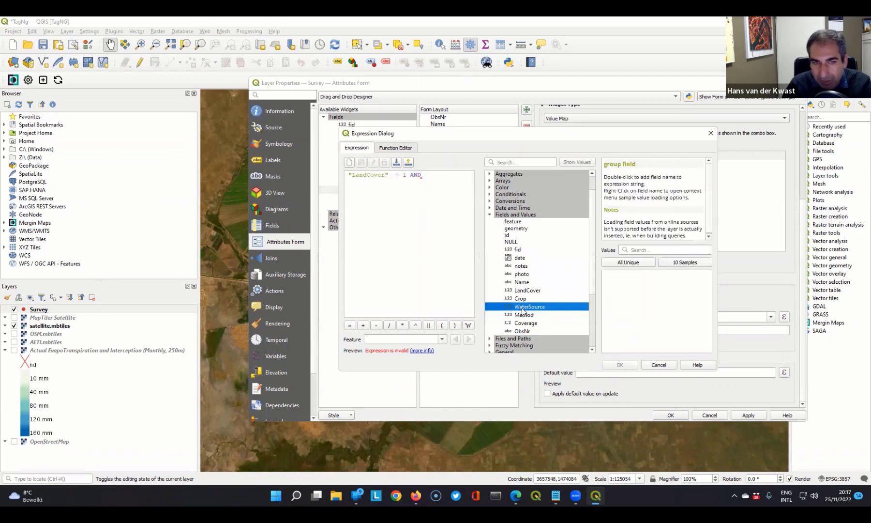
{"action": "double_click", "coordinate": [523, 309]}
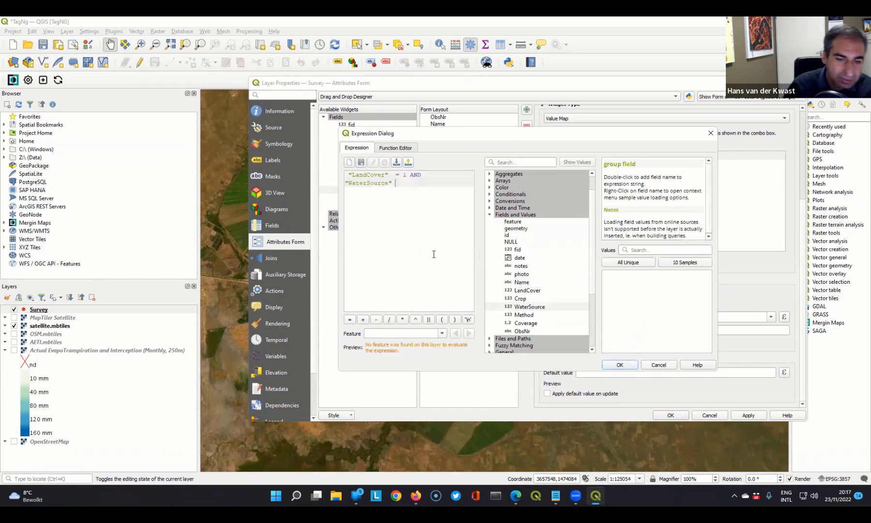
{"action": "type", "text": "="}
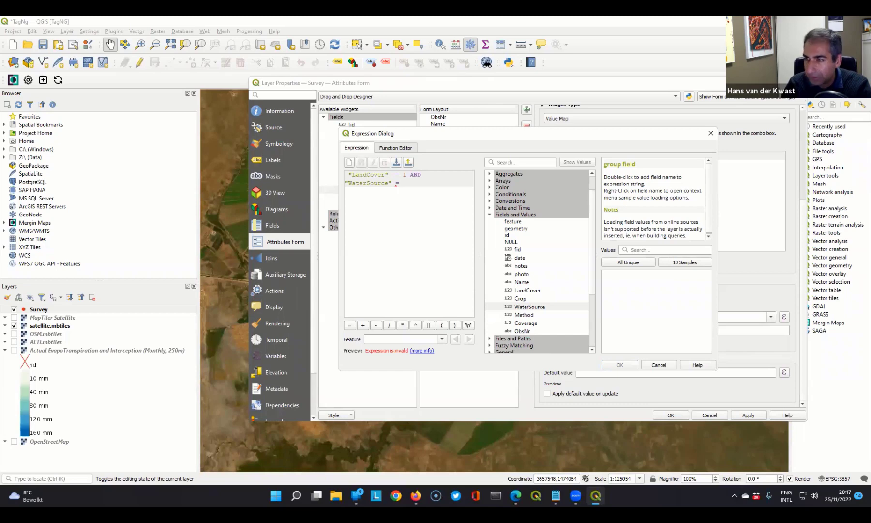
{"action": "type", "text": " 2"}
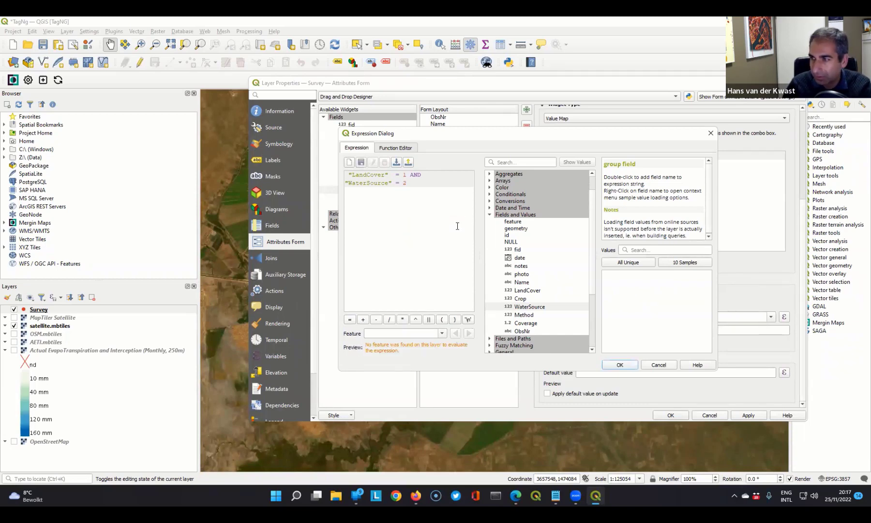
{"action": "left_click", "coordinate": [620, 365]}
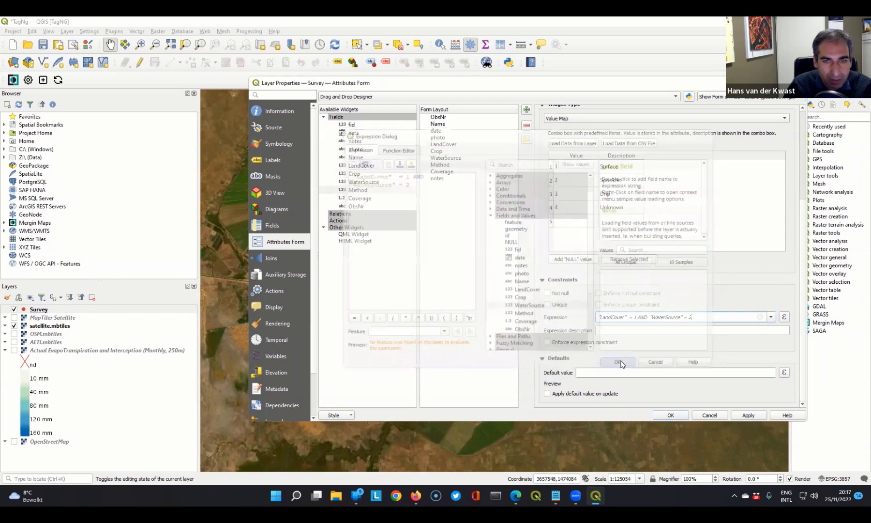
- Enforce the Method field's expression constraint and describe it as "Only for irrigated crops"
{"action": "left_click", "coordinate": [548, 343]}
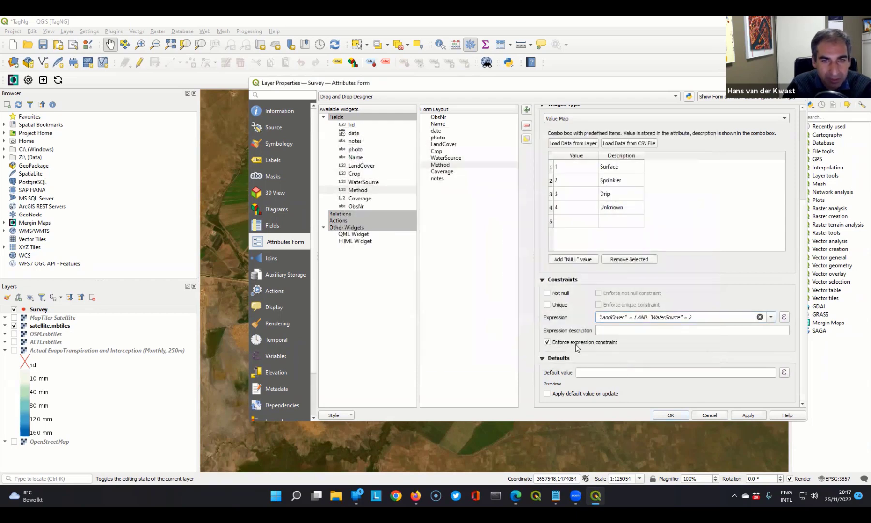
{"action": "left_click", "coordinate": [607, 331]}
{"action": "type", "text": "Only for irrigated crops"}
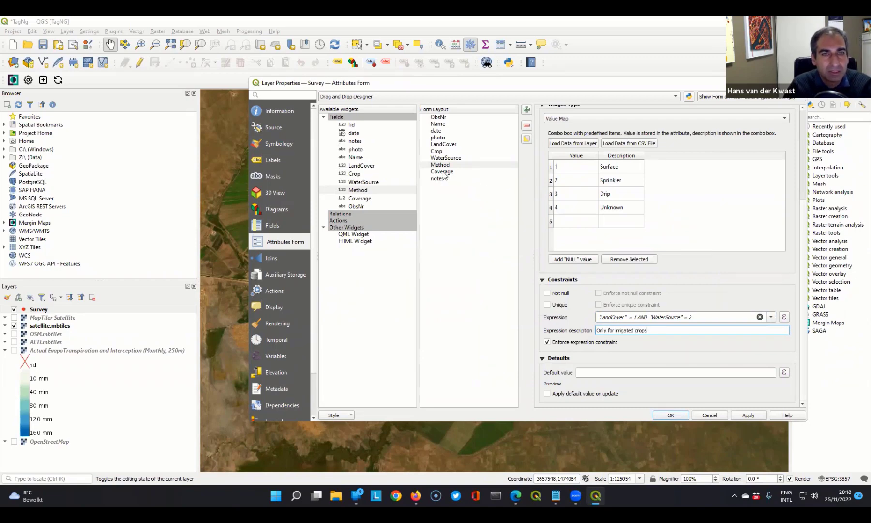
- Give the Coverage field the alias "Vegetation/crop cover" and change its widget type to Range
{"action": "left_click", "coordinate": [442, 173]}
{"action": "left_click", "coordinate": [600, 174]}
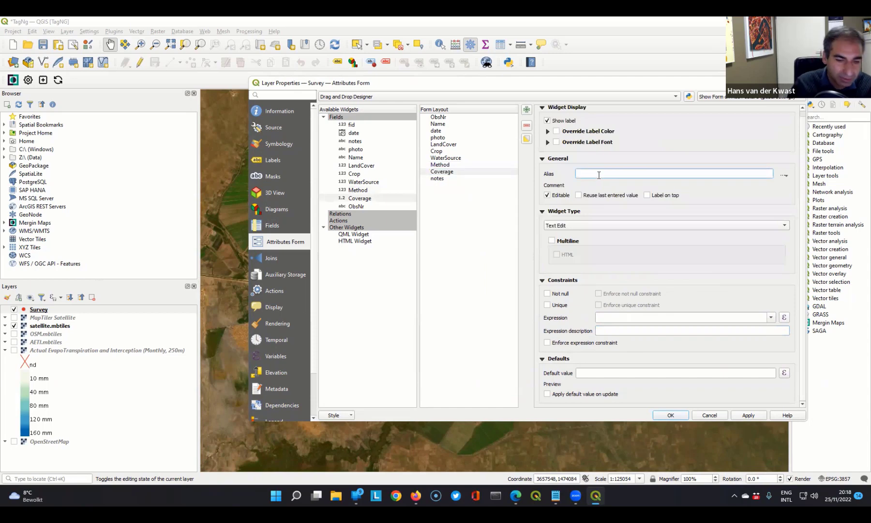
{"action": "type", "text": "Vegetatio"}
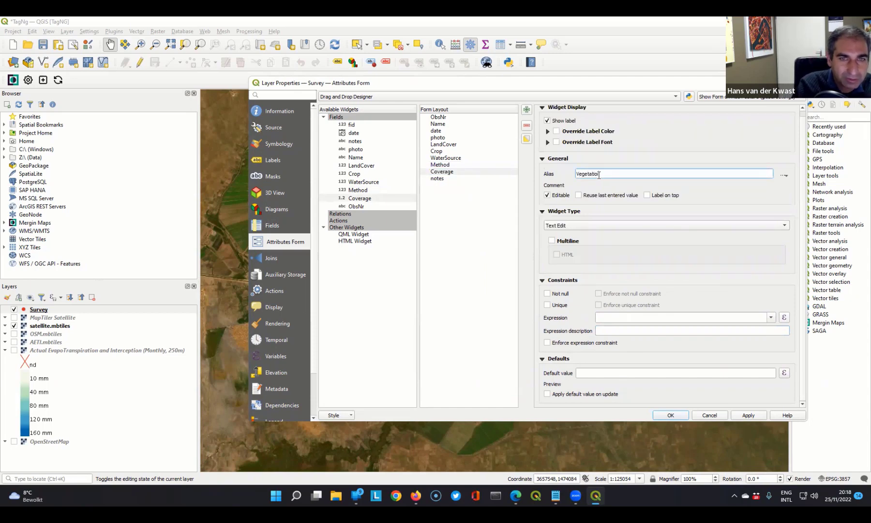
{"action": "type", "text": "n/crop cover"}
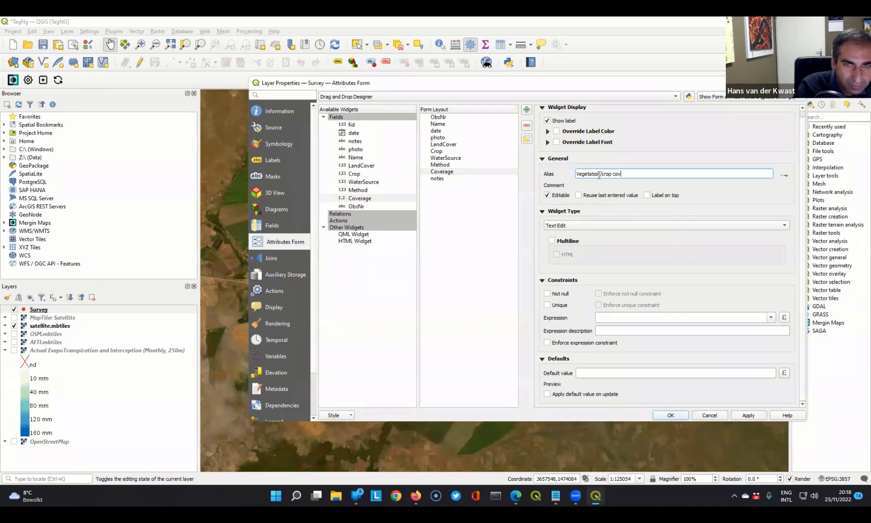
{"action": "left_click", "coordinate": [562, 226]}
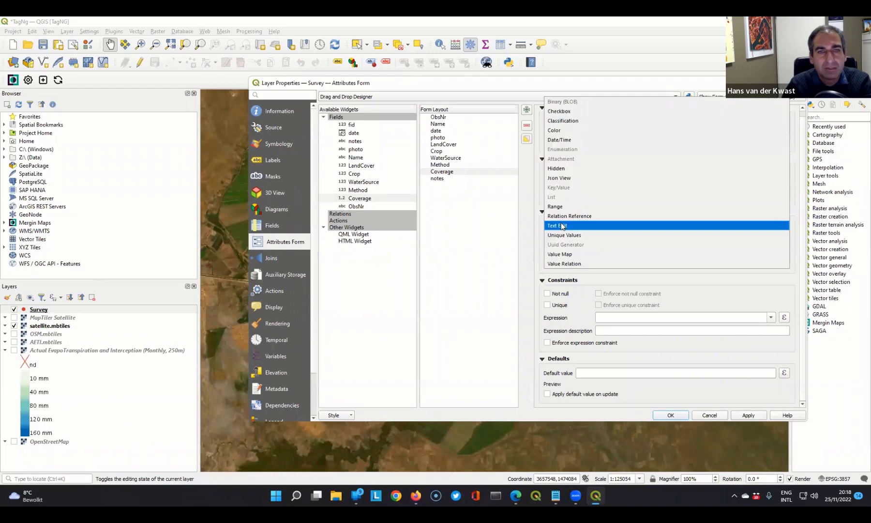
{"action": "left_click", "coordinate": [559, 208]}
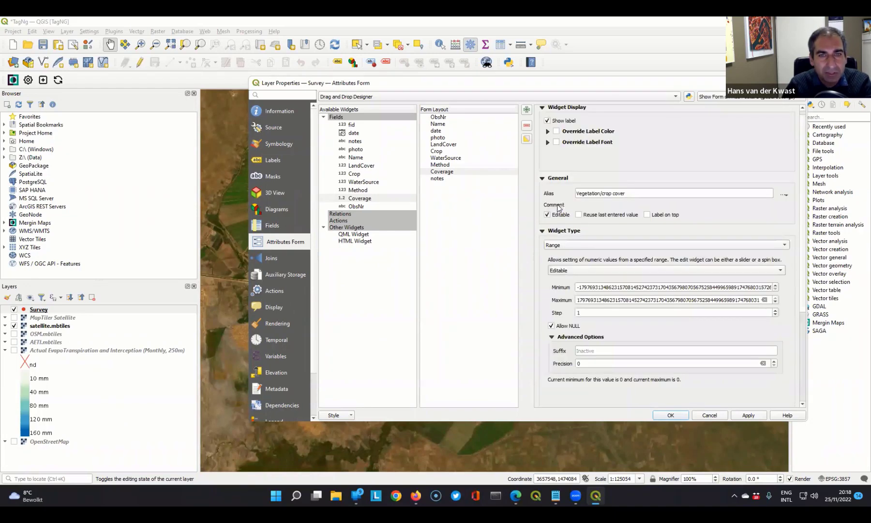
- Set the Coverage range to minimum 0, maximum 100 and step 5
{"action": "triple_click", "coordinate": [593, 285]}
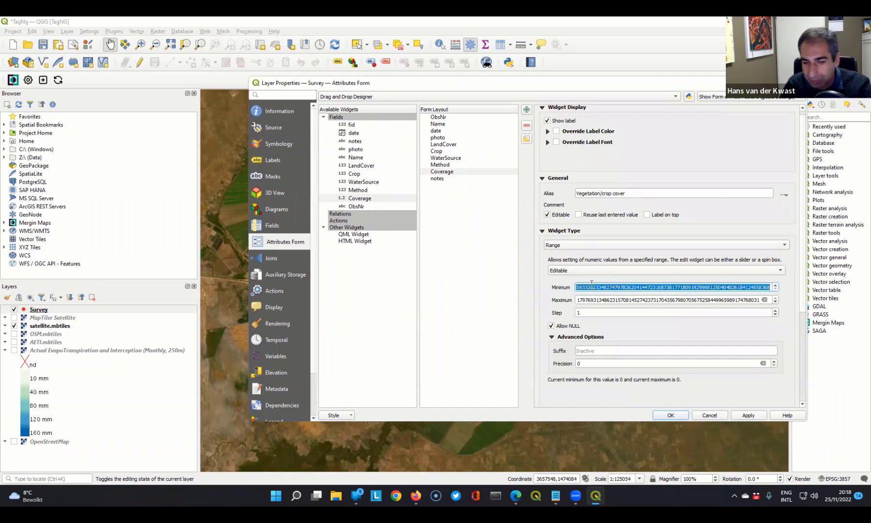
{"action": "type", "text": "0"}
{"action": "triple_click", "coordinate": [596, 299]}
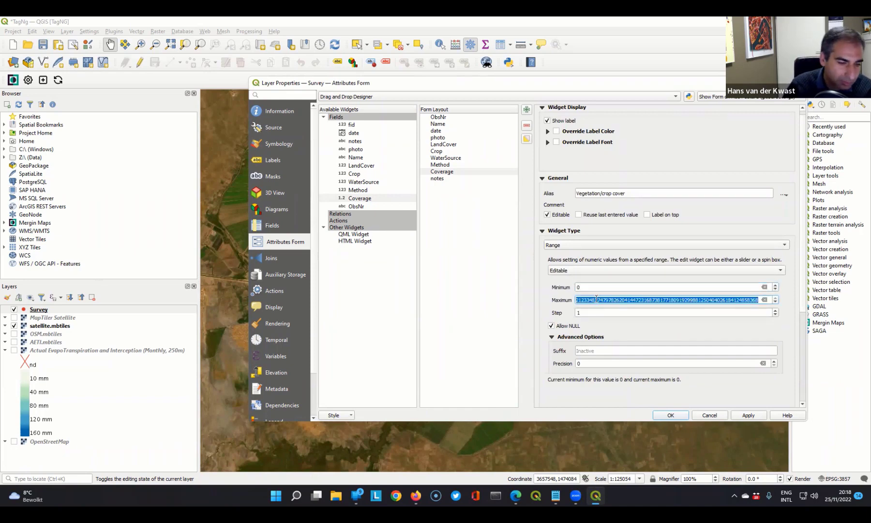
{"action": "type", "text": "100"}
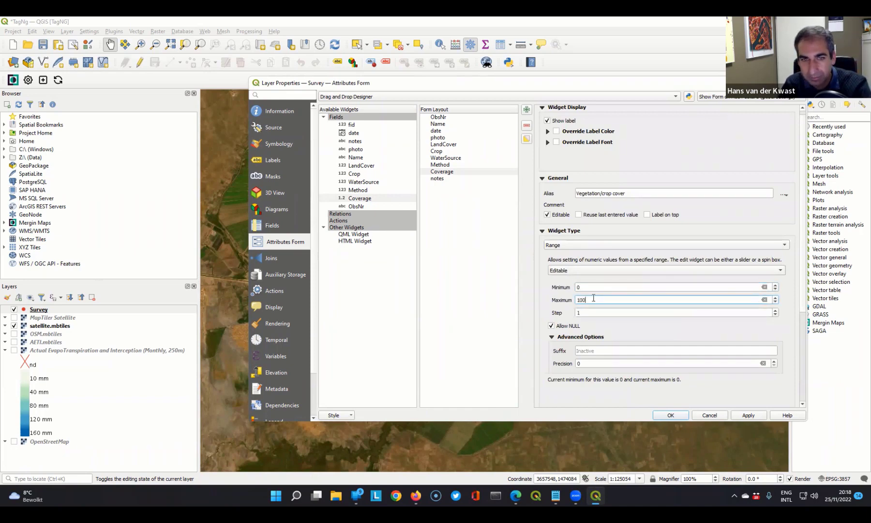
{"action": "triple_click", "coordinate": [594, 313]}
{"action": "type", "text": "5"}
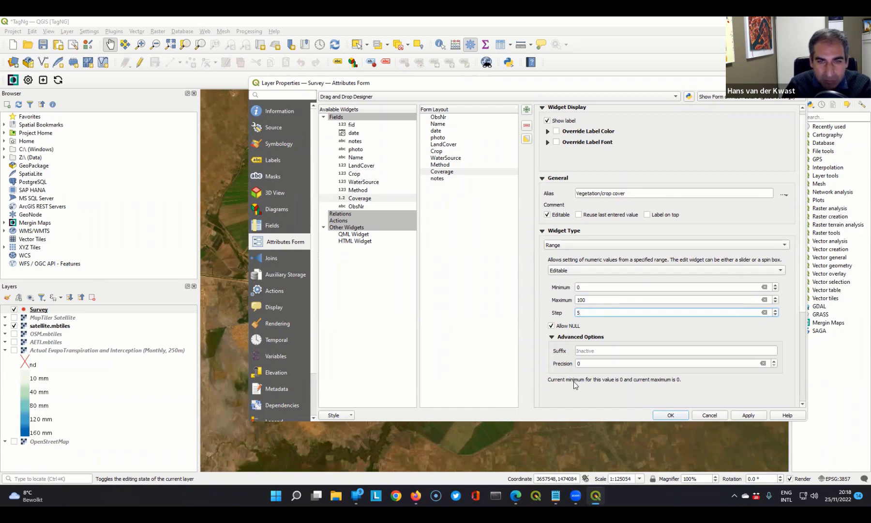
- Give the notes field the alias "Notes" with multiline text editing, and save the form settings with the project
{"action": "left_click", "coordinate": [438, 179]}
{"action": "left_click", "coordinate": [621, 174]}
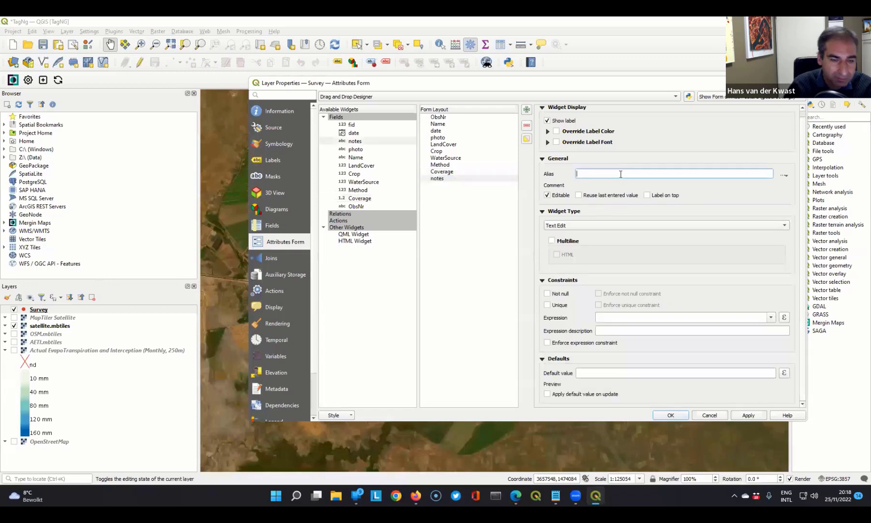
{"action": "type", "text": "Notes"}
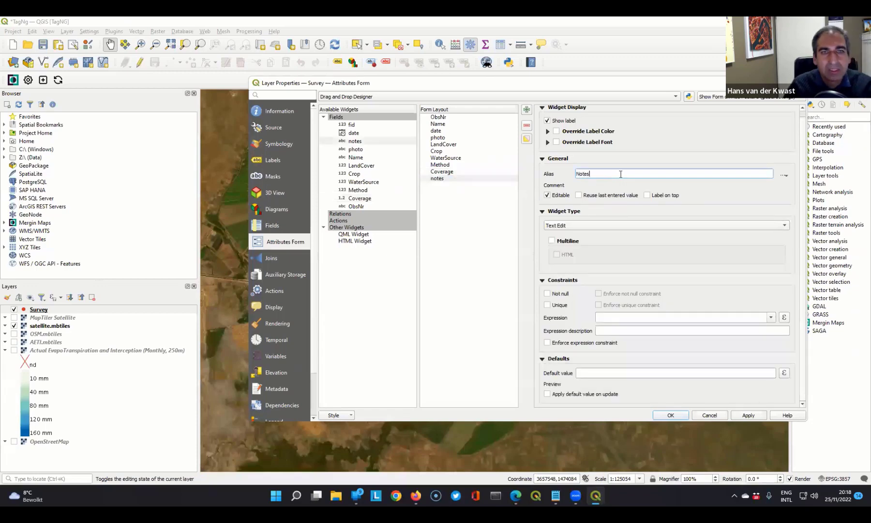
{"action": "left_click", "coordinate": [552, 241]}
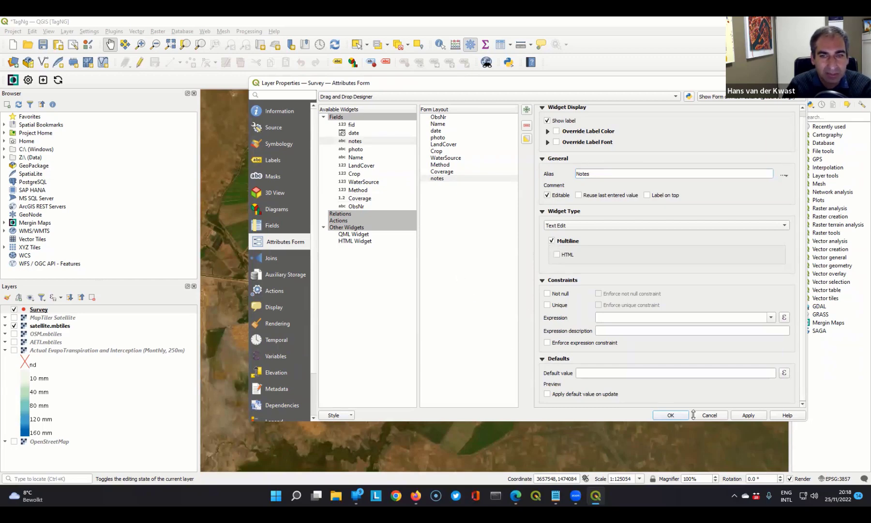
{"action": "left_click", "coordinate": [672, 415]}
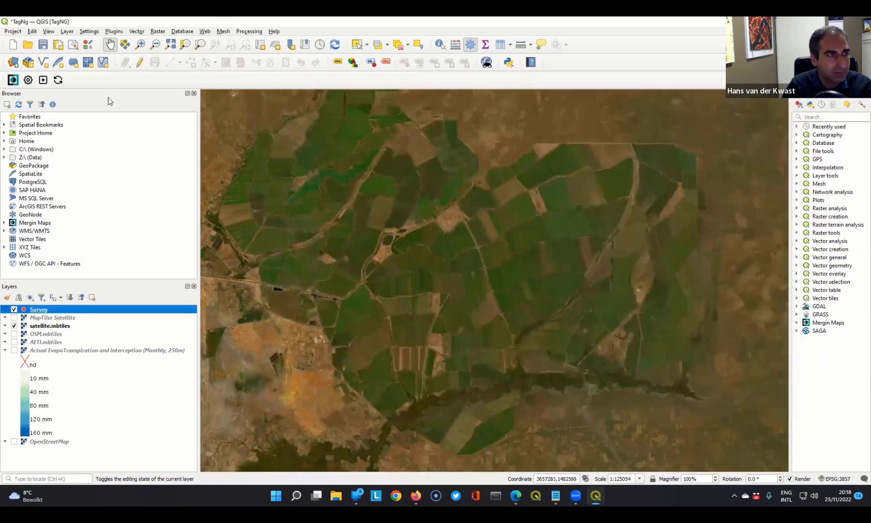
{"action": "left_click", "coordinate": [43, 44]}
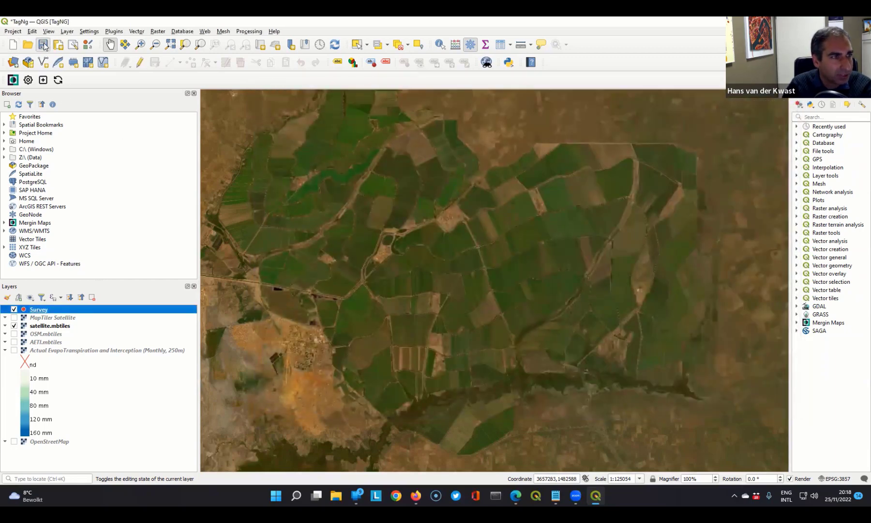
- Examine the Survey layer's attribute table in table view and form view, and close it
{"action": "right_click", "coordinate": [42, 310]}
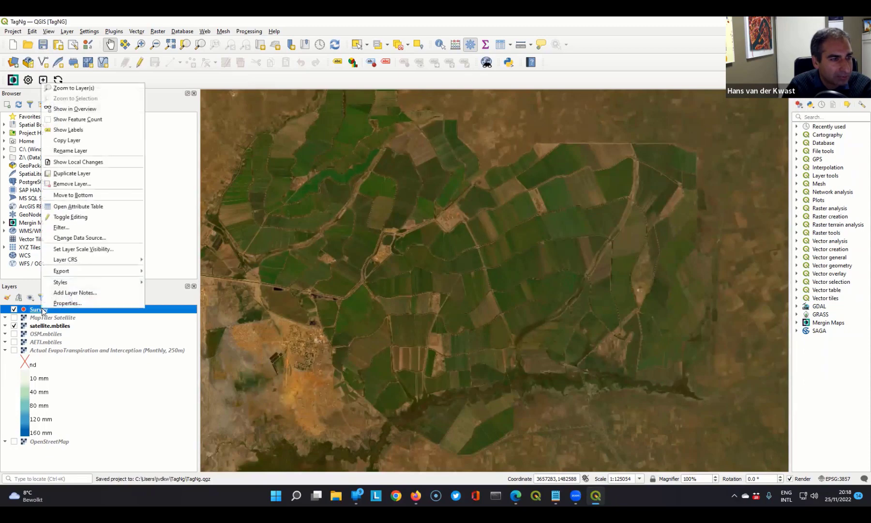
{"action": "left_click", "coordinate": [86, 207]}
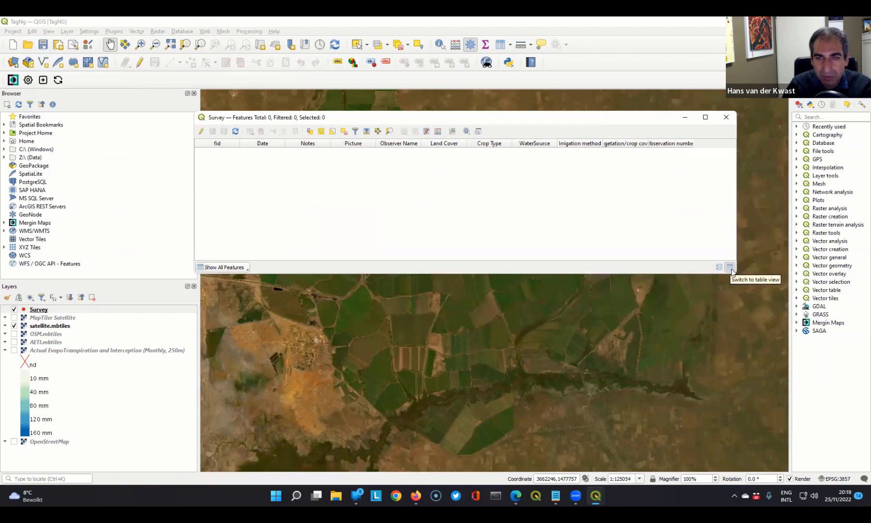
{"action": "left_click", "coordinate": [719, 267]}
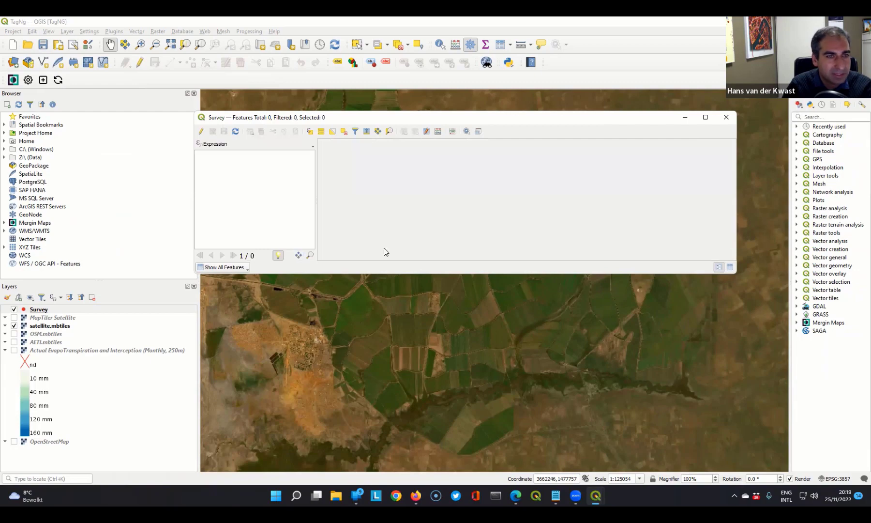
{"action": "left_click_drag", "start_coordinate": [384, 247], "coordinate": [384, 327]}
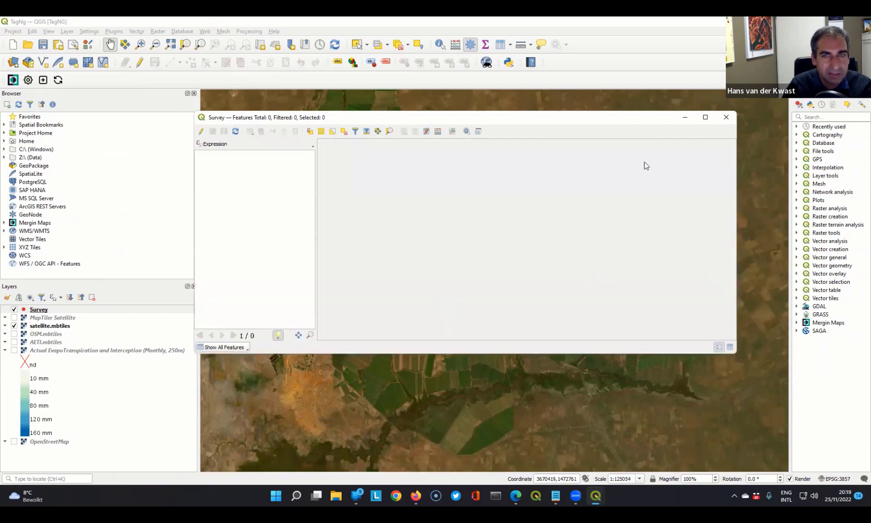
{"action": "left_click", "coordinate": [725, 116]}
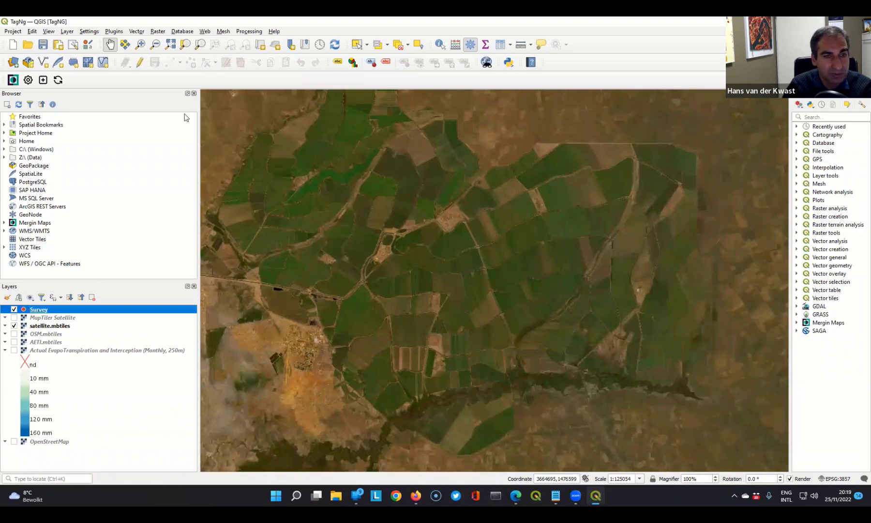
- Place a trial Survey point to inspect the feature form and its Land Cover choices, discard it and stop editing
{"action": "left_click", "coordinate": [141, 63]}
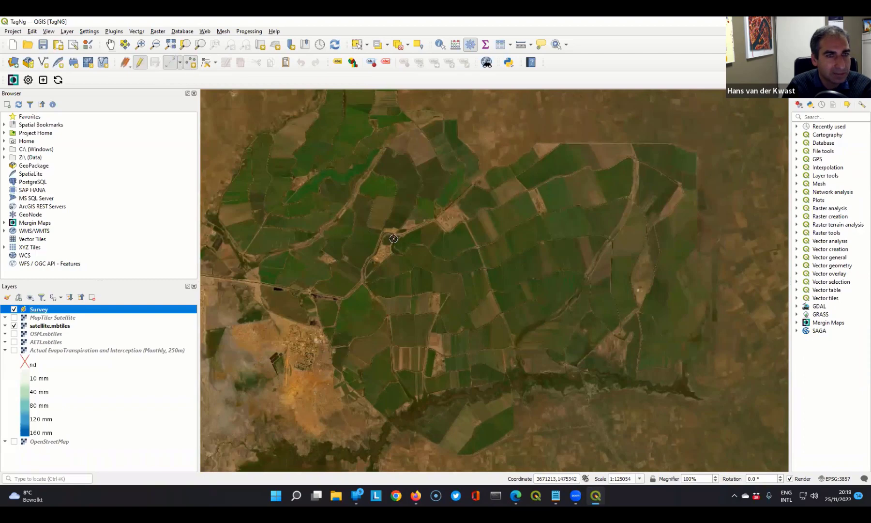
{"action": "left_click", "coordinate": [463, 243]}
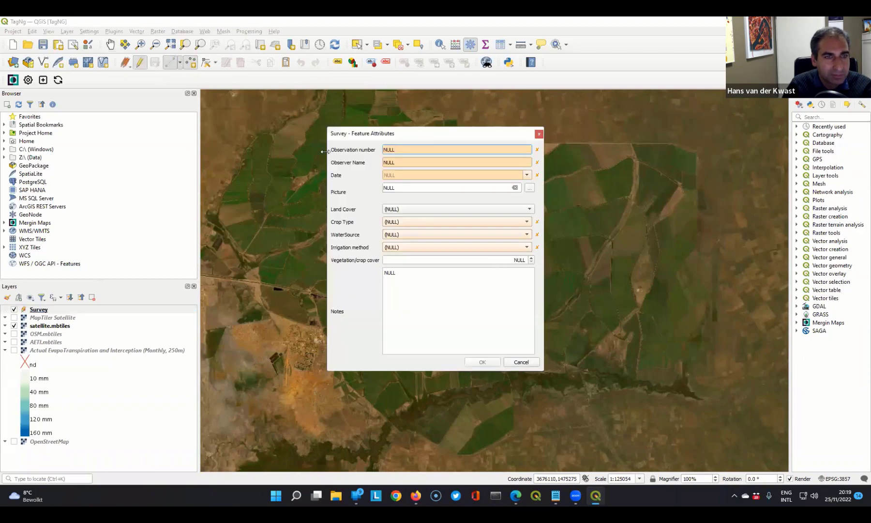
{"action": "left_click_drag", "start_coordinate": [373, 134], "coordinate": [566, 102]}
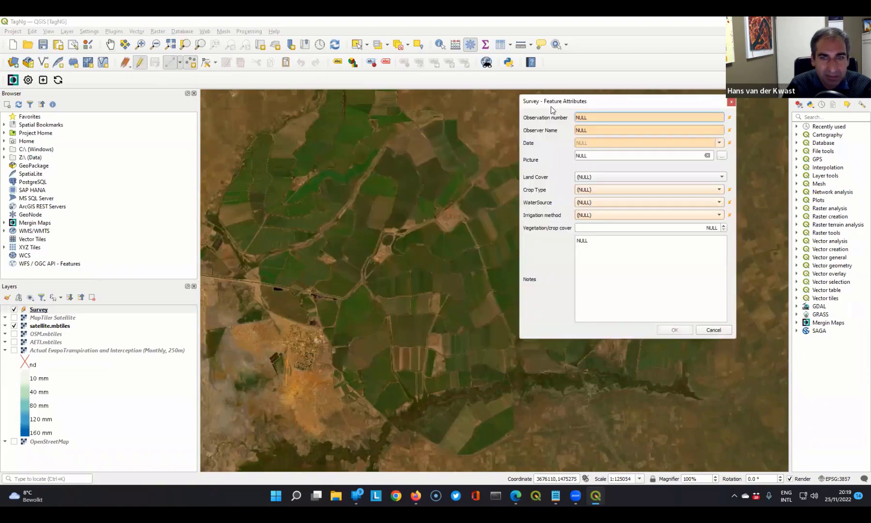
{"action": "left_click", "coordinate": [721, 177]}
{"action": "left_click", "coordinate": [550, 157]}
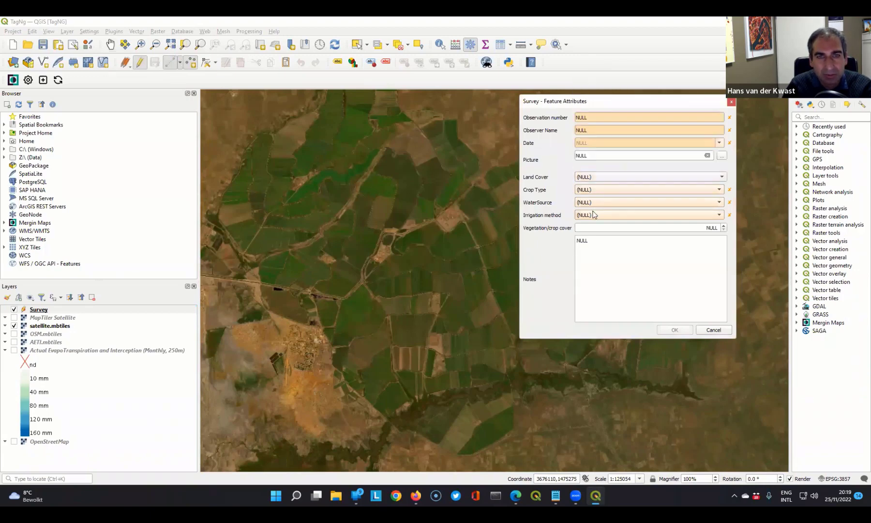
{"action": "left_click", "coordinate": [714, 330]}
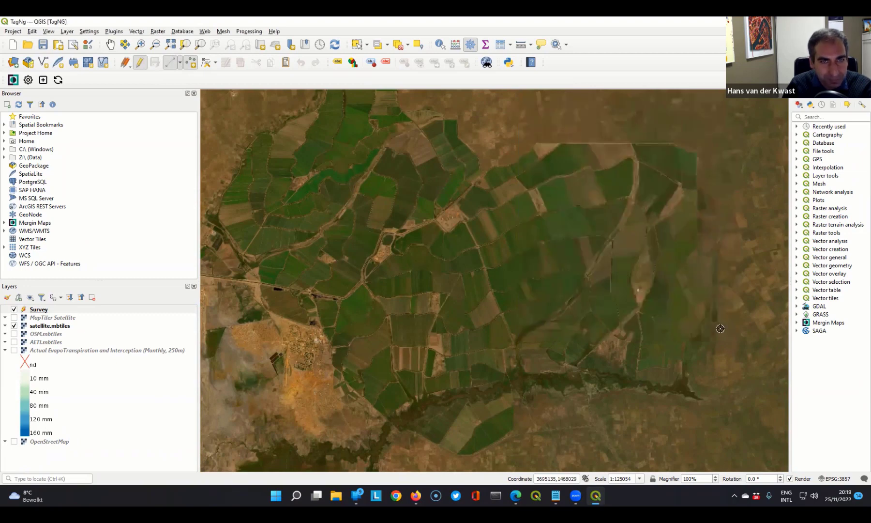
{"action": "left_click", "coordinate": [140, 62]}
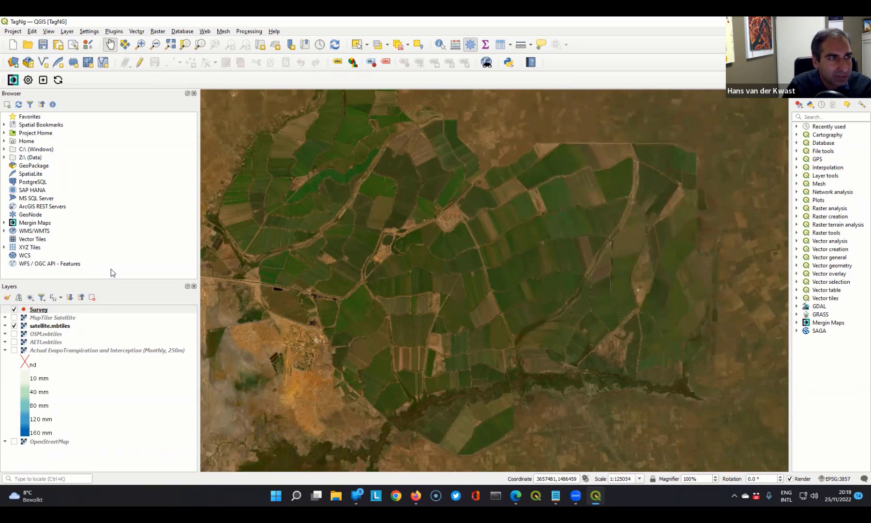
- Examine the project properties: the Mergin Maps settings with the photo quality choices, data sources, CRS and general settings
{"action": "left_click", "coordinate": [13, 32]}
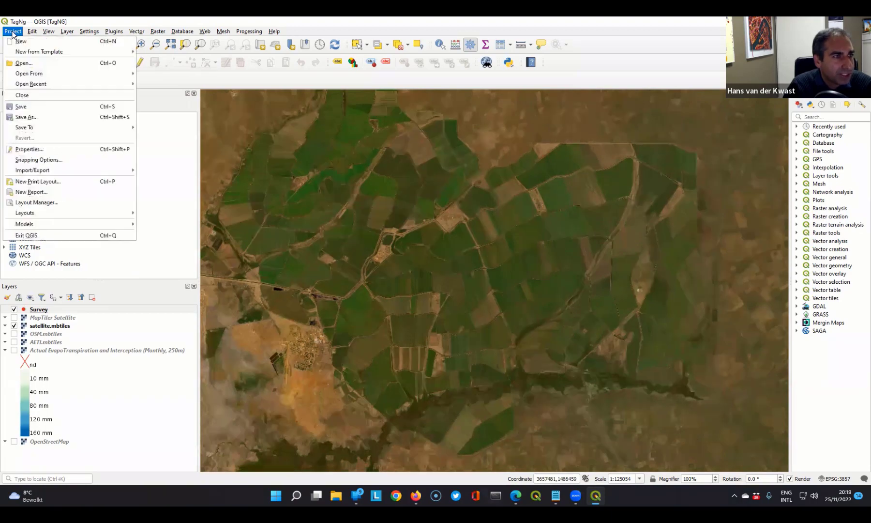
{"action": "left_click", "coordinate": [35, 152]}
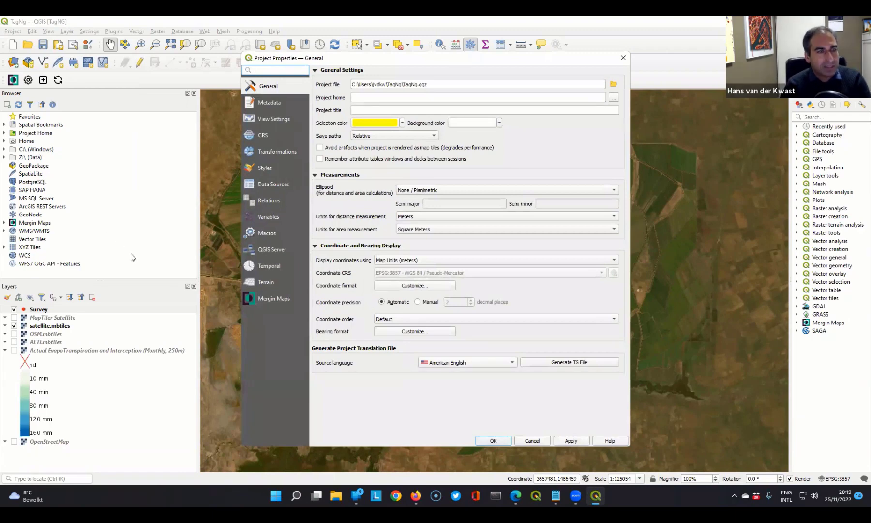
{"action": "left_click", "coordinate": [273, 299]}
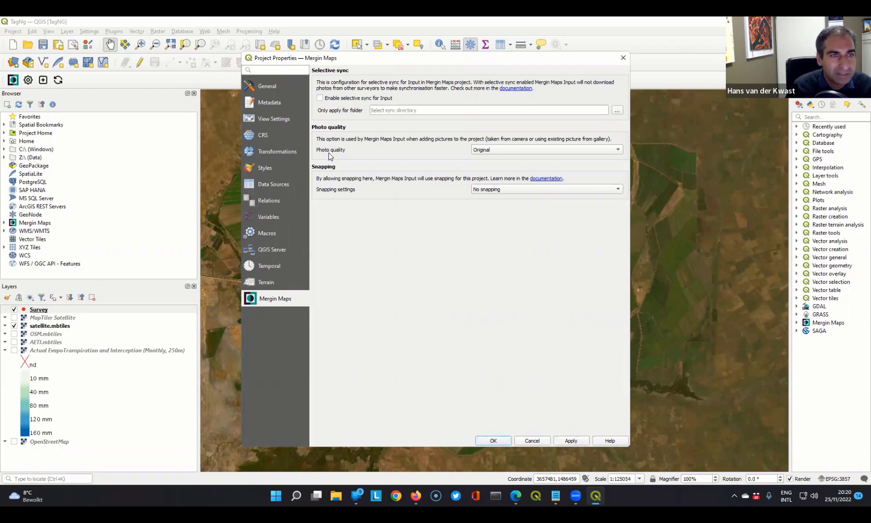
{"action": "left_click", "coordinate": [526, 149]}
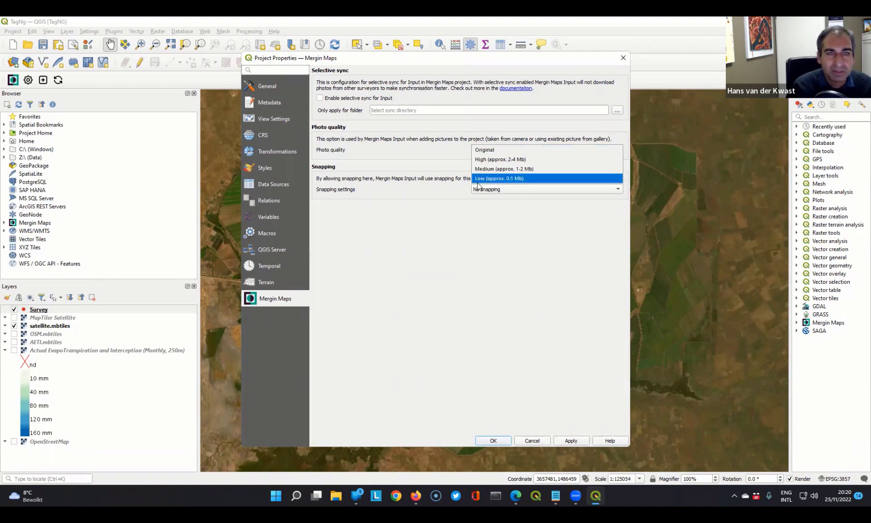
{"action": "left_click", "coordinate": [393, 180]}
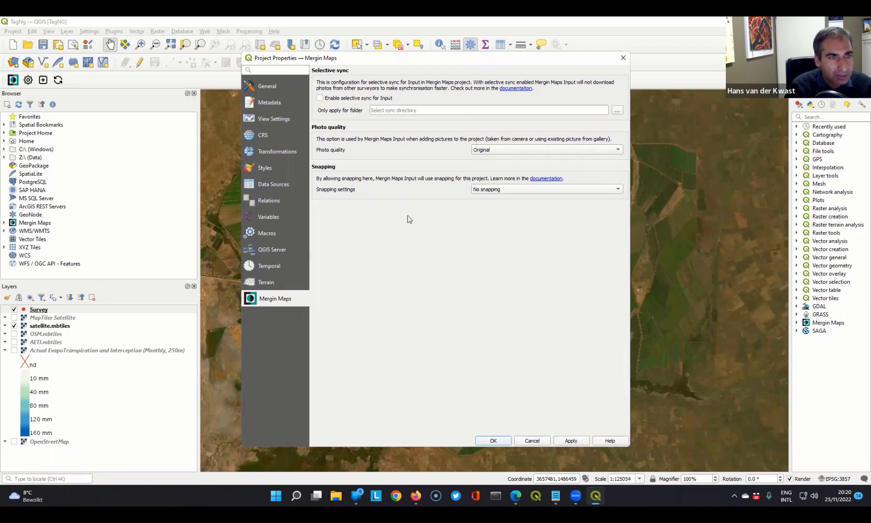
{"action": "left_click", "coordinate": [259, 184]}
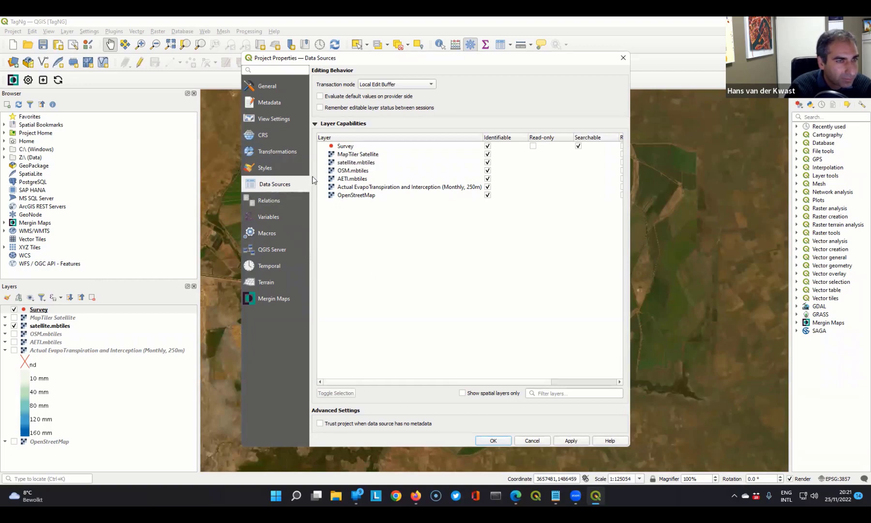
{"action": "left_click", "coordinate": [265, 135]}
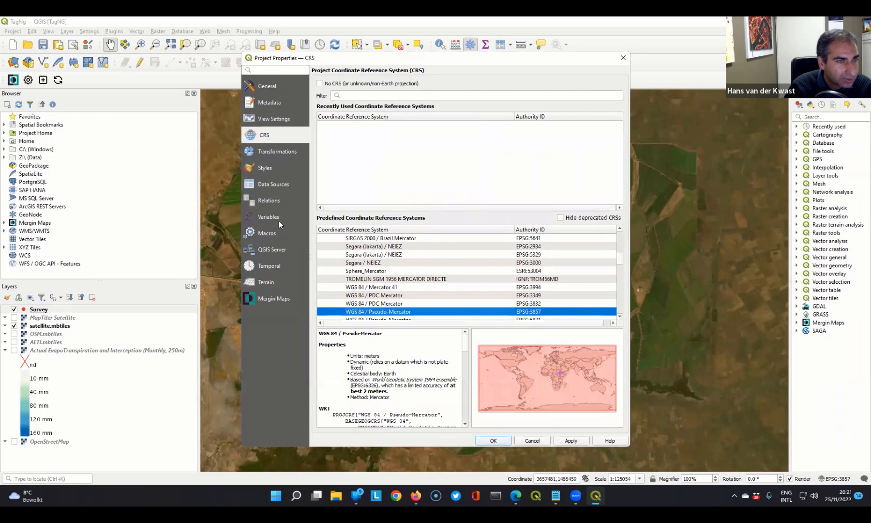
{"action": "left_click", "coordinate": [267, 86]}
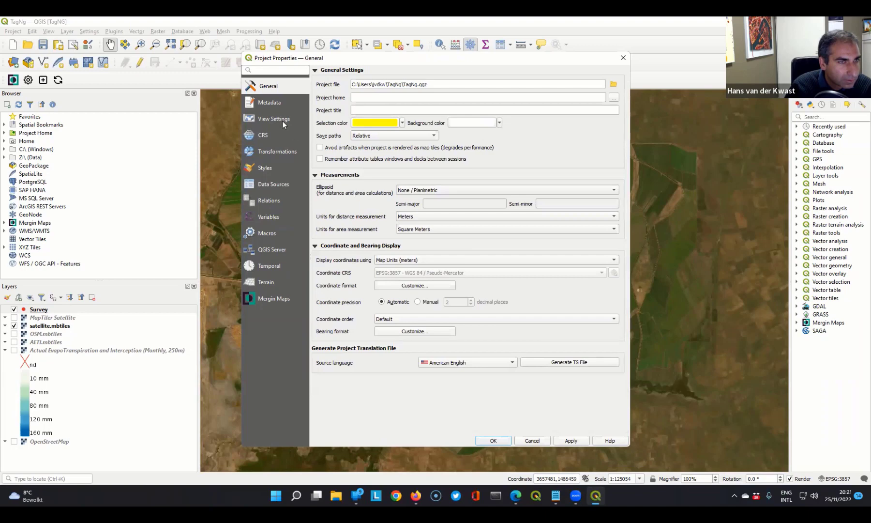
- Enable a preset project full extent in the view settings, calculate it from the map canvas extent and confirm the properties
{"action": "left_click", "coordinate": [262, 120]}
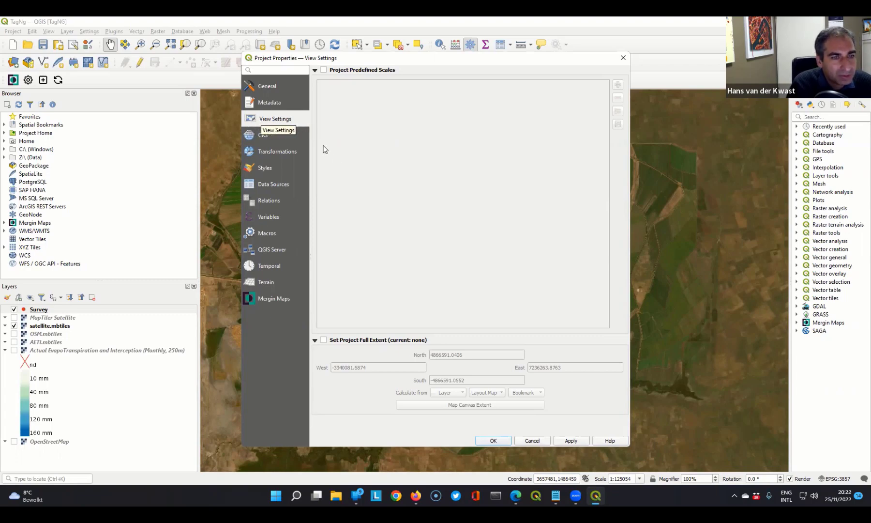
{"action": "left_click", "coordinate": [324, 341]}
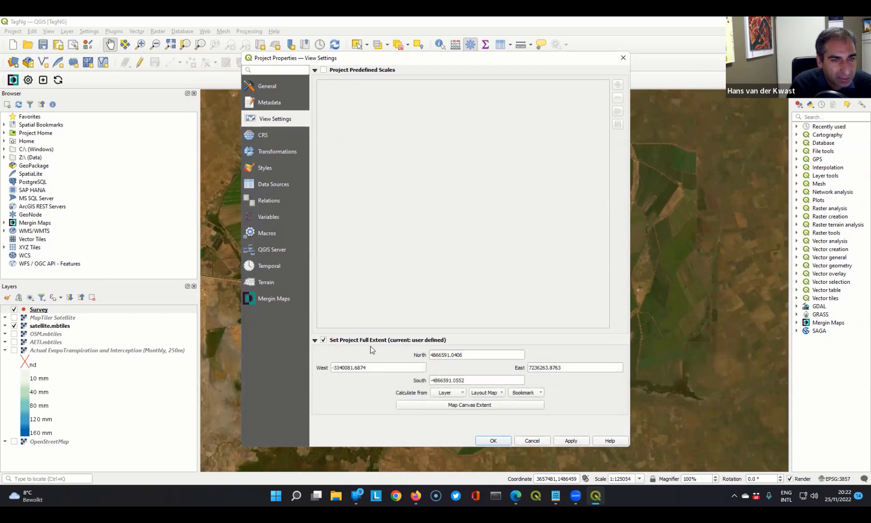
{"action": "left_click", "coordinate": [467, 405]}
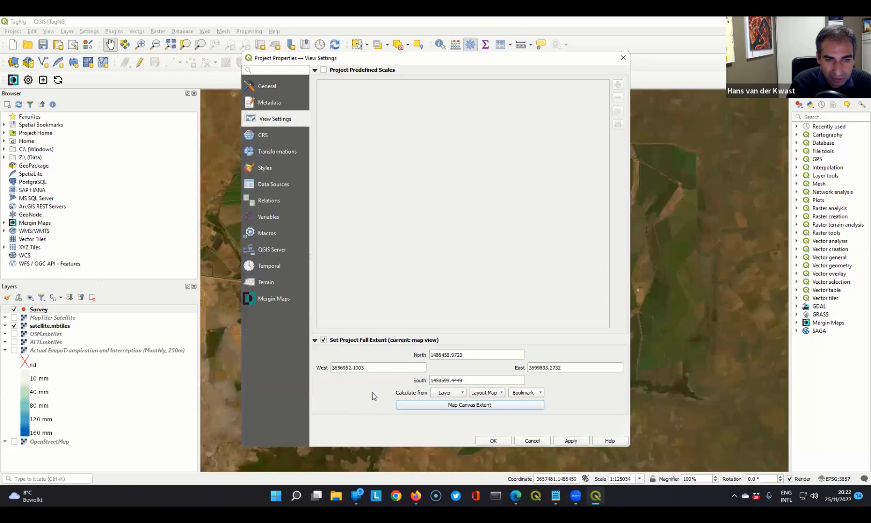
{"action": "left_click", "coordinate": [493, 441]}
- Test the project's full extent by zooming in, returning to the full view, and zooming out to inspect the offline imagery's coverage
{"action": "scroll", "coordinate": [491, 213], "scroll_direction": "up", "scroll_amount": 5}
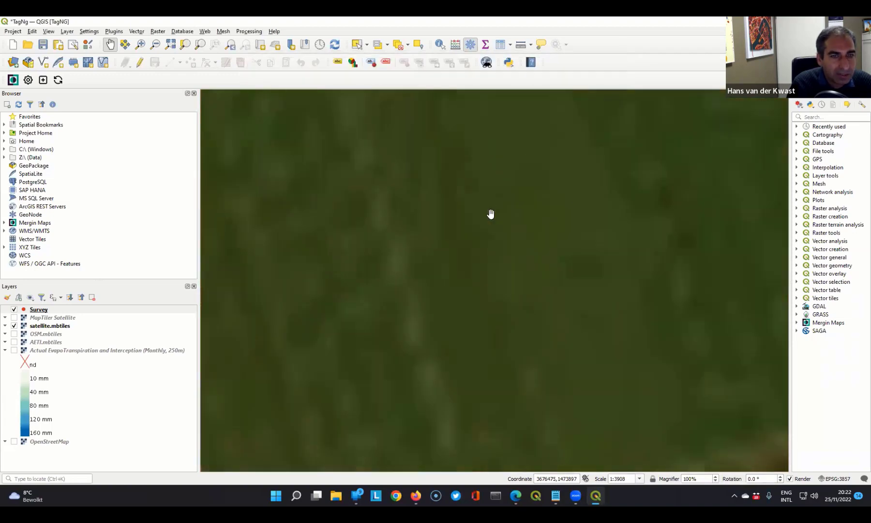
{"action": "left_click", "coordinate": [170, 44]}
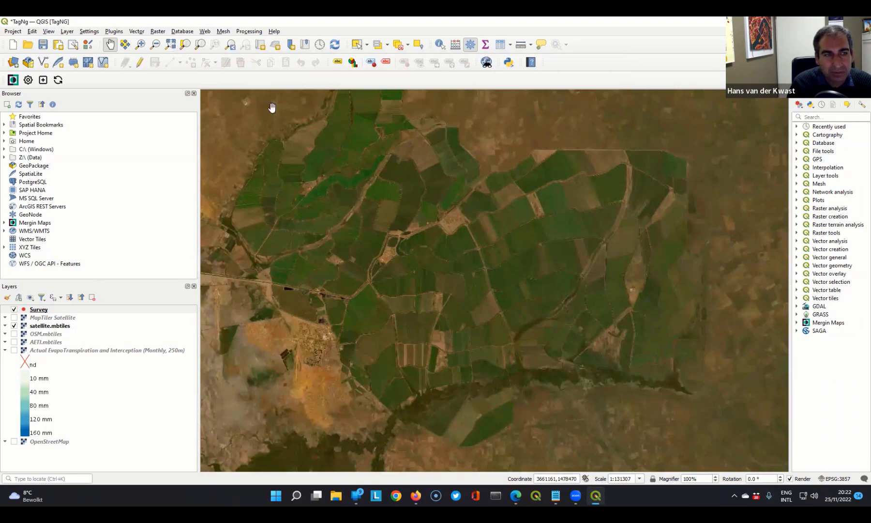
{"action": "scroll", "coordinate": [460, 201], "scroll_direction": "down", "scroll_amount": 4}
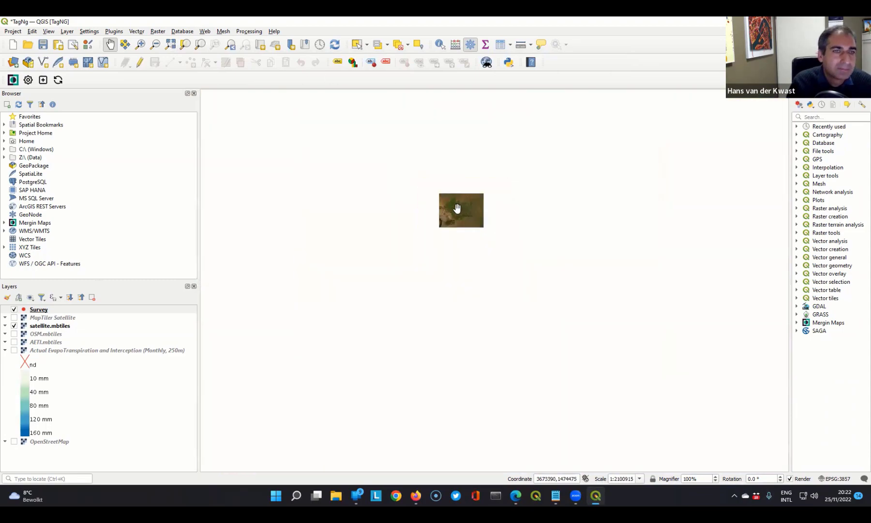
{"action": "scroll", "coordinate": [458, 208], "scroll_direction": "up", "scroll_amount": 3}
{"action": "scroll", "coordinate": [456, 210], "scroll_direction": "down", "scroll_amount": 1}
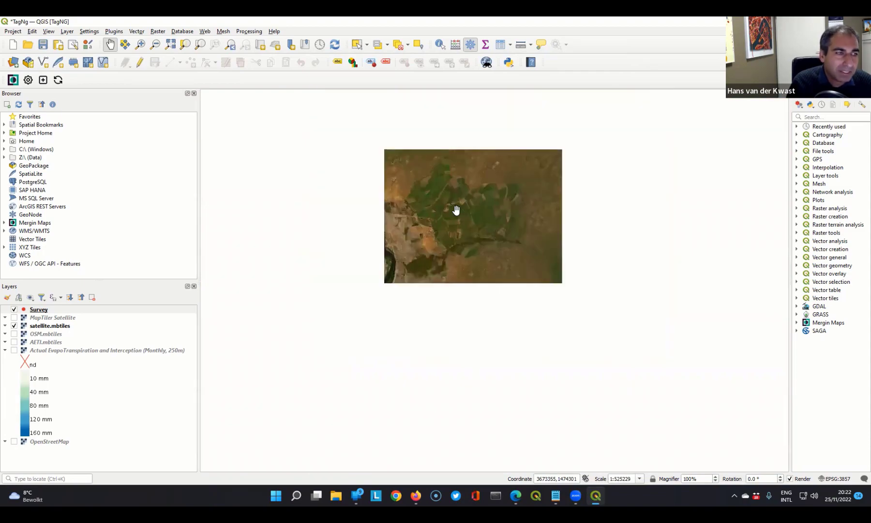
- Apply the Satellite (online) map theme at the project's full extent and save the project
{"action": "left_click", "coordinate": [30, 298]}
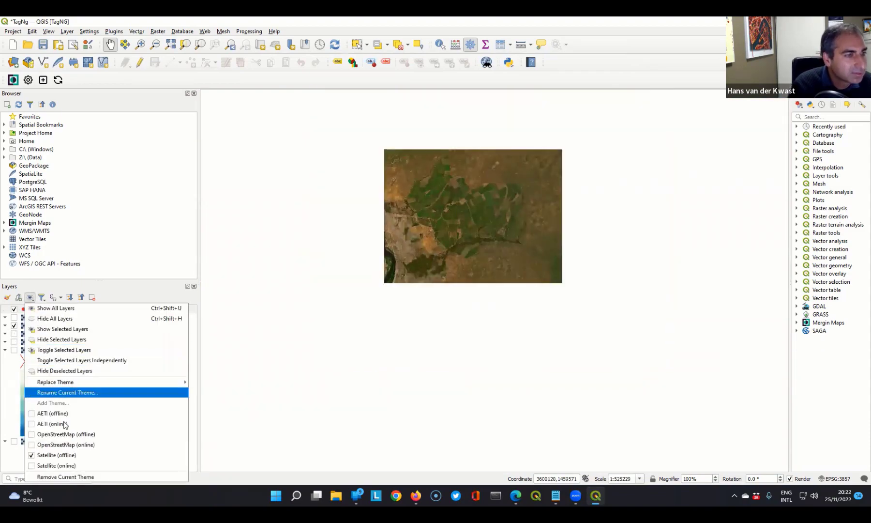
{"action": "left_click", "coordinate": [71, 457]}
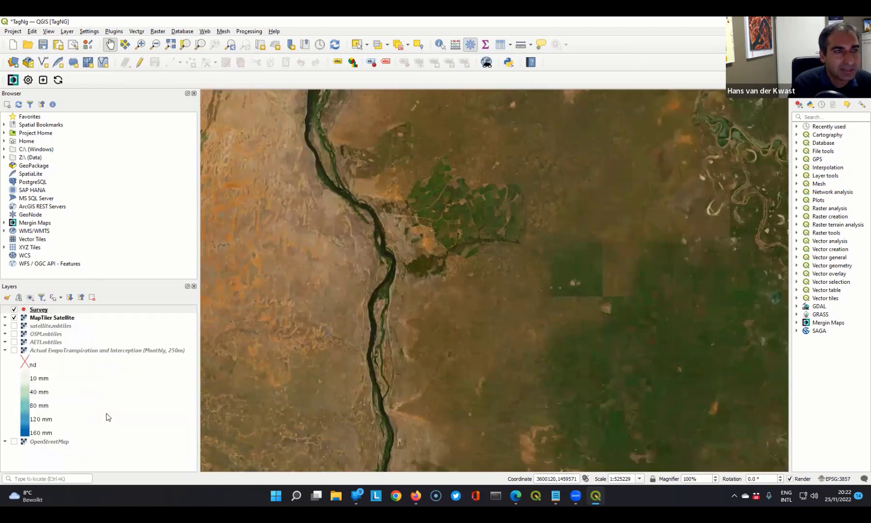
{"action": "left_click", "coordinate": [170, 45]}
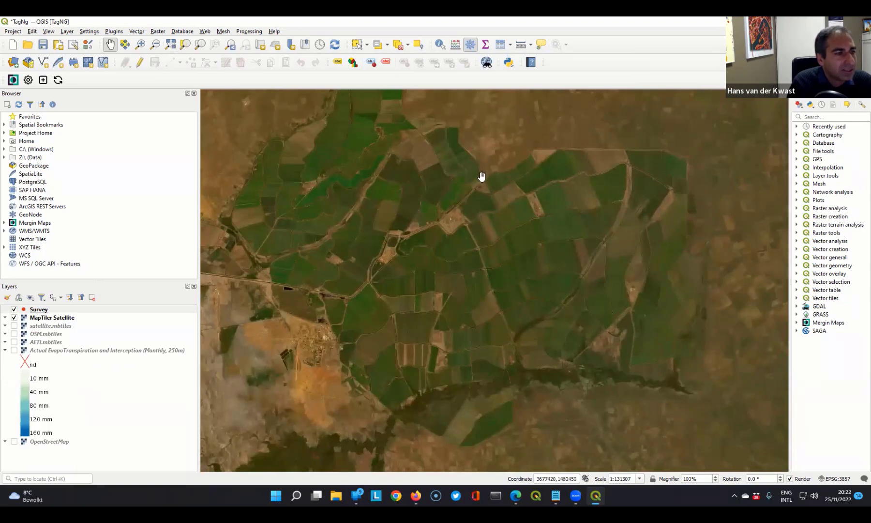
{"action": "left_click", "coordinate": [43, 44]}
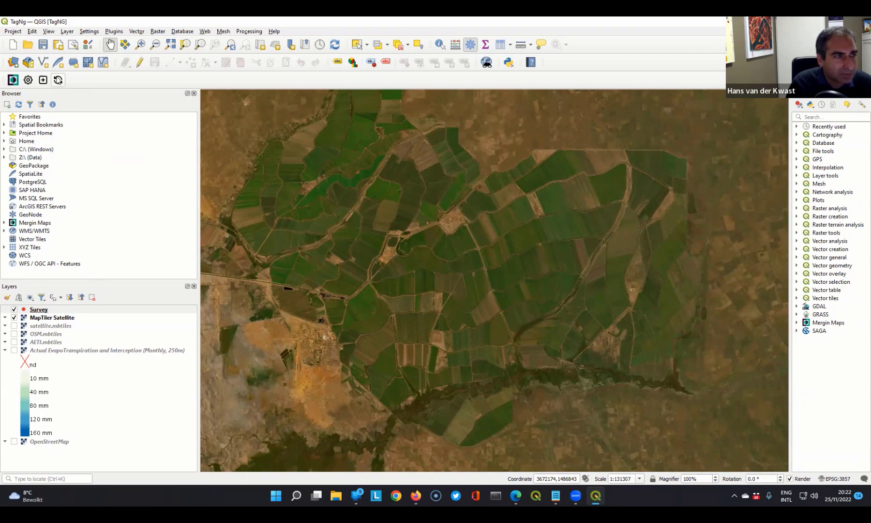
- Review the project's local changes and warnings in the Mergin Maps status, and synchronize the project with the server
{"action": "left_click", "coordinate": [57, 80]}
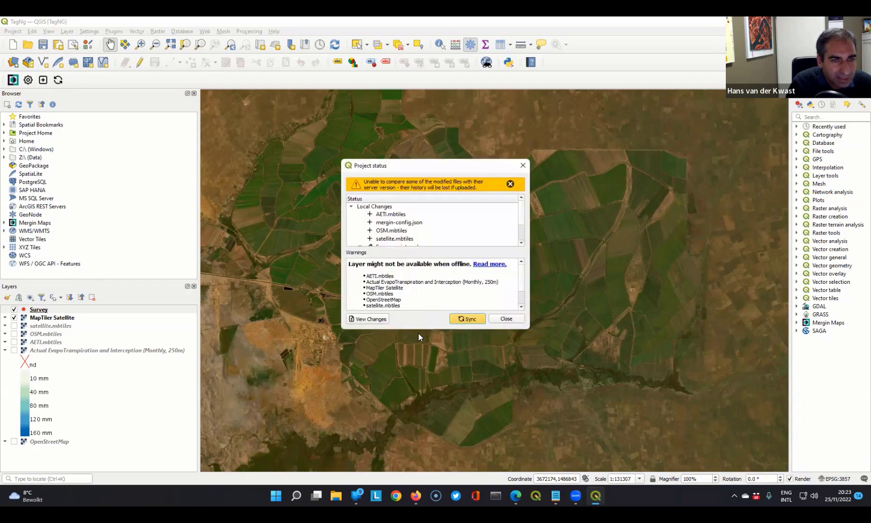
{"action": "left_click_drag", "start_coordinate": [420, 330], "coordinate": [419, 387]}
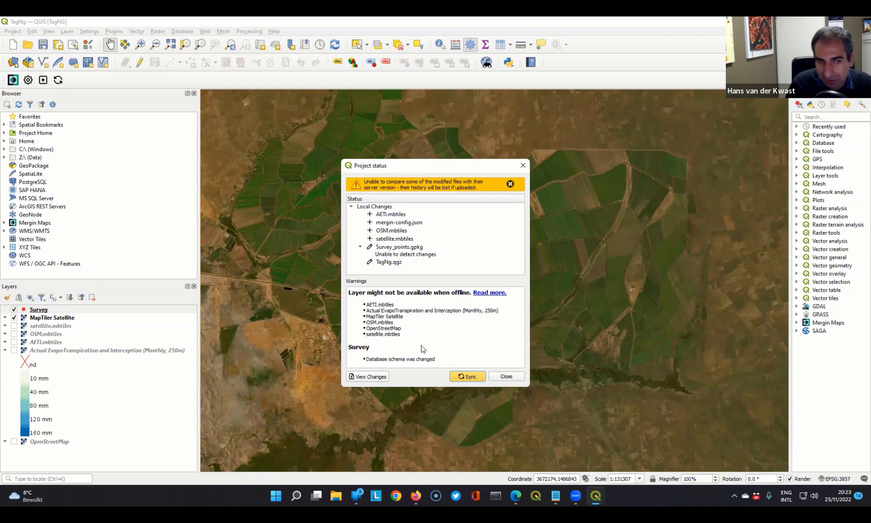
{"action": "left_click", "coordinate": [466, 376]}
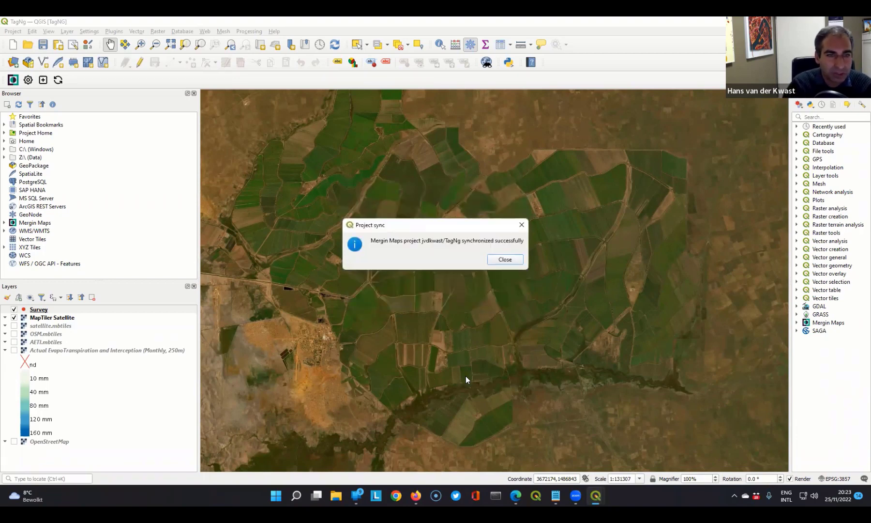
{"action": "left_click", "coordinate": [507, 260]}
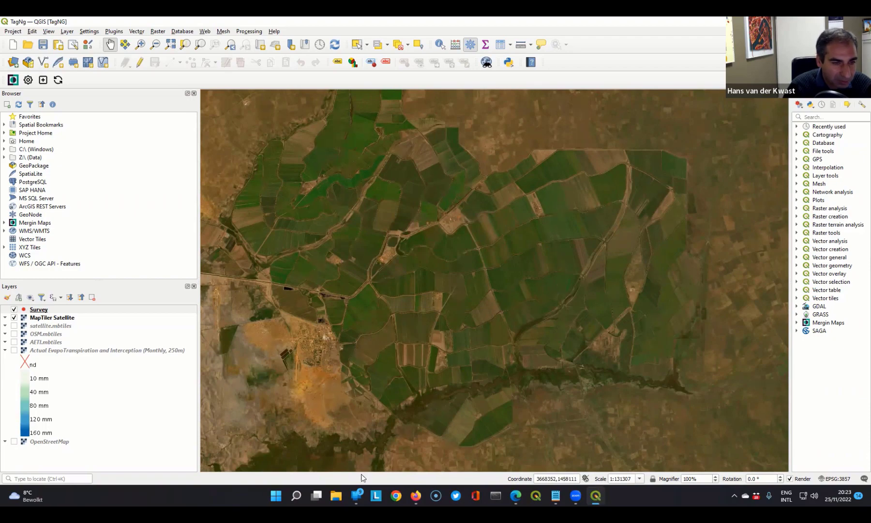
- Switch to the mirrored phone's Mergin Maps app, download the TagNg project from the user's own projects and open it
{"action": "left_click", "coordinate": [357, 494]}
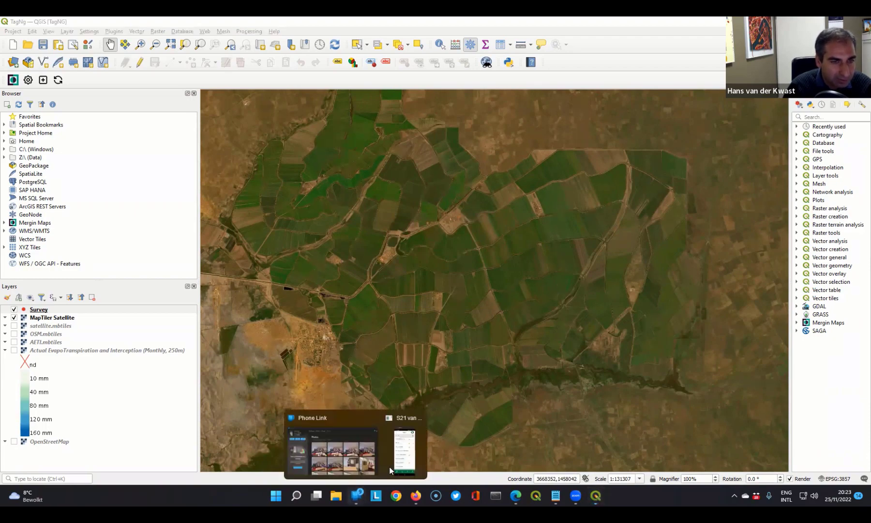
{"action": "left_click", "coordinate": [401, 458]}
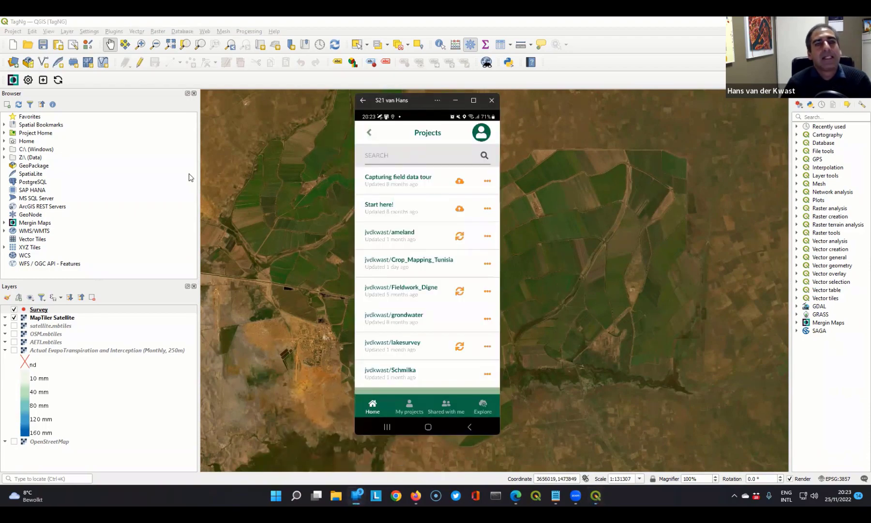
{"action": "left_click", "coordinate": [406, 404]}
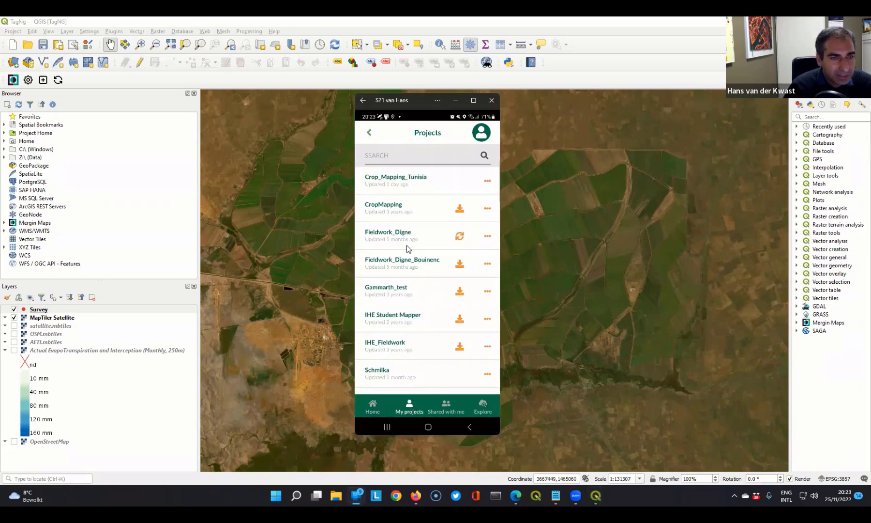
{"action": "scroll", "coordinate": [407, 246], "scroll_direction": "down", "scroll_amount": 2}
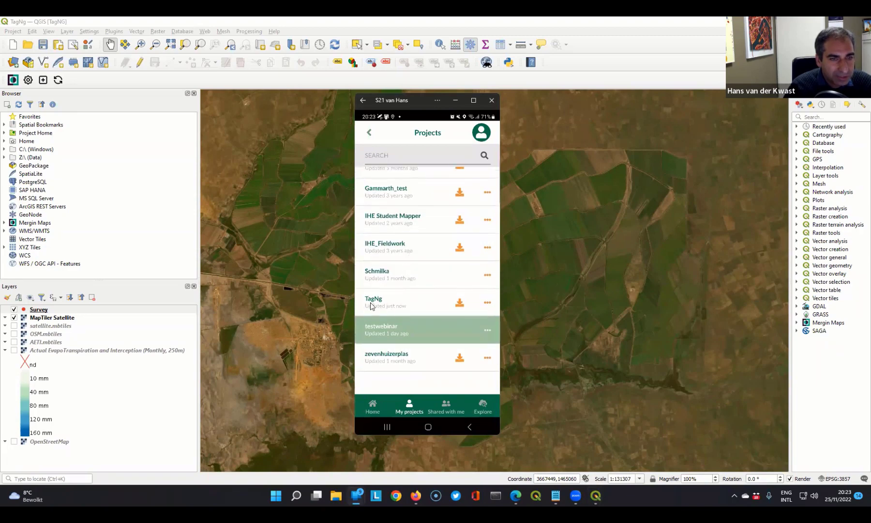
{"action": "left_click", "coordinate": [460, 304]}
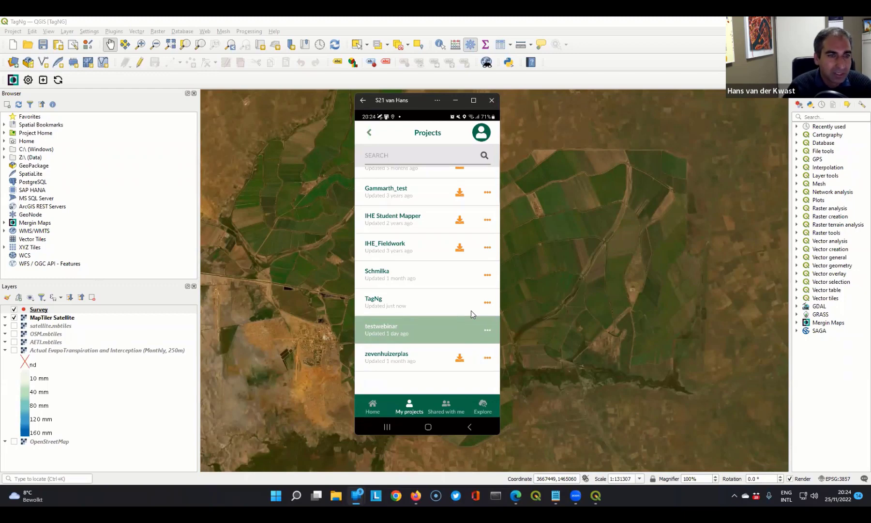
{"action": "left_click", "coordinate": [386, 304]}
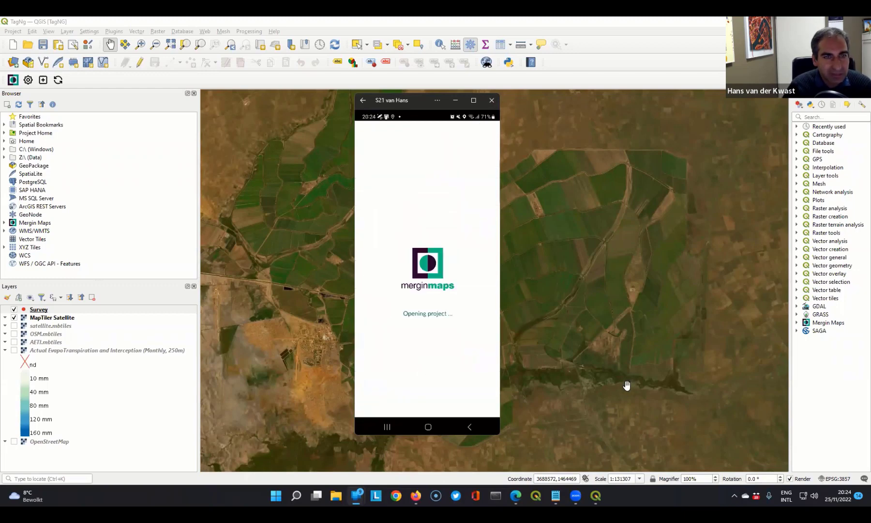
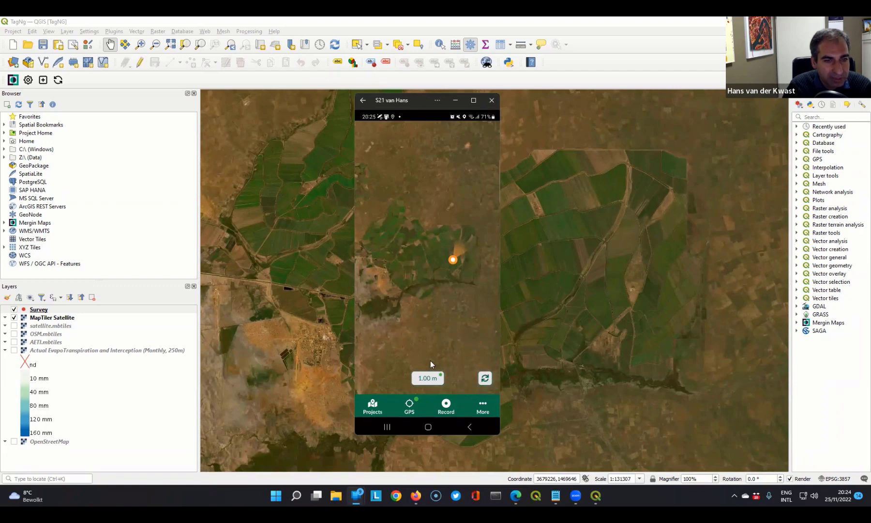
- Review the phone's GPS position details, the field app's GPS and recording settings, and the available GPS receivers
{"action": "left_click", "coordinate": [428, 379]}
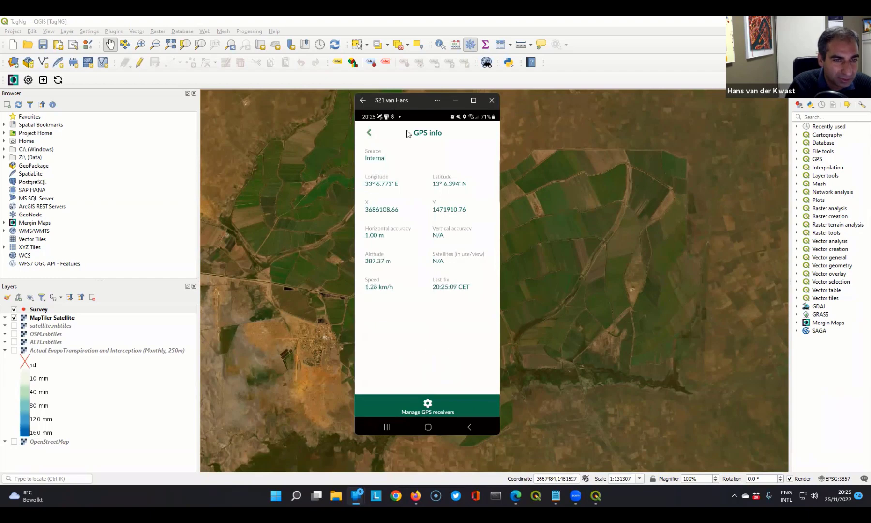
{"action": "left_click", "coordinate": [370, 133]}
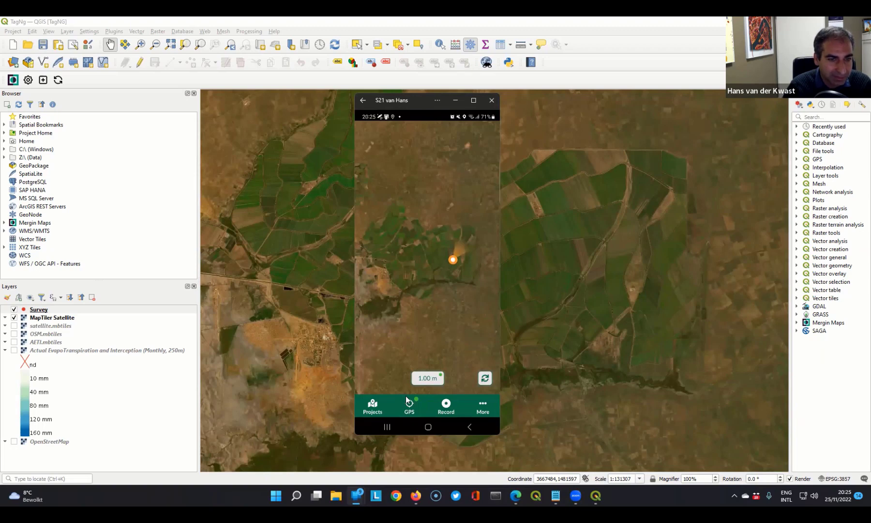
{"action": "left_click", "coordinate": [481, 405]}
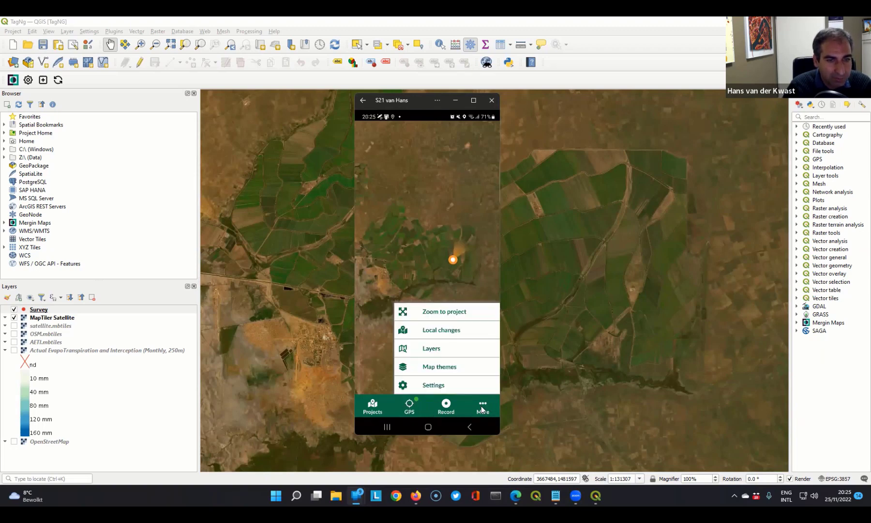
{"action": "left_click", "coordinate": [437, 386]}
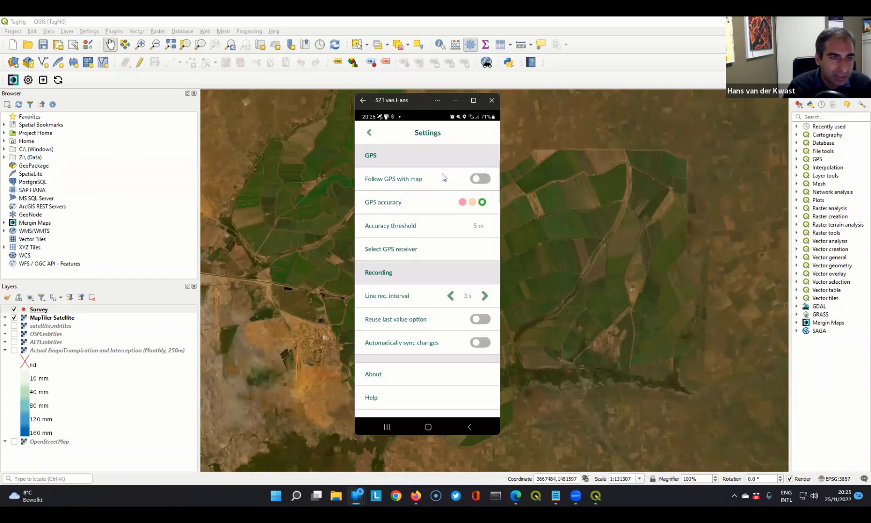
{"action": "left_click", "coordinate": [399, 249]}
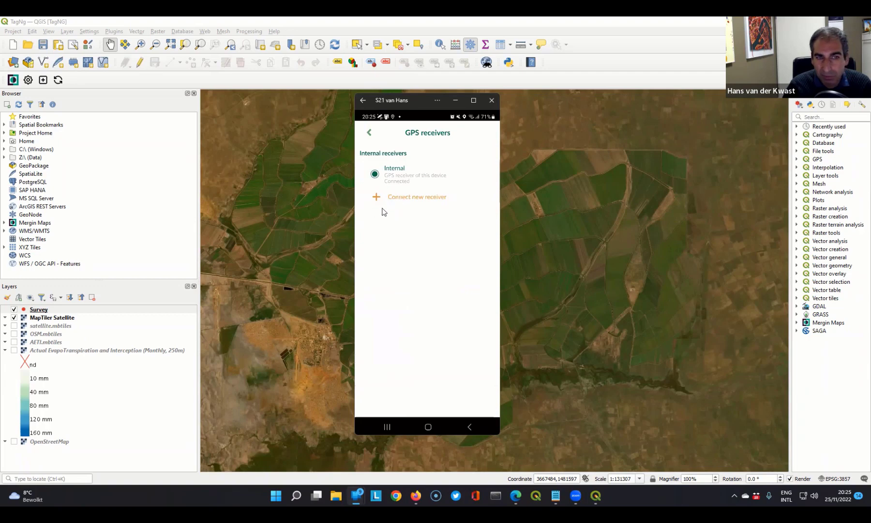
{"action": "left_click", "coordinate": [368, 136]}
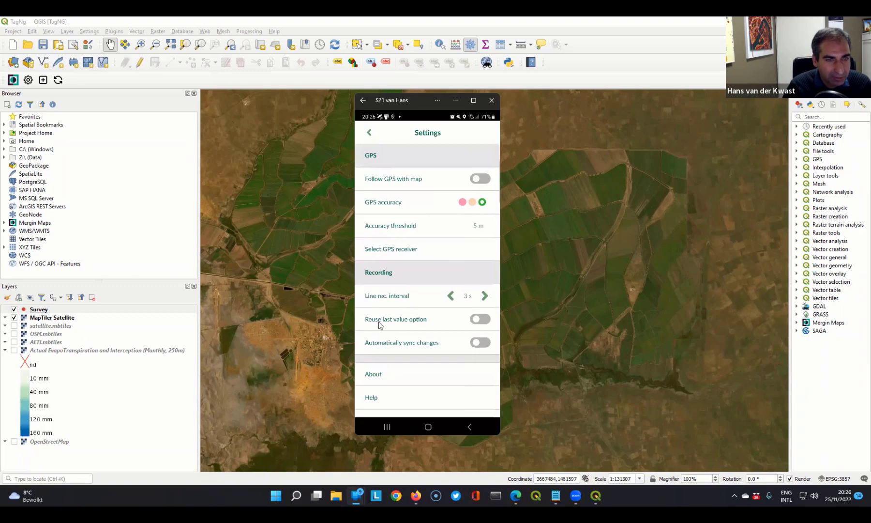
{"action": "left_click", "coordinate": [369, 136]}
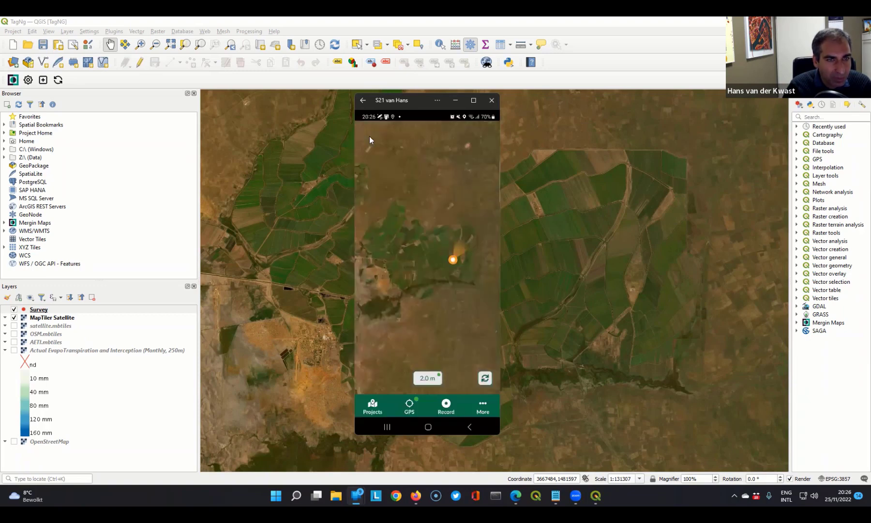
- Centre the phone map on the current GPS position and run Zoom to project
{"action": "left_click", "coordinate": [410, 406]}
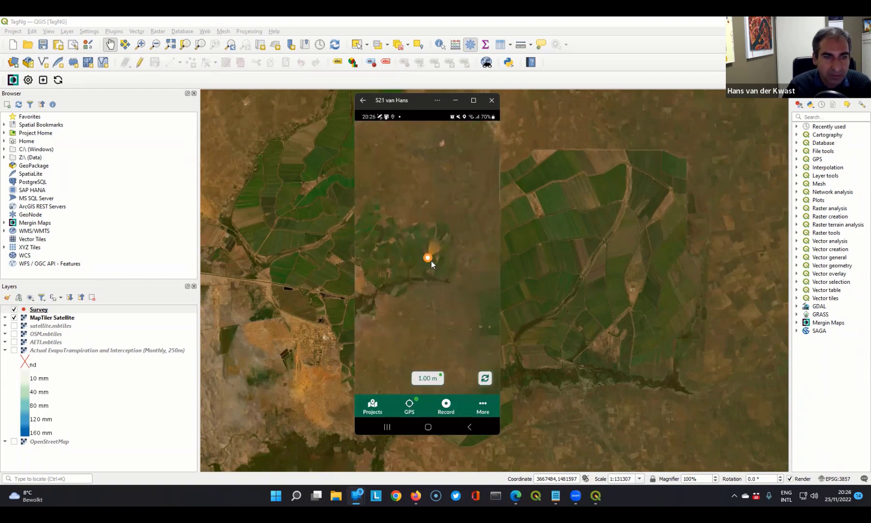
{"action": "left_click", "coordinate": [484, 407]}
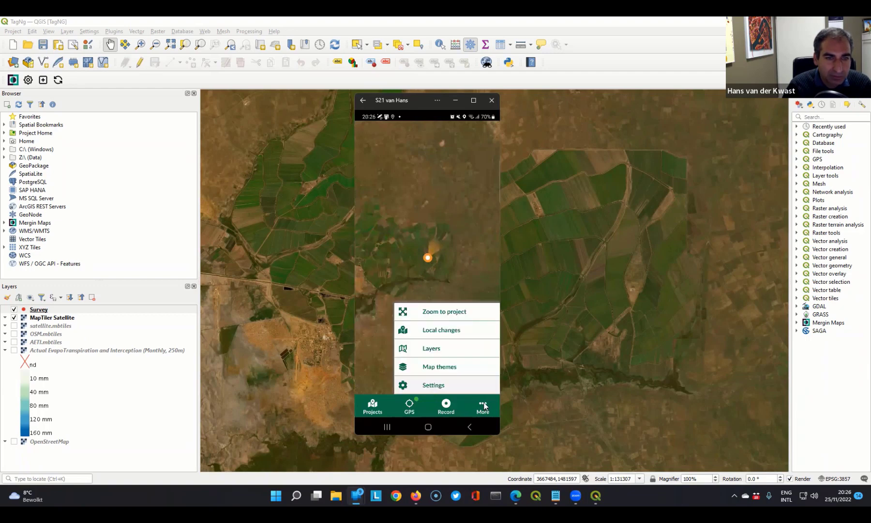
{"action": "left_click", "coordinate": [423, 314]}
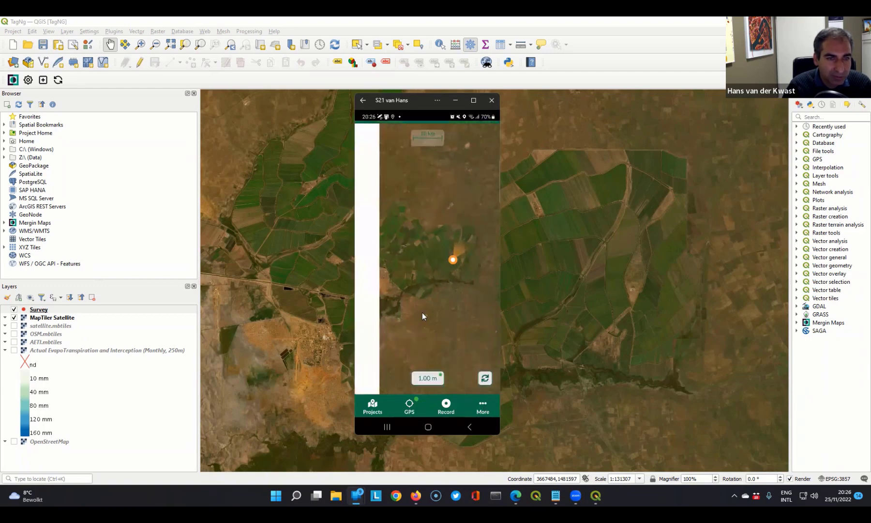
- Preview the OpenStreetMap (online) map theme and the AETI (offline) map theme around the GPS position
{"action": "left_click", "coordinate": [482, 407]}
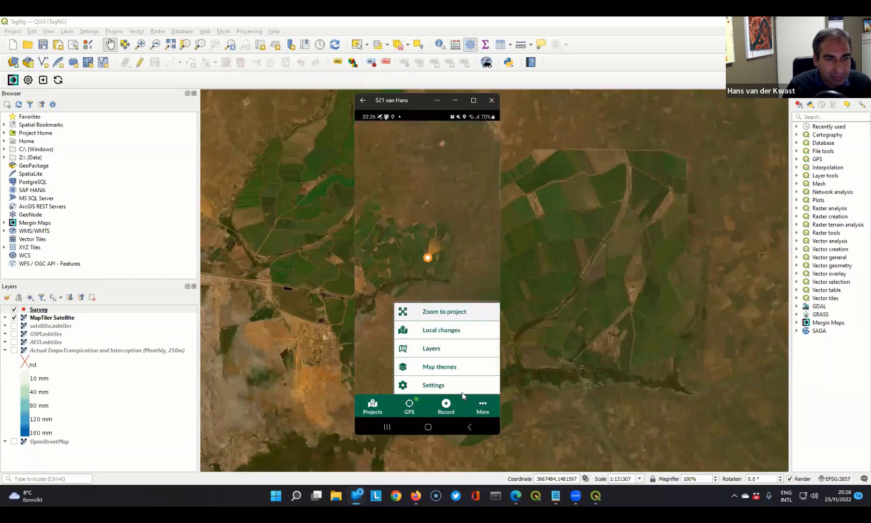
{"action": "left_click", "coordinate": [435, 369]}
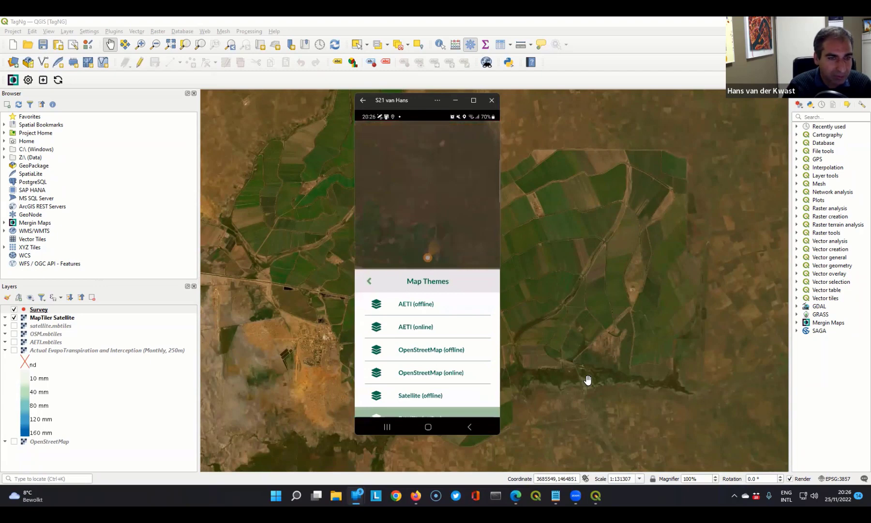
{"action": "left_click", "coordinate": [419, 373]}
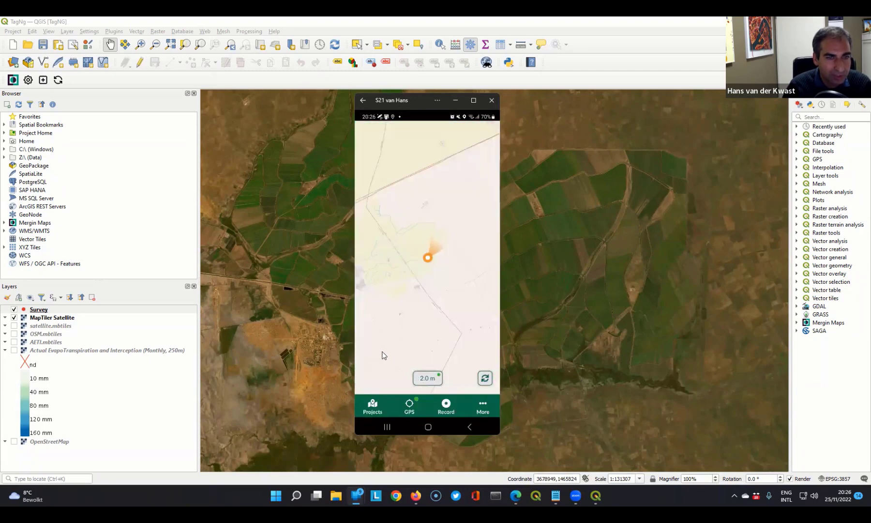
{"action": "left_click", "coordinate": [482, 406]}
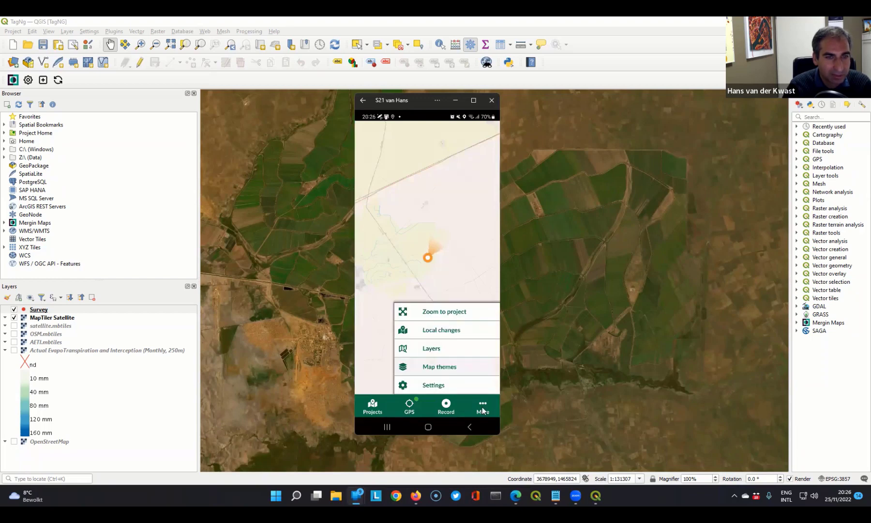
{"action": "left_click", "coordinate": [427, 367]}
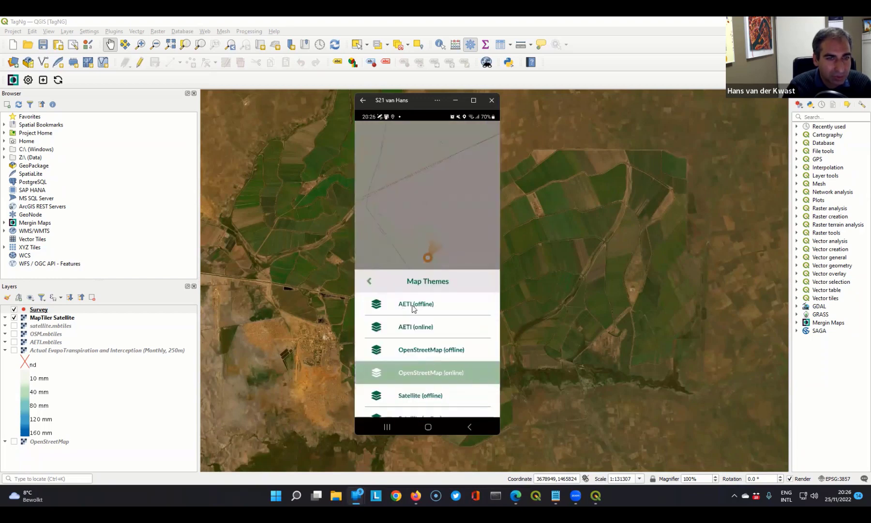
{"action": "left_click", "coordinate": [417, 304]}
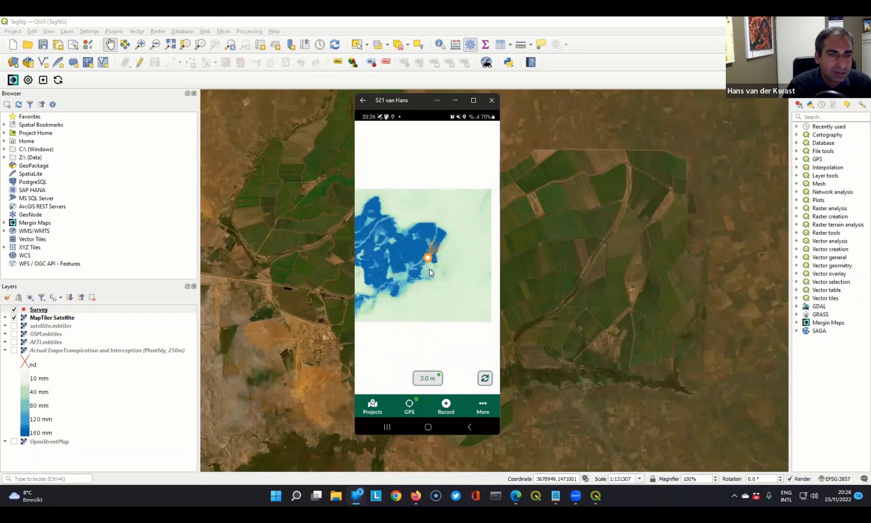
{"action": "scroll", "coordinate": [426, 259], "scroll_direction": "up", "scroll_amount": 4}
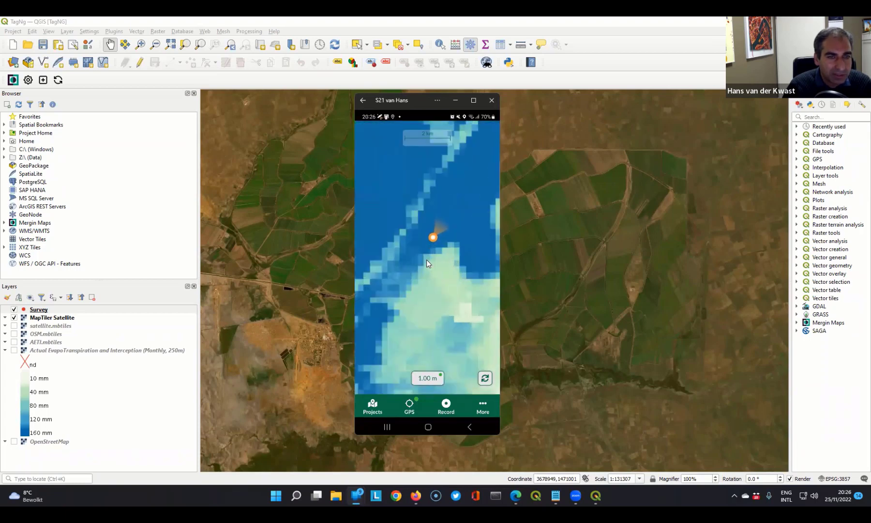
- Apply the Satellite (offline) map theme on the phone and check the imagery around the GPS position
{"action": "left_click", "coordinate": [482, 406]}
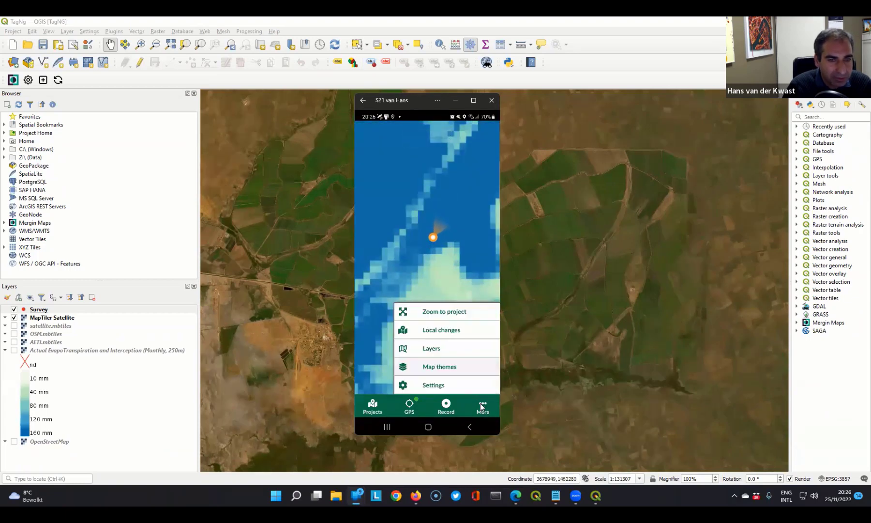
{"action": "left_click", "coordinate": [433, 370]}
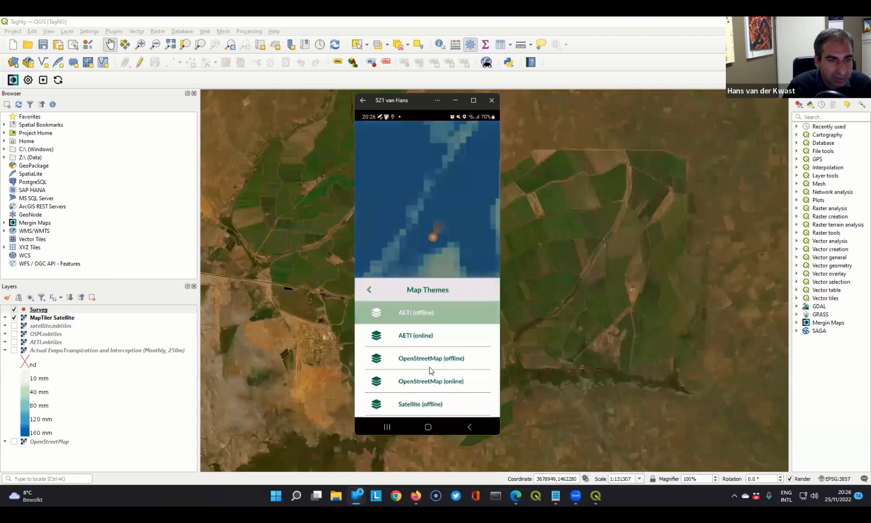
{"action": "scroll", "coordinate": [429, 384], "scroll_direction": "down", "scroll_amount": 1}
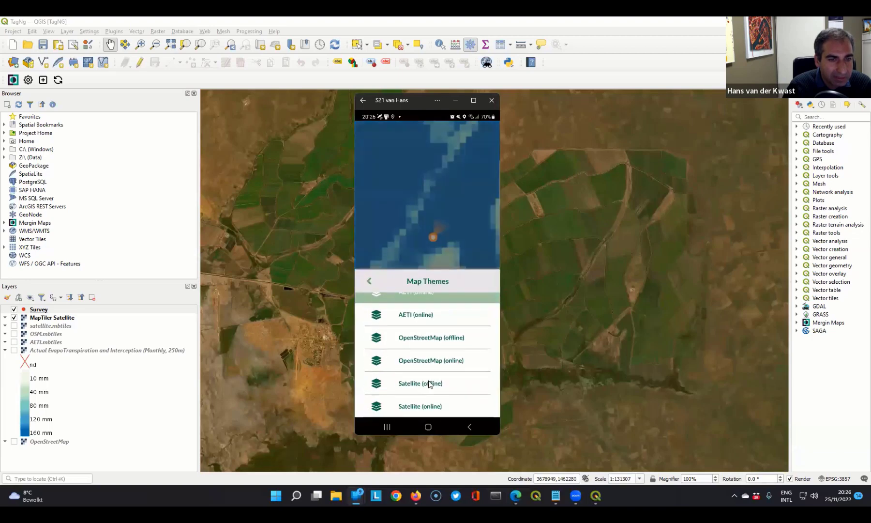
{"action": "left_click", "coordinate": [429, 383]}
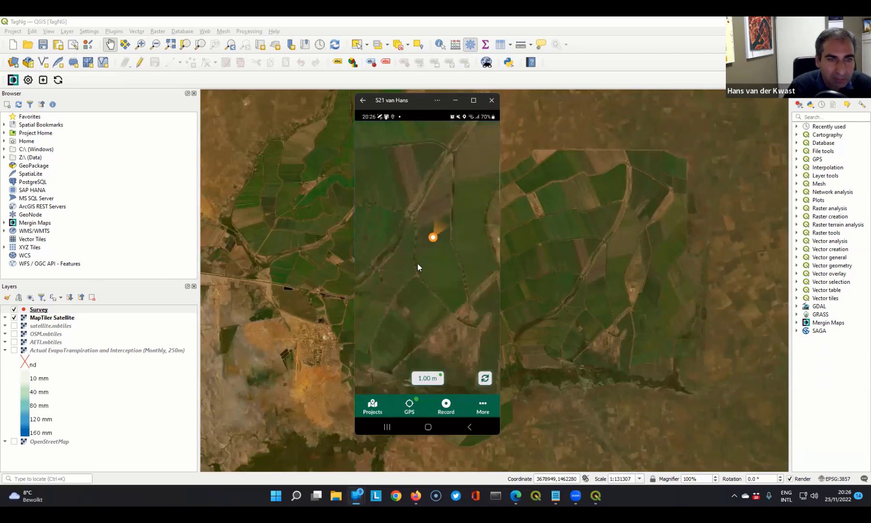
{"action": "mouse_move", "coordinate": [438, 251]}
{"action": "left_mouse_down"}
{"action": "mouse_move", "coordinate": [425, 256]}
{"action": "mouse_move", "coordinate": [432, 246]}
{"action": "left_mouse_up"}
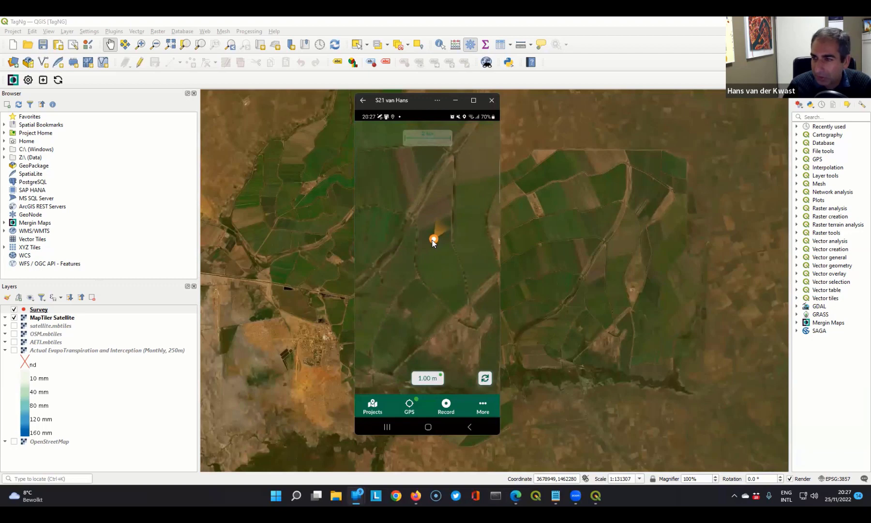
- Record a new Survey point, placing the crosshair in the field just northeast of the GPS position
{"action": "left_click", "coordinate": [446, 404]}
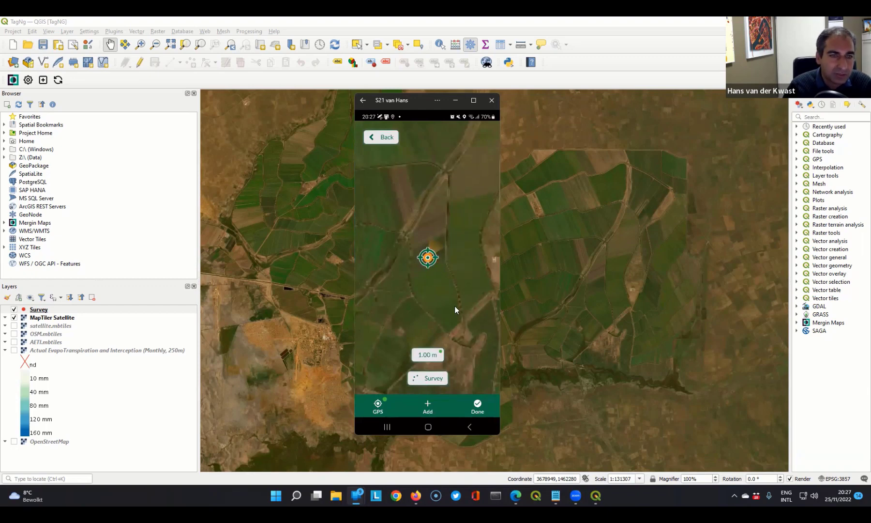
{"action": "double_click", "coordinate": [436, 265]}
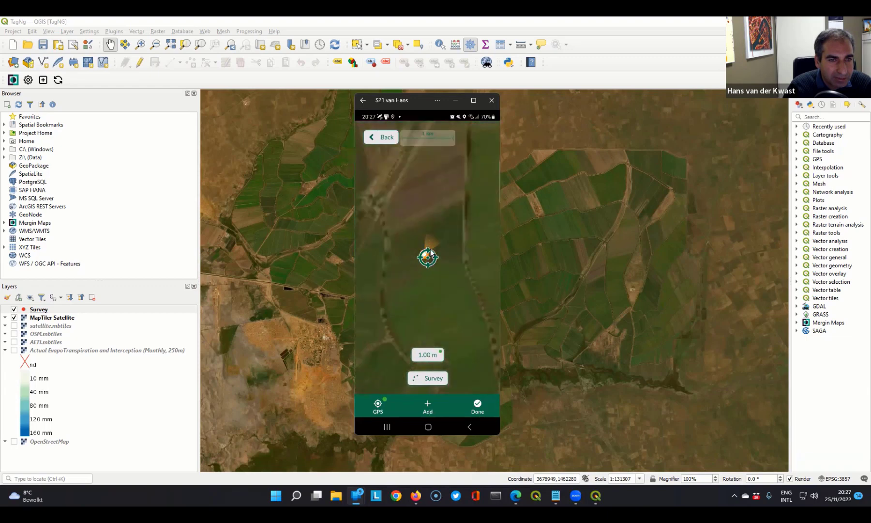
{"action": "left_click_drag", "start_coordinate": [443, 276], "coordinate": [419, 287]}
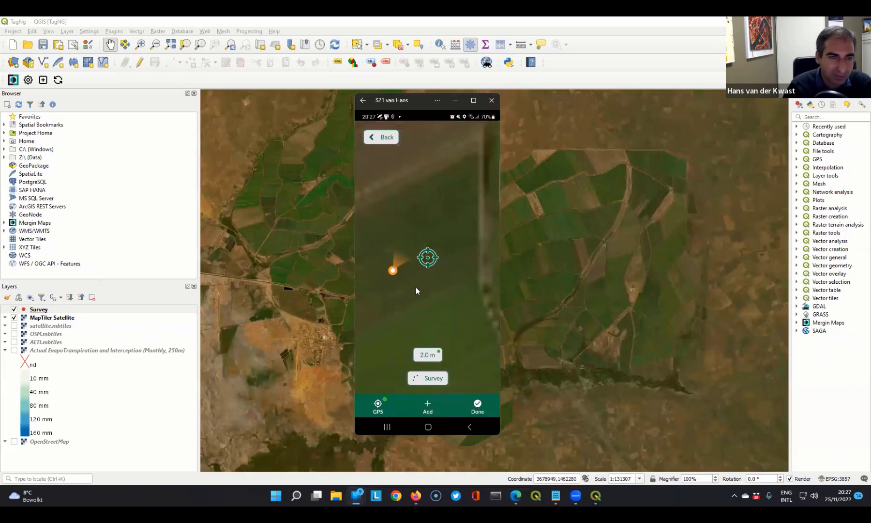
{"action": "mouse_move", "coordinate": [414, 286]}
{"action": "left_mouse_down"}
{"action": "mouse_move", "coordinate": [432, 286]}
{"action": "mouse_move", "coordinate": [444, 267]}
{"action": "mouse_move", "coordinate": [426, 282]}
{"action": "left_mouse_up"}
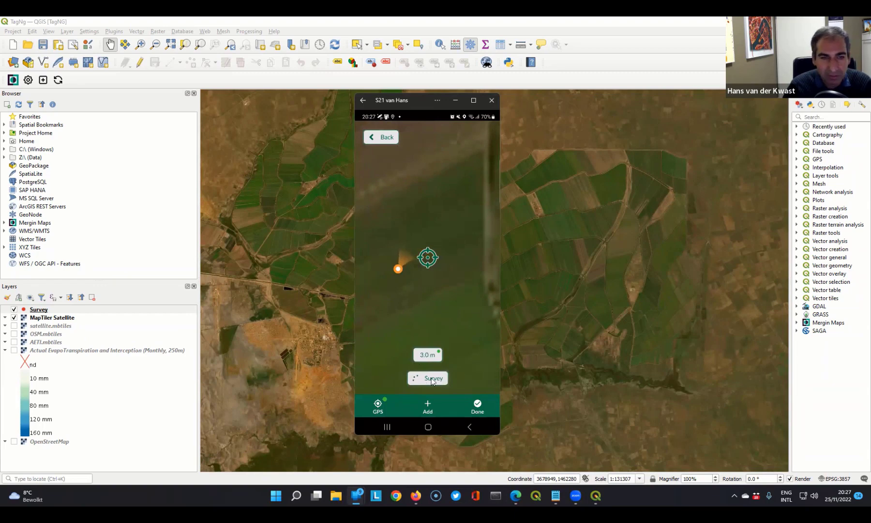
{"action": "left_click", "coordinate": [427, 407]}
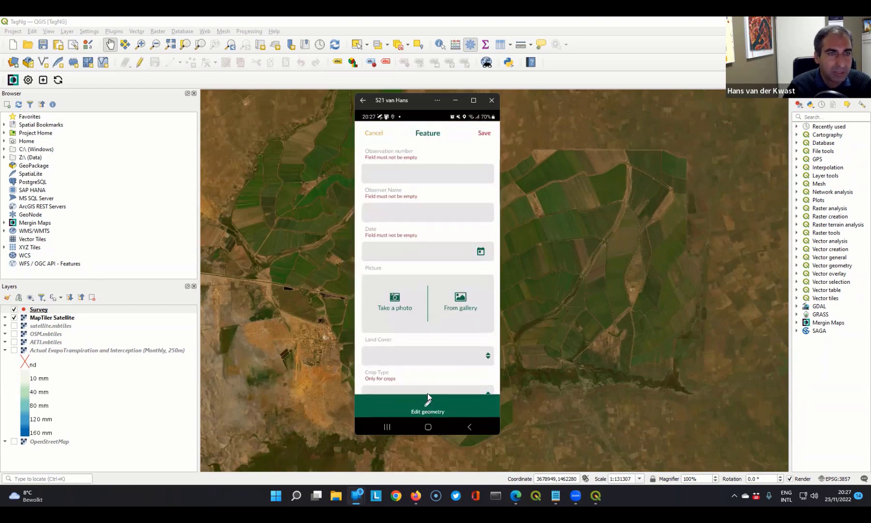
{"action": "left_click", "coordinate": [387, 173]}
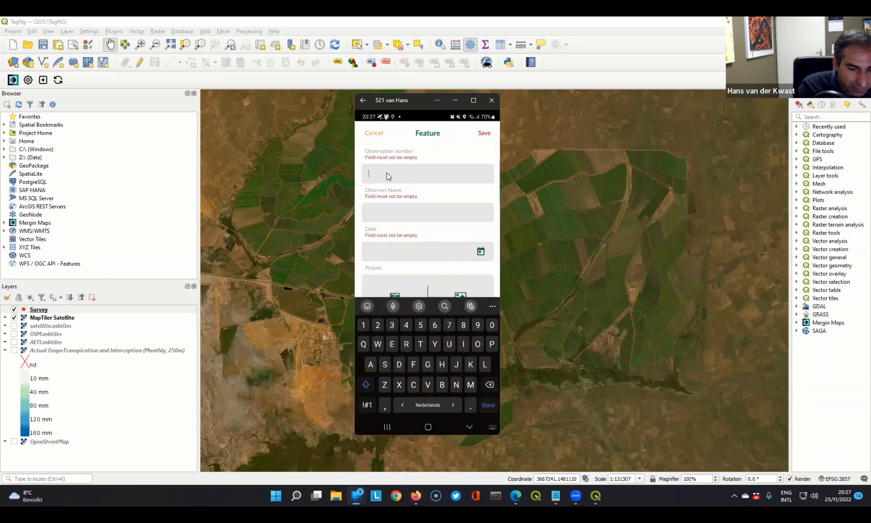
{"action": "type", "text": "A1"}
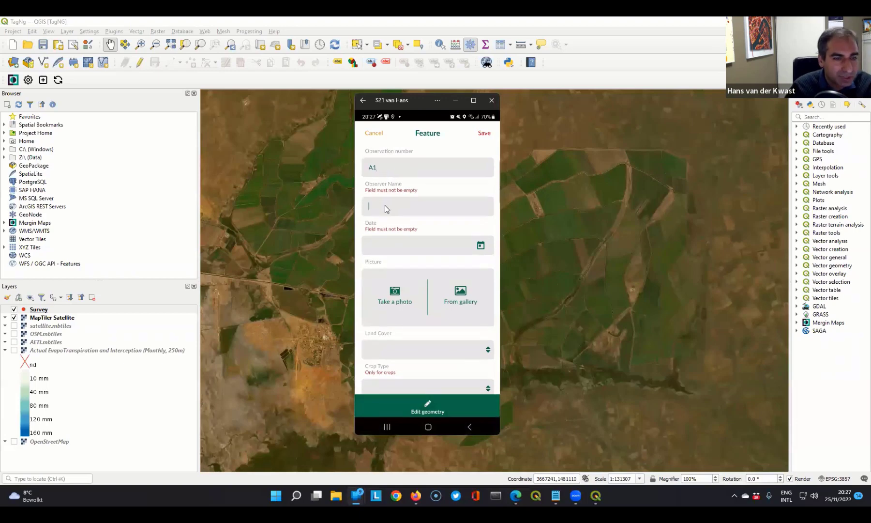
{"action": "type", "text": "Hans"}
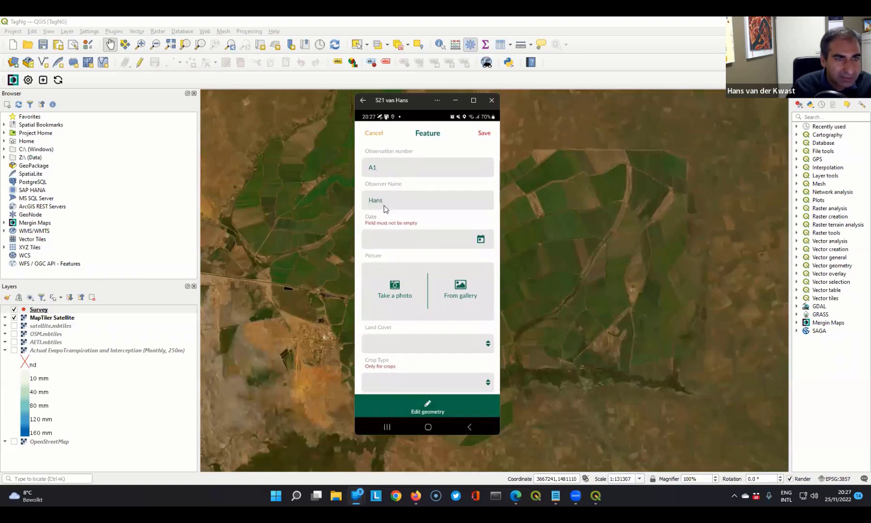
{"action": "left_click", "coordinate": [388, 238]}
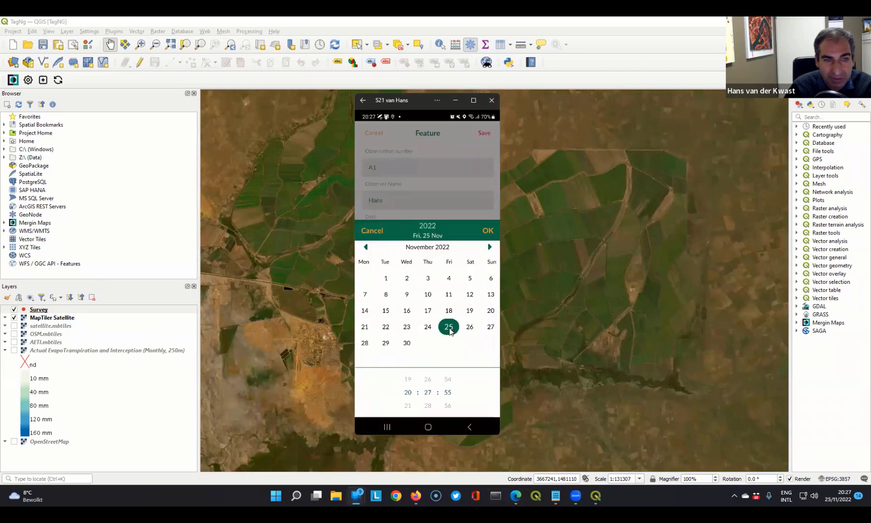
{"action": "left_click", "coordinate": [487, 231]}
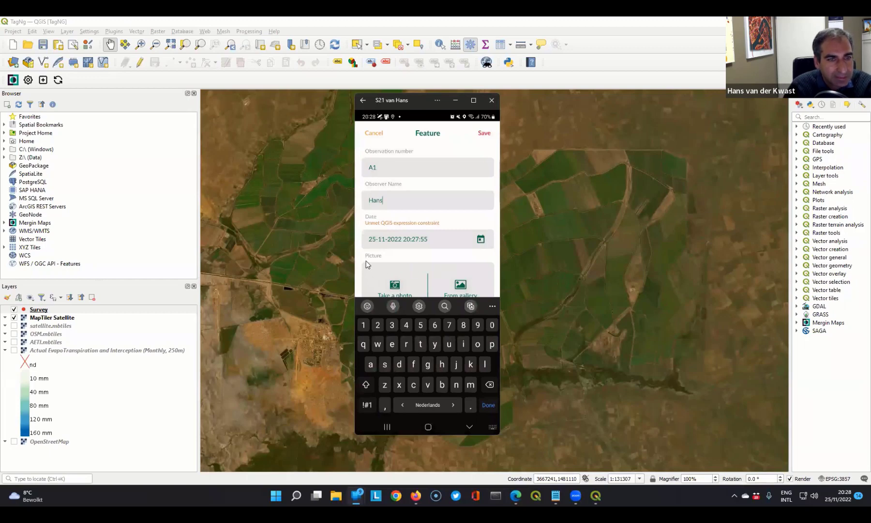
- Take a photo of the computer screen with the phone camera and accept it as the feature's picture
{"action": "left_click", "coordinate": [395, 289]}
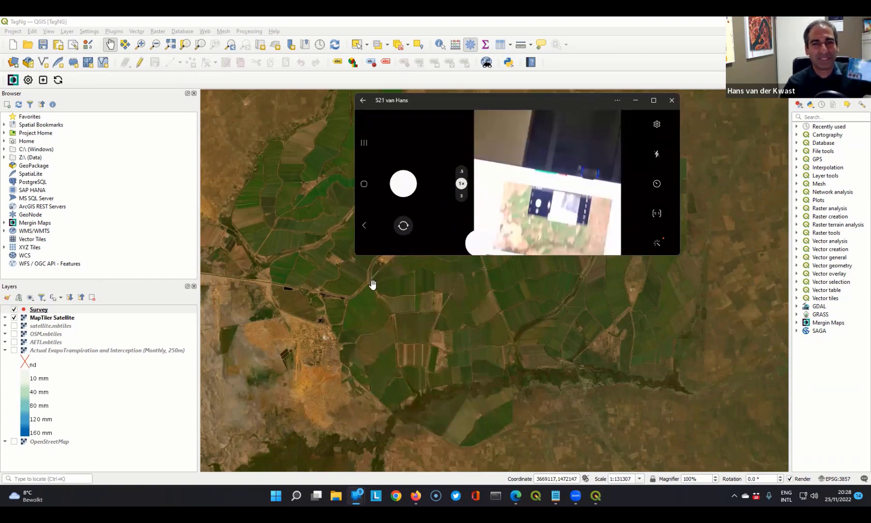
{"action": "left_click", "coordinate": [404, 186]}
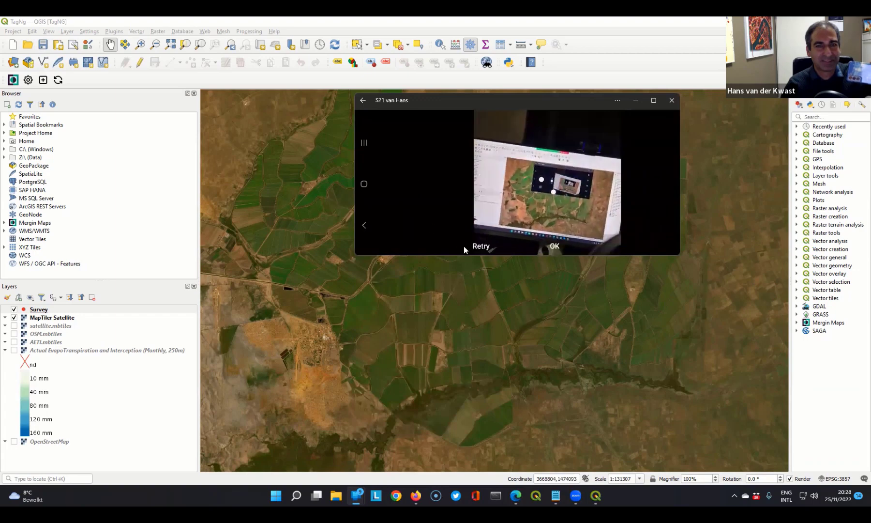
{"action": "left_click", "coordinate": [554, 246]}
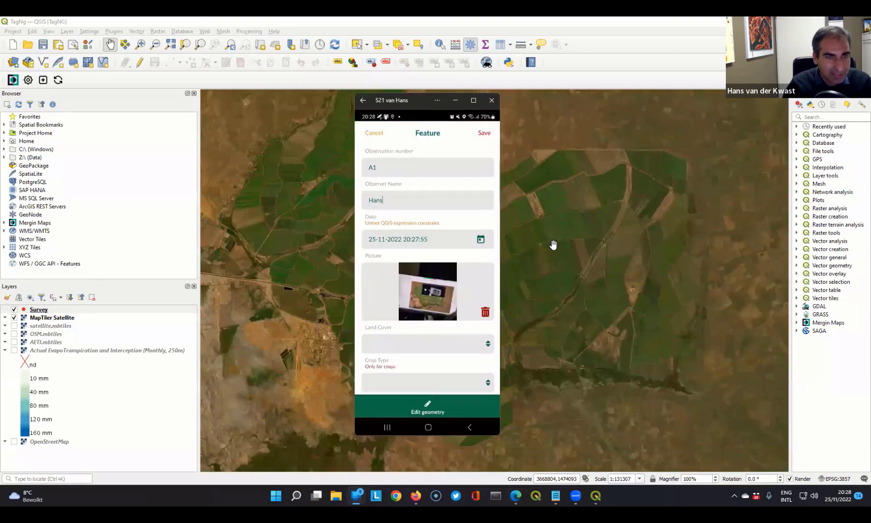
- Try Tree Cover as the feature's land cover and check the crop type choices
{"action": "scroll", "coordinate": [376, 324], "scroll_direction": "down", "scroll_amount": 3}
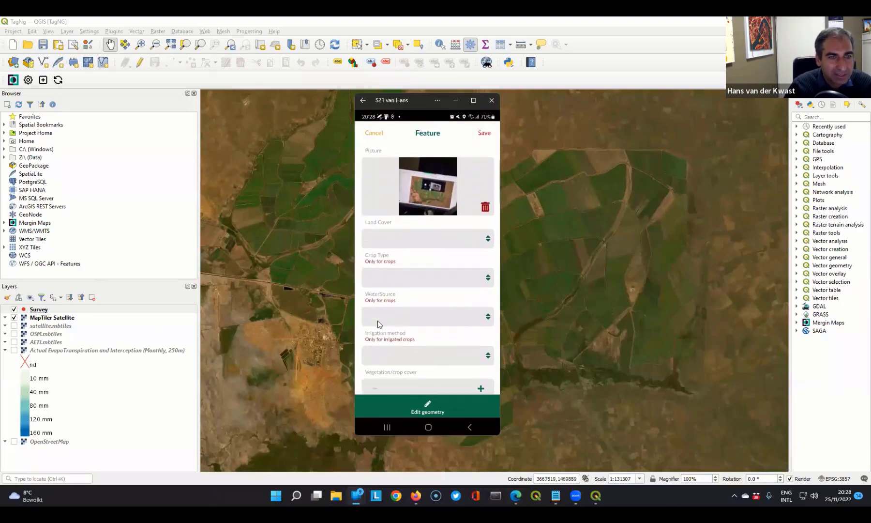
{"action": "scroll", "coordinate": [400, 236], "scroll_direction": "down", "scroll_amount": 1}
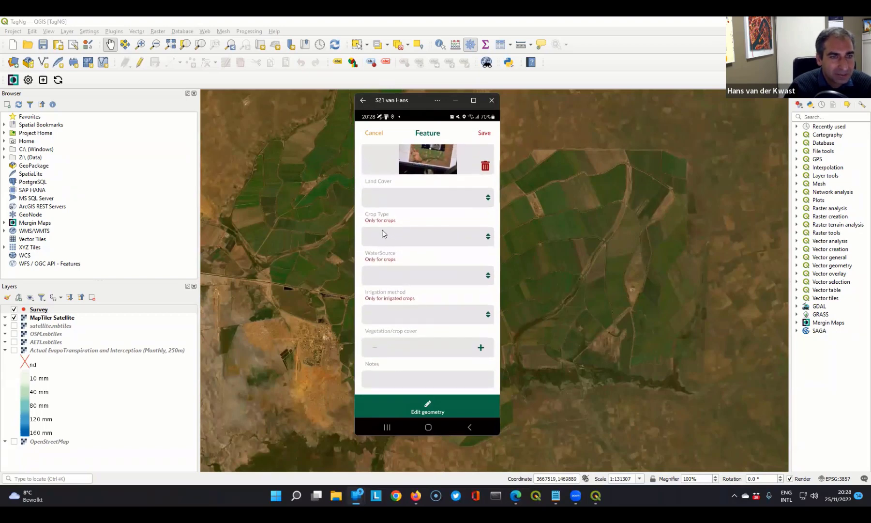
{"action": "left_click", "coordinate": [382, 235]}
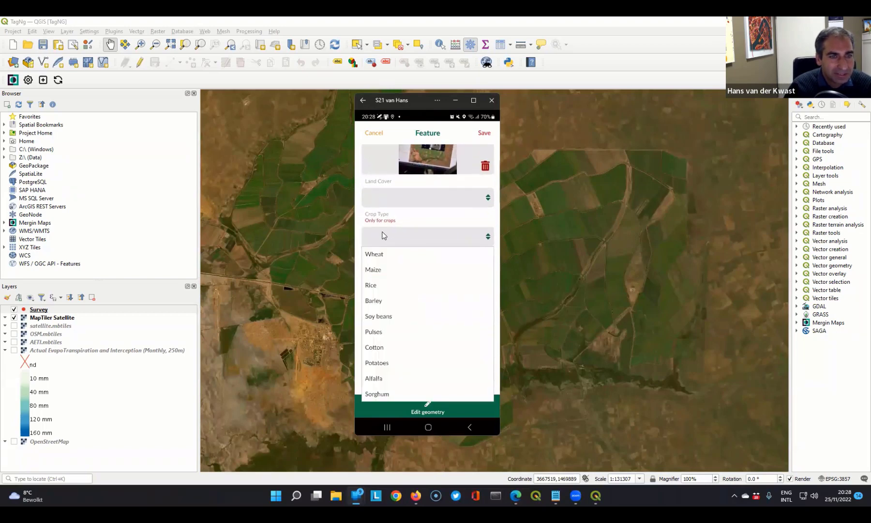
{"action": "left_click", "coordinate": [410, 219]}
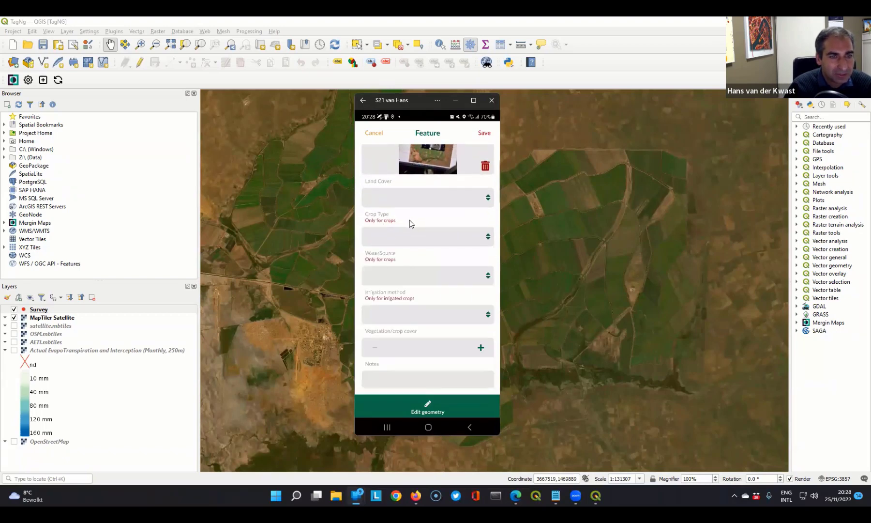
{"action": "left_click", "coordinate": [458, 204]}
{"action": "left_click", "coordinate": [372, 232]}
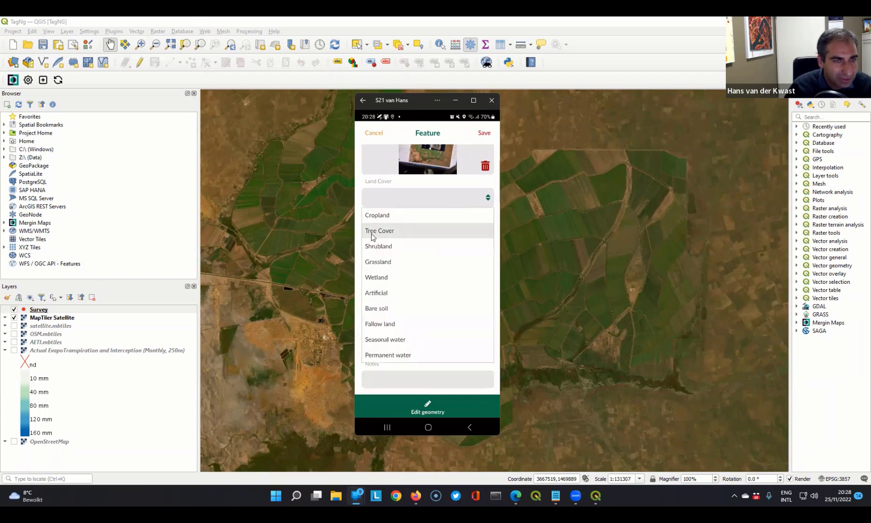
{"action": "left_click", "coordinate": [415, 235]}
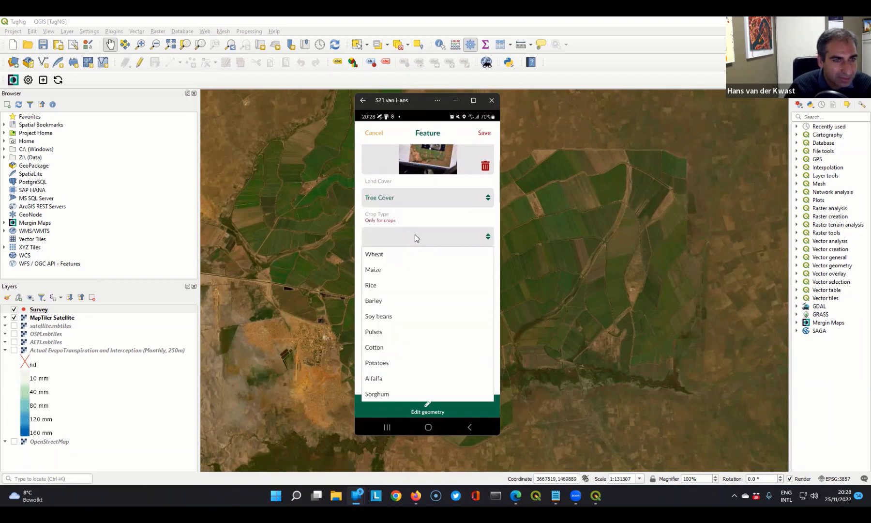
- Set the feature's land cover to Cropland and its crop type to Wheat
{"action": "left_click", "coordinate": [400, 197]}
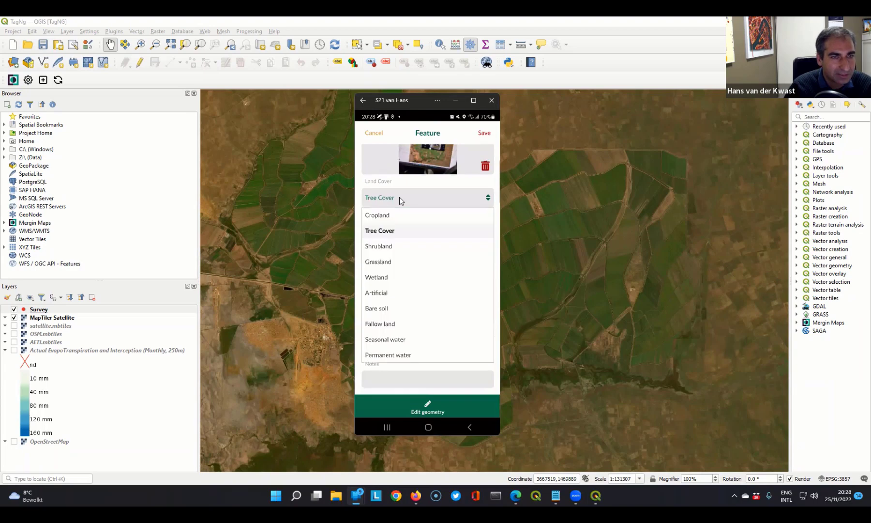
{"action": "left_click", "coordinate": [376, 217]}
{"action": "left_click", "coordinate": [387, 243]}
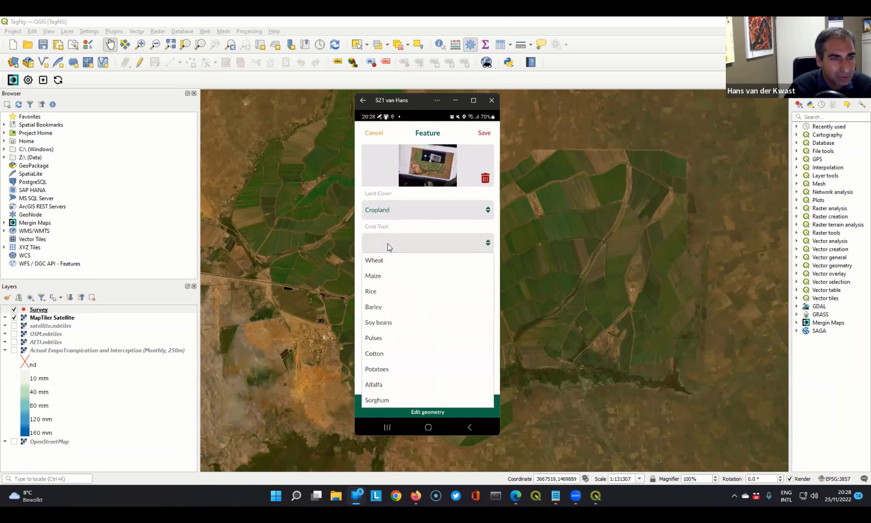
{"action": "left_click", "coordinate": [377, 261]}
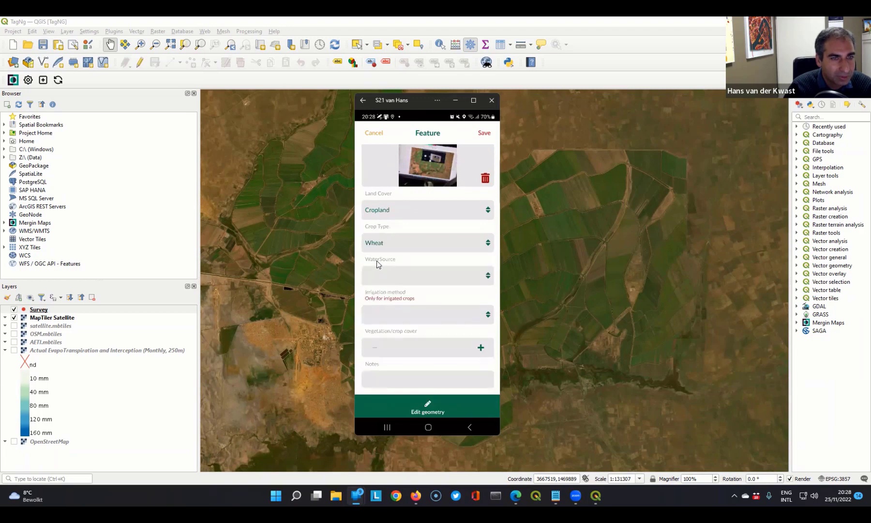
- Set the water source to Rainfed and the irrigation method to Sprinkler
{"action": "left_click", "coordinate": [412, 280]}
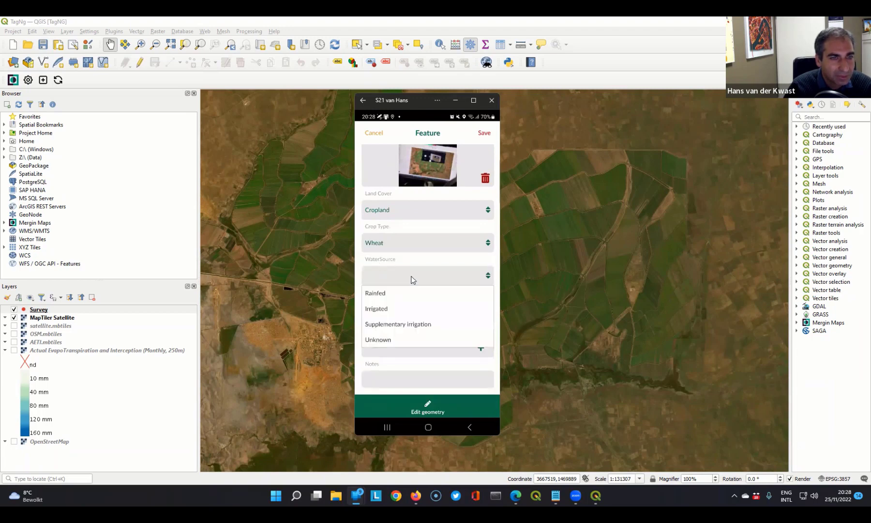
{"action": "left_click", "coordinate": [386, 292]}
{"action": "left_click", "coordinate": [386, 313]}
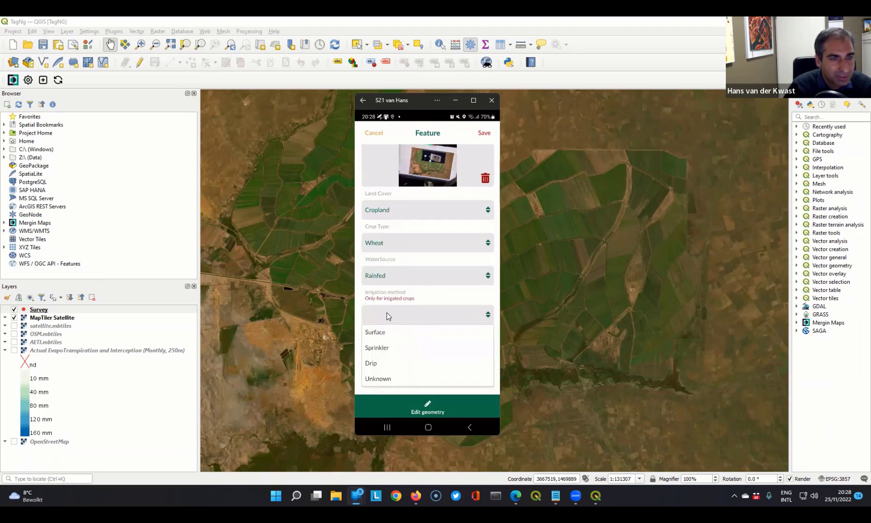
{"action": "left_click", "coordinate": [397, 300]}
{"action": "left_click", "coordinate": [396, 315]}
{"action": "left_click", "coordinate": [384, 348]}
{"action": "left_click", "coordinate": [391, 316]}
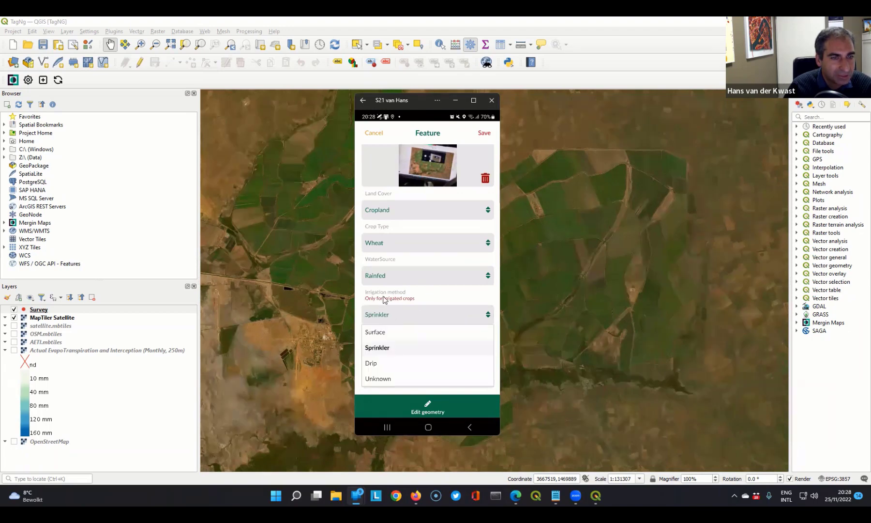
- Change the water source to Irrigated and check the irrigation method choices
{"action": "left_click", "coordinate": [385, 279]}
{"action": "left_click", "coordinate": [385, 279]}
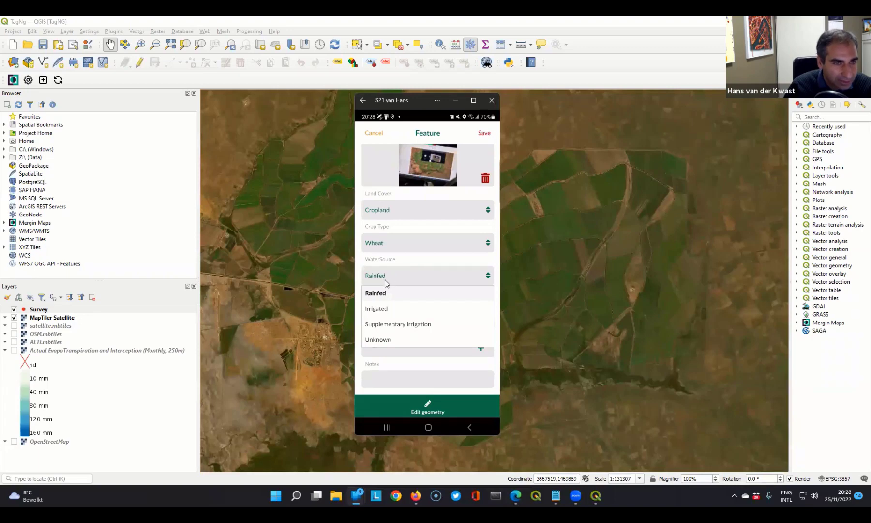
{"action": "left_click", "coordinate": [382, 310]}
{"action": "left_click", "coordinate": [379, 317]}
{"action": "left_click", "coordinate": [379, 317]}
{"action": "left_click", "coordinate": [380, 317]}
{"action": "left_click", "coordinate": [448, 312]}
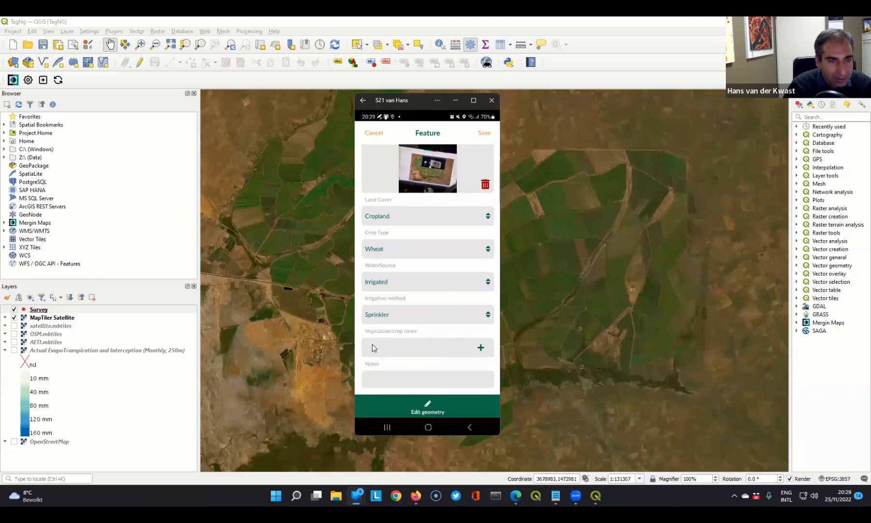
- Set the vegetation/crop cover to 45, enter Demo as the note, and save the feature
{"action": "left_click", "coordinate": [481, 350]}
{"action": "double_click", "coordinate": [481, 348]}
{"action": "left_click", "coordinate": [382, 381]}
{"action": "type", "text": "D"}
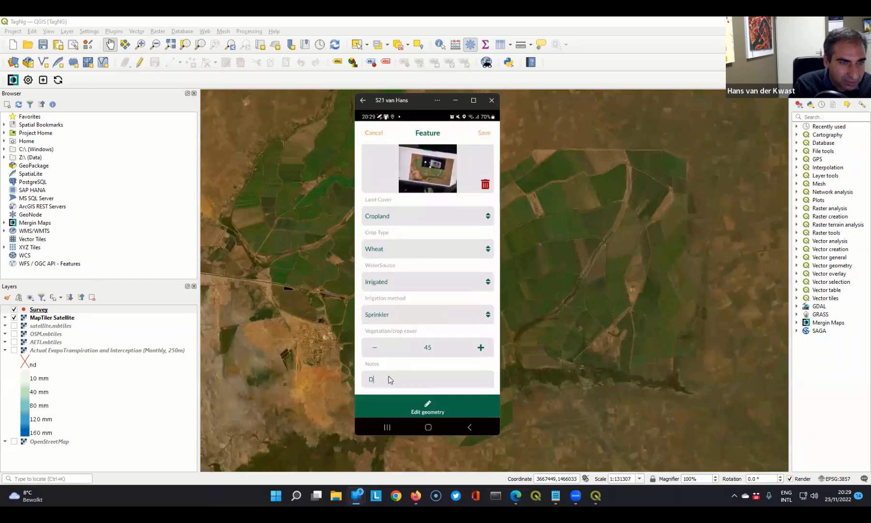
{"action": "type", "text": "emo"}
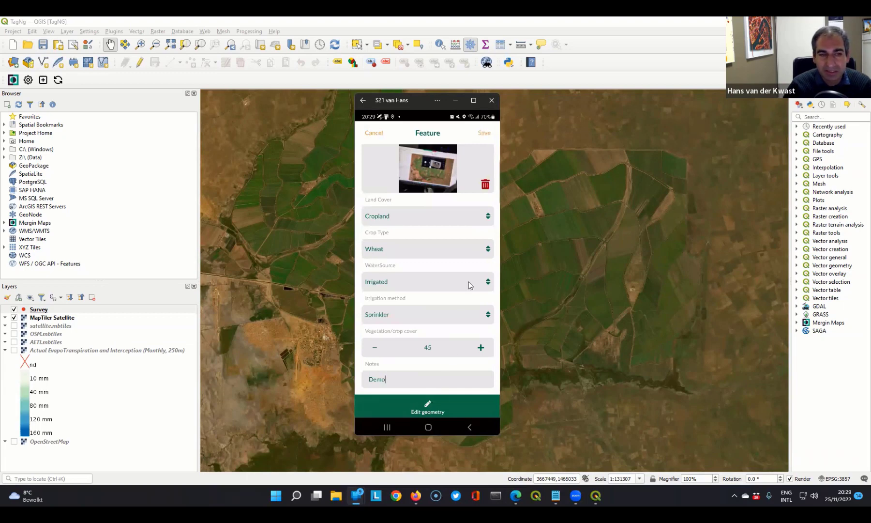
{"action": "left_click", "coordinate": [485, 134]}
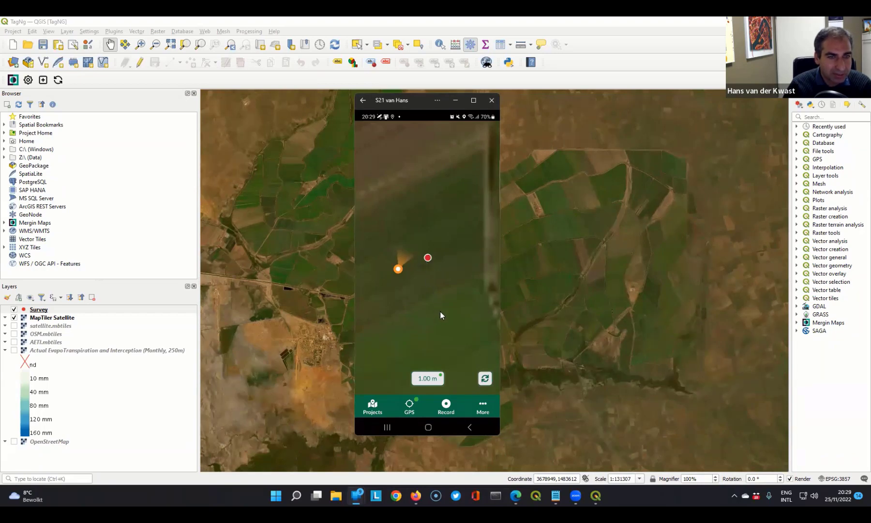
- Record another Survey point, placing the crosshair near the row of trees west of the GPS position
{"action": "left_click_drag", "start_coordinate": [411, 283], "coordinate": [498, 324]}
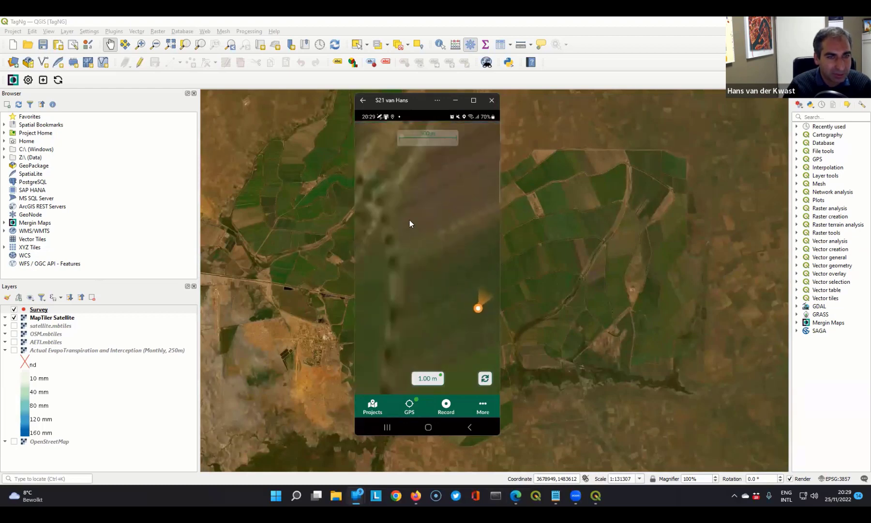
{"action": "scroll", "coordinate": [412, 223], "scroll_direction": "down", "scroll_amount": 2}
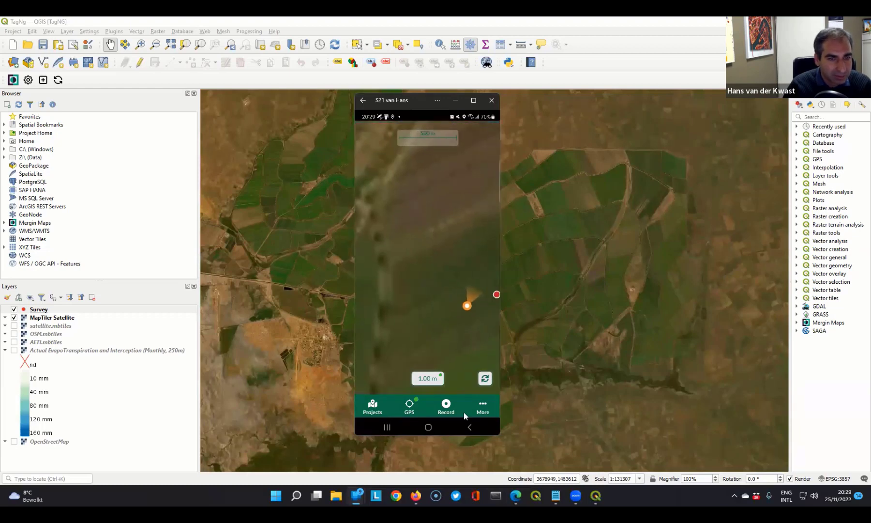
{"action": "left_click", "coordinate": [446, 406]}
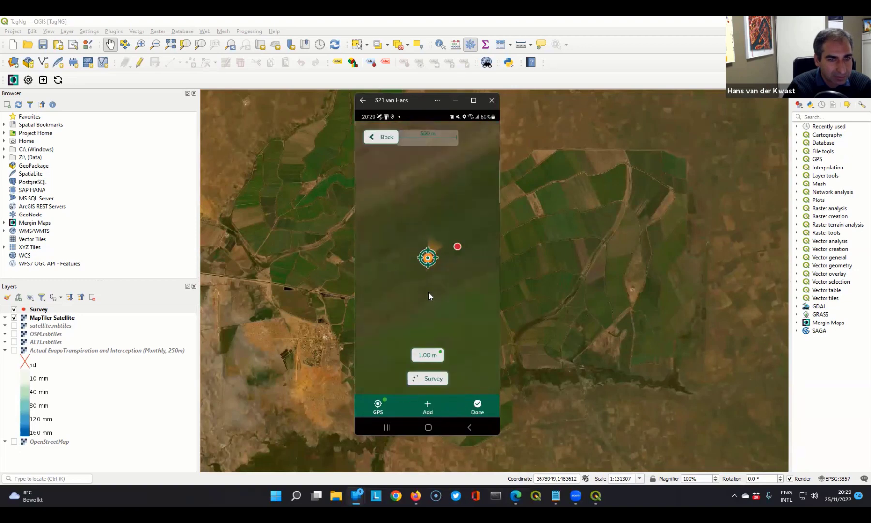
{"action": "scroll", "coordinate": [468, 332], "scroll_direction": "up", "scroll_amount": 5}
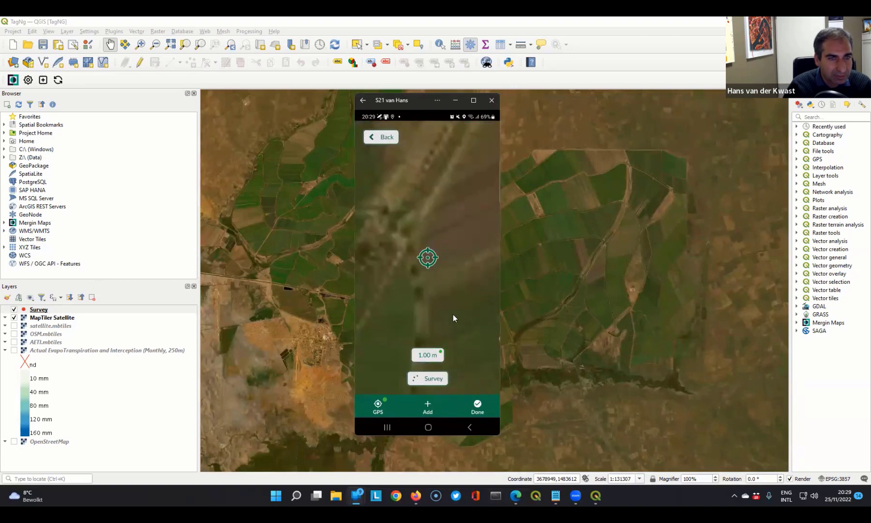
{"action": "left_click", "coordinate": [428, 407]}
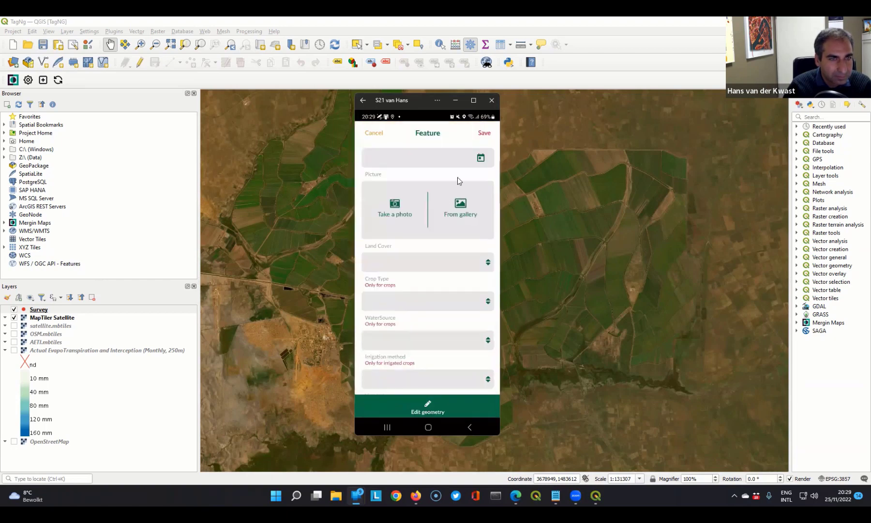
{"action": "left_click", "coordinate": [481, 158]}
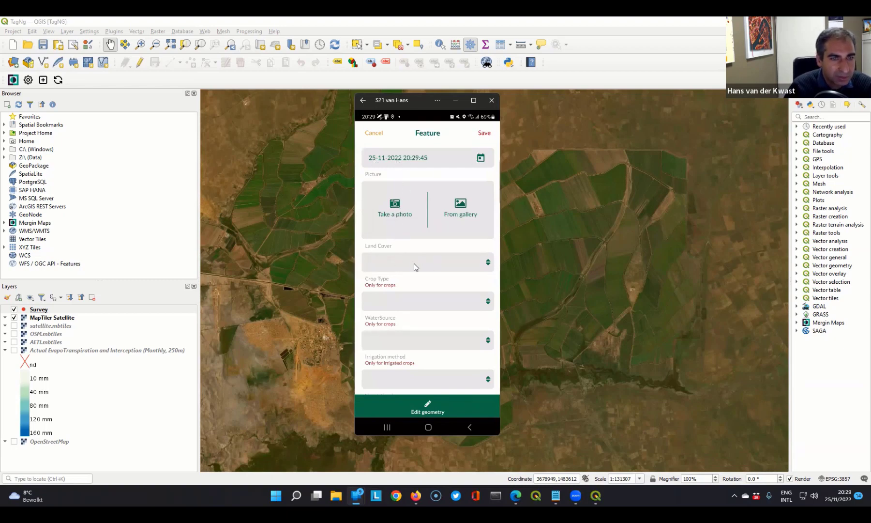
{"action": "left_click", "coordinate": [395, 211]}
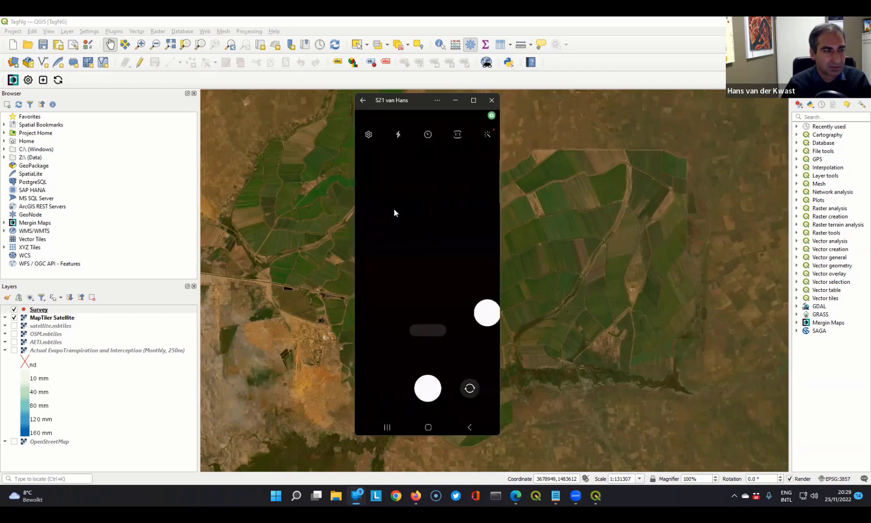
{"action": "left_click", "coordinate": [428, 389]}
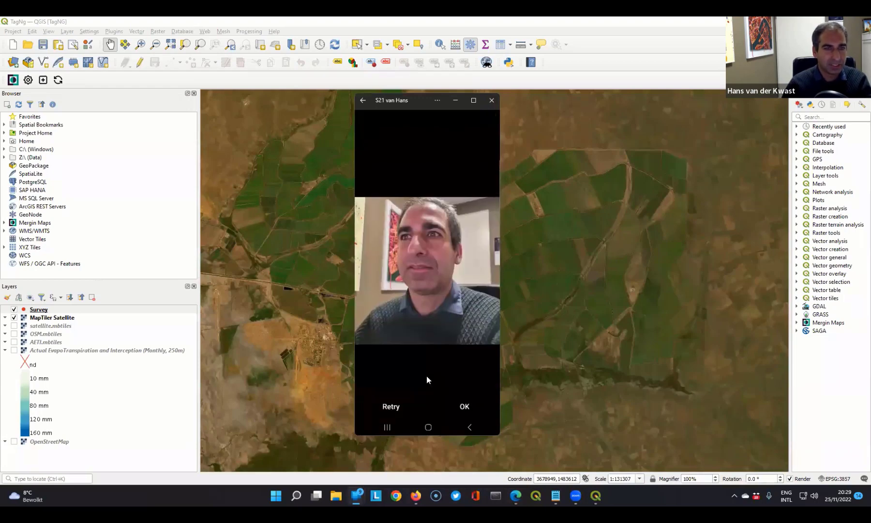
{"action": "left_click", "coordinate": [464, 407]}
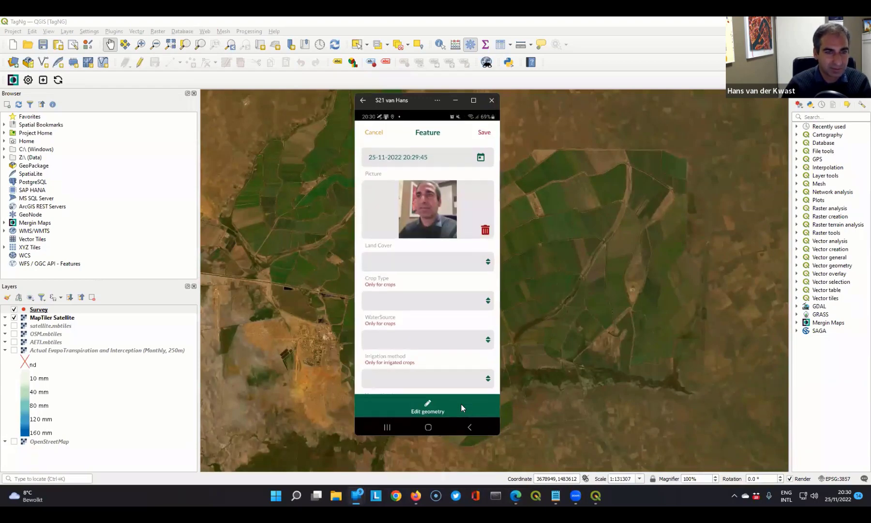
- Set the new feature's land cover to Seasonal water and check the crop type choices
{"action": "left_click", "coordinate": [415, 261]}
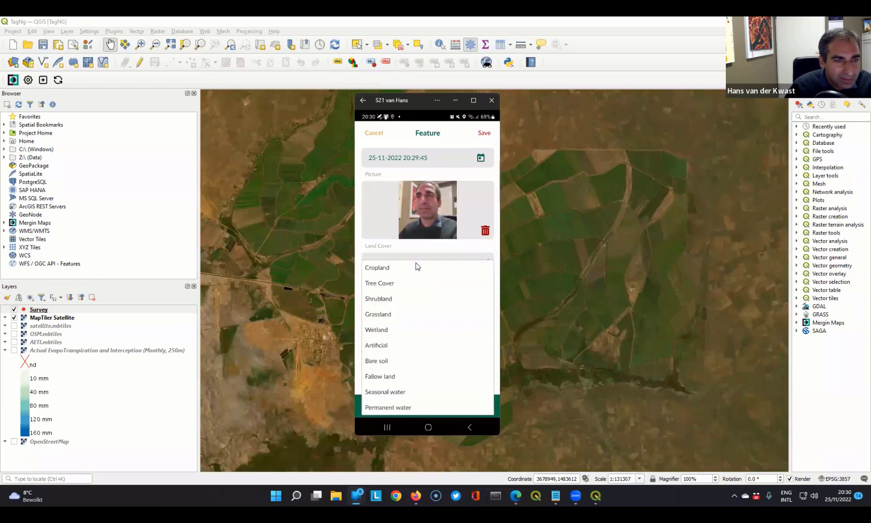
{"action": "left_click", "coordinate": [389, 391]}
{"action": "left_click", "coordinate": [386, 299]}
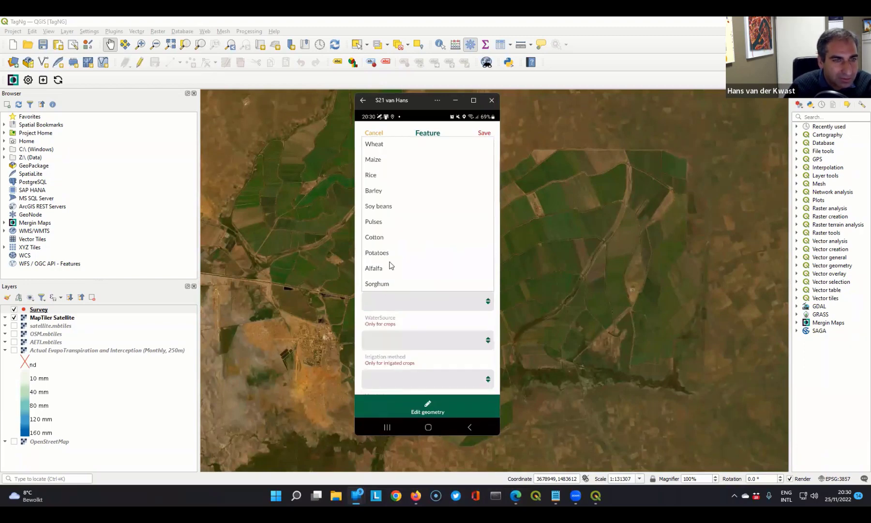
{"action": "left_click", "coordinate": [404, 321]}
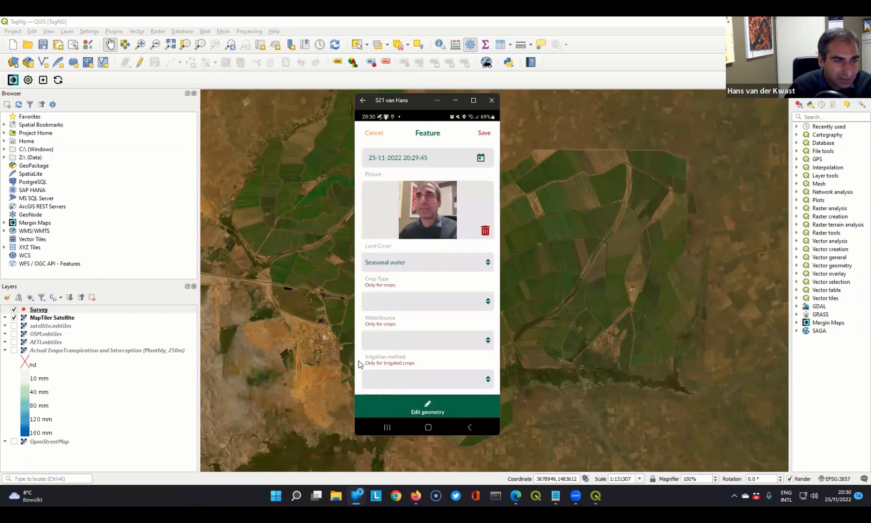
- Enter Demo as the new feature's note, try to save the feature, and check the form's required fields
{"action": "scroll", "coordinate": [359, 364], "scroll_direction": "down", "scroll_amount": 2}
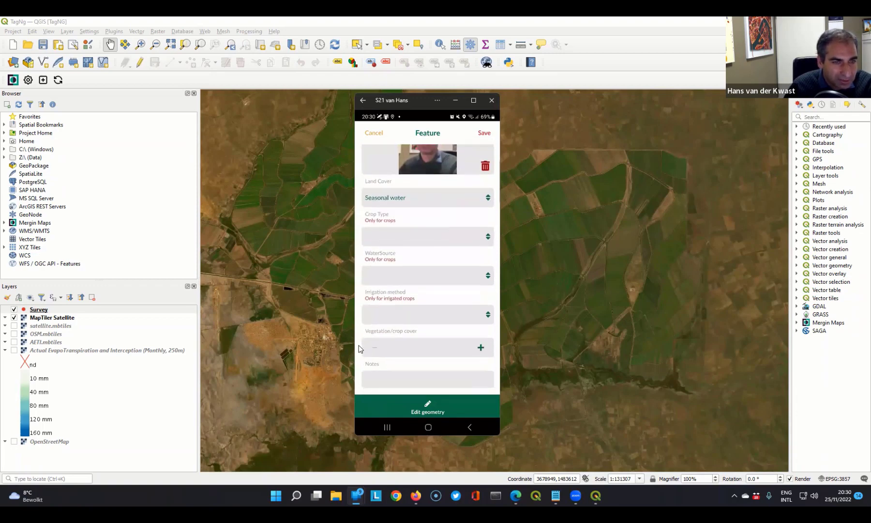
{"action": "left_click", "coordinate": [381, 379]}
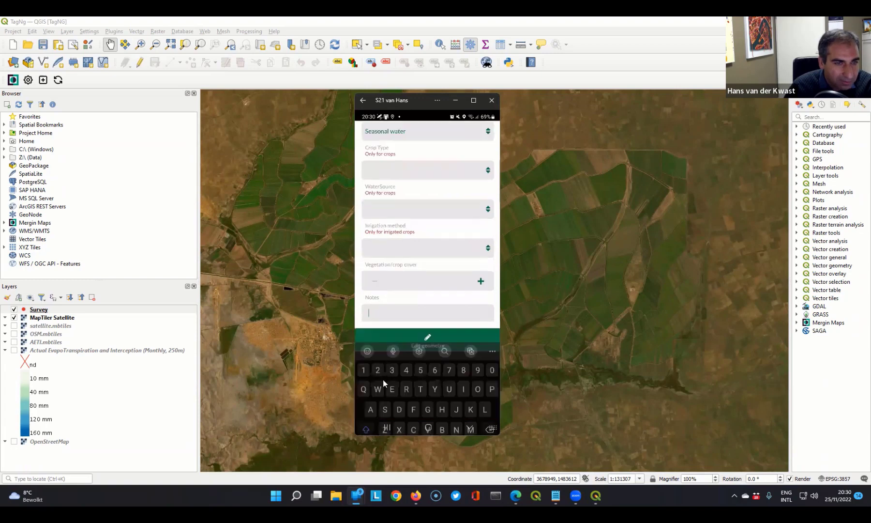
{"action": "type", "text": "D"}
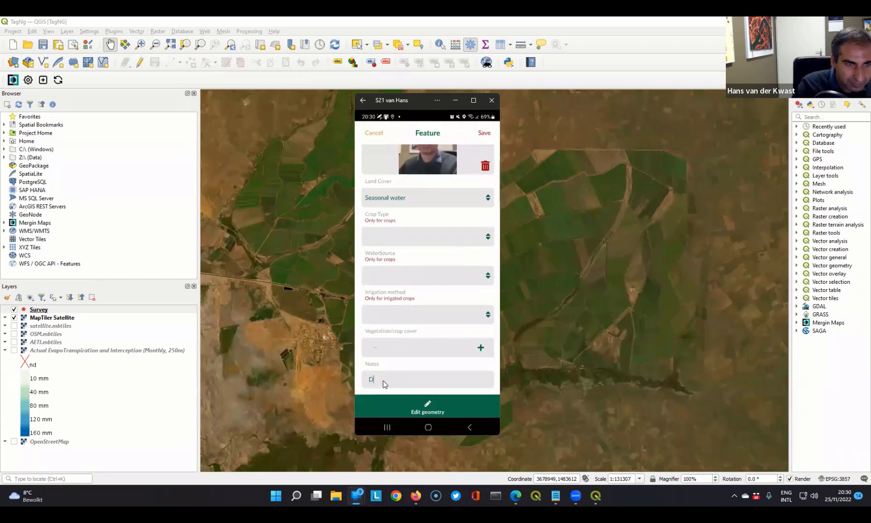
{"action": "type", "text": "emo"}
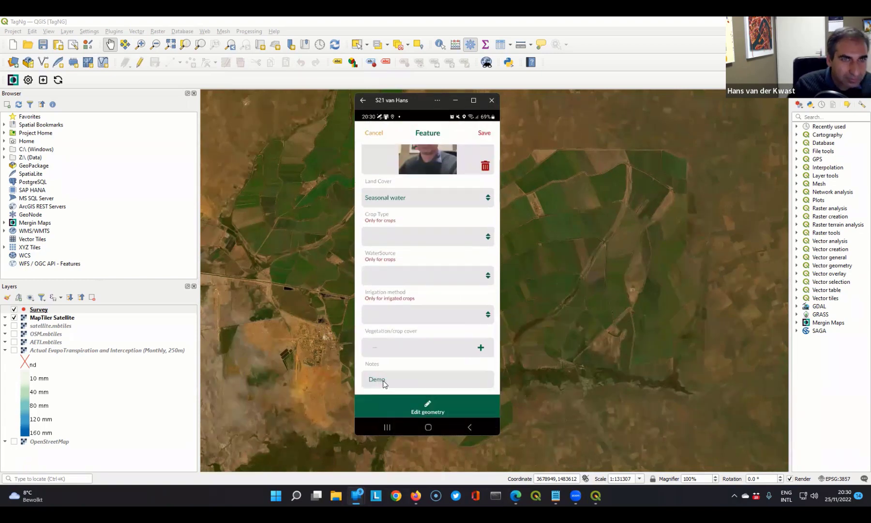
{"action": "left_click", "coordinate": [483, 134]}
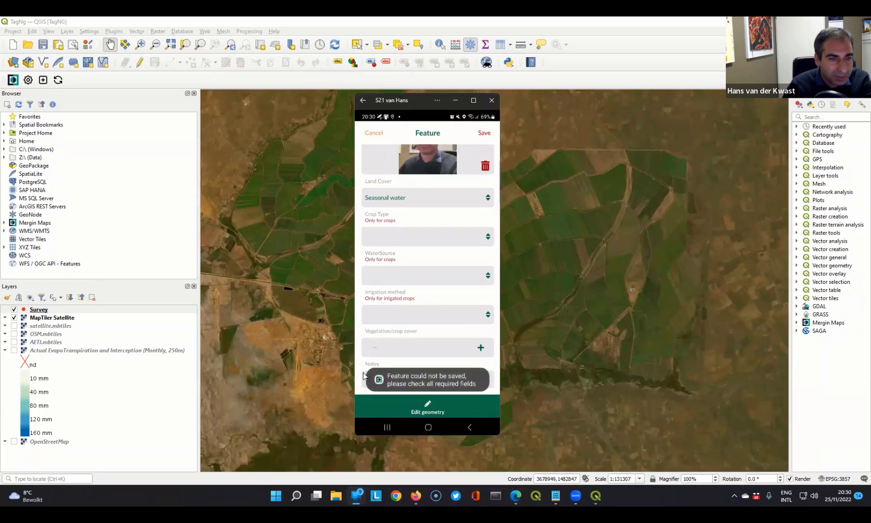
{"action": "scroll", "coordinate": [360, 315], "scroll_direction": "up", "scroll_amount": 3}
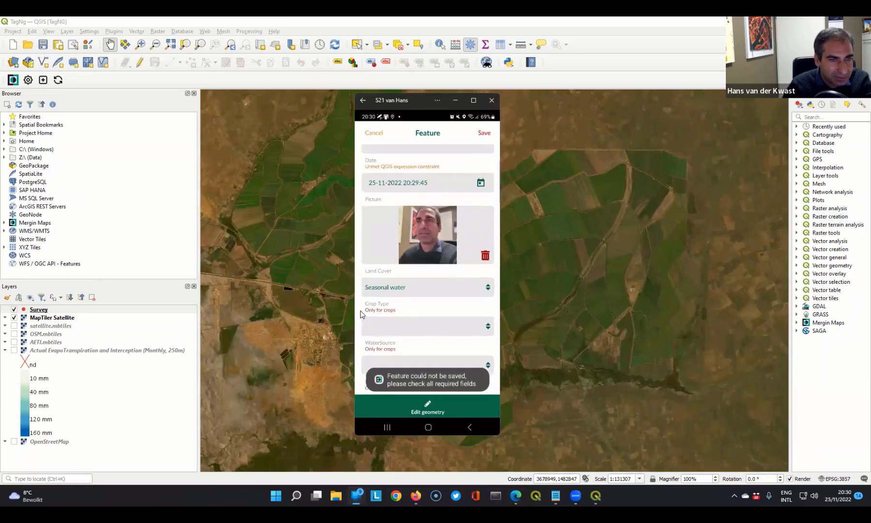
- Set the new feature's observation number to A2, fill in the observer's name, and try to save the feature
{"action": "scroll", "coordinate": [360, 315], "scroll_direction": "up", "scroll_amount": 2}
{"action": "left_click", "coordinate": [378, 173]}
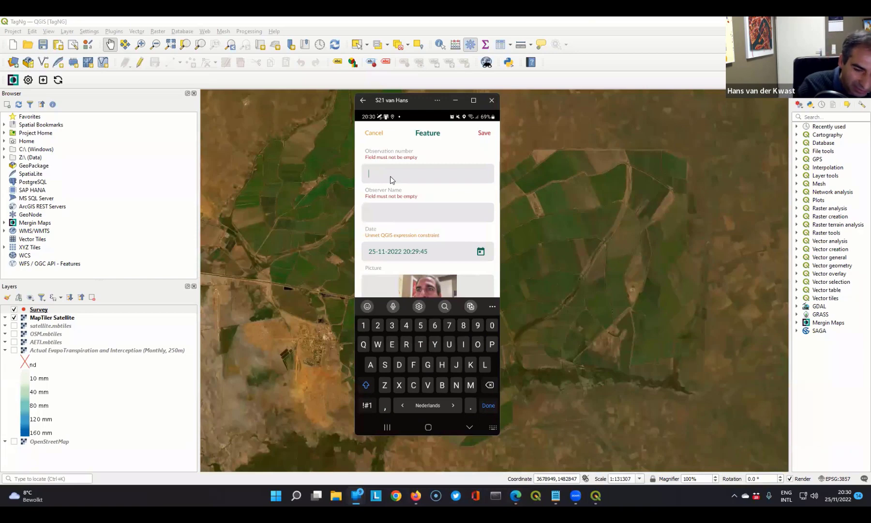
{"action": "type", "text": "A2"}
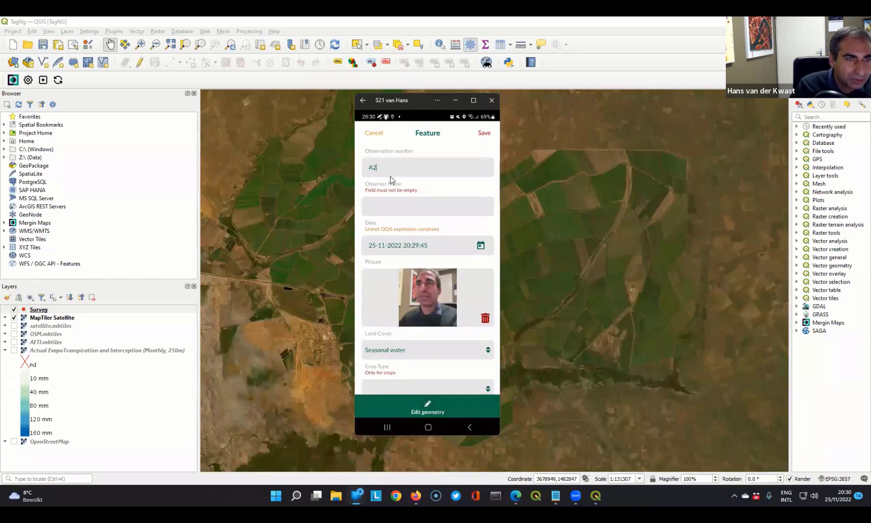
{"action": "left_click", "coordinate": [391, 207]}
{"action": "type", "text": "Ha"}
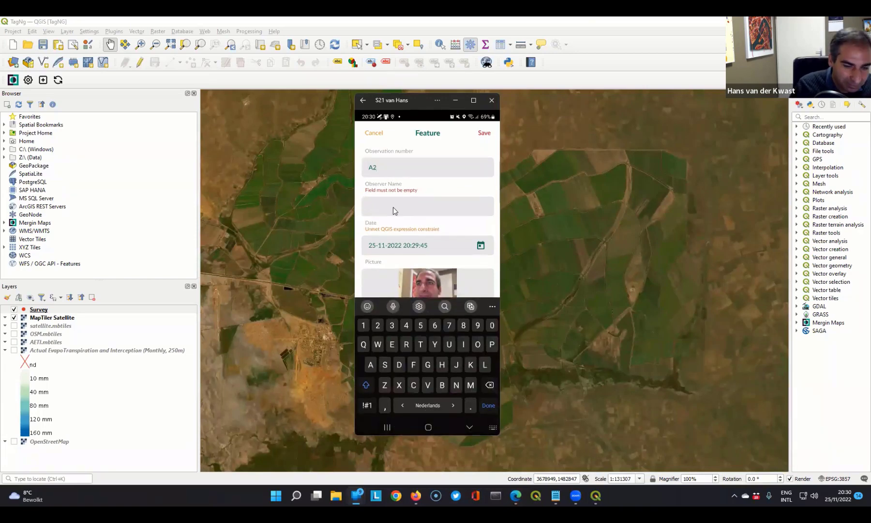
{"action": "type", "text": "ns"}
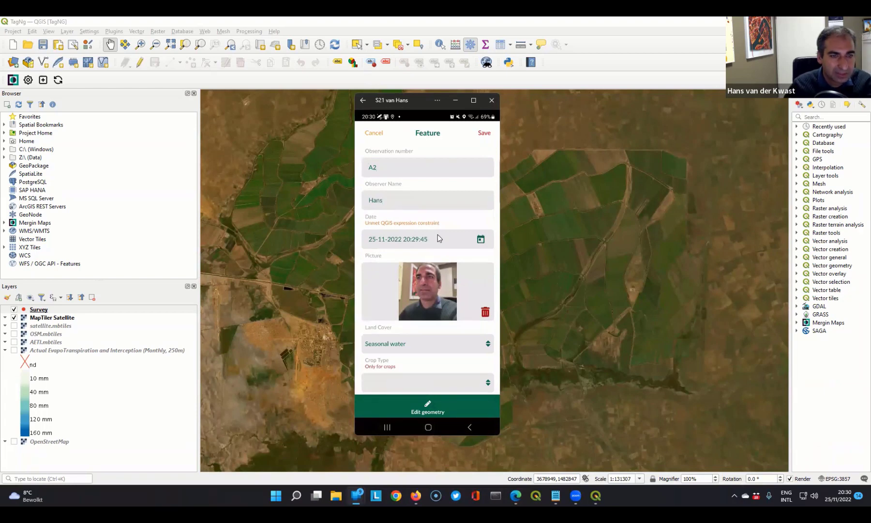
{"action": "left_click", "coordinate": [487, 134]}
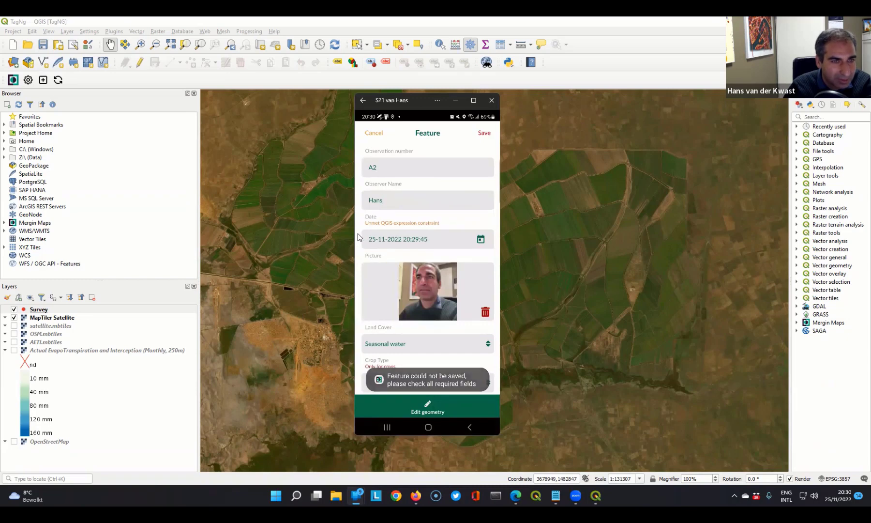
{"action": "scroll", "coordinate": [360, 242], "scroll_direction": "down", "scroll_amount": 2}
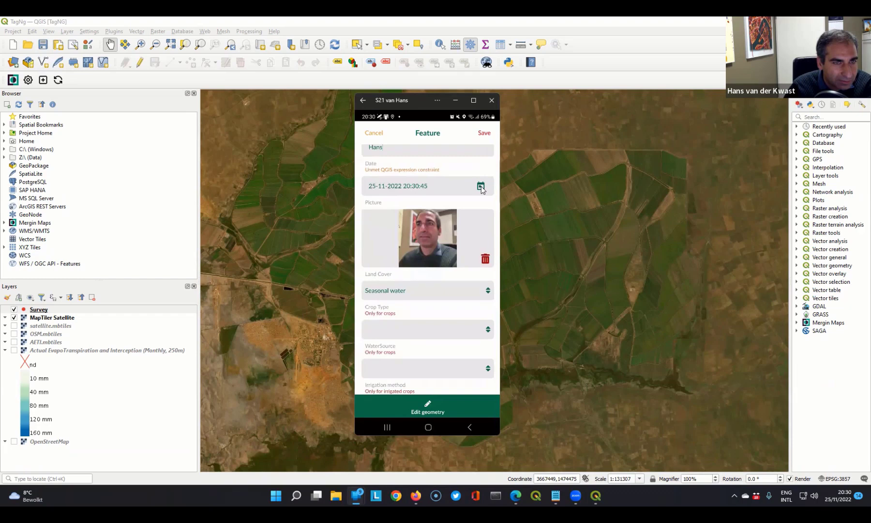
{"action": "scroll", "coordinate": [364, 305], "scroll_direction": "down", "scroll_amount": 3}
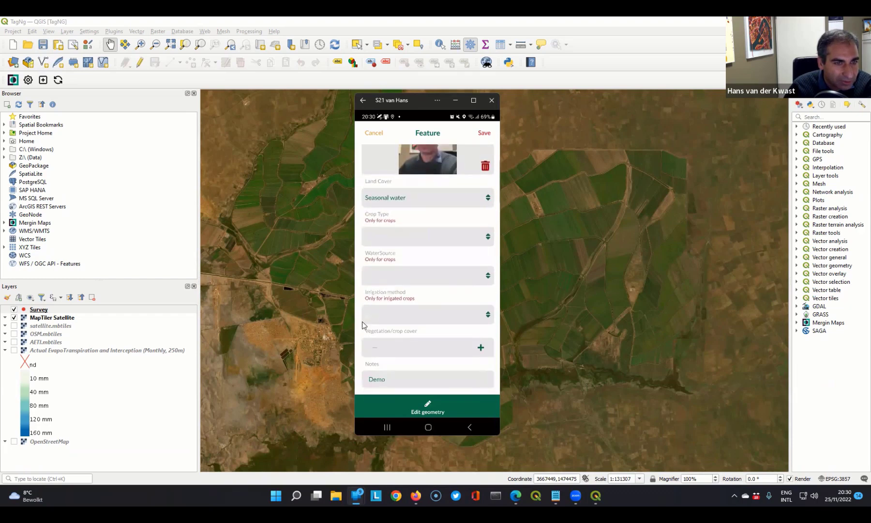
{"action": "scroll", "coordinate": [361, 315], "scroll_direction": "up", "scroll_amount": 5}
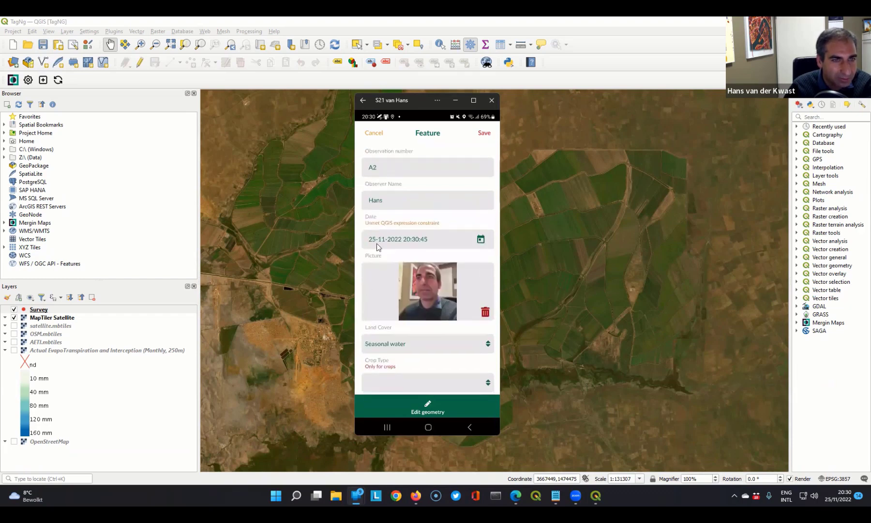
{"action": "left_click", "coordinate": [424, 243]}
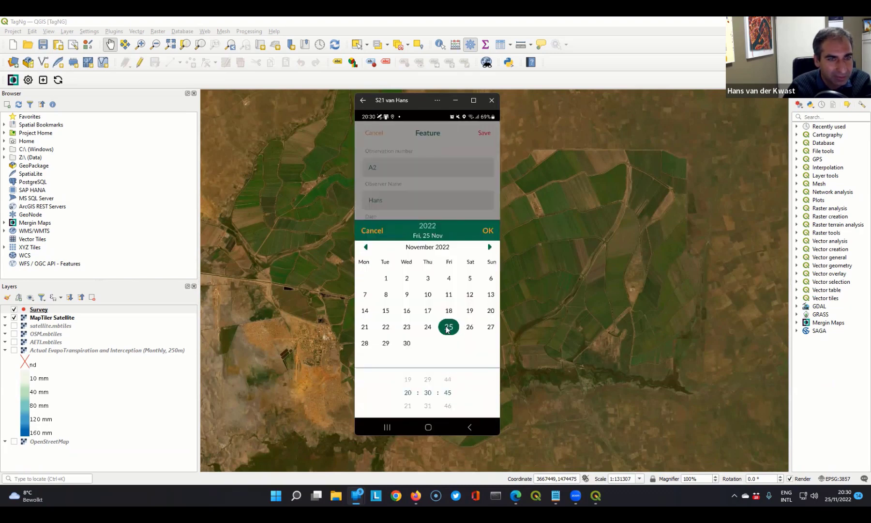
{"action": "left_click", "coordinate": [488, 230]}
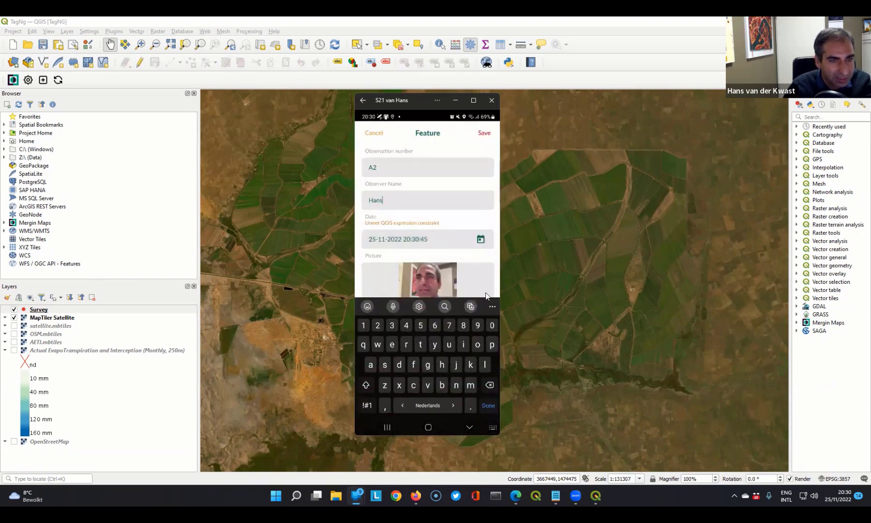
{"action": "left_click", "coordinate": [467, 426]}
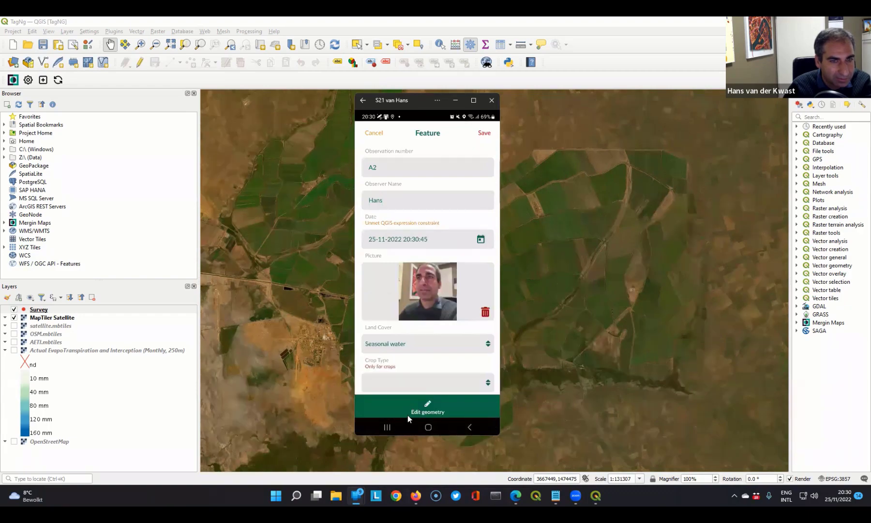
{"action": "left_click", "coordinate": [484, 135]}
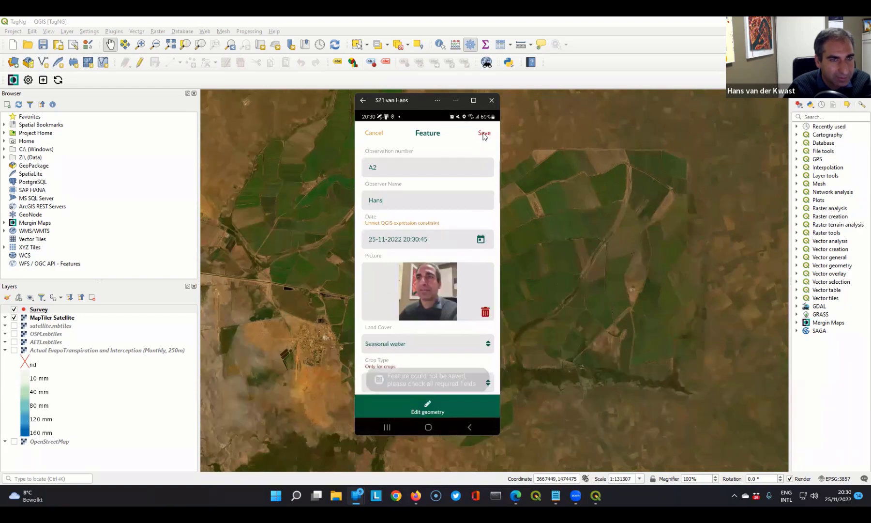
- Reselect 25 November 2022 as the new feature's date and accept it
{"action": "left_click", "coordinate": [428, 239]}
{"action": "left_click", "coordinate": [428, 328]}
{"action": "left_click", "coordinate": [446, 331]}
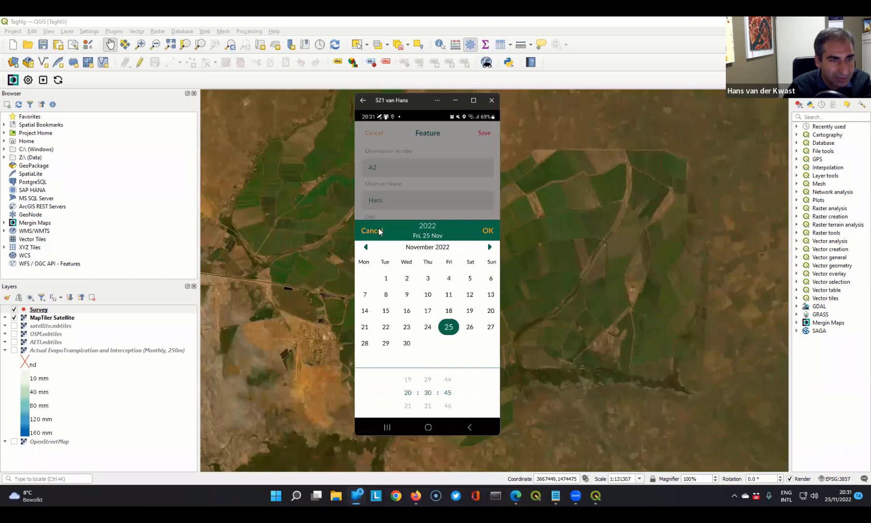
{"action": "left_click", "coordinate": [486, 233]}
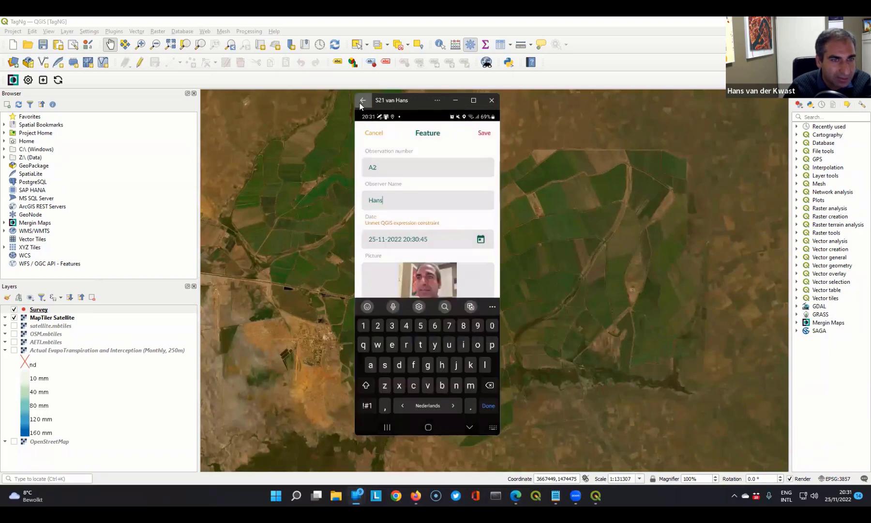
- Discard the unsaved feature and synchronise the project from the phone's map view
{"action": "left_click", "coordinate": [374, 137]}
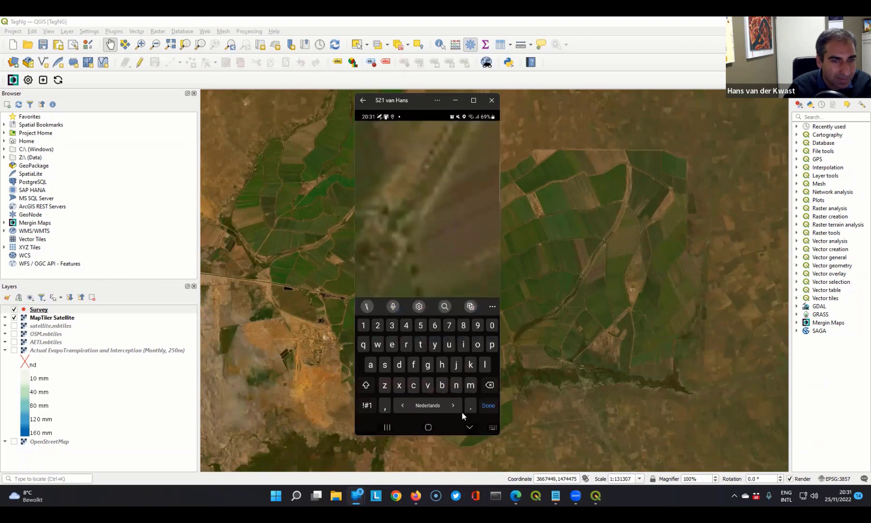
{"action": "left_click", "coordinate": [470, 203]}
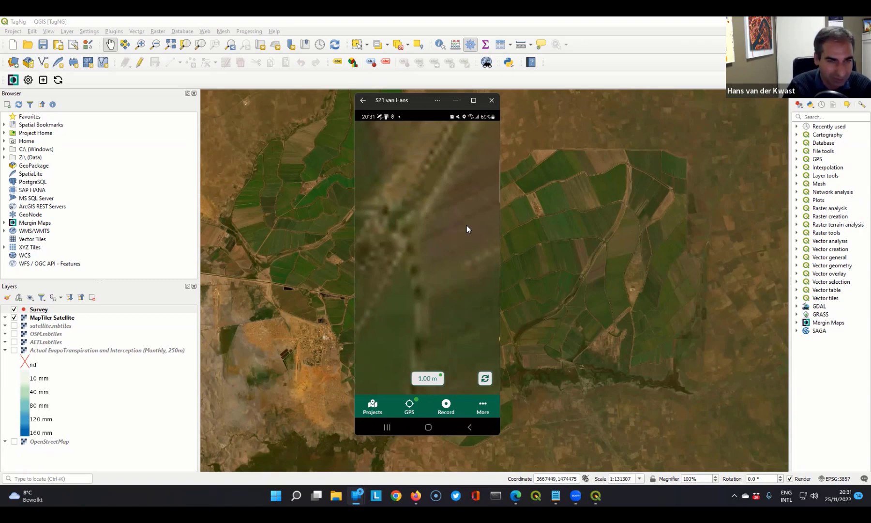
{"action": "left_click", "coordinate": [485, 380]}
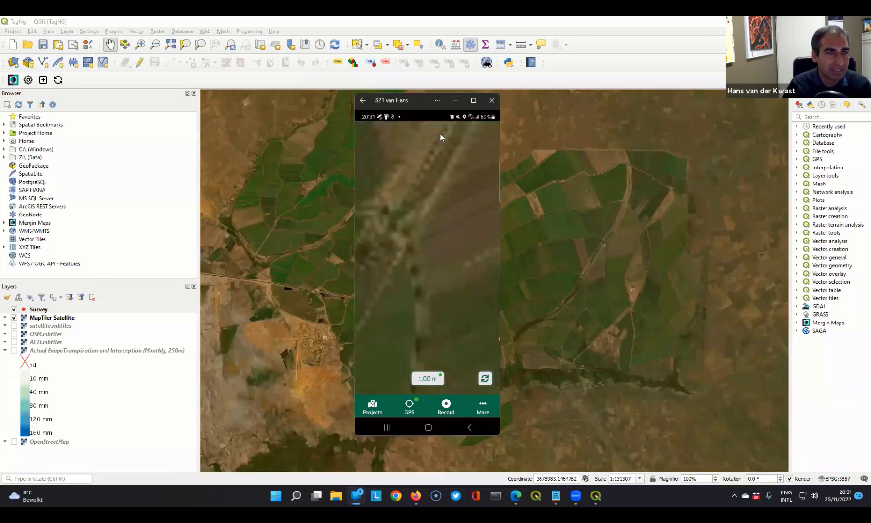
- Switch to QGIS and synchronise the TagNg Mergin Maps project to bring in the server's photos and Survey_points.gpkg changes
{"action": "left_click", "coordinate": [101, 20]}
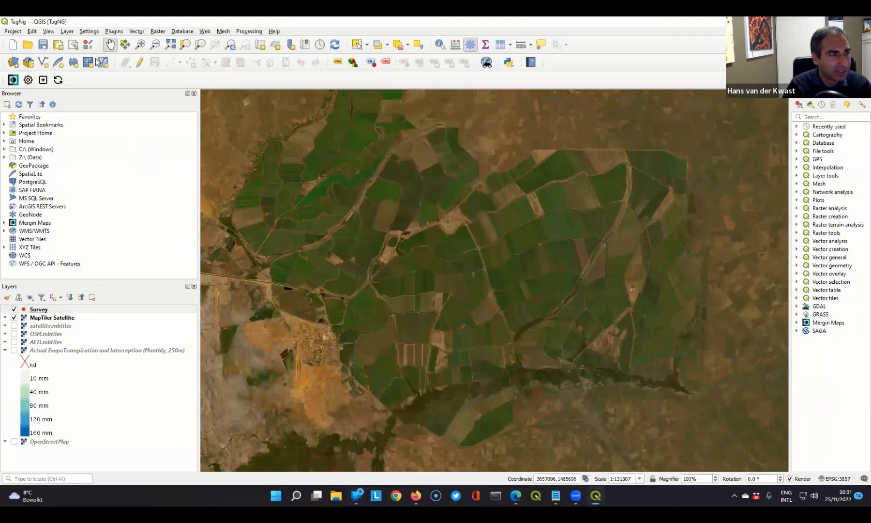
{"action": "left_click", "coordinate": [58, 81]}
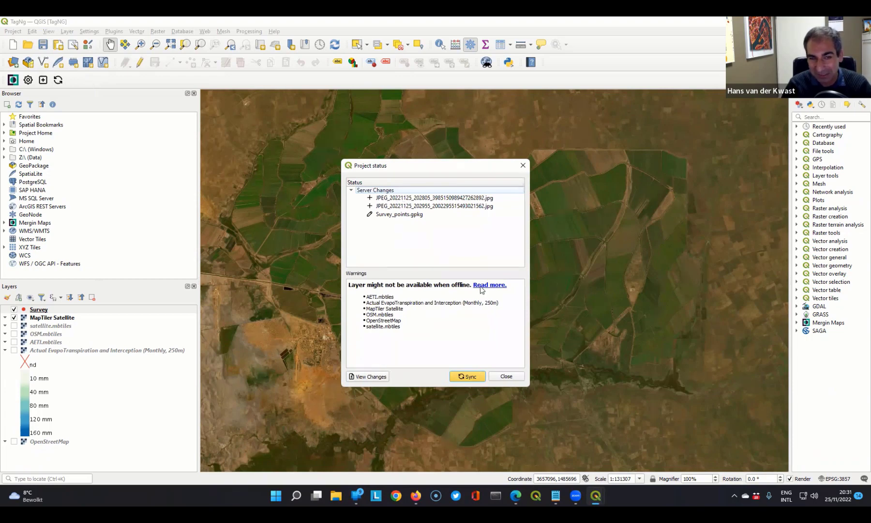
{"action": "left_click", "coordinate": [472, 379]}
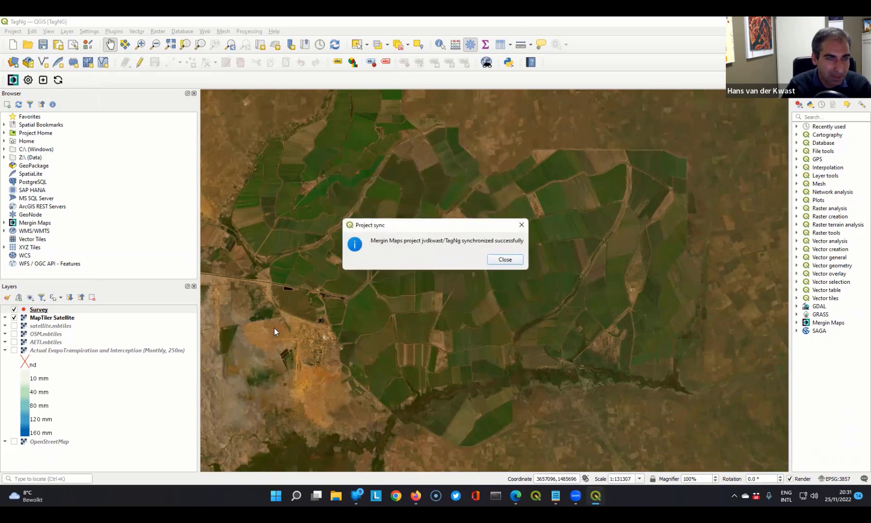
{"action": "left_click", "coordinate": [511, 260]}
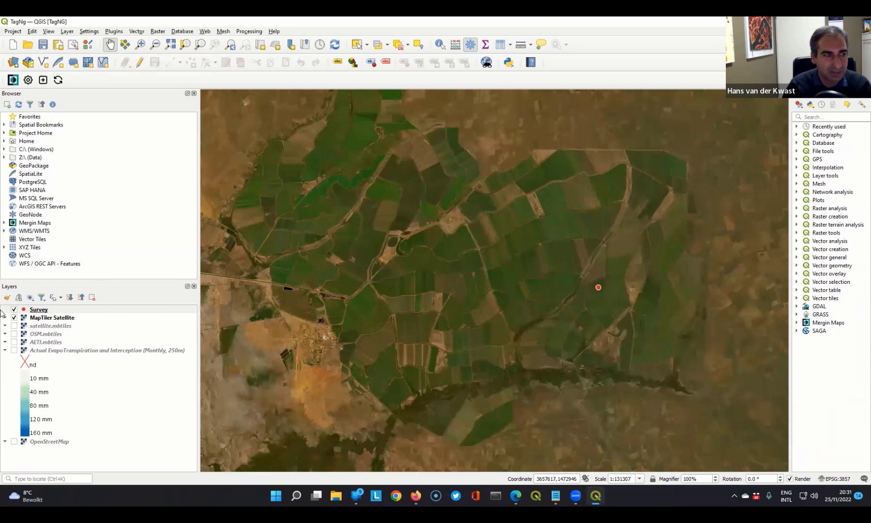
- Review the Survey layer's collected record in the attribute table, in both form view and table view
{"action": "left_click", "coordinate": [35, 312]}
{"action": "right_click", "coordinate": [35, 312]}
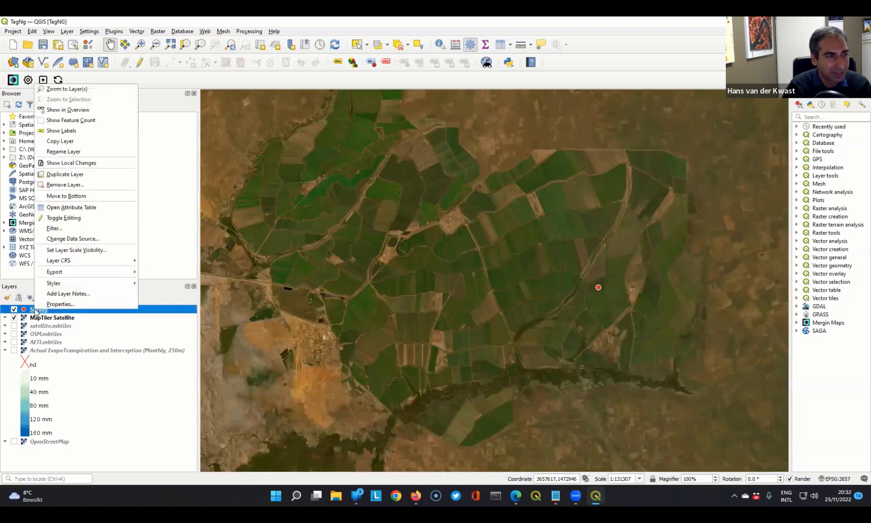
{"action": "left_click", "coordinate": [63, 208]}
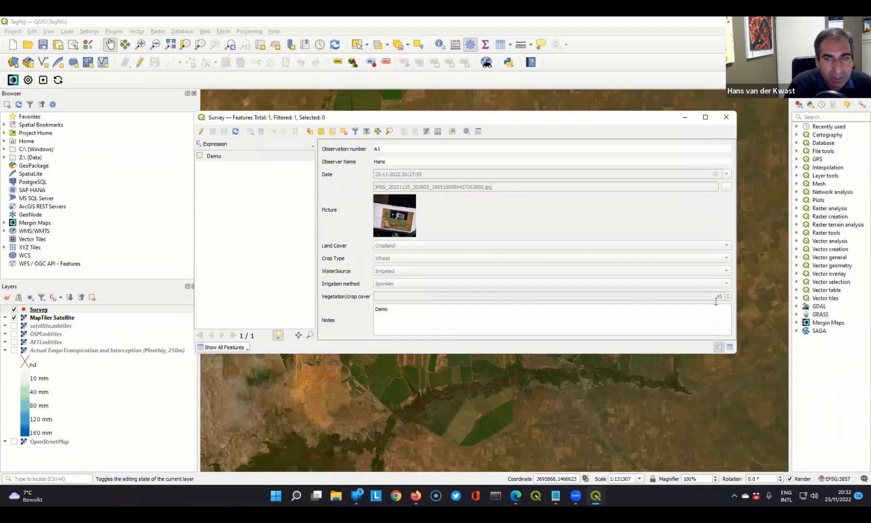
{"action": "left_click", "coordinate": [729, 347]}
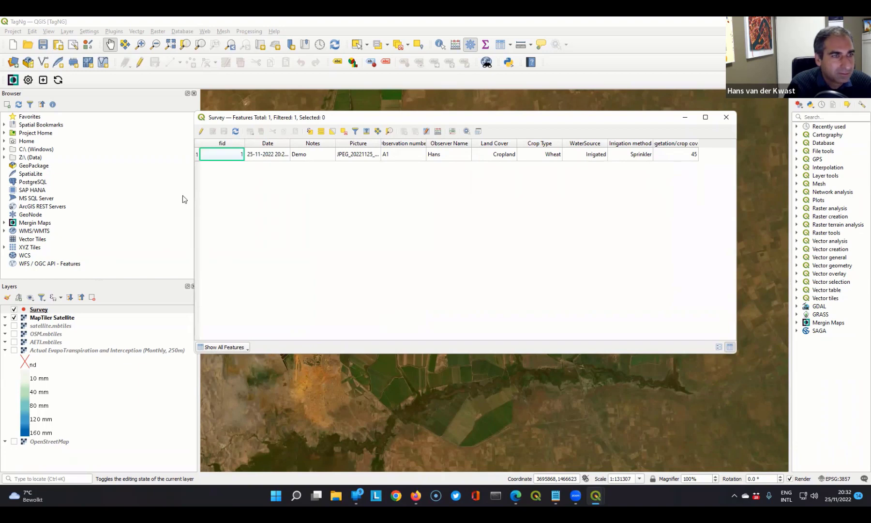
{"action": "left_click", "coordinate": [727, 117]}
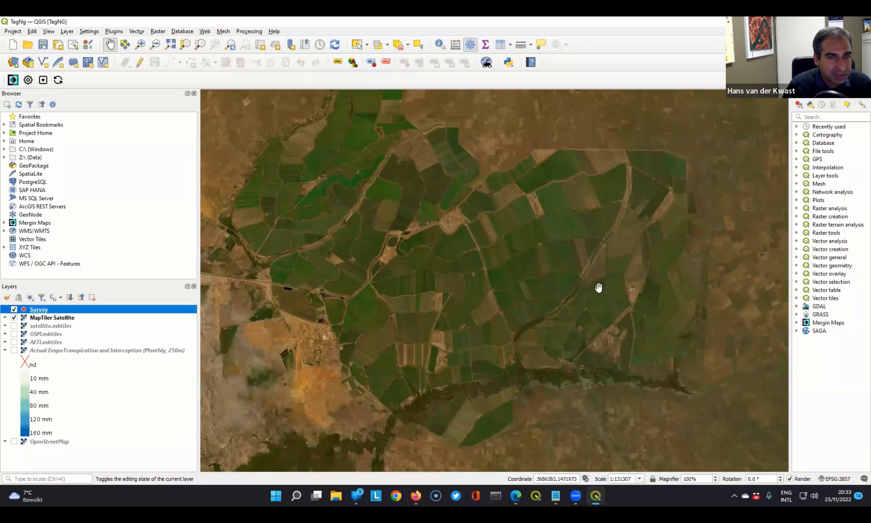
- Move the Survey point slightly north on the map with the Vertex tool and save the layer edits
{"action": "left_click", "coordinate": [140, 62]}
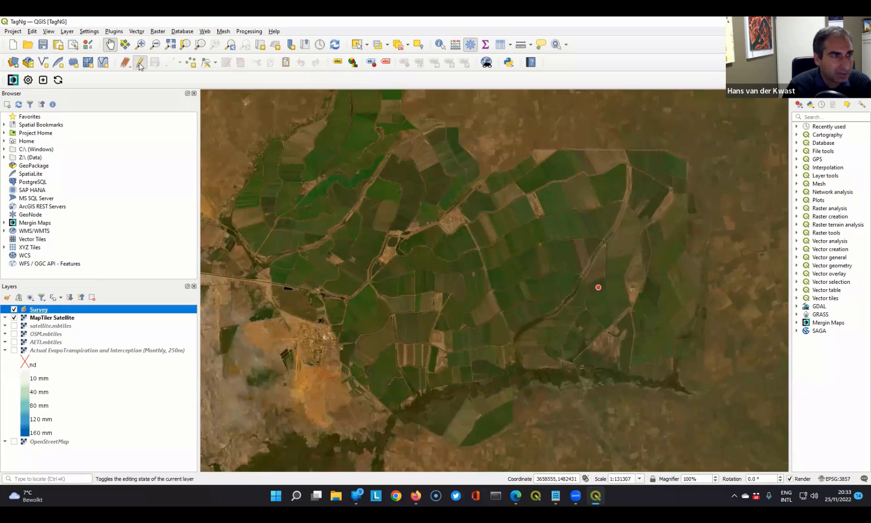
{"action": "left_click", "coordinate": [206, 63]}
{"action": "left_click", "coordinate": [598, 287]}
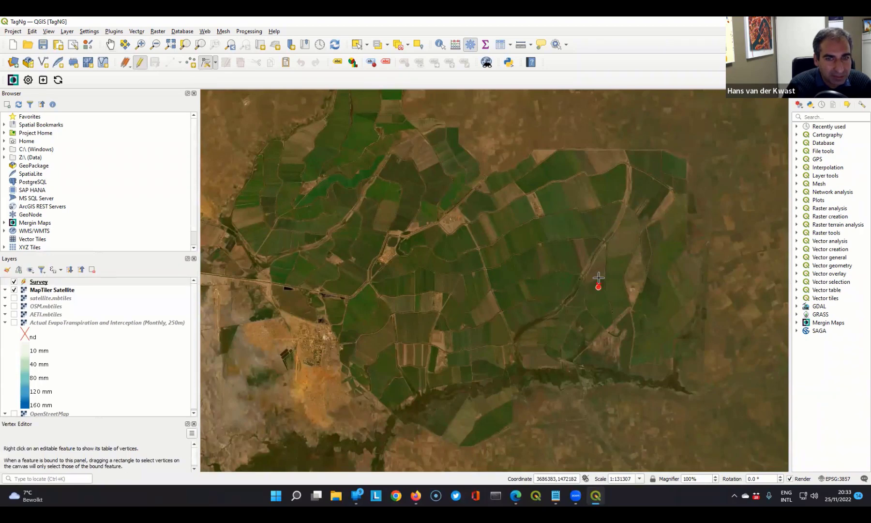
{"action": "left_click", "coordinate": [598, 271]}
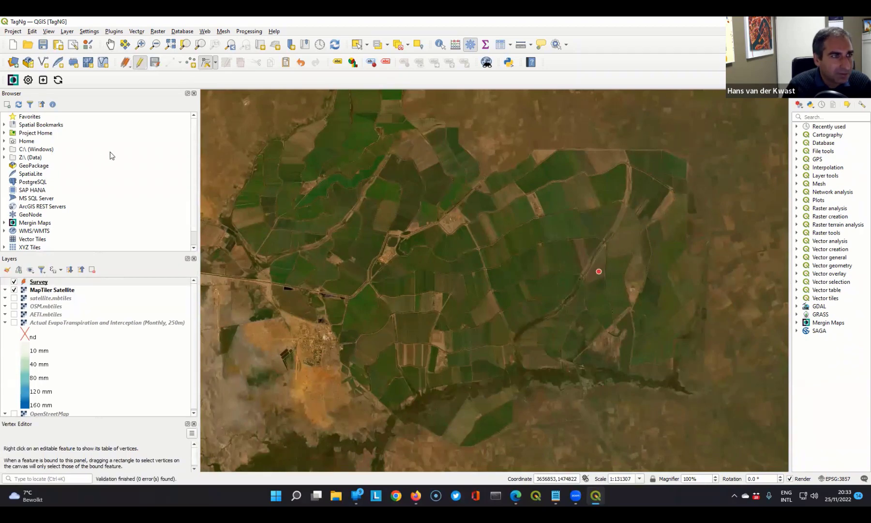
{"action": "left_click", "coordinate": [140, 61]}
{"action": "left_click", "coordinate": [421, 262]}
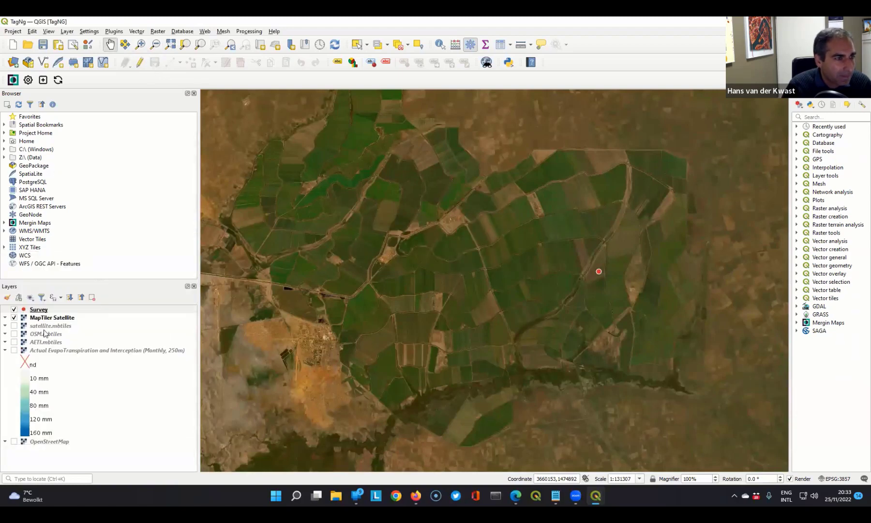
- Examine the Survey layer's local changes in a widened Changes Viewer, then close it
{"action": "right_click", "coordinate": [37, 311]}
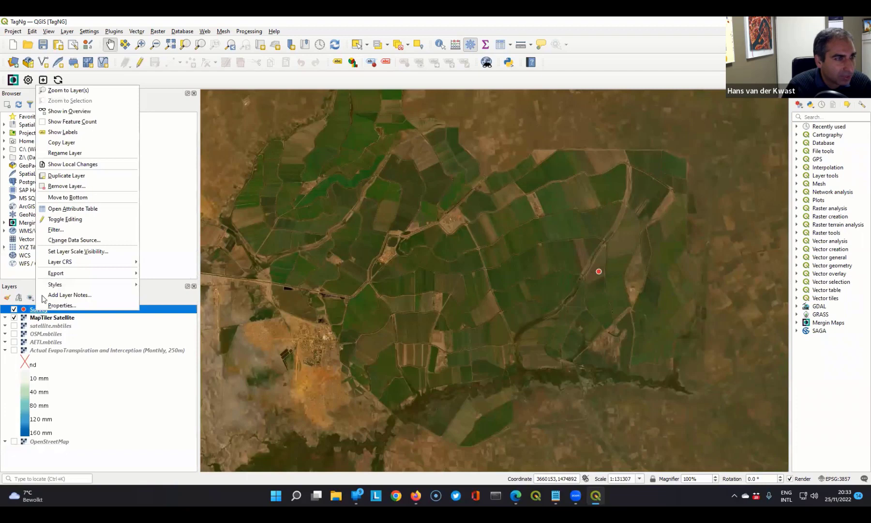
{"action": "left_click", "coordinate": [70, 167]}
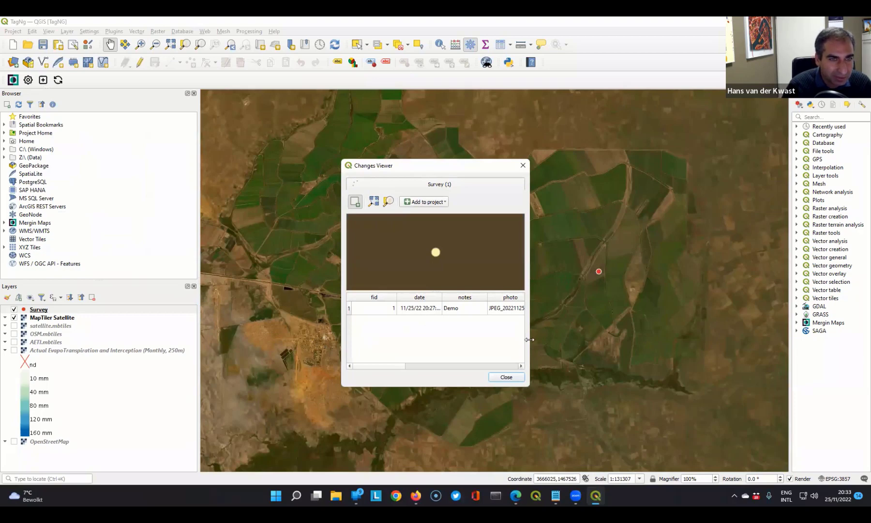
{"action": "left_click_drag", "start_coordinate": [529, 340], "coordinate": [618, 339]}
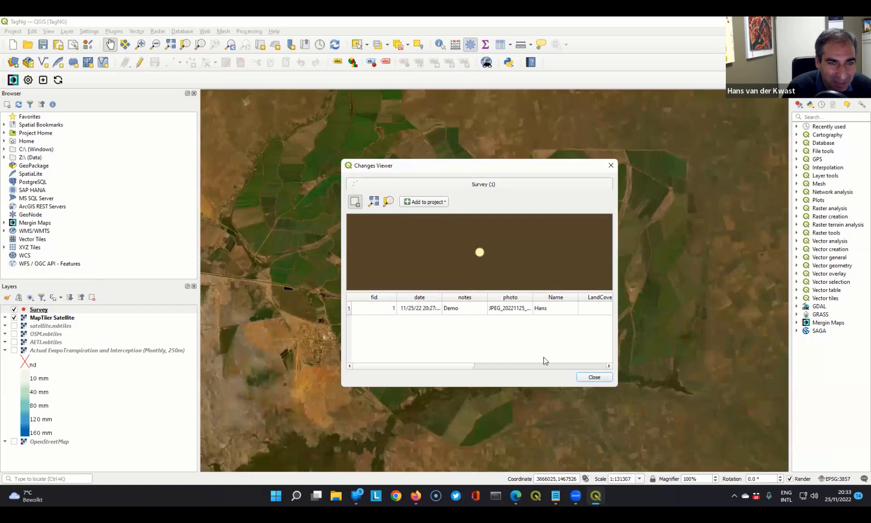
{"action": "left_click", "coordinate": [594, 379]}
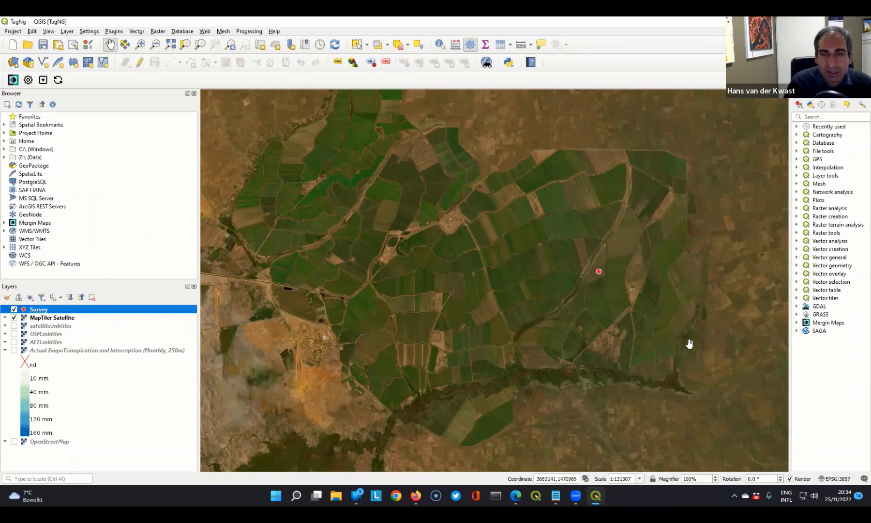
- Examine the Mergin Maps processing tools Create diff, Create report and Extract local changes, viewing the first two tools' parameters without running them
{"action": "left_click", "coordinate": [797, 323]}
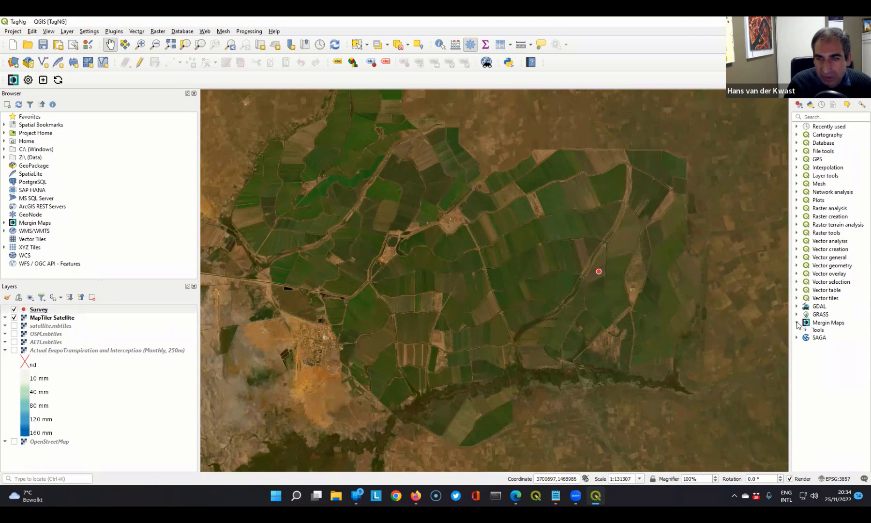
{"action": "left_click", "coordinate": [805, 331]}
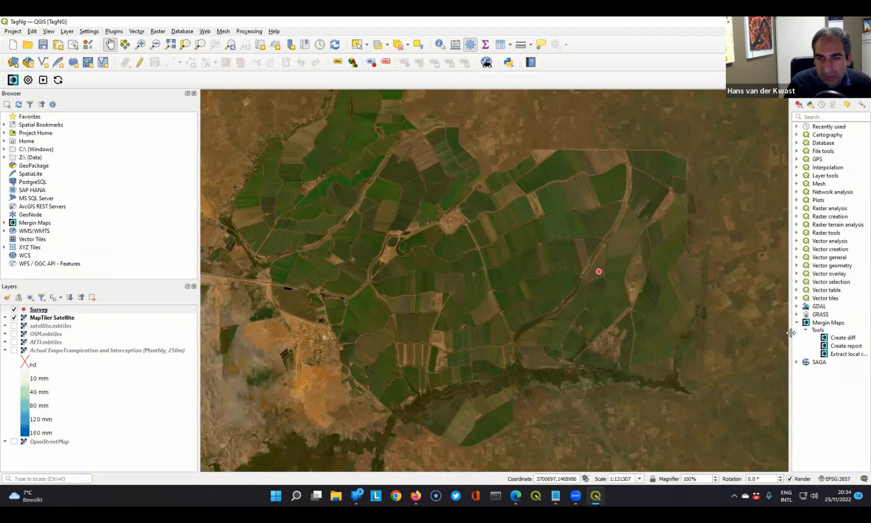
{"action": "left_click_drag", "start_coordinate": [791, 336], "coordinate": [721, 328]}
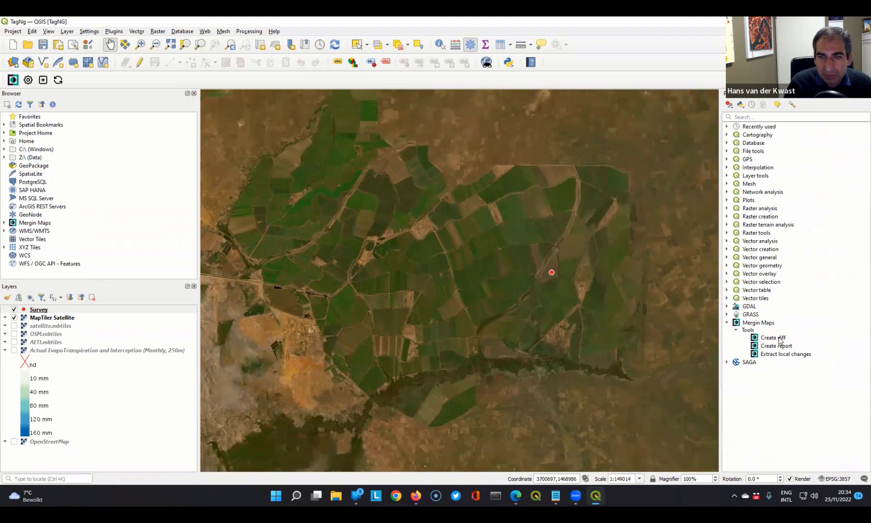
{"action": "double_click", "coordinate": [781, 339]}
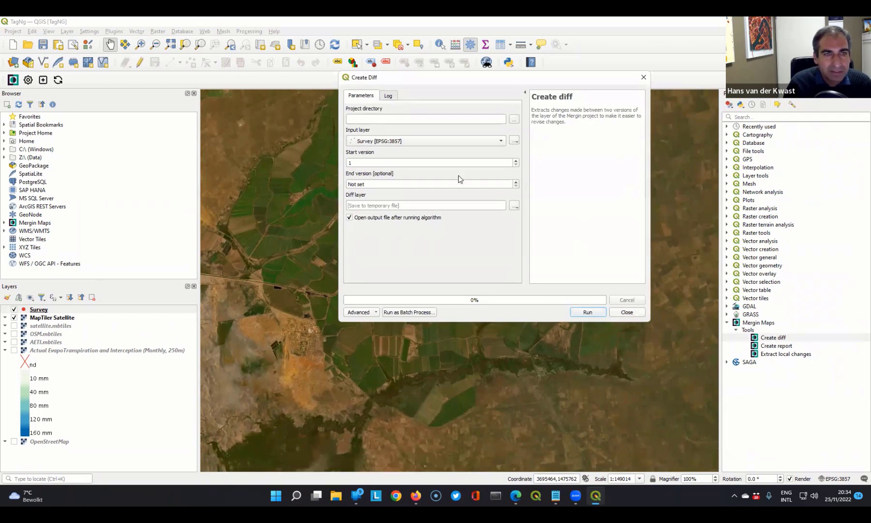
{"action": "left_click", "coordinate": [628, 312]}
{"action": "double_click", "coordinate": [781, 348]}
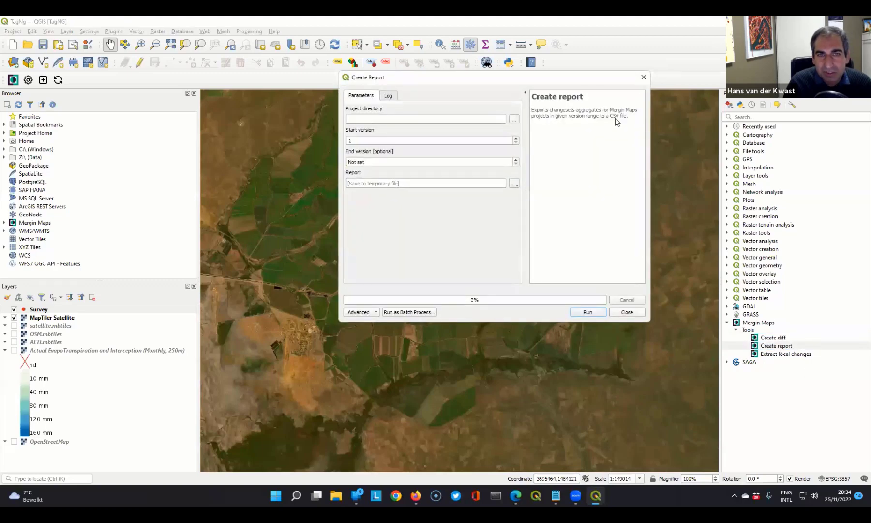
{"action": "left_click", "coordinate": [628, 312]}
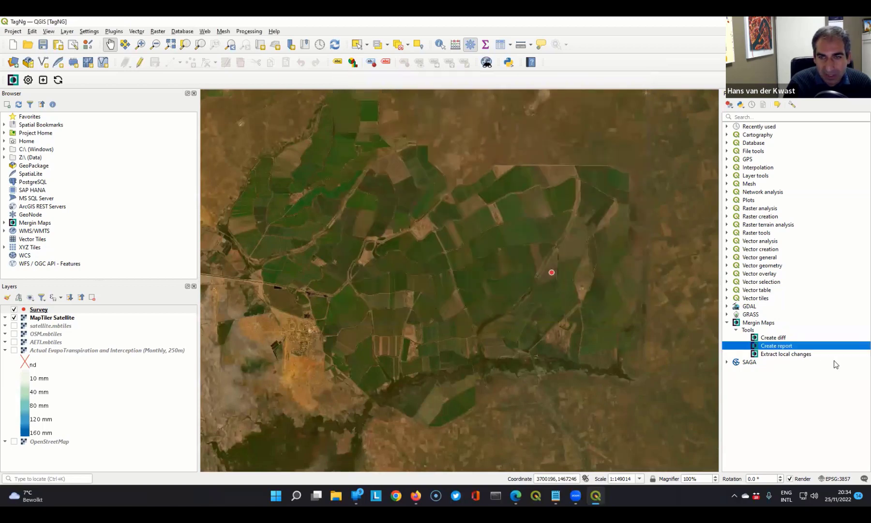
{"action": "left_click", "coordinate": [789, 355]}
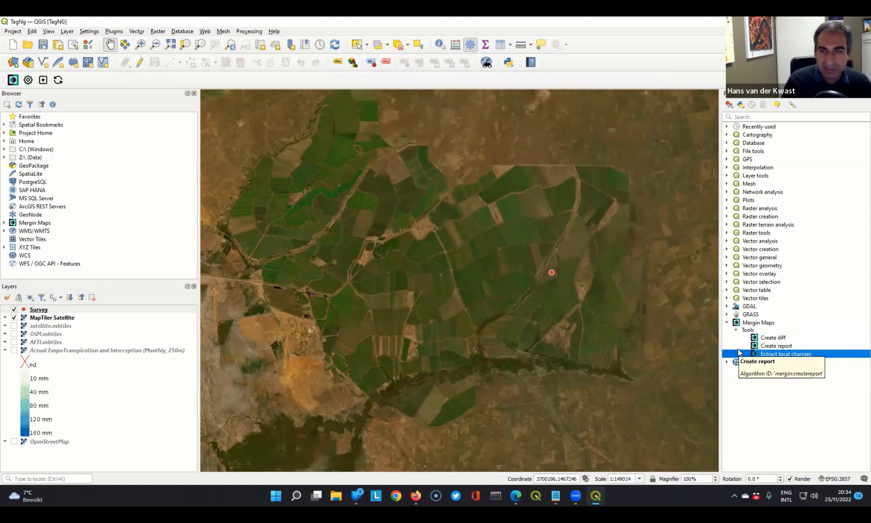
{"action": "left_click", "coordinate": [772, 339]}
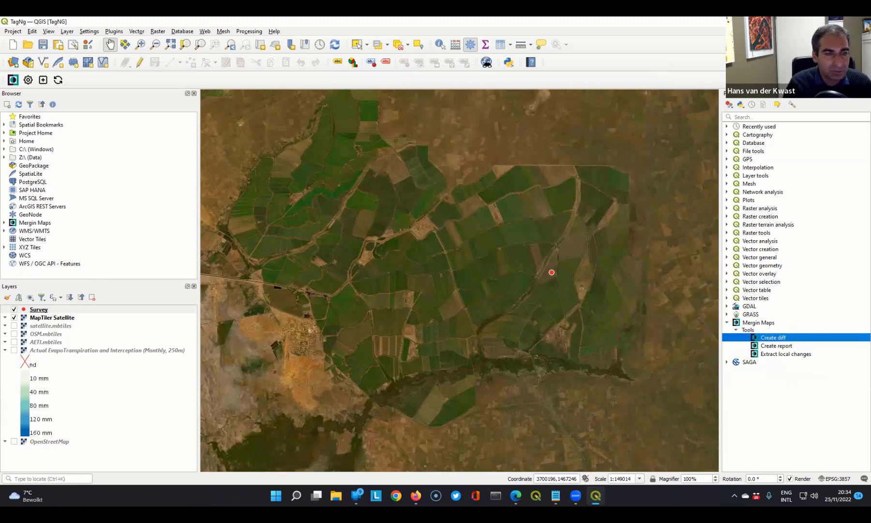
- Switch to Firefox and sign in to the Mergin Maps web dashboard from merginmaps.com with the prefilled account credentials
{"action": "mouse_move", "coordinate": [416, 496]}
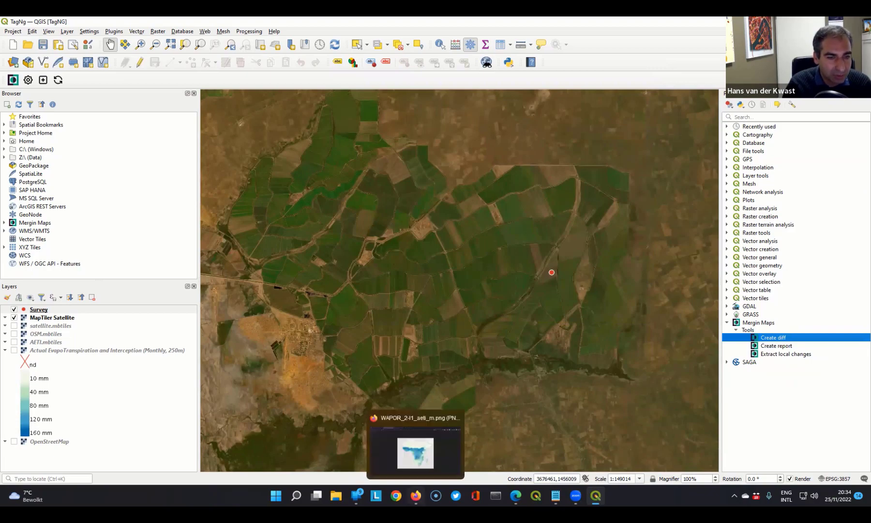
{"action": "left_click", "coordinate": [416, 495]}
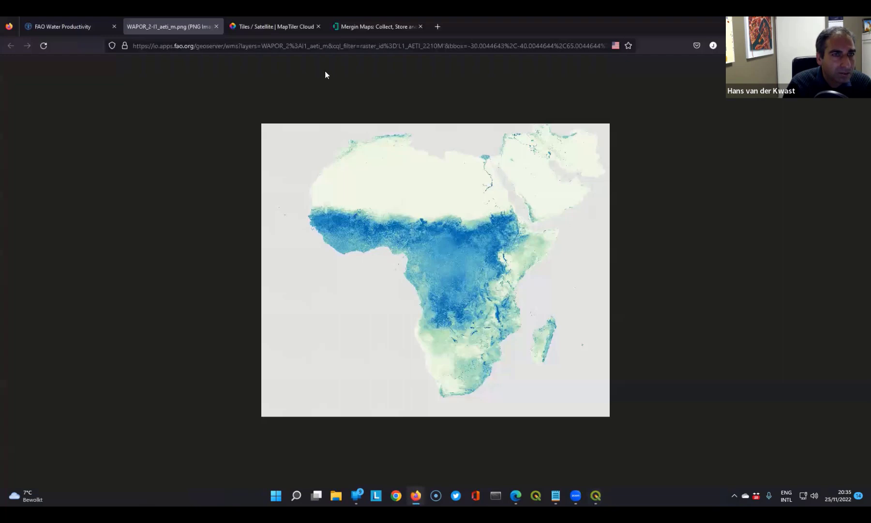
{"action": "left_click", "coordinate": [340, 31]}
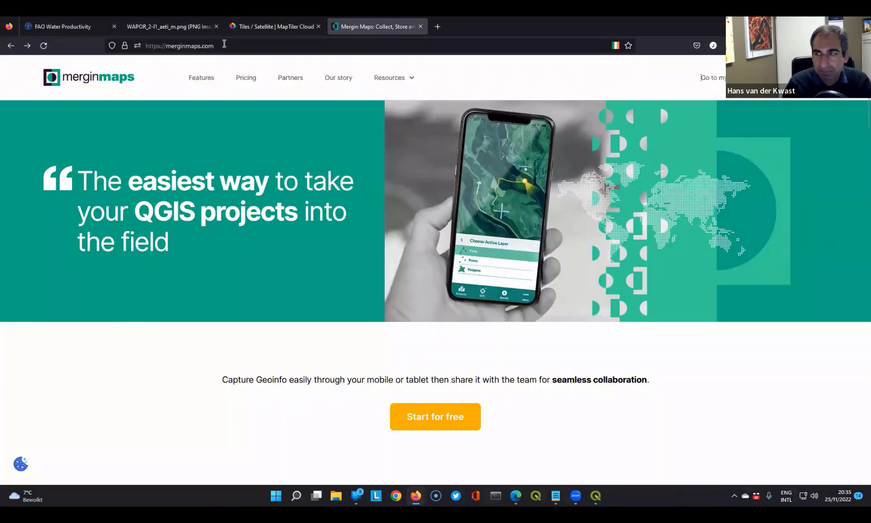
{"action": "left_click", "coordinate": [224, 43]}
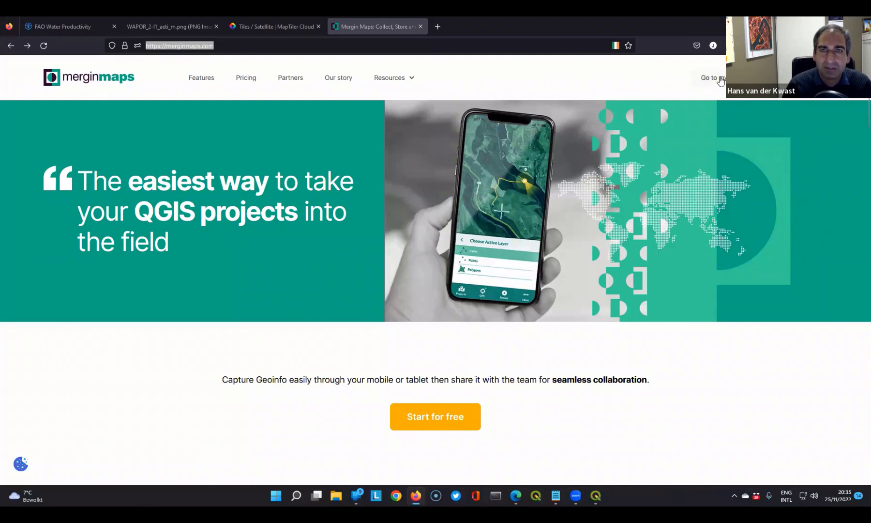
{"action": "left_click", "coordinate": [715, 77]}
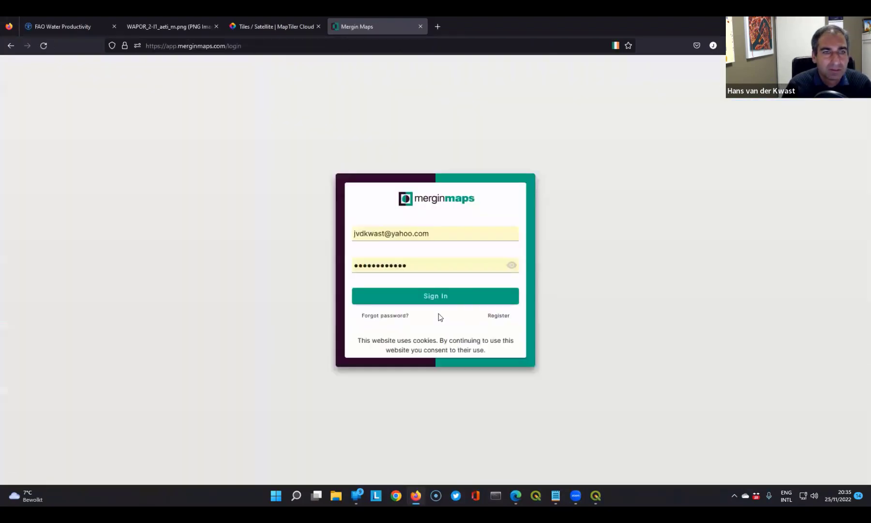
{"action": "left_click", "coordinate": [432, 296]}
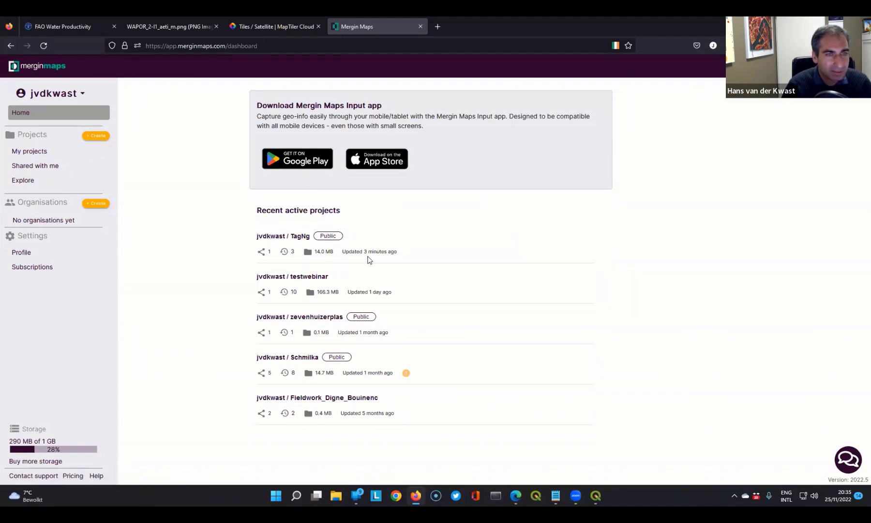
- Open the TagNg project on the Mergin Maps website and review its files, map page and version history
{"action": "left_click", "coordinate": [274, 239]}
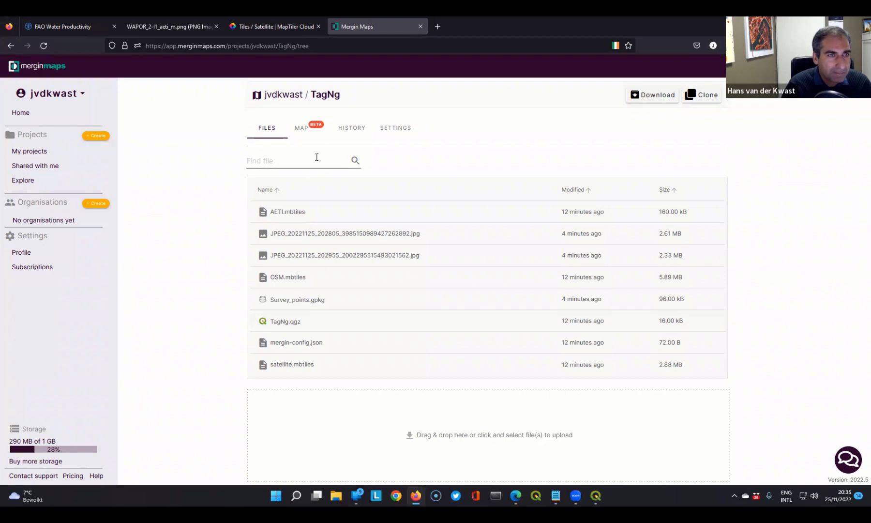
{"action": "left_click", "coordinate": [305, 129]}
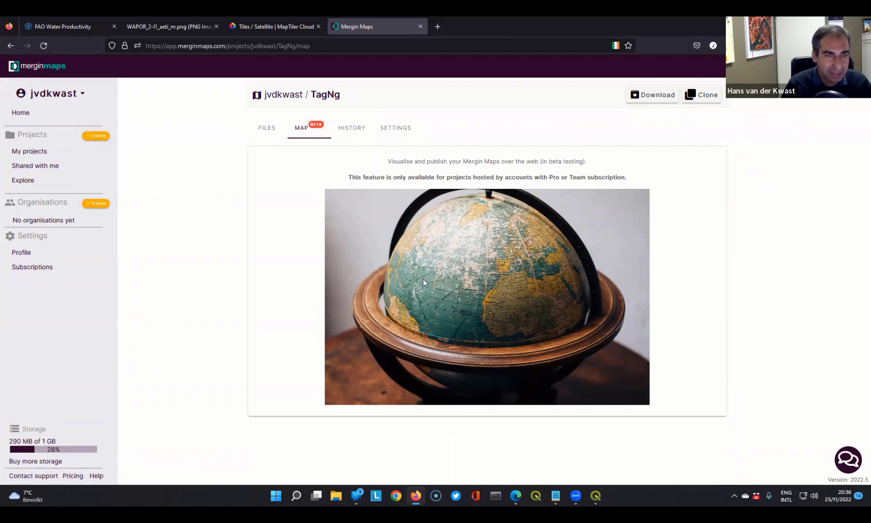
{"action": "left_click", "coordinate": [347, 130]}
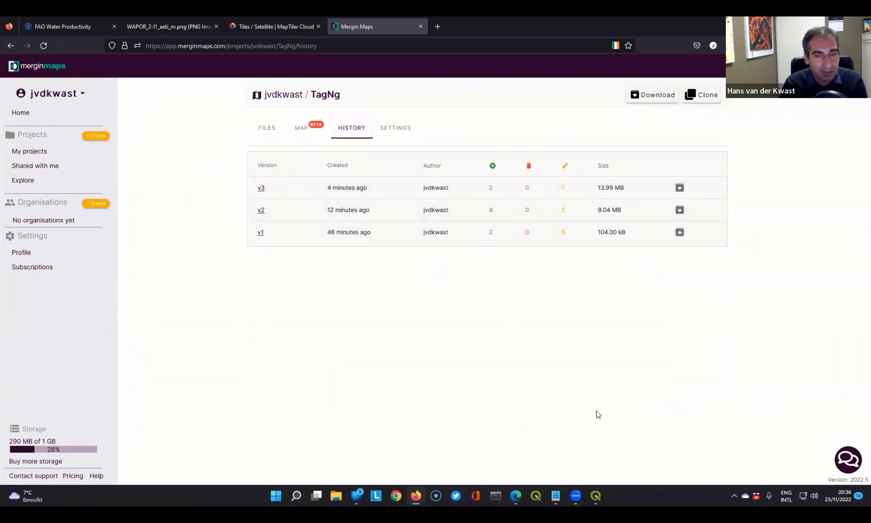
- Switch to QGIS and synchronise the TagNg project to upload the local Survey_points.gpkg update to the server
{"action": "left_click", "coordinate": [596, 495]}
{"action": "left_click", "coordinate": [57, 80]}
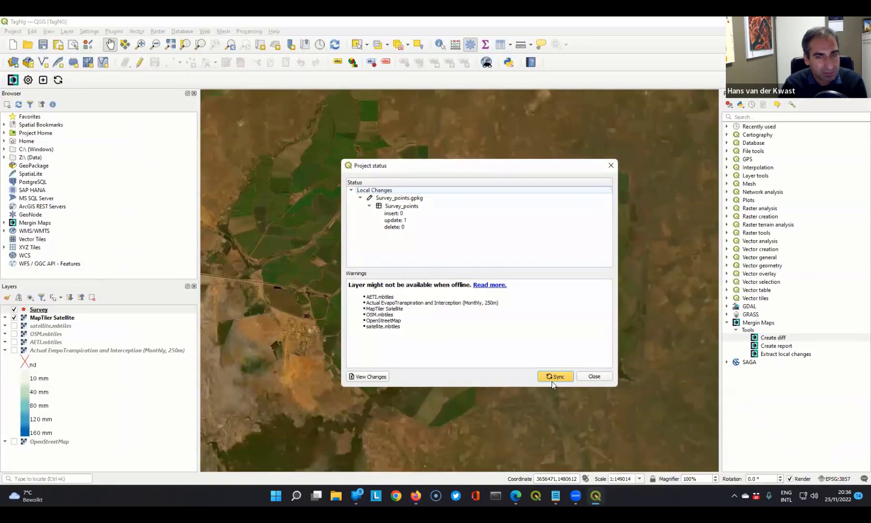
{"action": "left_click", "coordinate": [555, 378]}
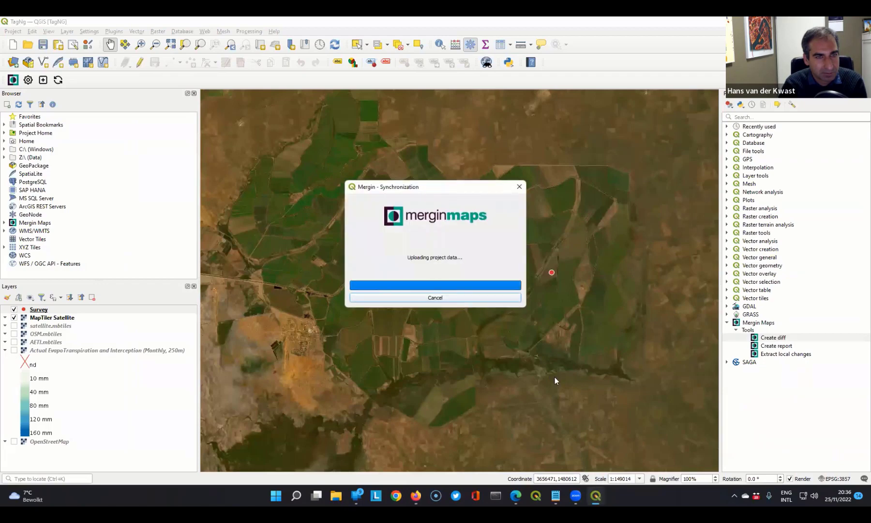
{"action": "left_click", "coordinate": [504, 260]}
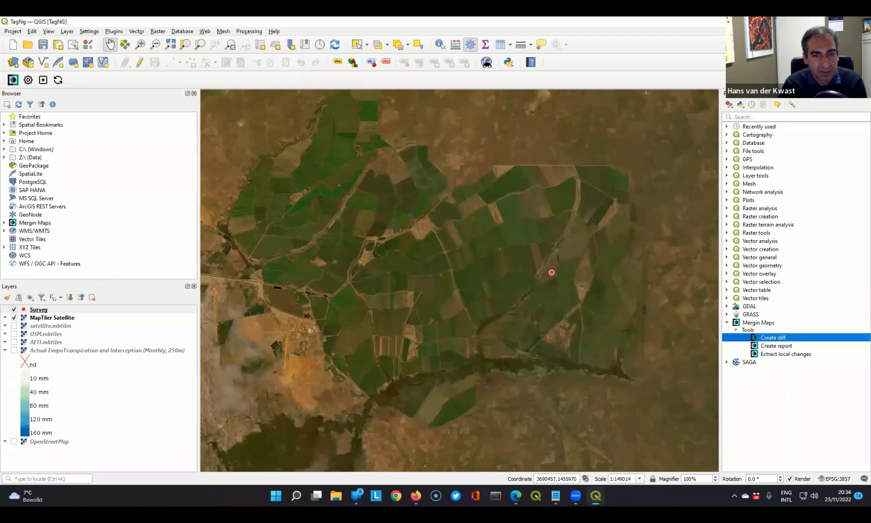
- Switch back to Firefox, refresh the TagNg history and inspect version v4's details, including the advanced changes to Survey_points.gpkg
{"action": "left_click", "coordinate": [416, 495]}
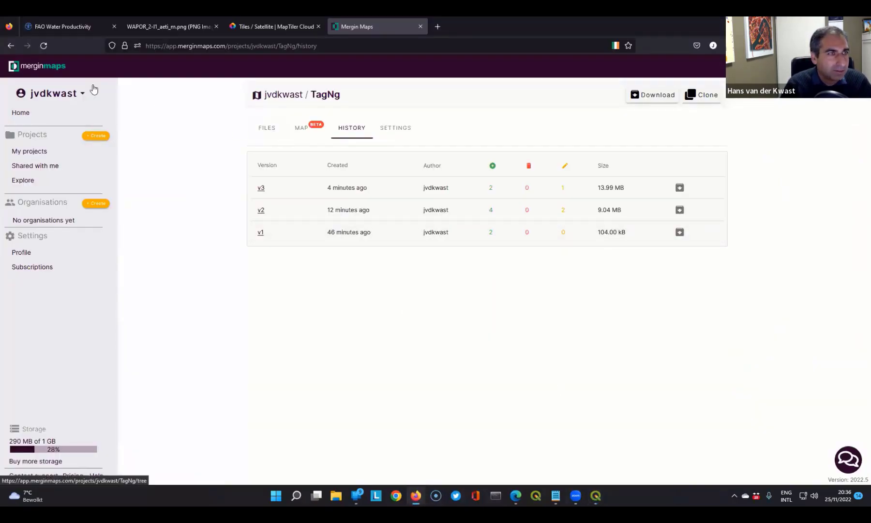
{"action": "left_click", "coordinate": [44, 46]}
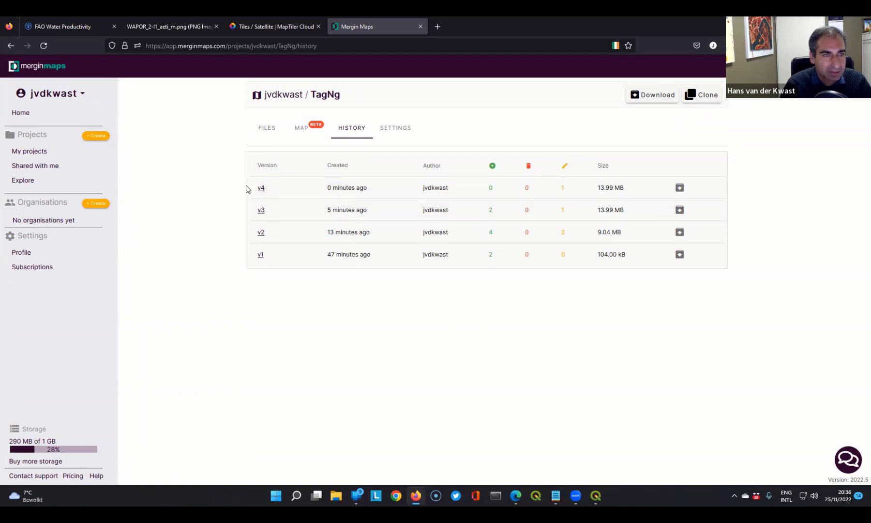
{"action": "left_click", "coordinate": [260, 189]}
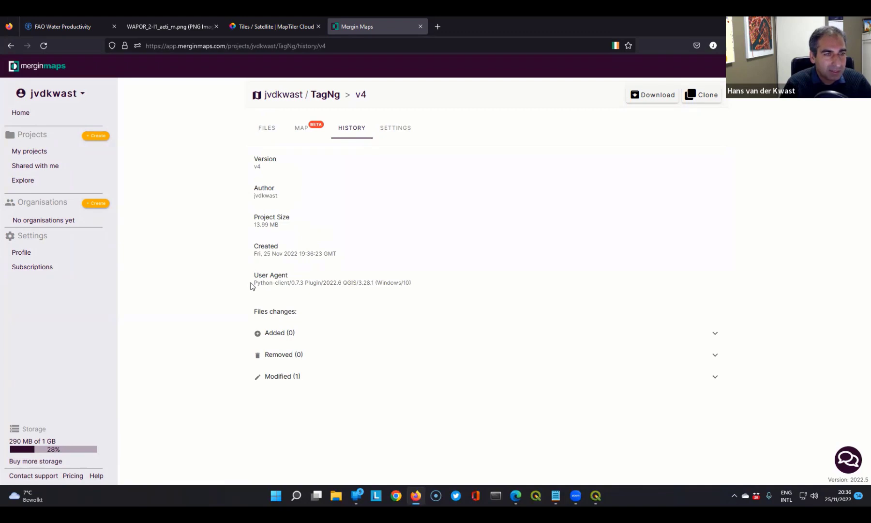
{"action": "left_click_drag", "start_coordinate": [251, 287], "coordinate": [416, 289]}
{"action": "left_click", "coordinate": [418, 285]}
{"action": "left_click", "coordinate": [278, 377]}
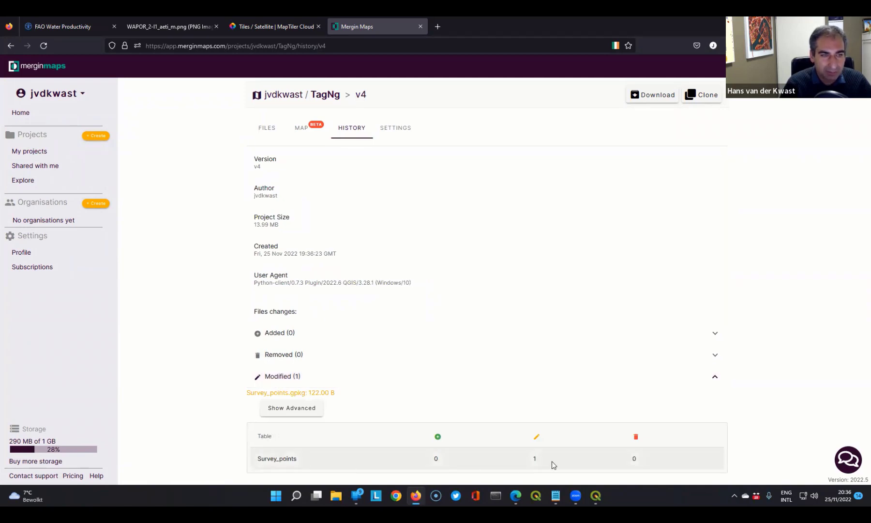
{"action": "left_click", "coordinate": [288, 412]}
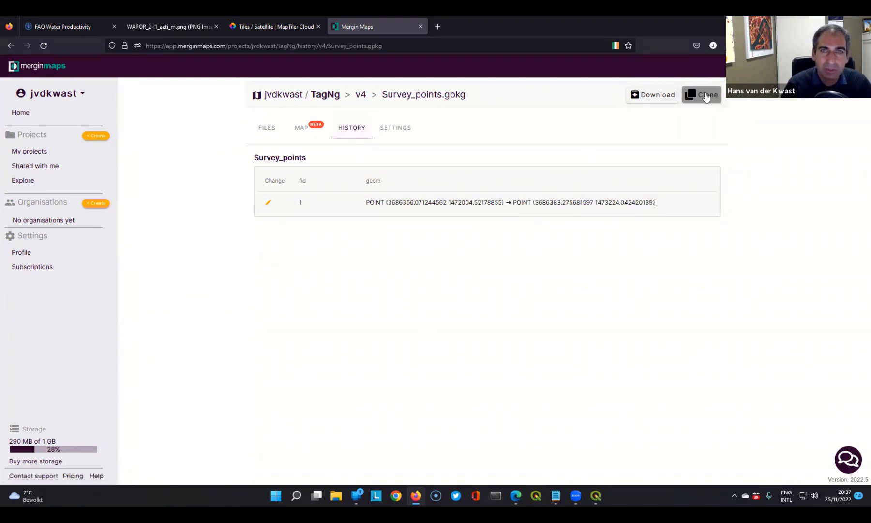
- Review the TagNg project's settings for access permissions, inviting collaborators and project visibility
{"action": "left_click", "coordinate": [397, 130]}
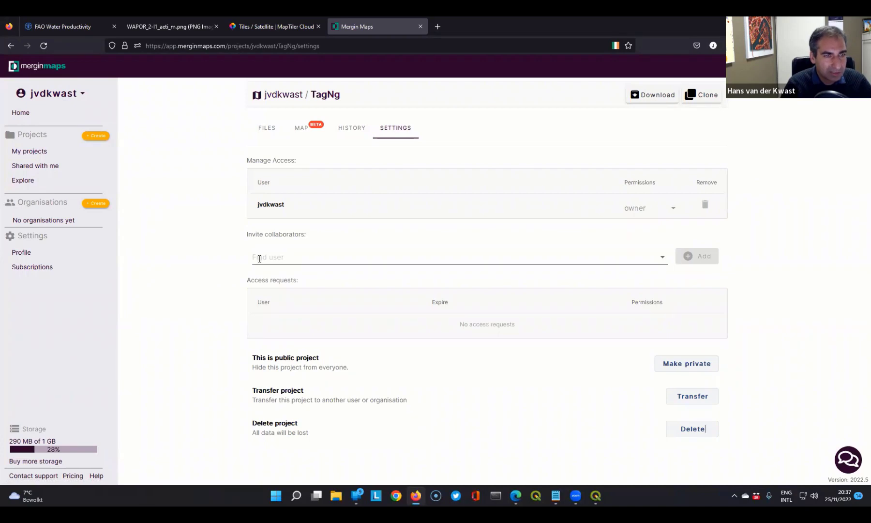
{"action": "left_click", "coordinate": [280, 255]}
{"action": "left_click", "coordinate": [209, 245]}
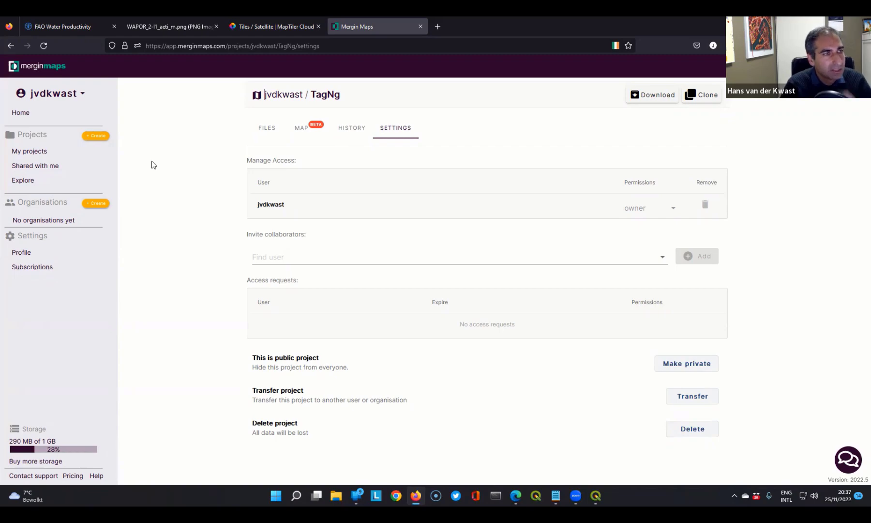
- Browse the user's own projects, the projects shared with them and the public projects on the Mergin Maps website
{"action": "left_click", "coordinate": [30, 151]}
{"action": "scroll", "coordinate": [339, 323], "scroll_direction": "down", "scroll_amount": 3}
{"action": "scroll", "coordinate": [339, 323], "scroll_direction": "up", "scroll_amount": 3}
{"action": "left_click", "coordinate": [27, 165]}
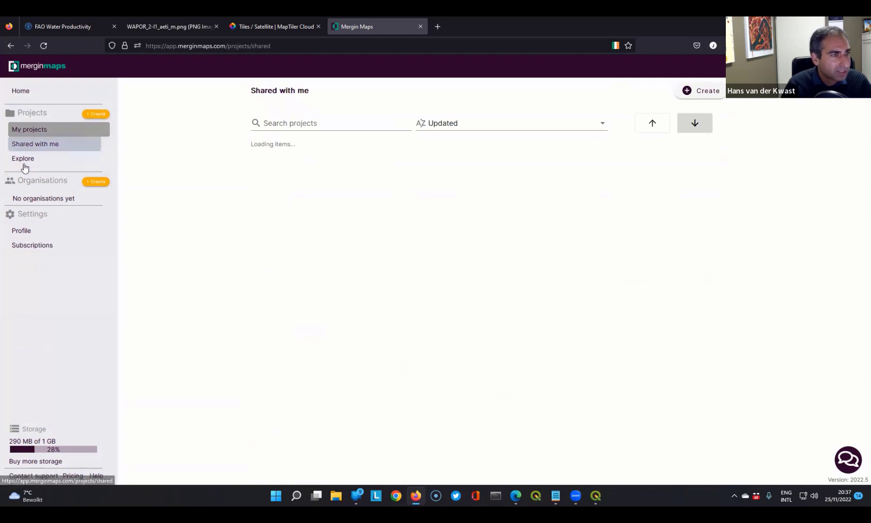
{"action": "left_click", "coordinate": [18, 180]}
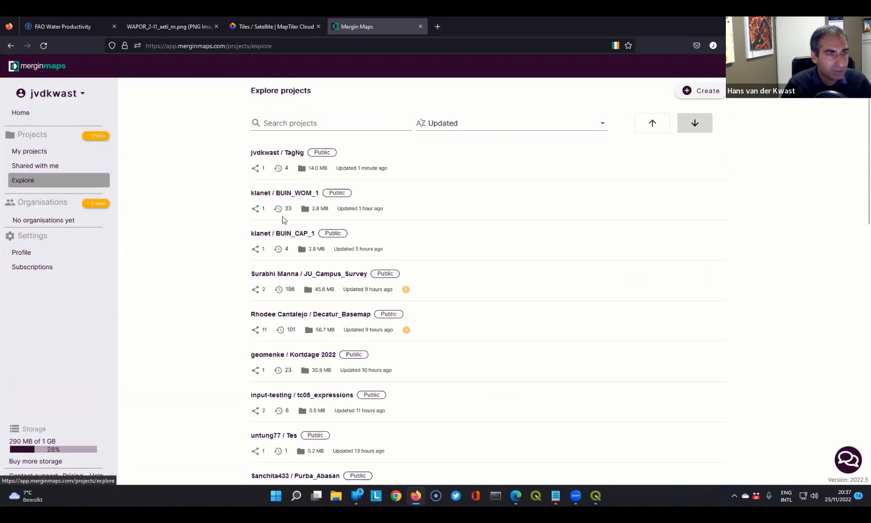
{"action": "scroll", "coordinate": [351, 250], "scroll_direction": "down", "scroll_amount": 2}
{"action": "scroll", "coordinate": [409, 278], "scroll_direction": "down", "scroll_amount": 5}
{"action": "scroll", "coordinate": [407, 275], "scroll_direction": "up", "scroll_amount": 7}
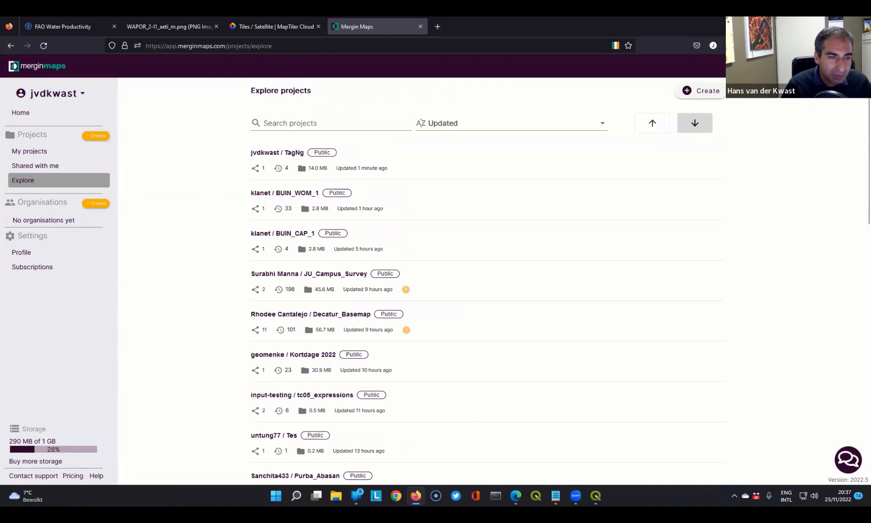
- Switch to the mirrored phone and look through the project list in the Mergin Maps mobile app for TagNg
{"action": "mouse_move", "coordinate": [357, 494]}
{"action": "left_click", "coordinate": [401, 464]}
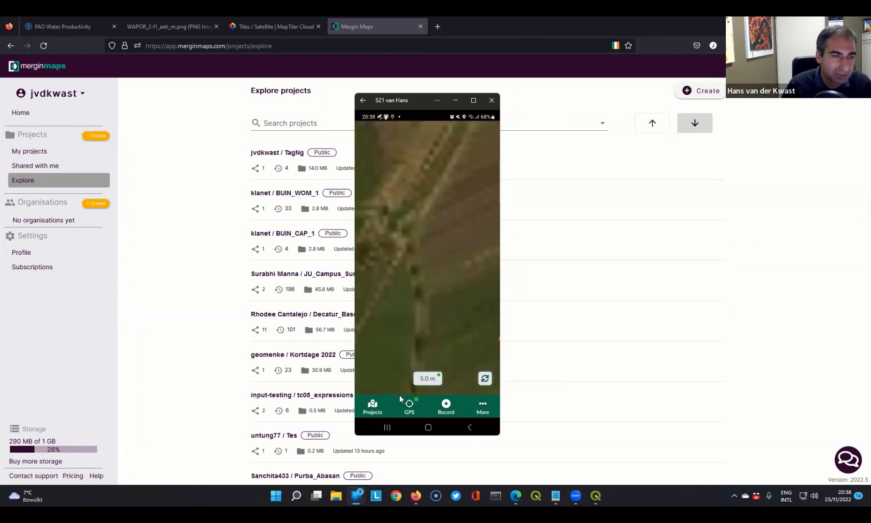
{"action": "left_click", "coordinate": [373, 407]}
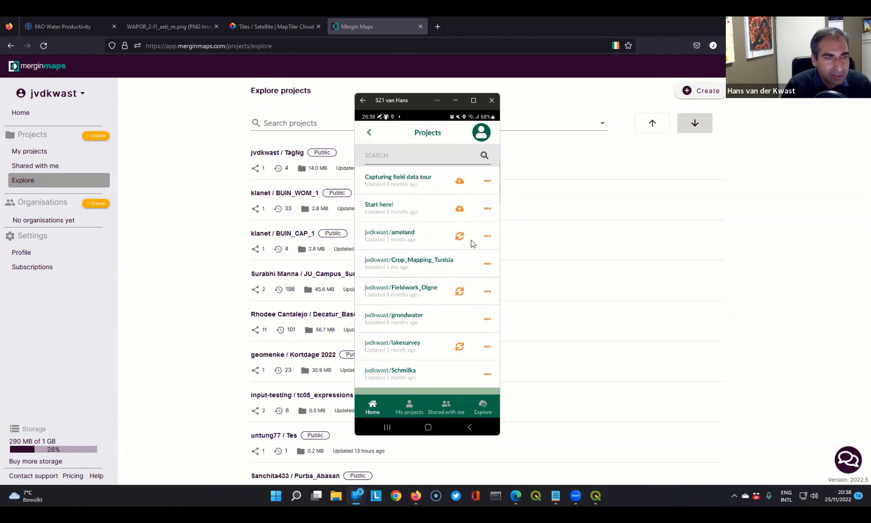
{"action": "scroll", "coordinate": [401, 286], "scroll_direction": "down", "scroll_amount": 3}
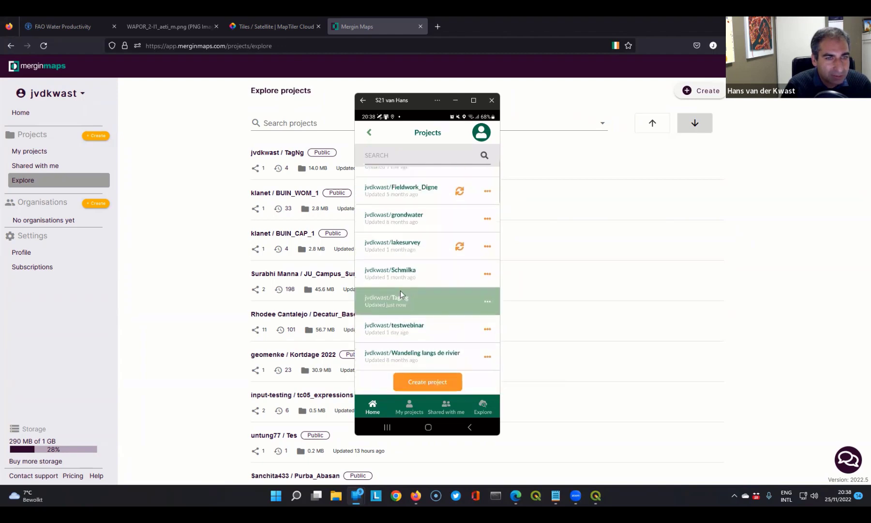
{"action": "scroll", "coordinate": [402, 294], "scroll_direction": "up", "scroll_amount": 5}
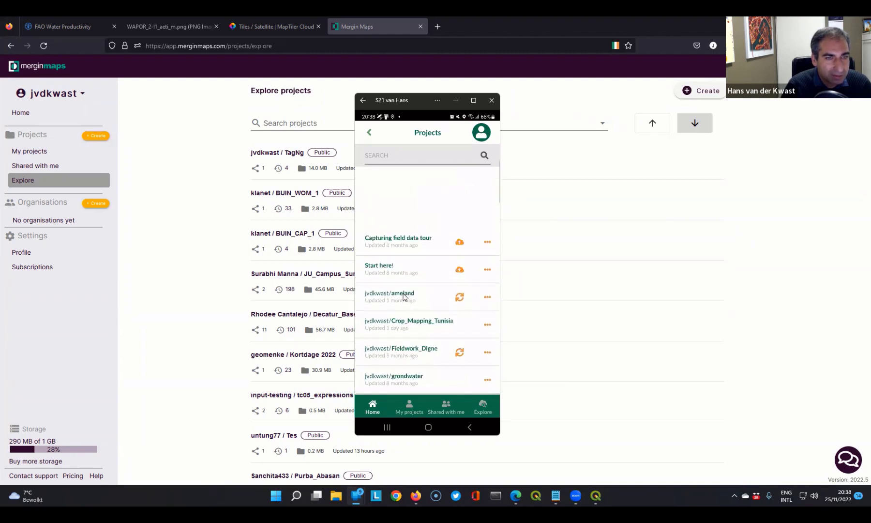
{"action": "scroll", "coordinate": [399, 297], "scroll_direction": "down", "scroll_amount": 3}
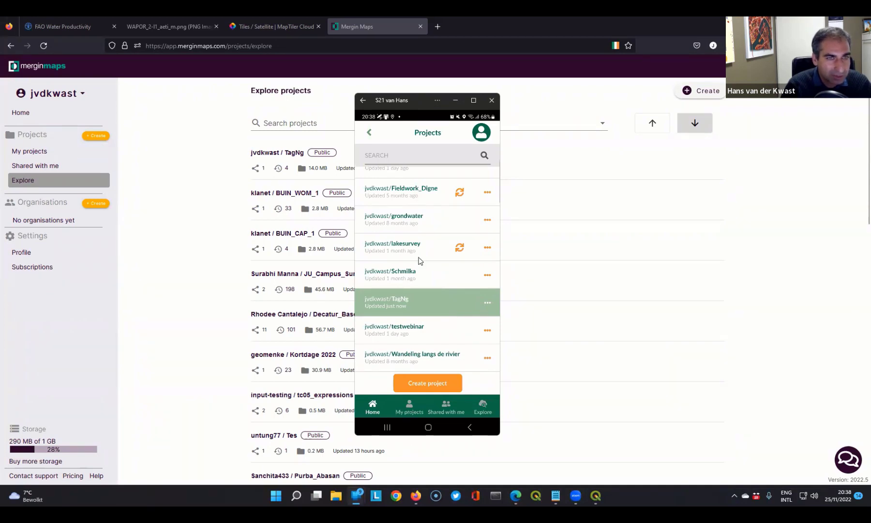
- Browse the user's own, shared and public project lists in the mobile app, and return to the map view
{"action": "scroll", "coordinate": [417, 259], "scroll_direction": "up", "scroll_amount": 4}
{"action": "scroll", "coordinate": [409, 266], "scroll_direction": "down", "scroll_amount": 4}
{"action": "left_click", "coordinate": [412, 410]}
{"action": "scroll", "coordinate": [406, 232], "scroll_direction": "down", "scroll_amount": 5}
{"action": "scroll", "coordinate": [415, 260], "scroll_direction": "up", "scroll_amount": 4}
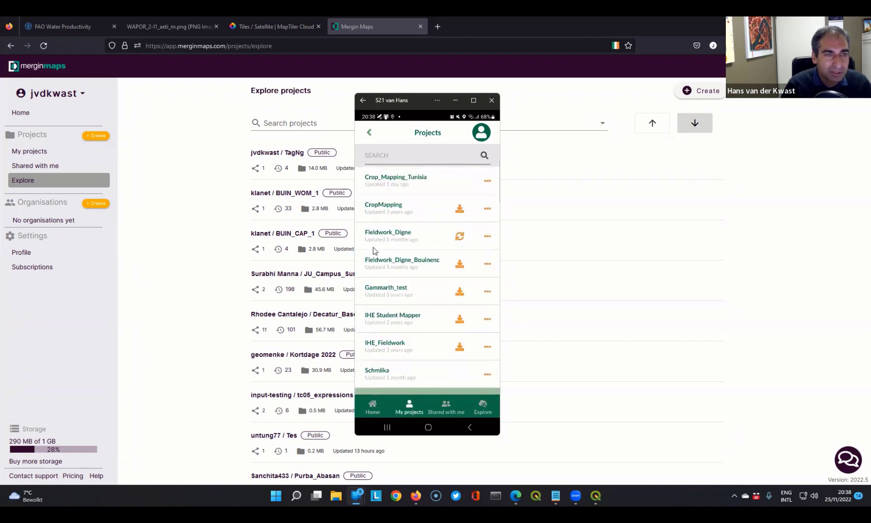
{"action": "left_click", "coordinate": [444, 409]}
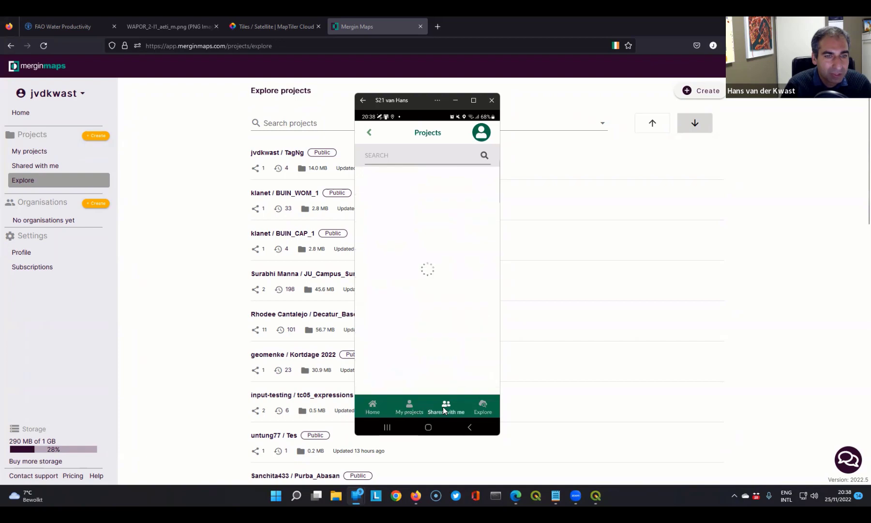
{"action": "left_click", "coordinate": [482, 405]}
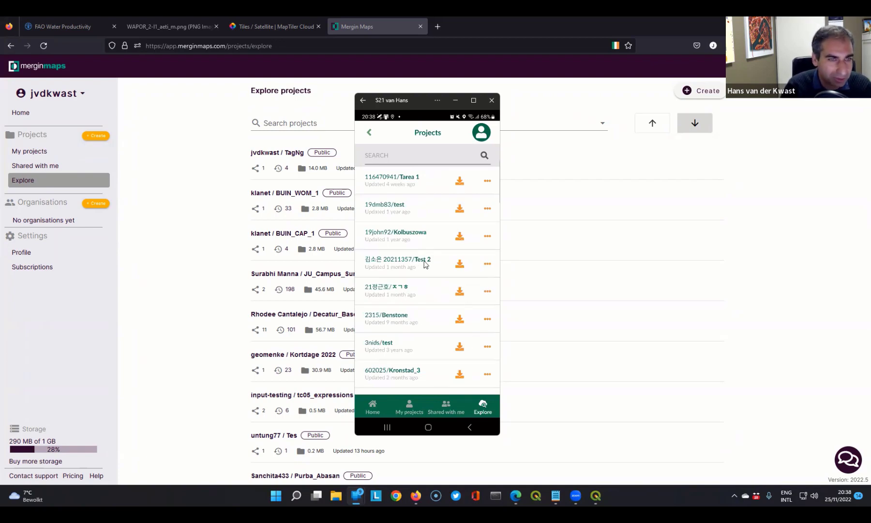
{"action": "scroll", "coordinate": [395, 275], "scroll_direction": "down", "scroll_amount": 10}
{"action": "scroll", "coordinate": [397, 277], "scroll_direction": "up", "scroll_amount": 10}
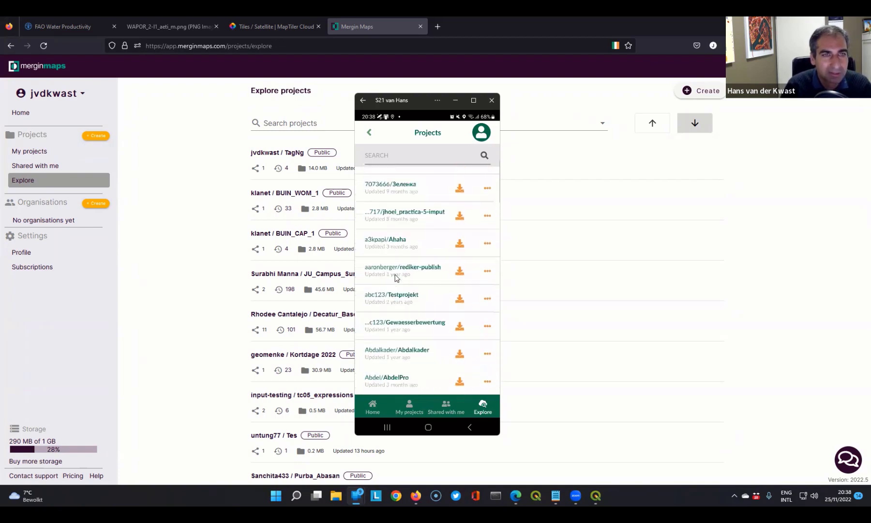
{"action": "left_click", "coordinate": [370, 133]}
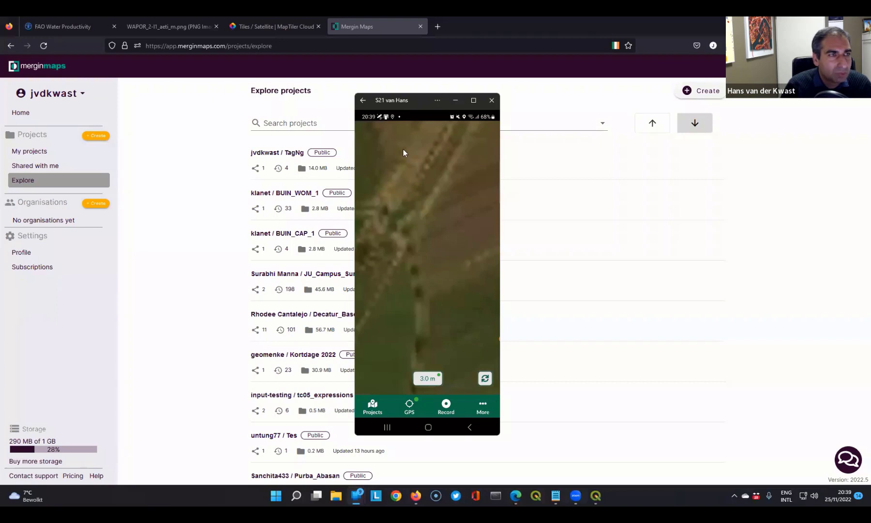
- Go to the Mergin Maps main website, merginmaps.com, in the browser and open its documentation
{"action": "left_click", "coordinate": [35, 70]}
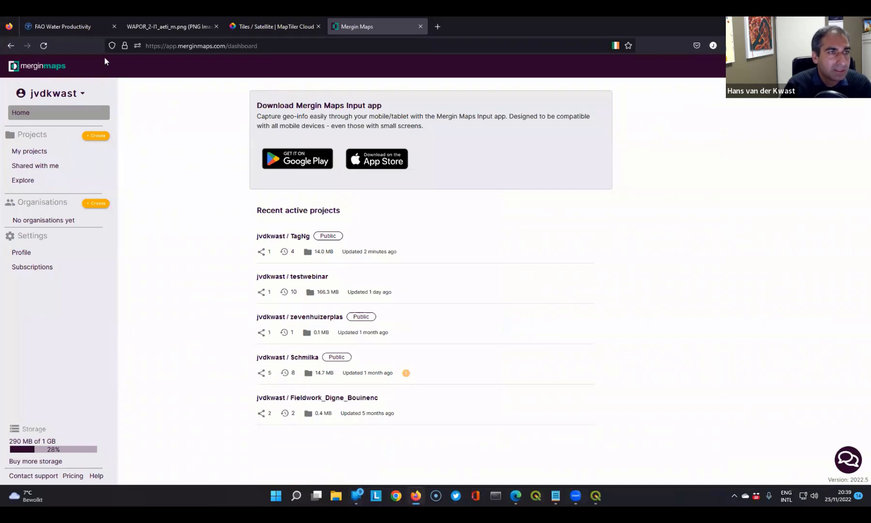
{"action": "left_click", "coordinate": [273, 45]}
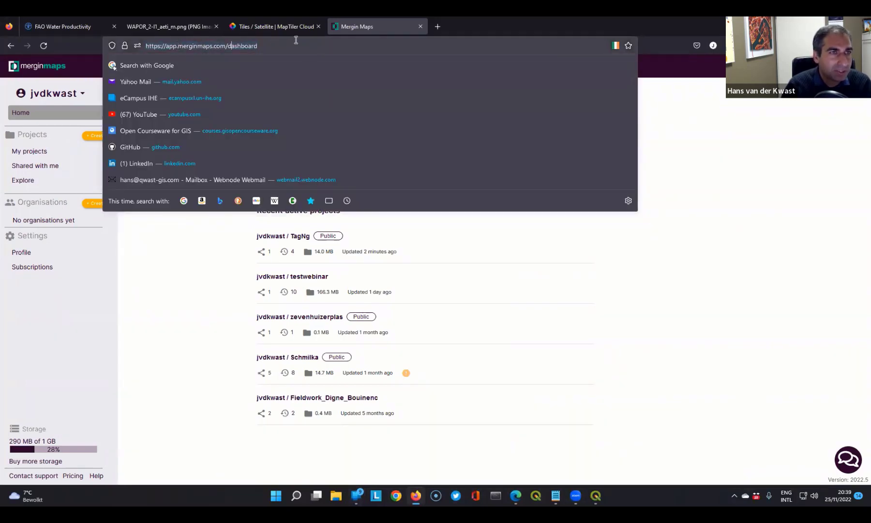
{"action": "type", "text": "merginmaps.com/"}
{"action": "key", "text": "Return"}
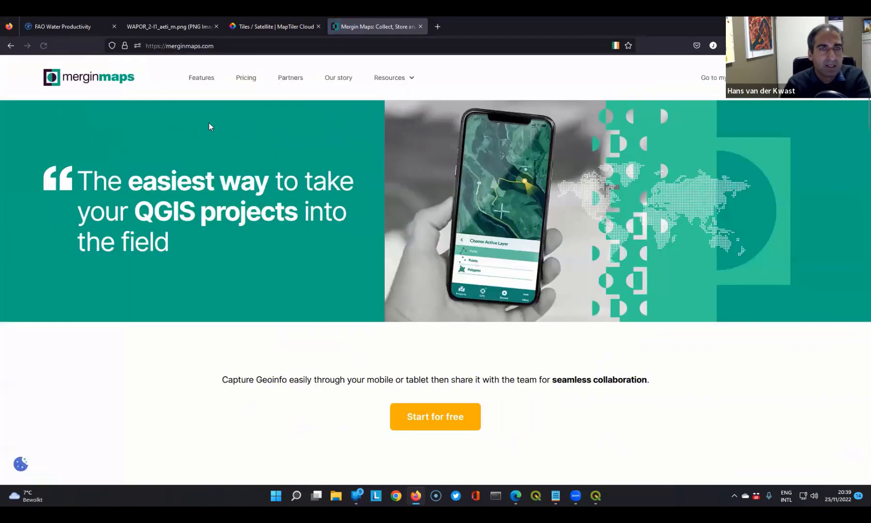
{"action": "mouse_move", "coordinate": [412, 82]}
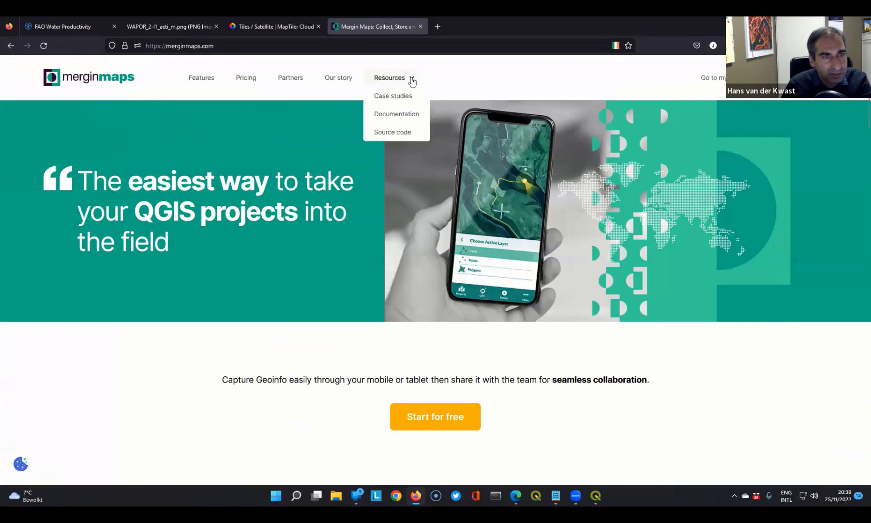
{"action": "left_click", "coordinate": [398, 115]}
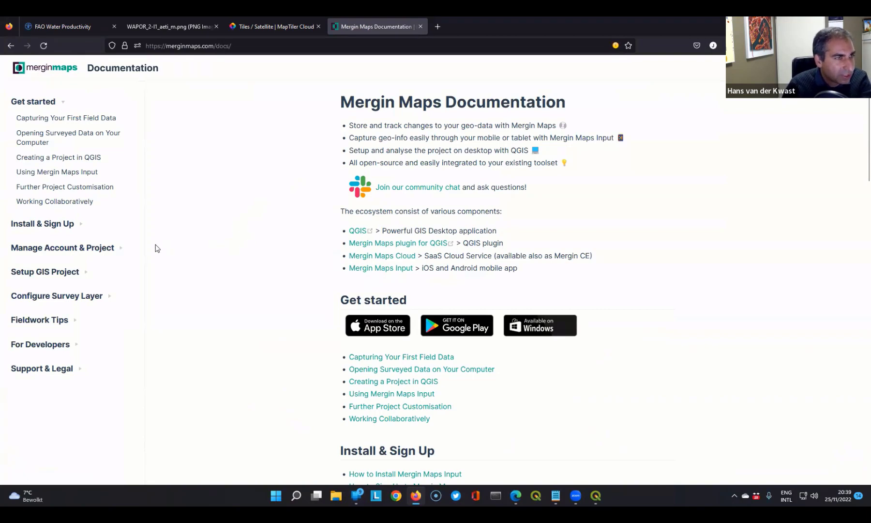
- Look through the documentation topics under Setup GIS Project and Configure Survey Layer
{"action": "left_click", "coordinate": [47, 271]}
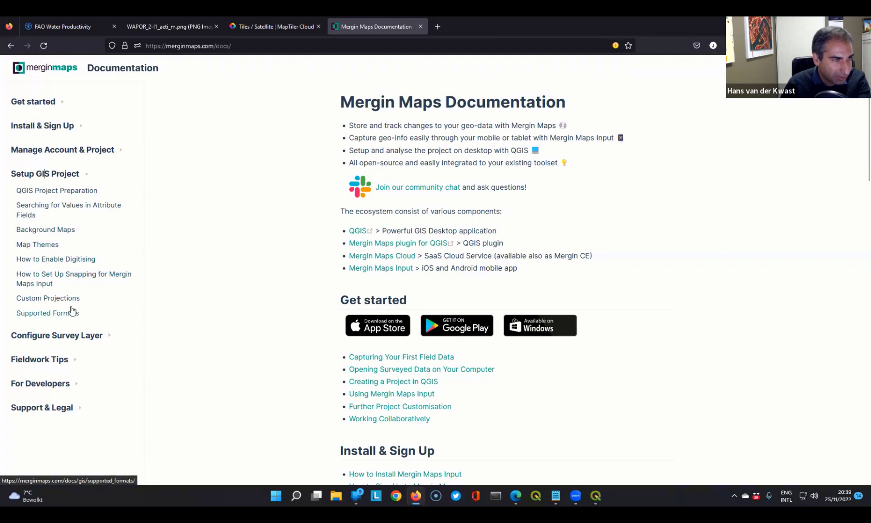
{"action": "left_click", "coordinate": [87, 342]}
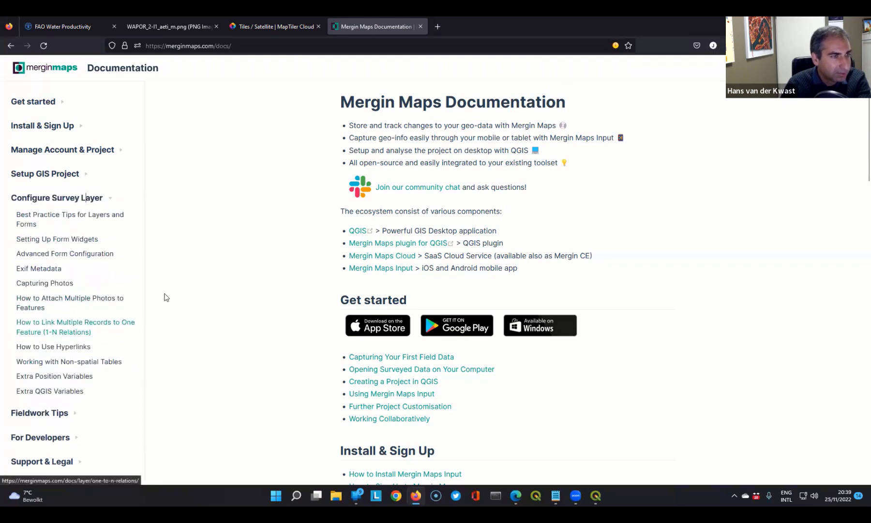
{"action": "scroll", "coordinate": [87, 324], "scroll_direction": "down", "scroll_amount": 2}
{"action": "scroll", "coordinate": [87, 324], "scroll_direction": "down", "scroll_amount": 2}
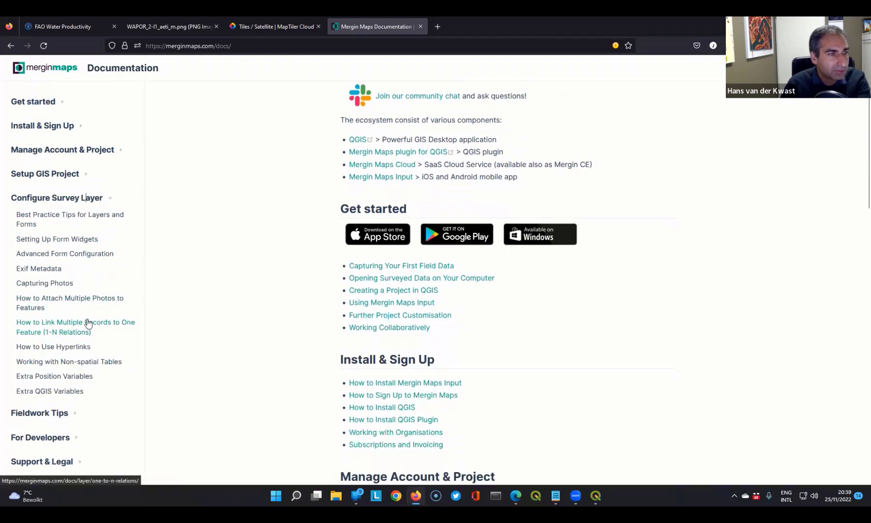
- Open the Exif Metadata documentation page and review its usage instructions, supported EXIF functions and location tag settings
{"action": "left_click", "coordinate": [36, 271]}
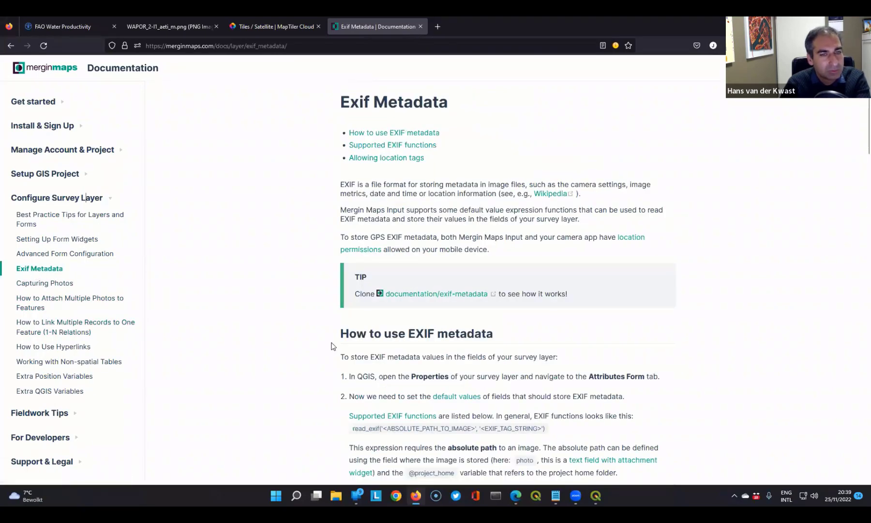
{"action": "scroll", "coordinate": [332, 346], "scroll_direction": "down", "scroll_amount": 3}
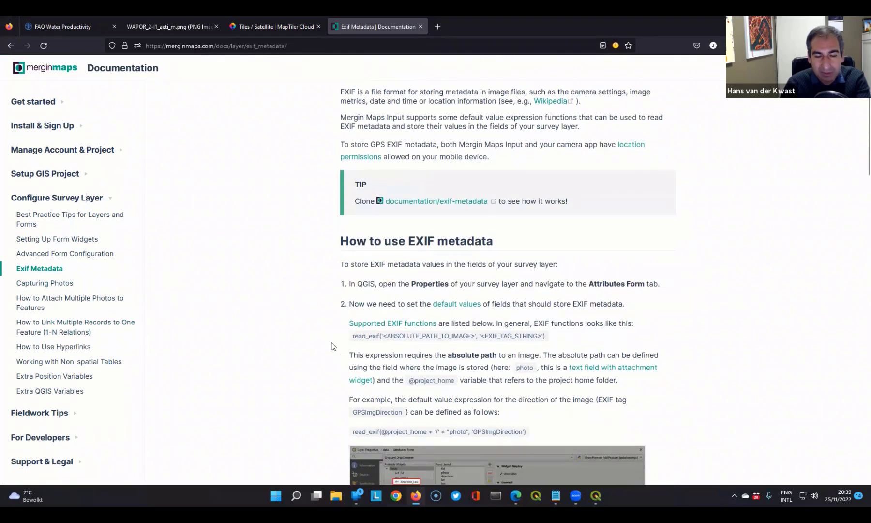
{"action": "scroll", "coordinate": [332, 346], "scroll_direction": "down", "scroll_amount": 1}
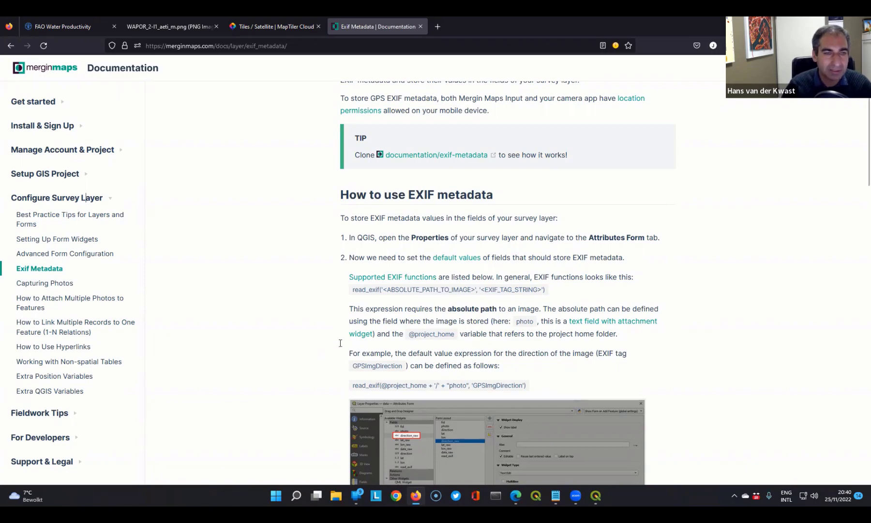
{"action": "scroll", "coordinate": [515, 373], "scroll_direction": "down", "scroll_amount": 7}
{"action": "scroll", "coordinate": [493, 372], "scroll_direction": "down", "scroll_amount": 4}
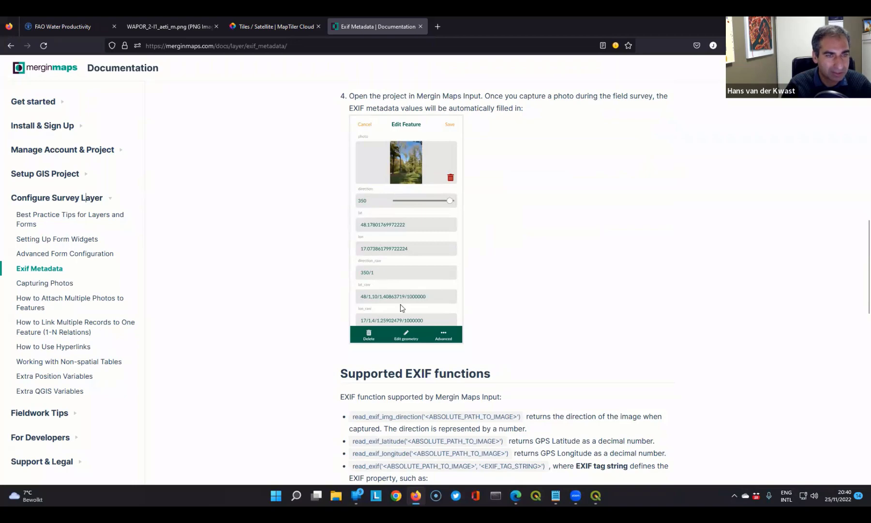
{"action": "scroll", "coordinate": [554, 305], "scroll_direction": "down", "scroll_amount": 4}
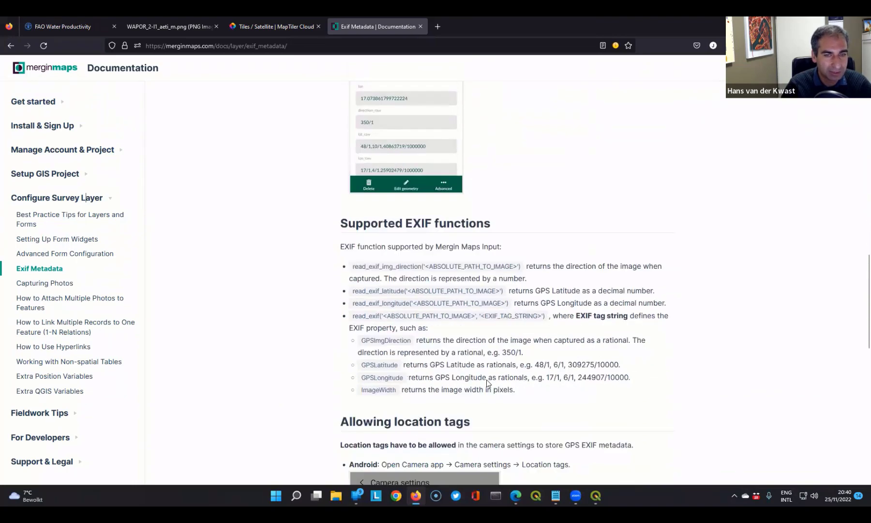
{"action": "scroll", "coordinate": [590, 369], "scroll_direction": "down", "scroll_amount": 10}
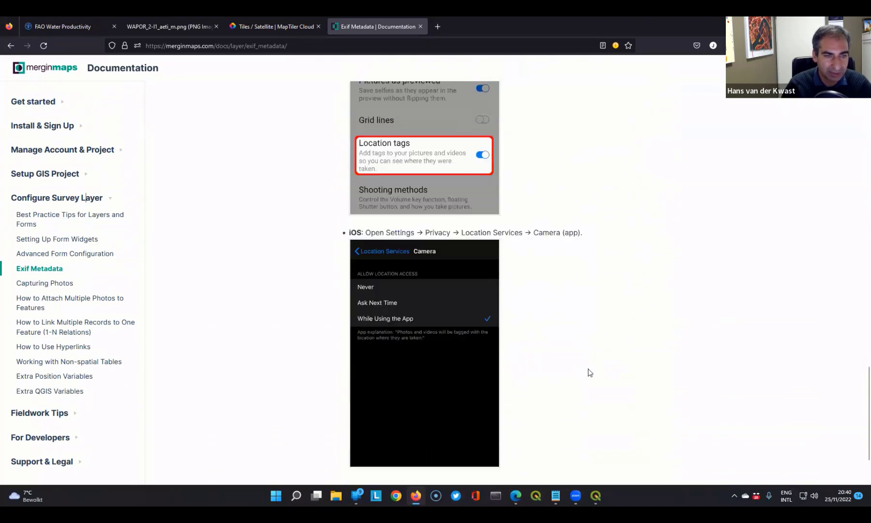
{"action": "scroll", "coordinate": [590, 373], "scroll_direction": "up", "scroll_amount": 11}
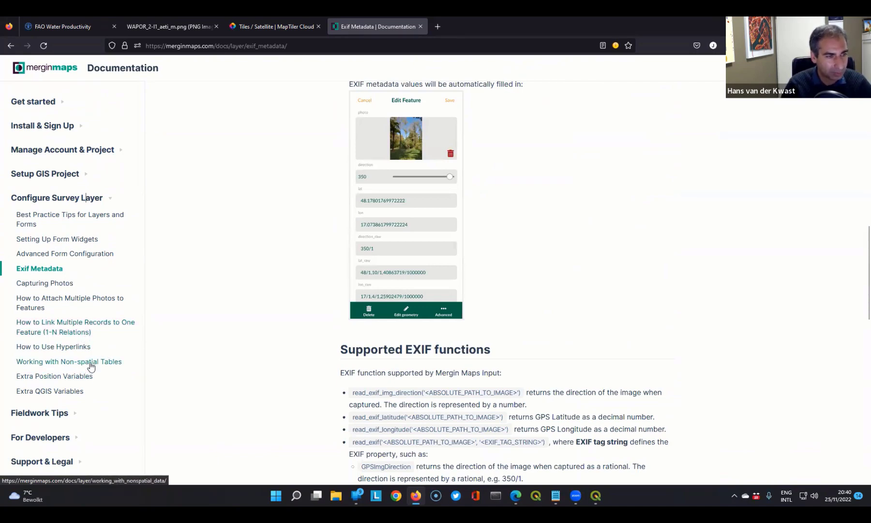
{"action": "scroll", "coordinate": [180, 353], "scroll_direction": "down", "scroll_amount": 2}
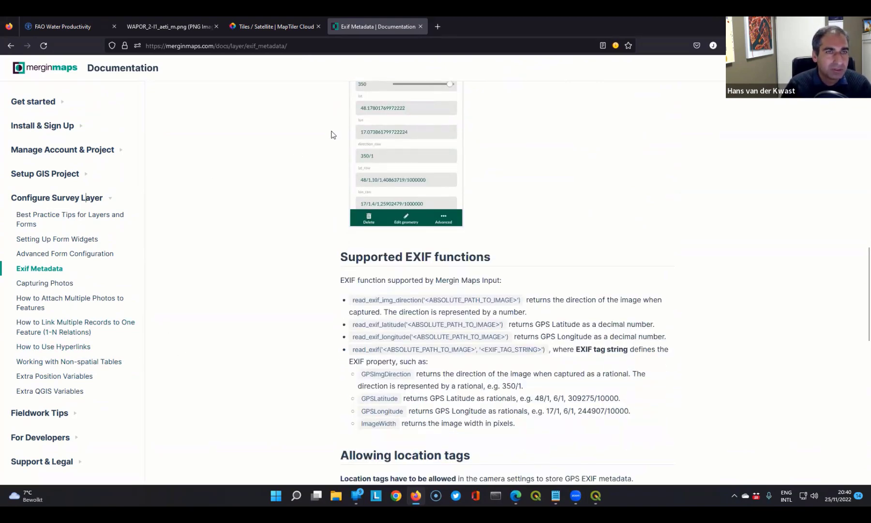
- Open the GIS OpenCourseWare site, courses.gisopencourseware.org, in a new browser tab and show its available courses
{"action": "left_click", "coordinate": [436, 29]}
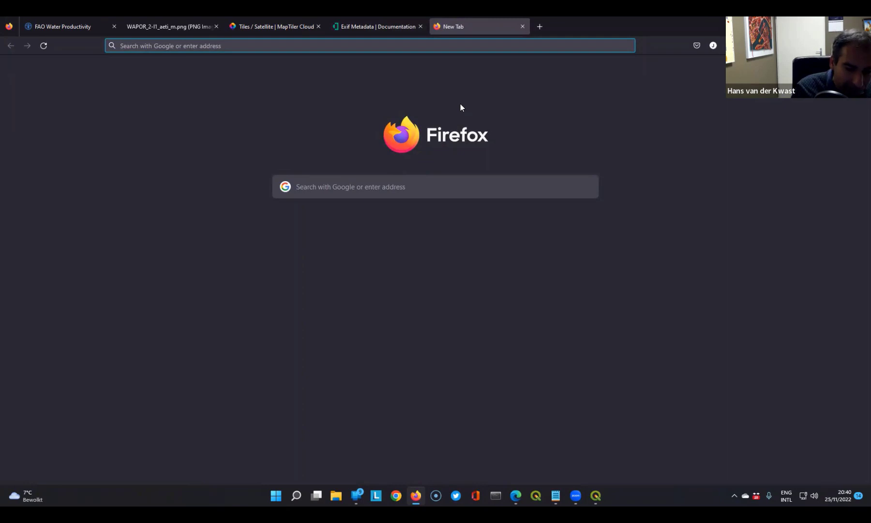
{"action": "type", "text": "courses.gisopencourseware.org/"}
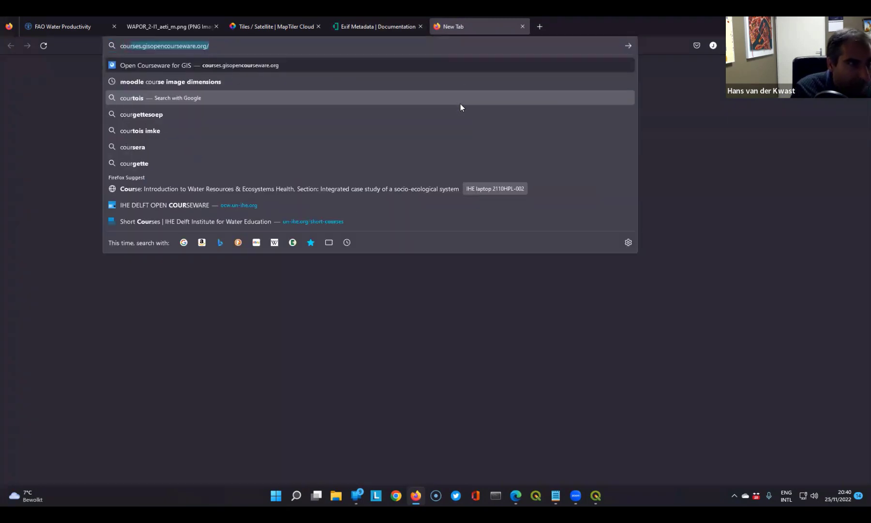
{"action": "left_click", "coordinate": [225, 63]}
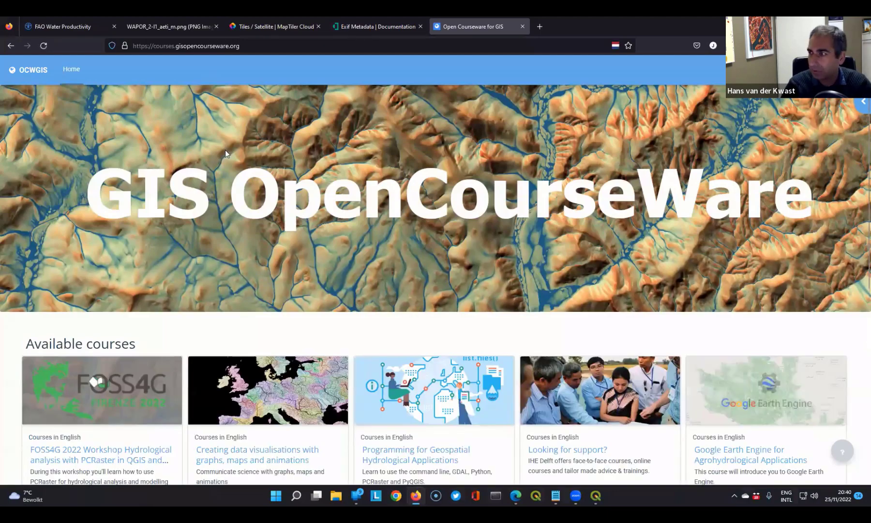
{"action": "scroll", "coordinate": [221, 181], "scroll_direction": "down", "scroll_amount": 3}
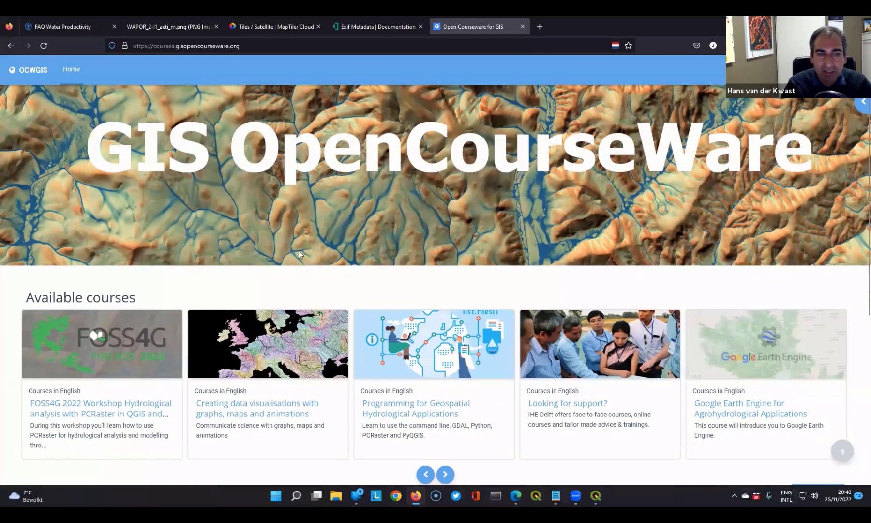
{"action": "scroll", "coordinate": [397, 387], "scroll_direction": "down", "scroll_amount": 1}
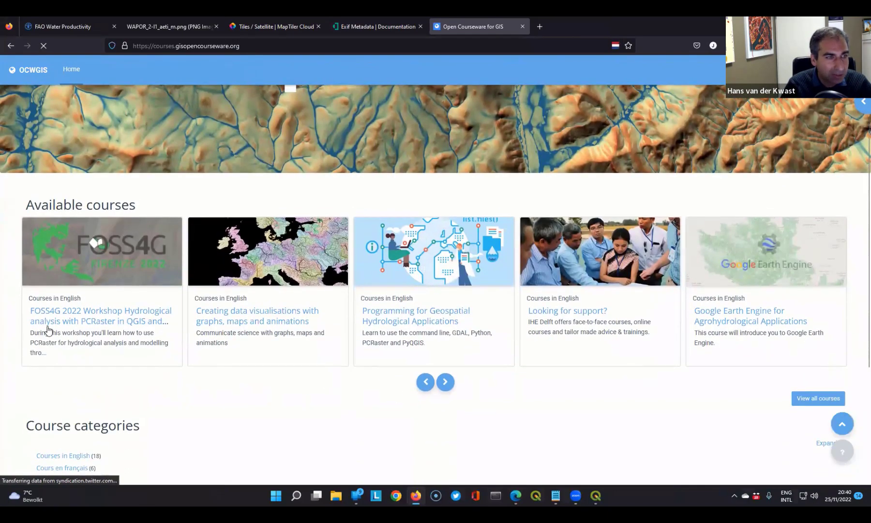
- Find and open the course "Field surveys with QGIS, Mergin and Input" and look over its tutorial, data and videos
{"action": "left_click", "coordinate": [445, 382]}
{"action": "left_click", "coordinate": [445, 382]}
{"action": "left_click", "coordinate": [445, 381]}
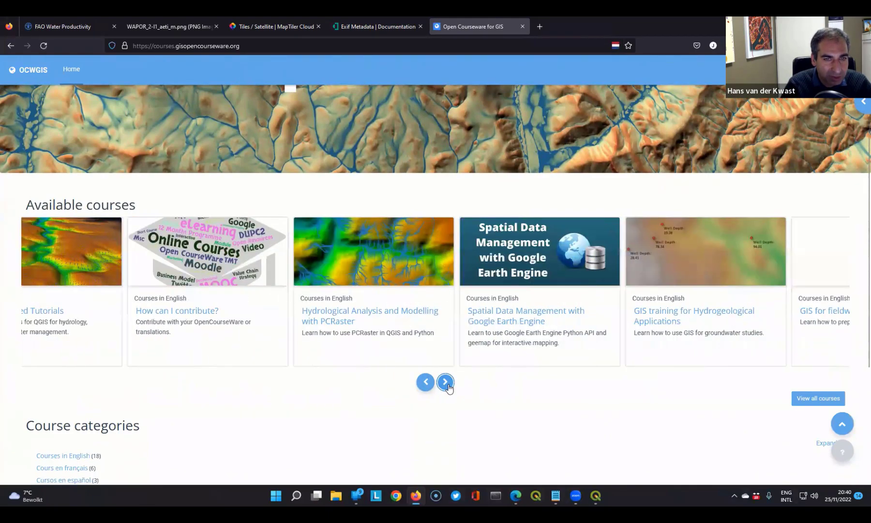
{"action": "left_click", "coordinate": [445, 382]}
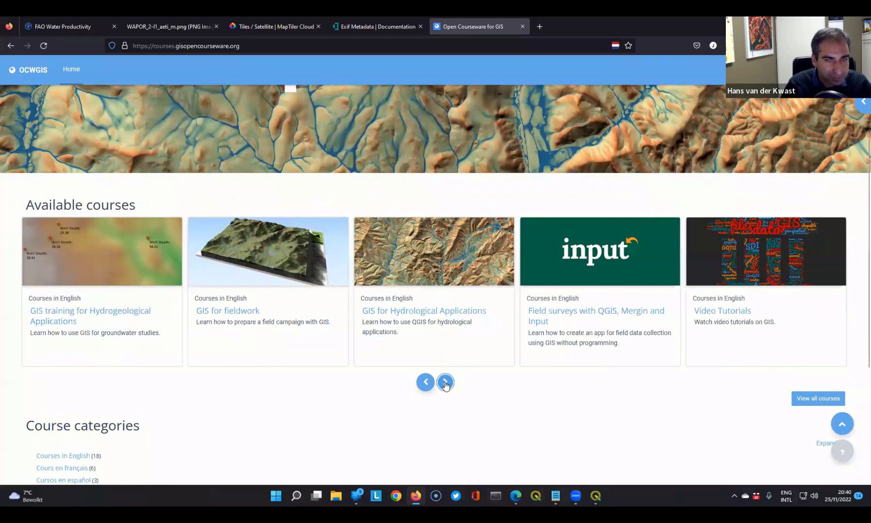
{"action": "left_click", "coordinate": [446, 382]}
{"action": "left_click", "coordinate": [425, 382]}
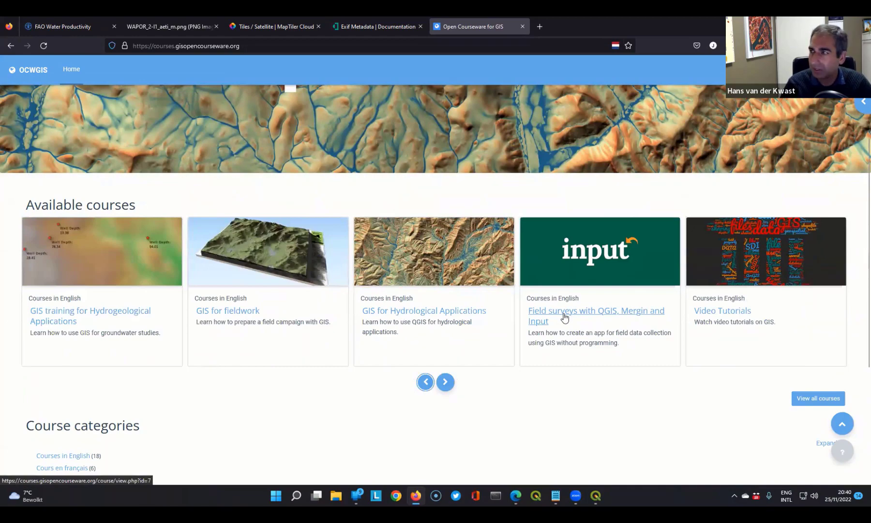
{"action": "left_click", "coordinate": [565, 316]}
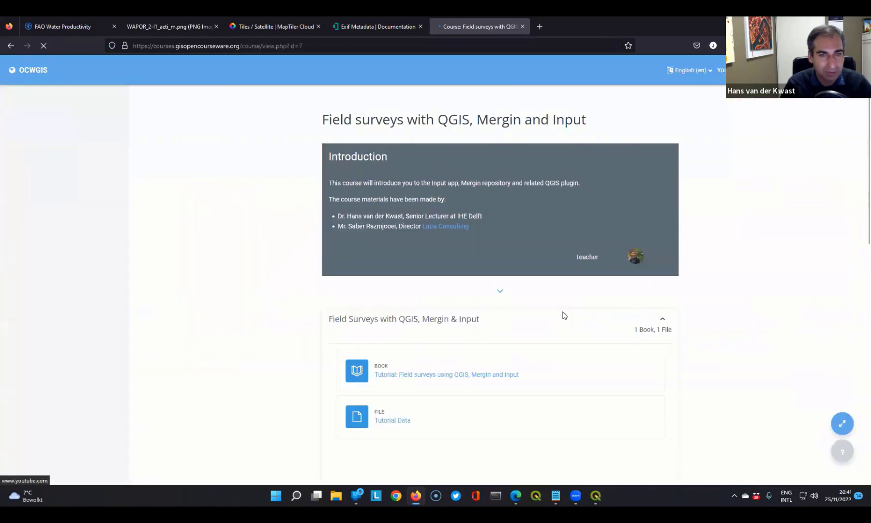
{"action": "scroll", "coordinate": [580, 349], "scroll_direction": "down", "scroll_amount": 10}
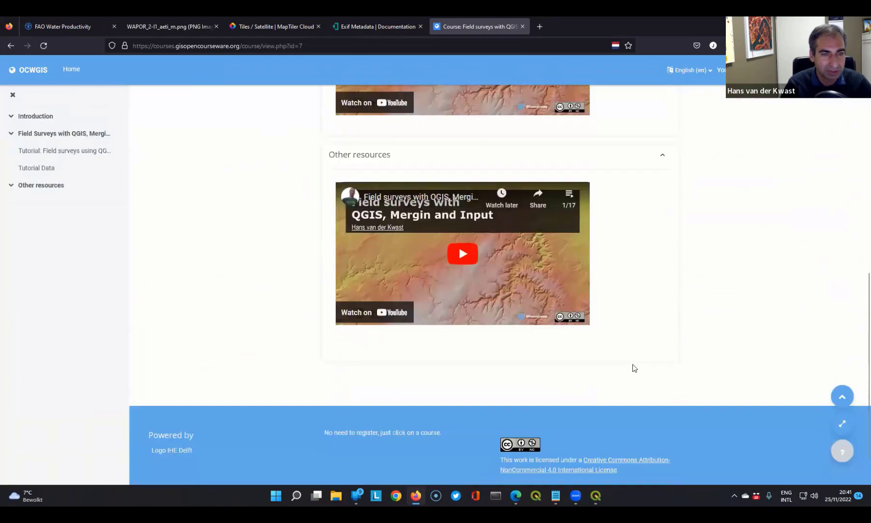
{"action": "scroll", "coordinate": [650, 364], "scroll_direction": "up", "scroll_amount": 10}
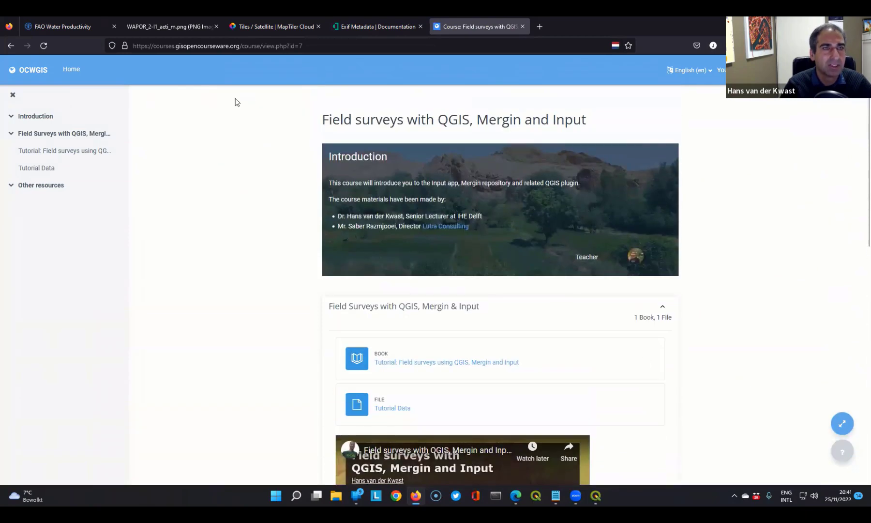
- Open the presenter's YouTube channel in a new browser tab and show its list of videos
{"action": "left_click", "coordinate": [548, 29]}
{"action": "type", "text": "you"}
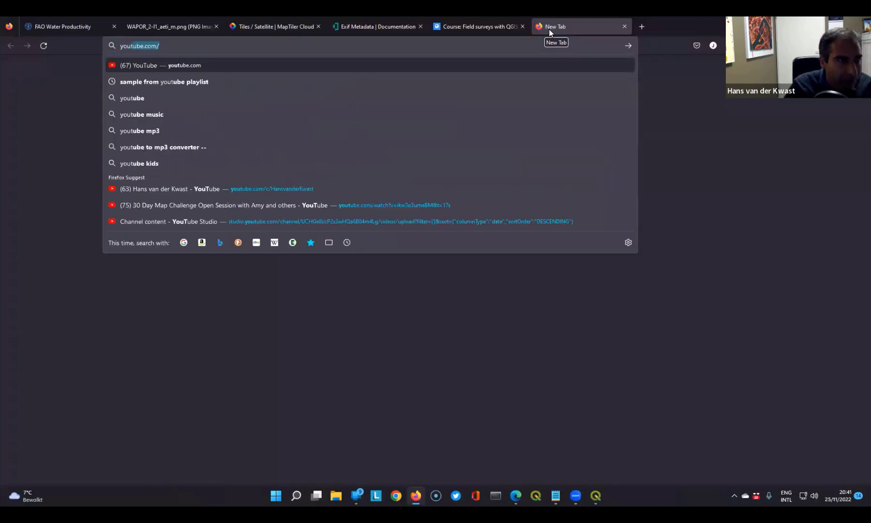
{"action": "key", "text": "Right"}
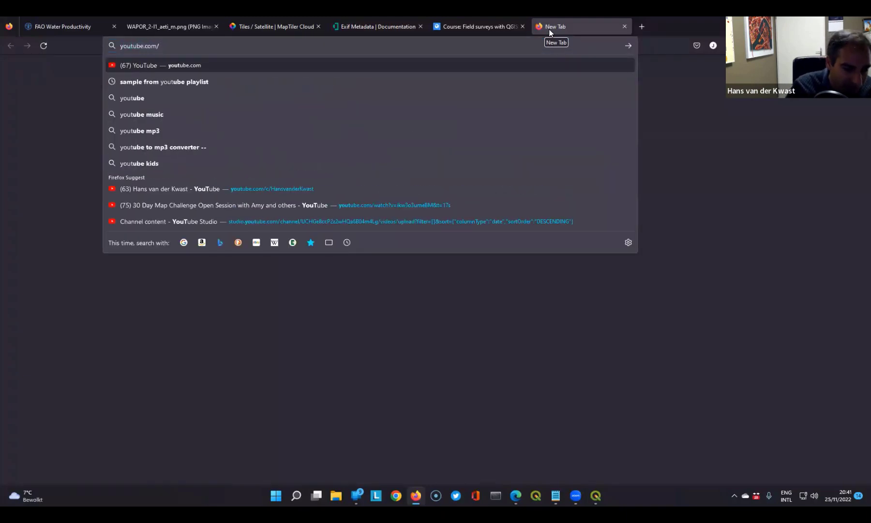
{"action": "type", "text": "@"}
{"action": "key", "text": "Return"}
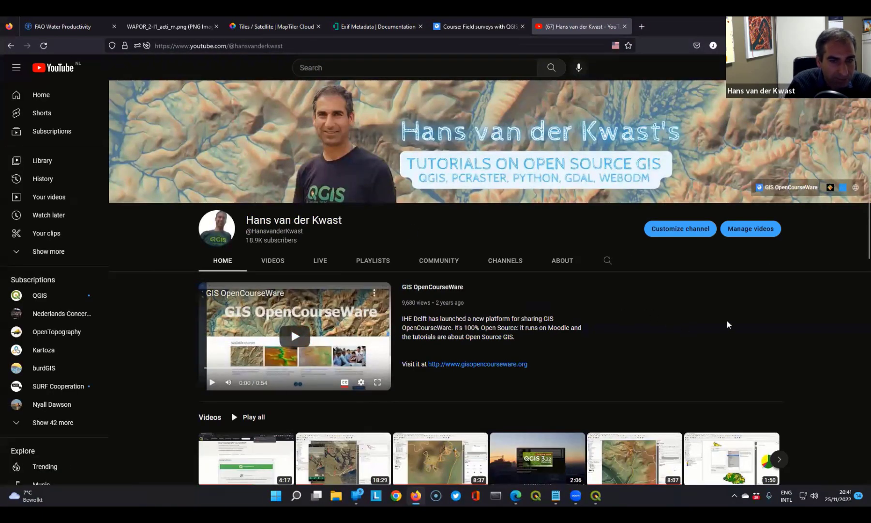
{"action": "scroll", "coordinate": [728, 322], "scroll_direction": "down", "scroll_amount": 2}
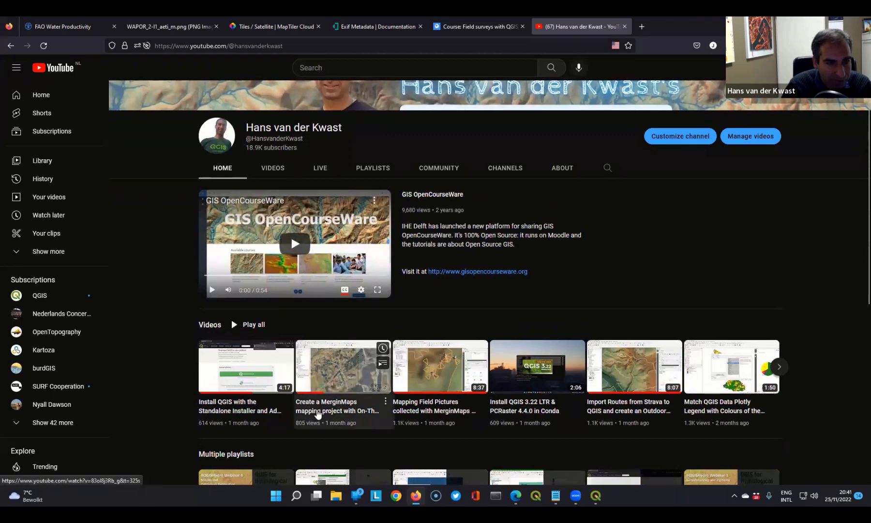
- Open the video on creating a MerginMaps mapping project with On-The-Fly Wedge Buffers and skip to about 17:06, showing the phone app
{"action": "left_click", "coordinate": [314, 410]}
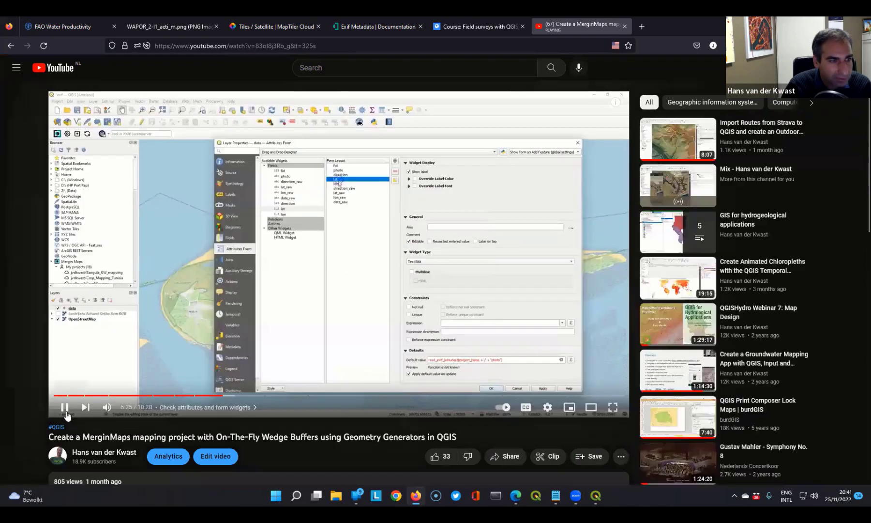
{"action": "left_click", "coordinate": [65, 410]}
{"action": "left_click_drag", "start_coordinate": [231, 395], "coordinate": [613, 396]}
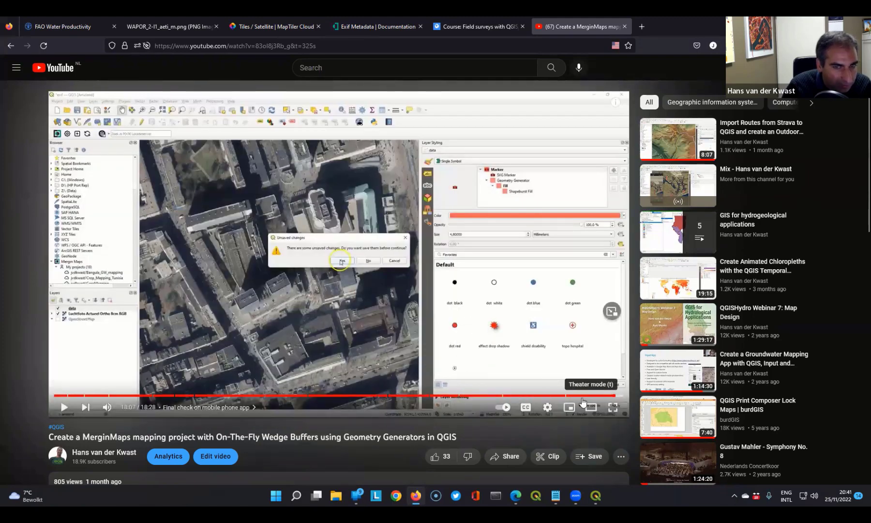
{"action": "left_click", "coordinate": [583, 396]}
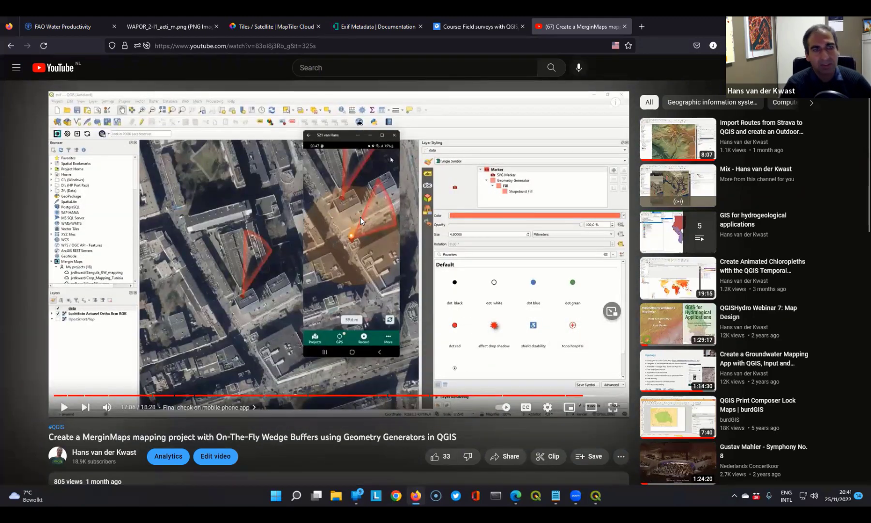